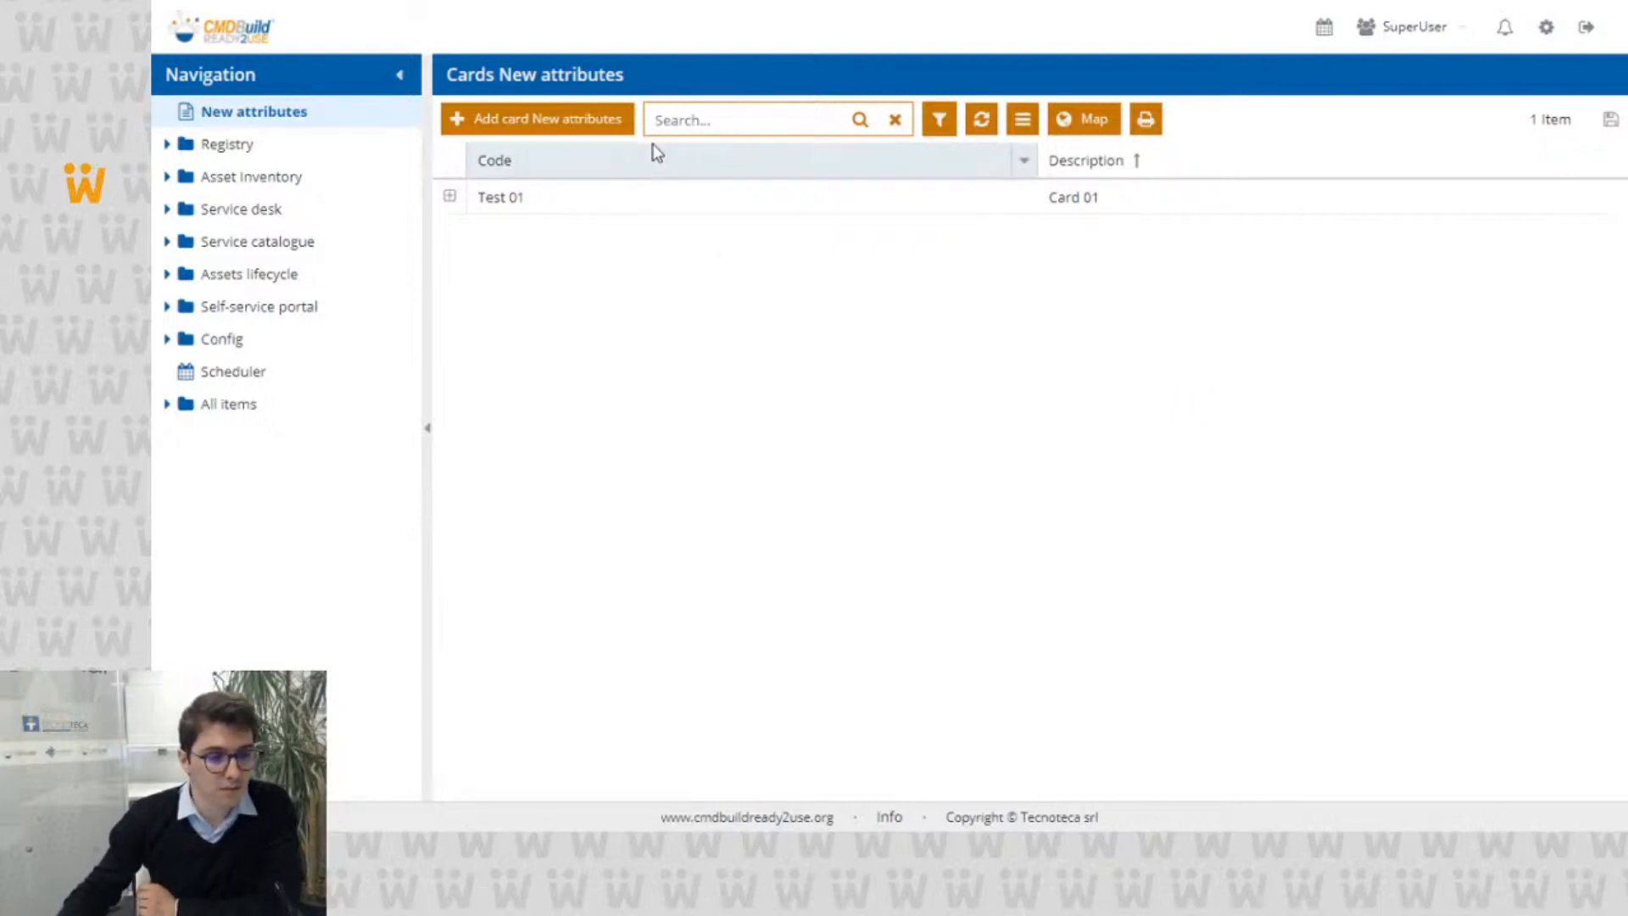
Step: Open the Test 01 card in its own window, preview the attached CMDBuild_UserManual_ENG_V340.pdf, and close the preview
click(609, 210)
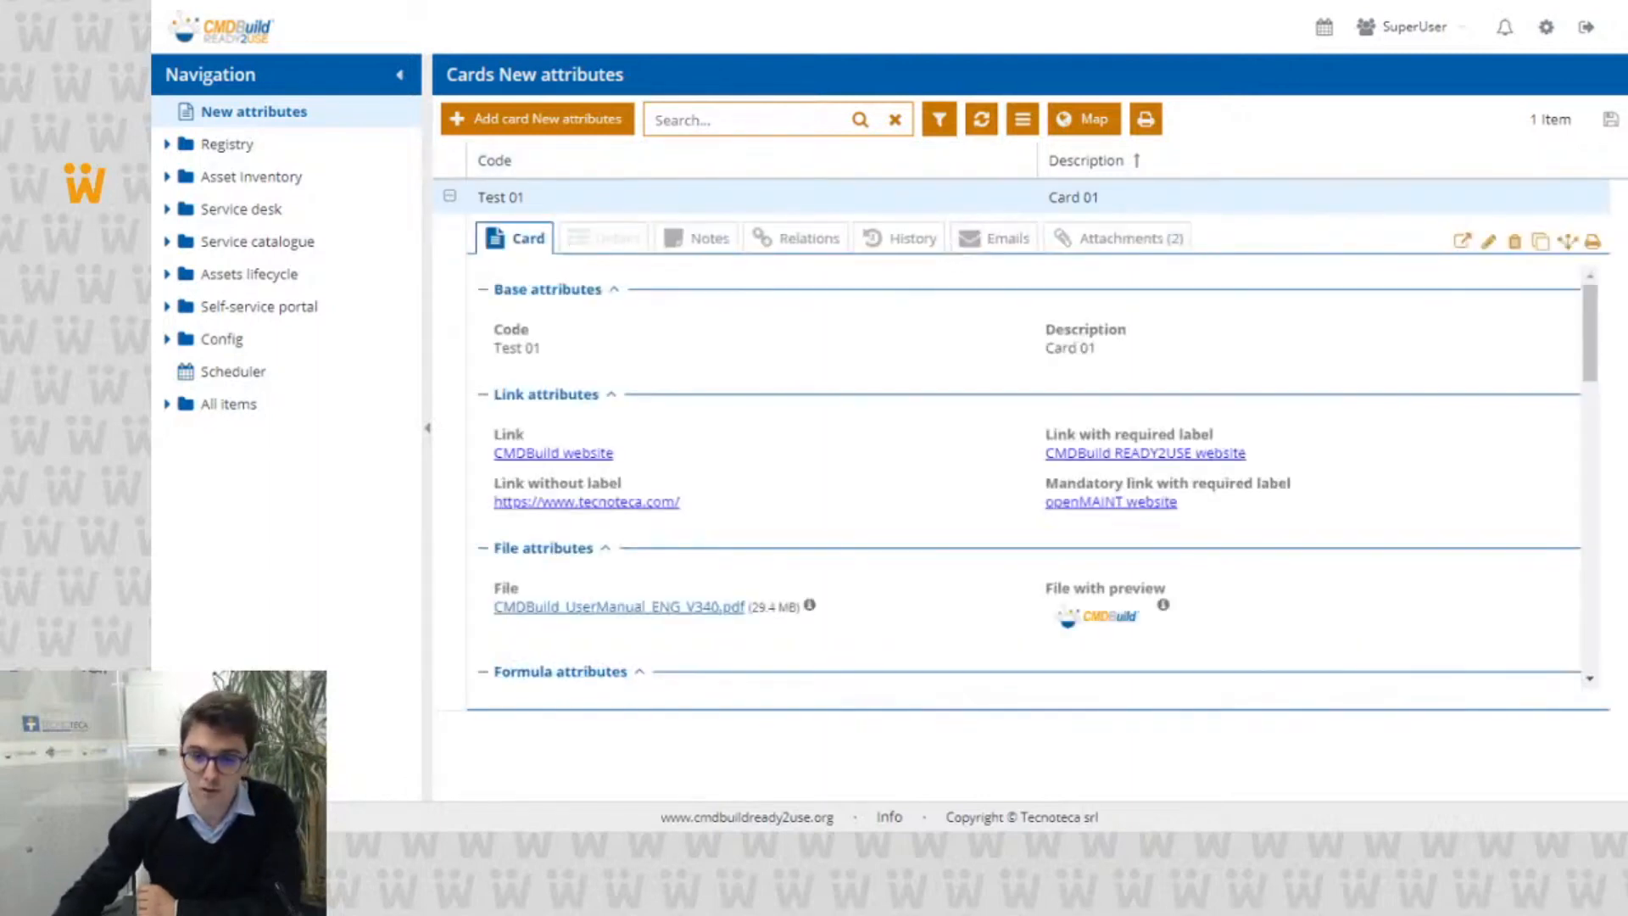
click(1463, 244)
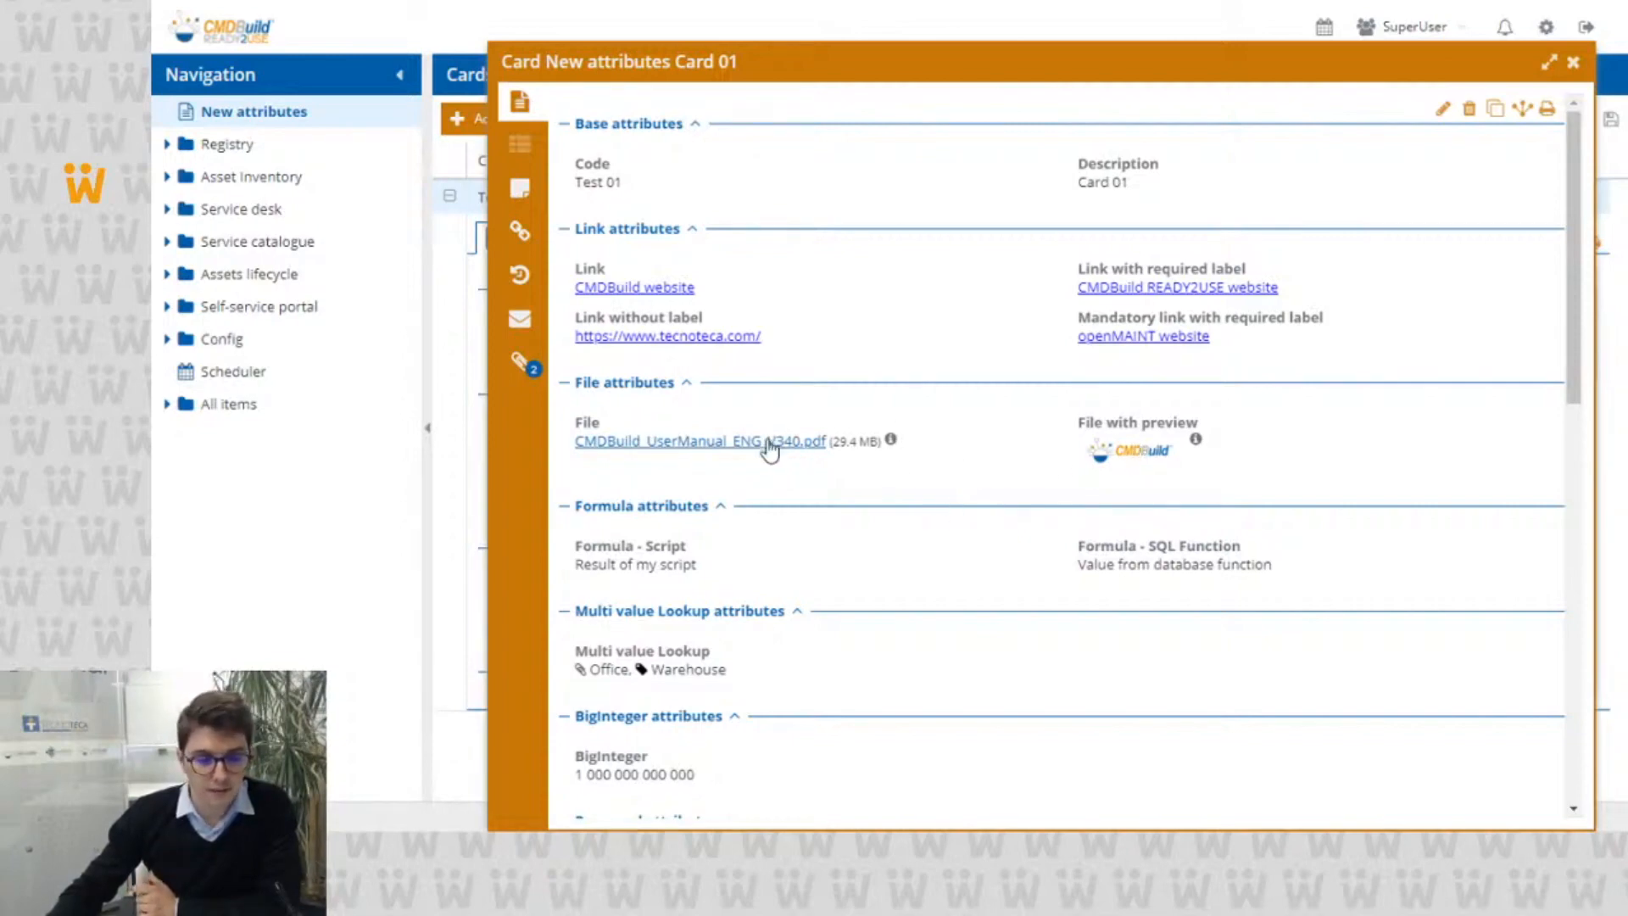
click(770, 442)
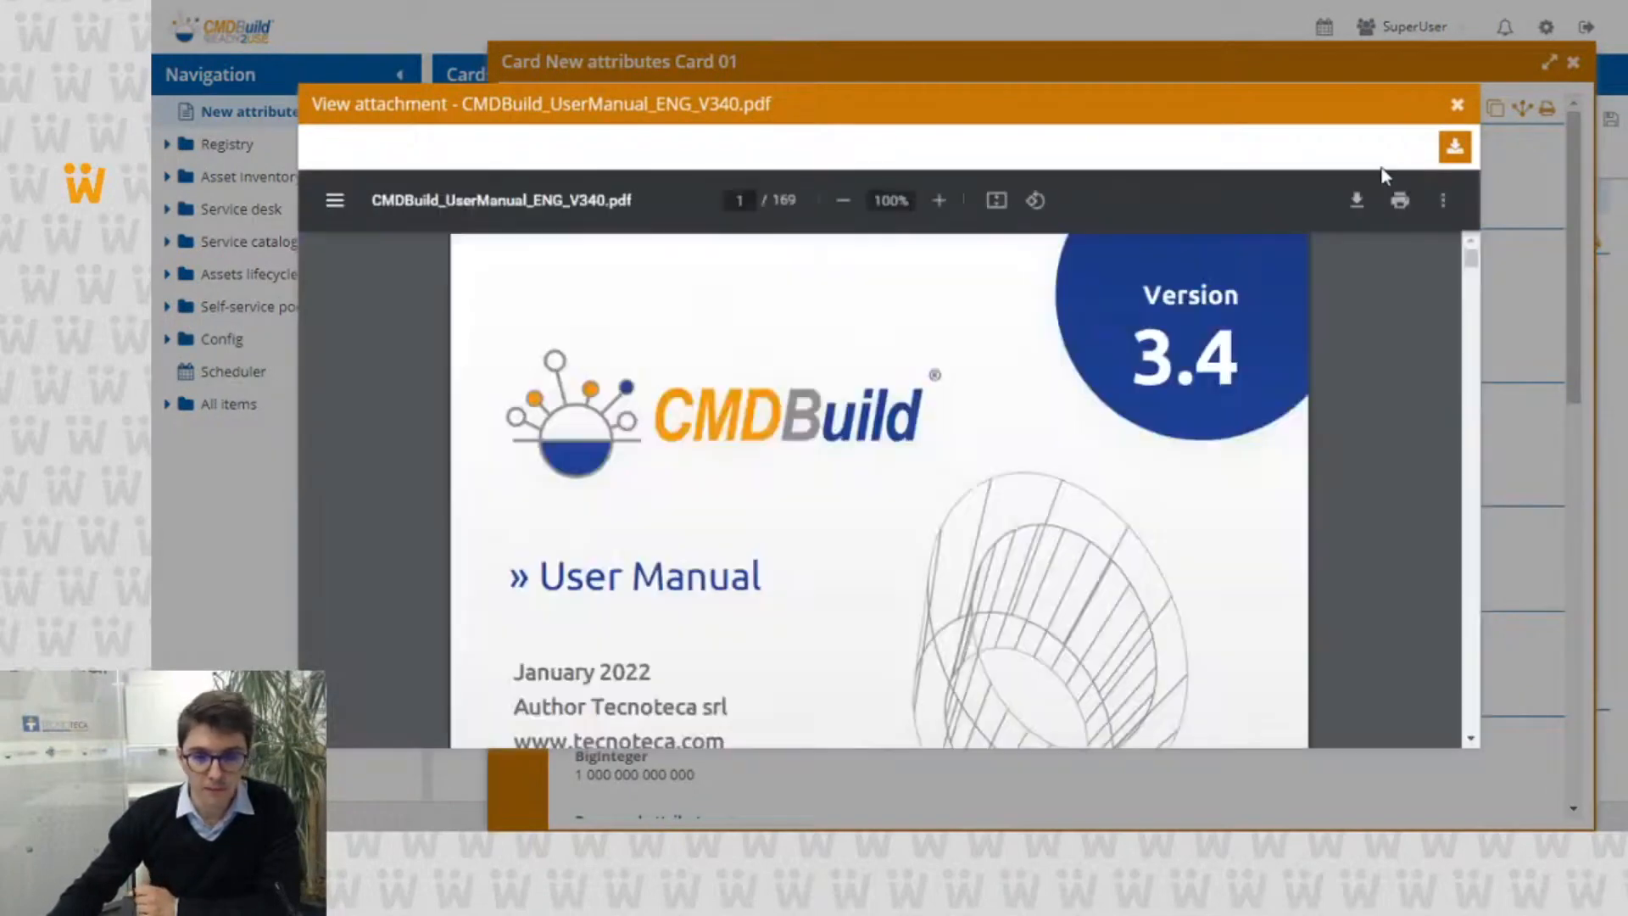
click(1456, 107)
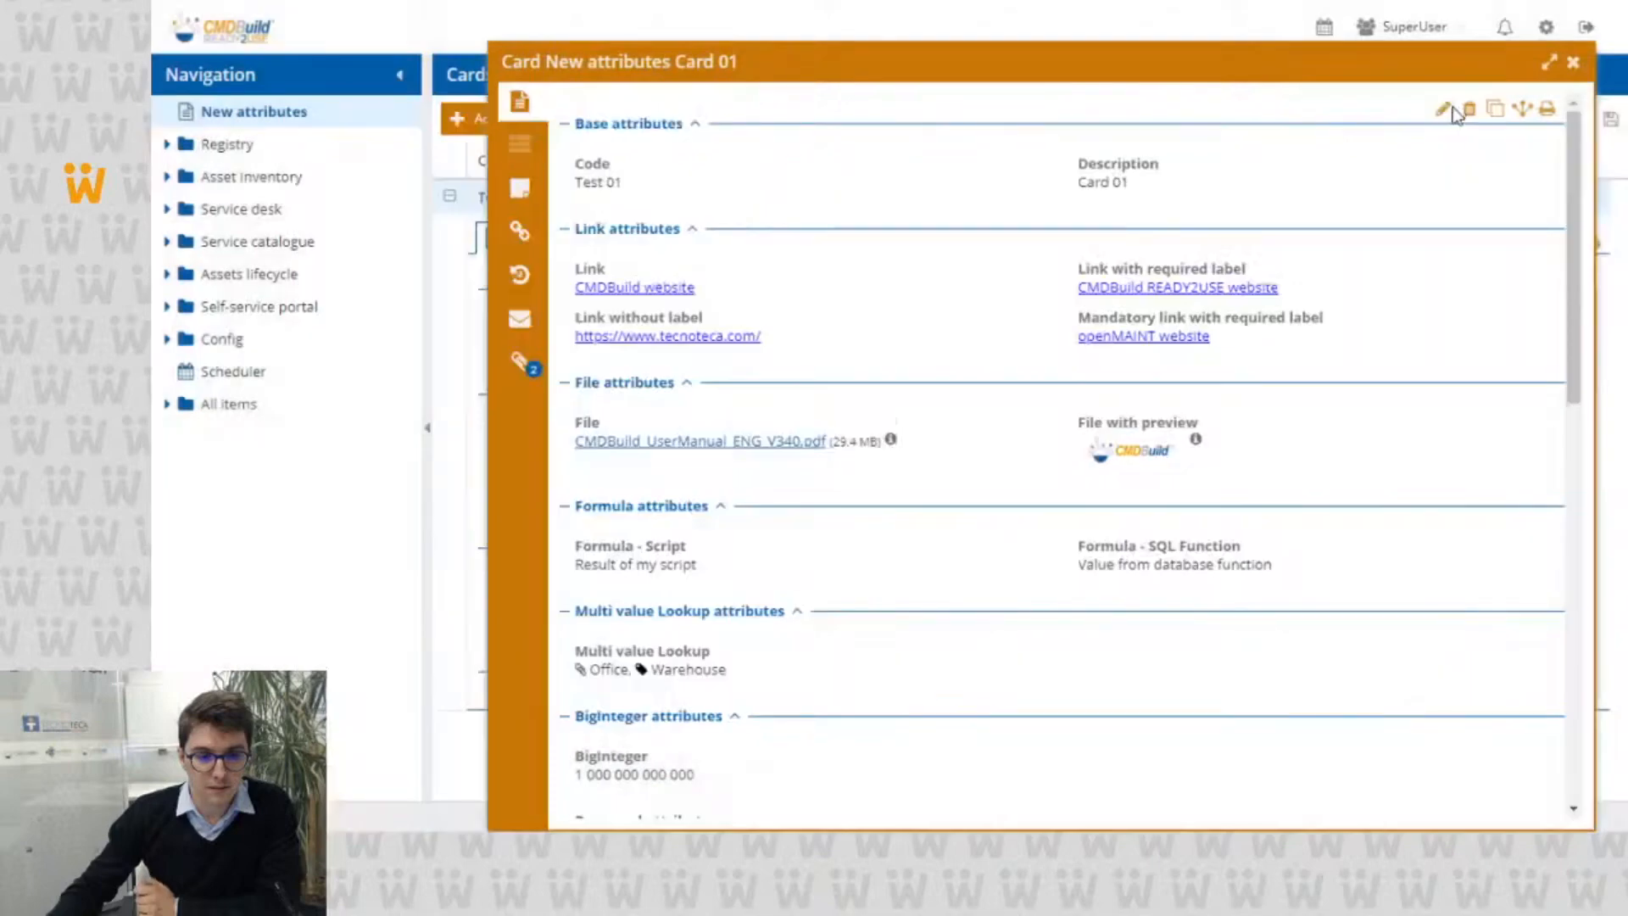
Step: View the user manual file's metadata and the card's attachment list, and return to the card data
click(891, 440)
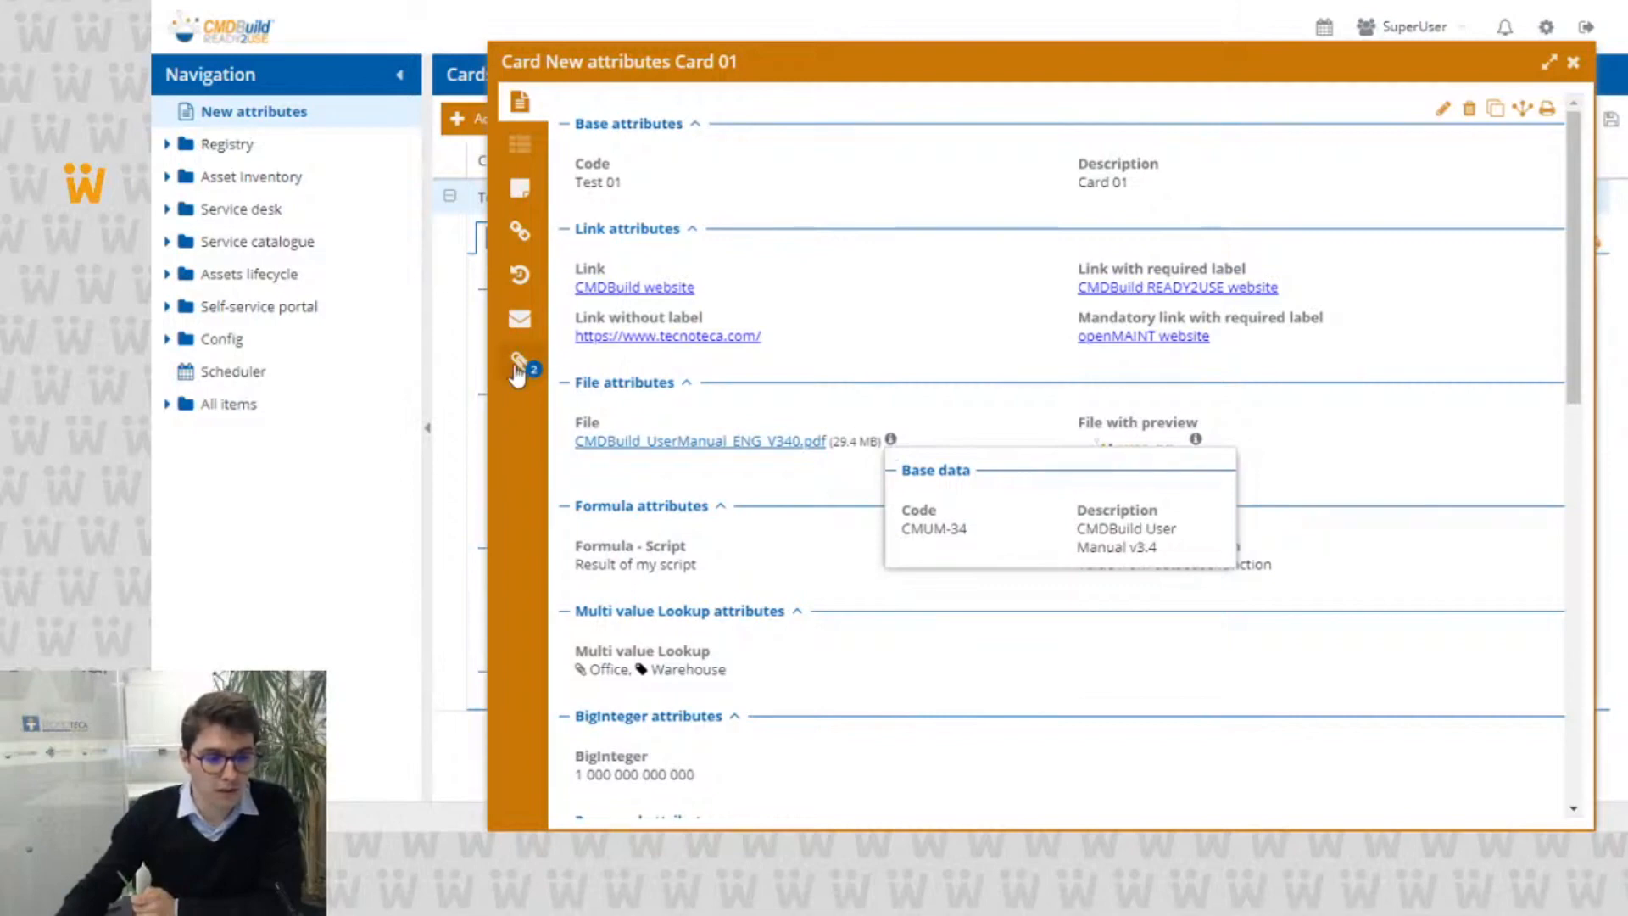
click(516, 374)
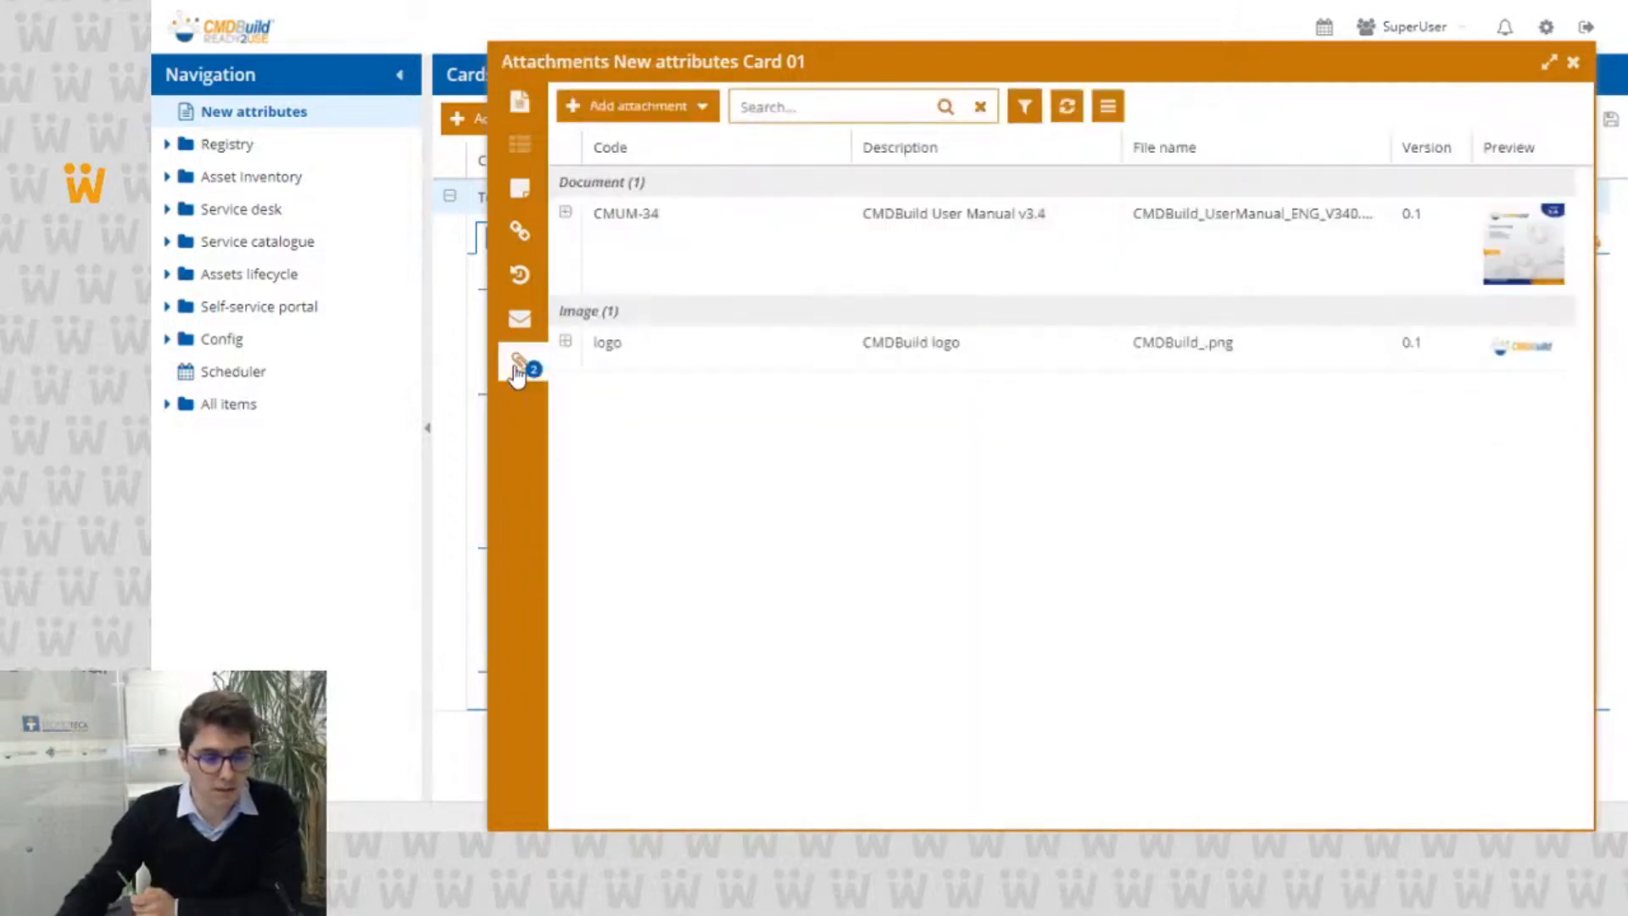
click(522, 104)
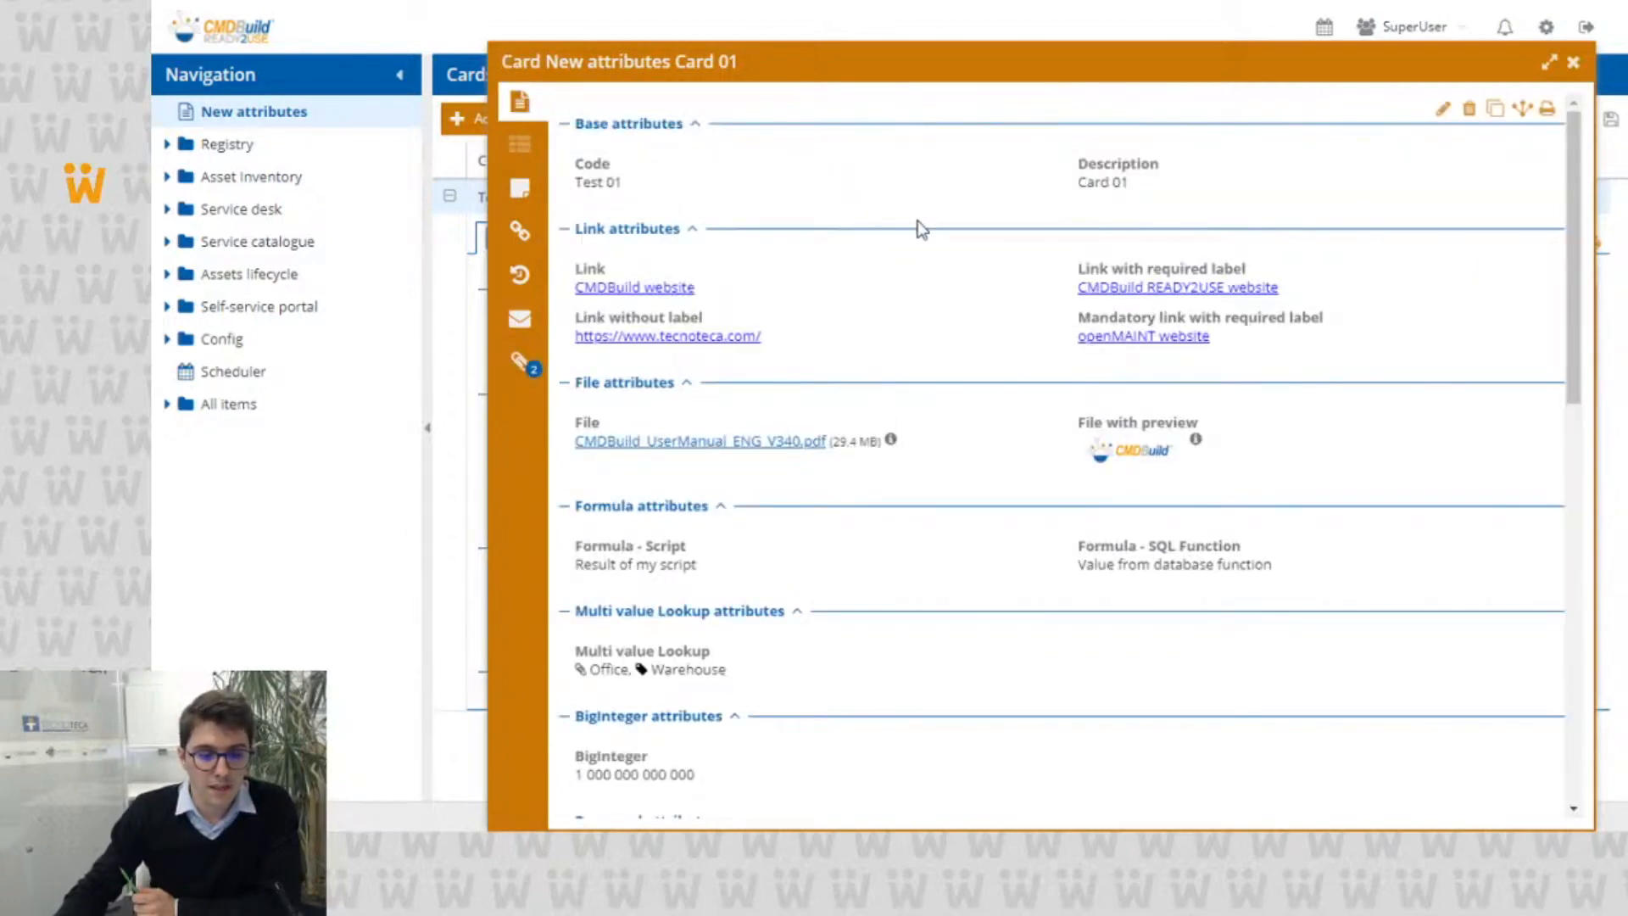
Step: Review the card down to the password attributes, reveal and hide the first password, and select the second masked one
scroll(917, 222, down, 2)
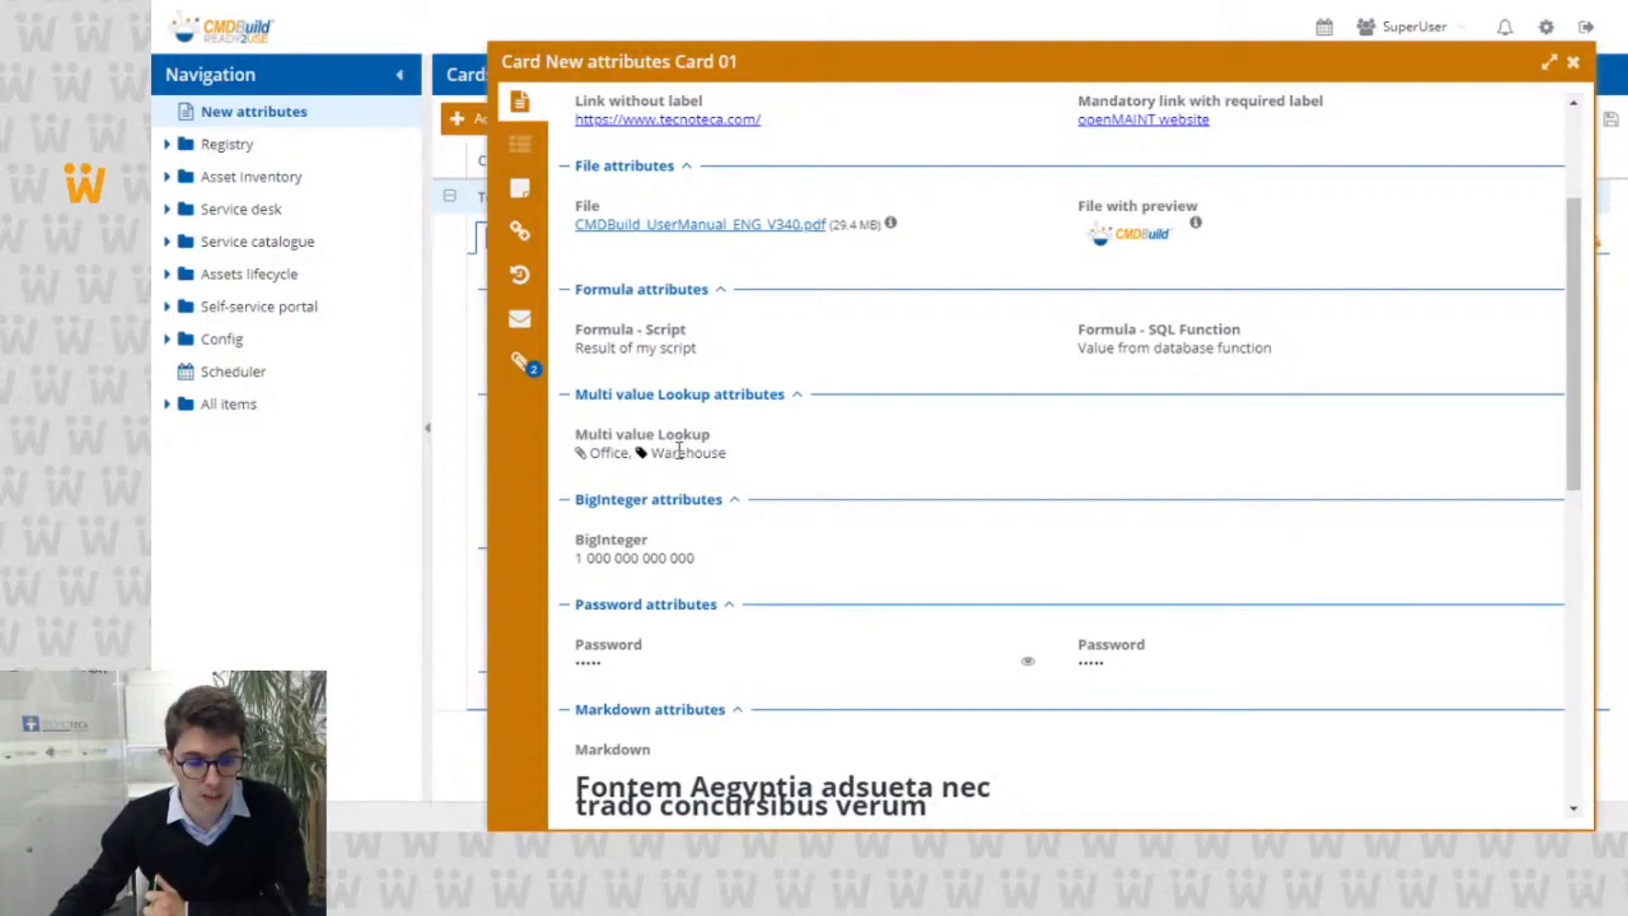
scroll(683, 433, down, 1)
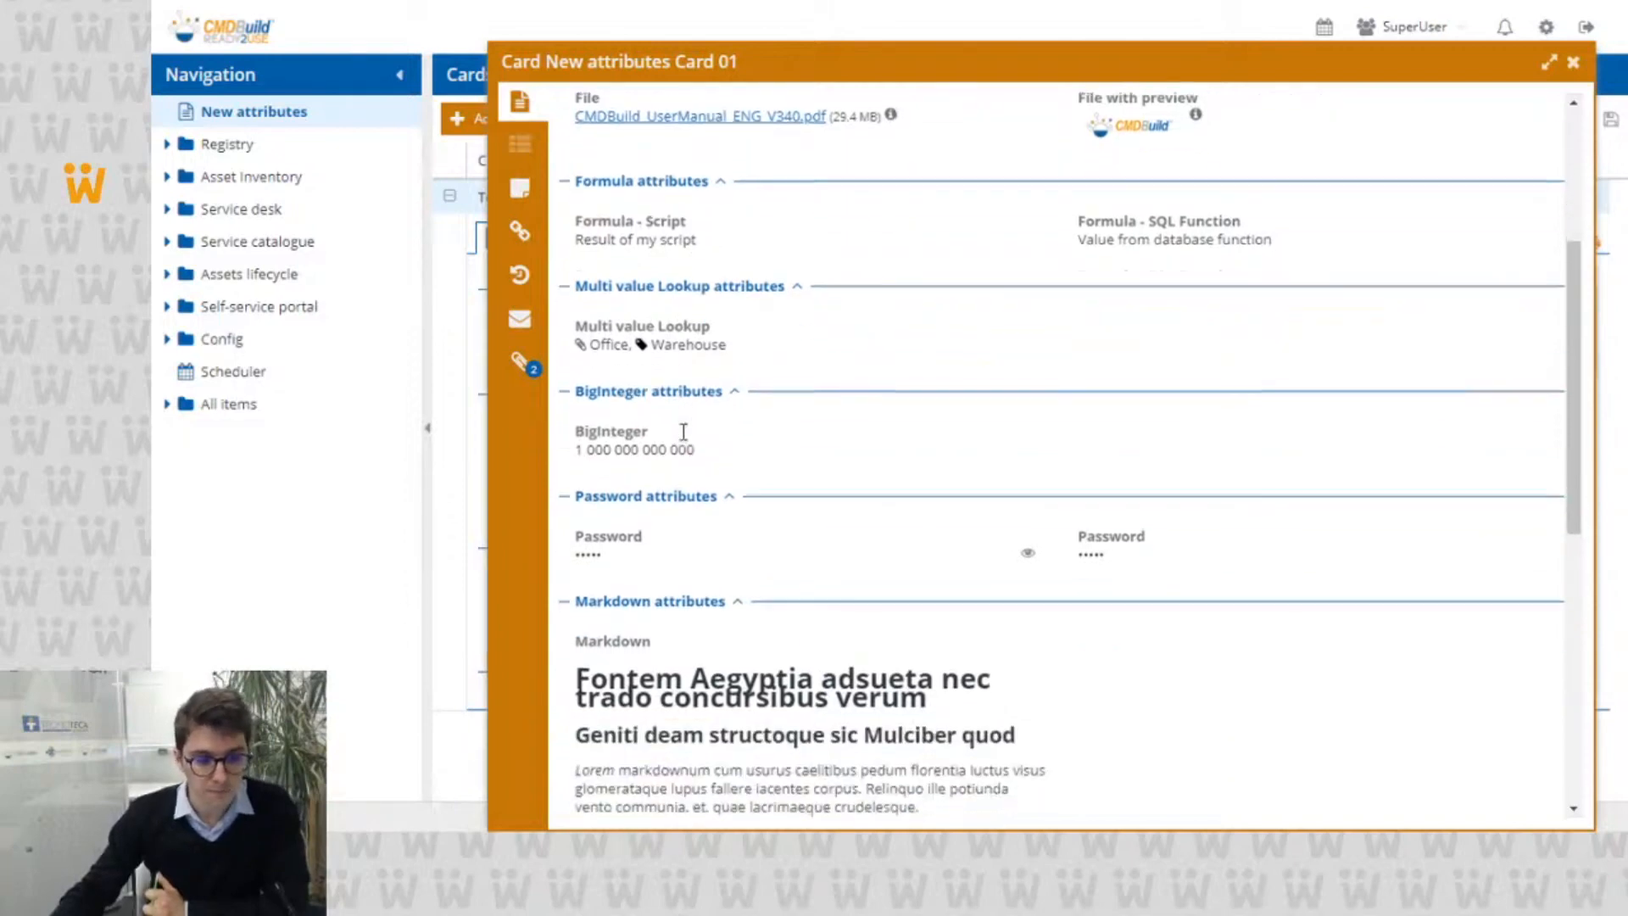
scroll(683, 432, down, 1)
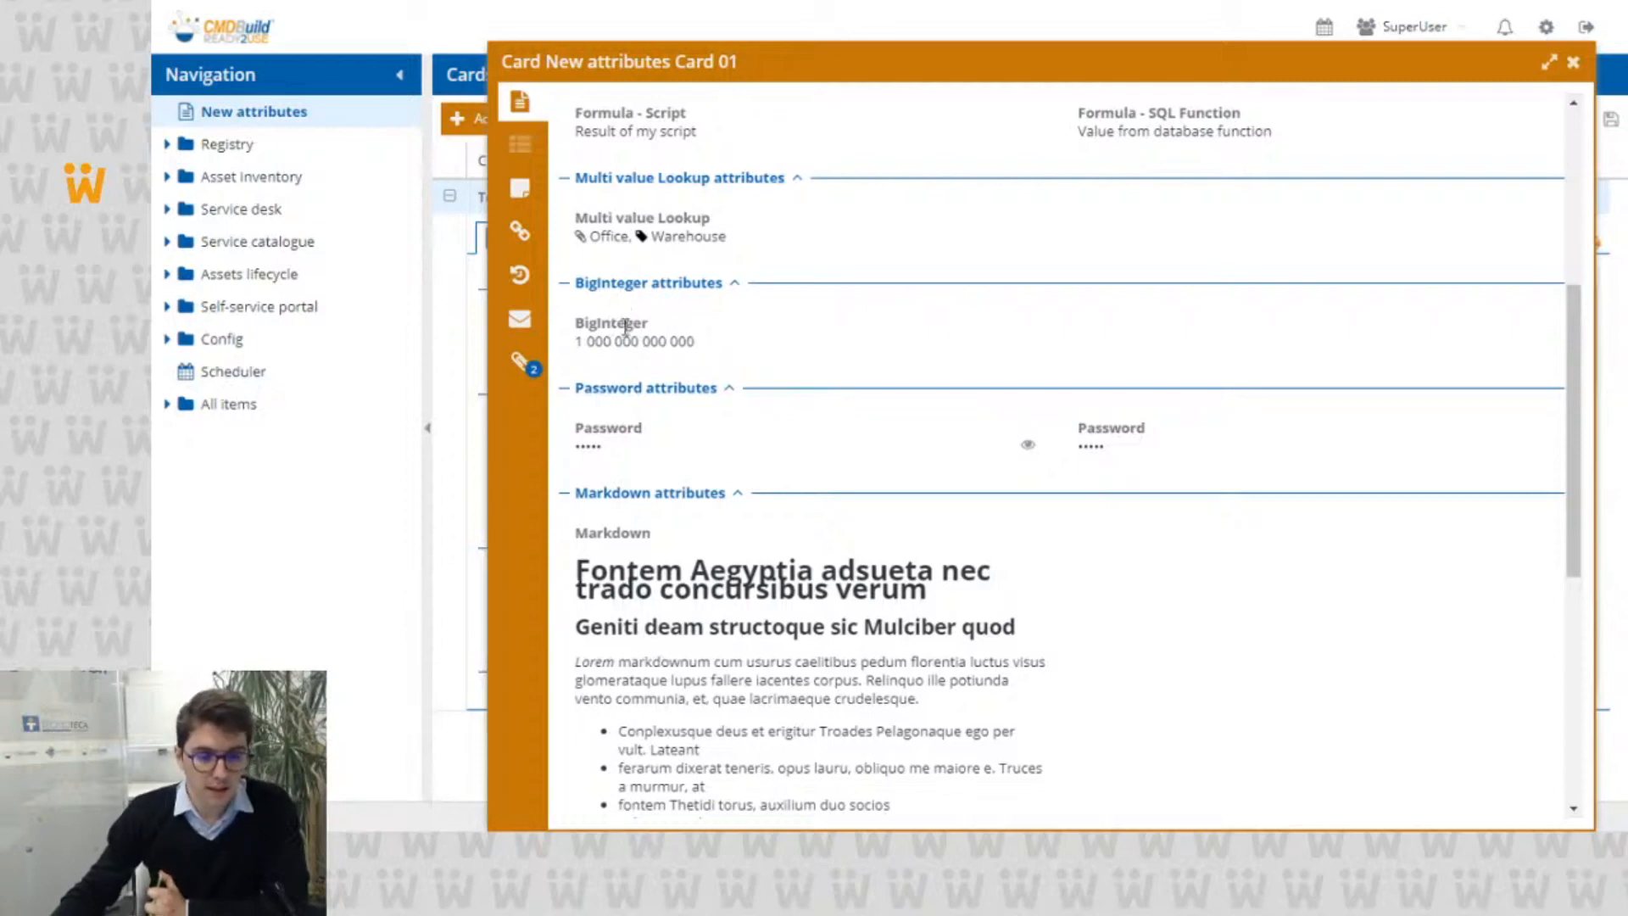
scroll(616, 399, down, 1)
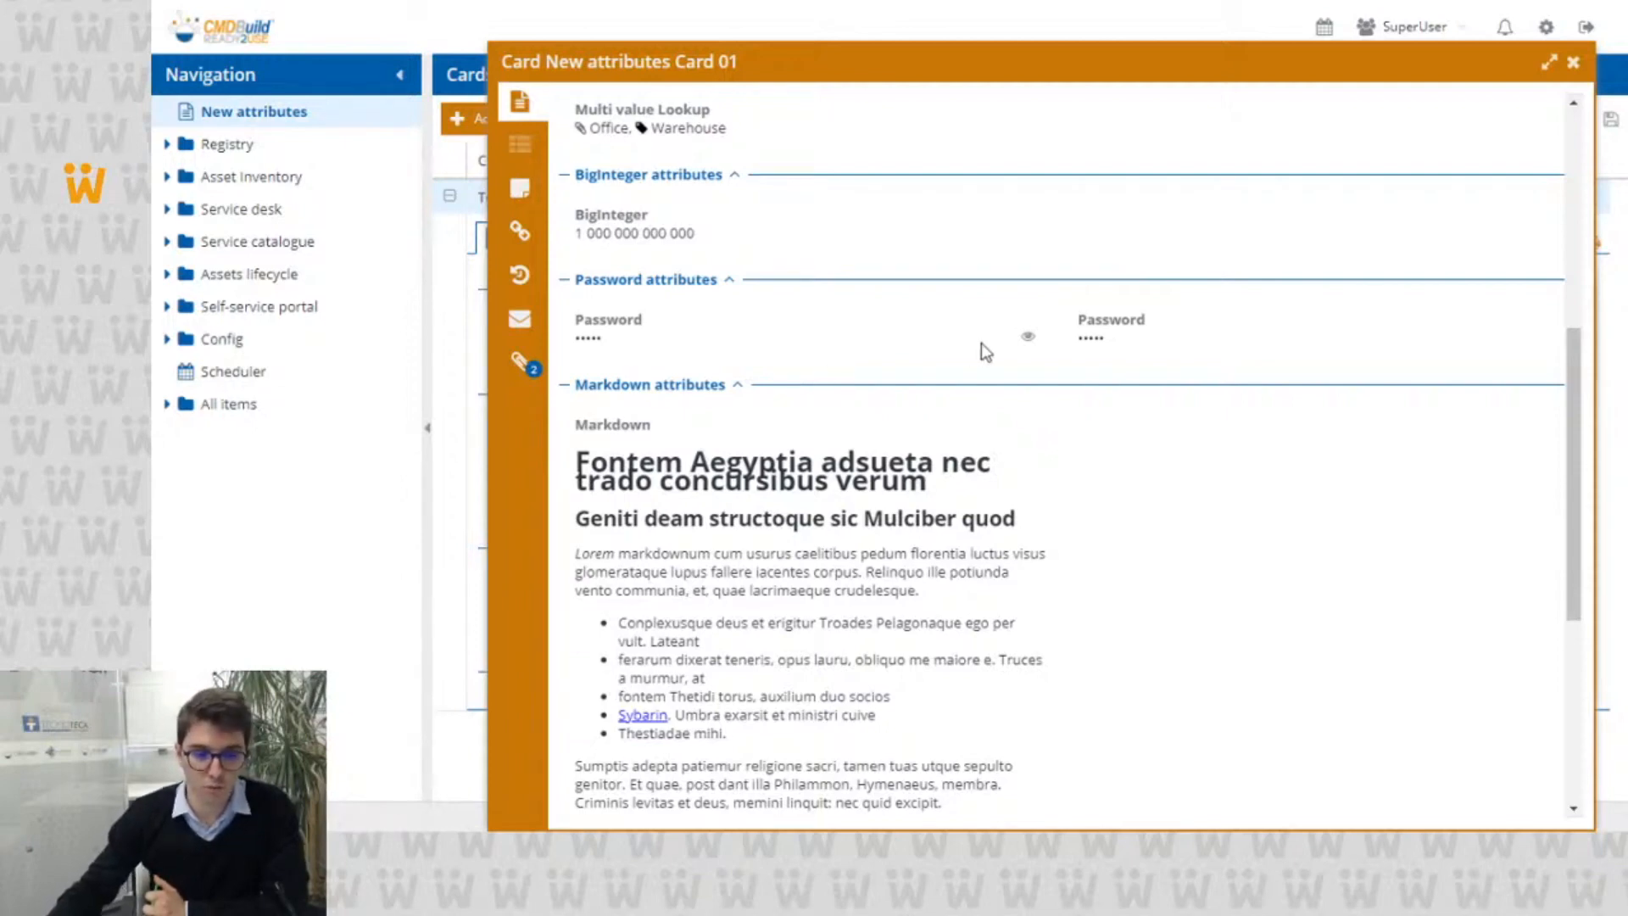
click(1028, 342)
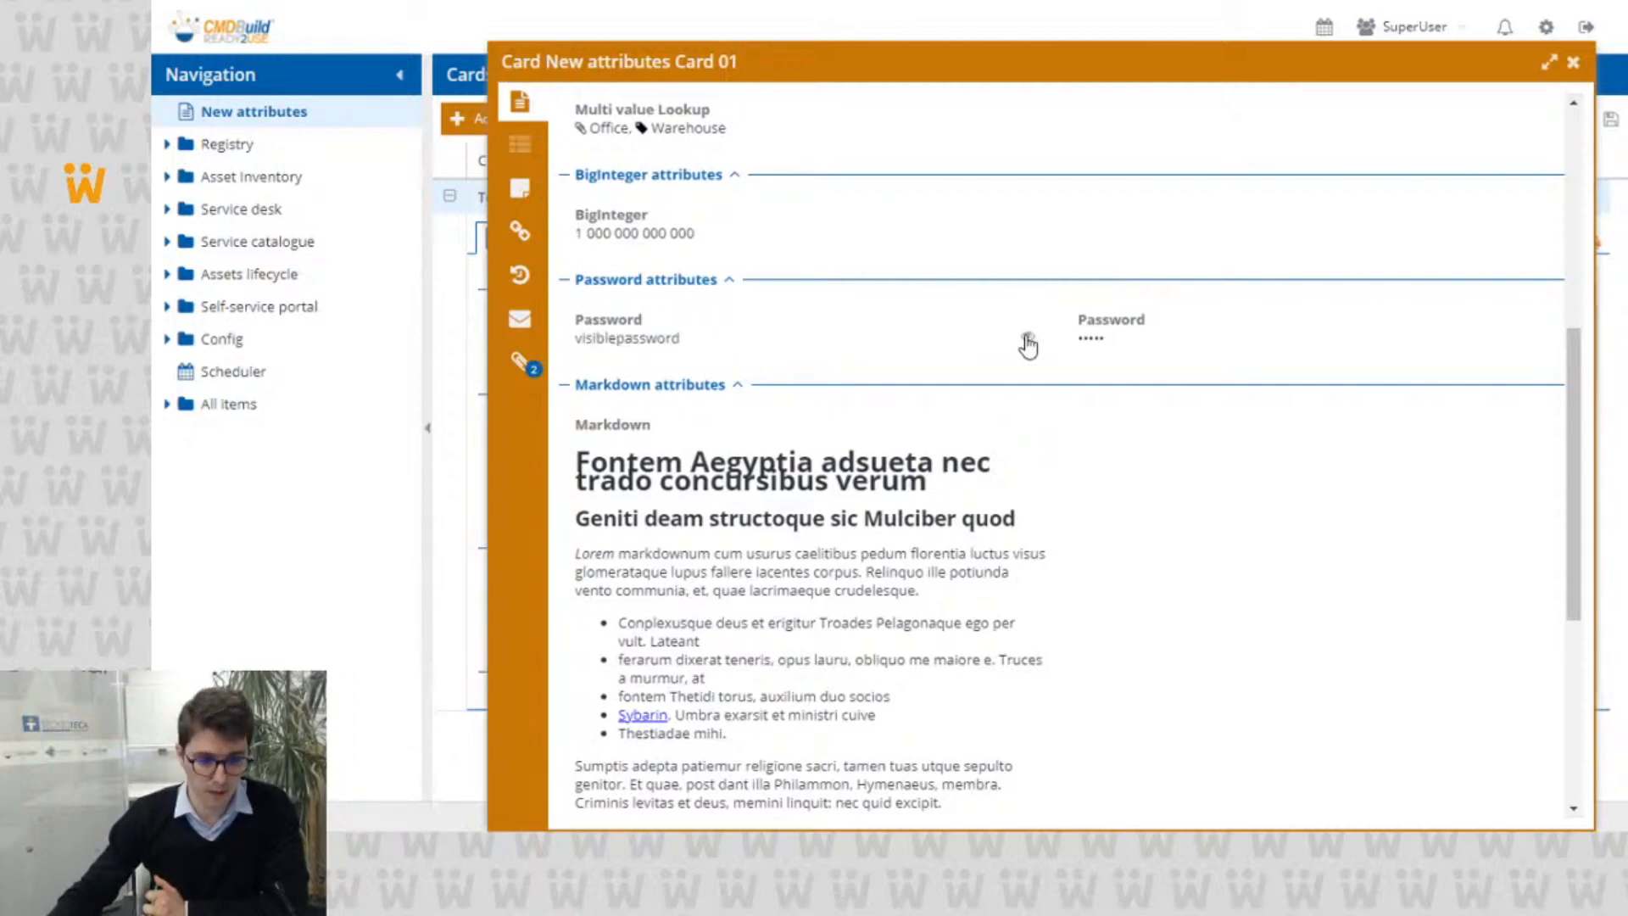
click(1027, 342)
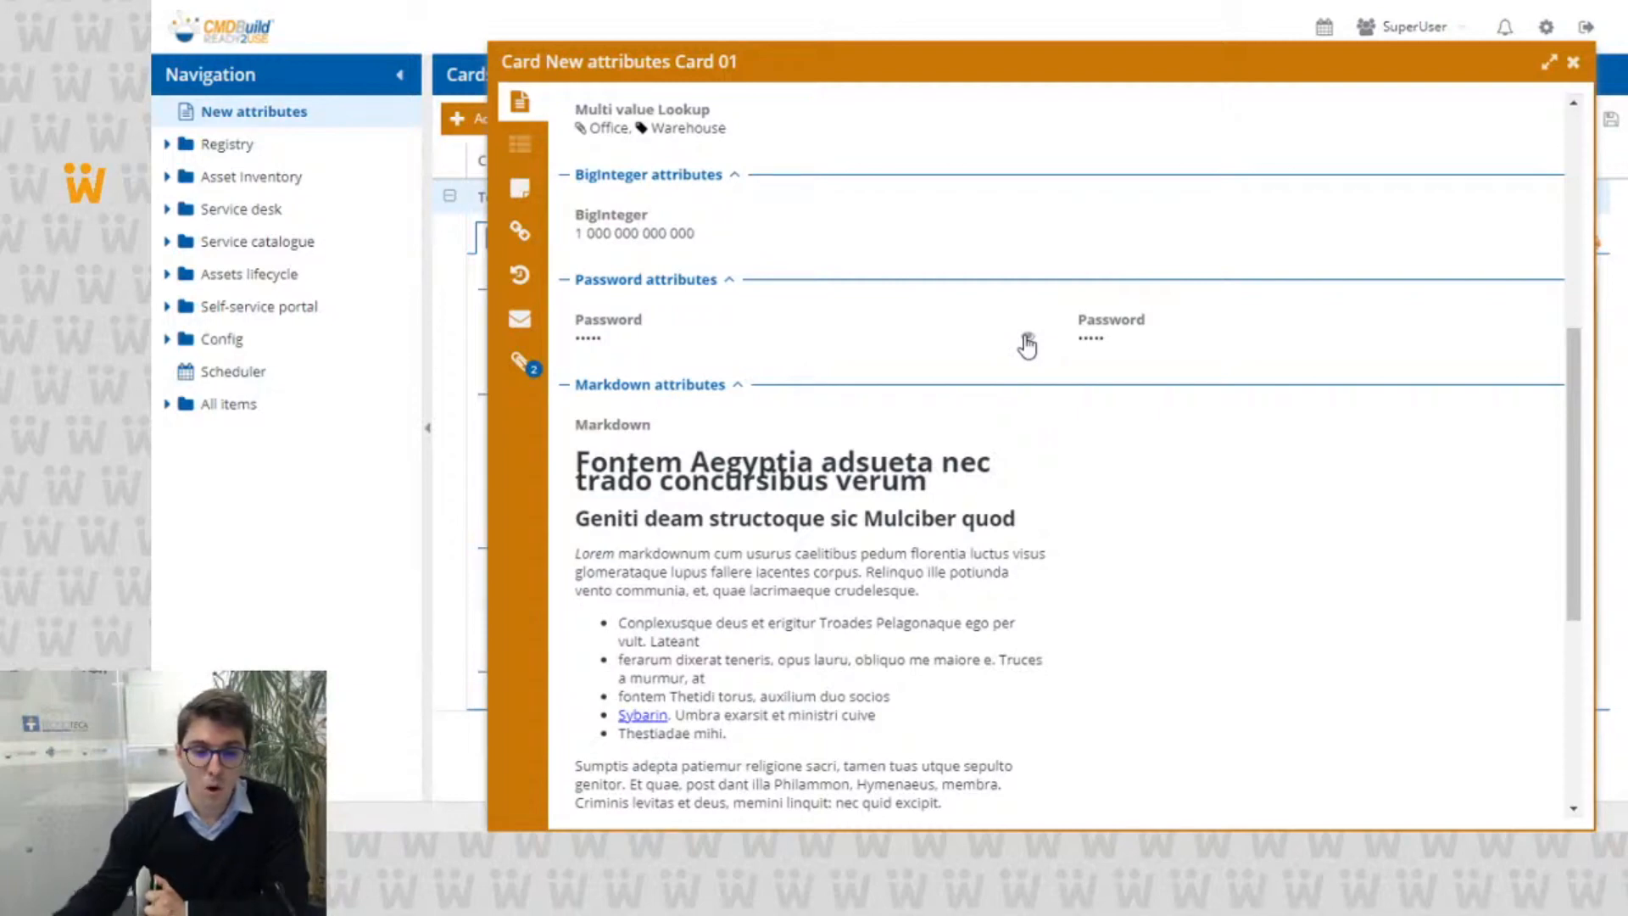
double_click(1088, 334)
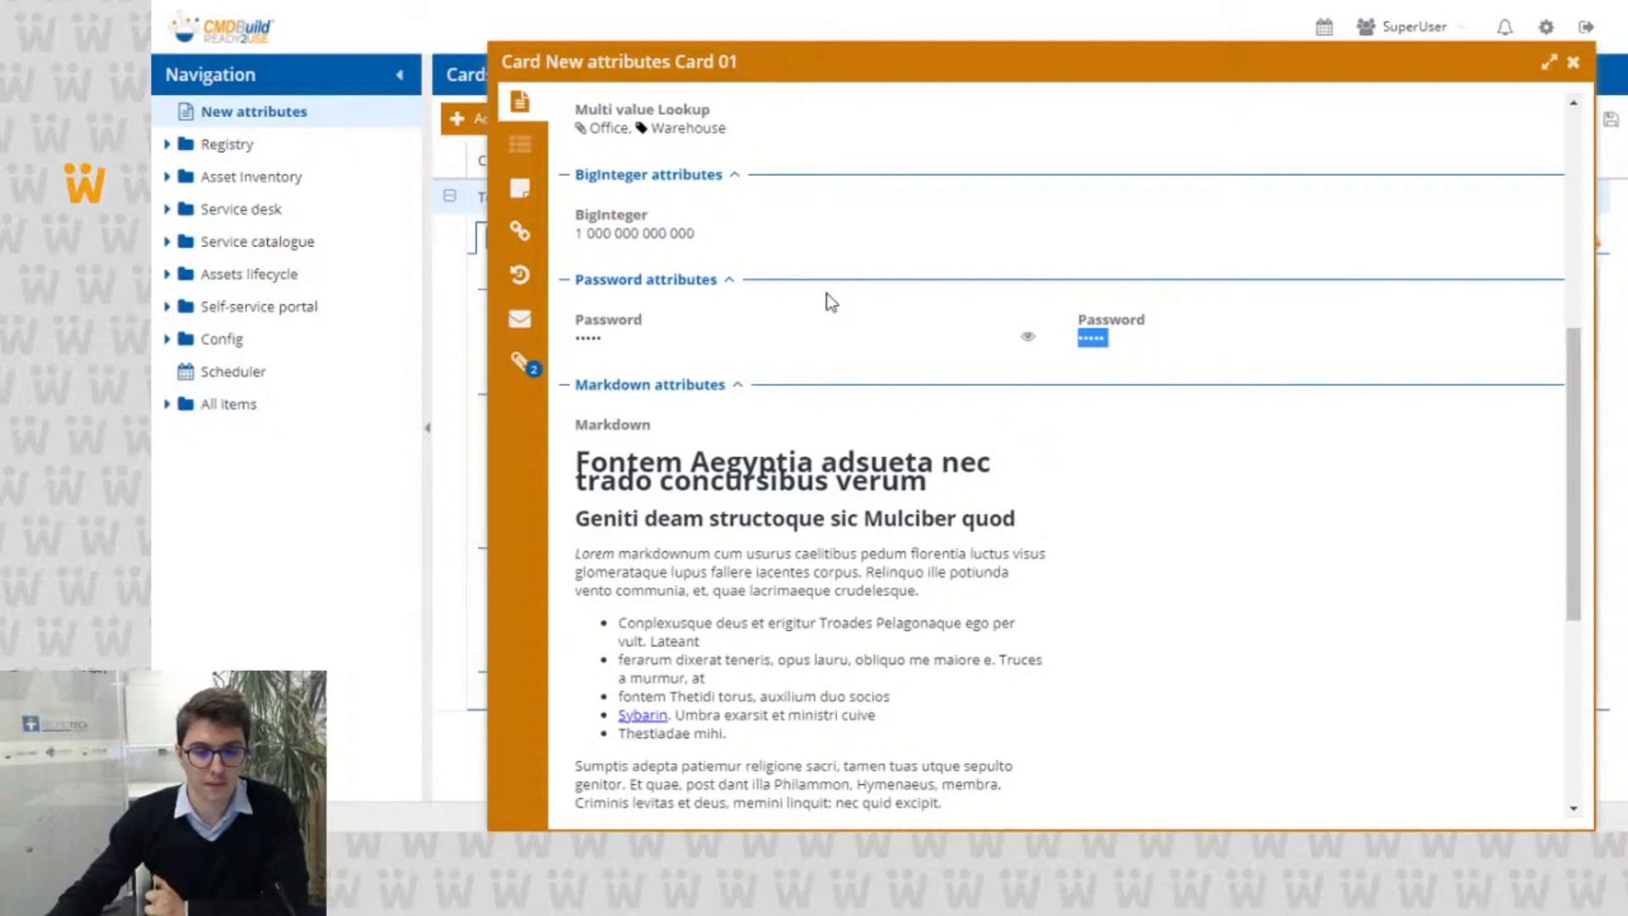
Step: Review the Markdown attribute, and follow the 1:1 reference to the linked news card and back to Card 01's reference
scroll(833, 303, down, 1)
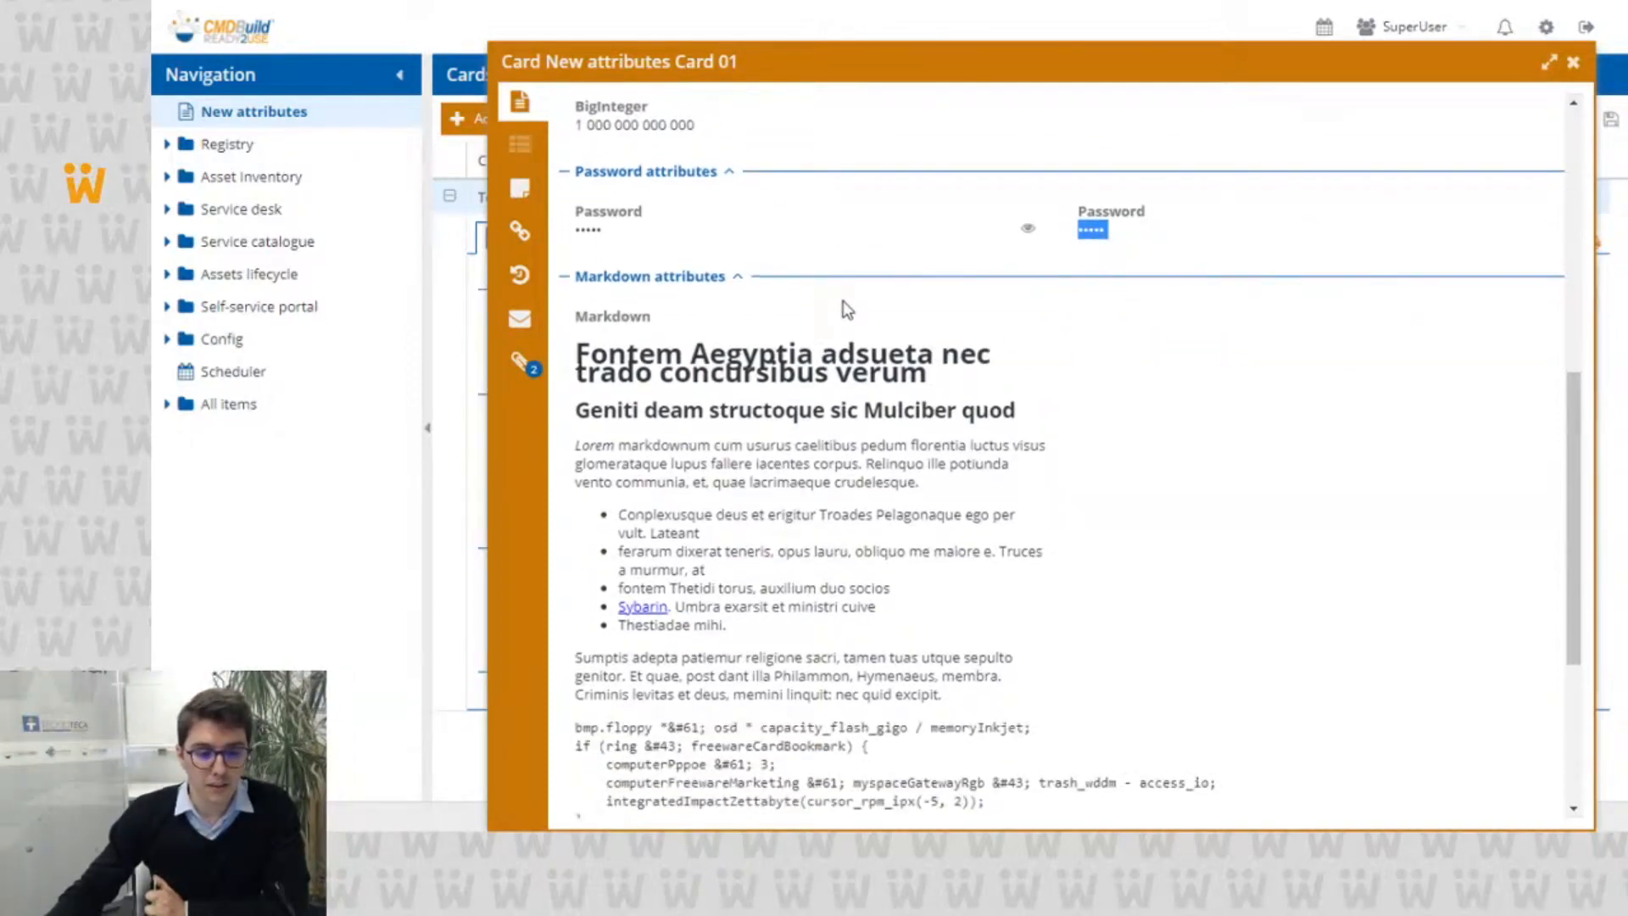
scroll(797, 314, down, 1)
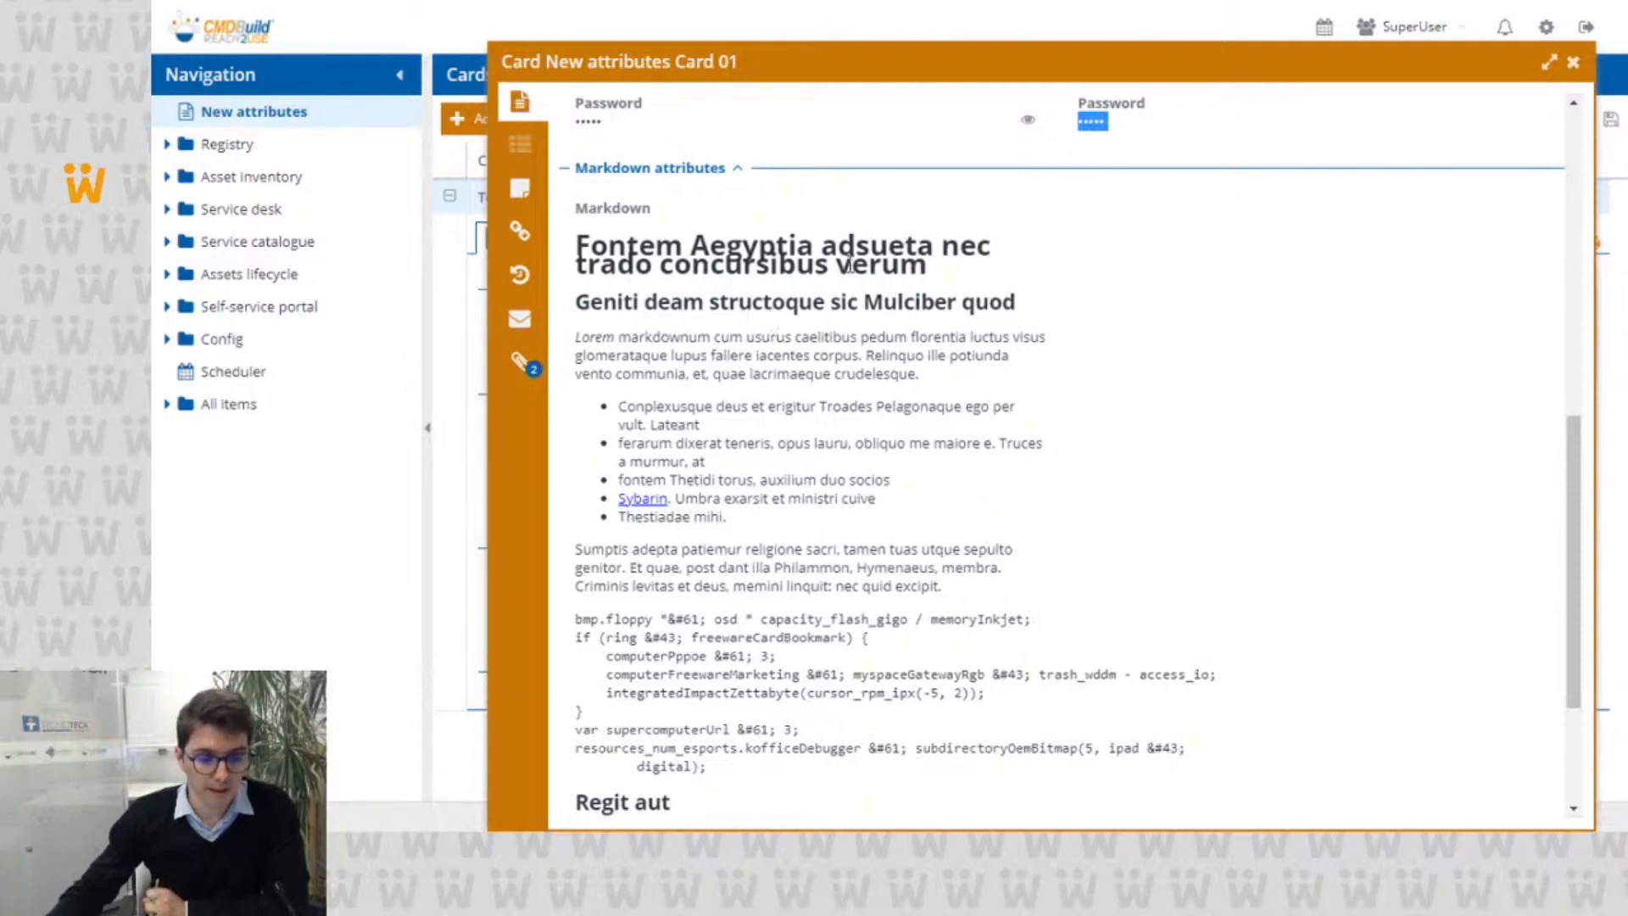
scroll(850, 263, down, 3)
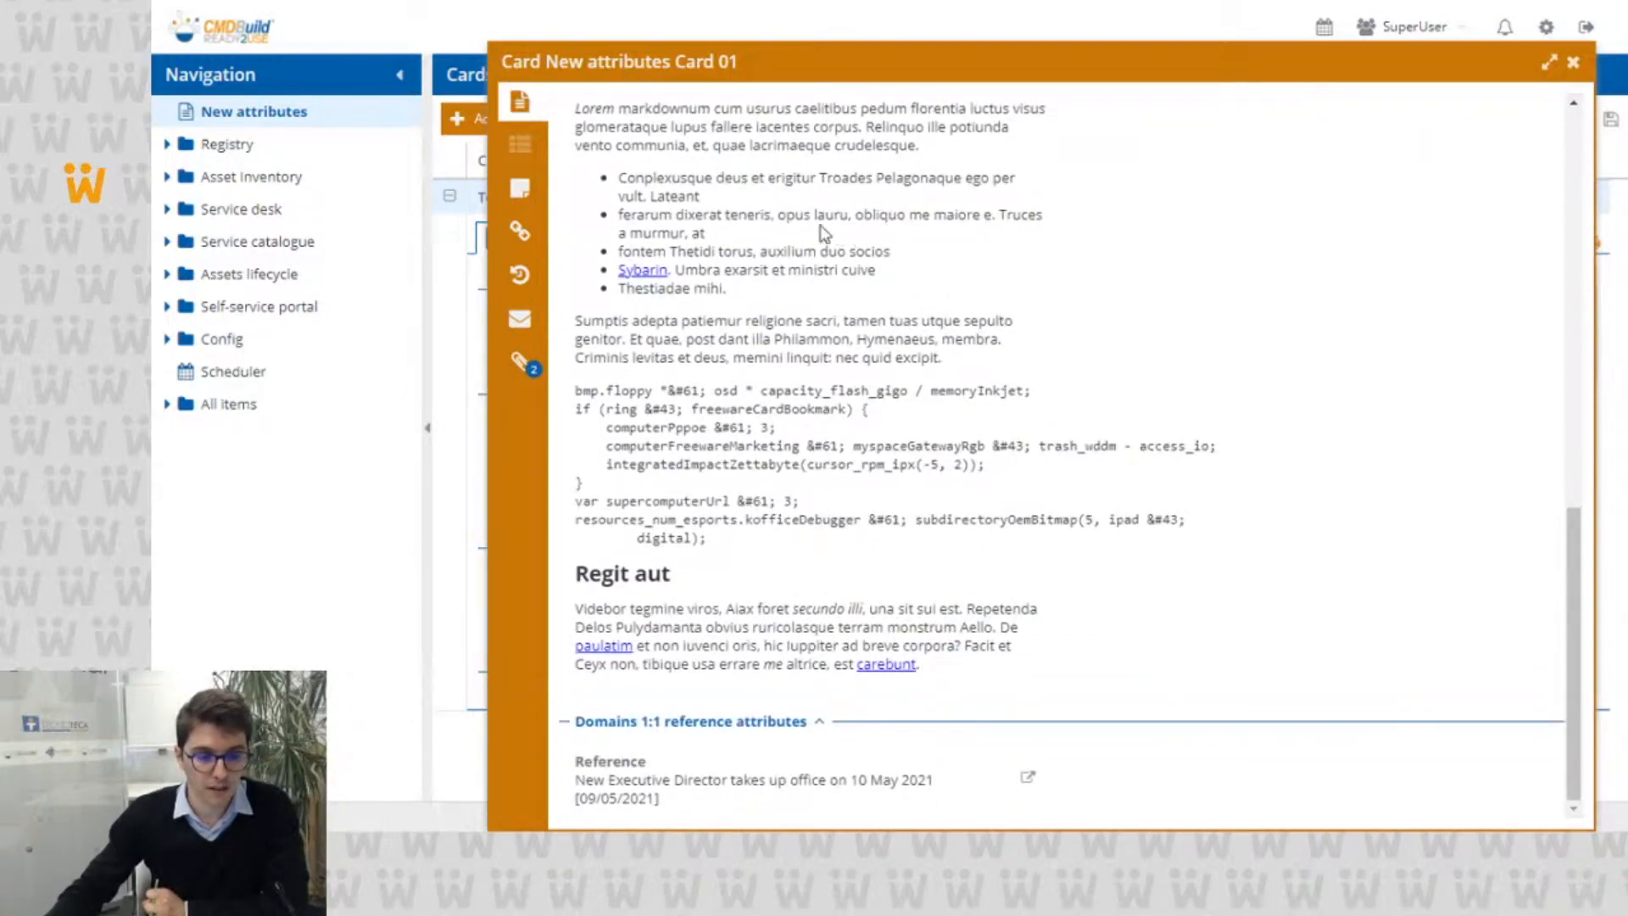
scroll(941, 312, up, 1)
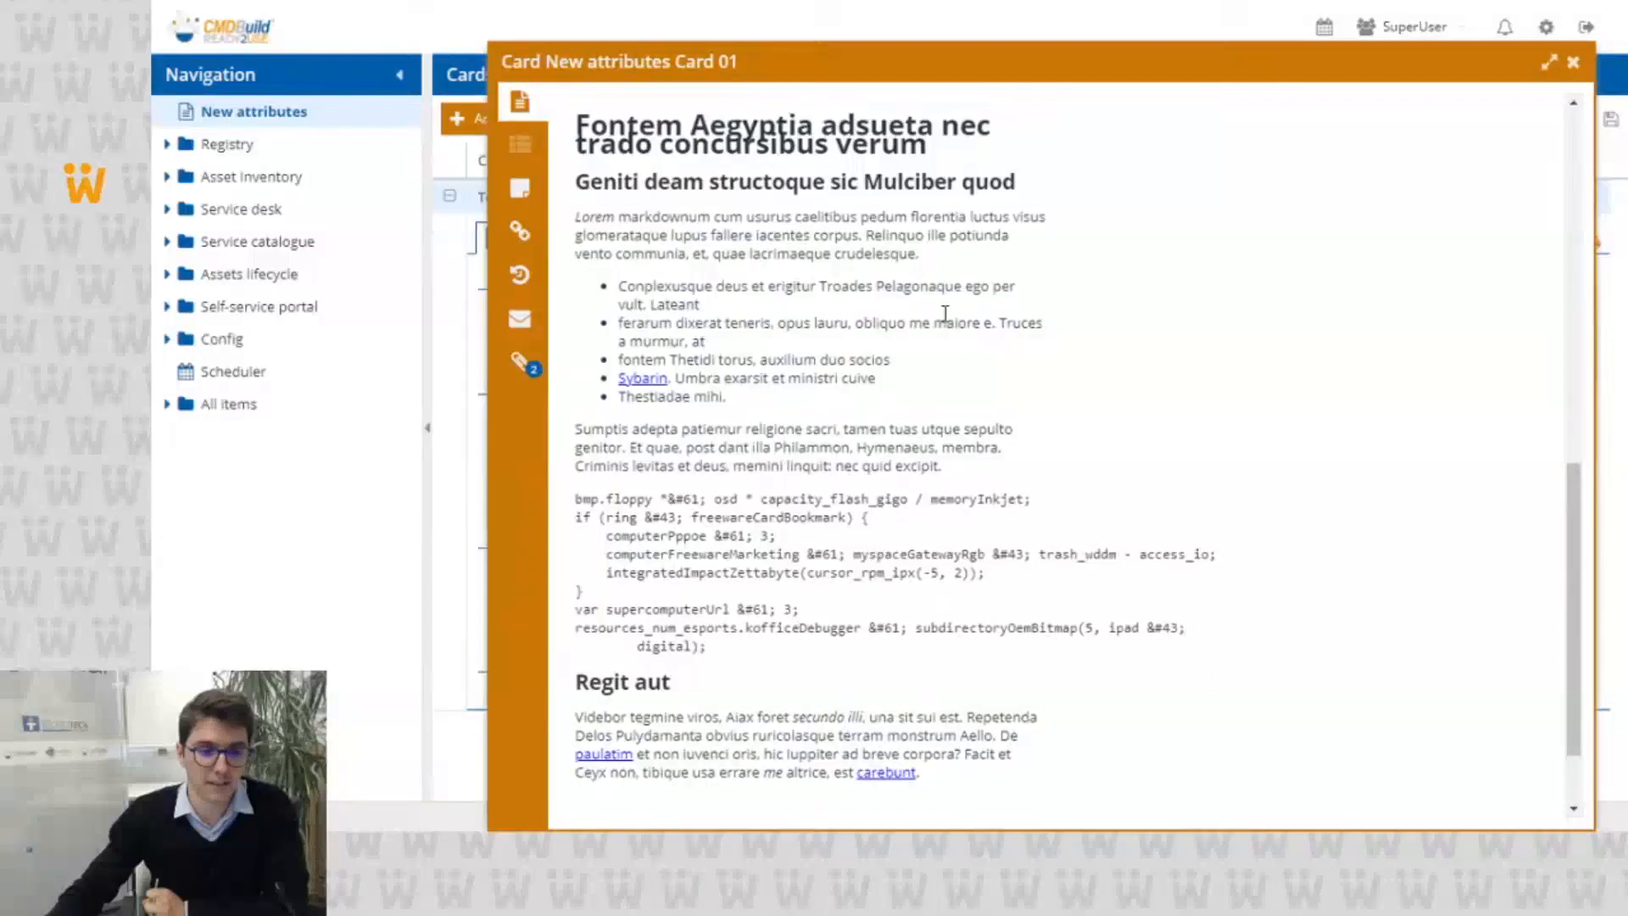
scroll(954, 316, down, 1)
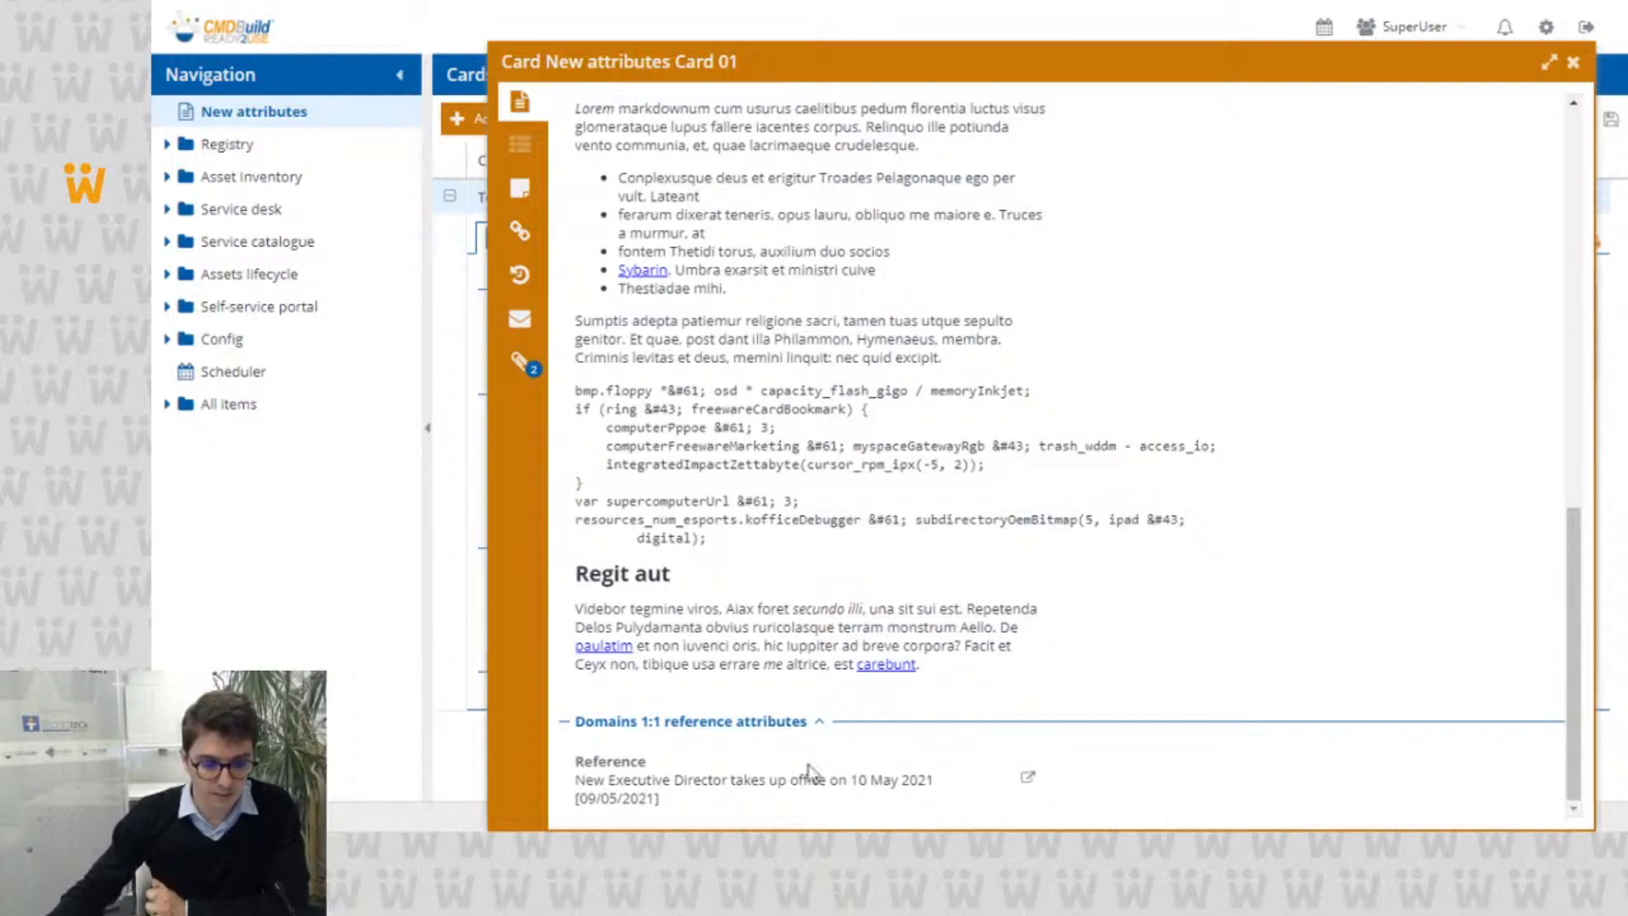
click(1029, 780)
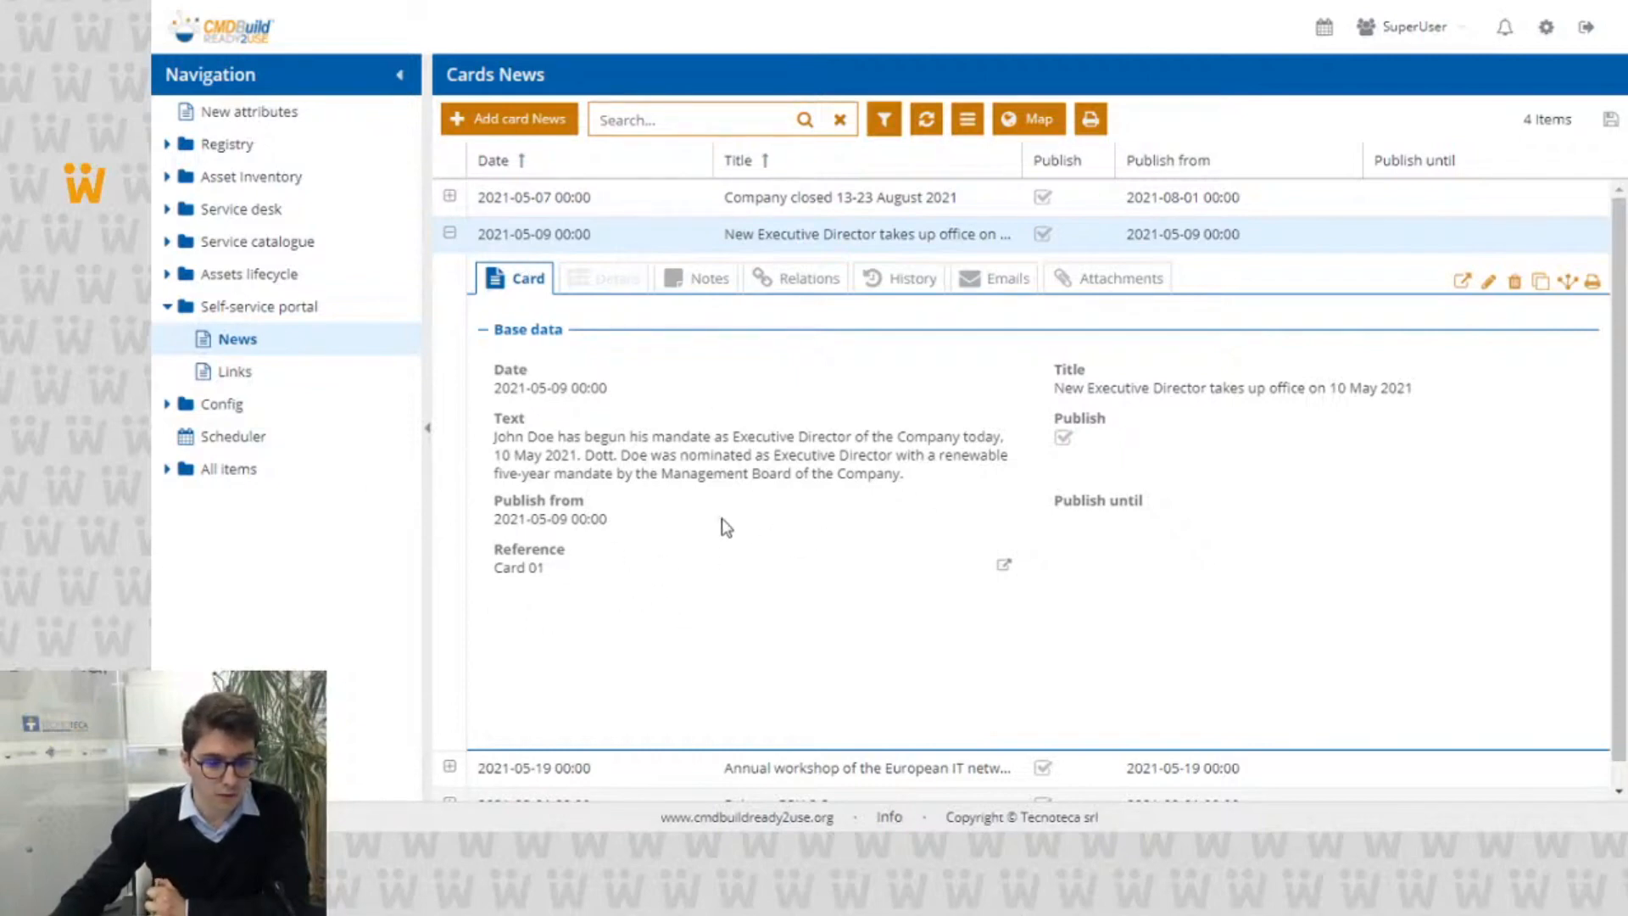
click(1003, 566)
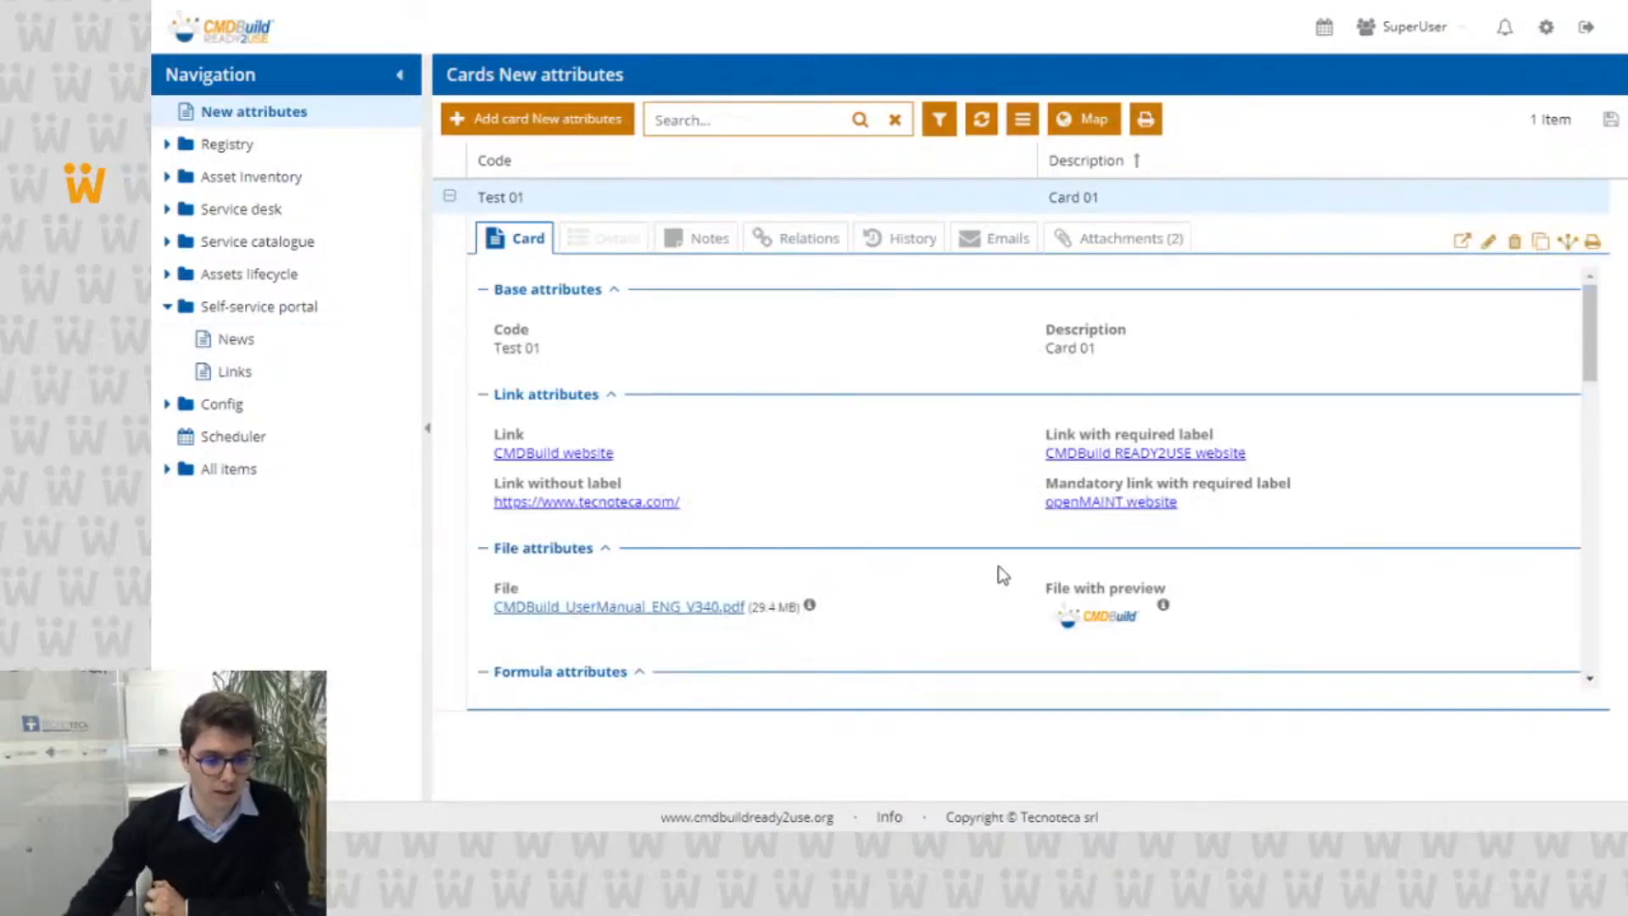
scroll(1000, 566, down, 10)
scroll(1015, 555, down, 5)
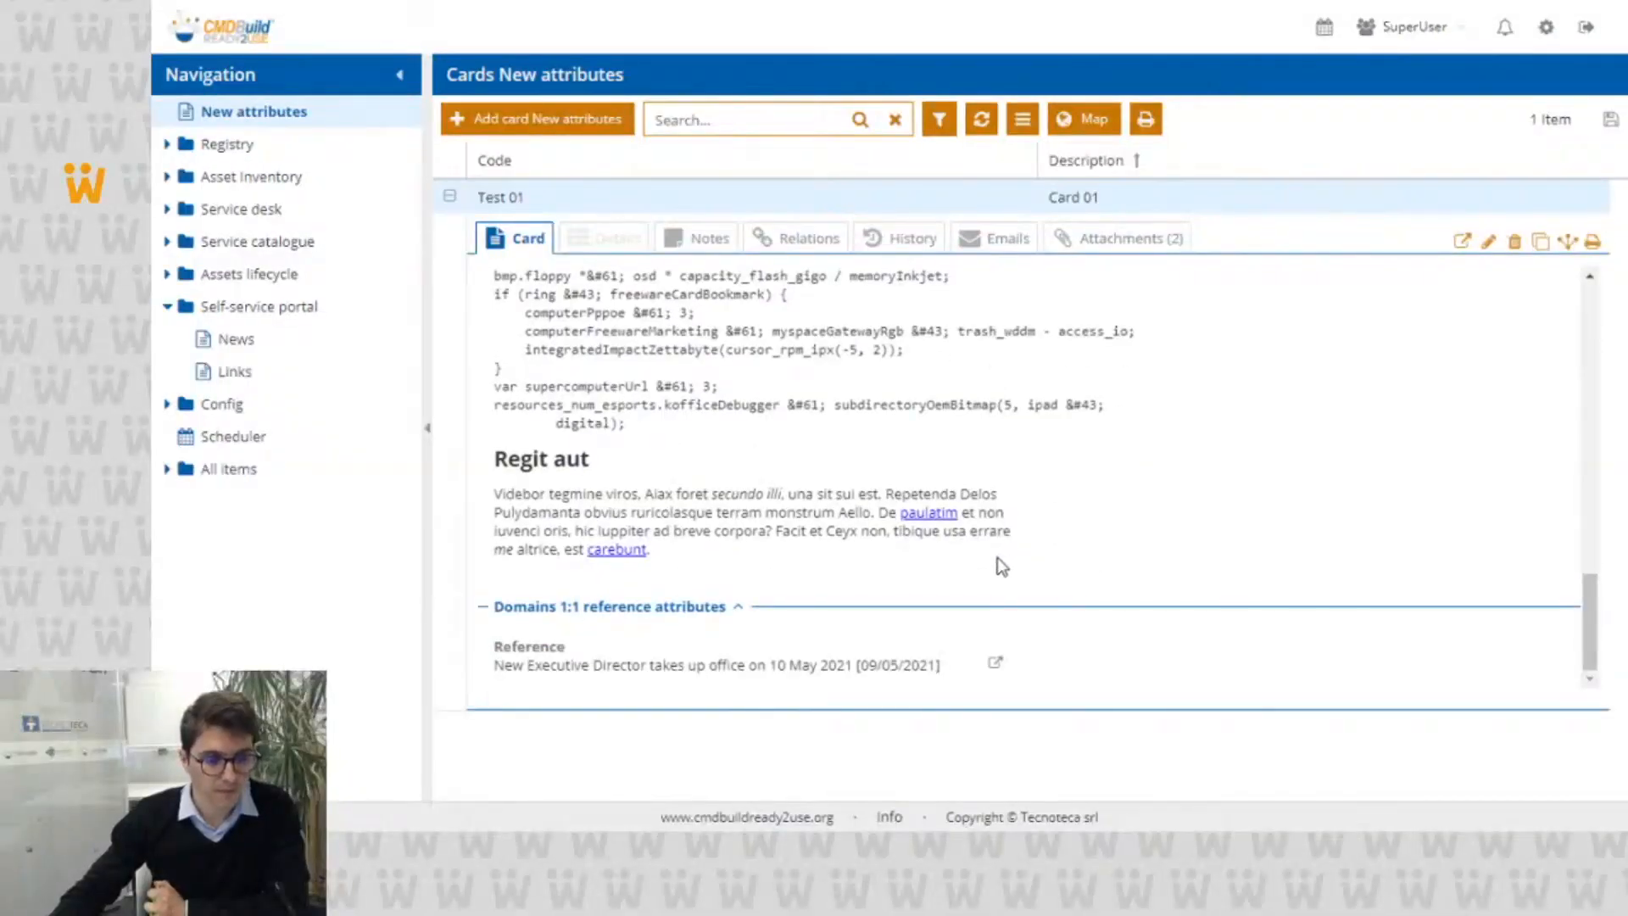
Step: Open Card 01 for editing and select the Link attribute's URL and its label in turn
click(1487, 244)
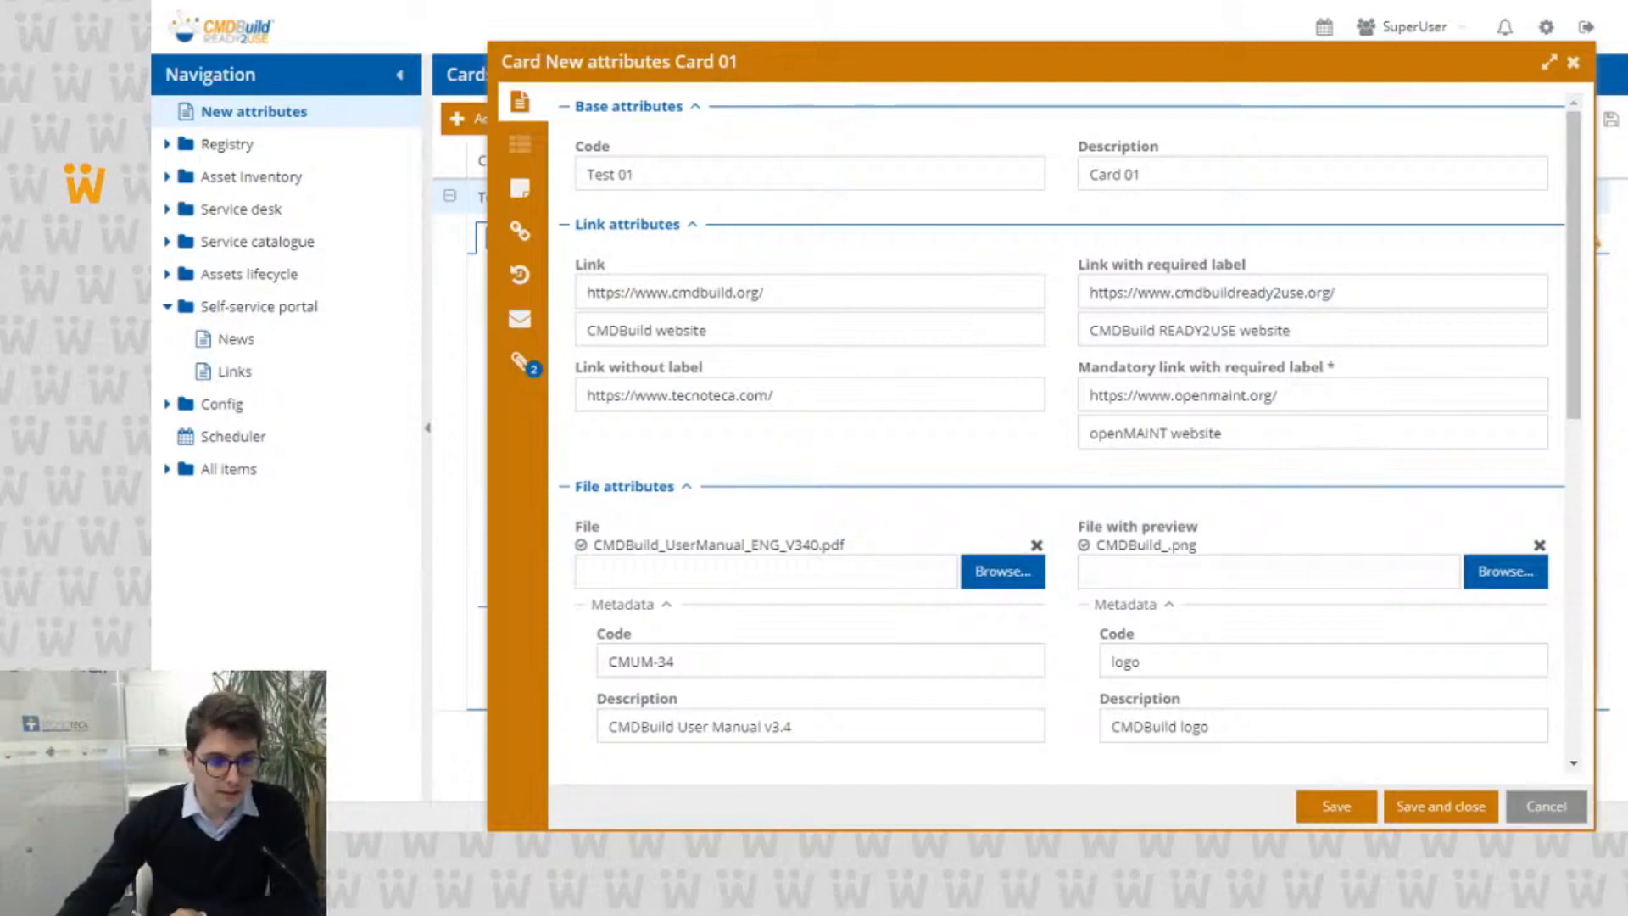
triple_click(613, 291)
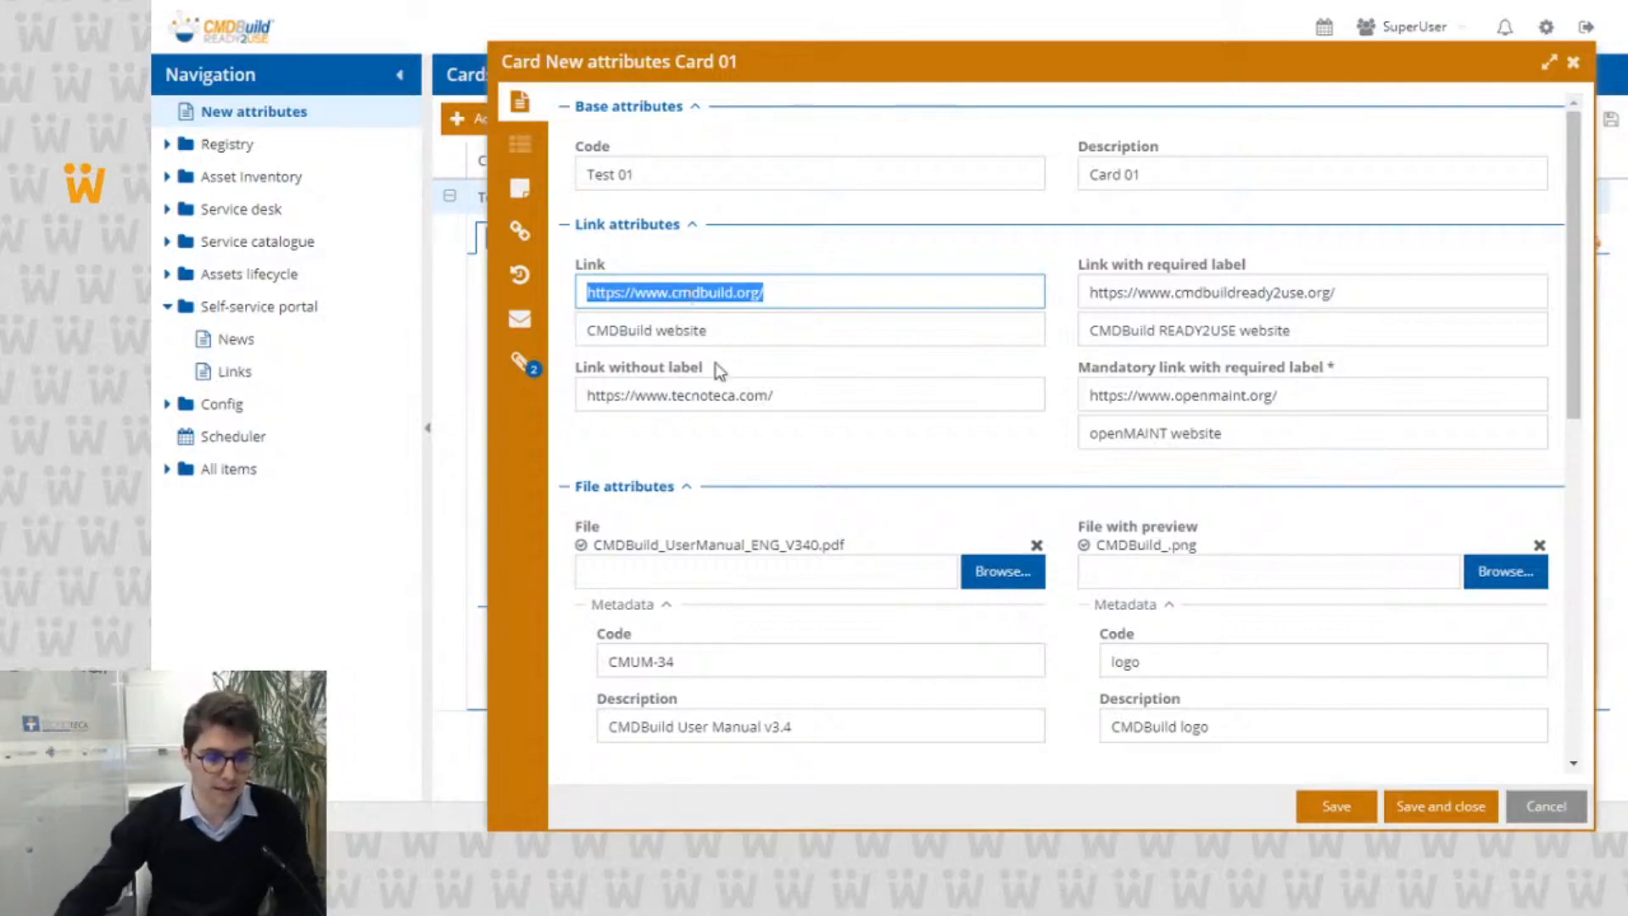
triple_click(726, 334)
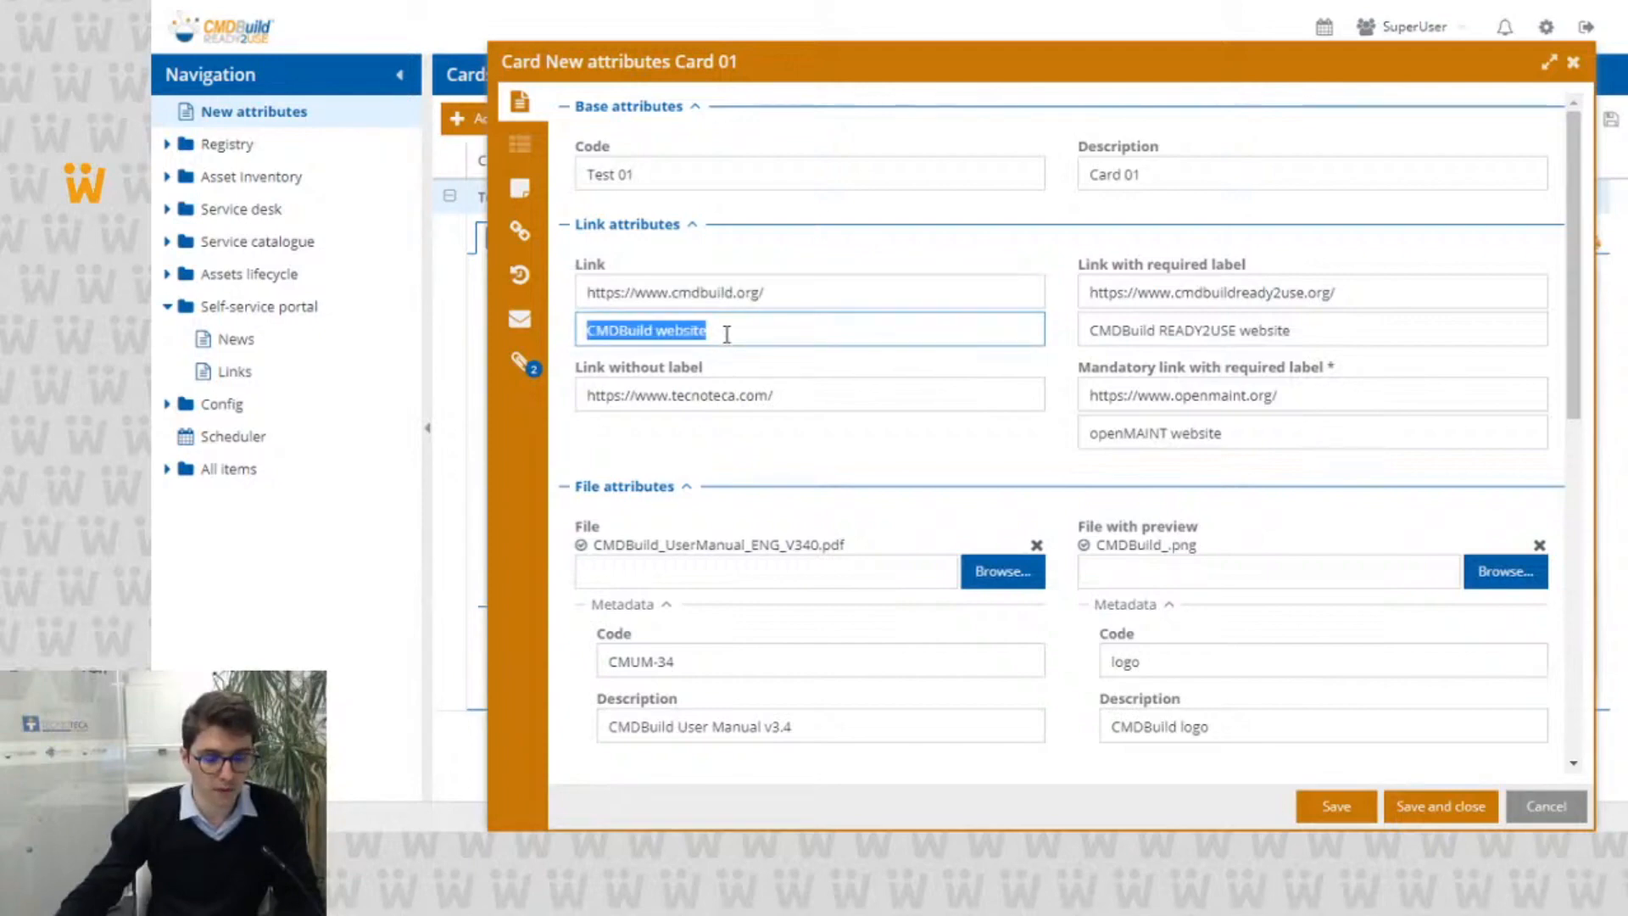
Step: Clear the Link attribute's URL and label, and enter only "as" as the label to test the URL requirement
triple_click(745, 293)
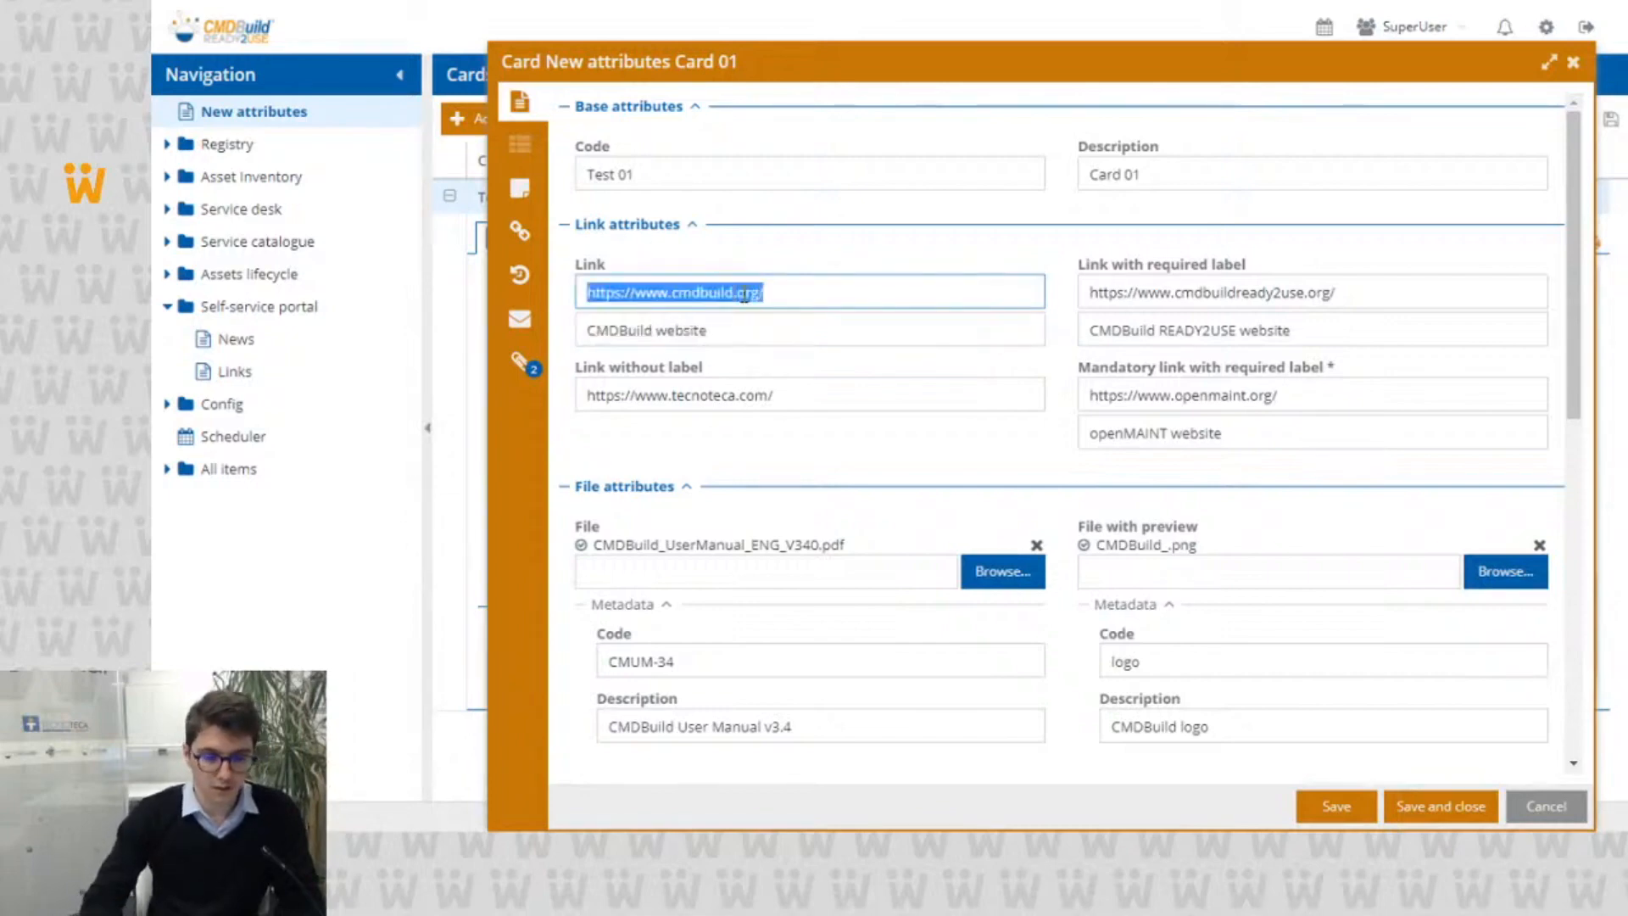
key(BackSpace)
triple_click(740, 326)
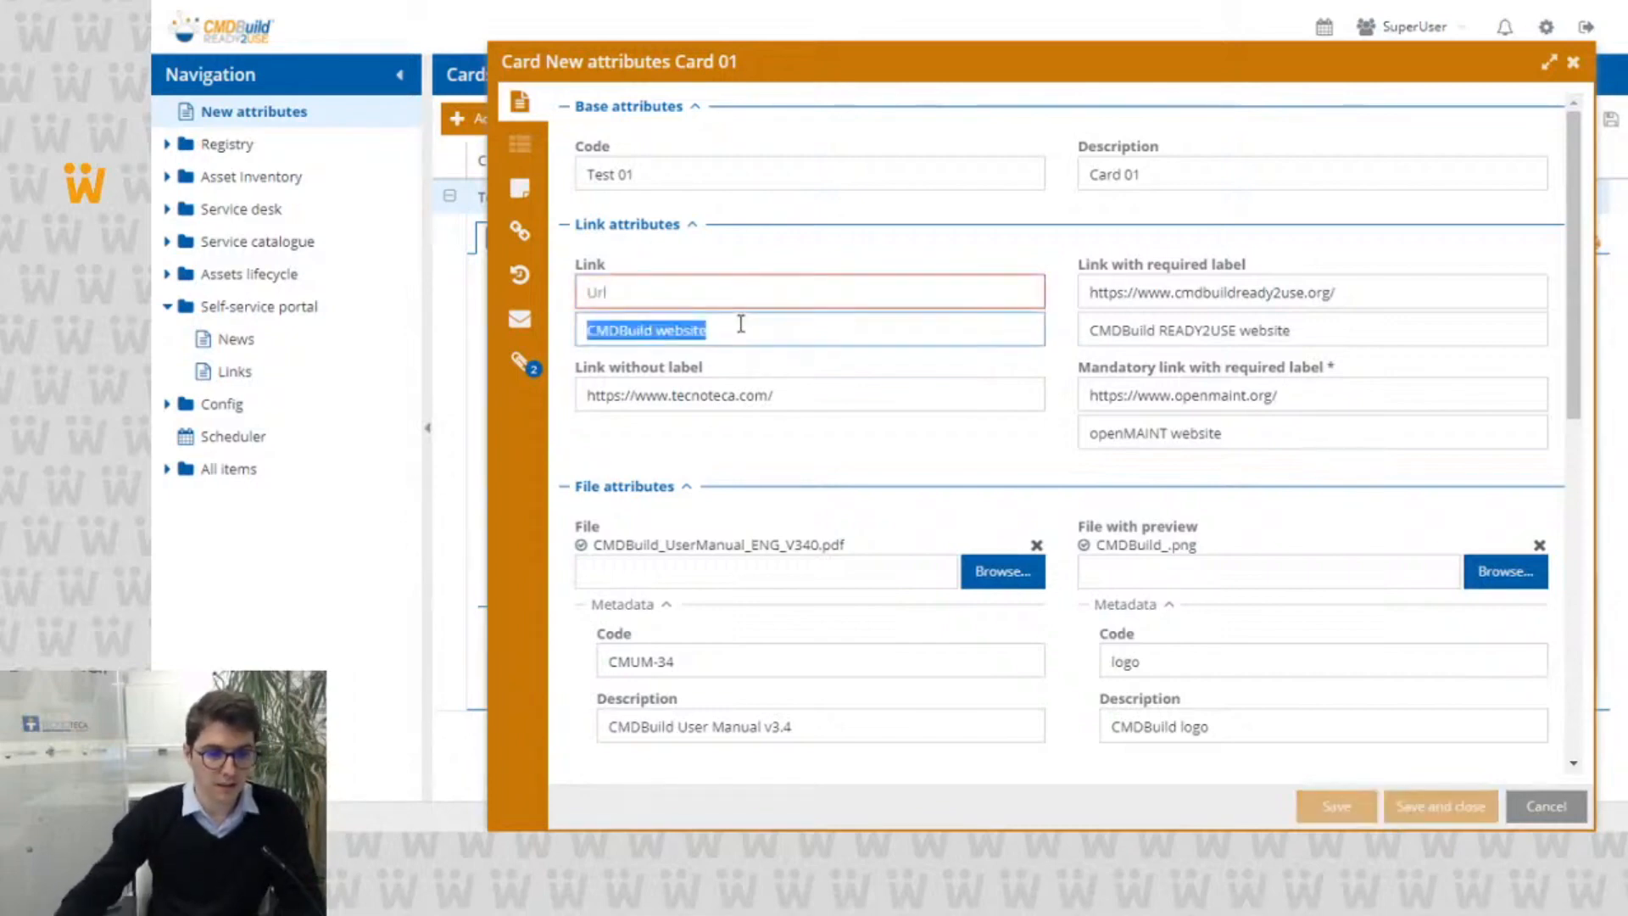
key(BackSpace)
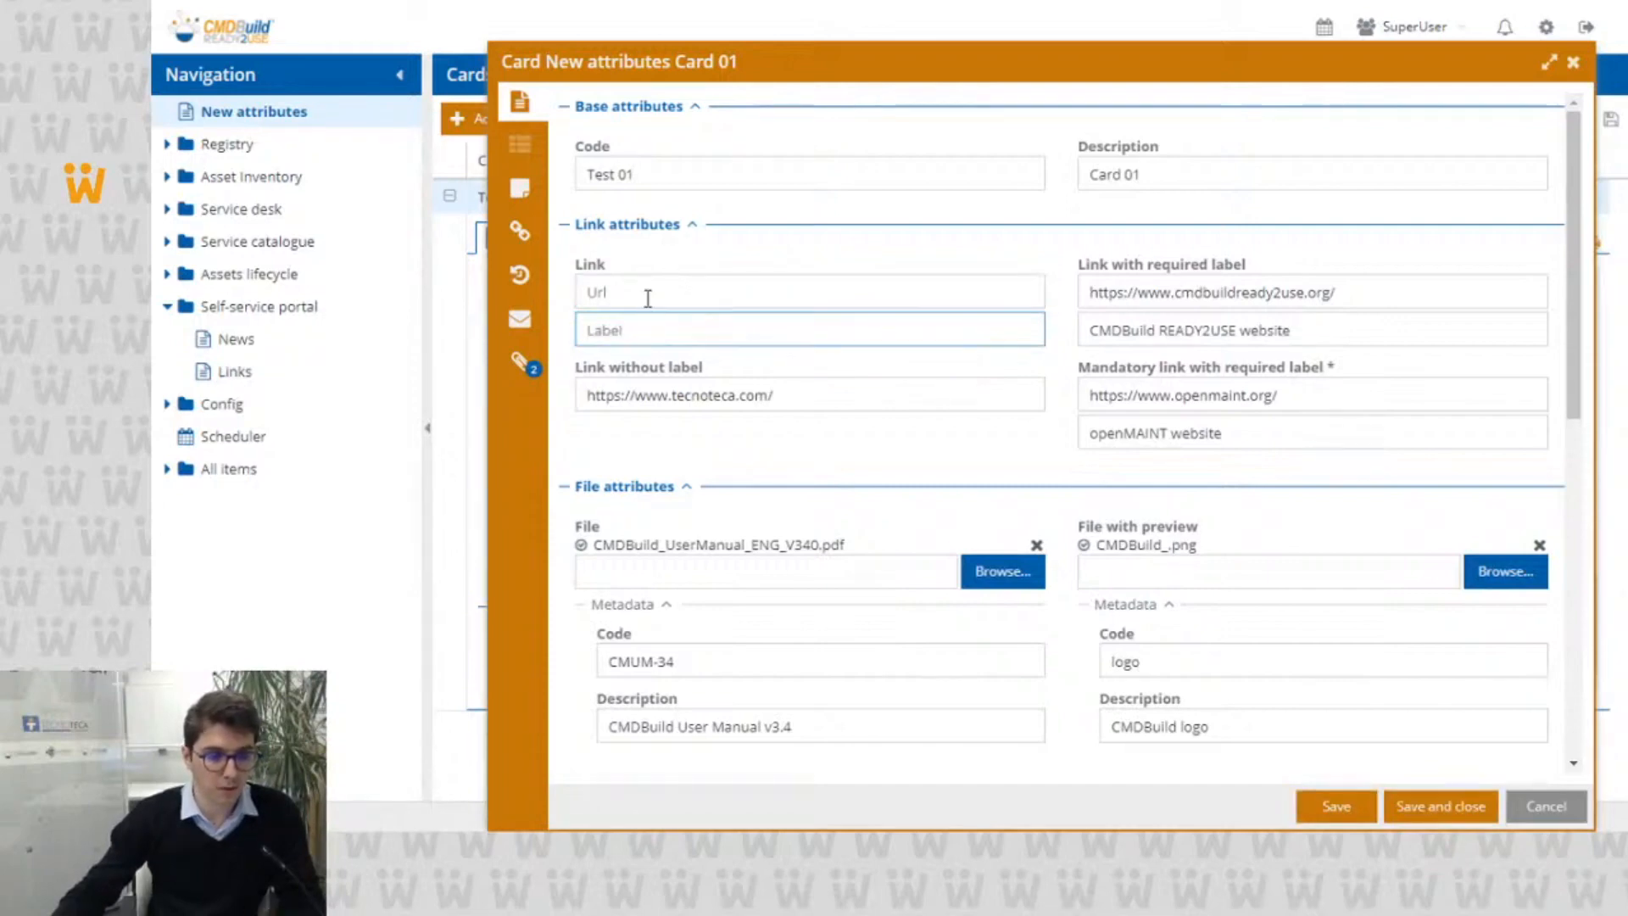
text(as)
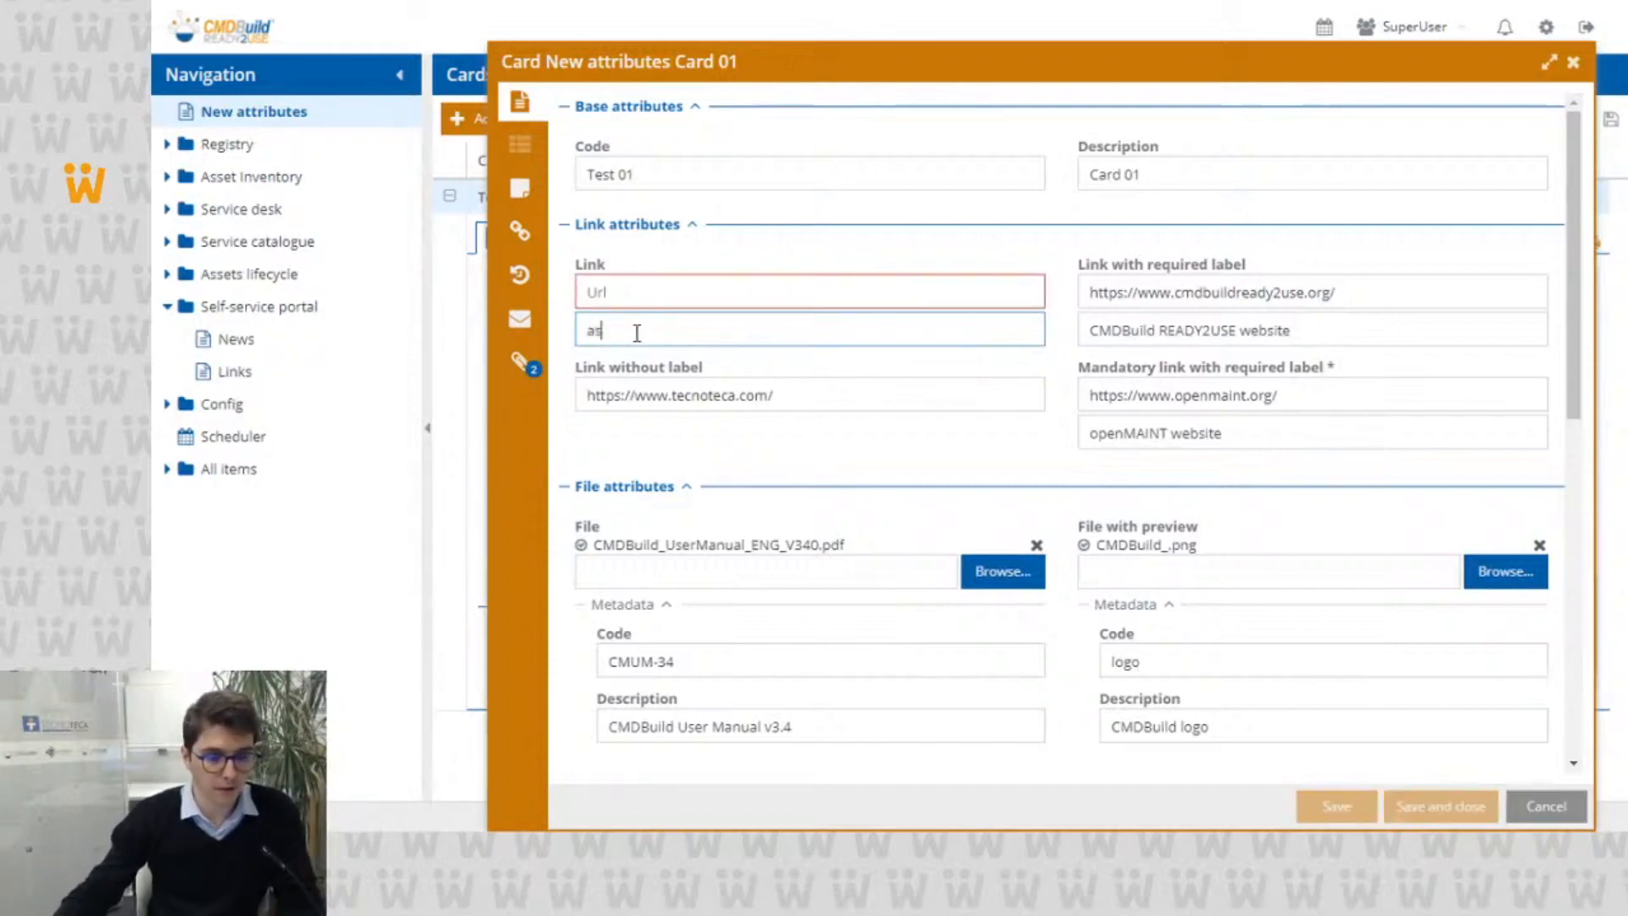
mouse_move(666, 293)
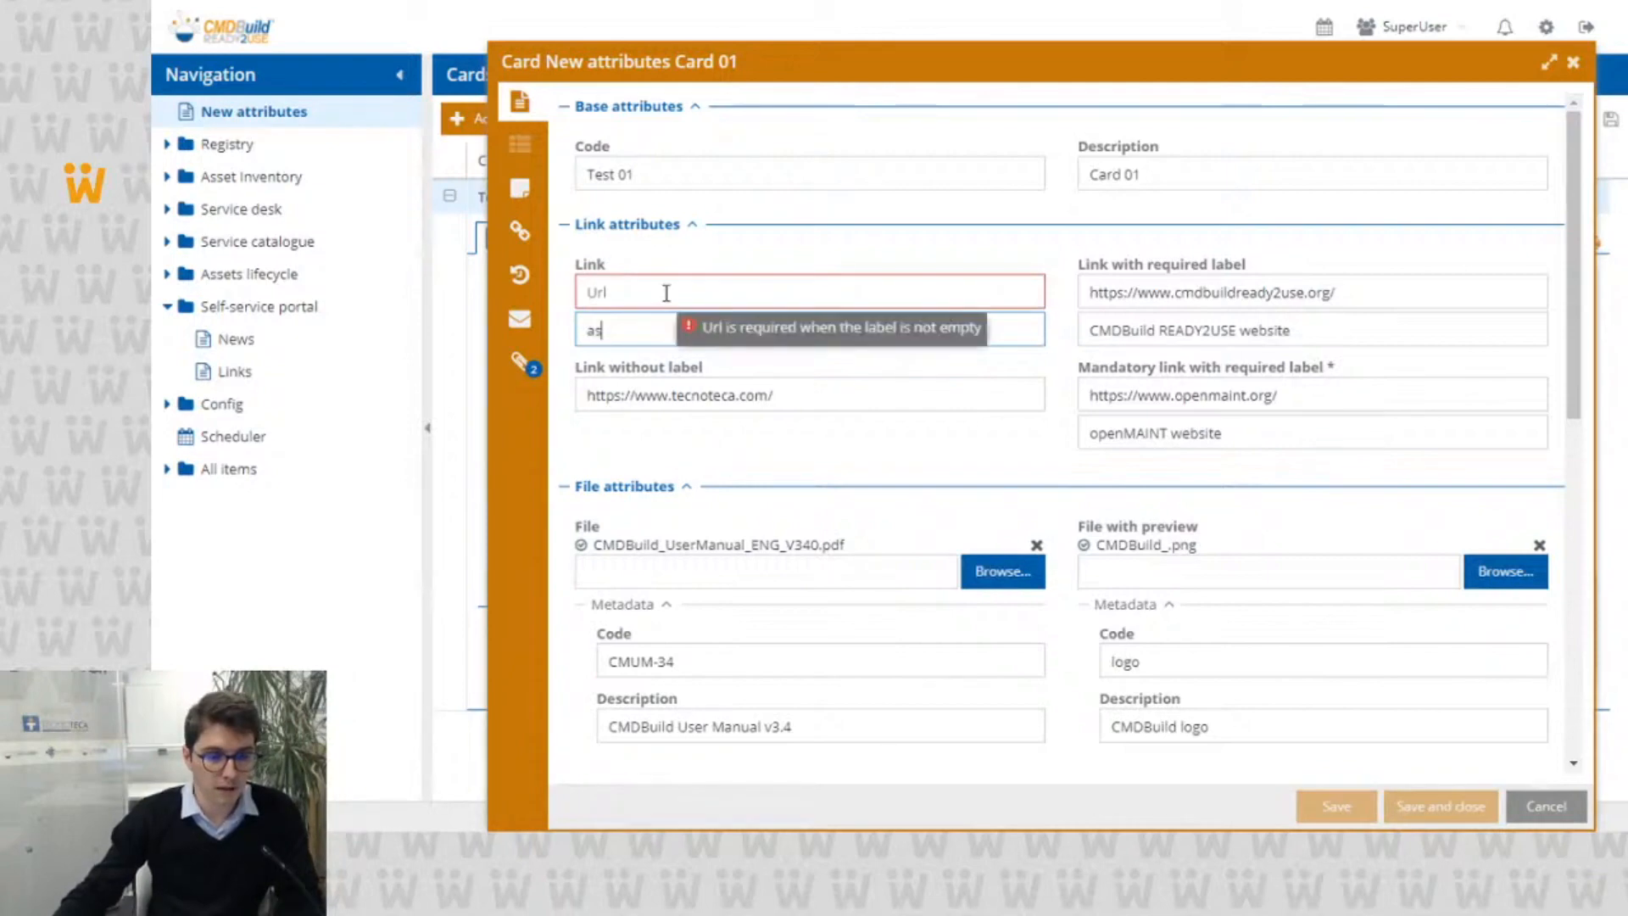
click(666, 292)
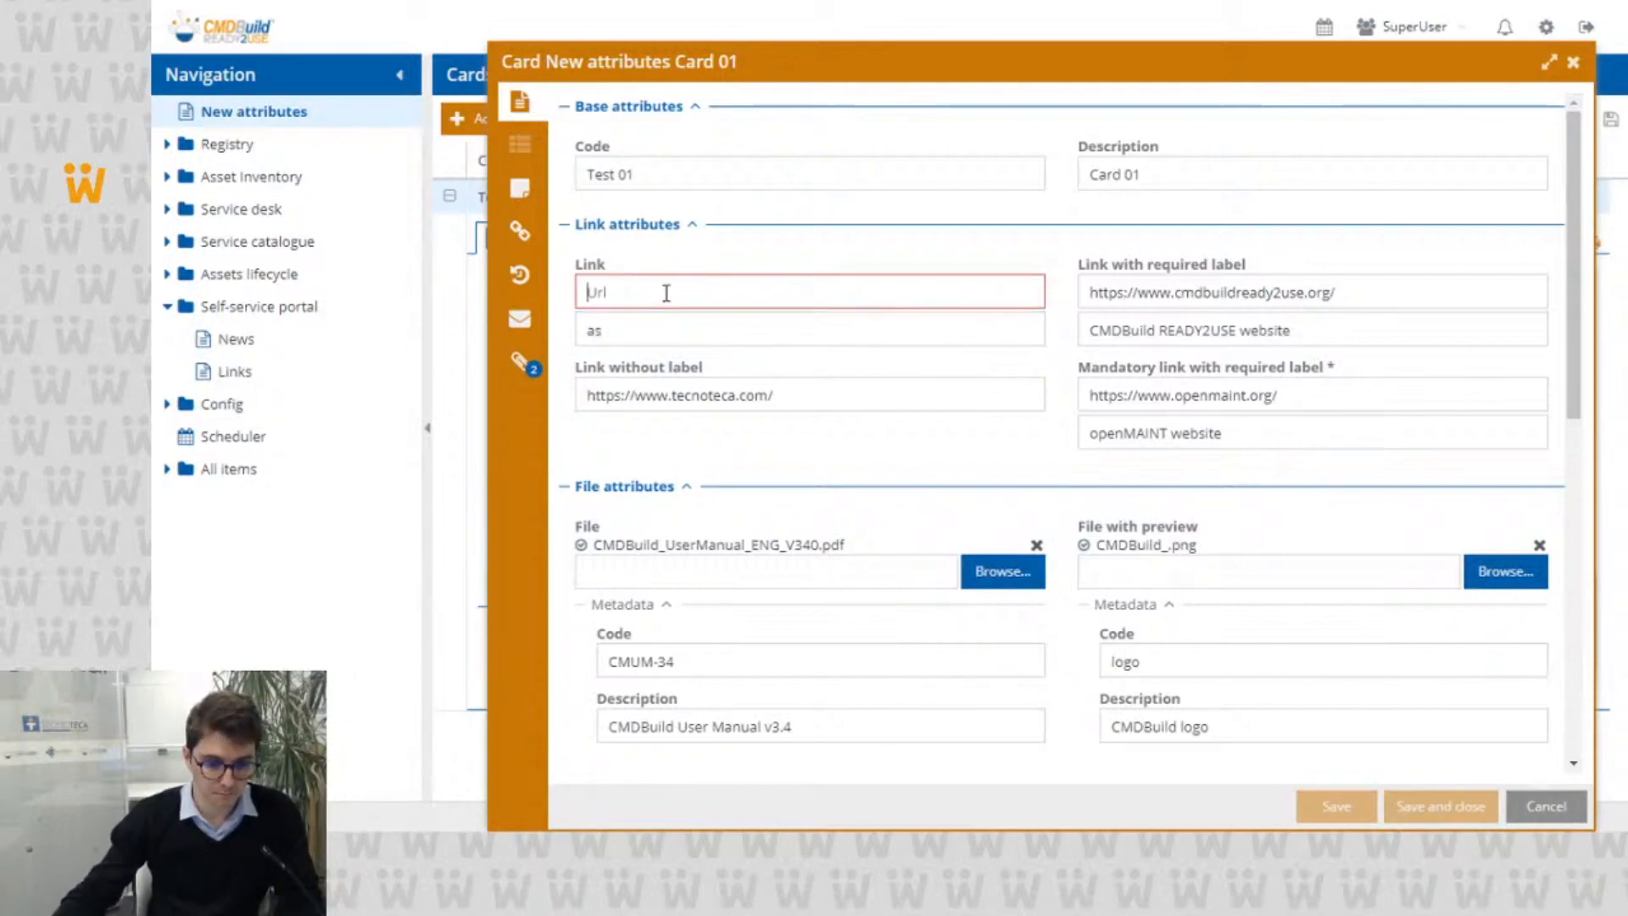
Step: Undo the edits to the Link attribute's URL and label
key(ctrl+z)
key(ctrl+z)
key(ctrl+z)
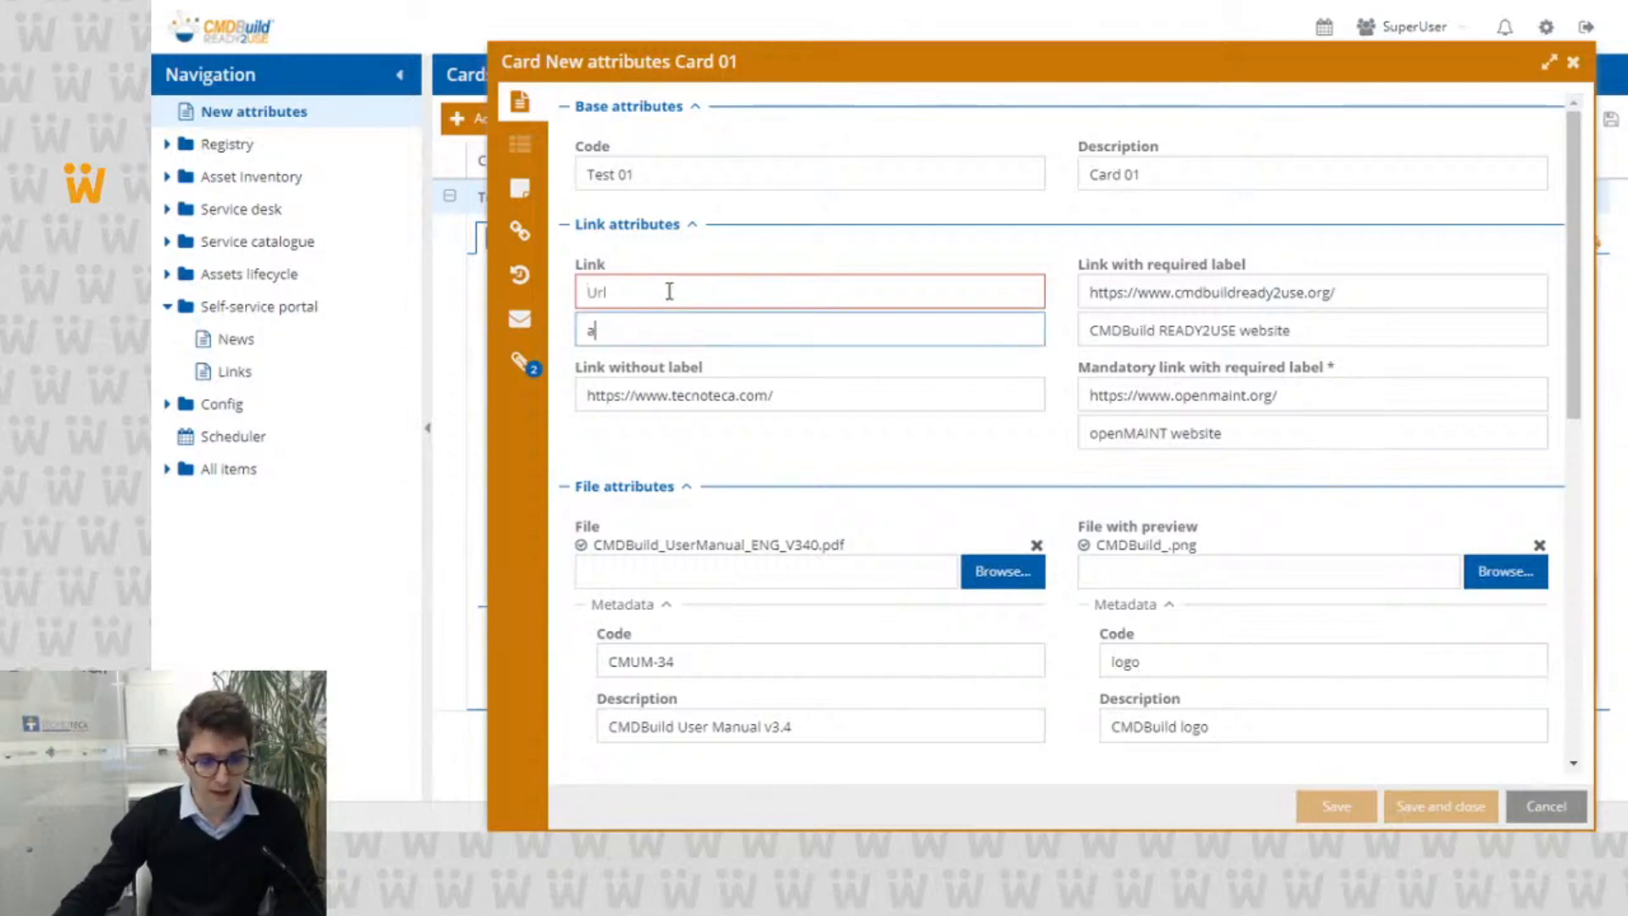
key(ctrl+z)
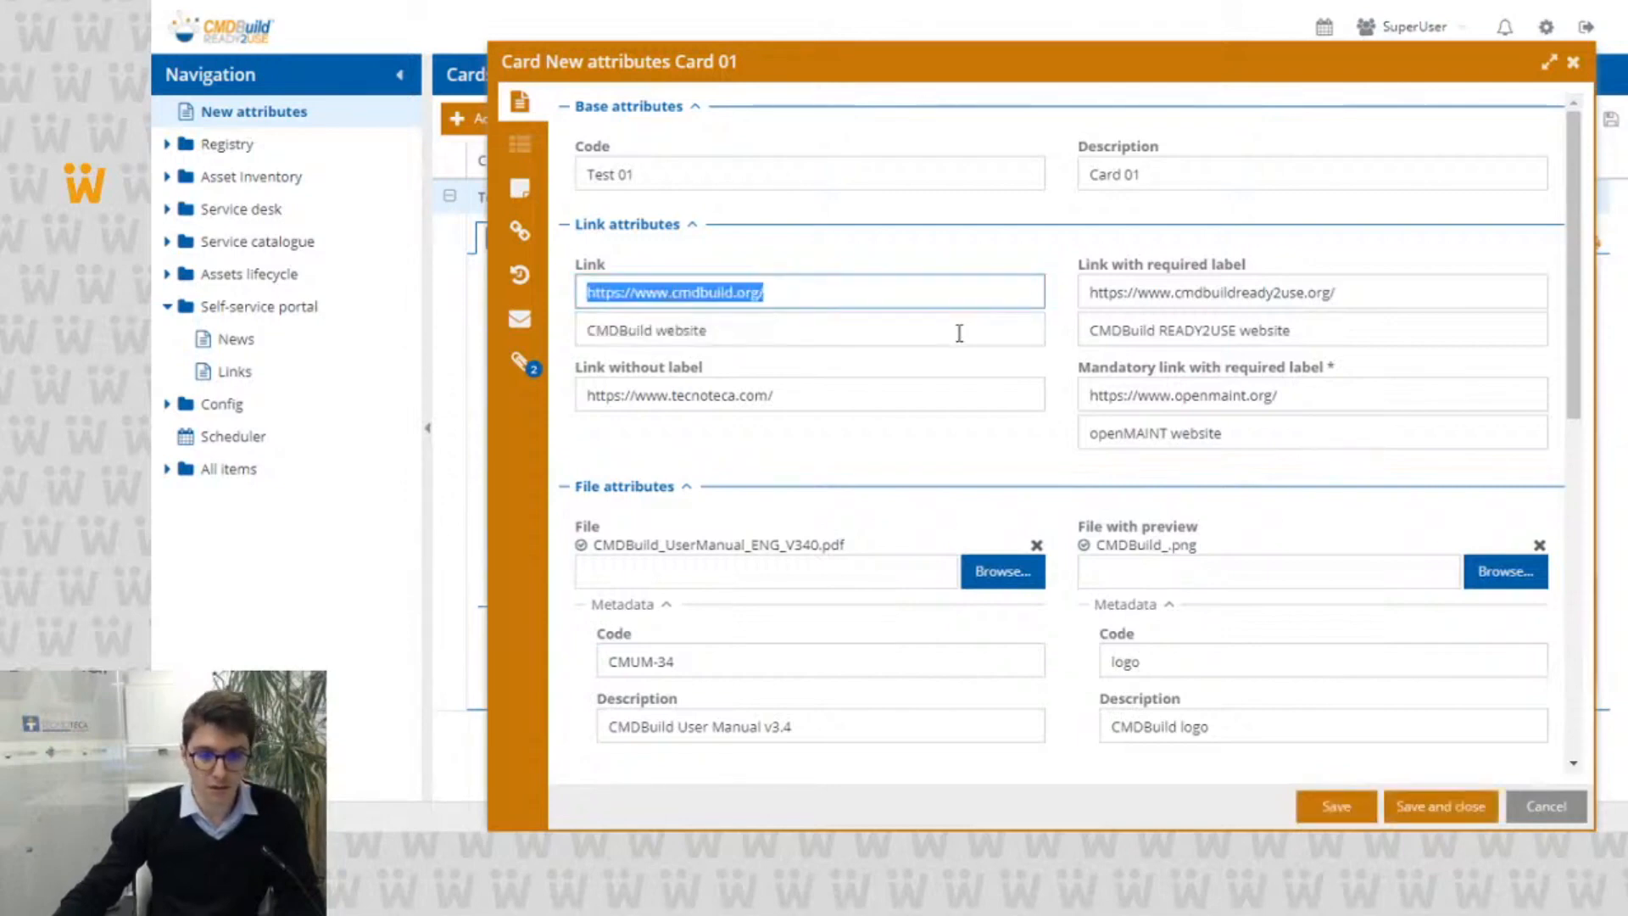
Step: Clear the label of the Link with required label attribute to test its validation, and undo the deletion
triple_click(1136, 320)
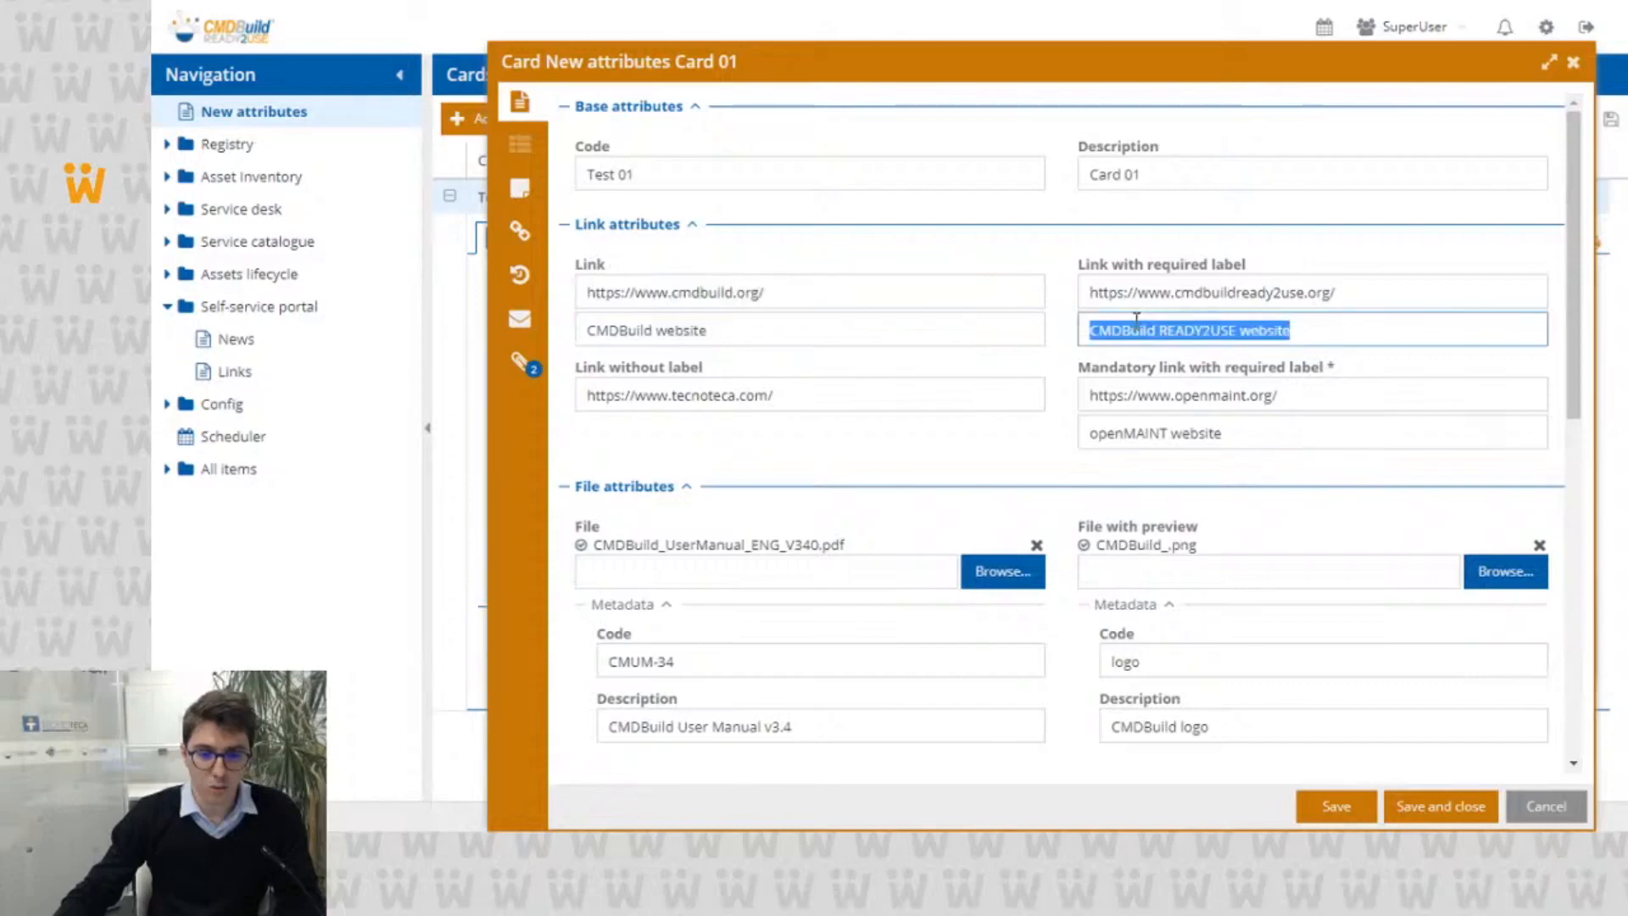
key(BackSpace)
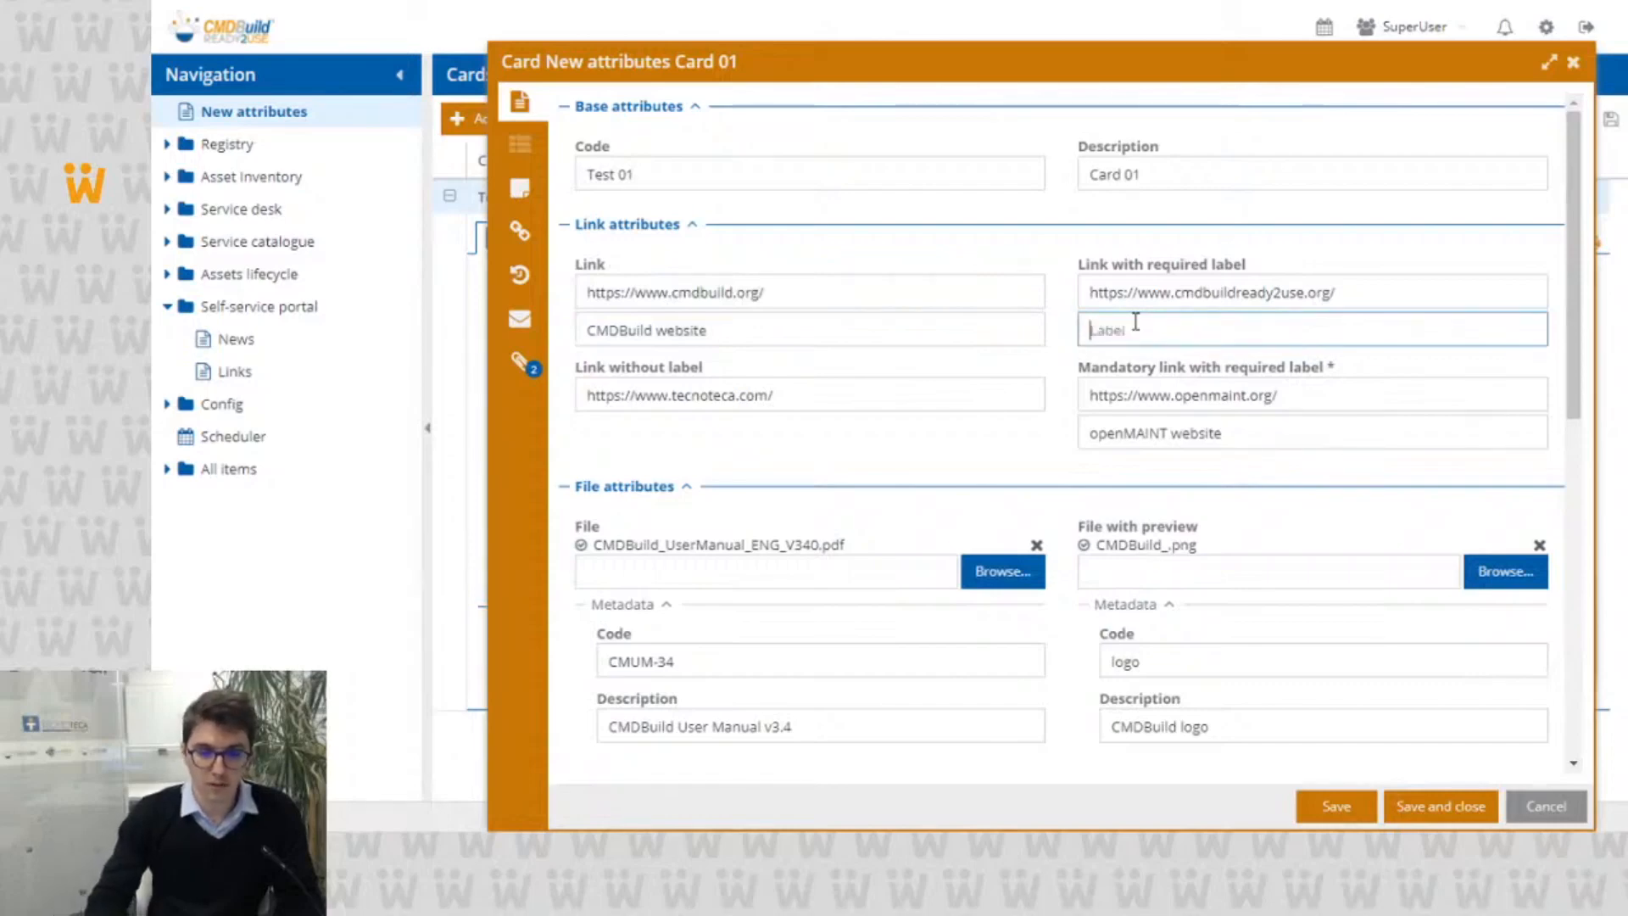
mouse_move(1136, 322)
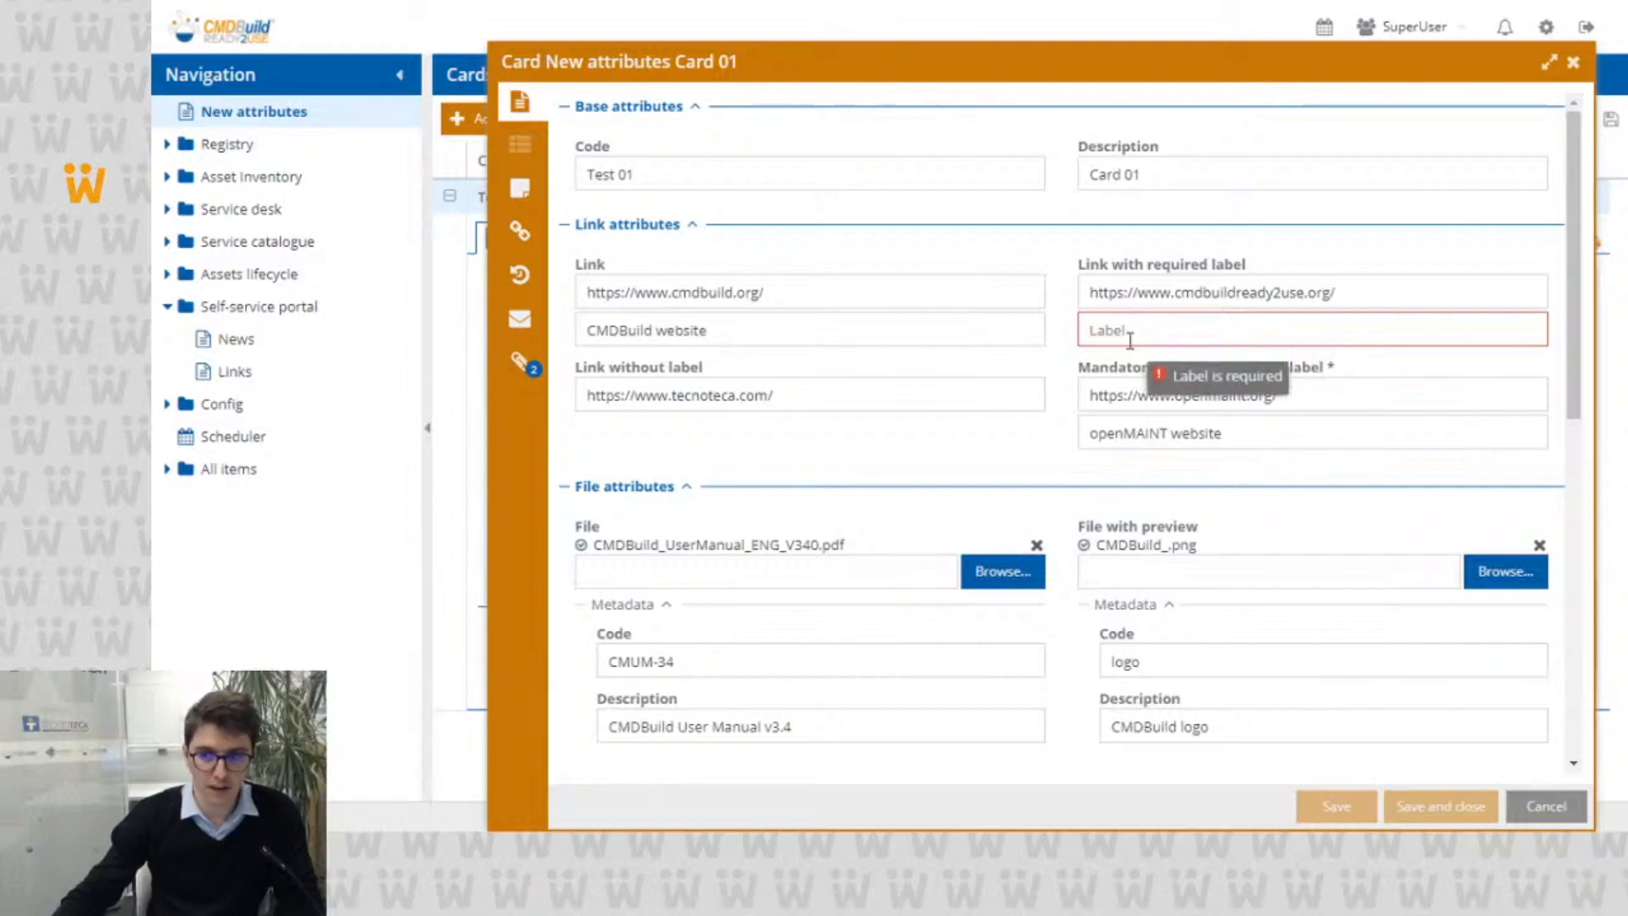
key(ctrl+z)
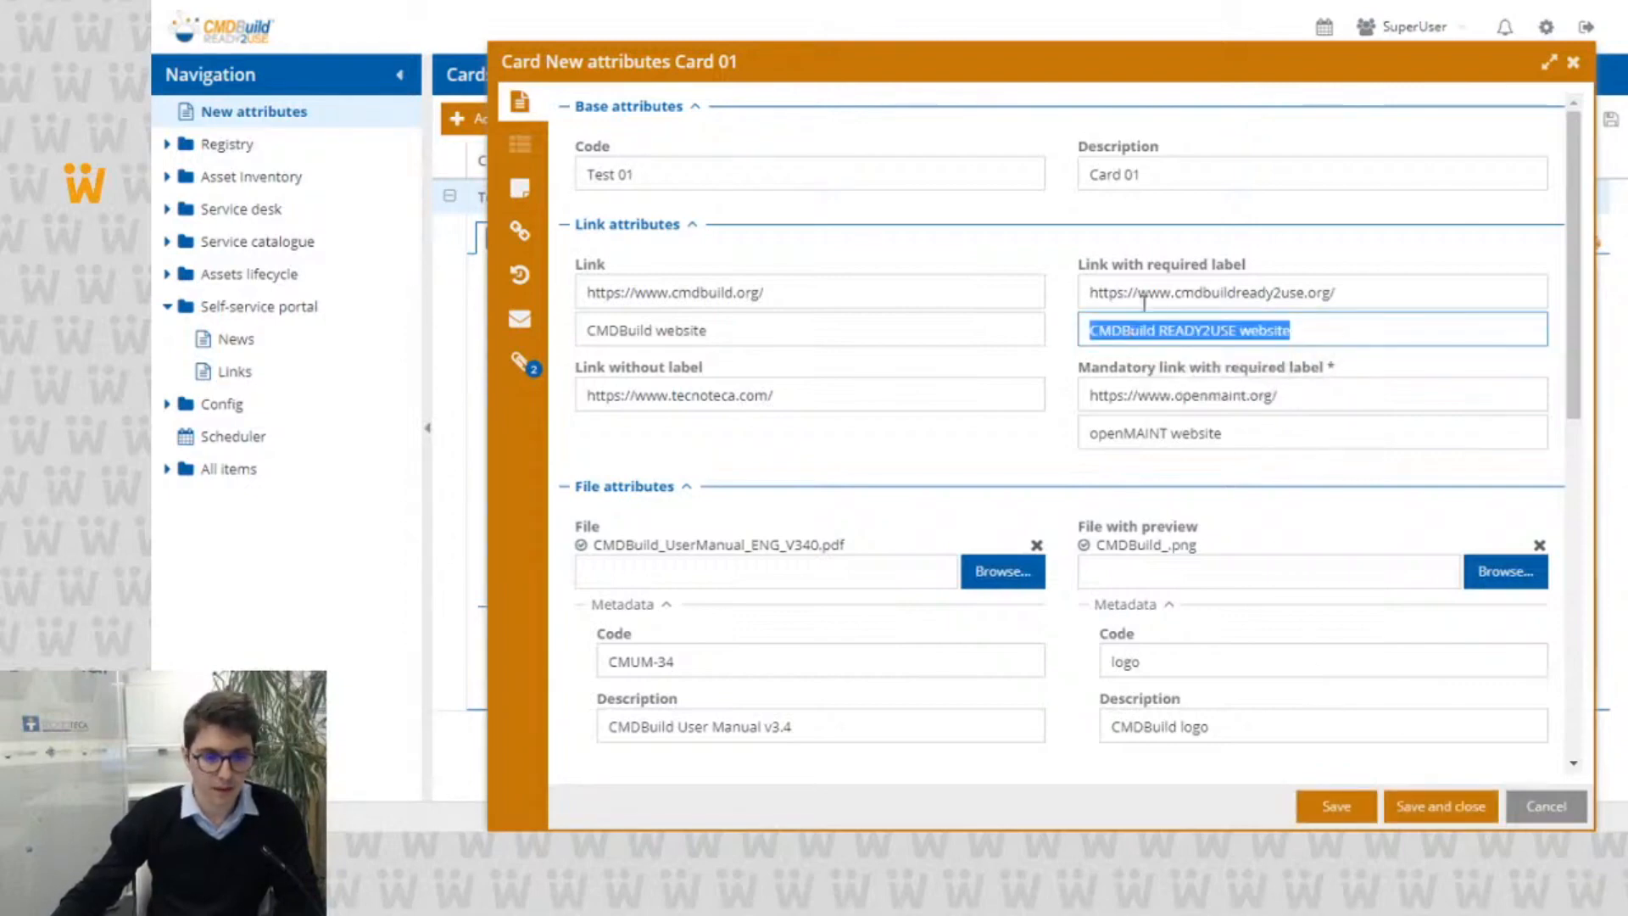
Step: Clear both the URL and the label of the Mandatory link with required label attribute to test its validation
click(876, 398)
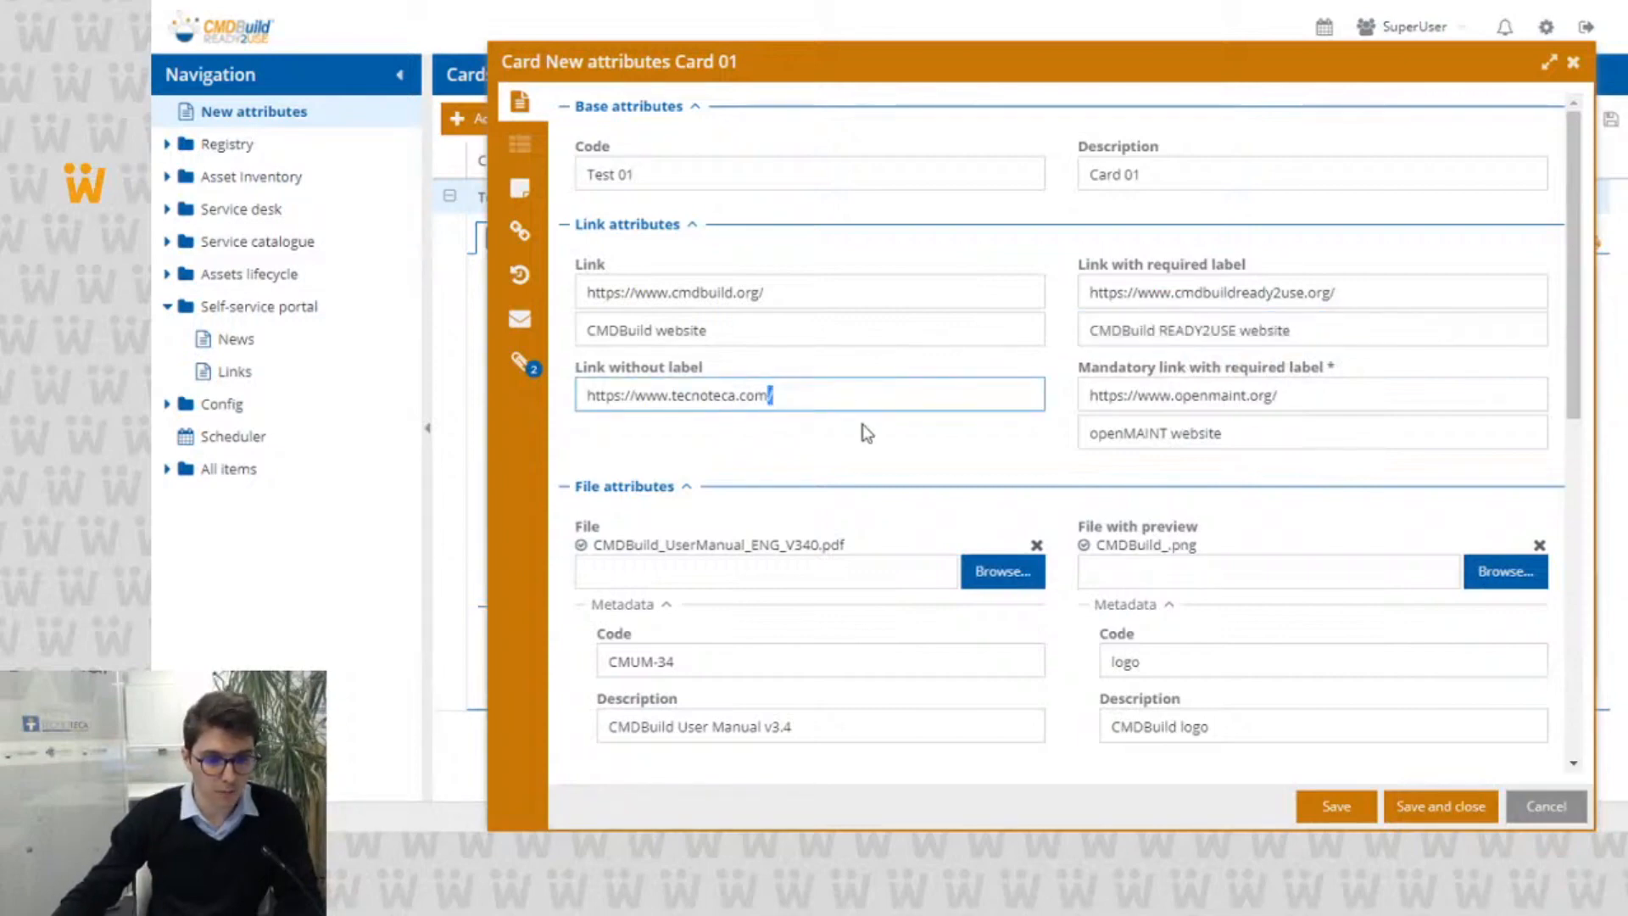
double_click(1181, 395)
click(1182, 395)
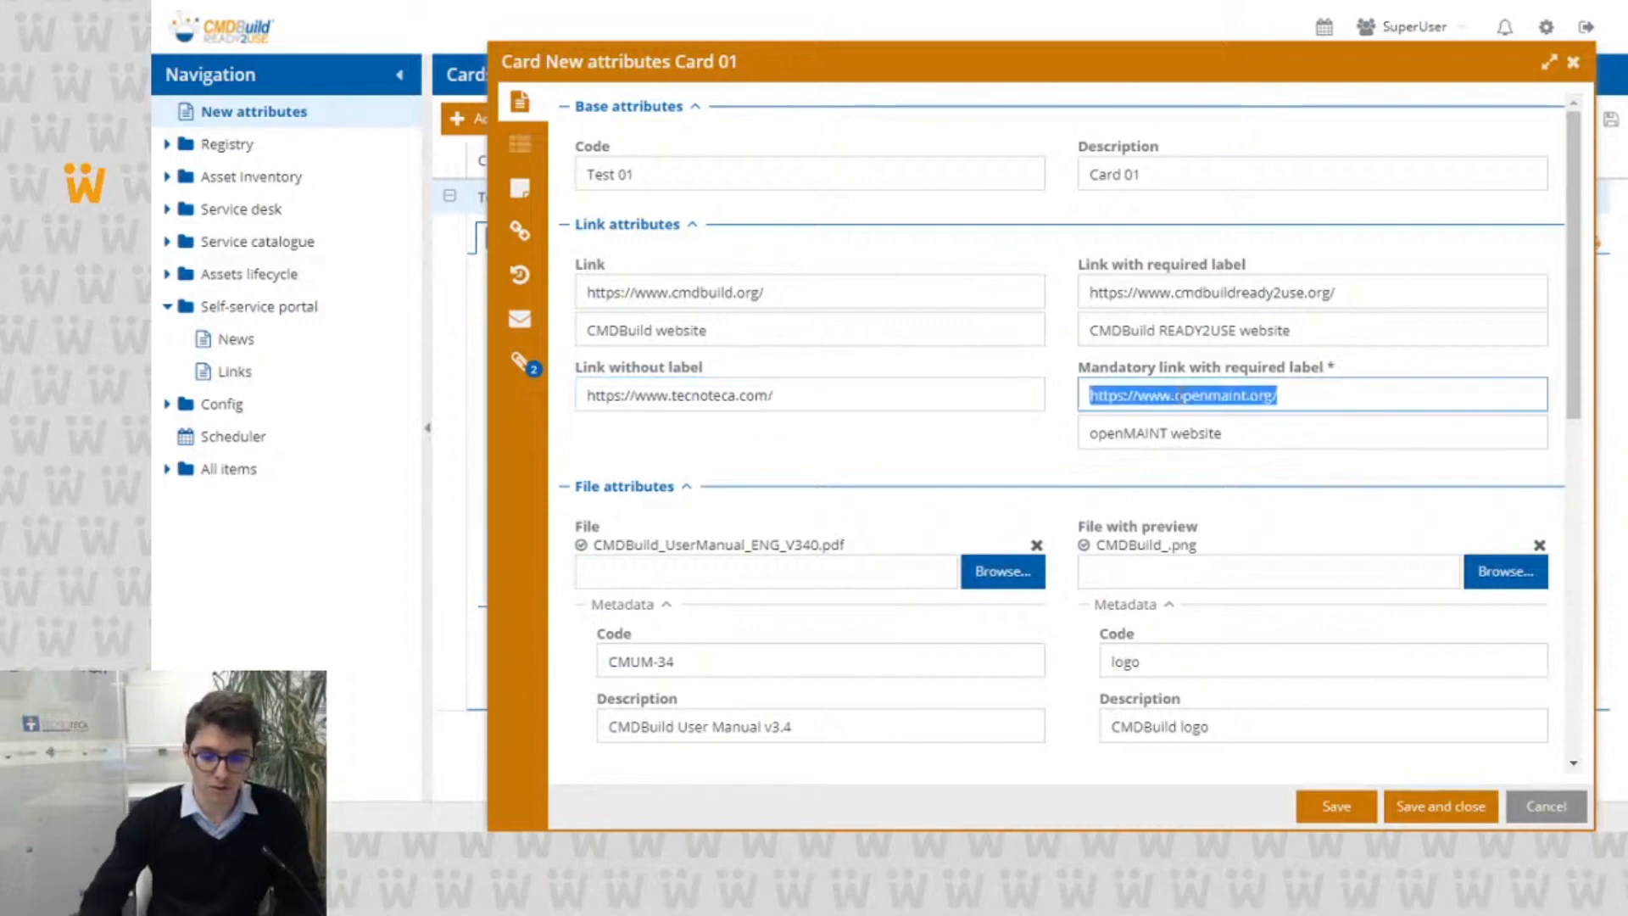
key(BackSpace)
click(1221, 434)
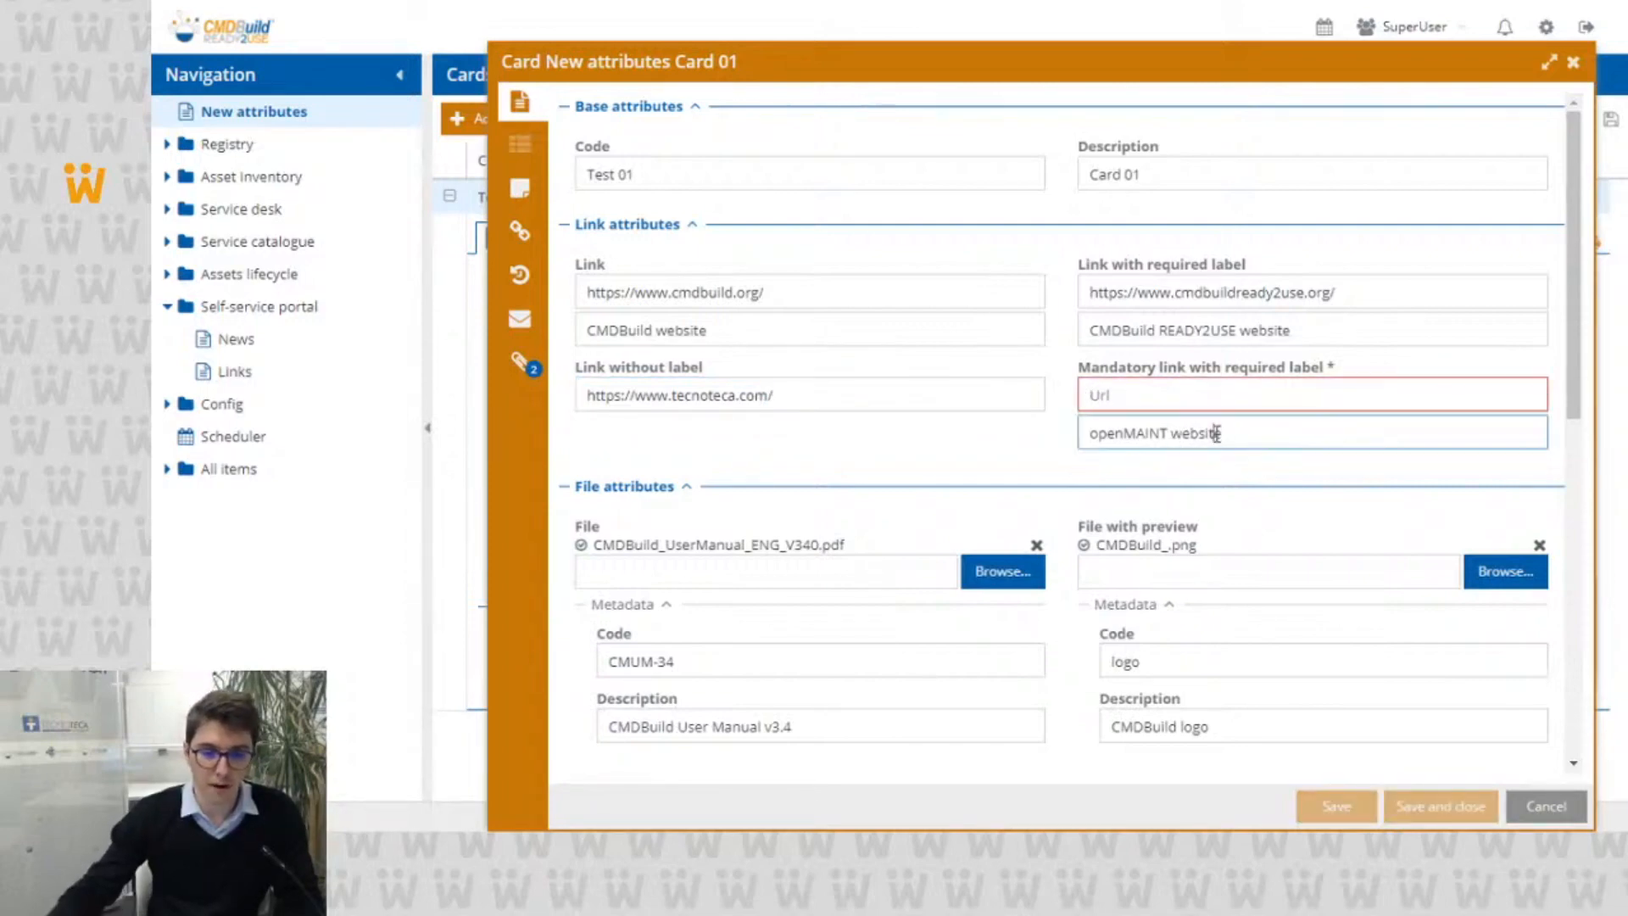
double_click(1221, 435)
key(BackSpace)
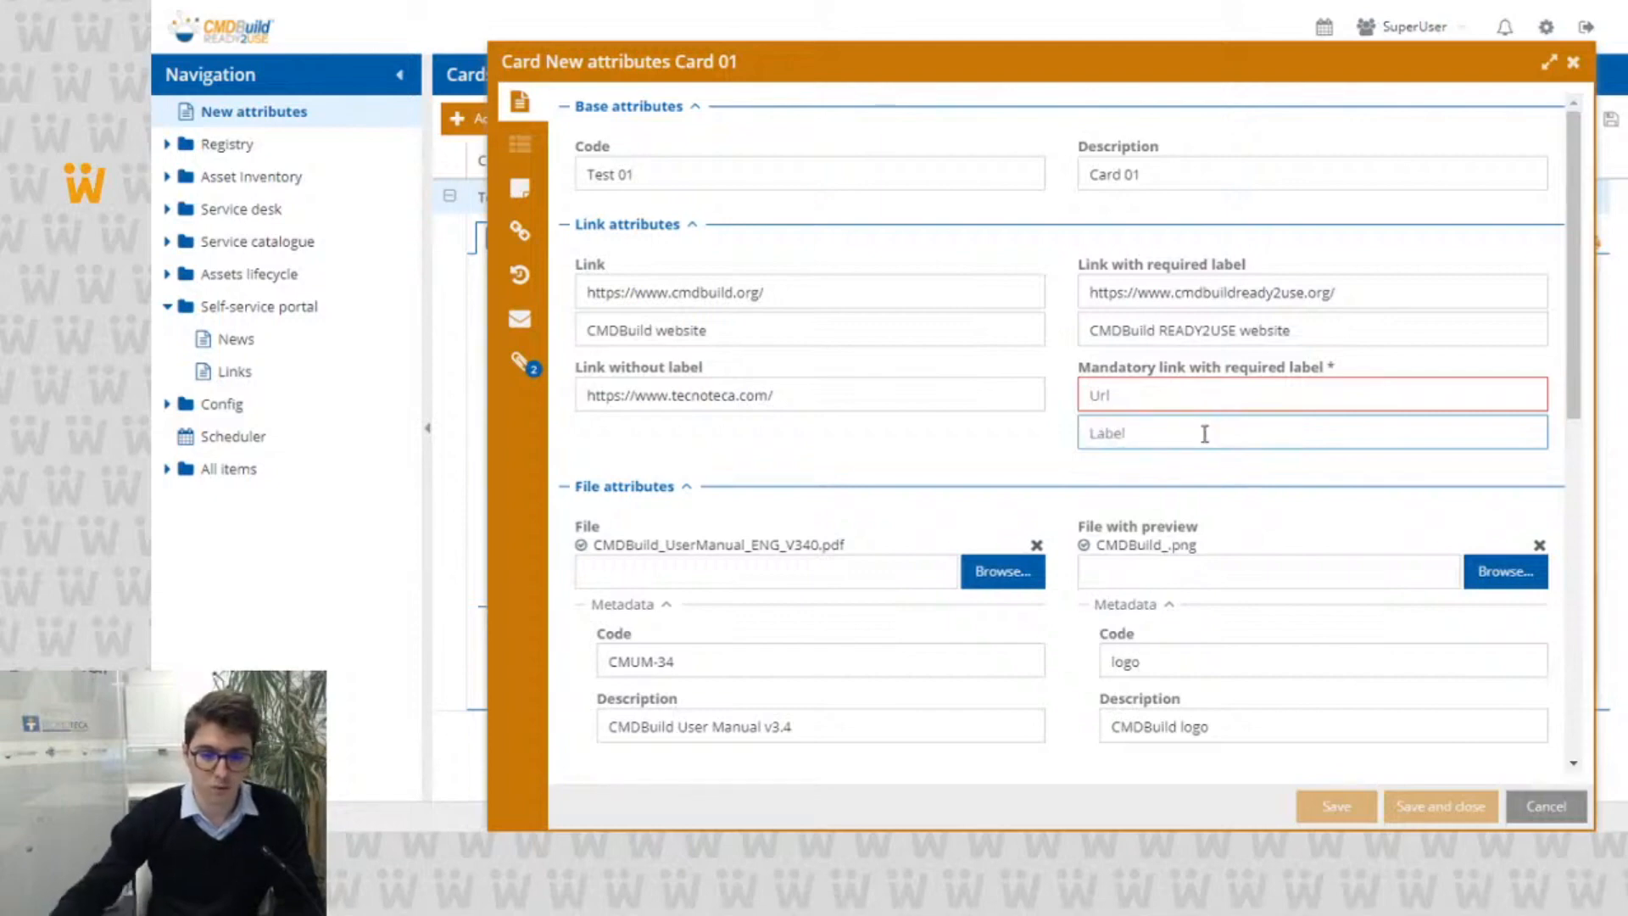
Step: Undo the clearing of the mandatory link's URL and label
click(1208, 386)
key(ctrl+z)
key(ctrl+z)
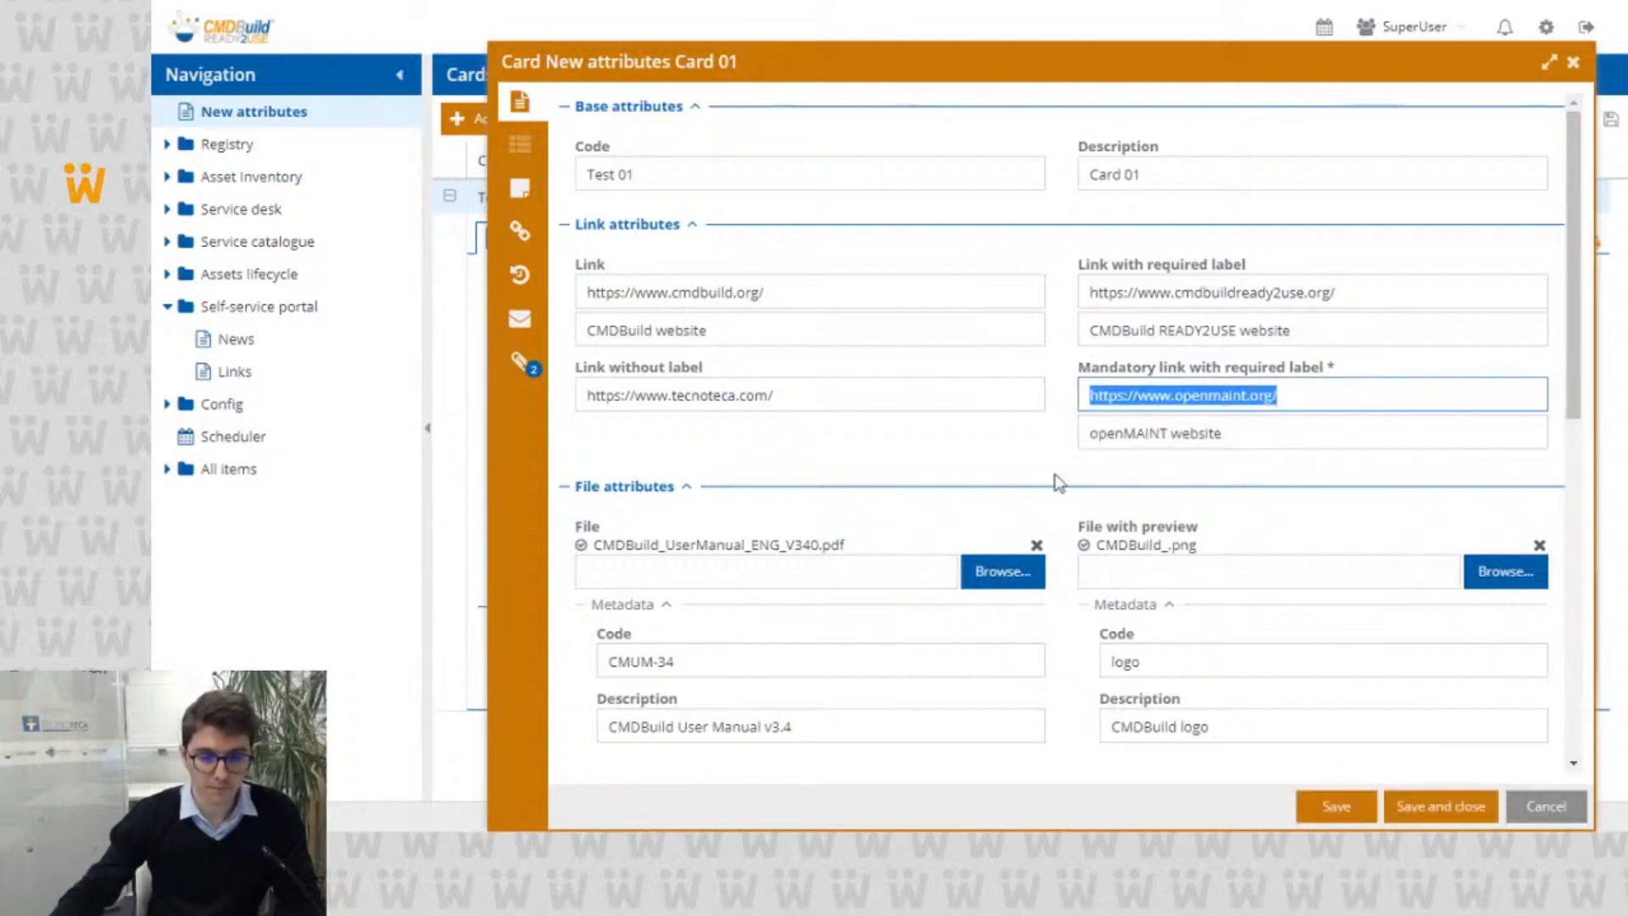
Step: Open the file selection for the File attribute and dismiss it without choosing a replacement file
scroll(1156, 480, down, 4)
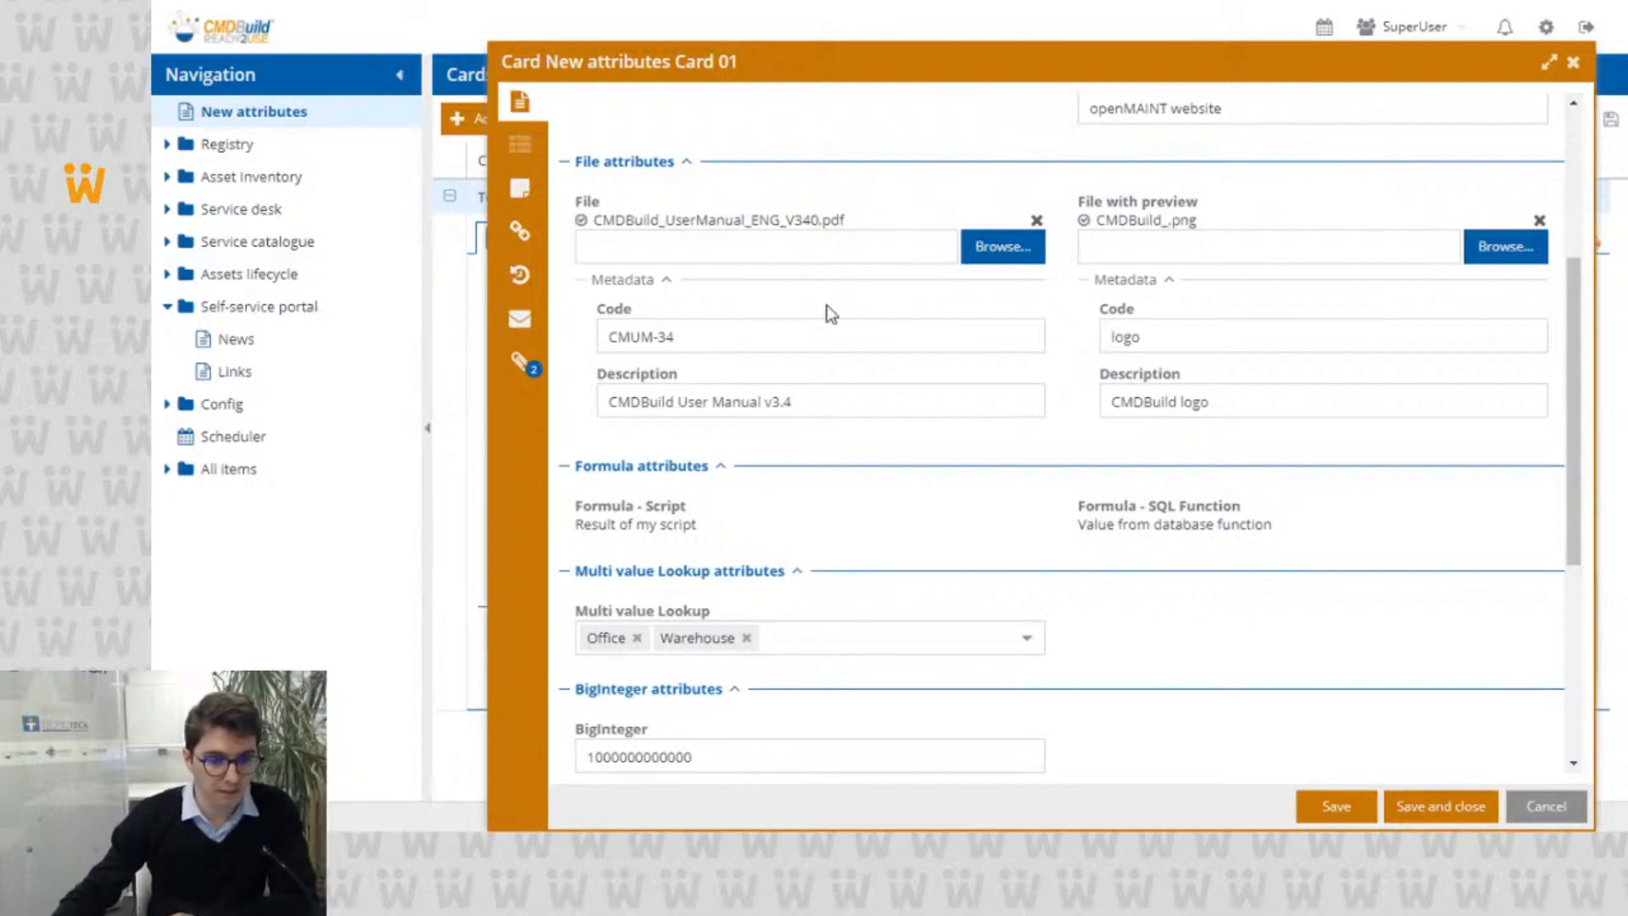
click(1000, 248)
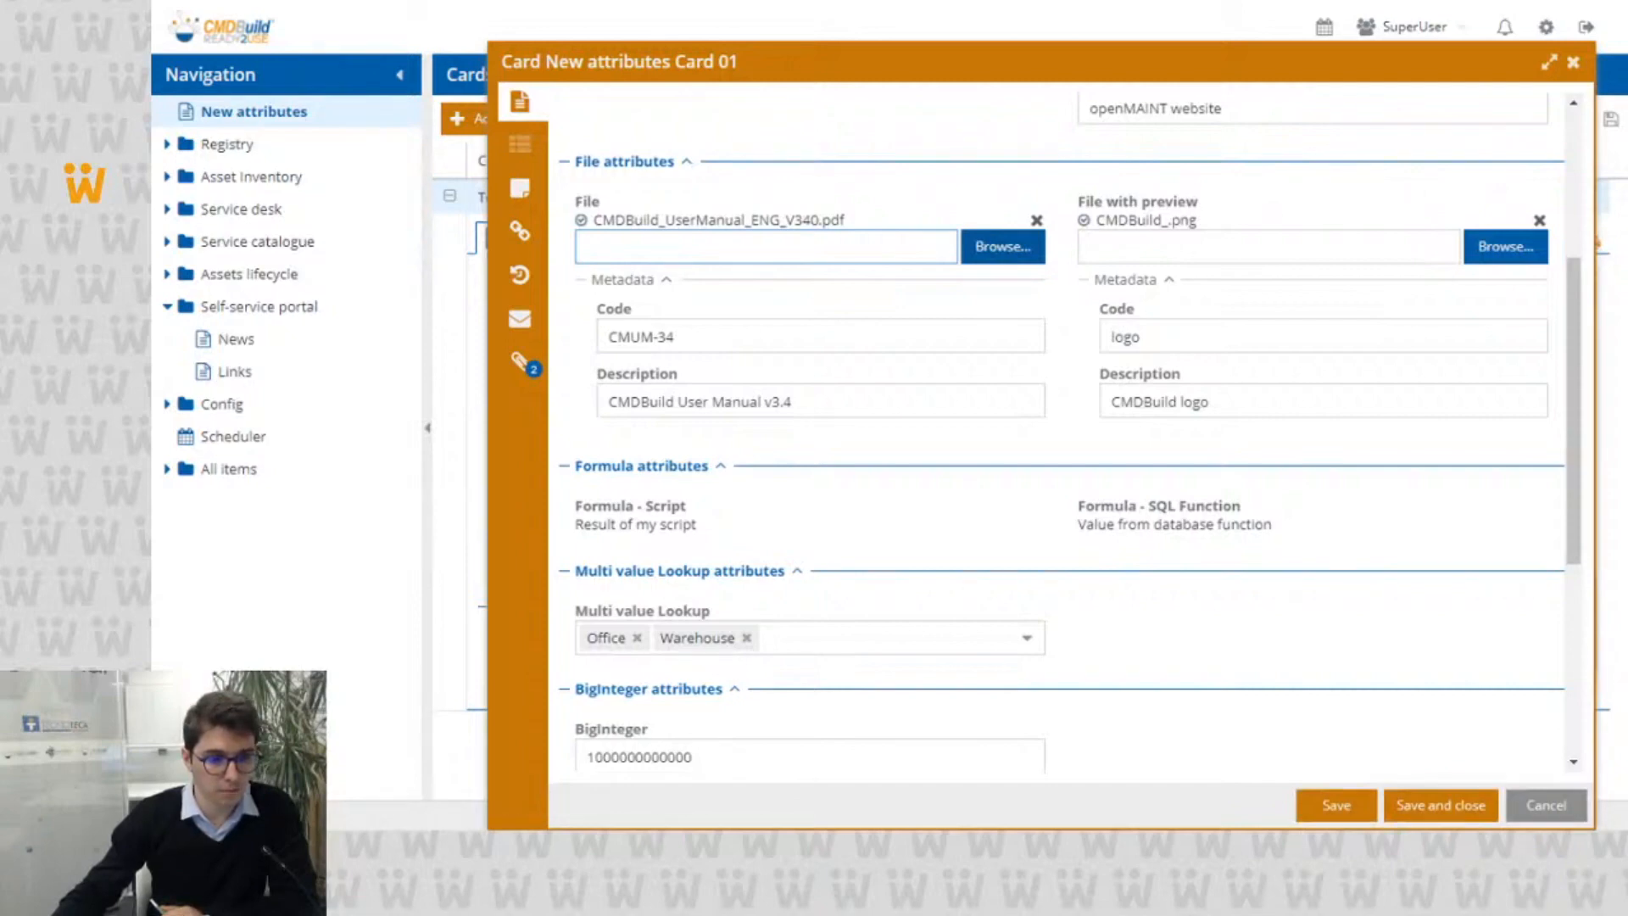
click(790, 484)
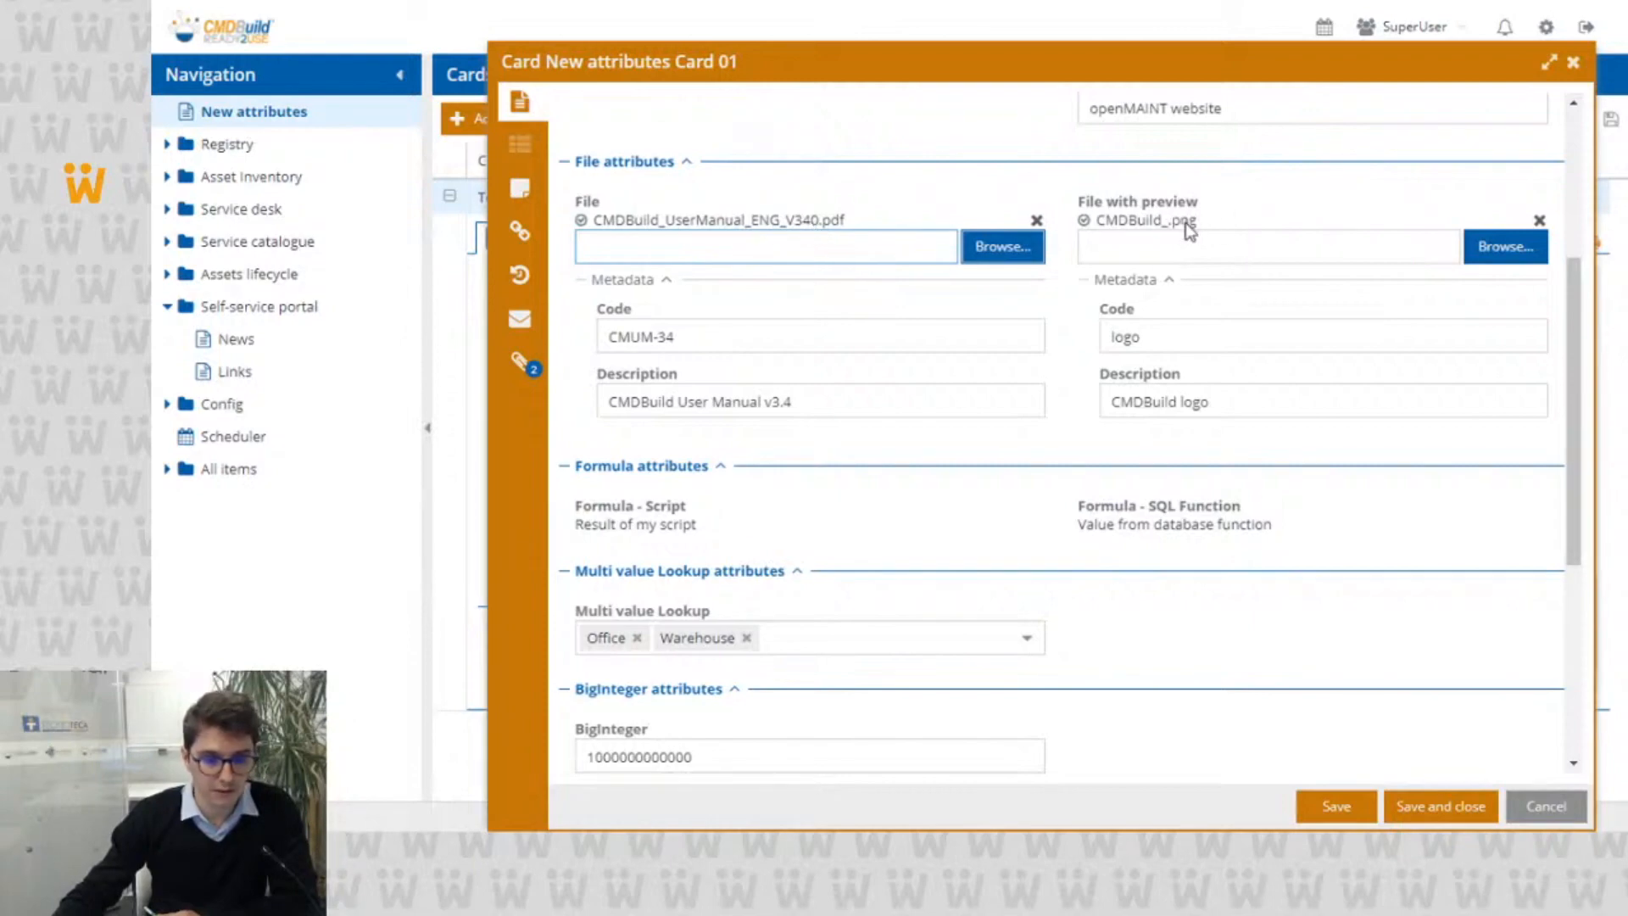
Step: Examine the Formula - Script attribute and its calculated value in the card's edit form
scroll(1187, 229, down, 3)
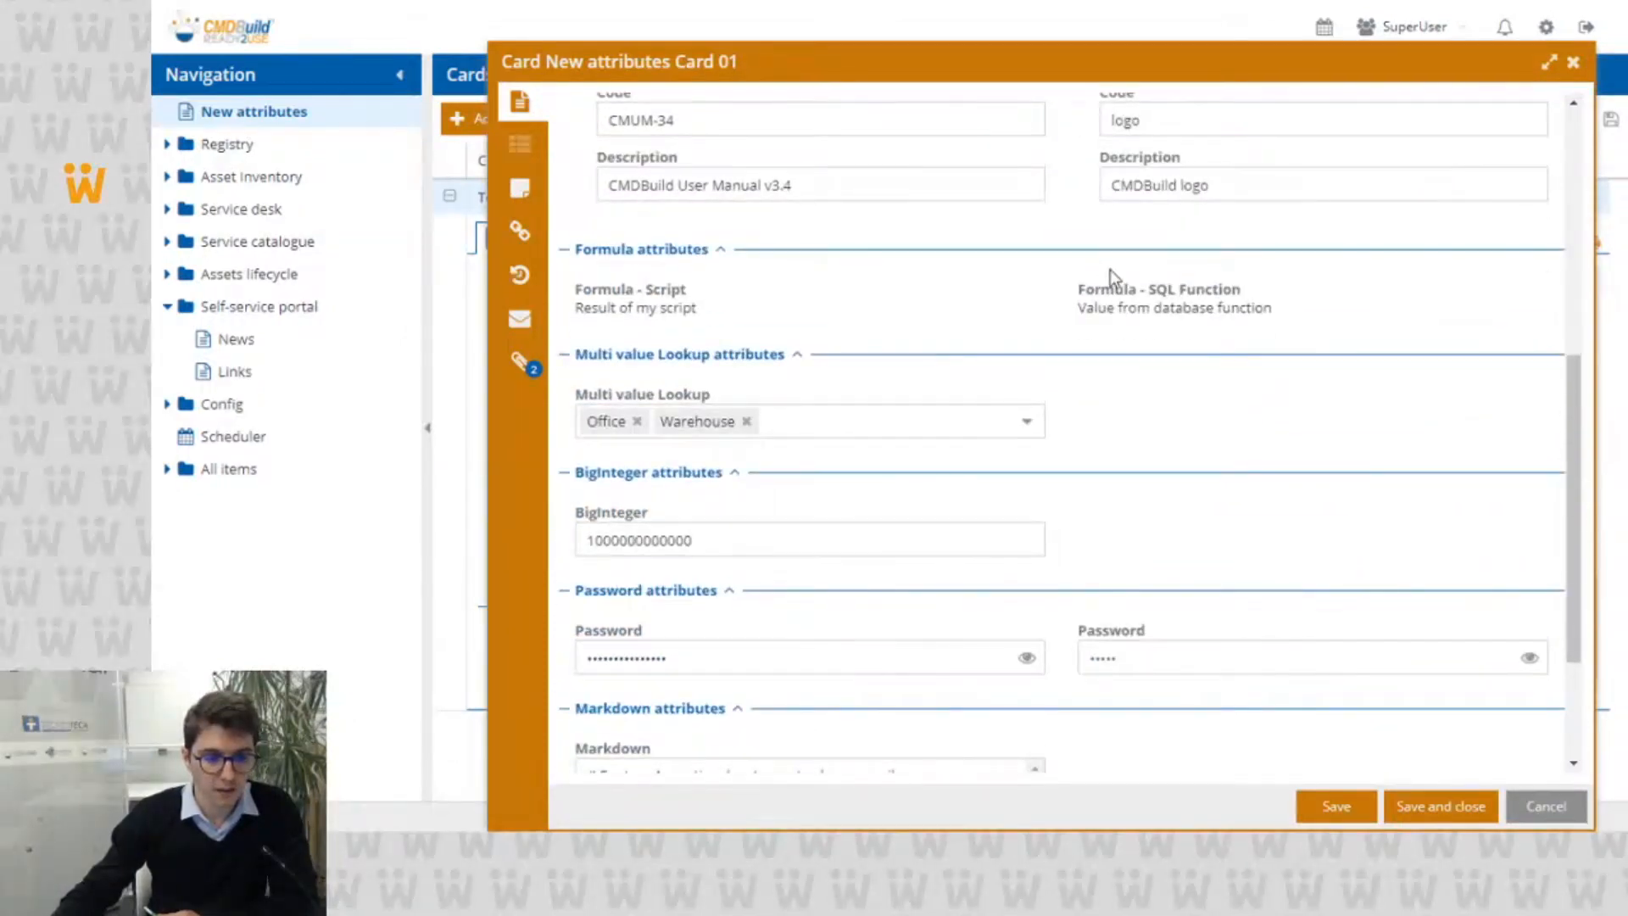
triple_click(615, 293)
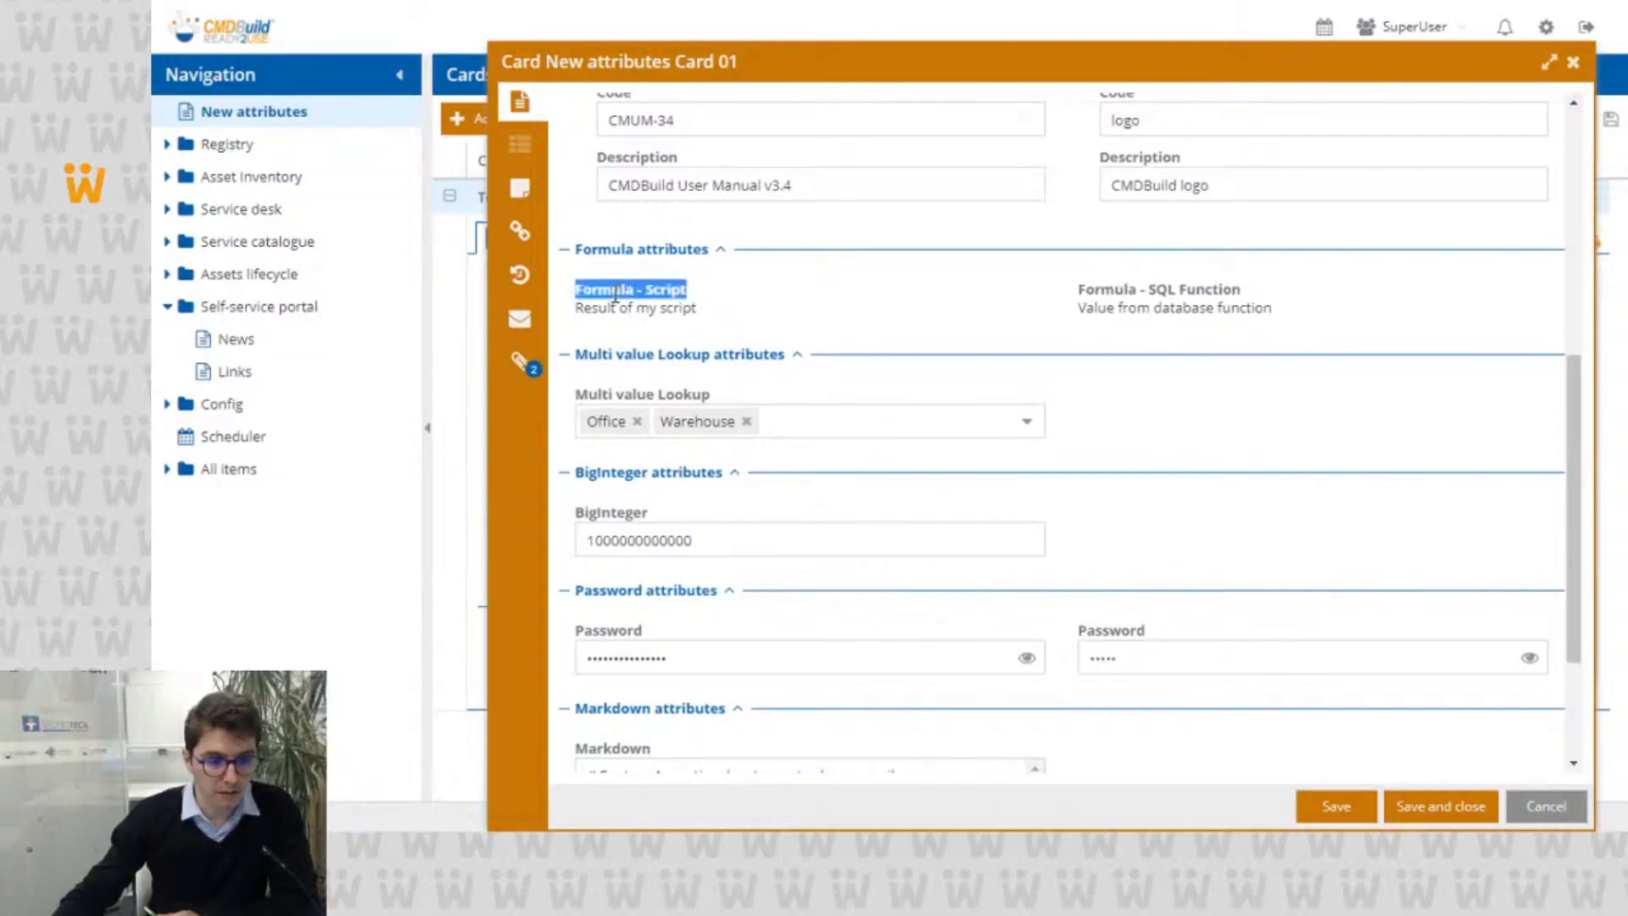
click(745, 307)
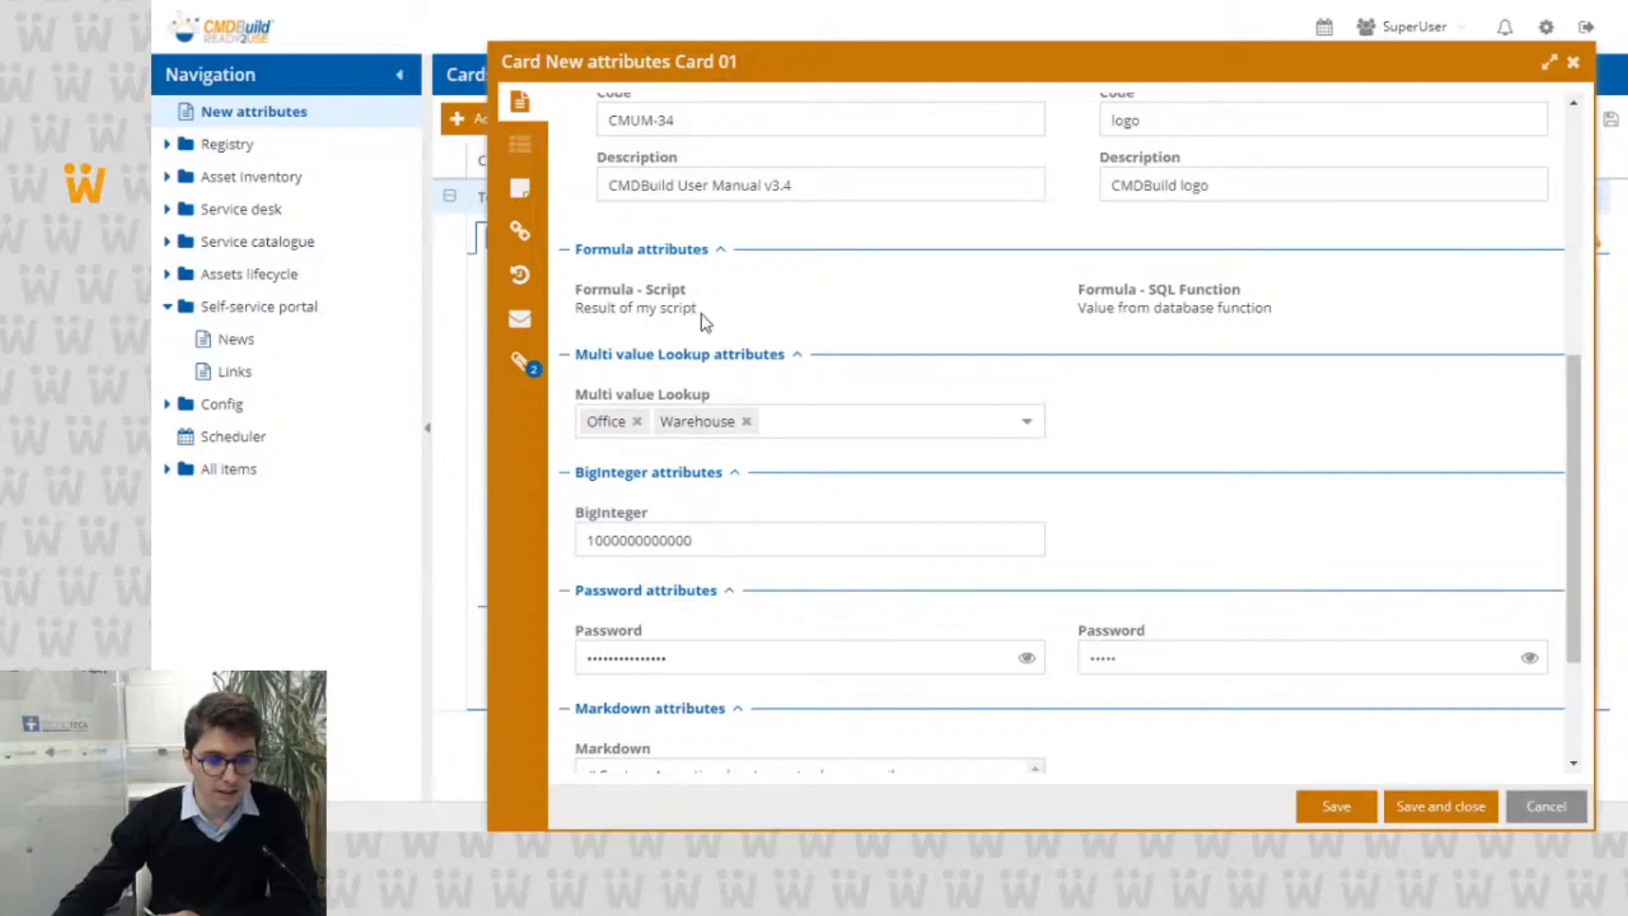
triple_click(689, 310)
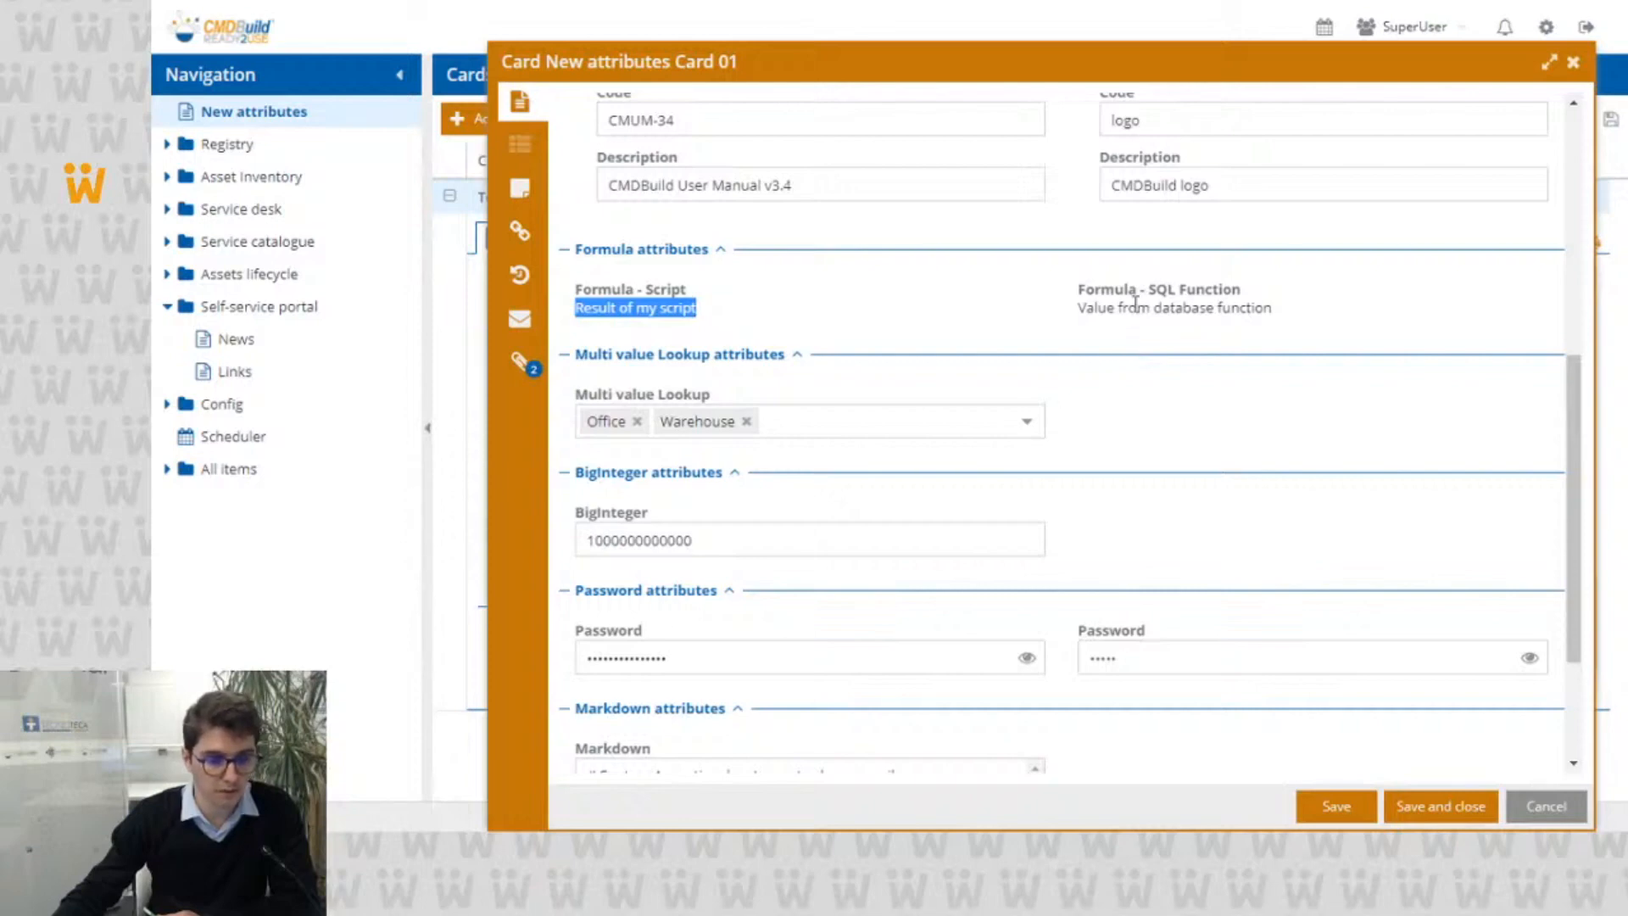
Step: Add Meeting room and Laboratory to the Multi value Lookup attribute
scroll(1136, 303, down, 1)
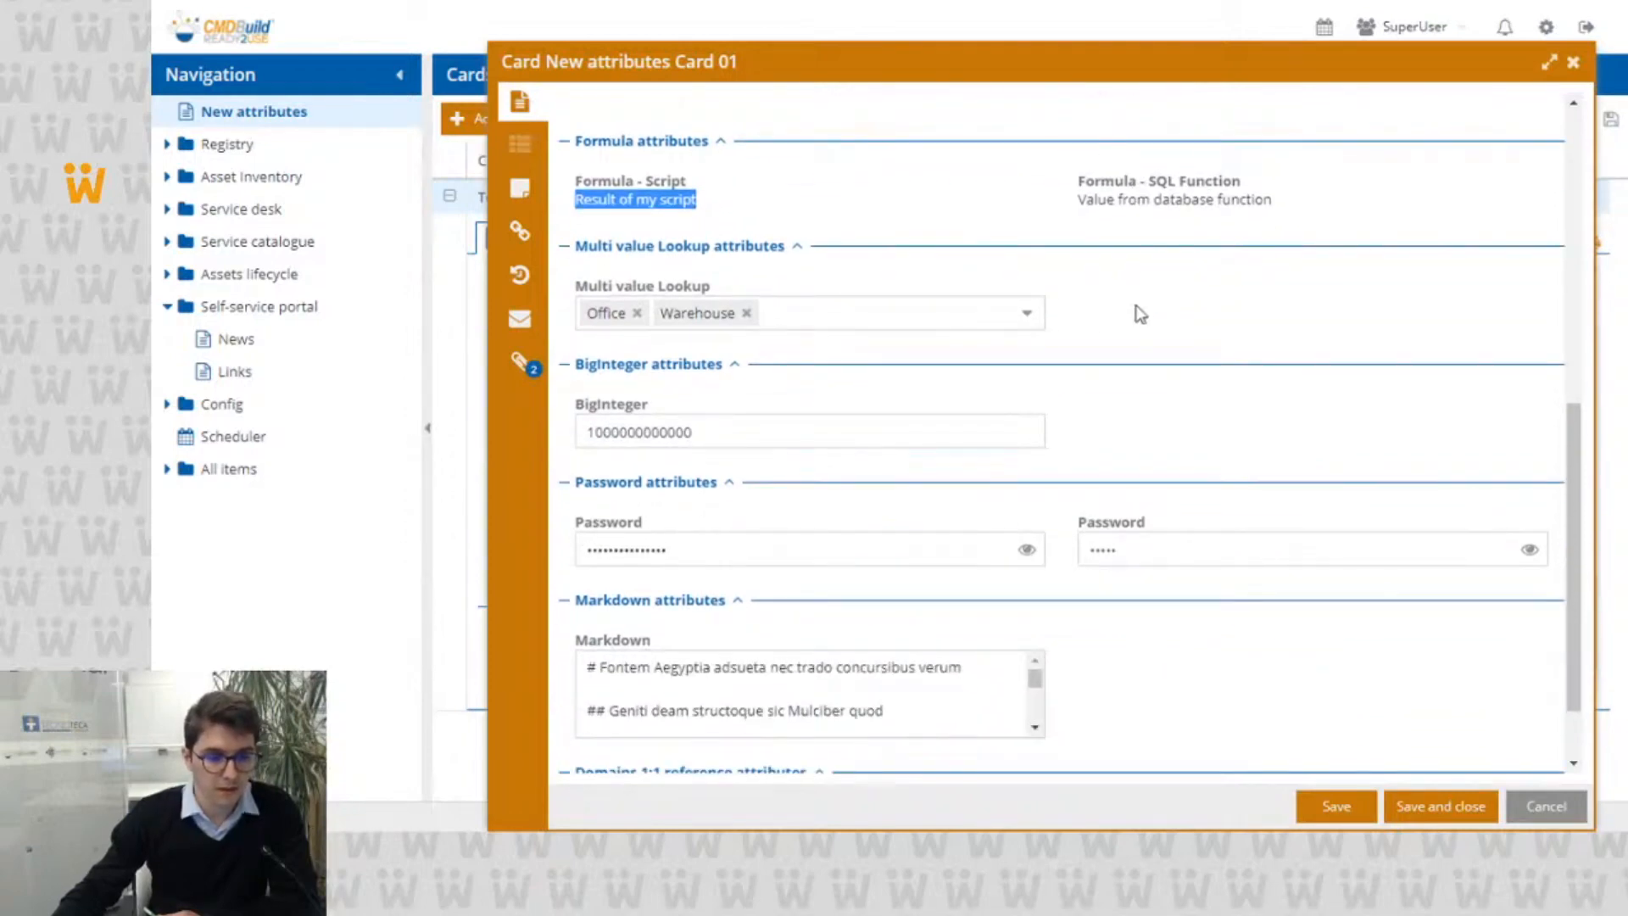
click(1027, 315)
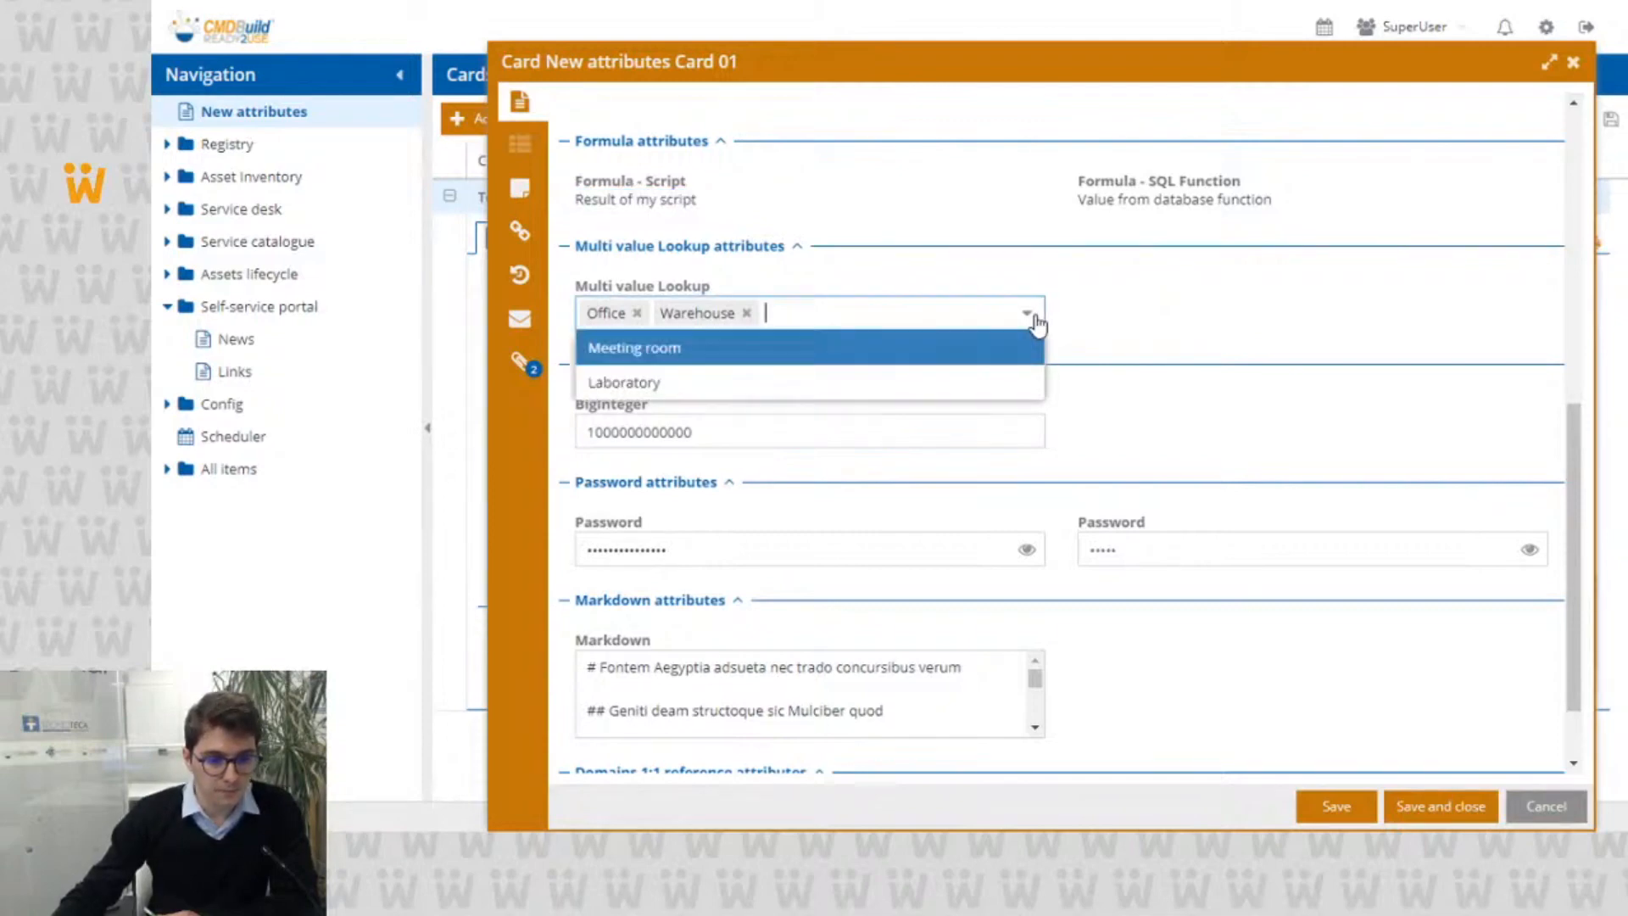
click(1029, 316)
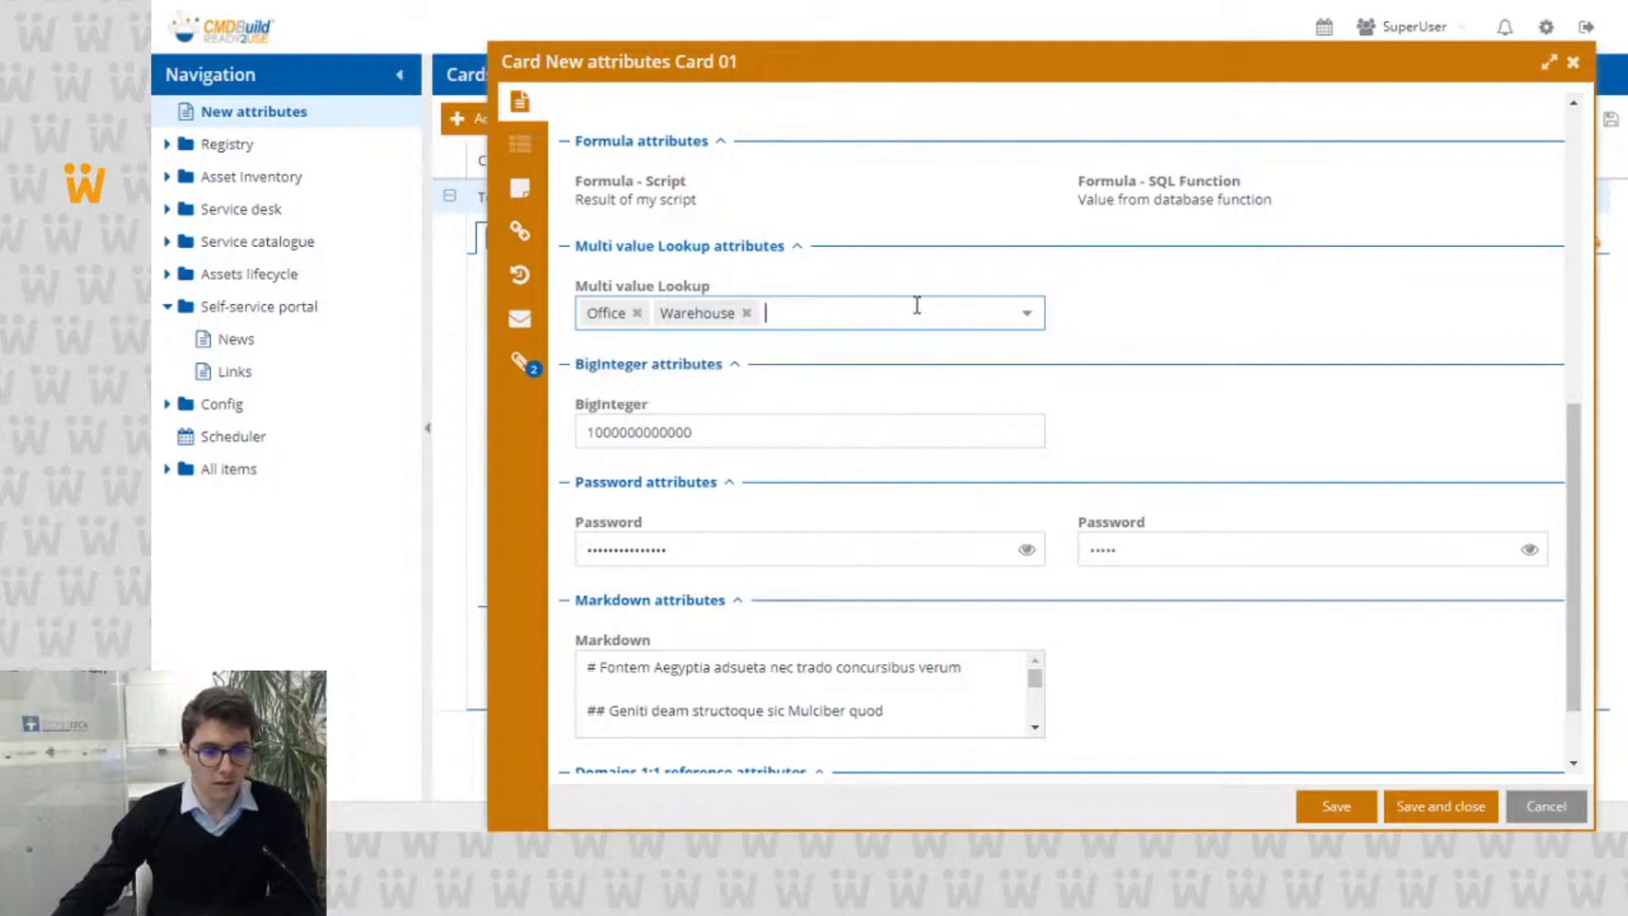
click(1039, 321)
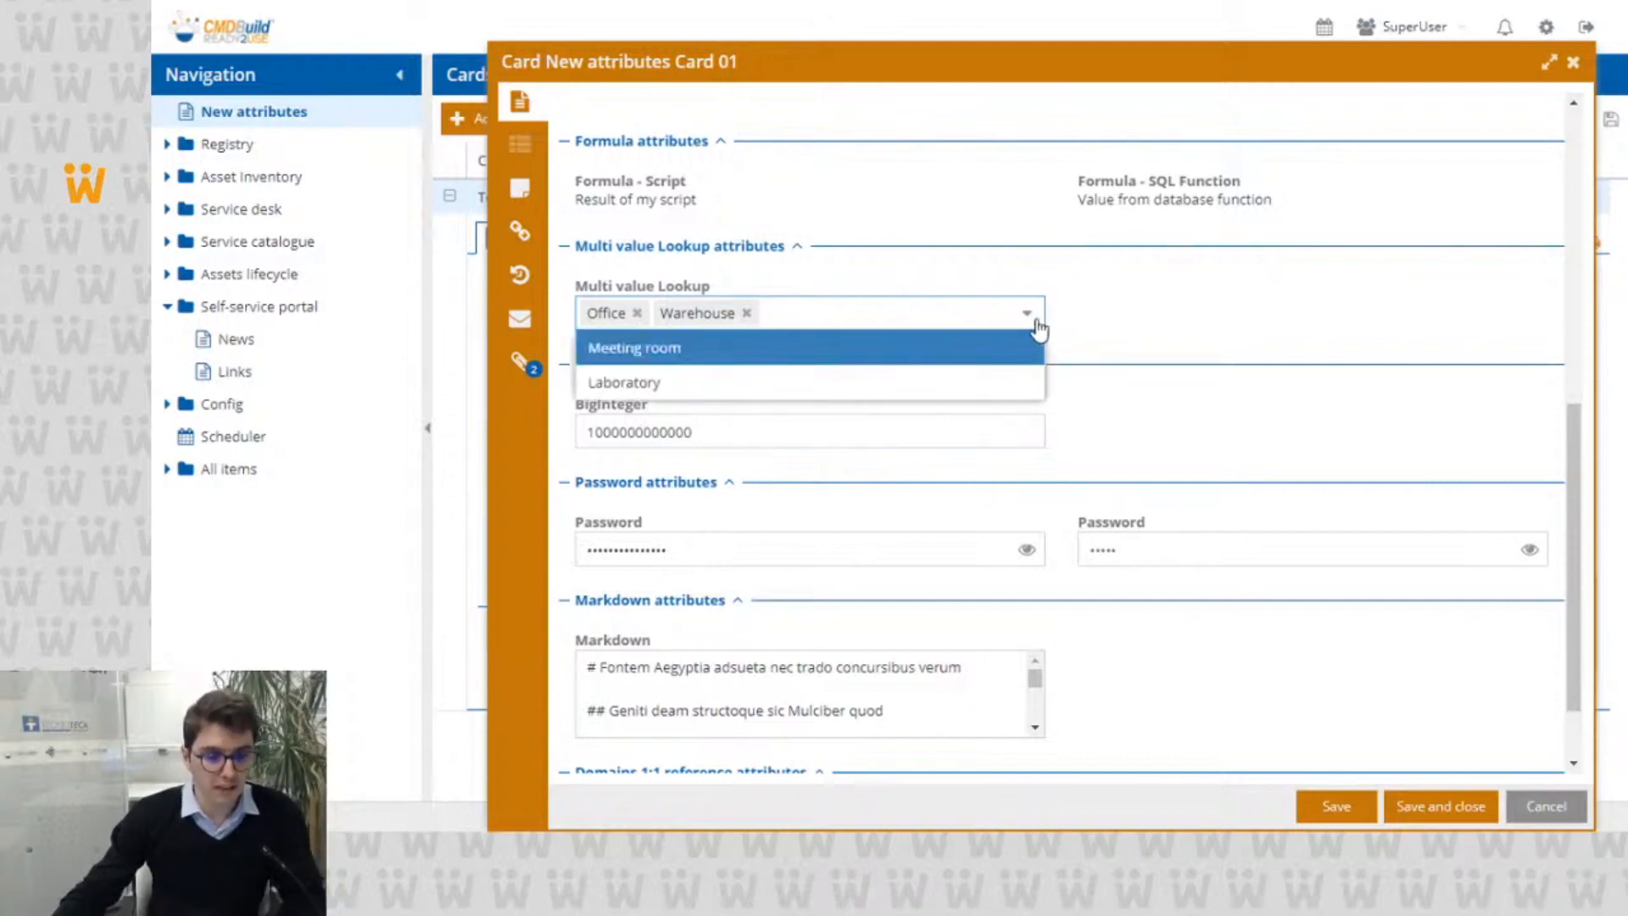
click(986, 350)
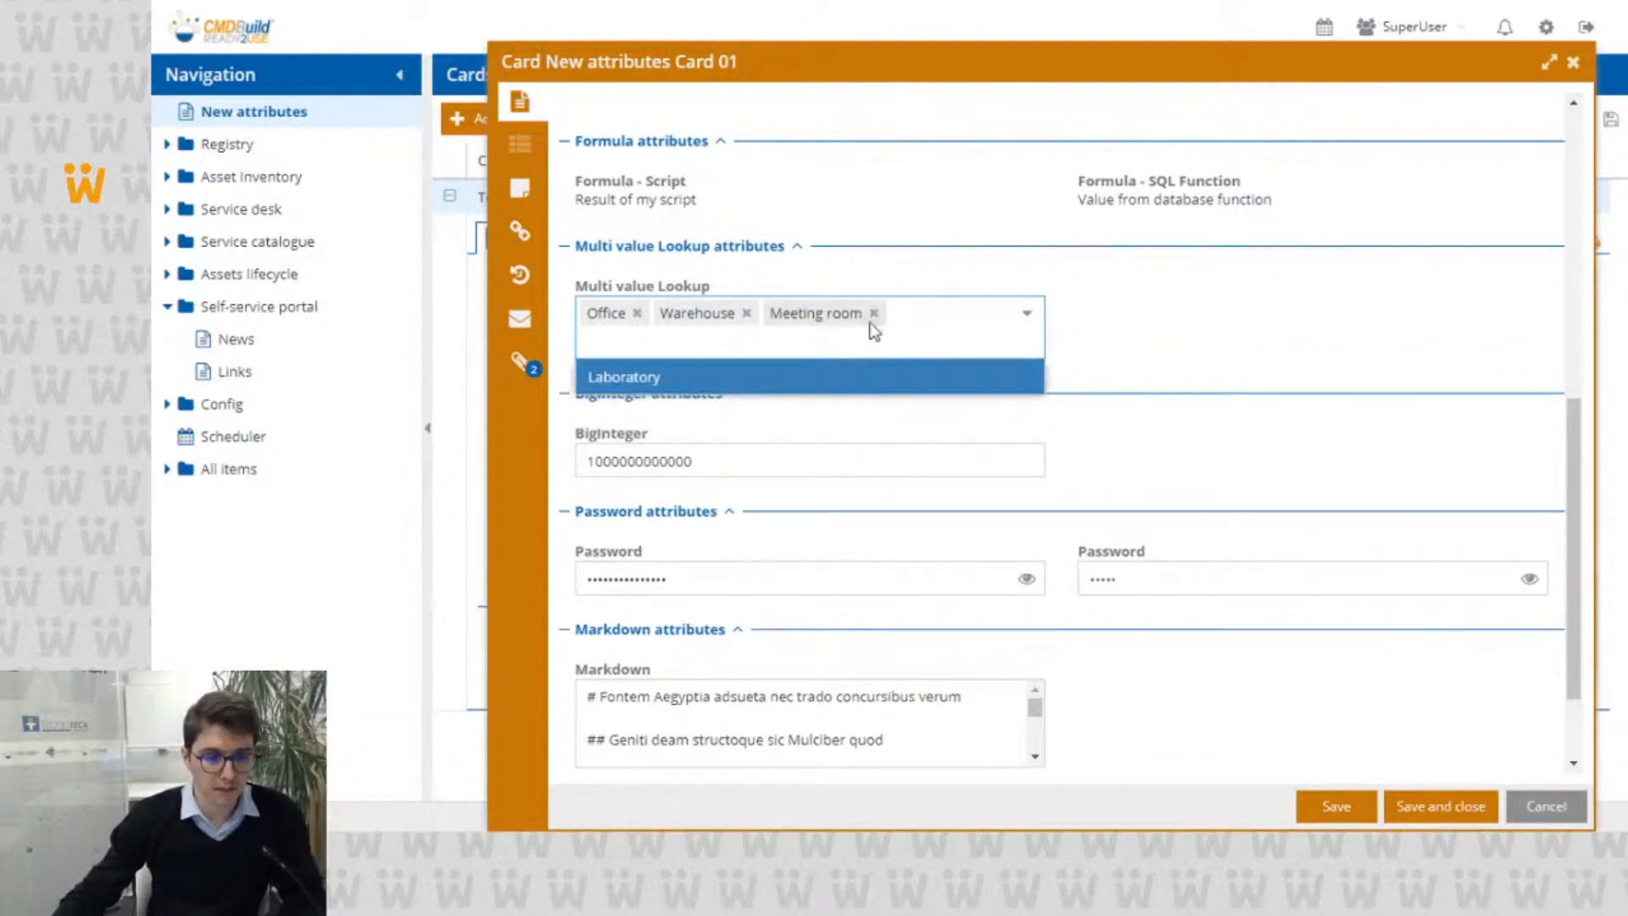
click(803, 380)
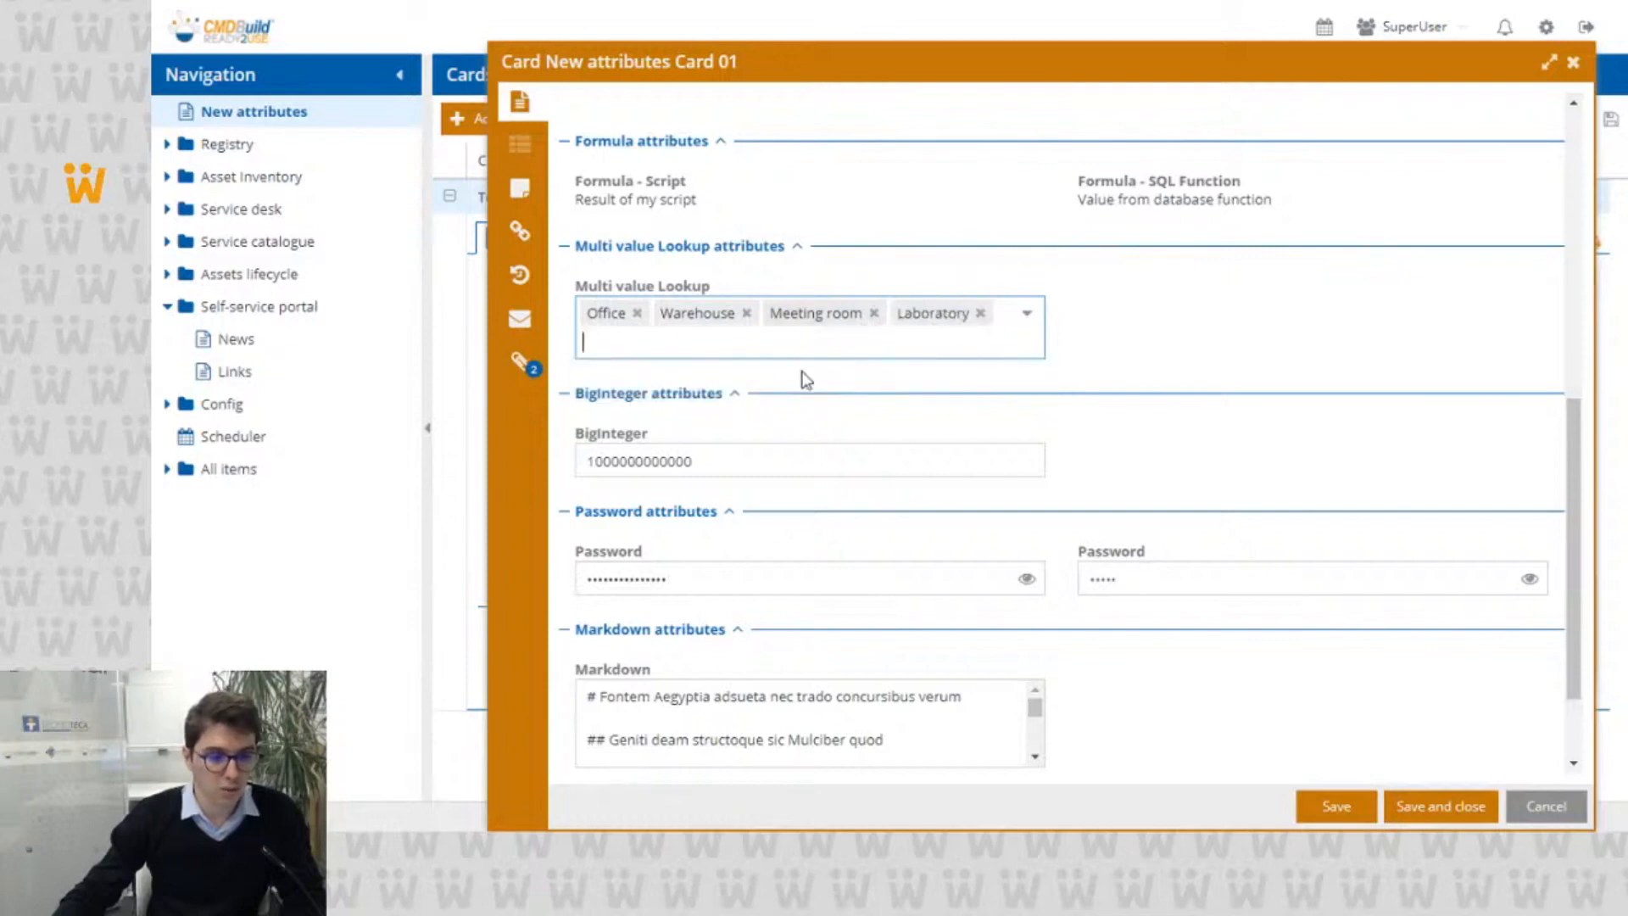
Step: Remove Warehouse and Office from the Multi value Lookup, and add Office again by filtering the values with "o"
click(746, 313)
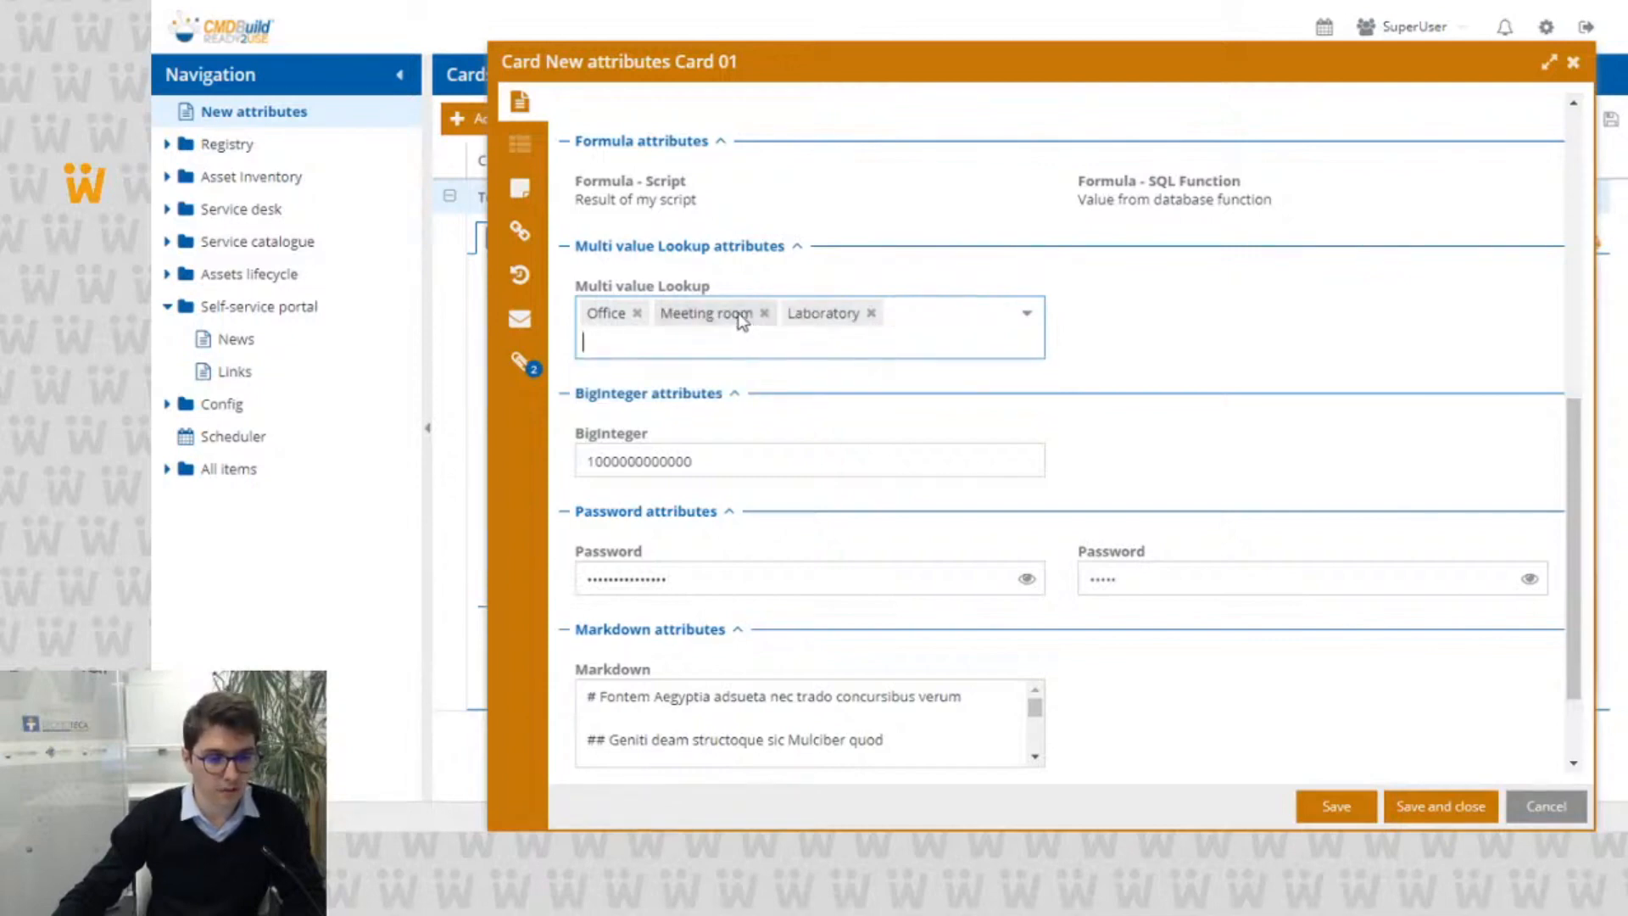
click(638, 315)
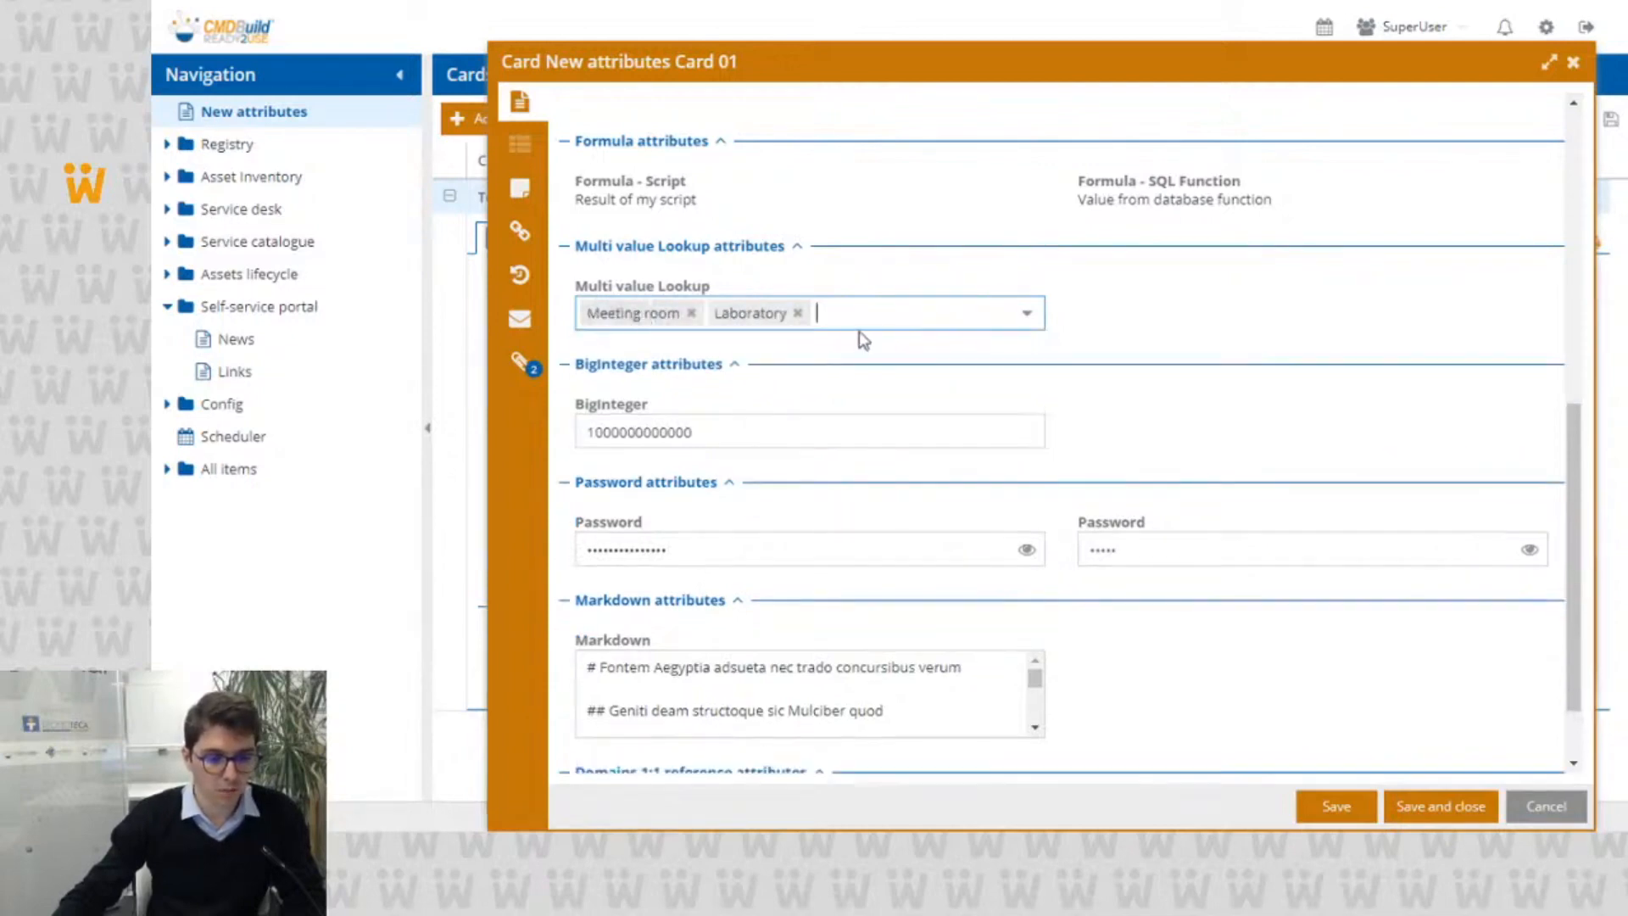
click(866, 320)
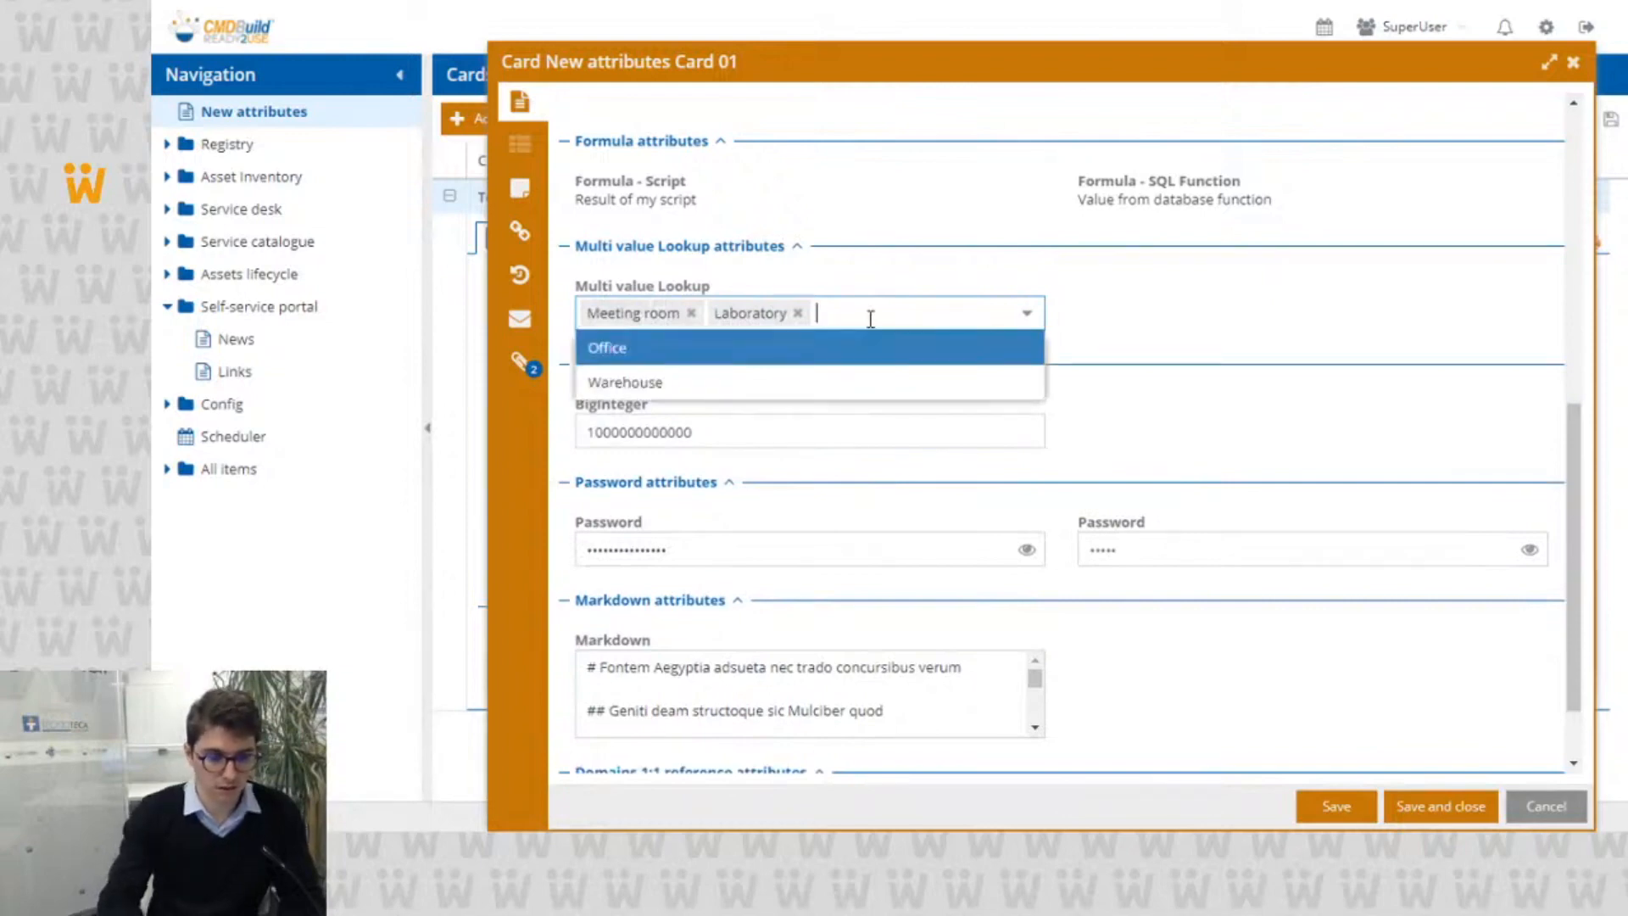
text(o)
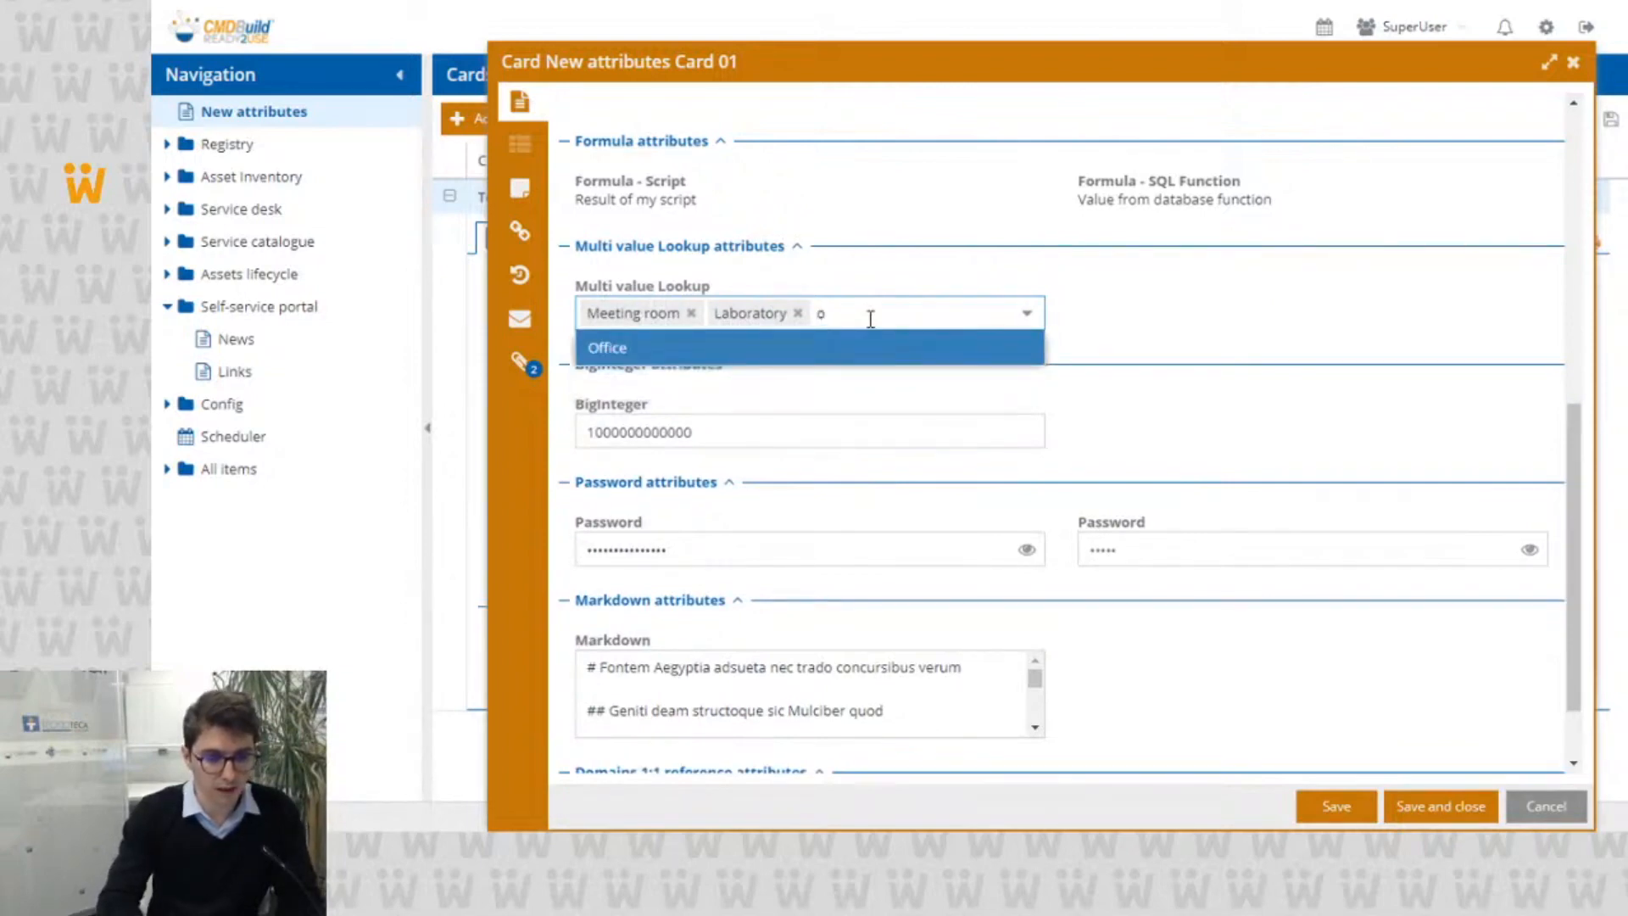
click(858, 346)
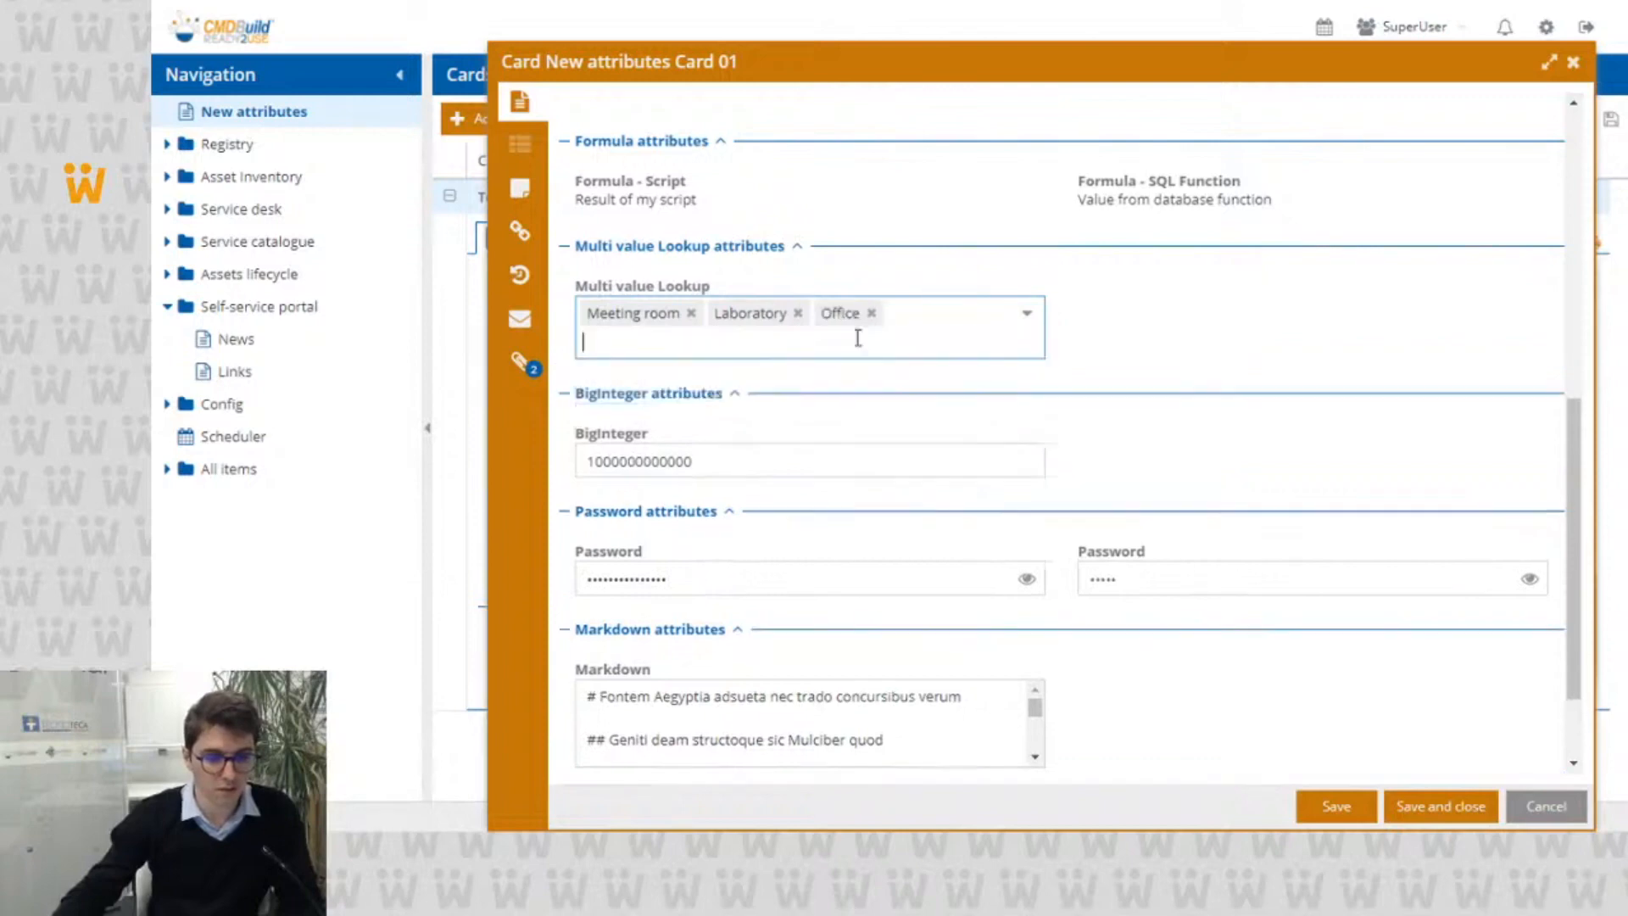
Step: Inspect the BigInteger value, and reveal the first Password attribute's content before hiding it again
scroll(1155, 332, down, 3)
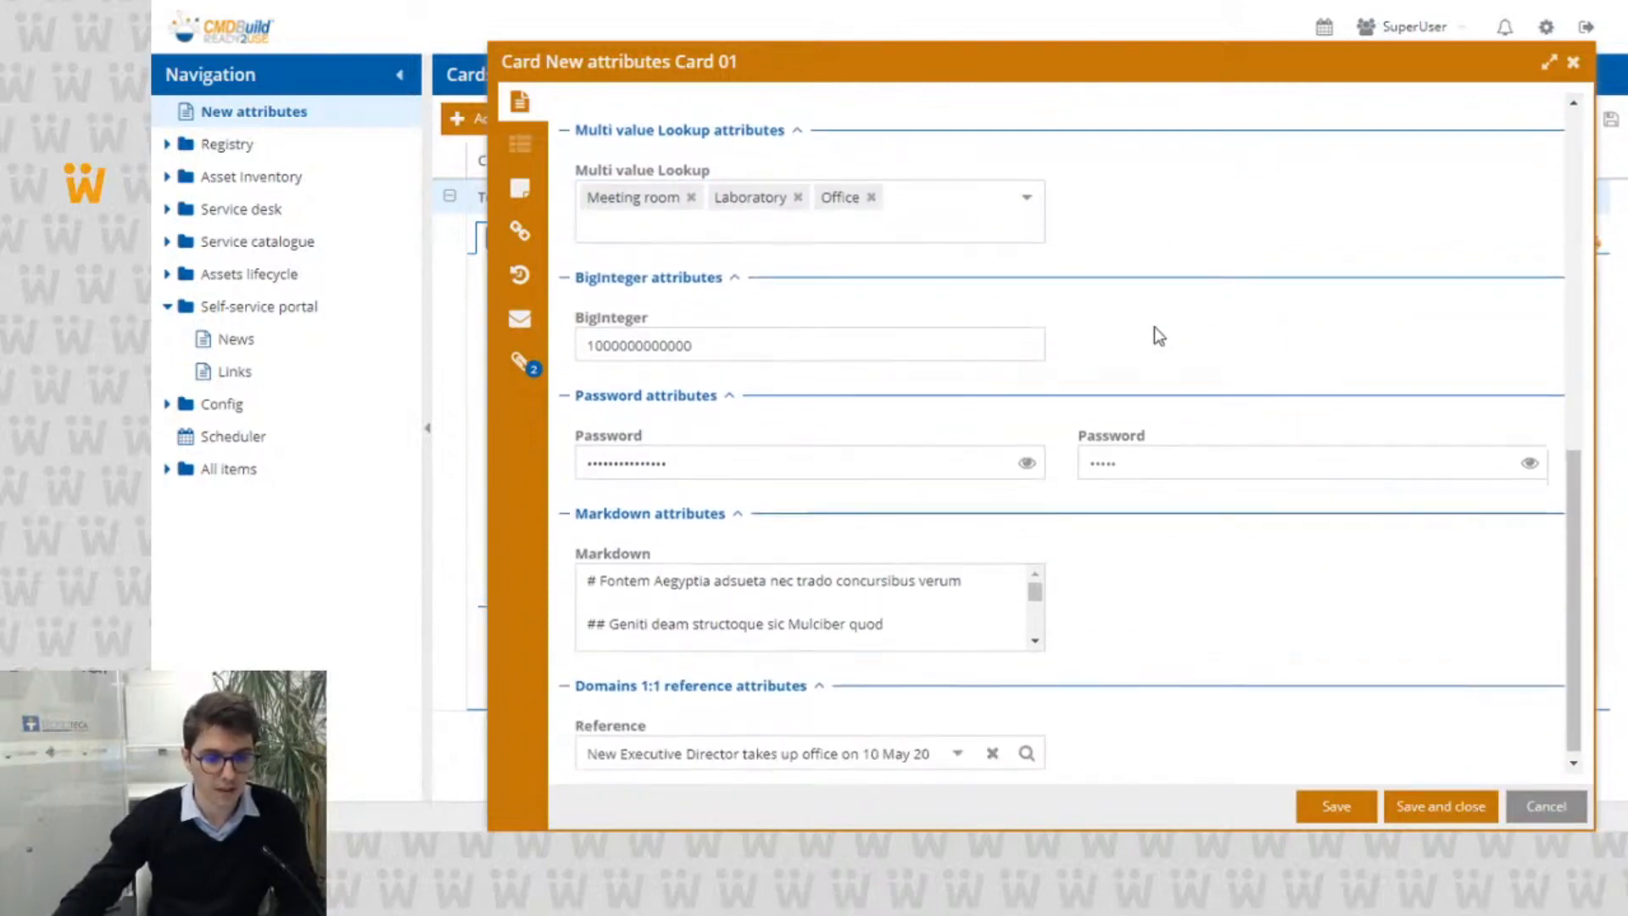
double_click(880, 336)
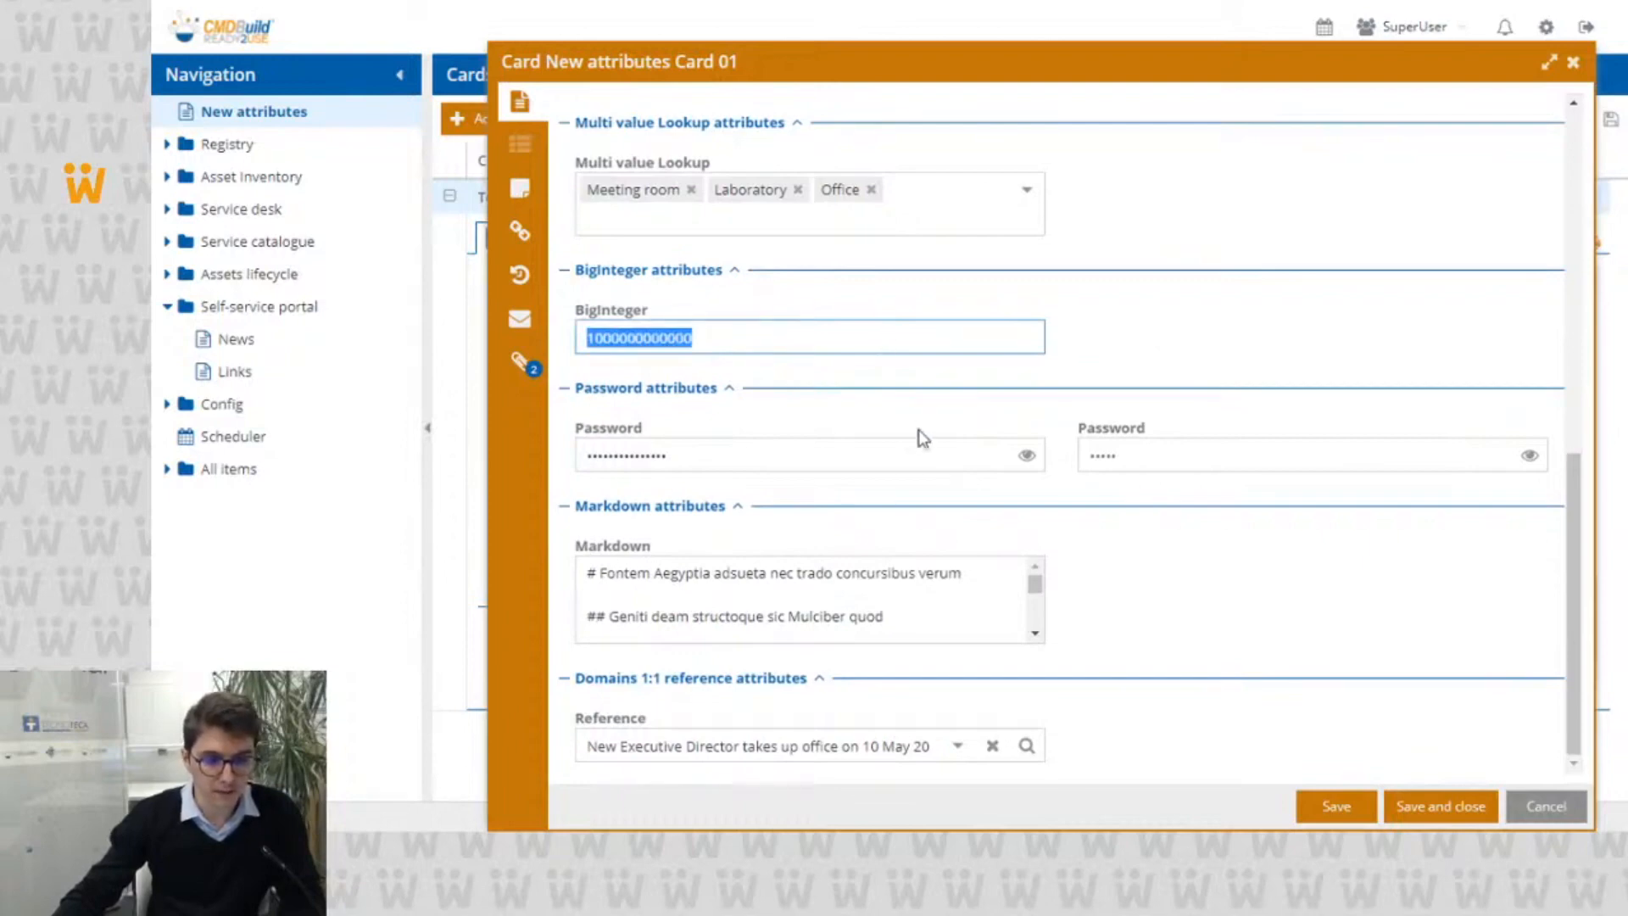
click(1025, 459)
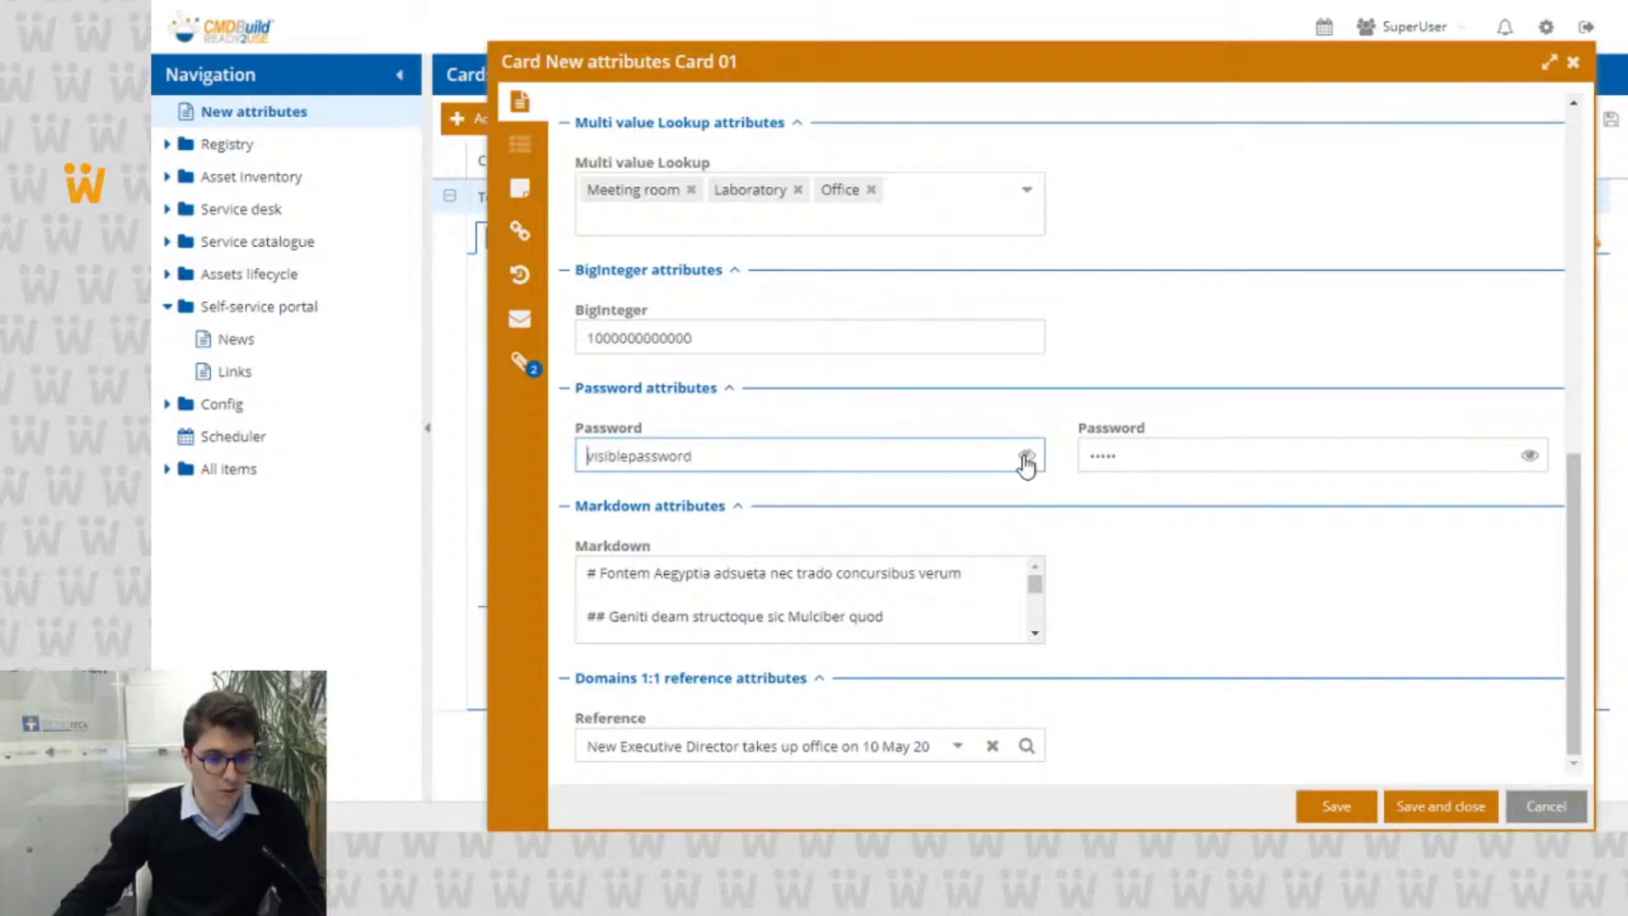
double_click(926, 461)
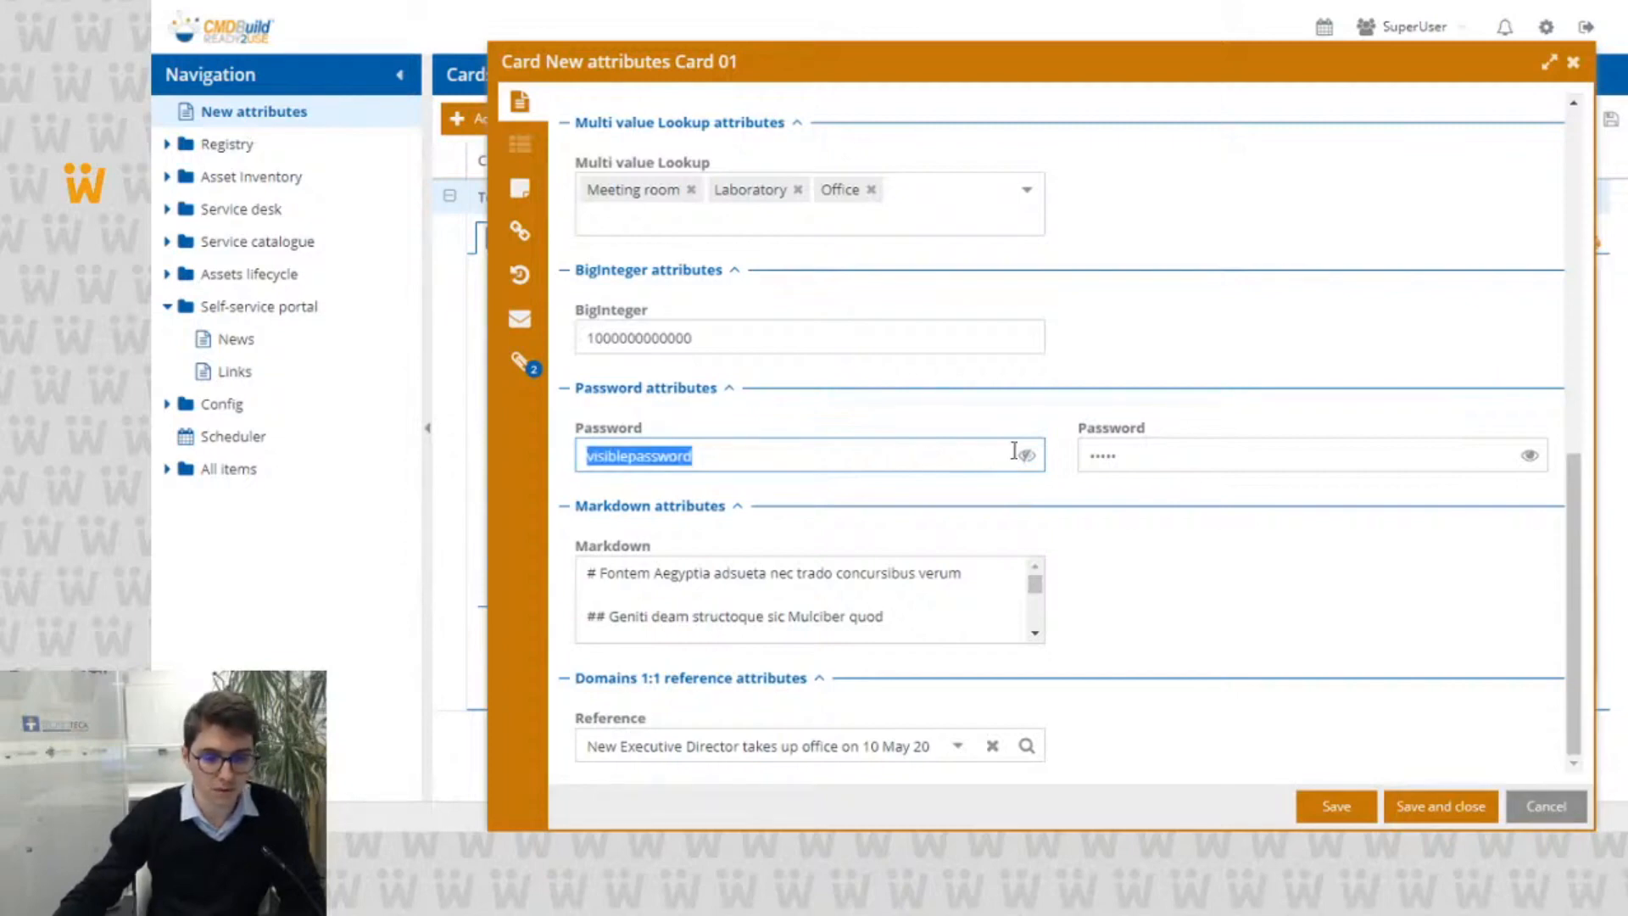
click(1273, 463)
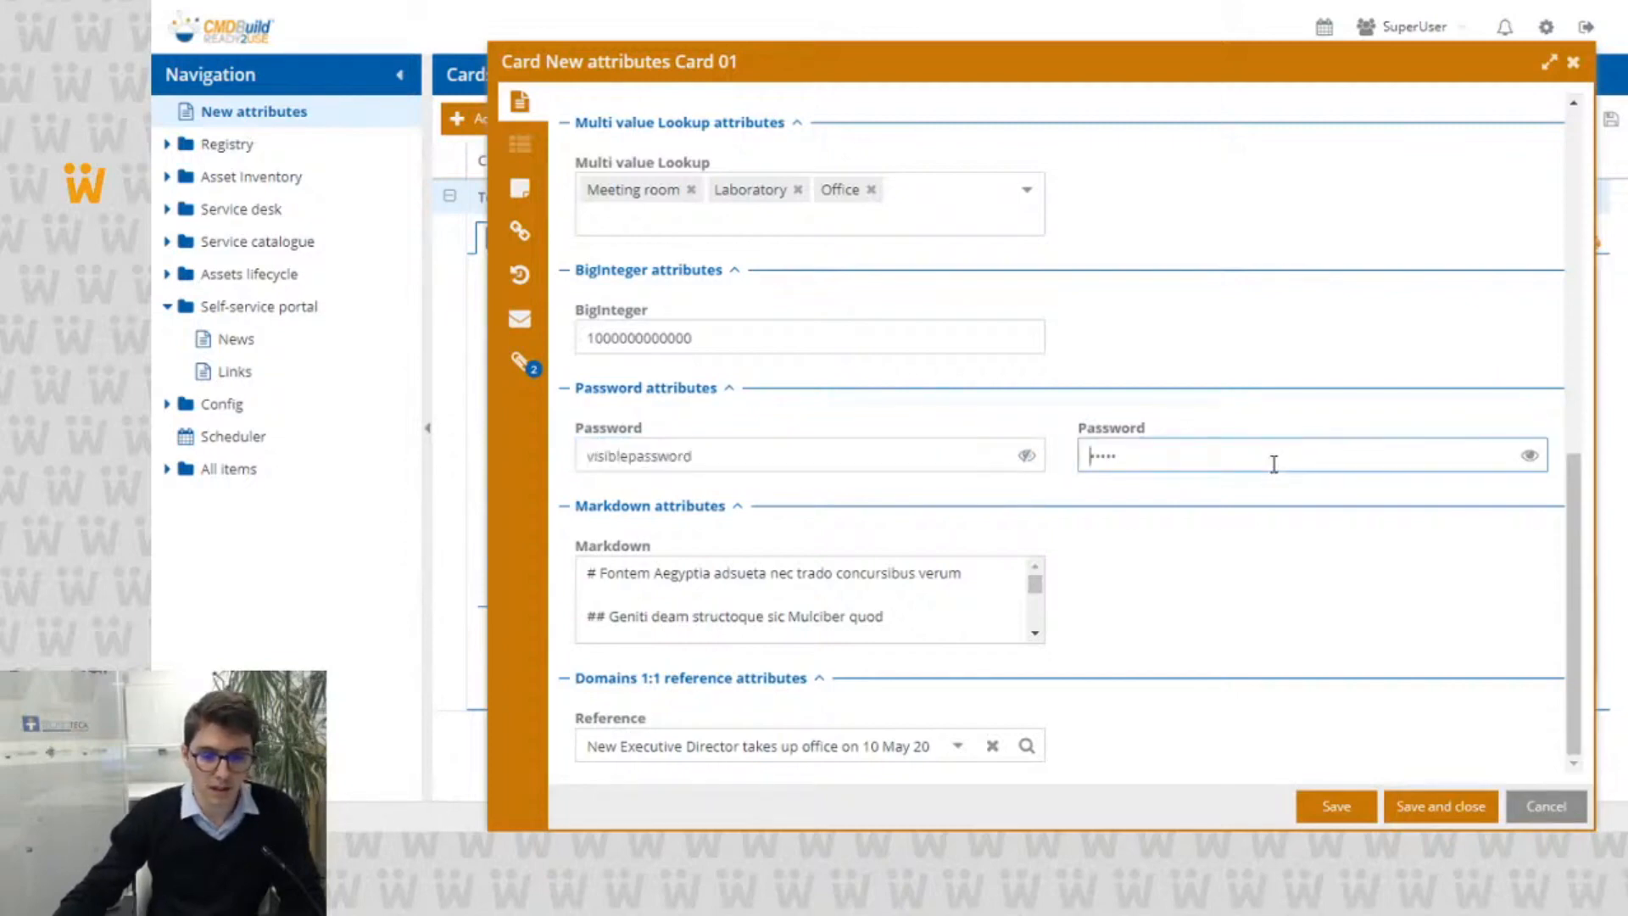
click(1023, 454)
Step: Enter a new password in the second Password attribute and reveal the typed text
click(1158, 464)
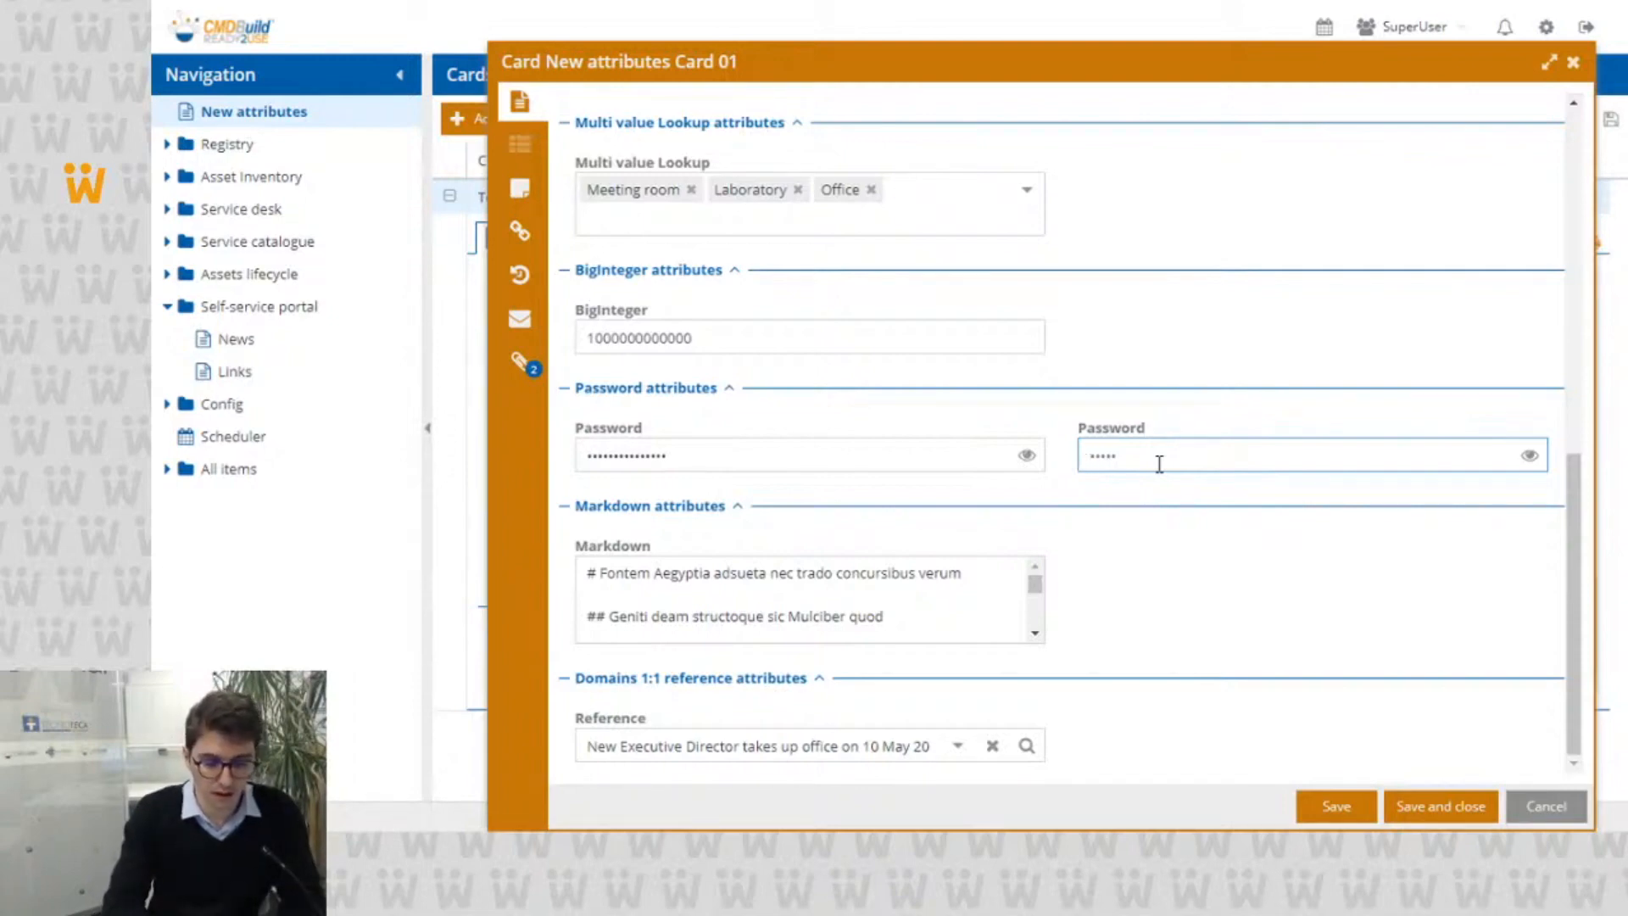
text(••••••)
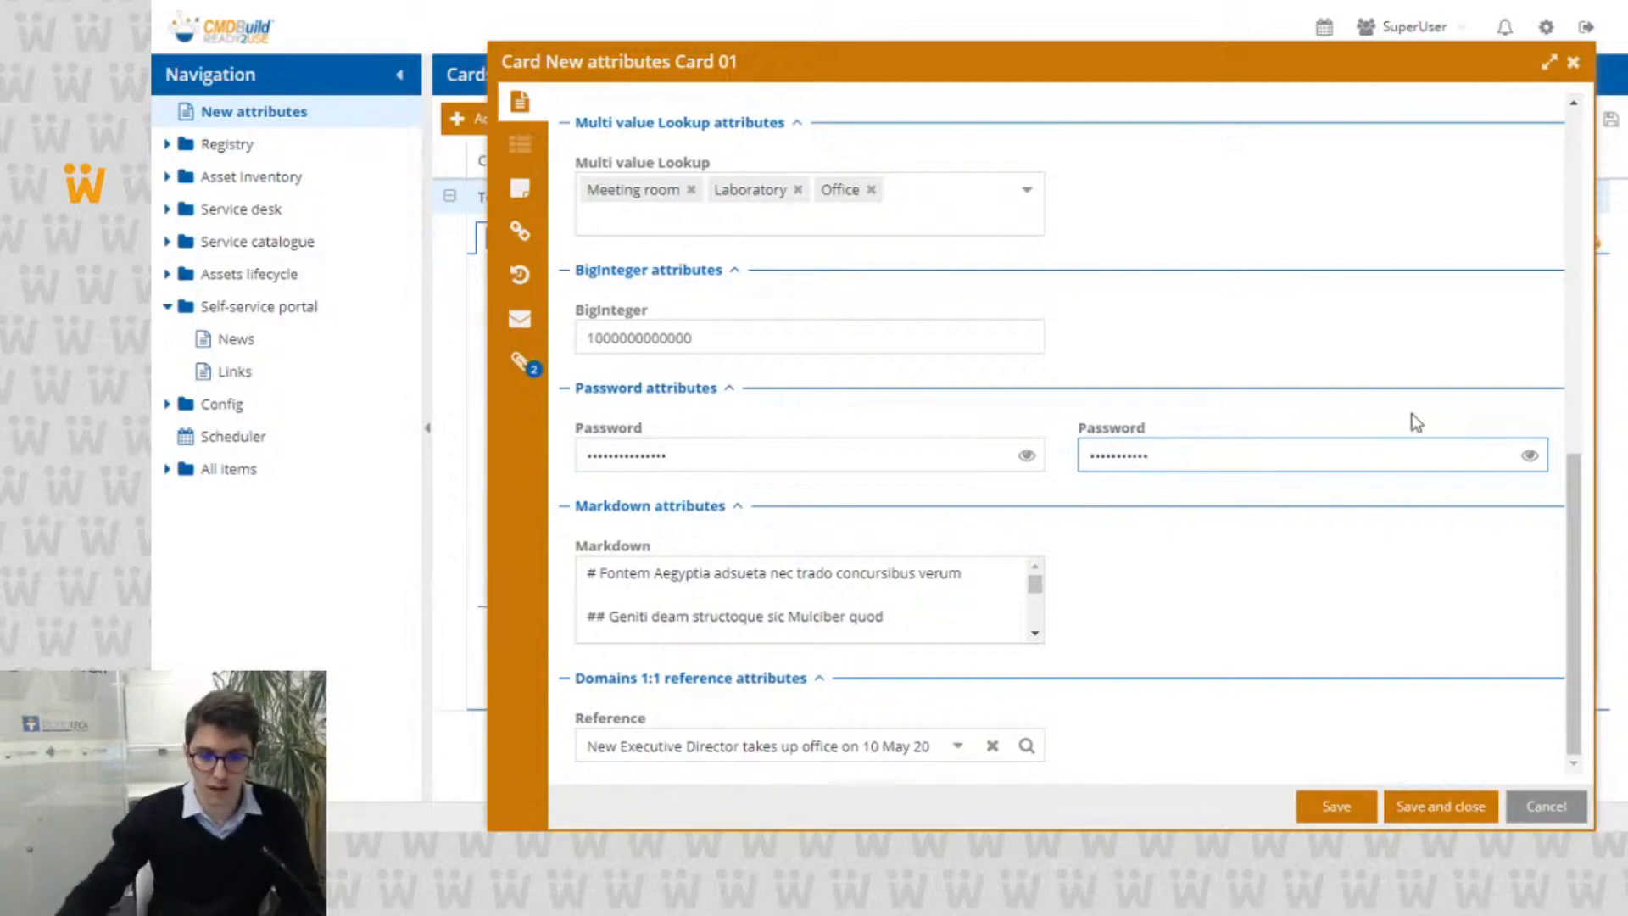
click(1542, 456)
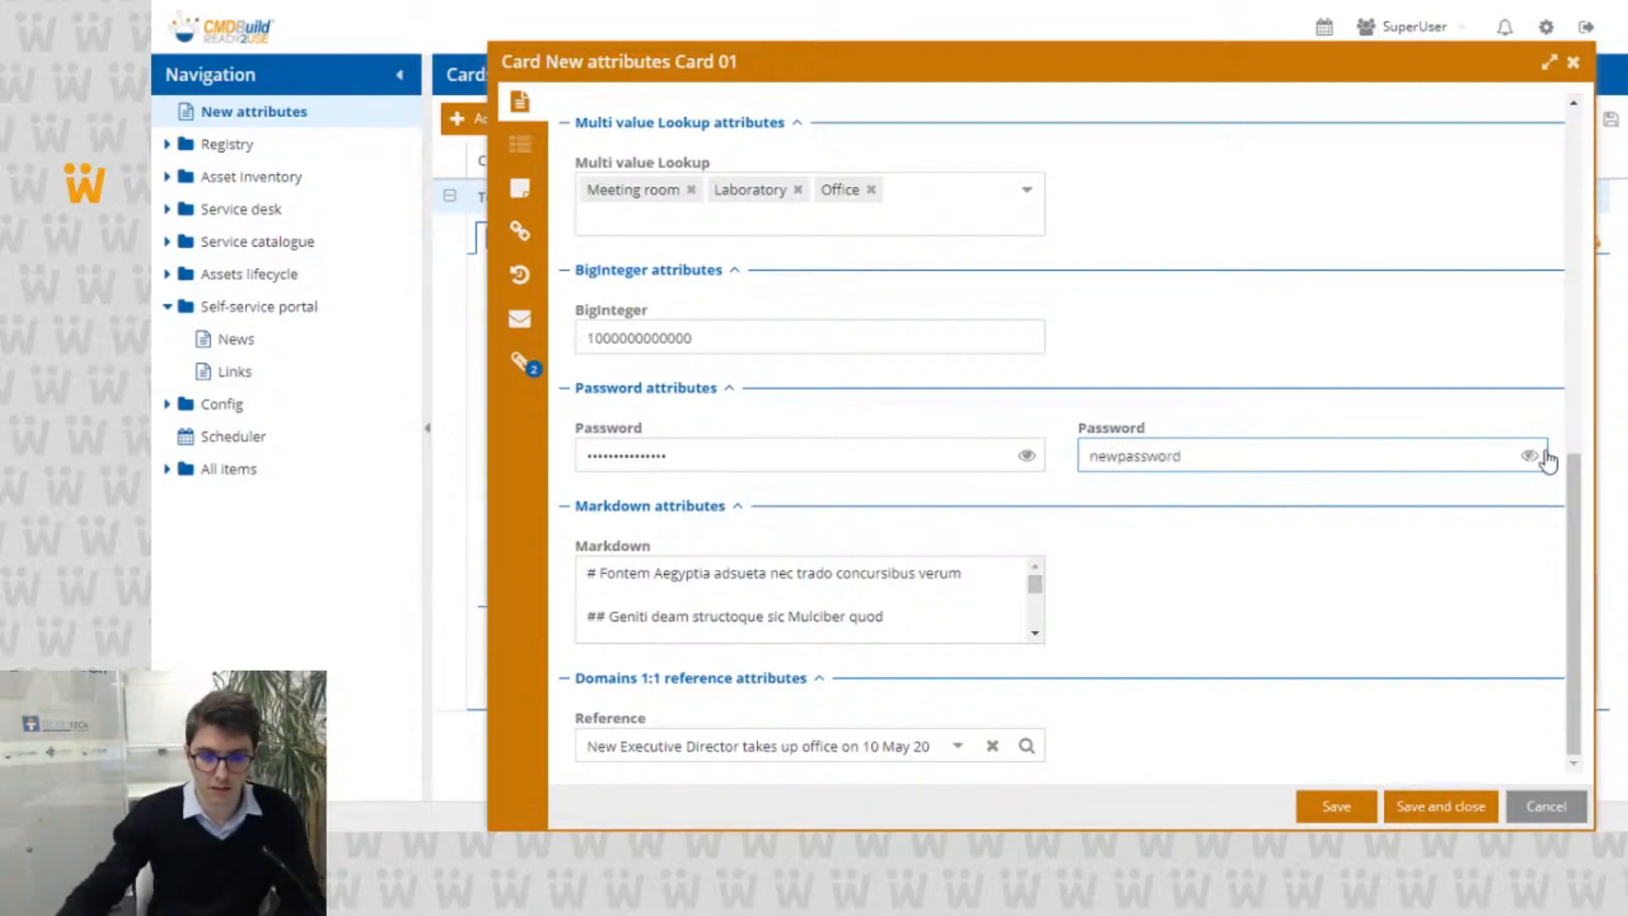
Step: Hide the second Password's content, then enlarge the Markdown text box and examine its Markdown source text
click(1535, 456)
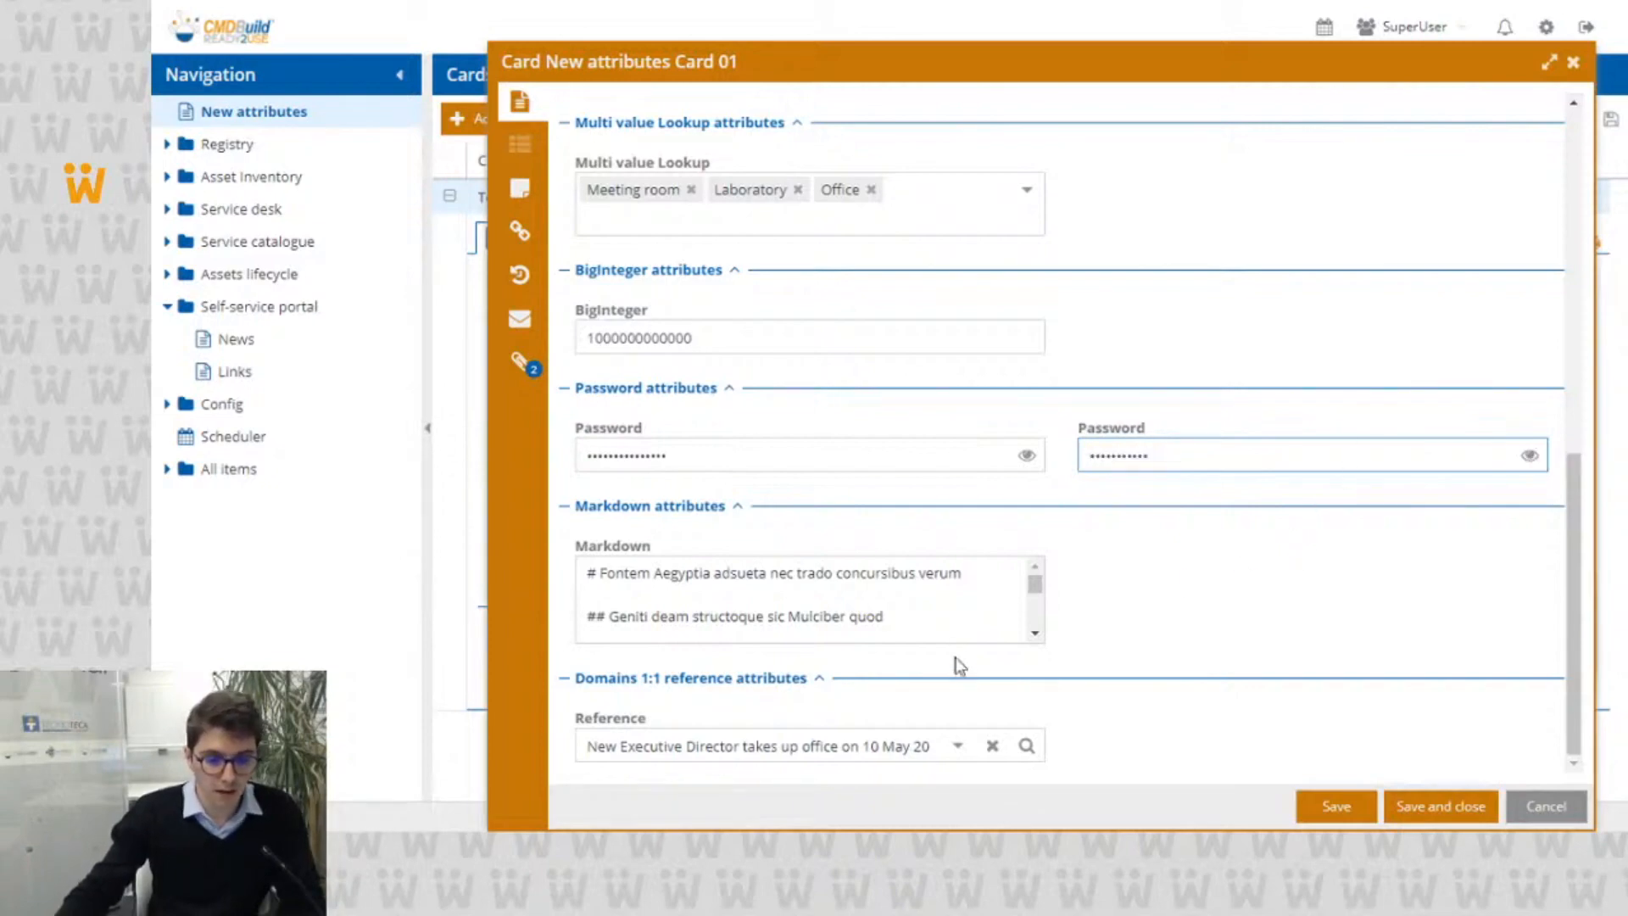
drag(956, 642, 922, 770)
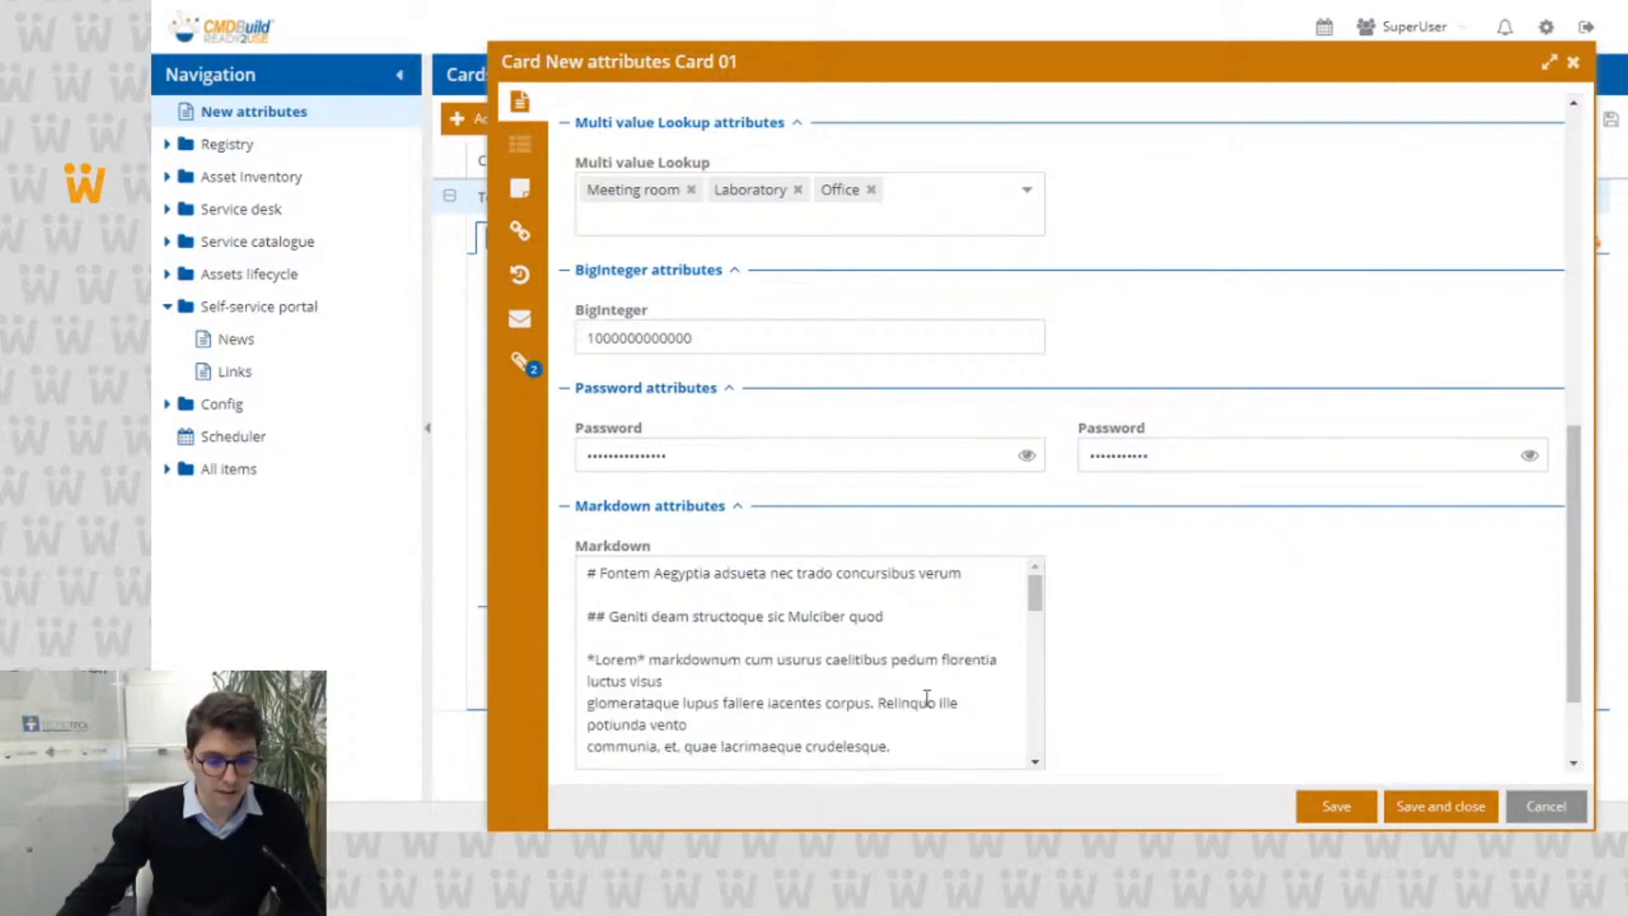
scroll(916, 669, down, 4)
scroll(905, 642, up, 4)
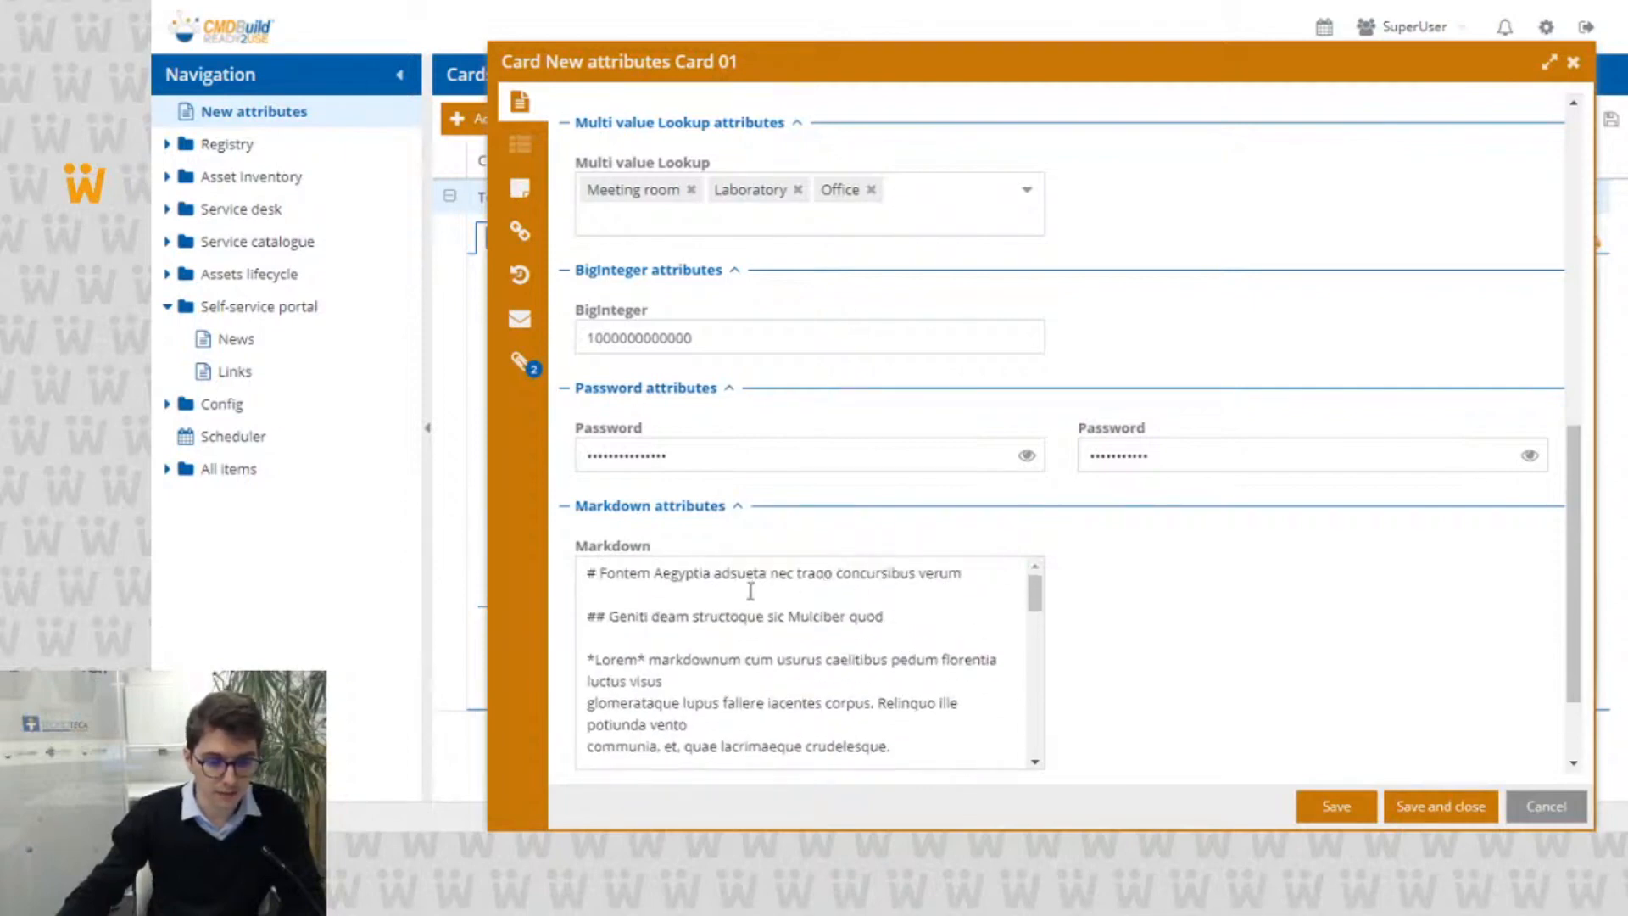
double_click(593, 572)
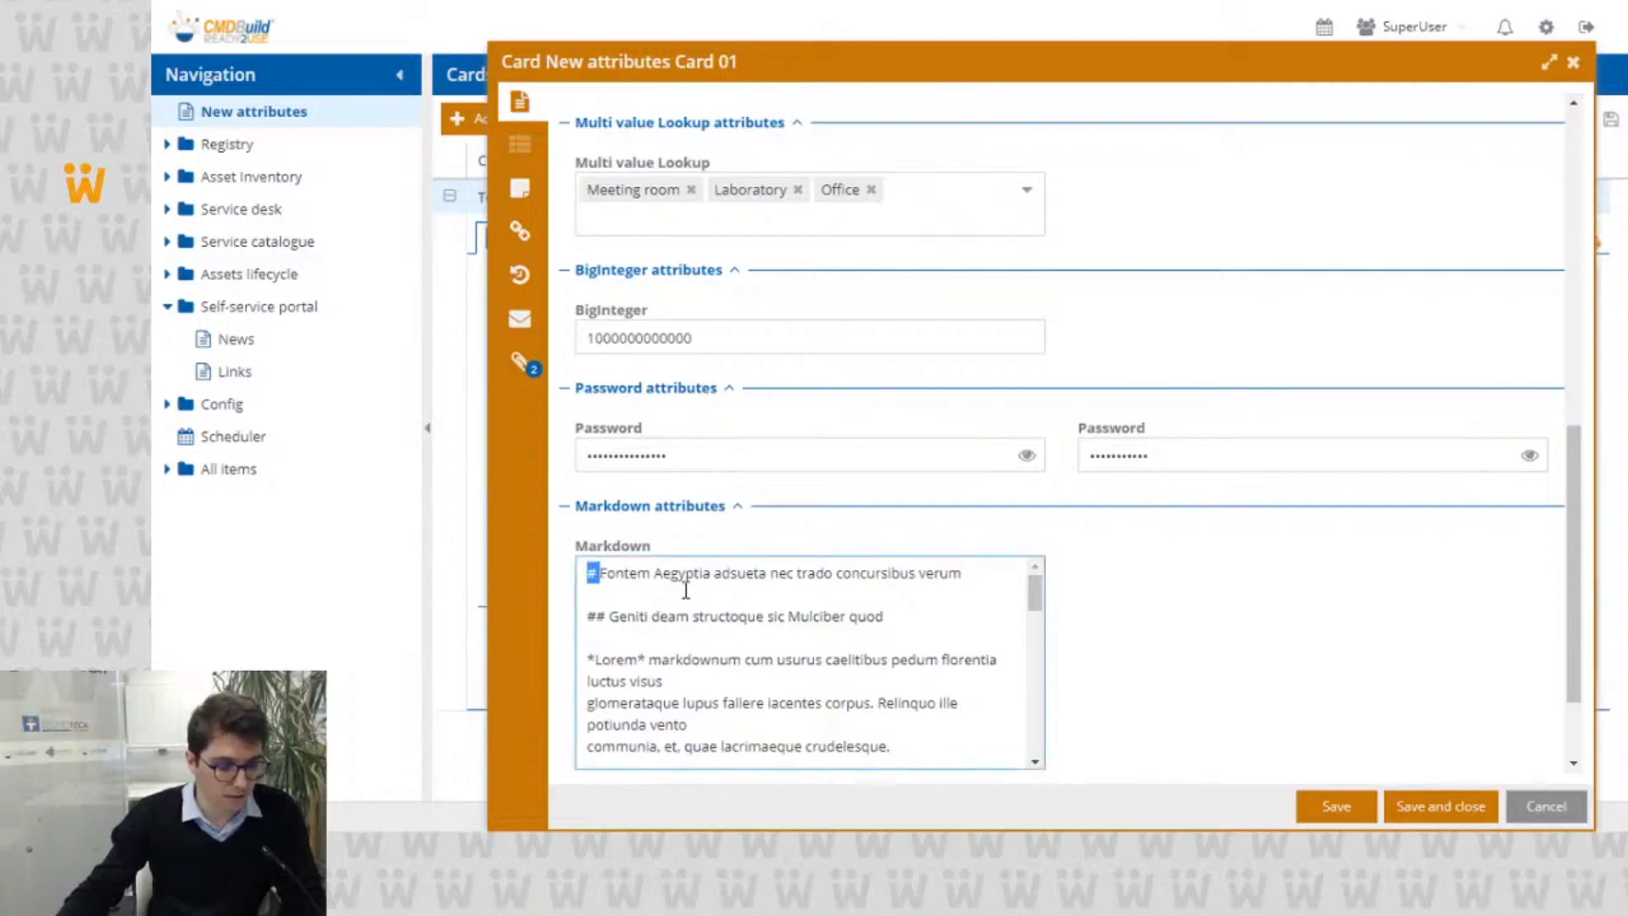
scroll(686, 590, down, 2)
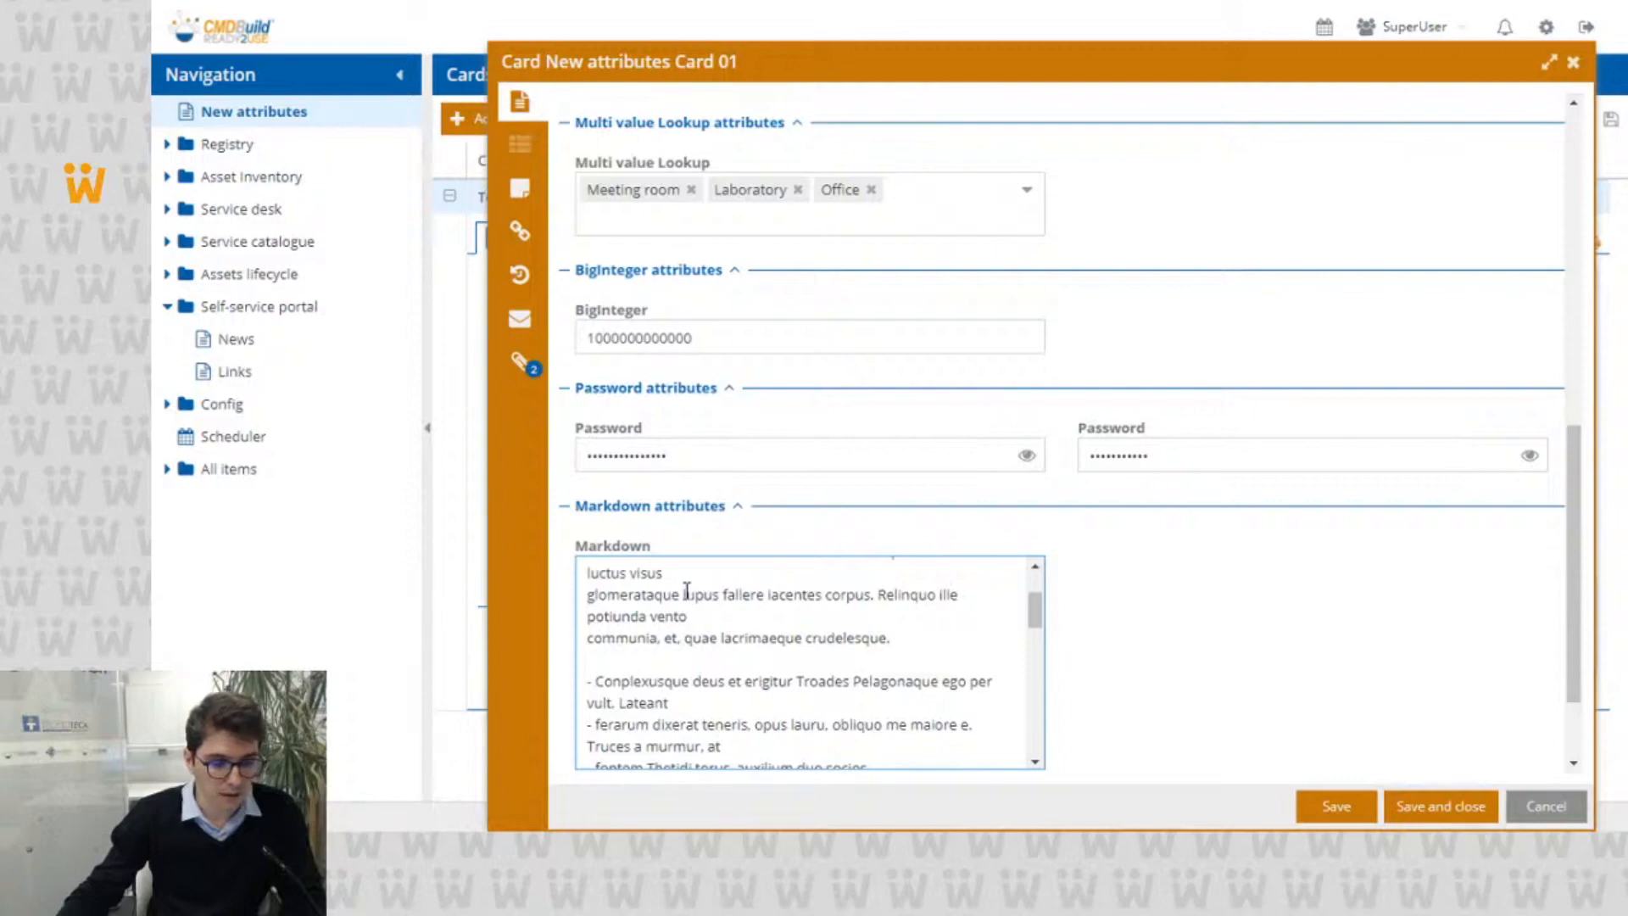
scroll(687, 591, down, 2)
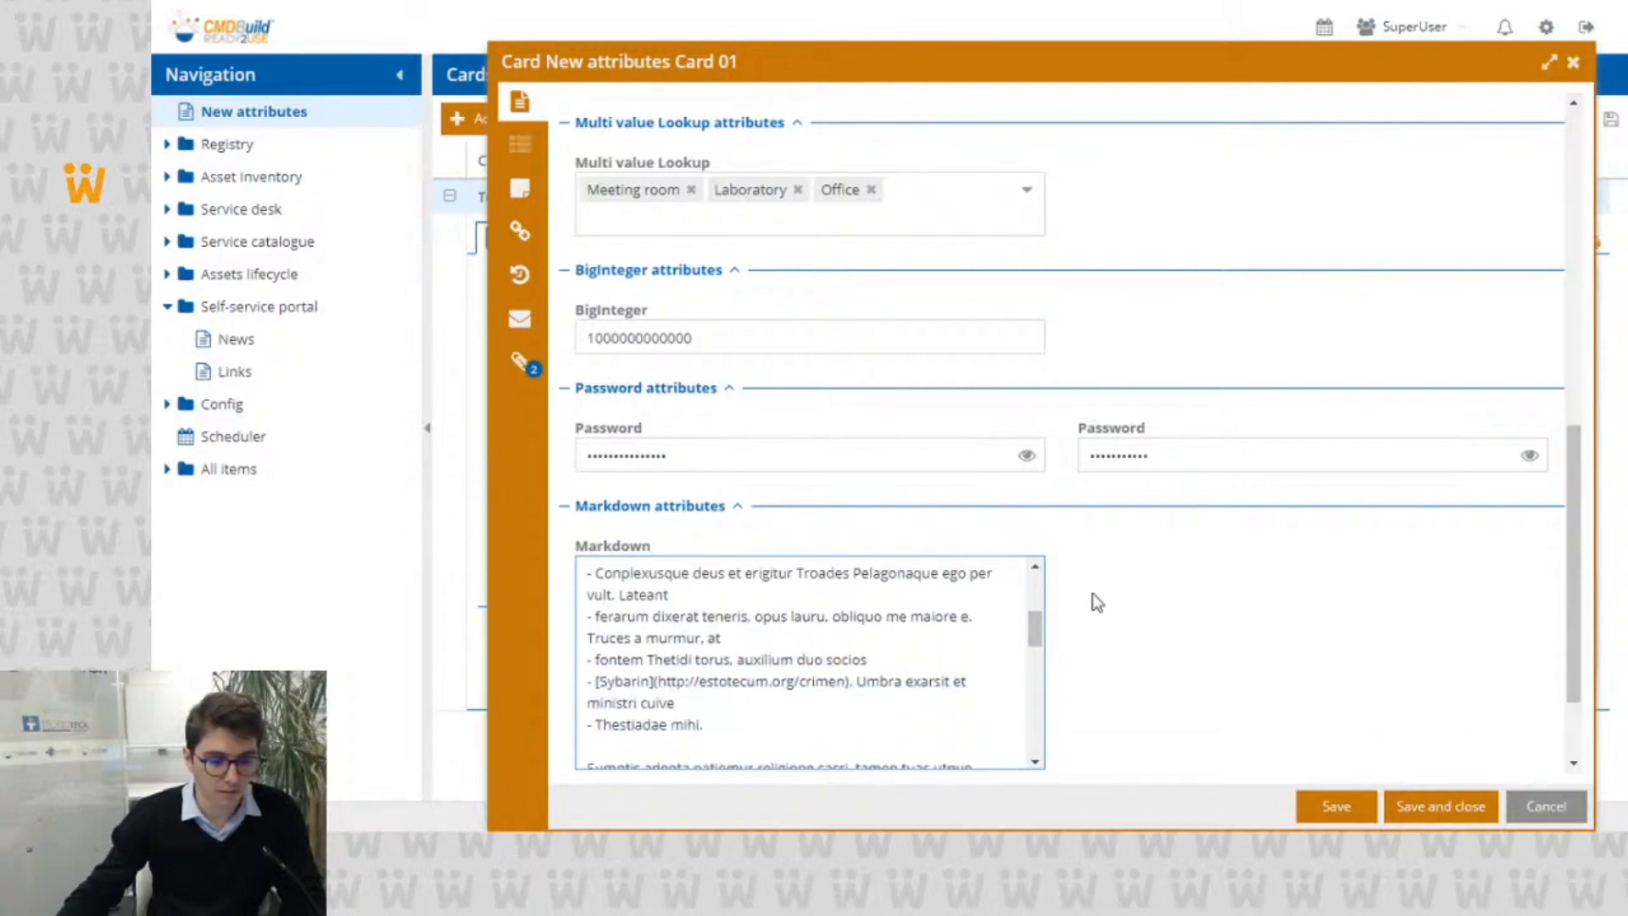
scroll(1092, 594, down, 2)
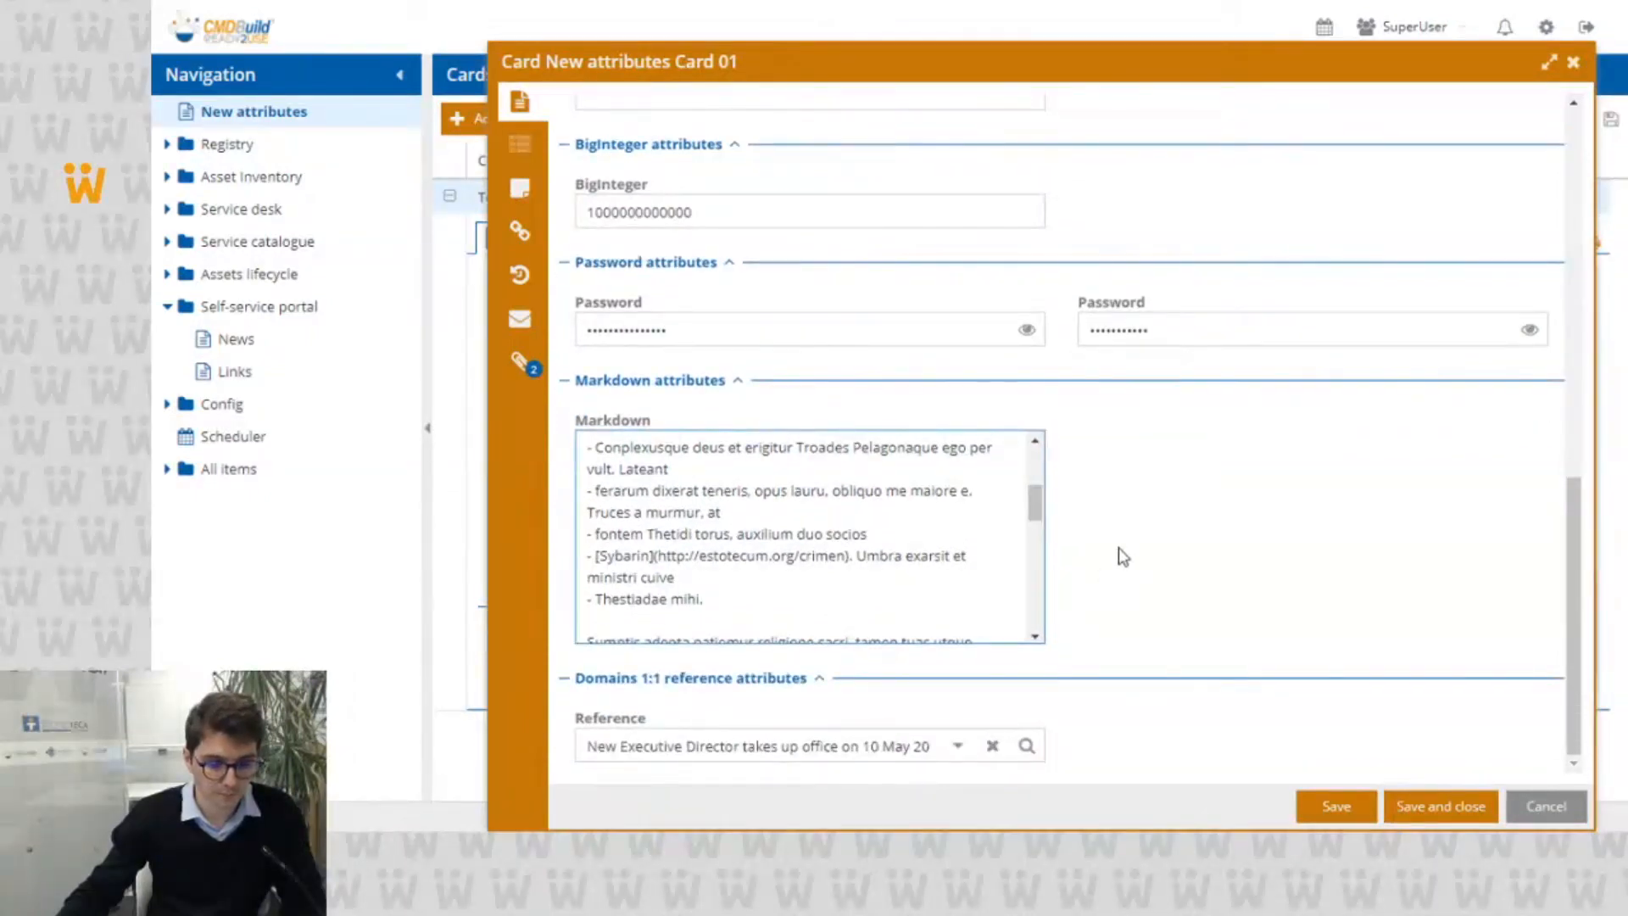
Step: Set the Reference attribute to "Company closed 13-23 August 2021 [07/05/2021]"
click(958, 746)
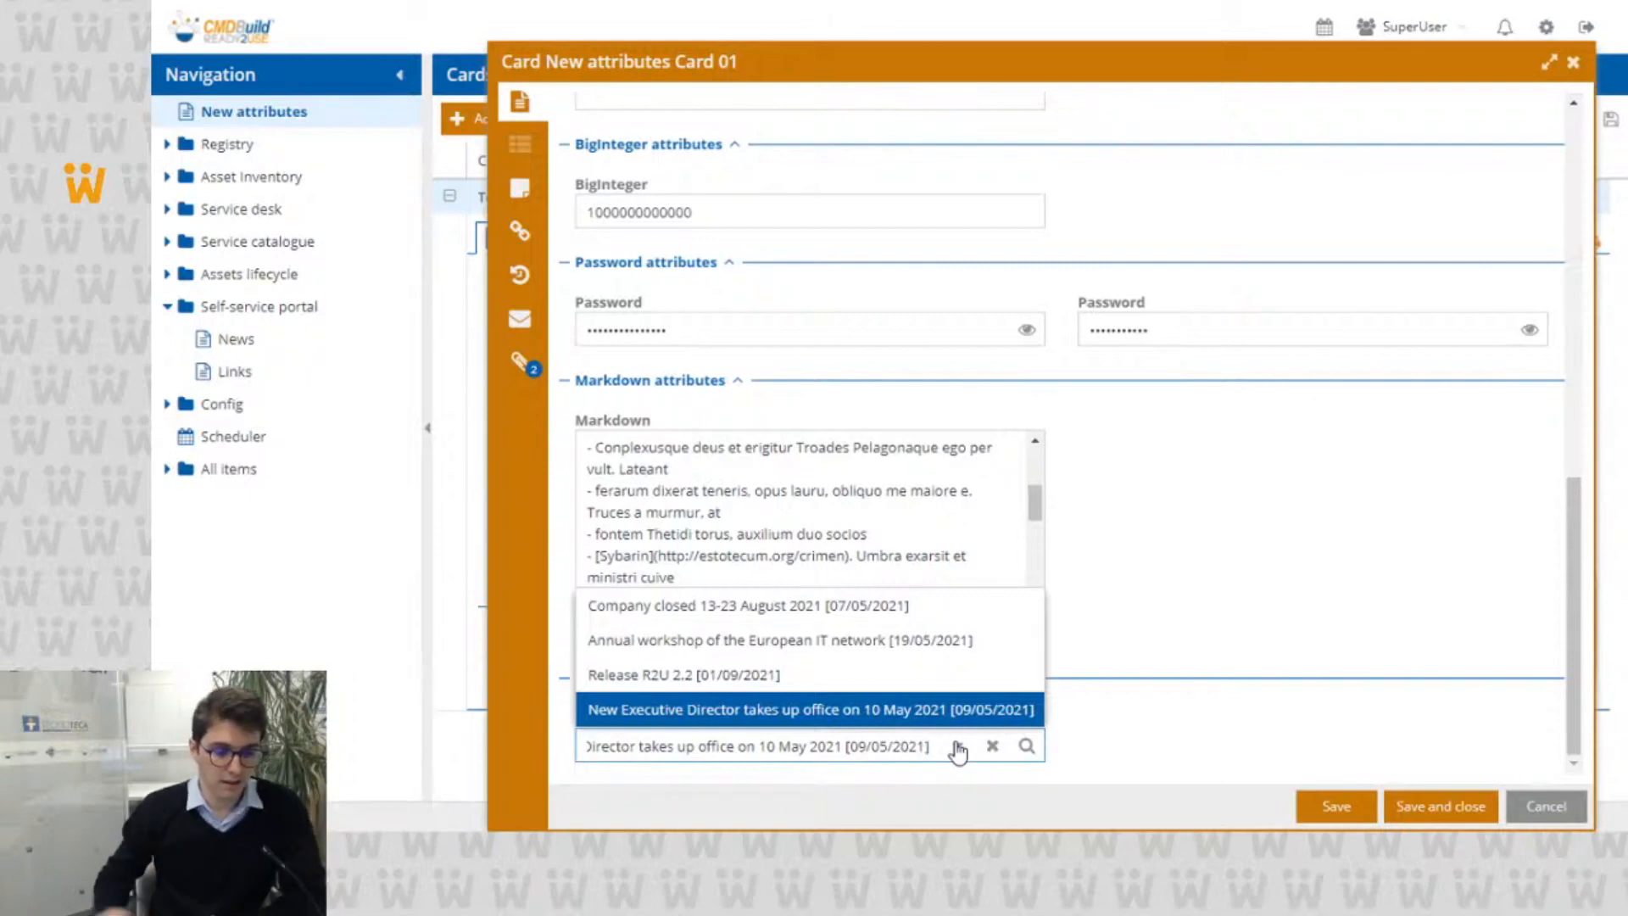
click(882, 605)
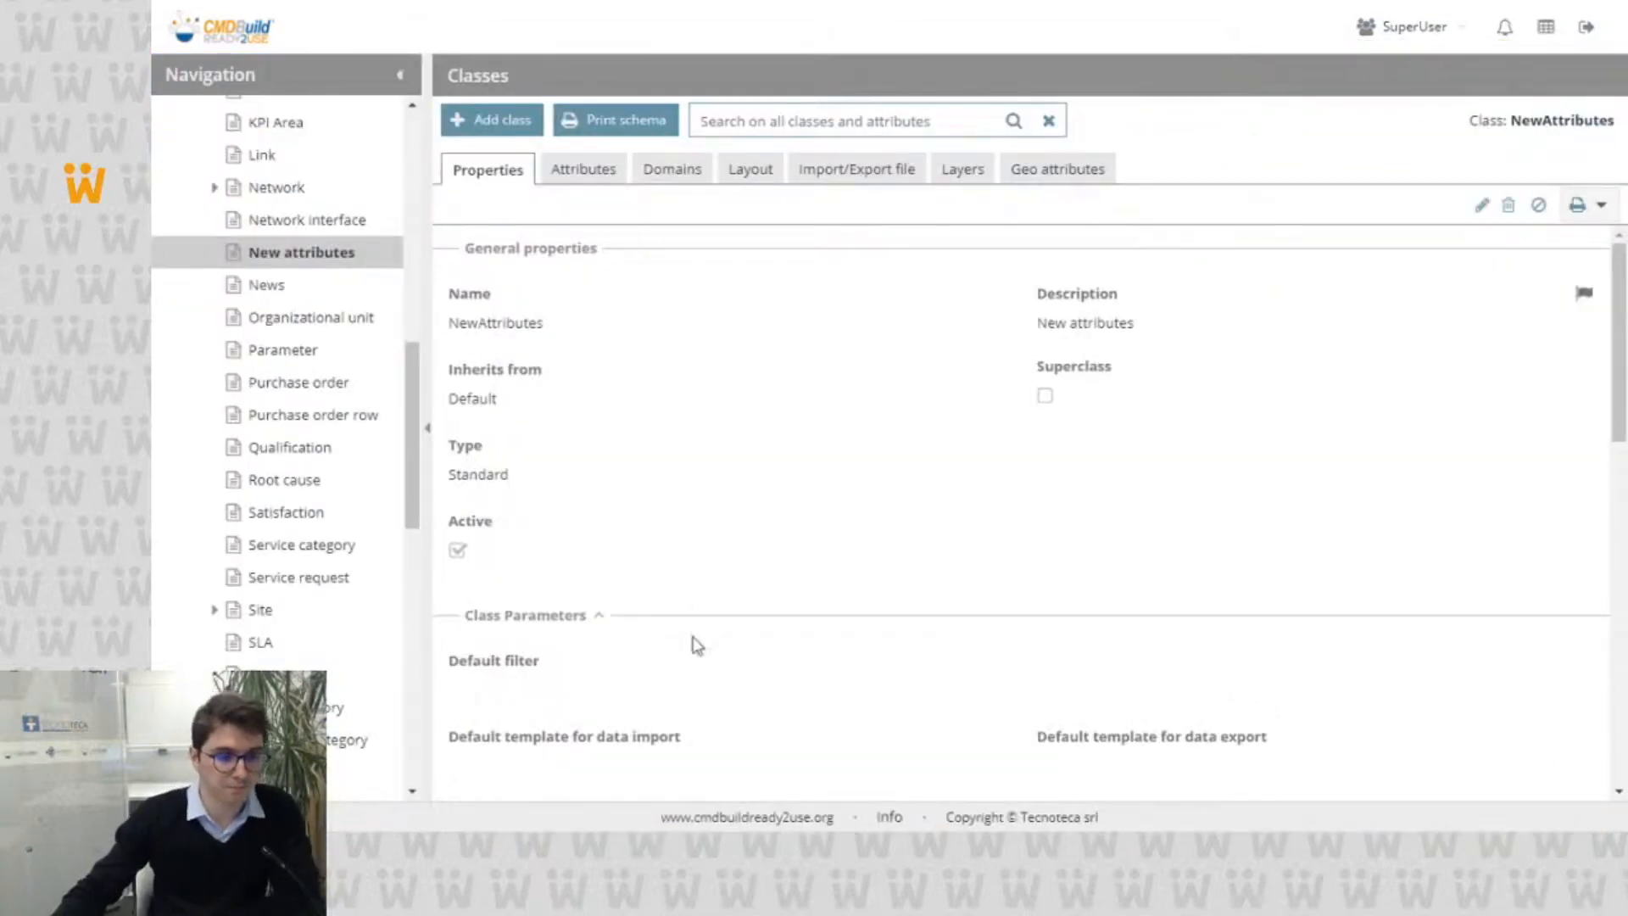
Step: Review the Link attribute's definition in the New attributes class, switching Show label off and on again, and close it without saving
click(606, 176)
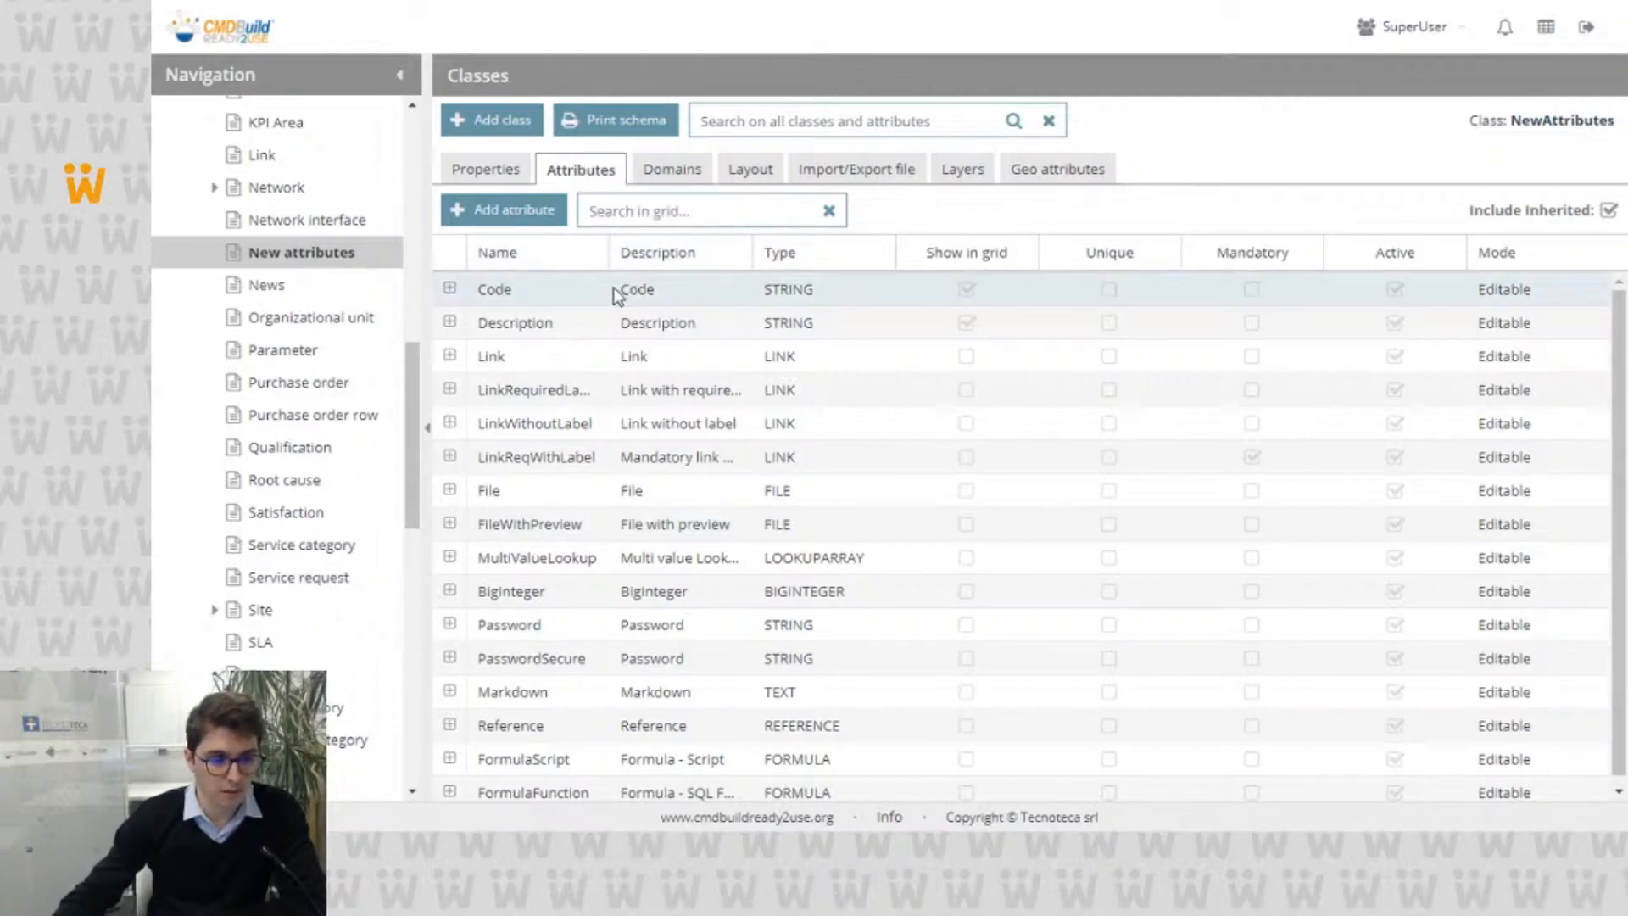
double_click(617, 355)
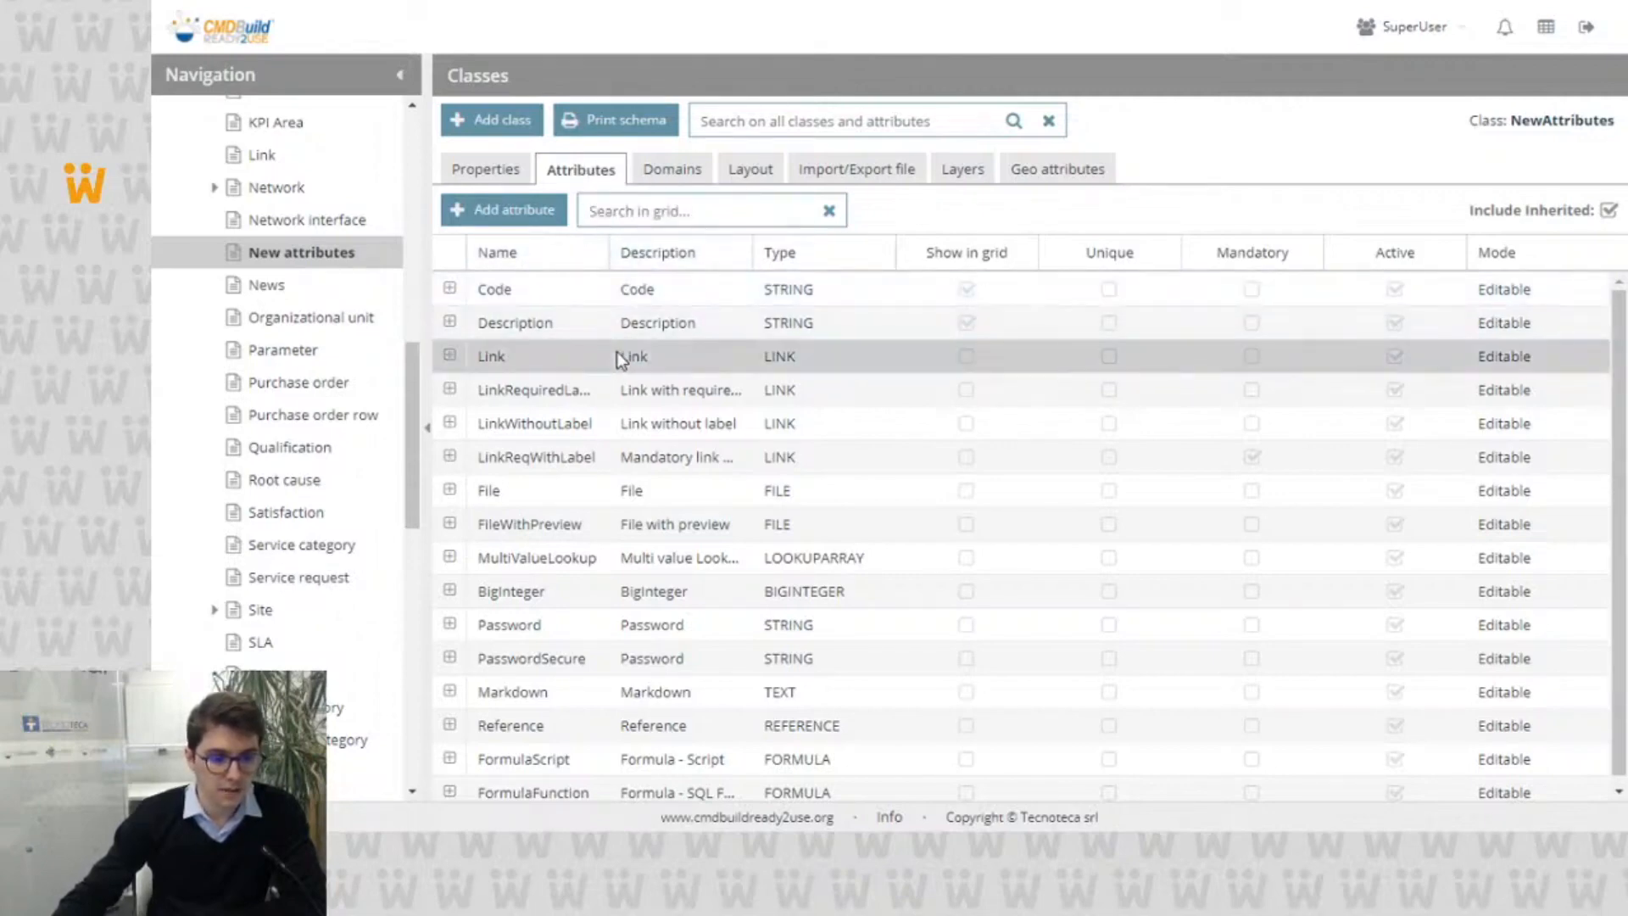
scroll(646, 349, down, 3)
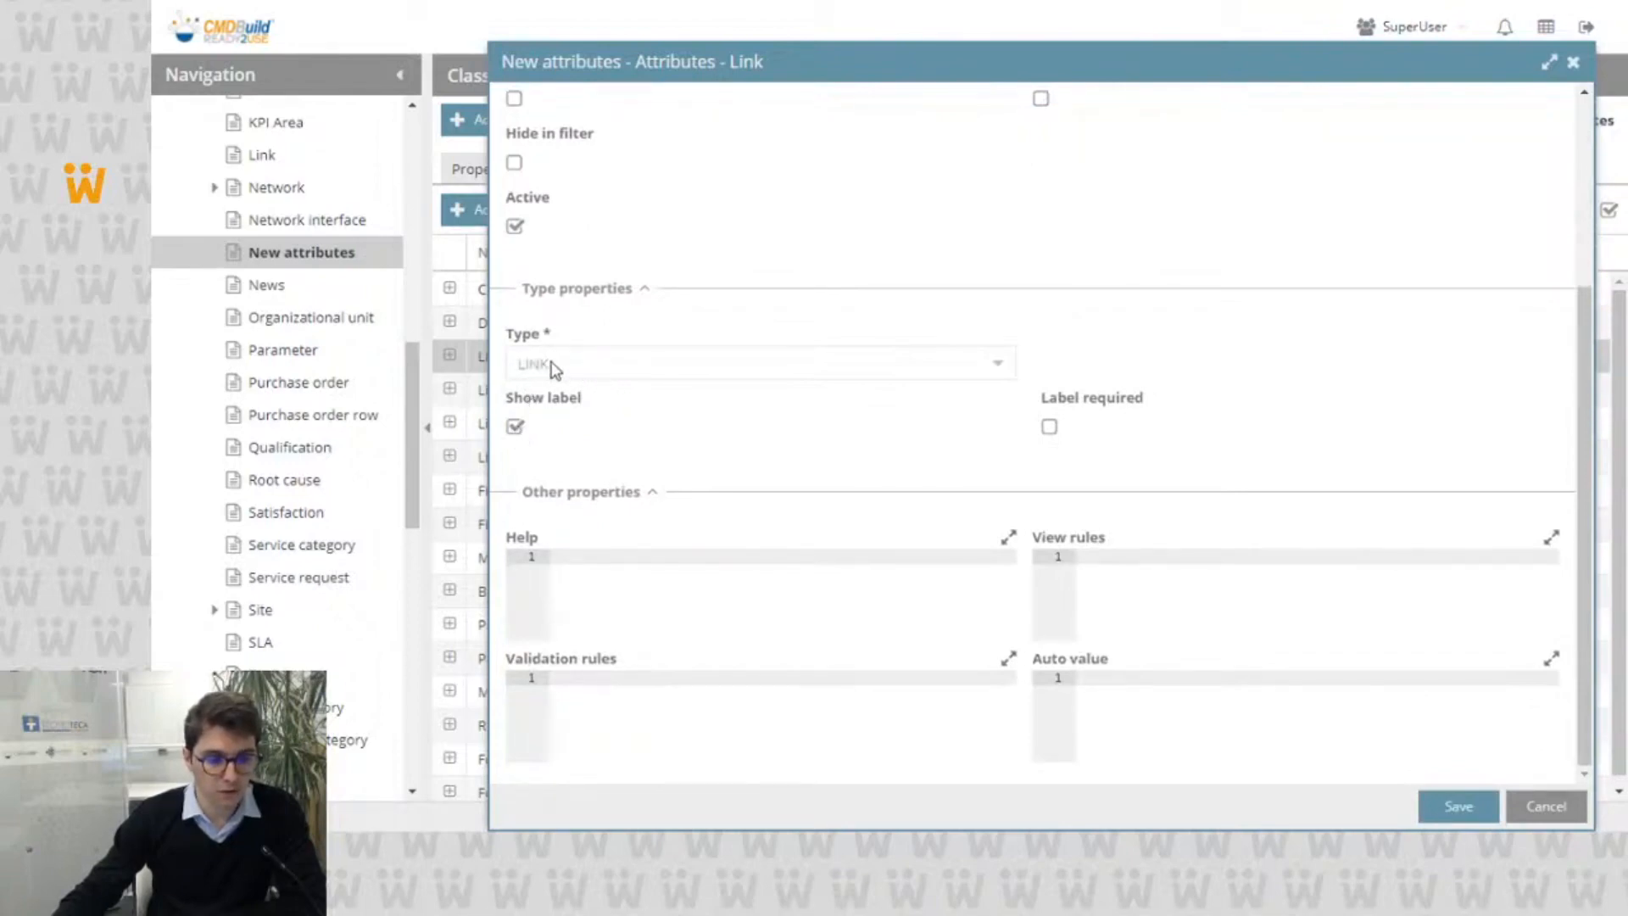
click(514, 428)
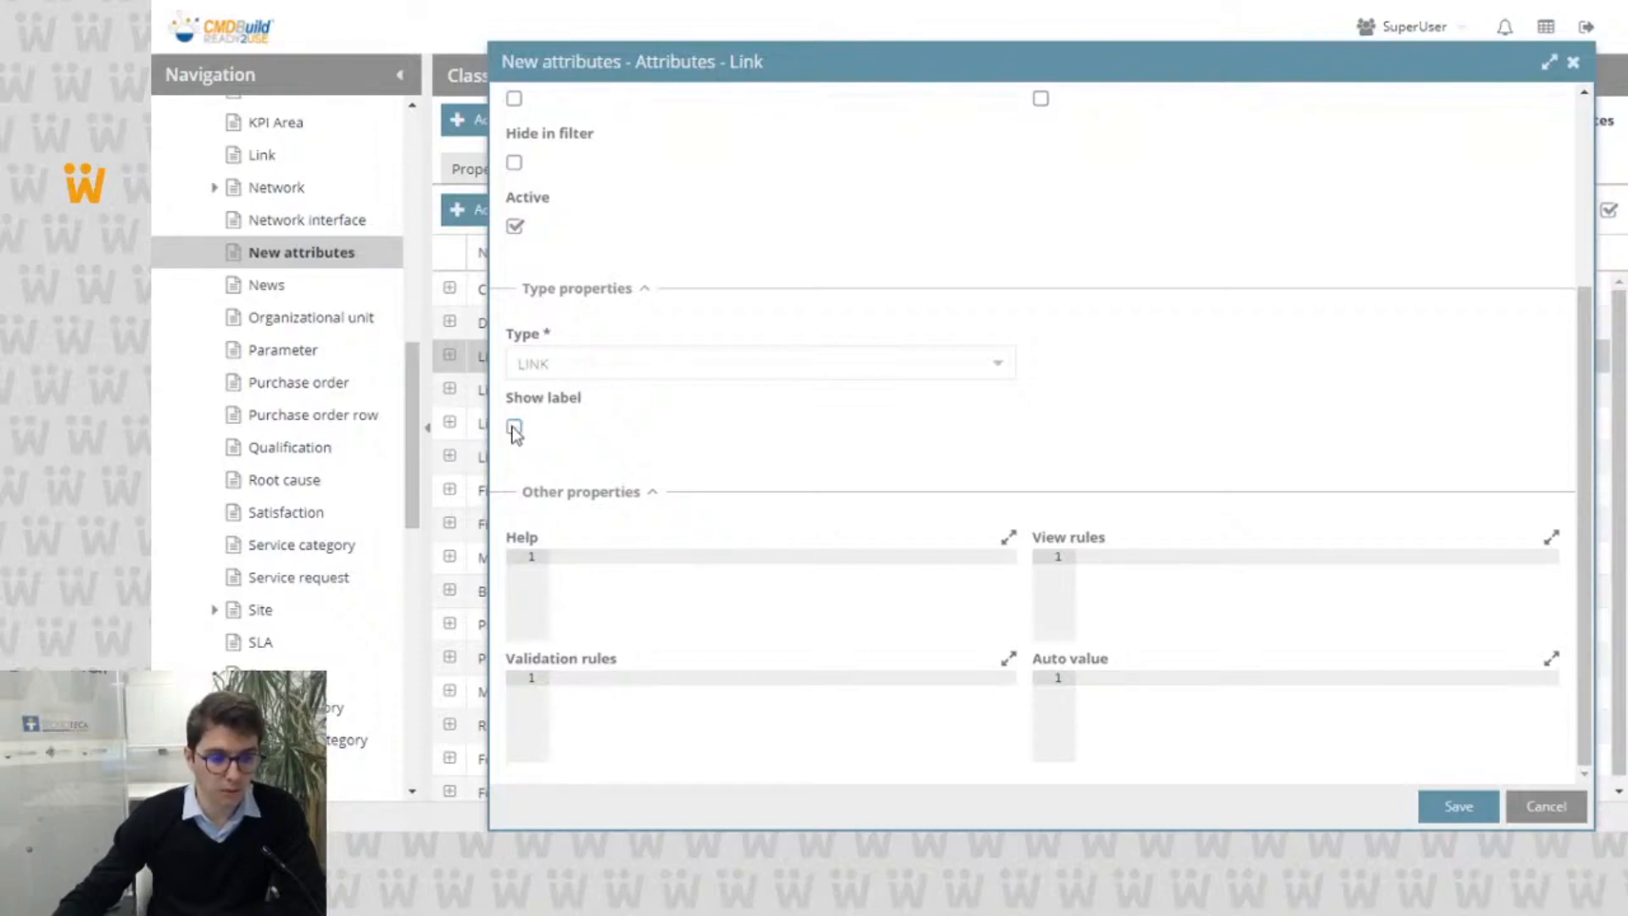
click(514, 427)
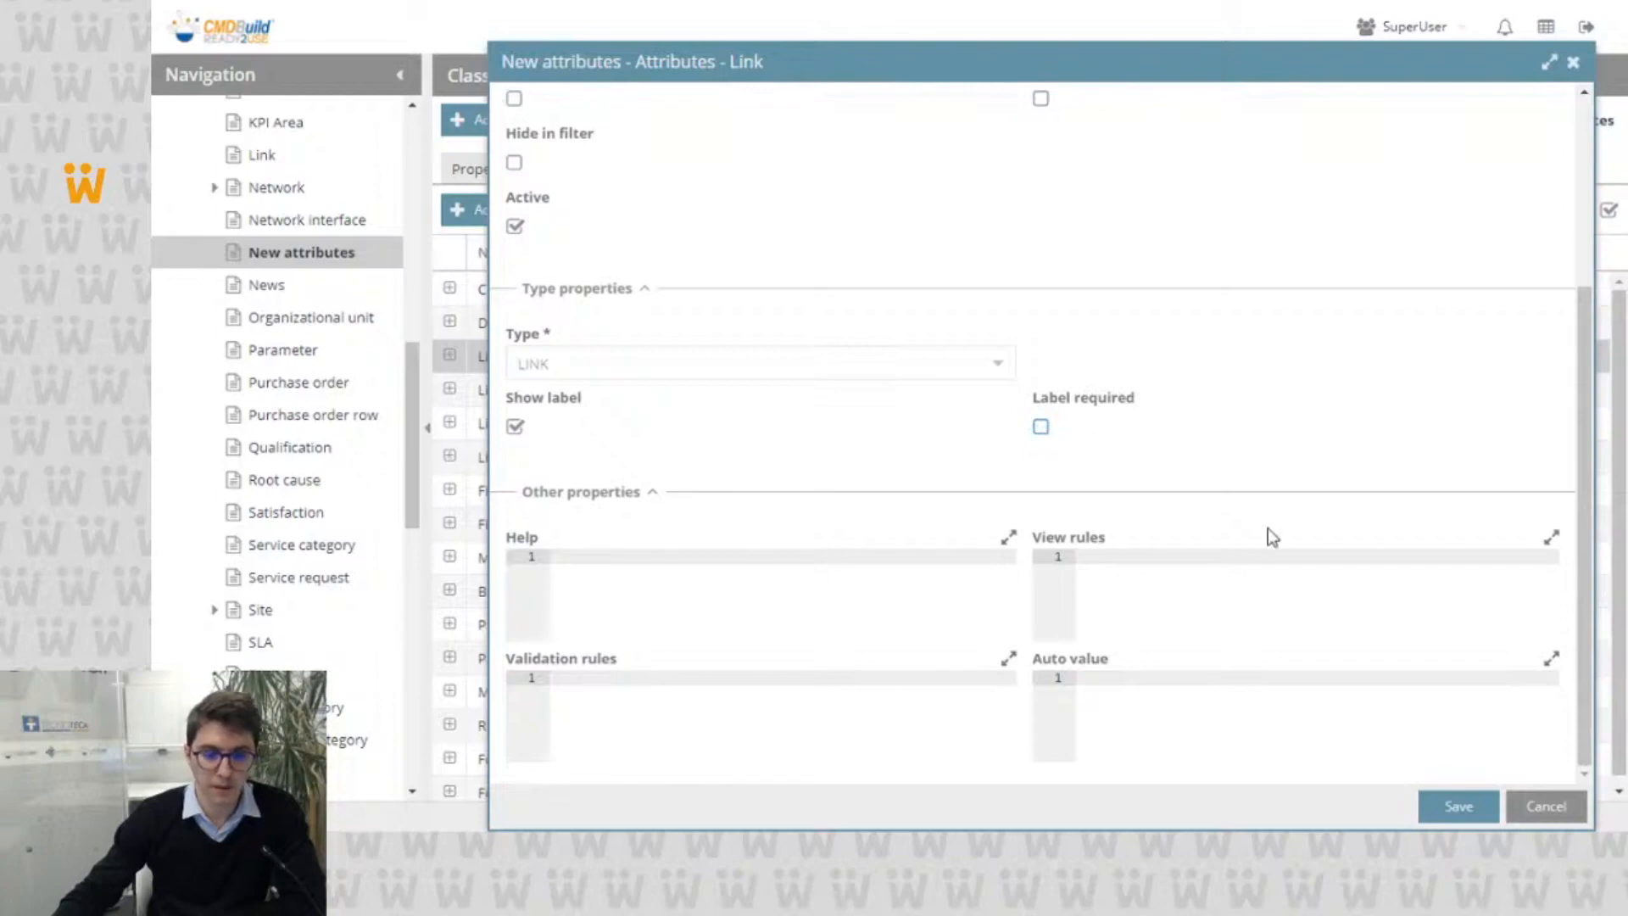
click(1531, 814)
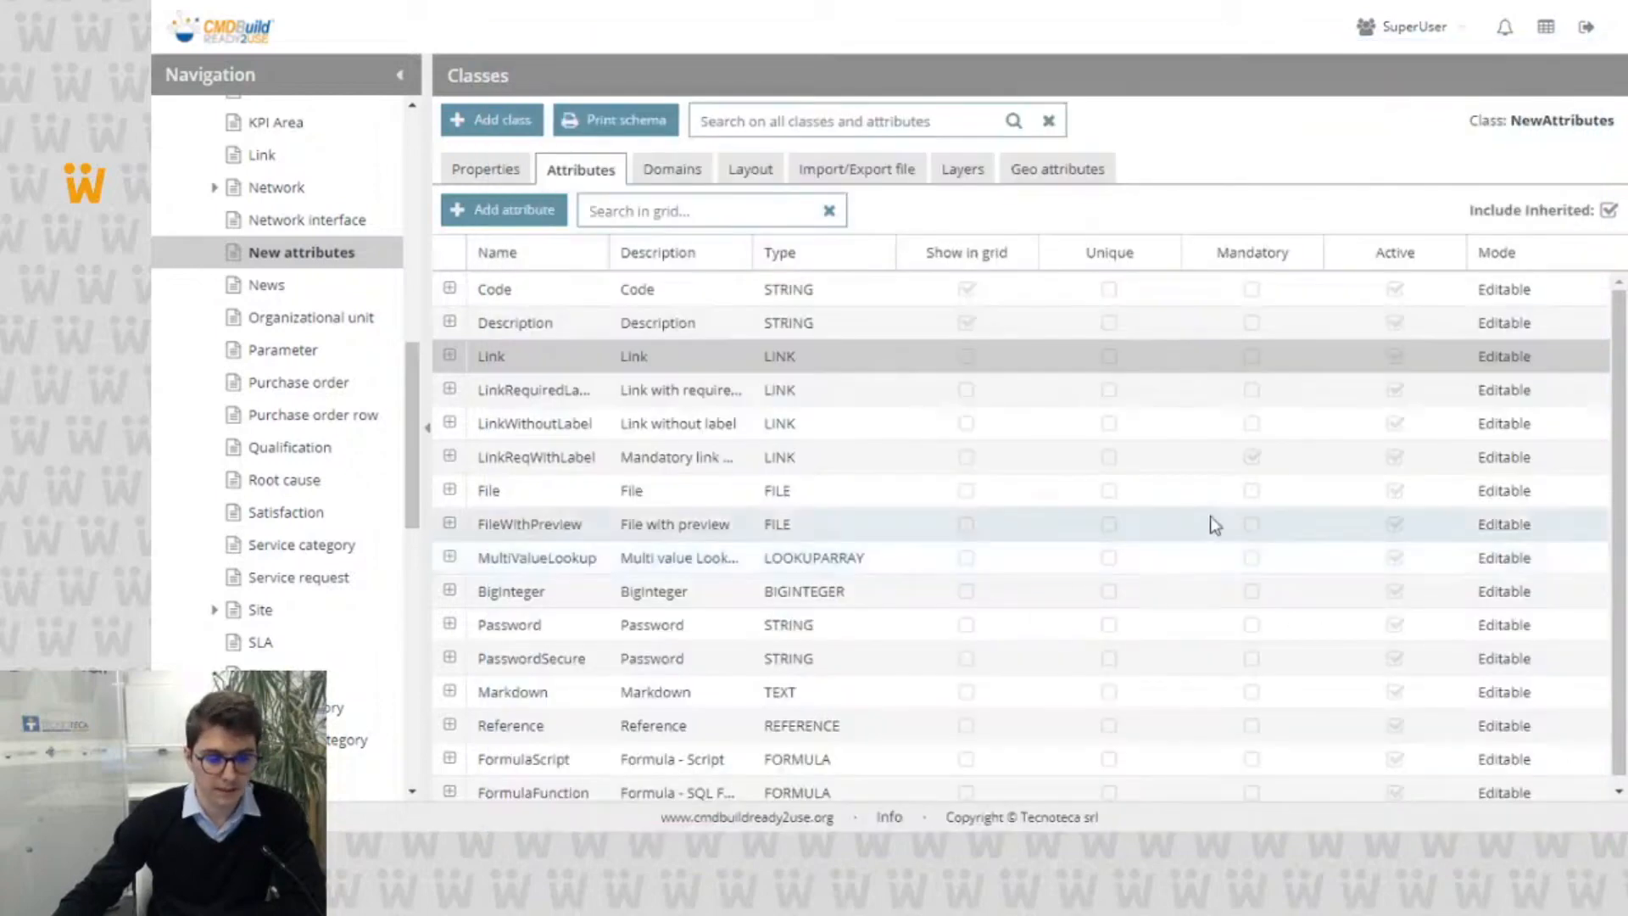
Step: Inspect the File attribute's DMS category and Show preview settings, switching the preview on and off again, and close without saving
double_click(927, 489)
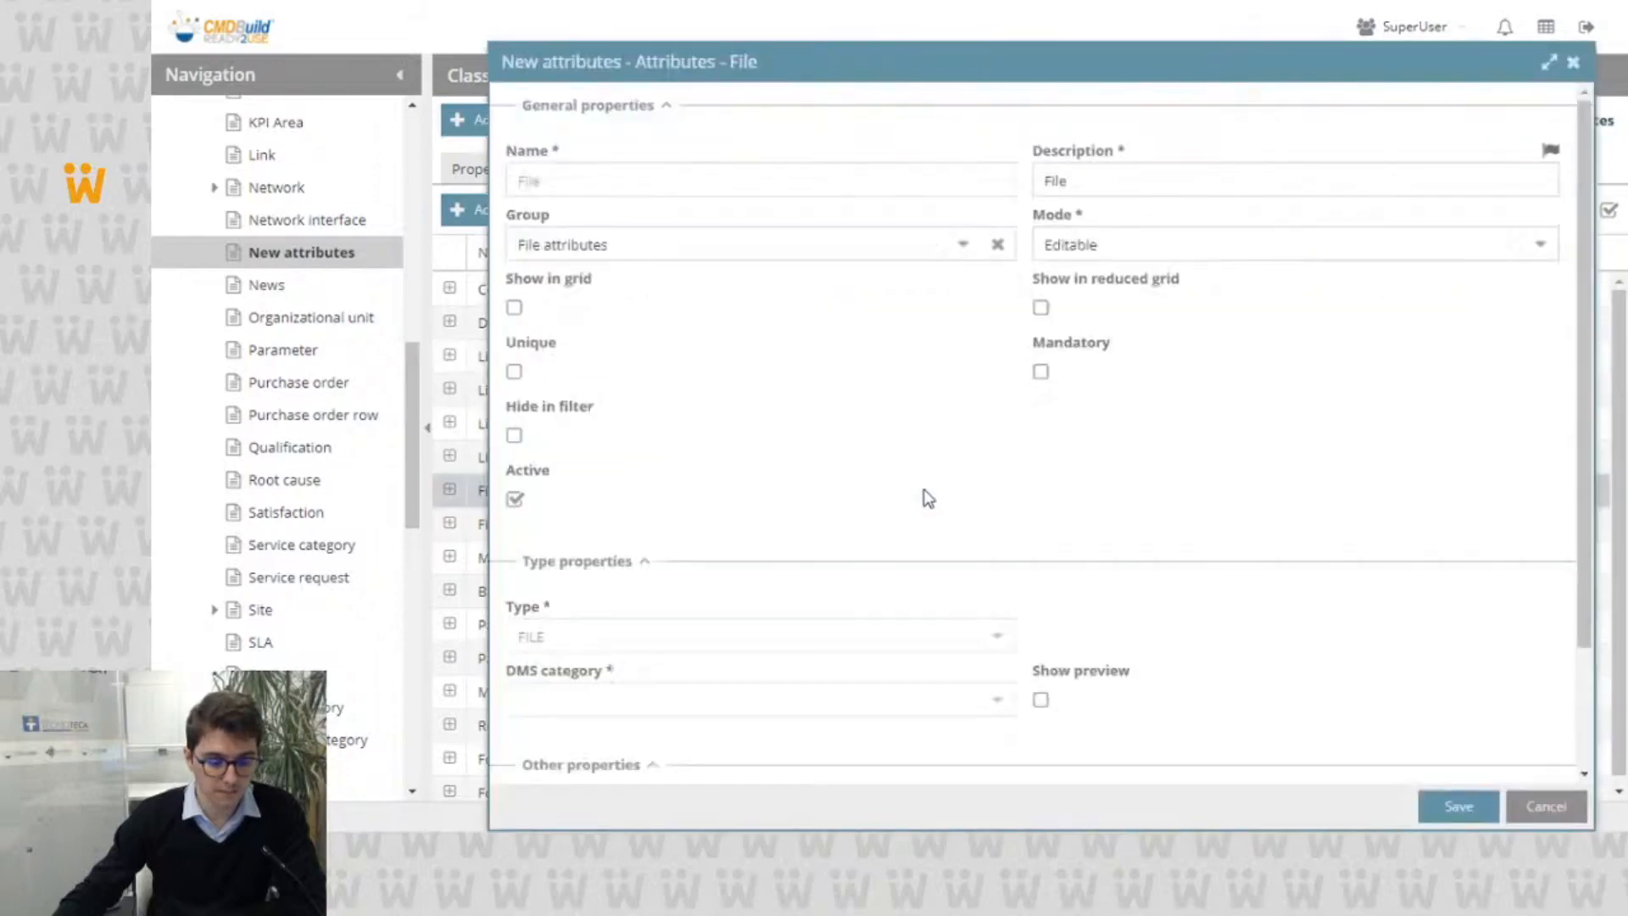
scroll(936, 488, down, 2)
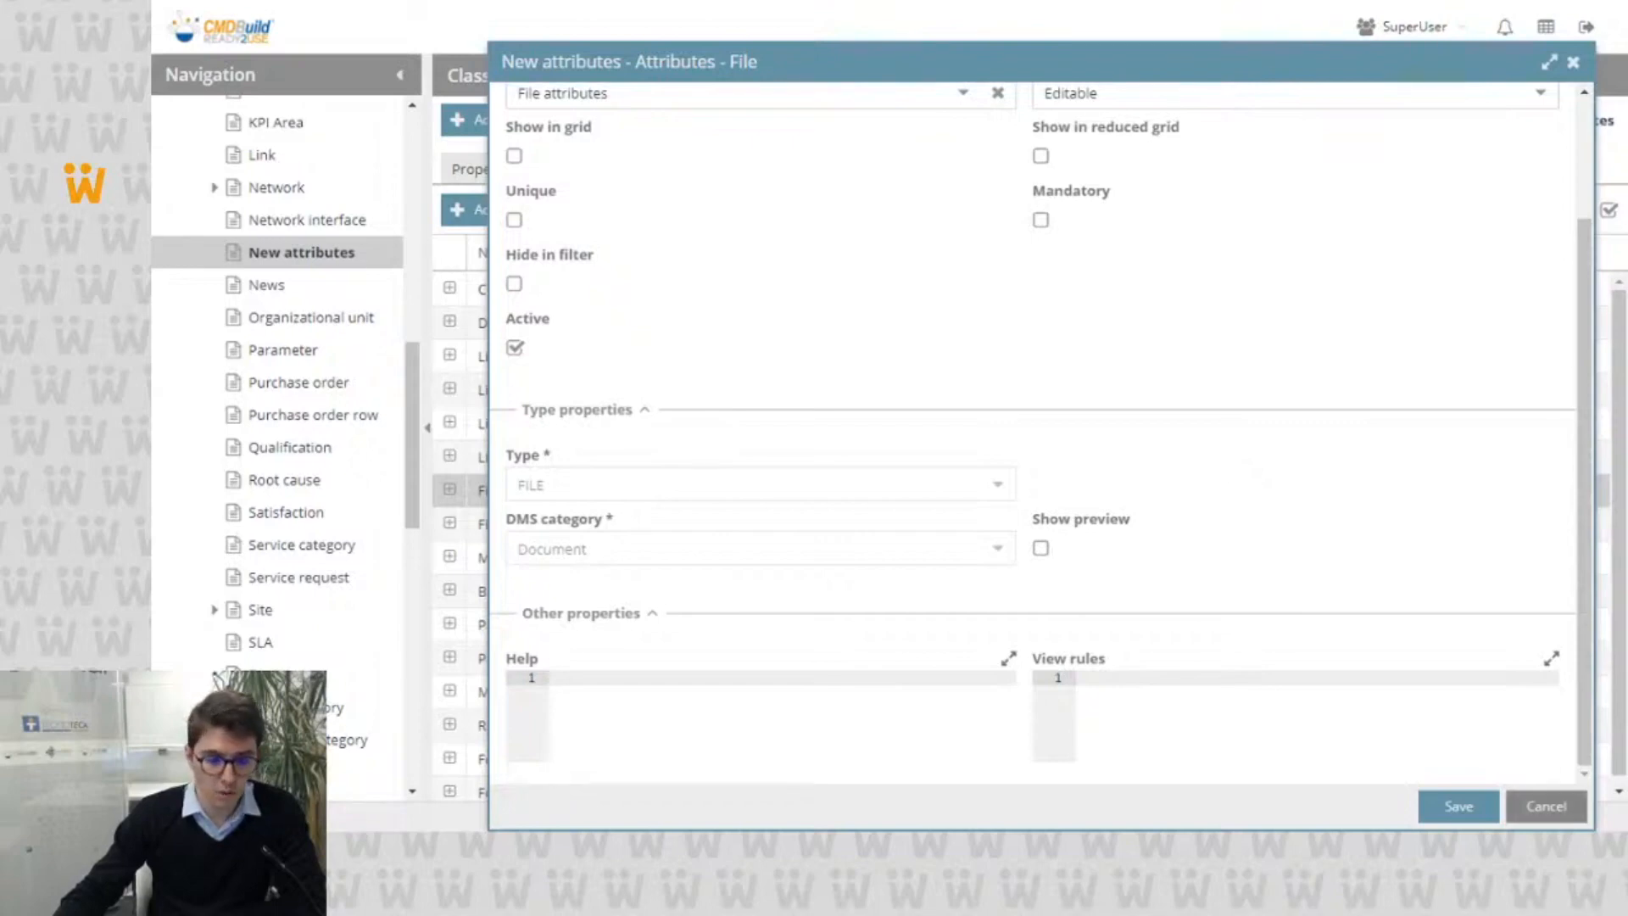
click(1040, 550)
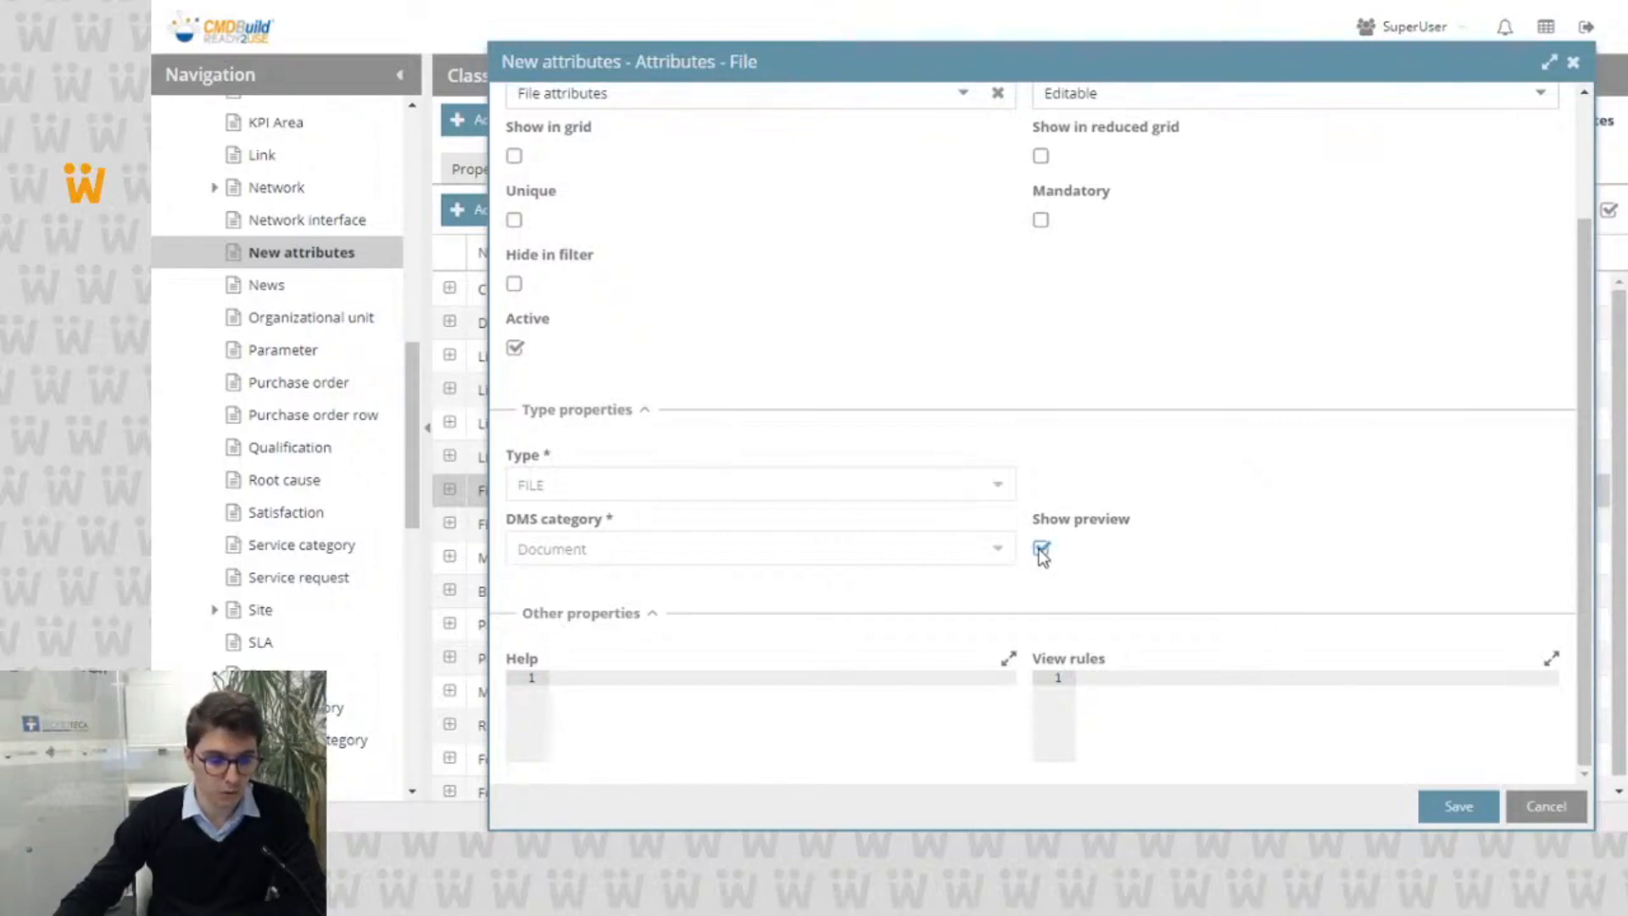
click(1041, 550)
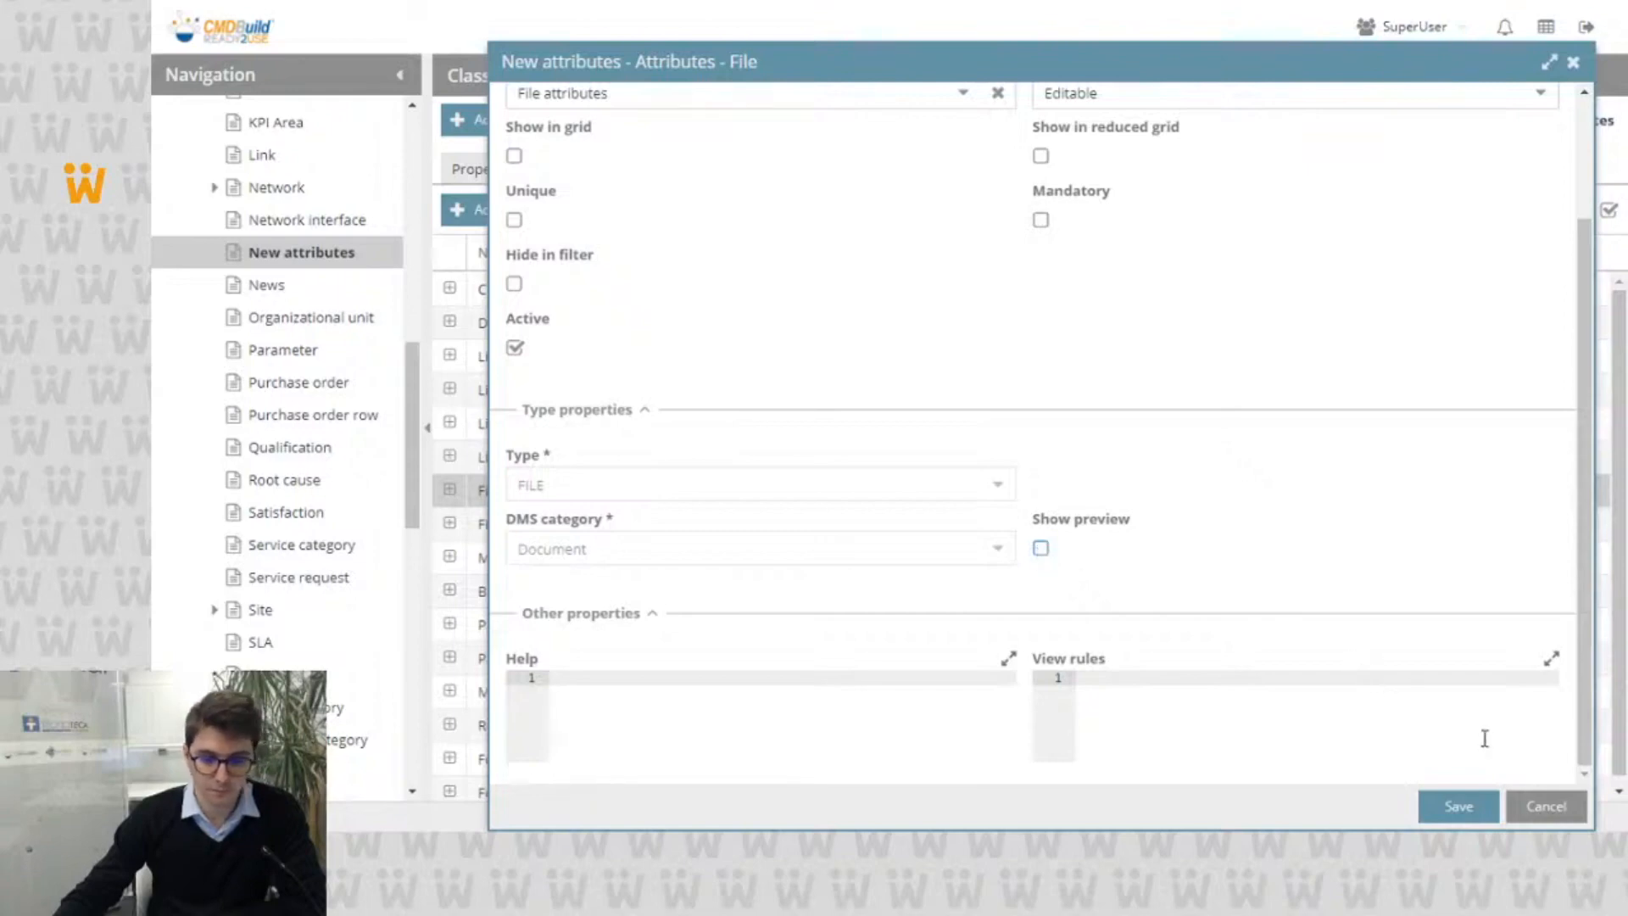
click(1533, 803)
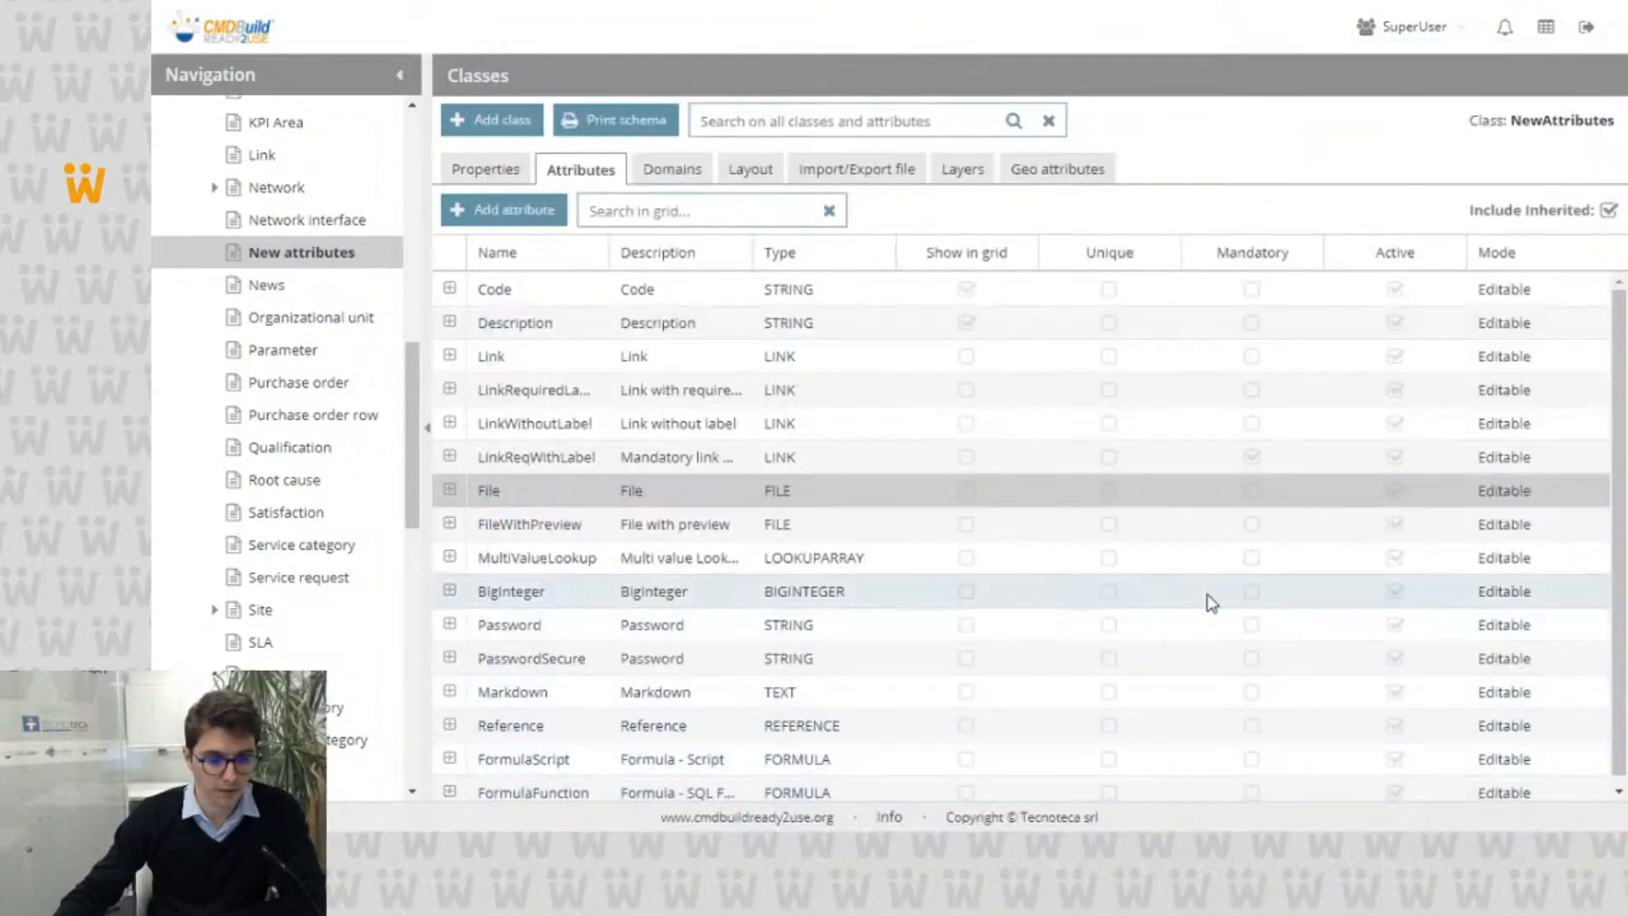
Step: Examine the MultiValueLookup attribute's type, Lookup and Filter properties, and close its definition without saving
double_click(1009, 549)
scroll(1009, 559, down, 3)
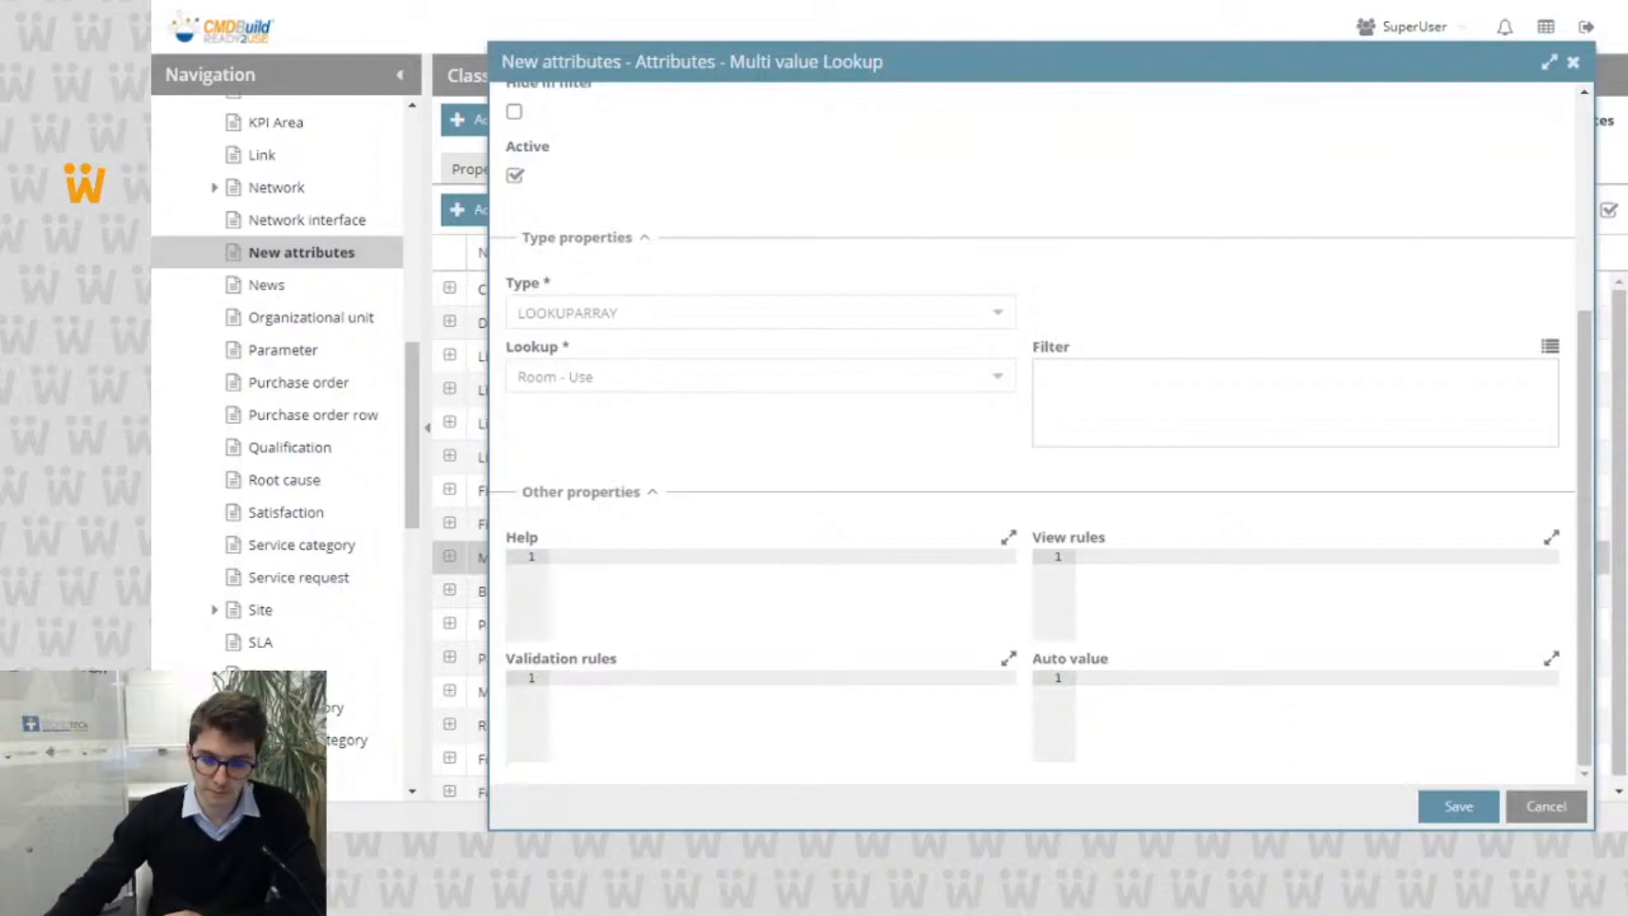
click(1540, 812)
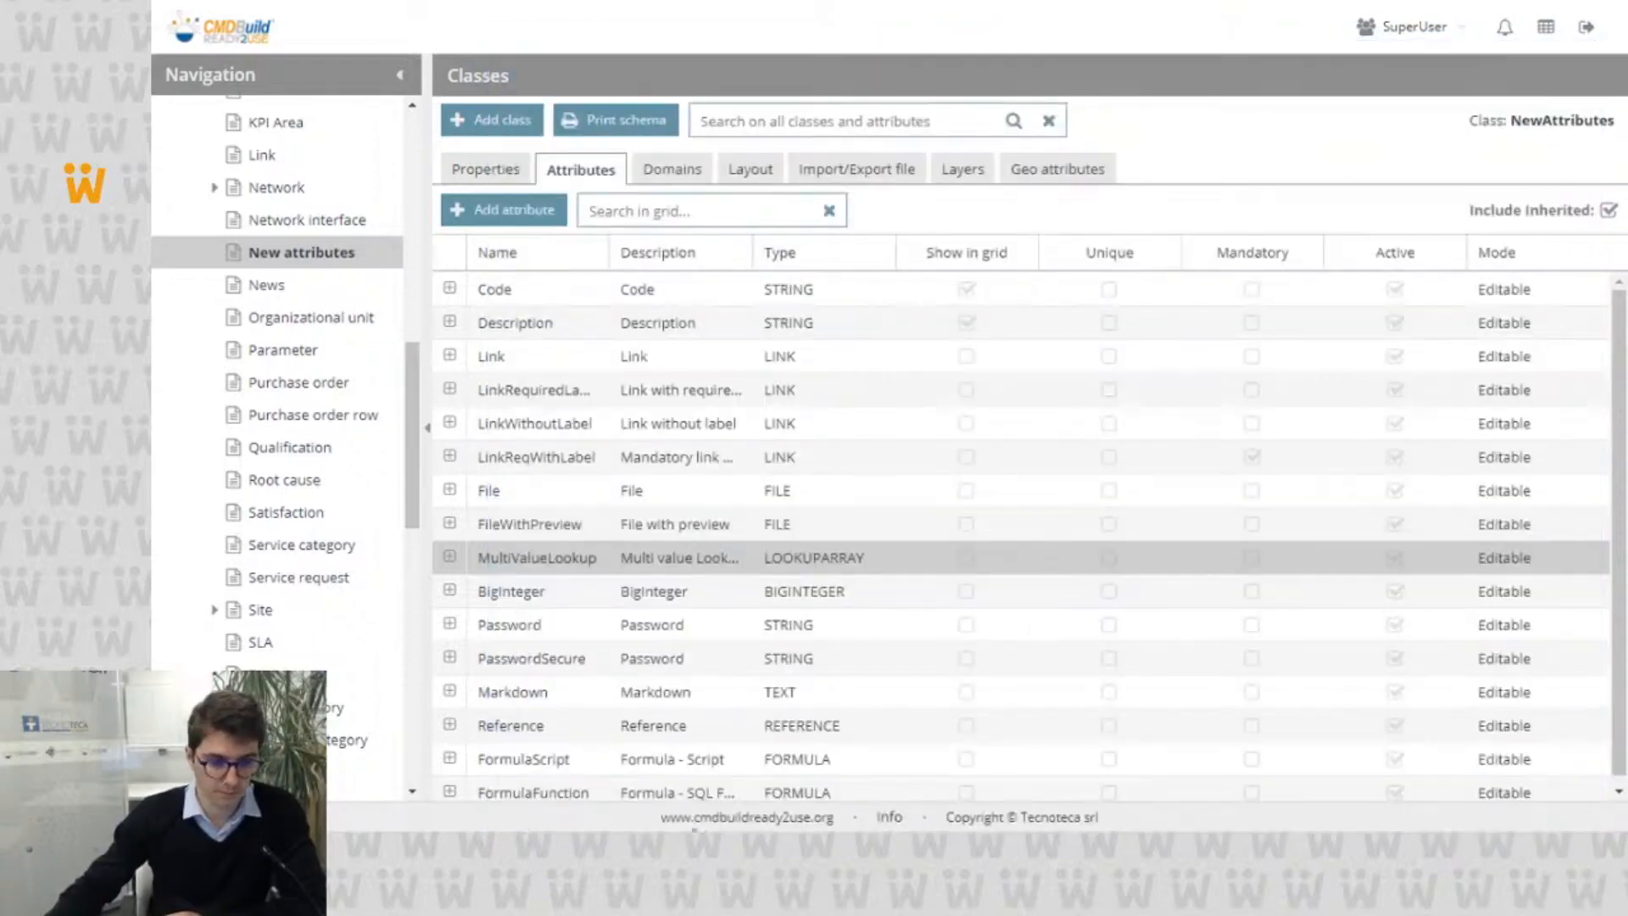
Step: Examine the BigInteger attribute's unit of measure and thousands separator properties, and close its definition without saving
click(714, 567)
double_click(714, 566)
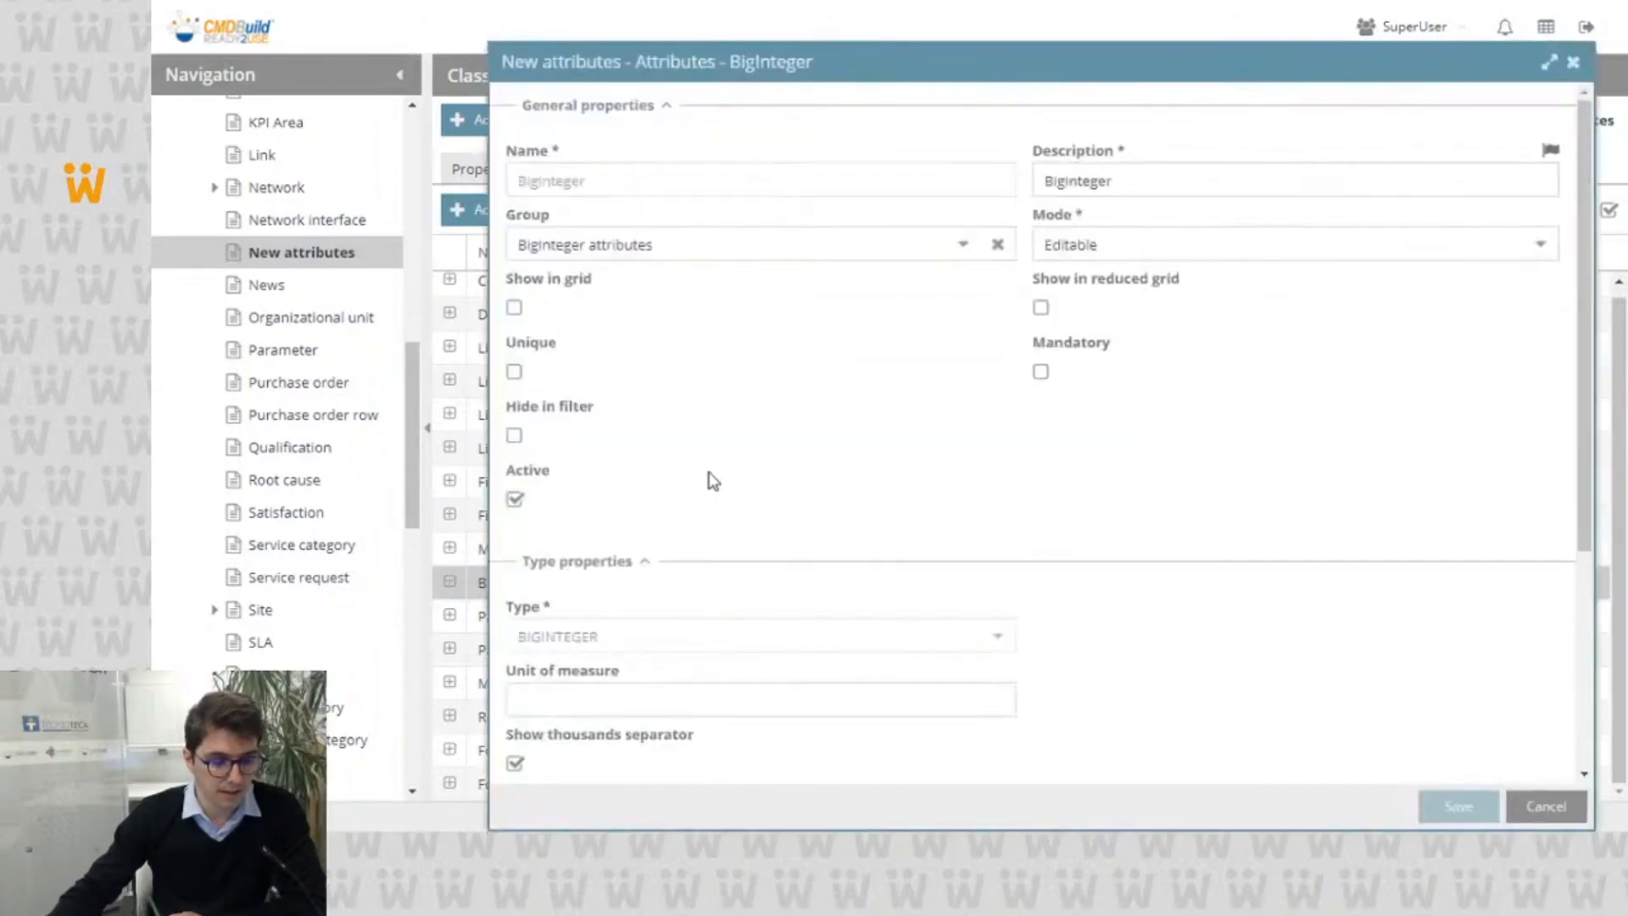
scroll(716, 476, down, 4)
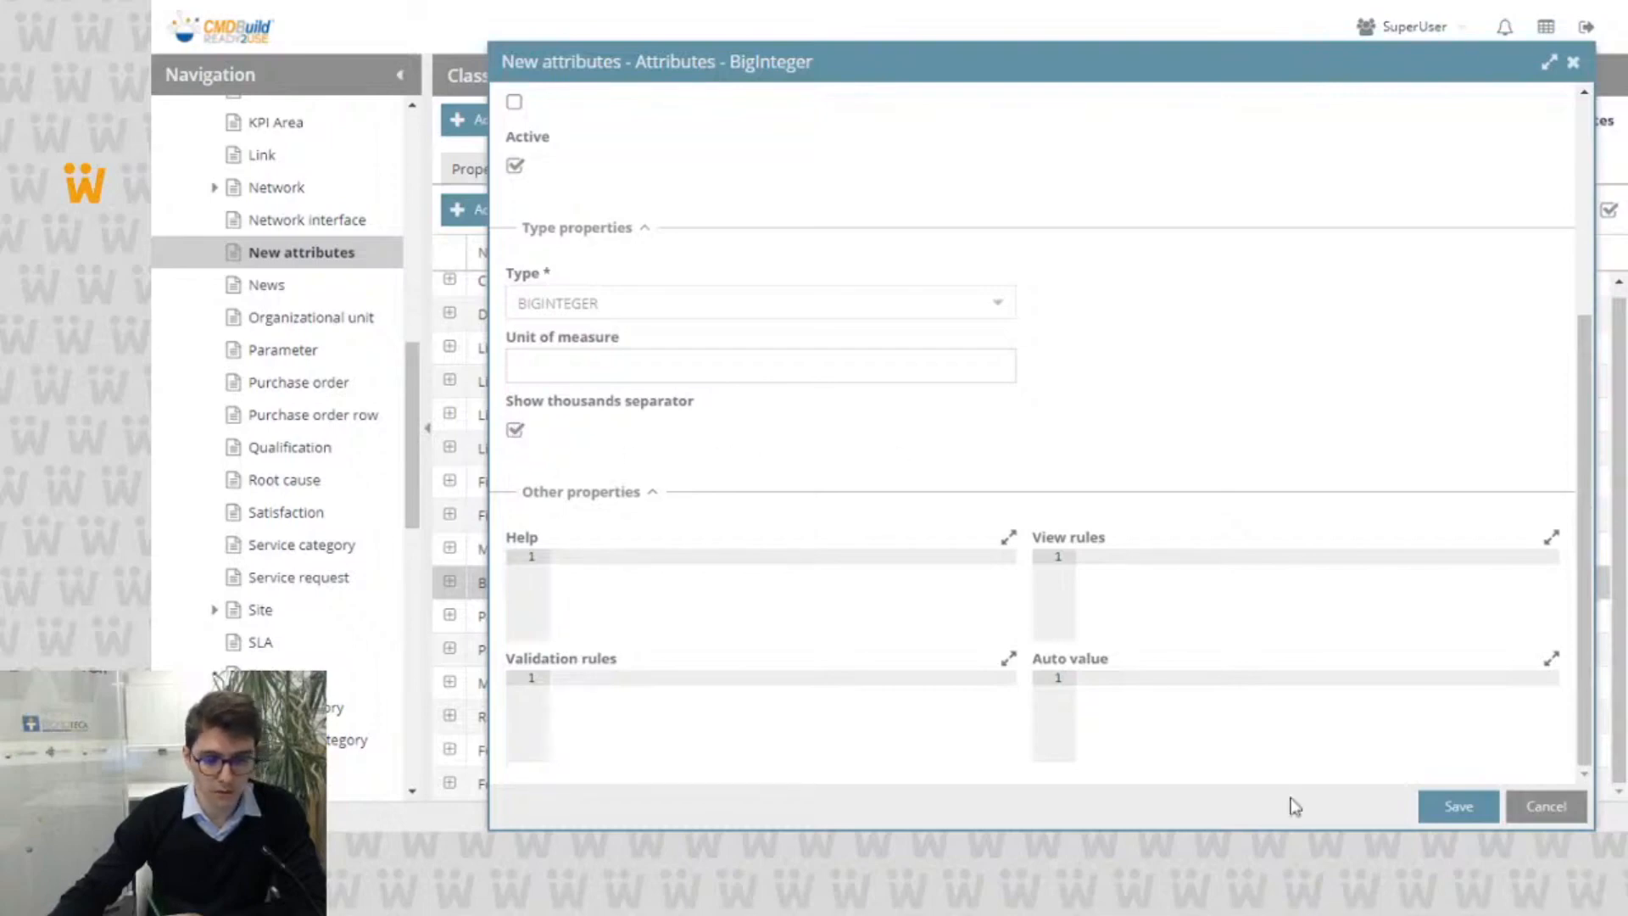
click(1546, 806)
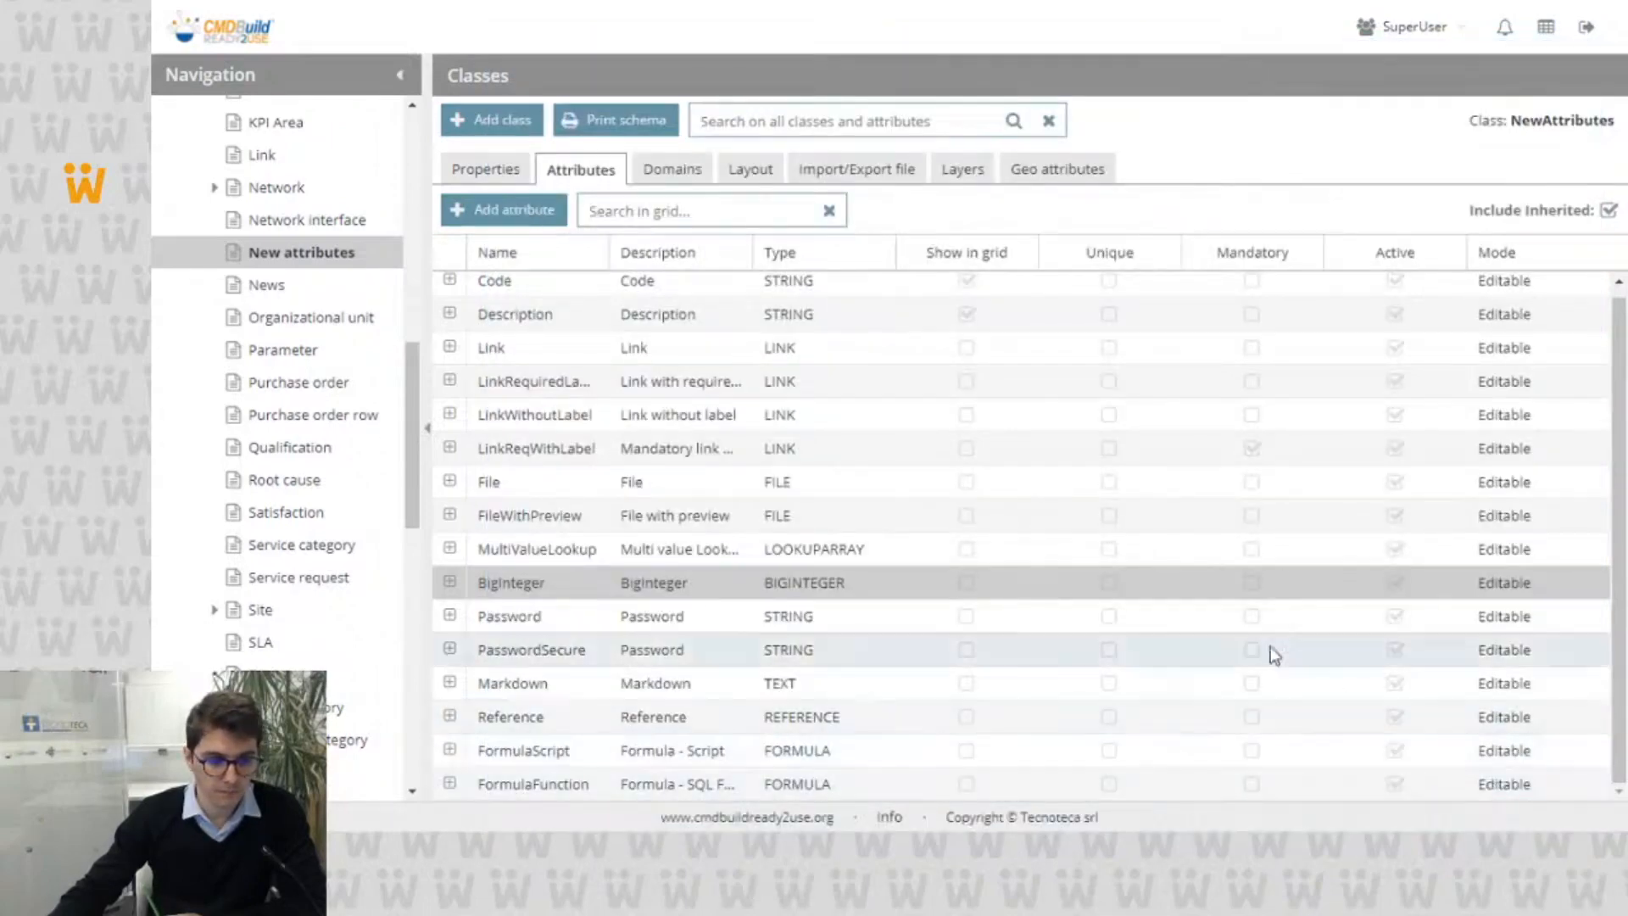
Step: Review which users the Password attribute can be shown to in its type properties, and close its definition without saving
double_click(734, 626)
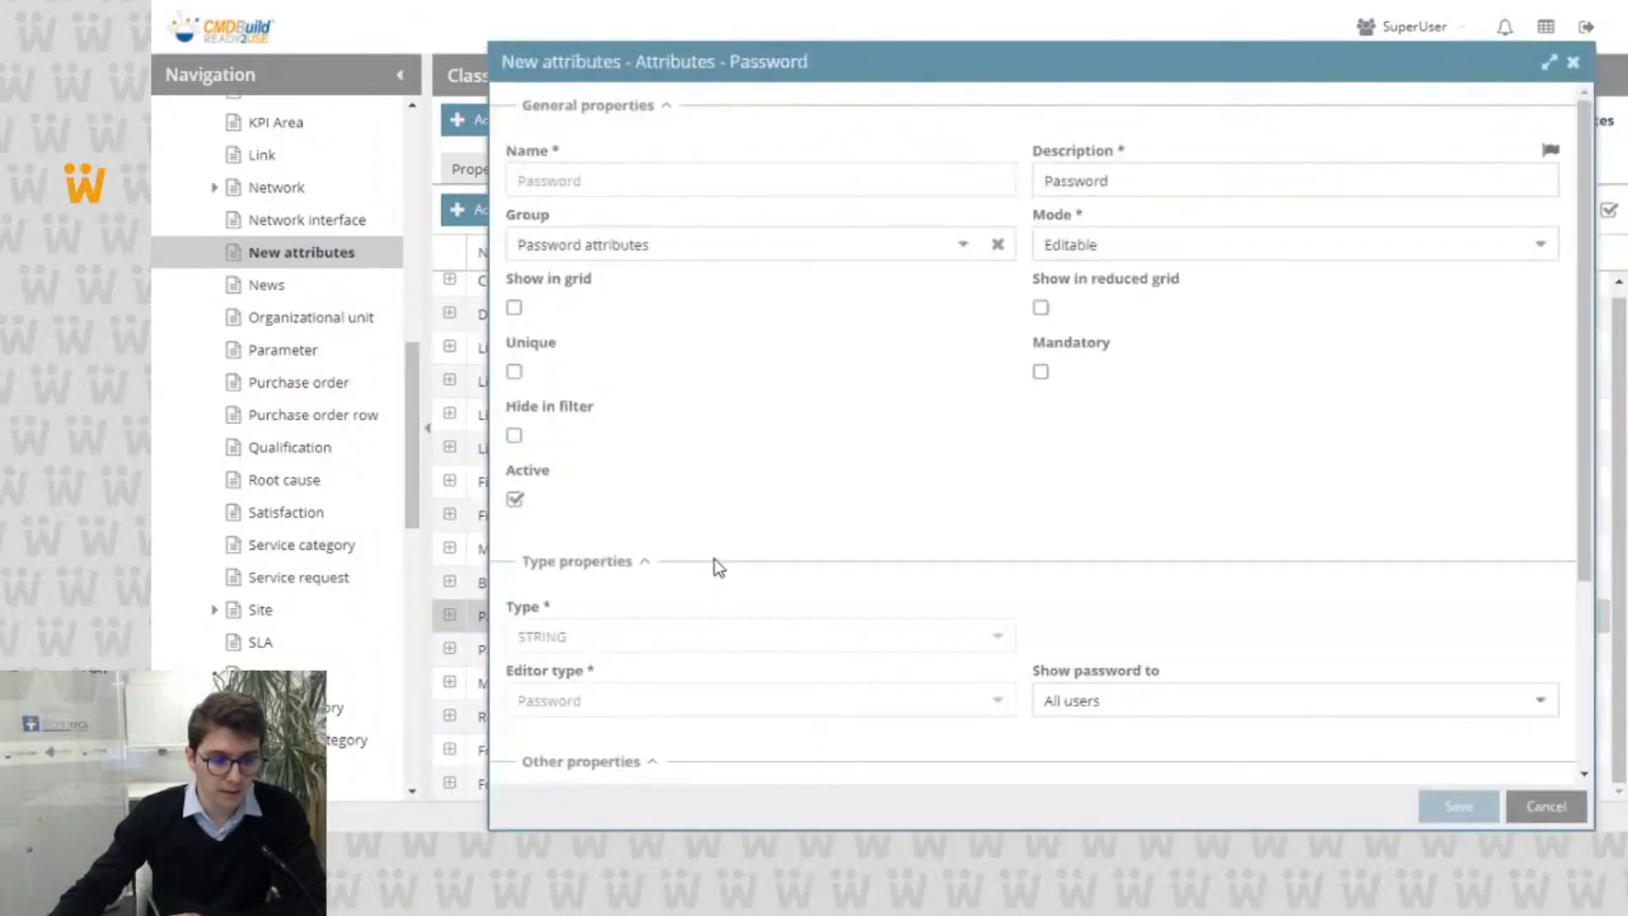
scroll(714, 558, down, 3)
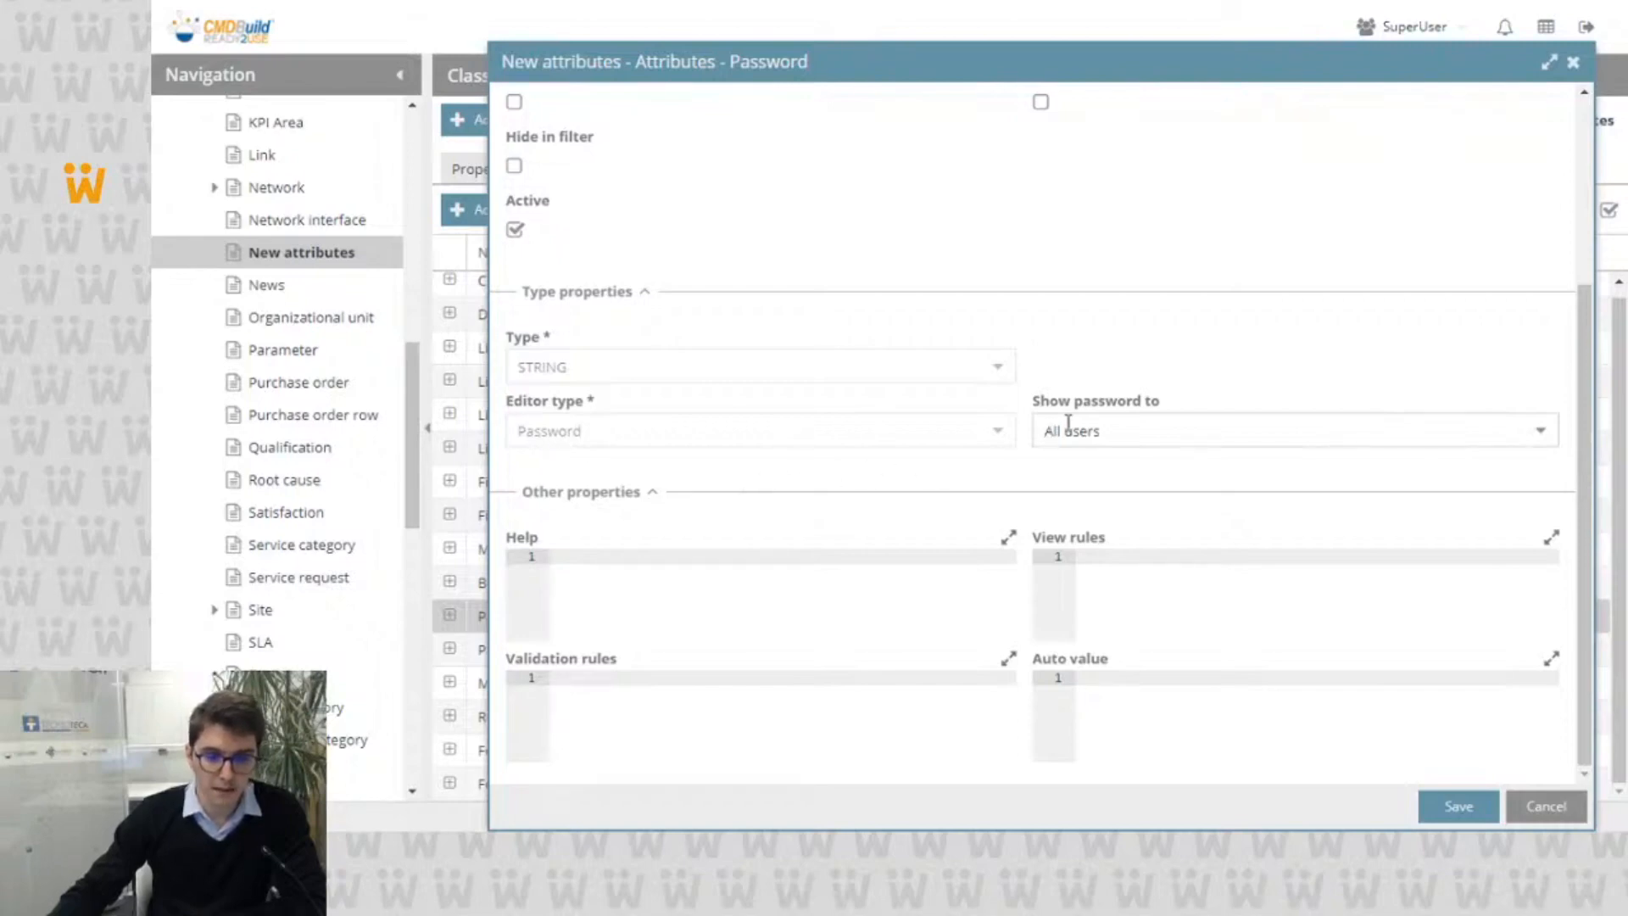
click(1540, 434)
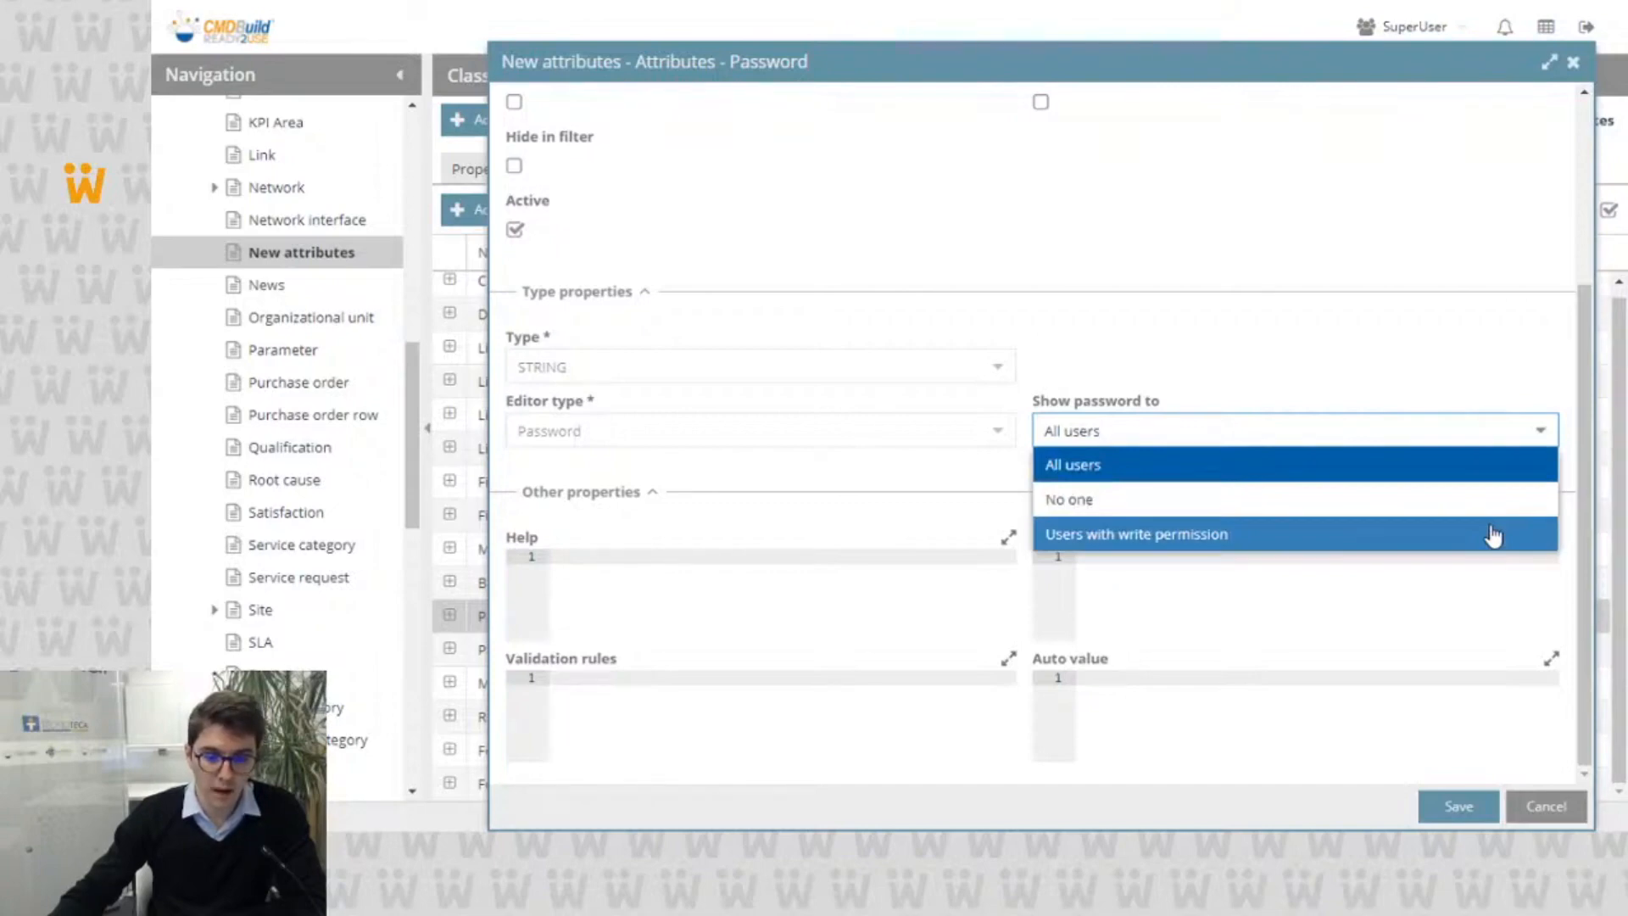
click(1478, 363)
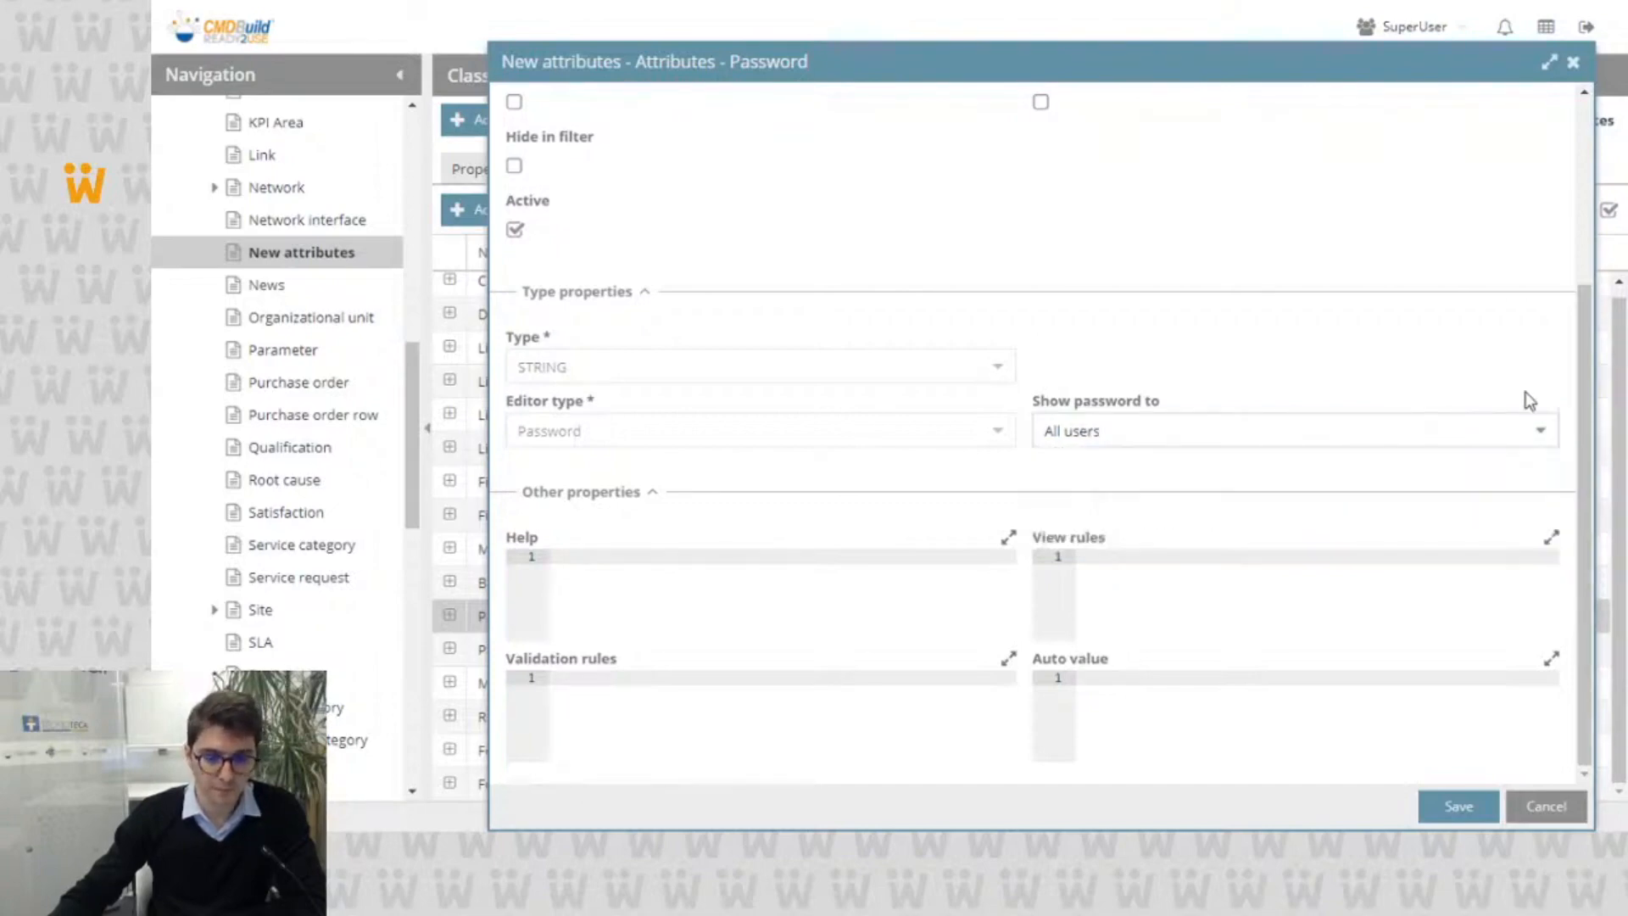
click(1532, 802)
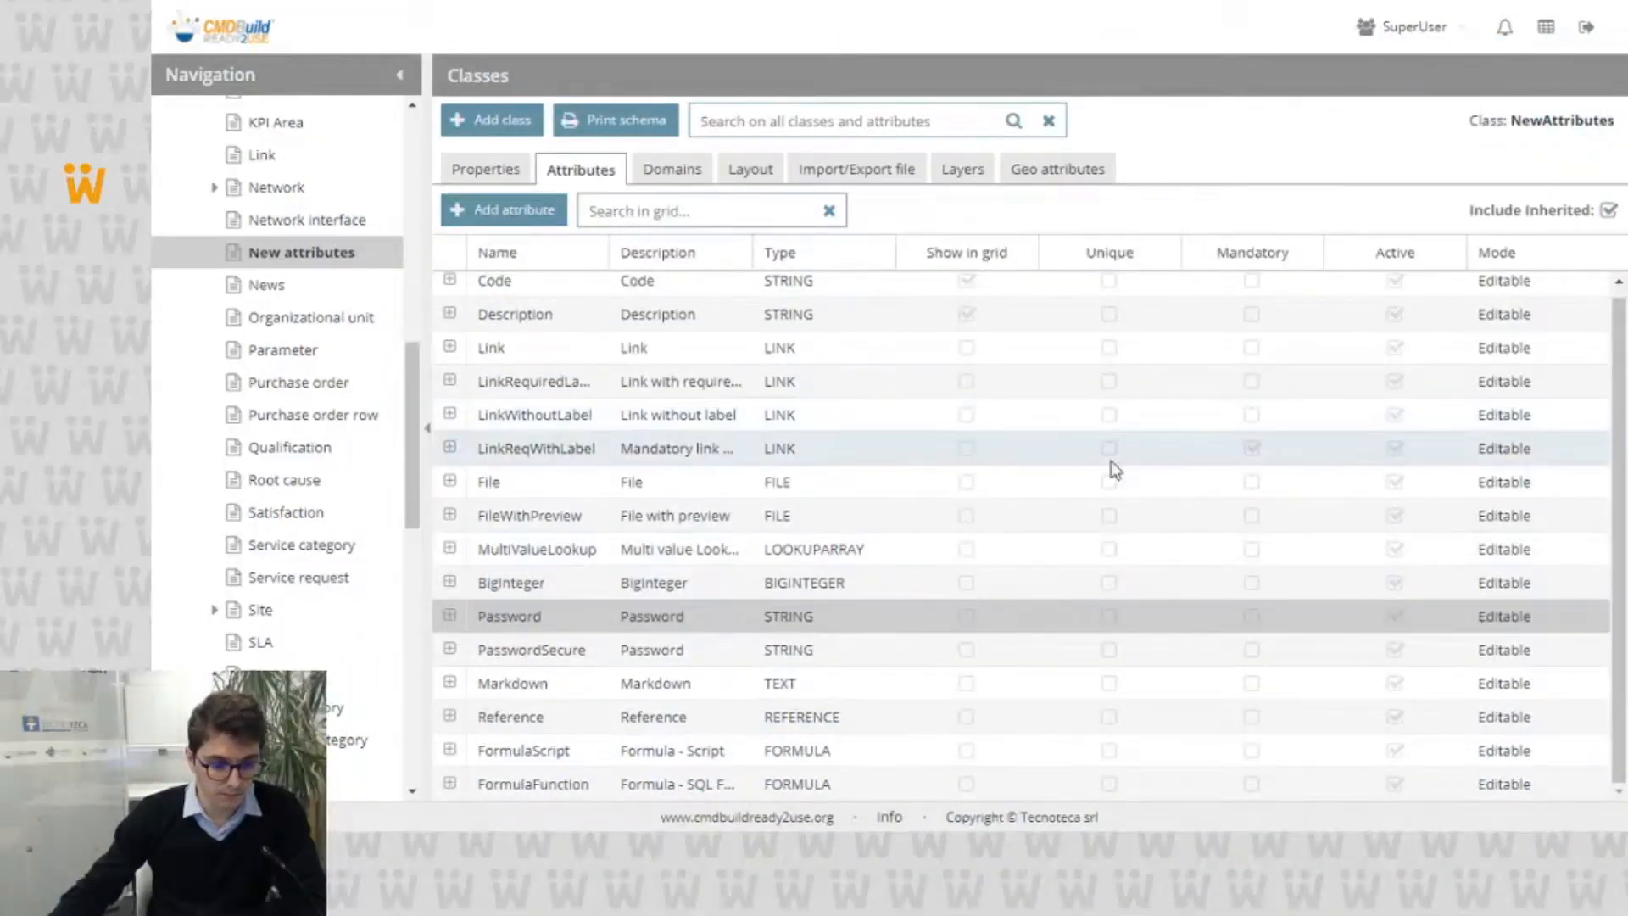
Step: Examine the Markdown attribute's Editor type and Content Security options, and close its definition without saving
click(684, 686)
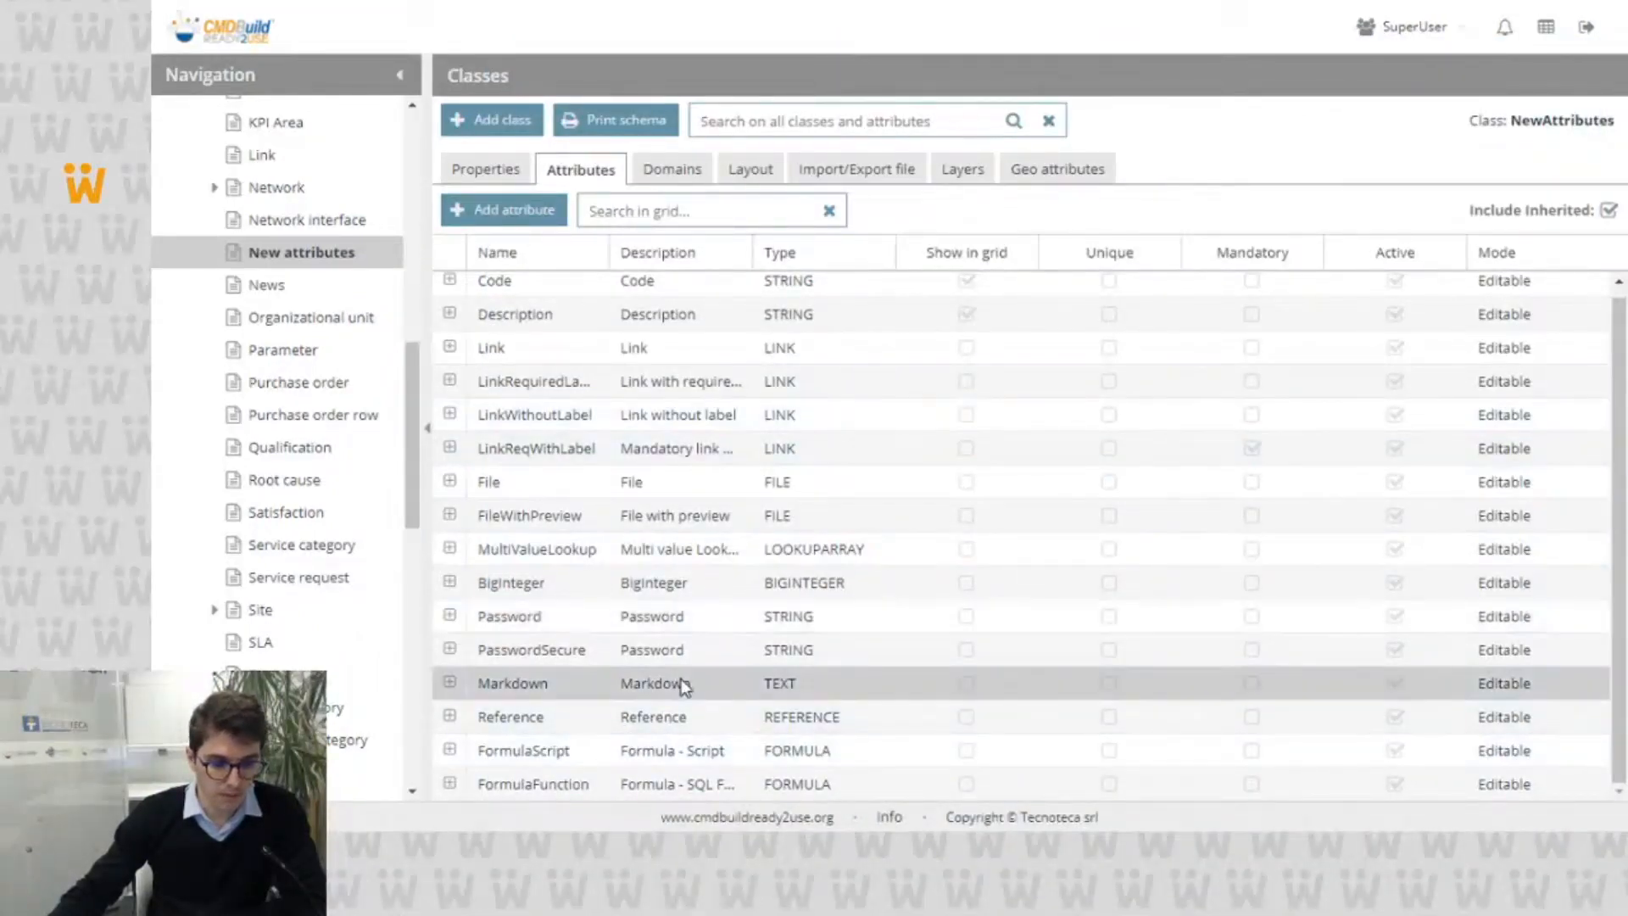
double_click(683, 687)
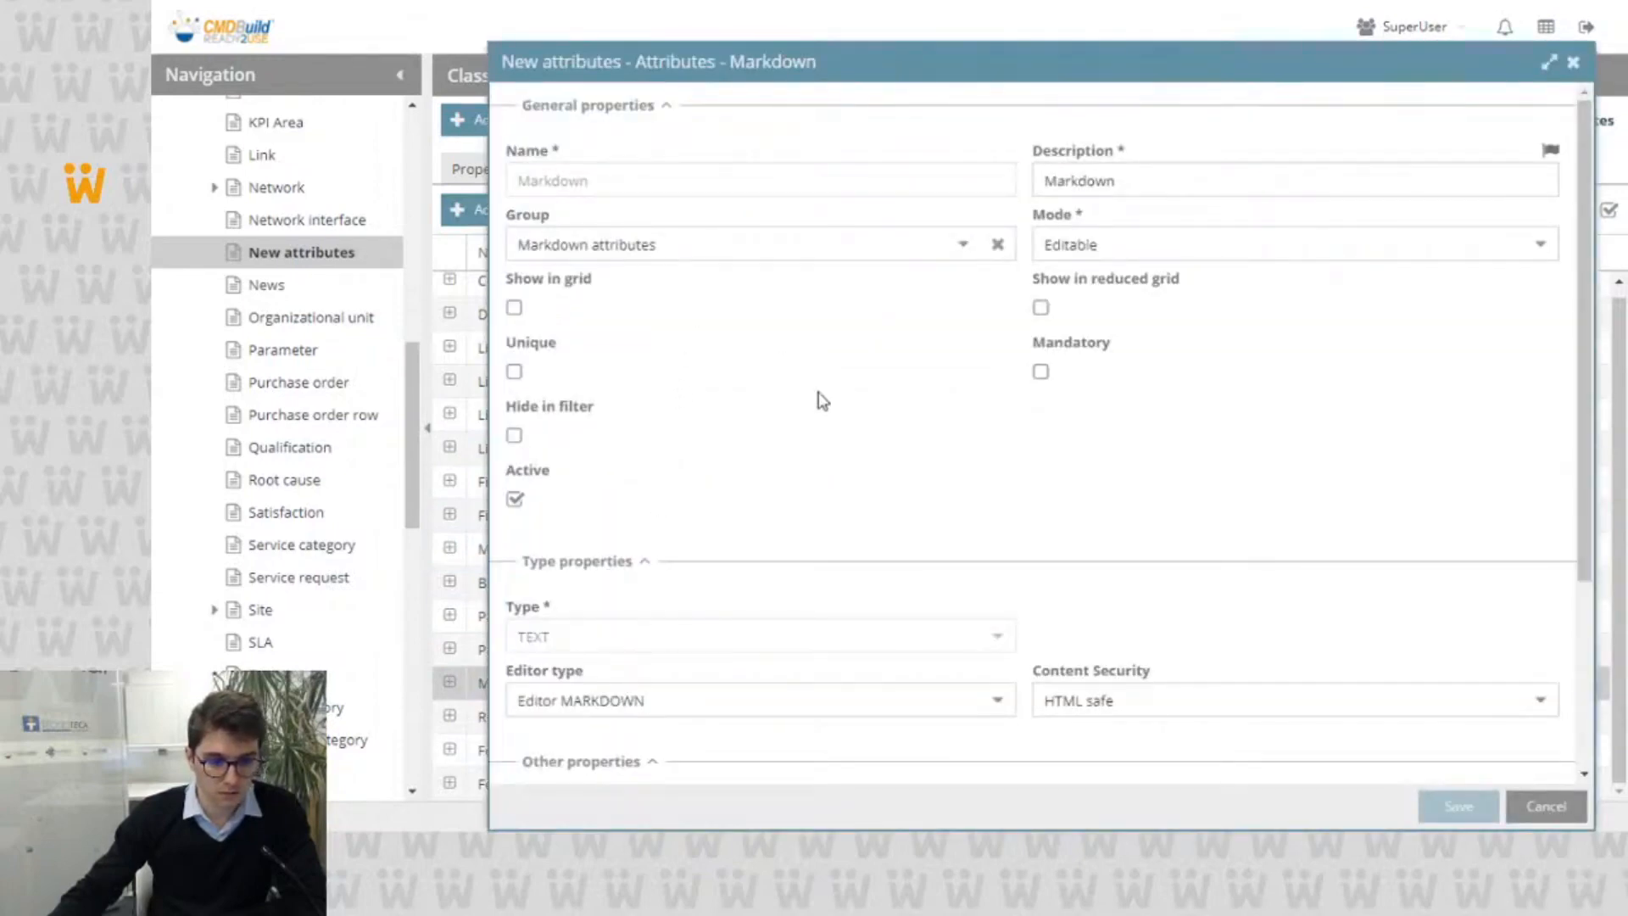
scroll(820, 400, down, 3)
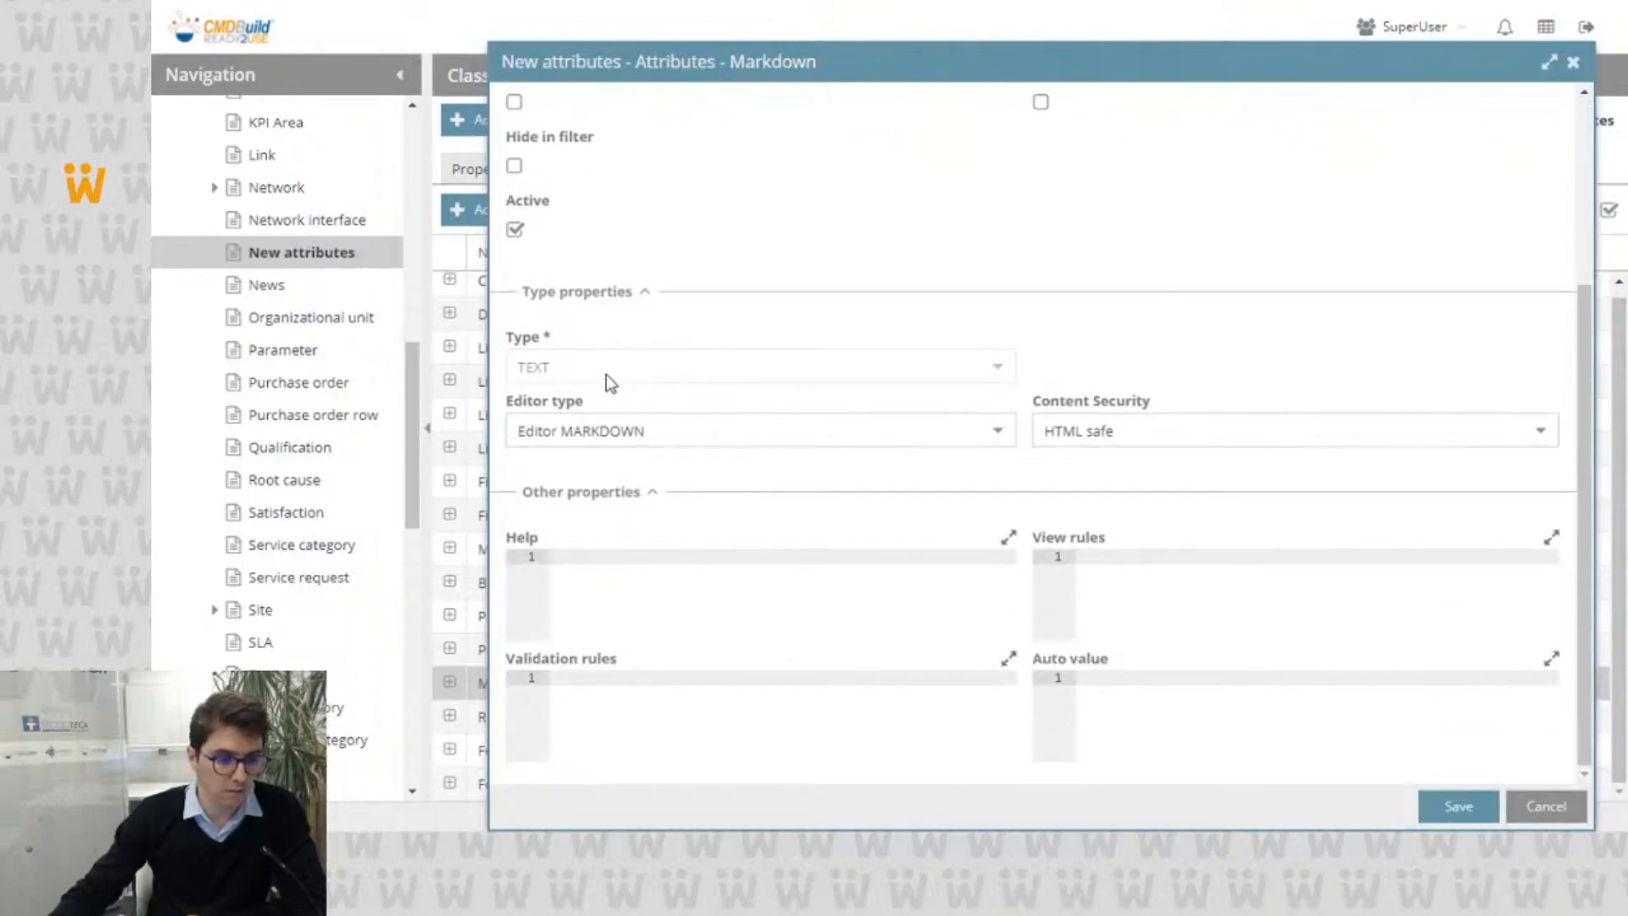
click(993, 434)
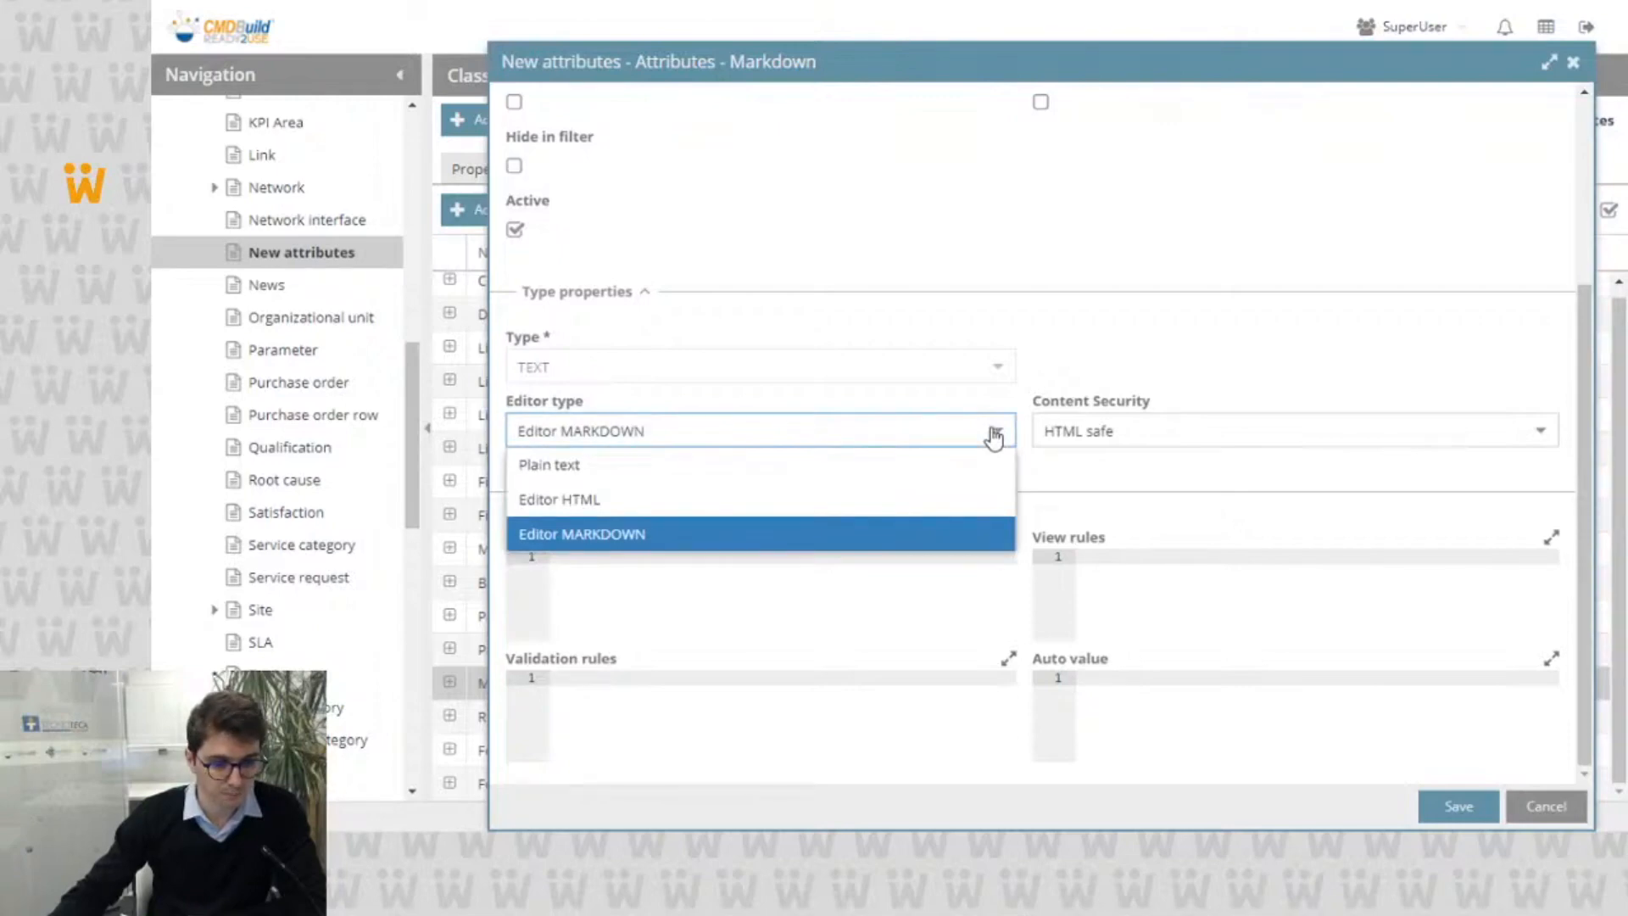
click(994, 437)
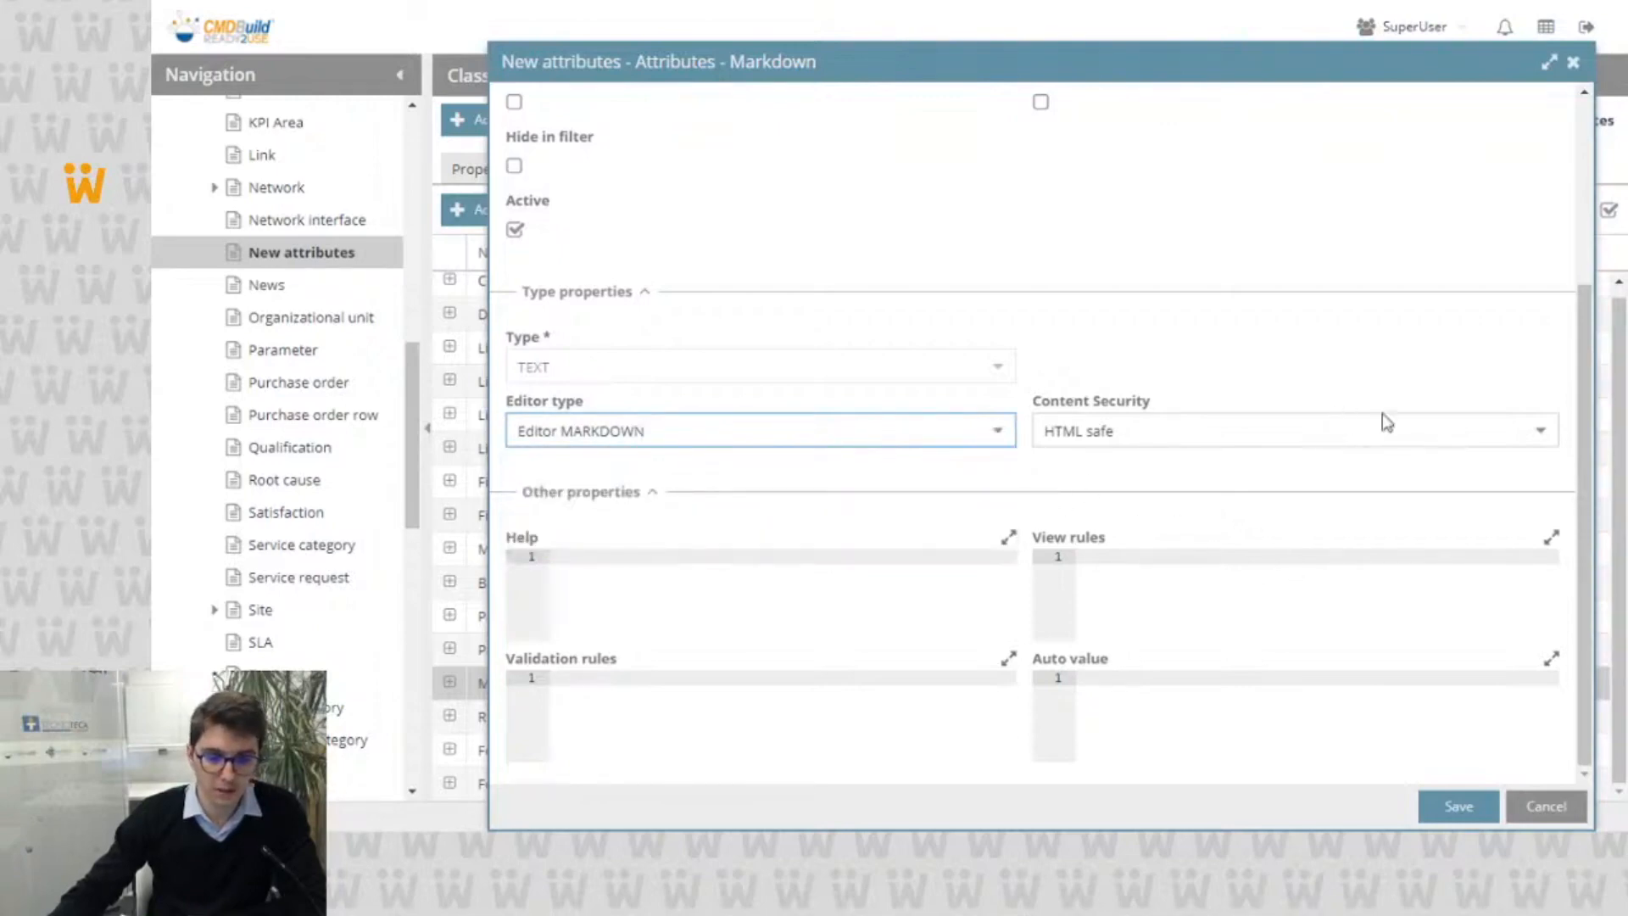
click(1539, 437)
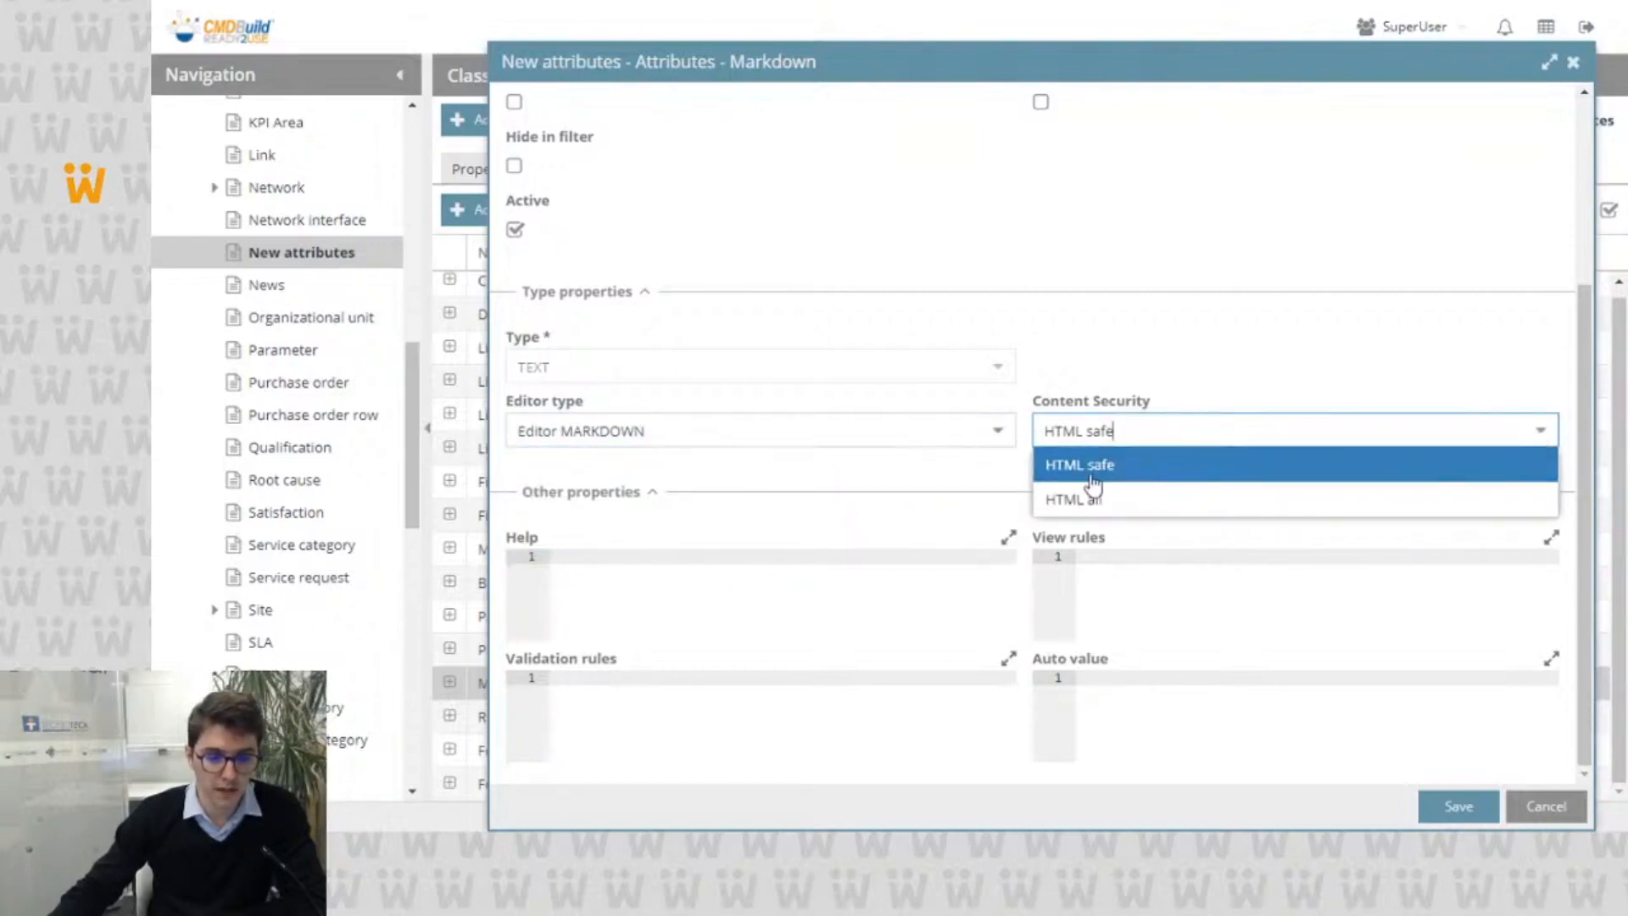
click(1196, 349)
click(1556, 810)
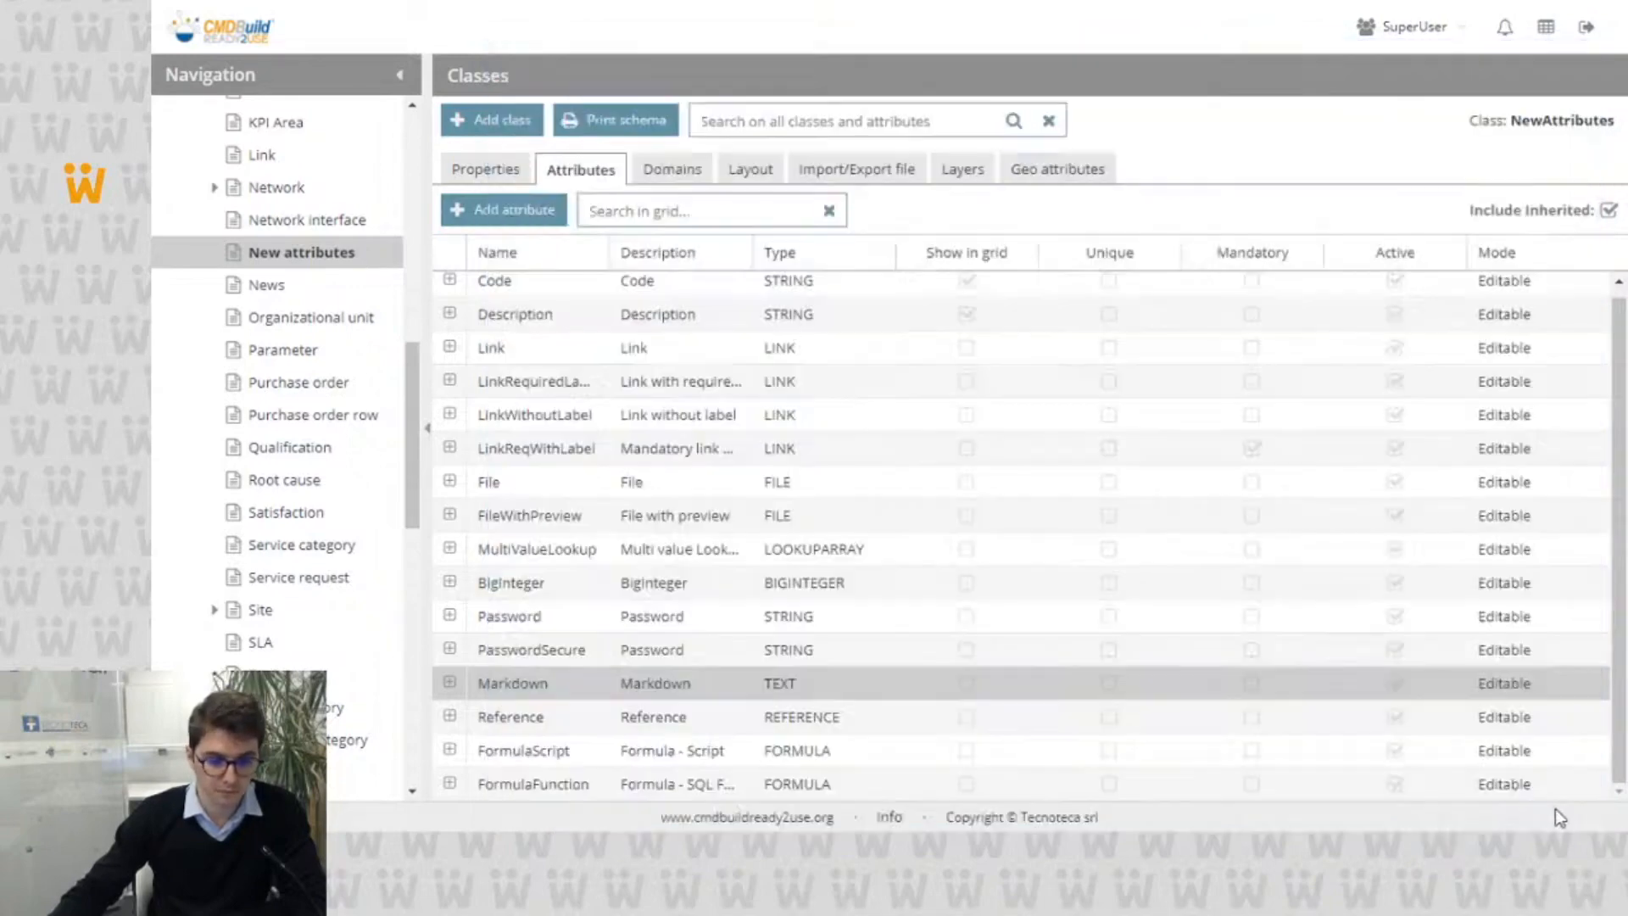
Step: Examine the Reference attribute's Domain, Filter and Preselect if unique properties, and close its definition without saving
click(771, 720)
double_click(769, 719)
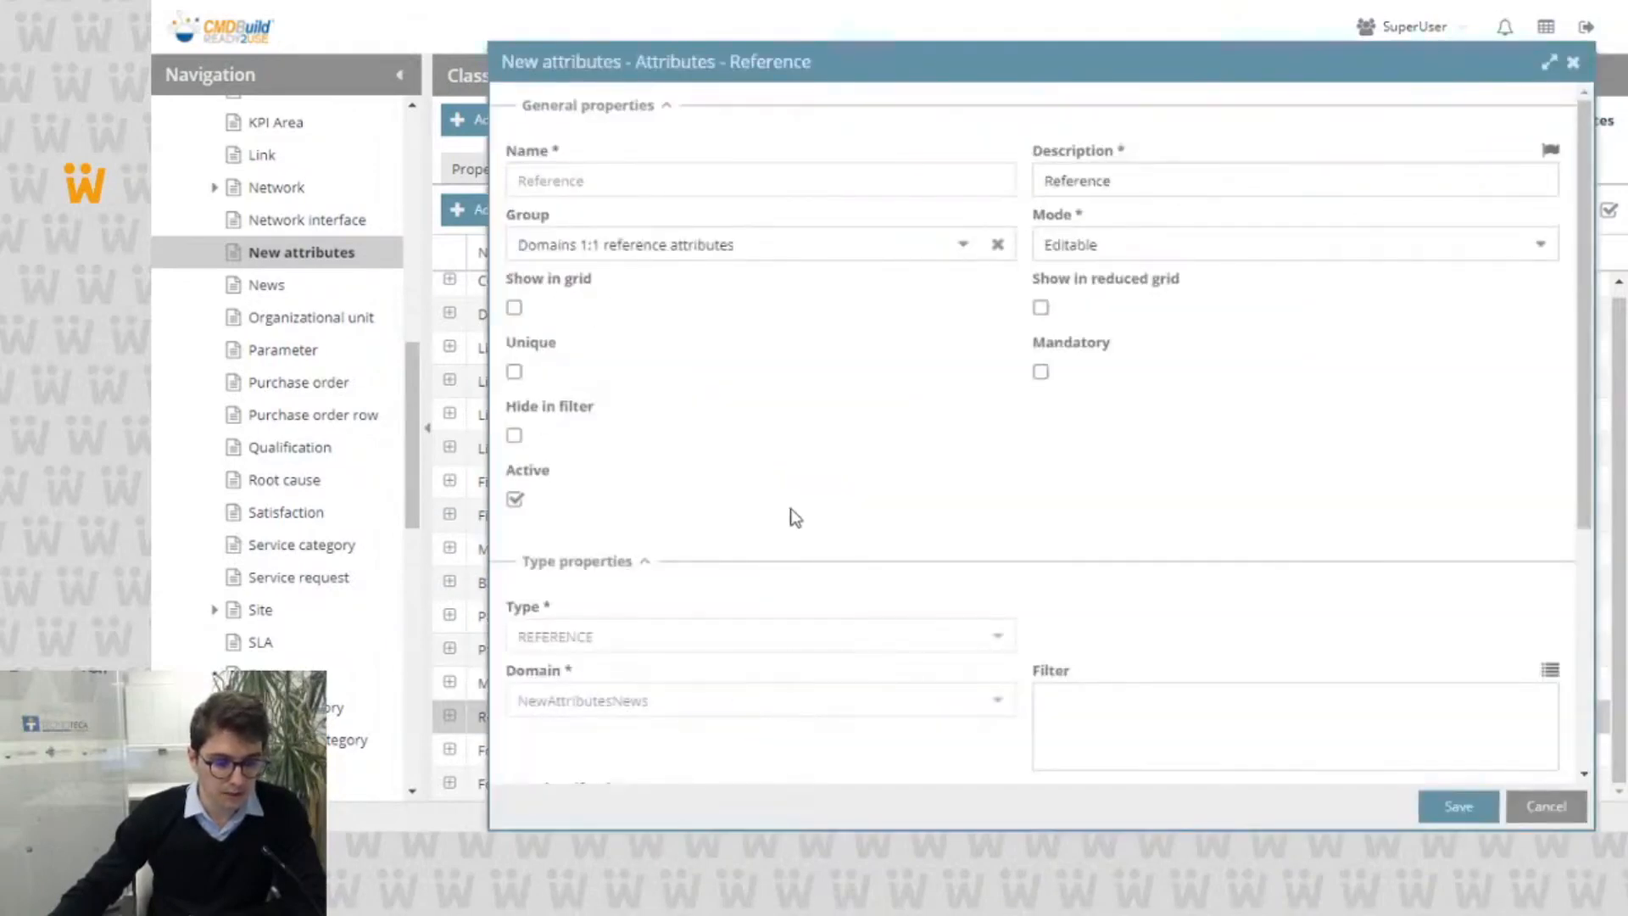
scroll(795, 511, down, 5)
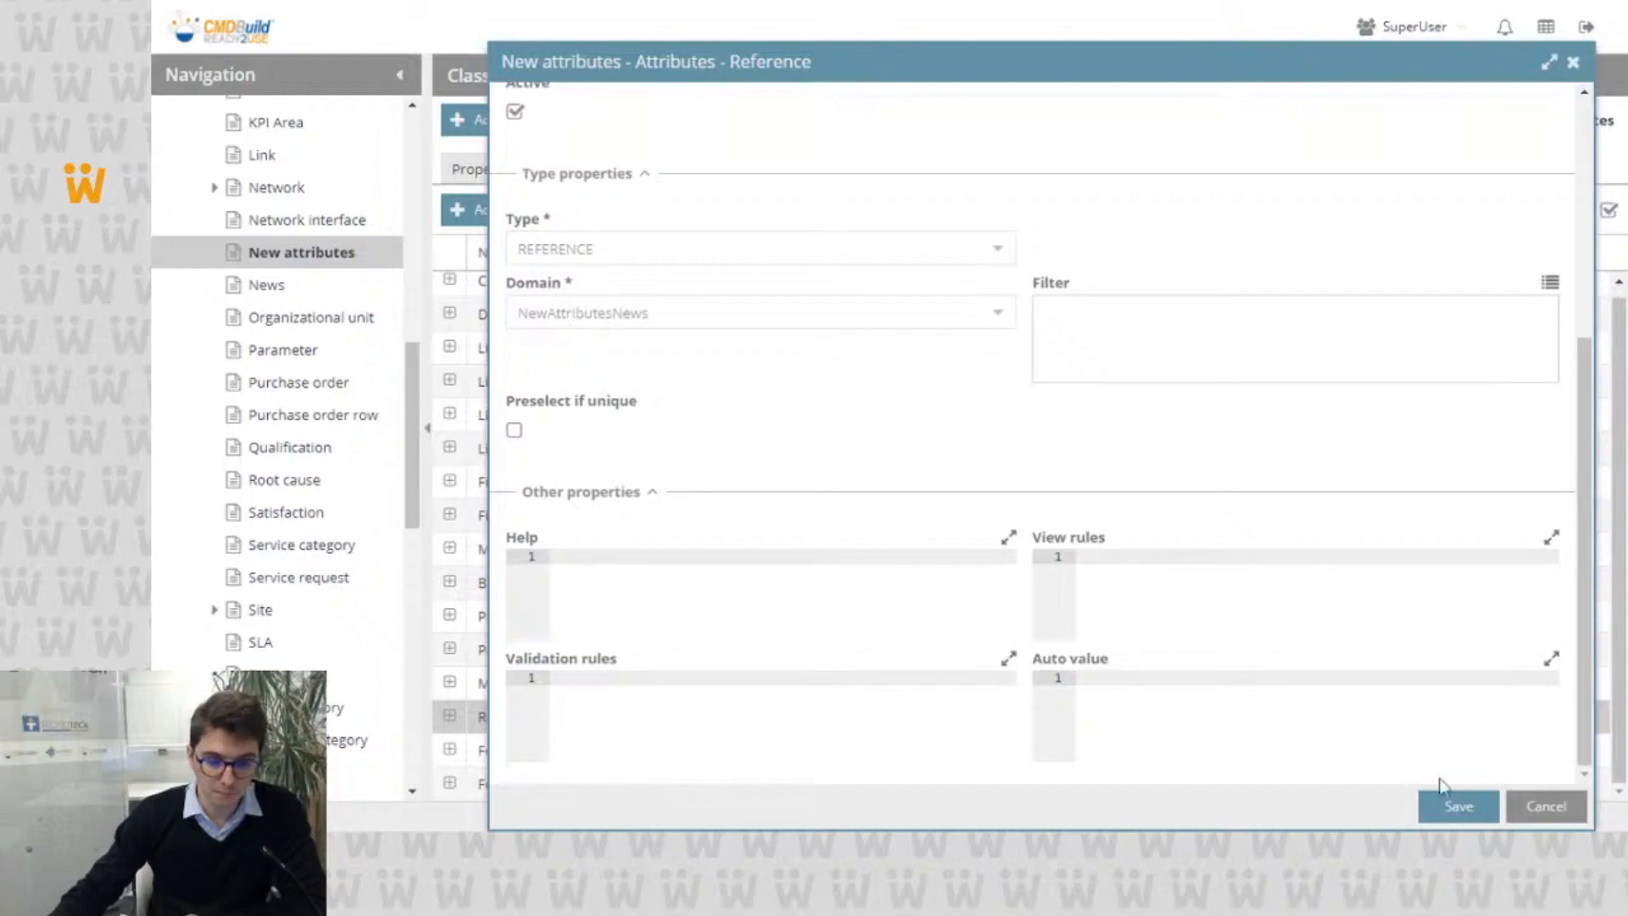
click(1538, 804)
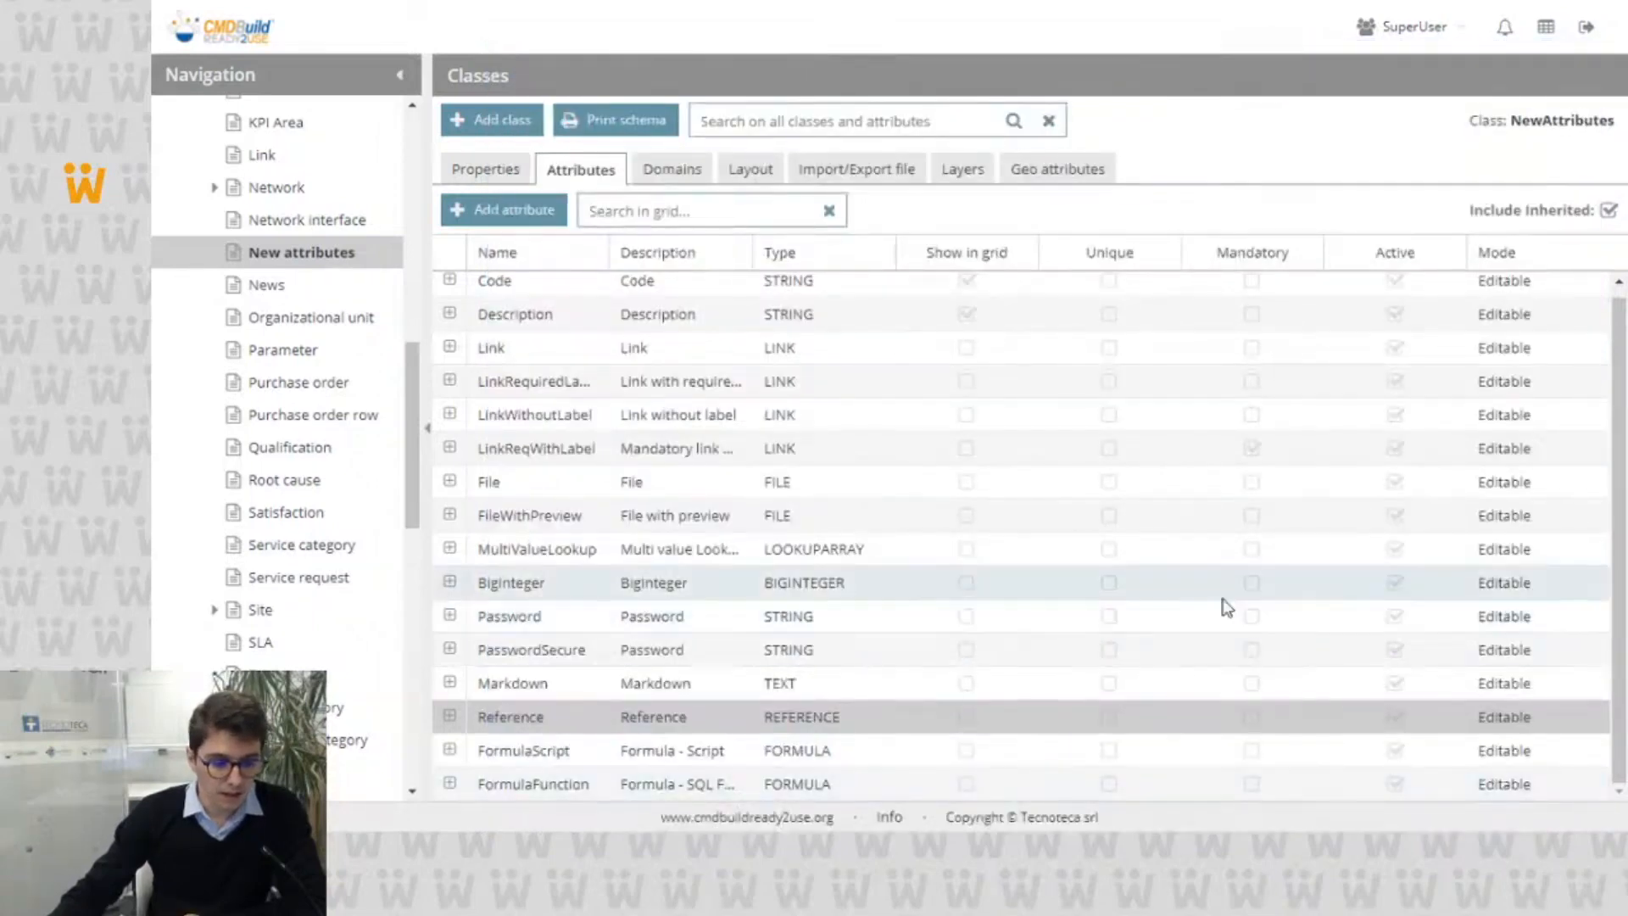
Step: Open the FormulaScript attribute's definition and examine the available Formula type and Script component options
click(705, 756)
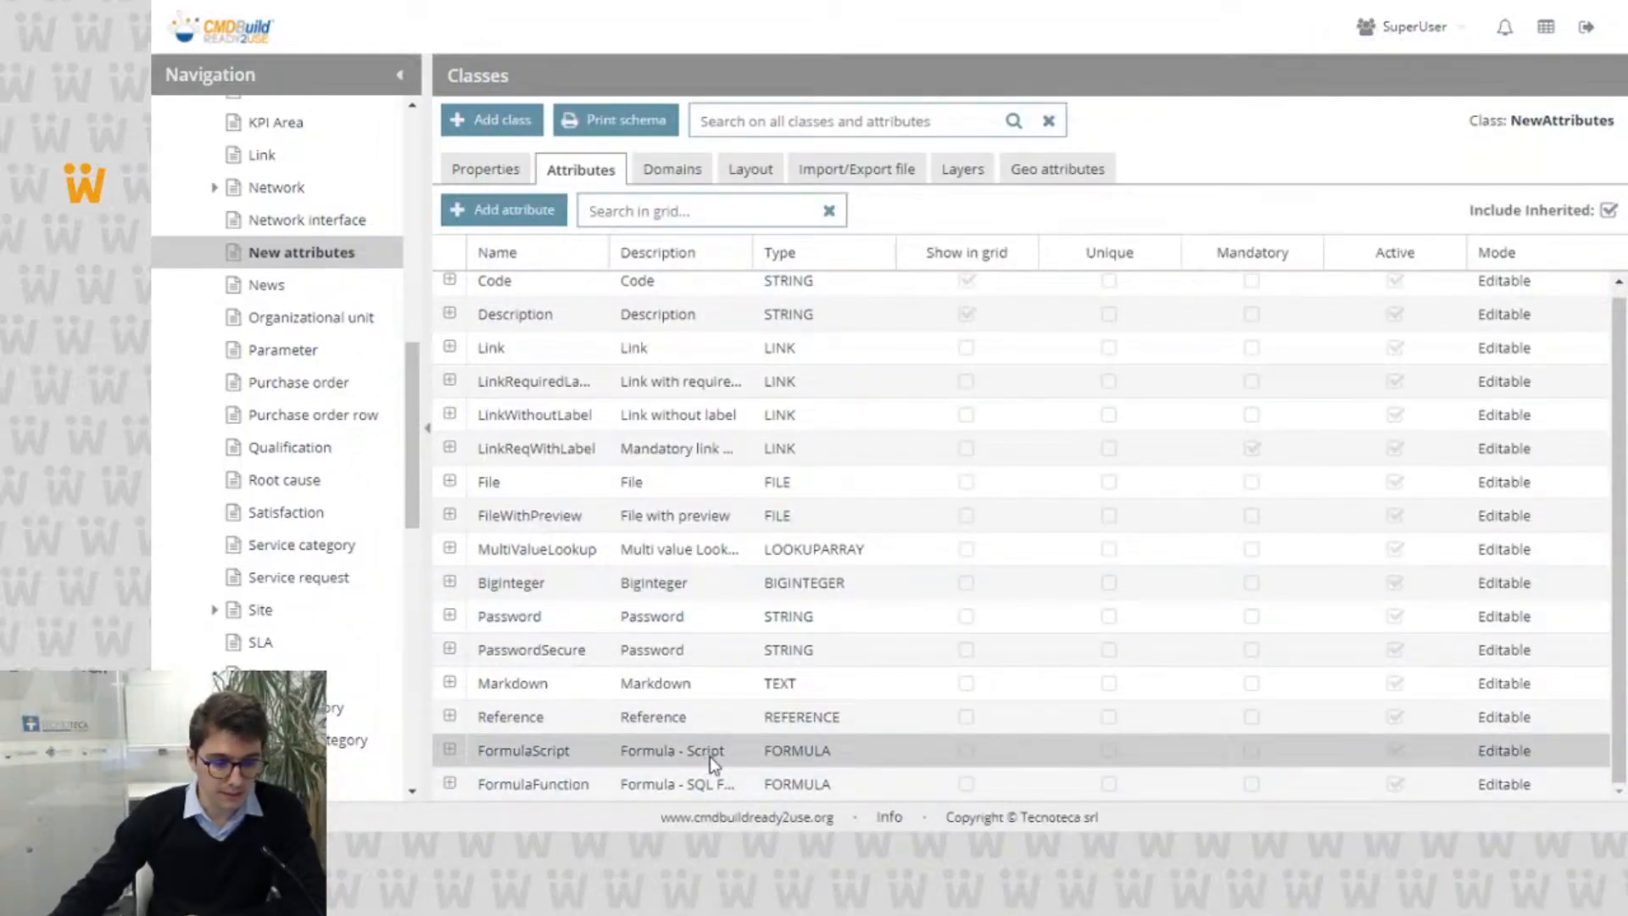
double_click(709, 756)
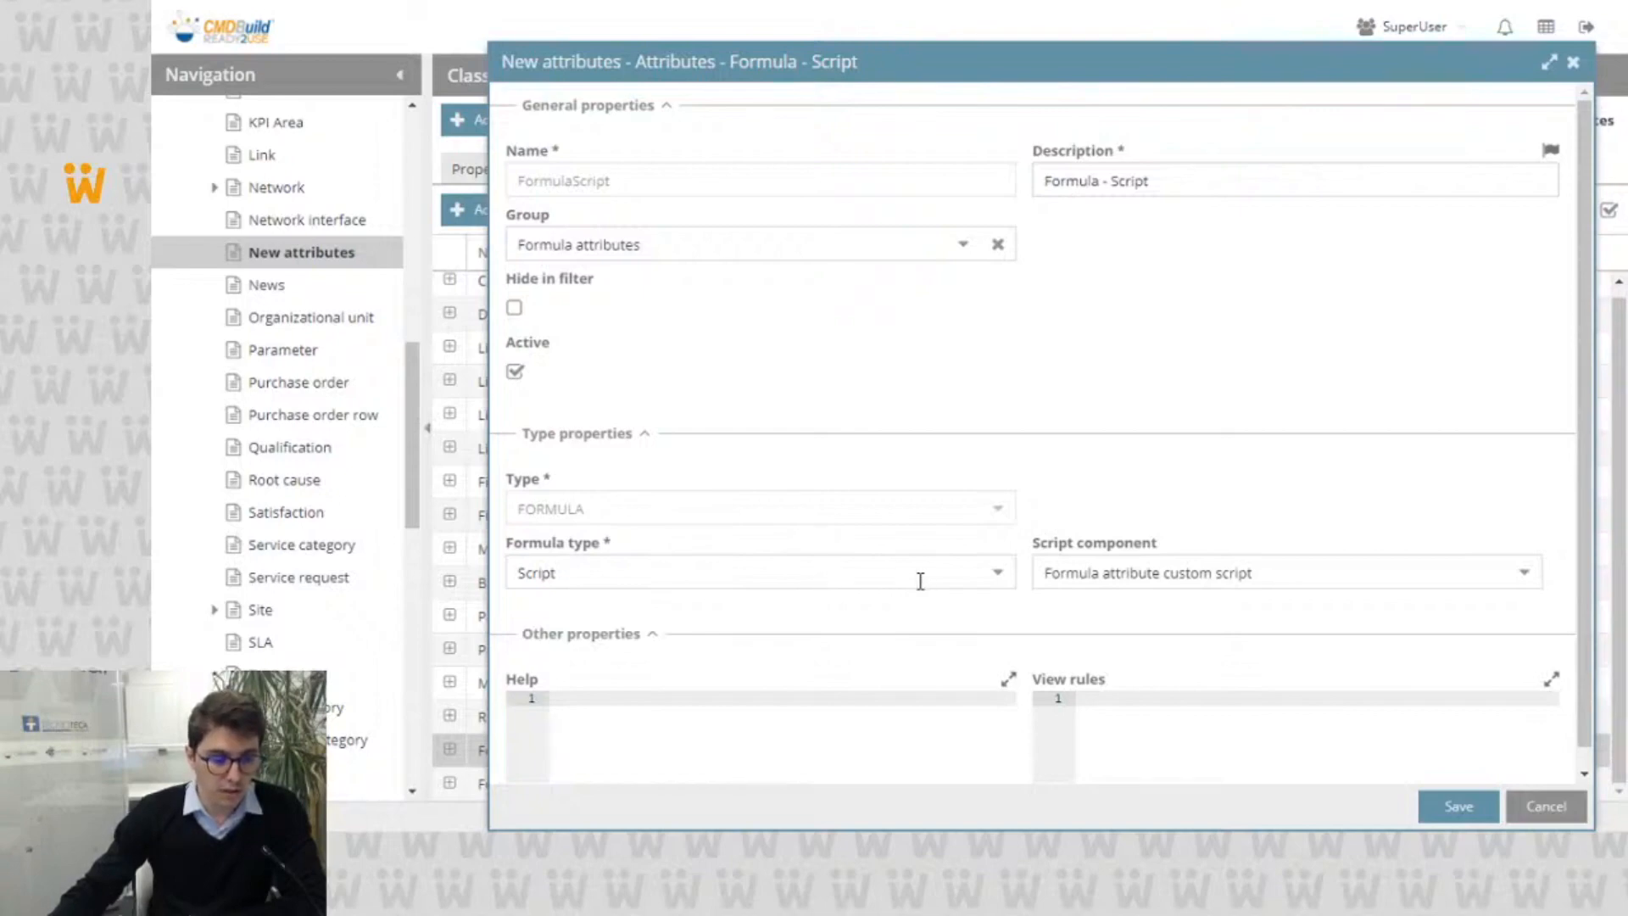
click(997, 577)
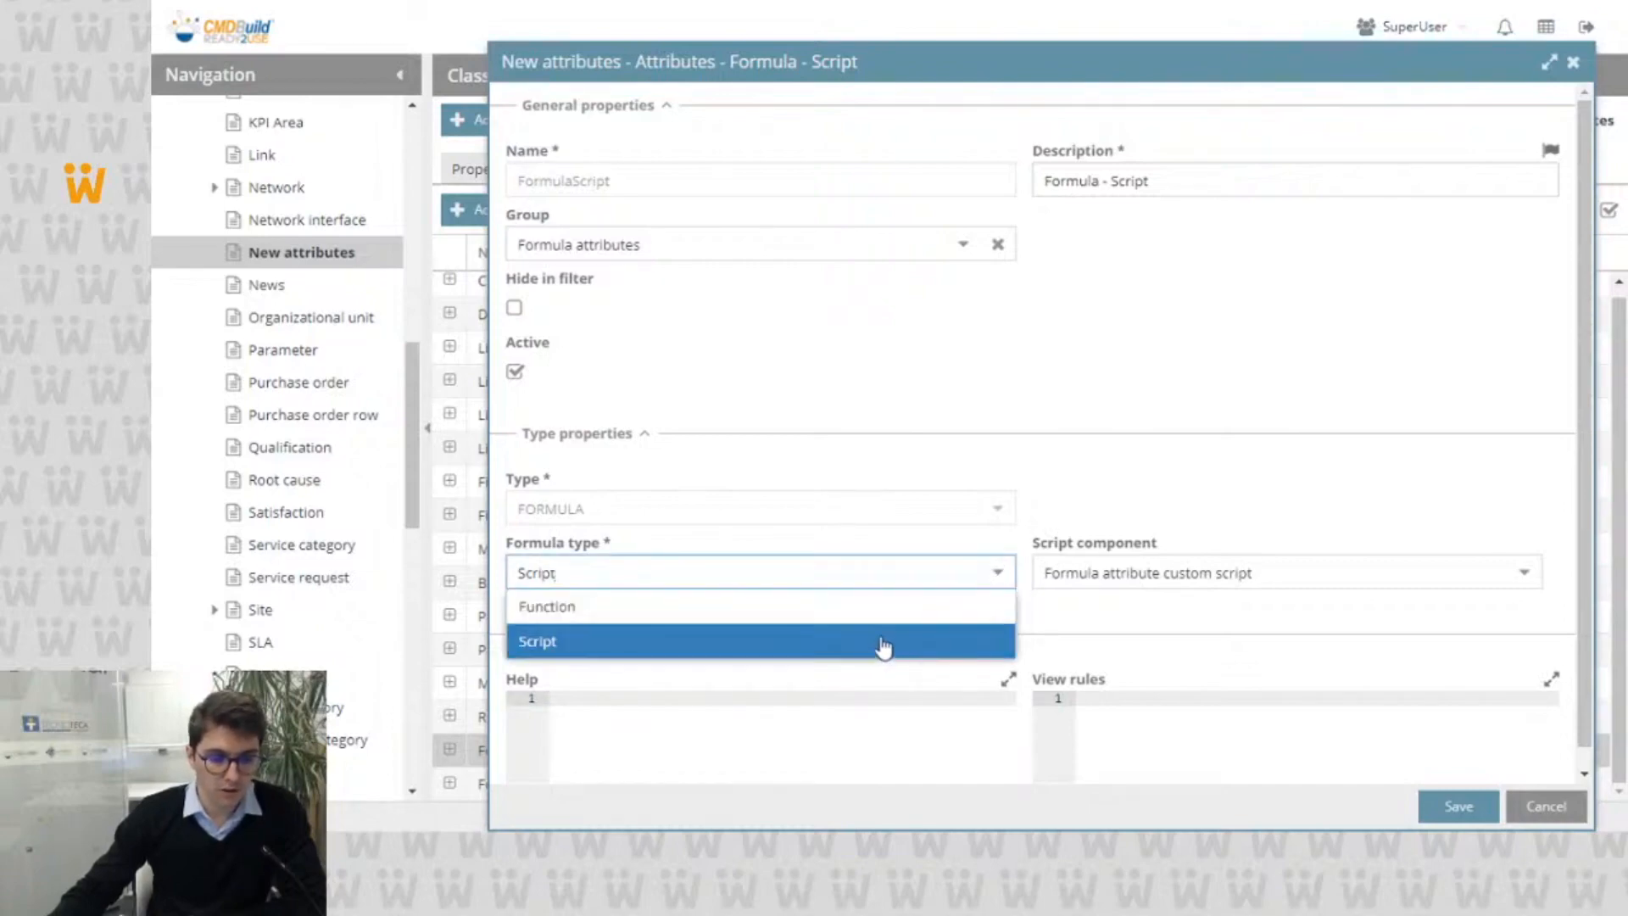
click(1209, 489)
click(1526, 574)
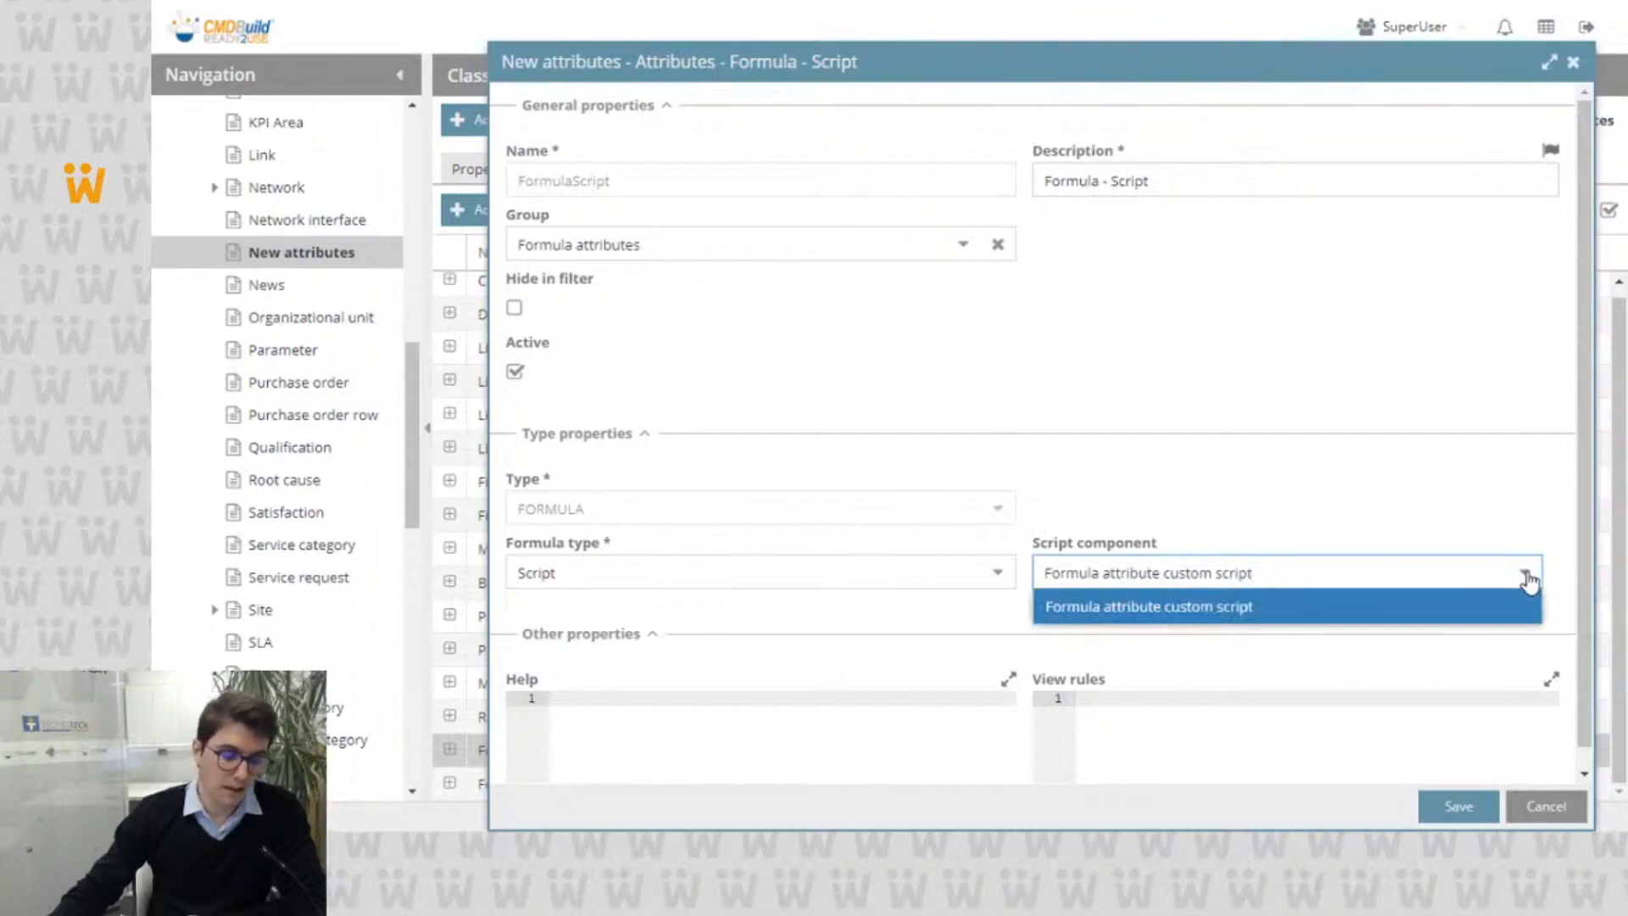
click(1300, 483)
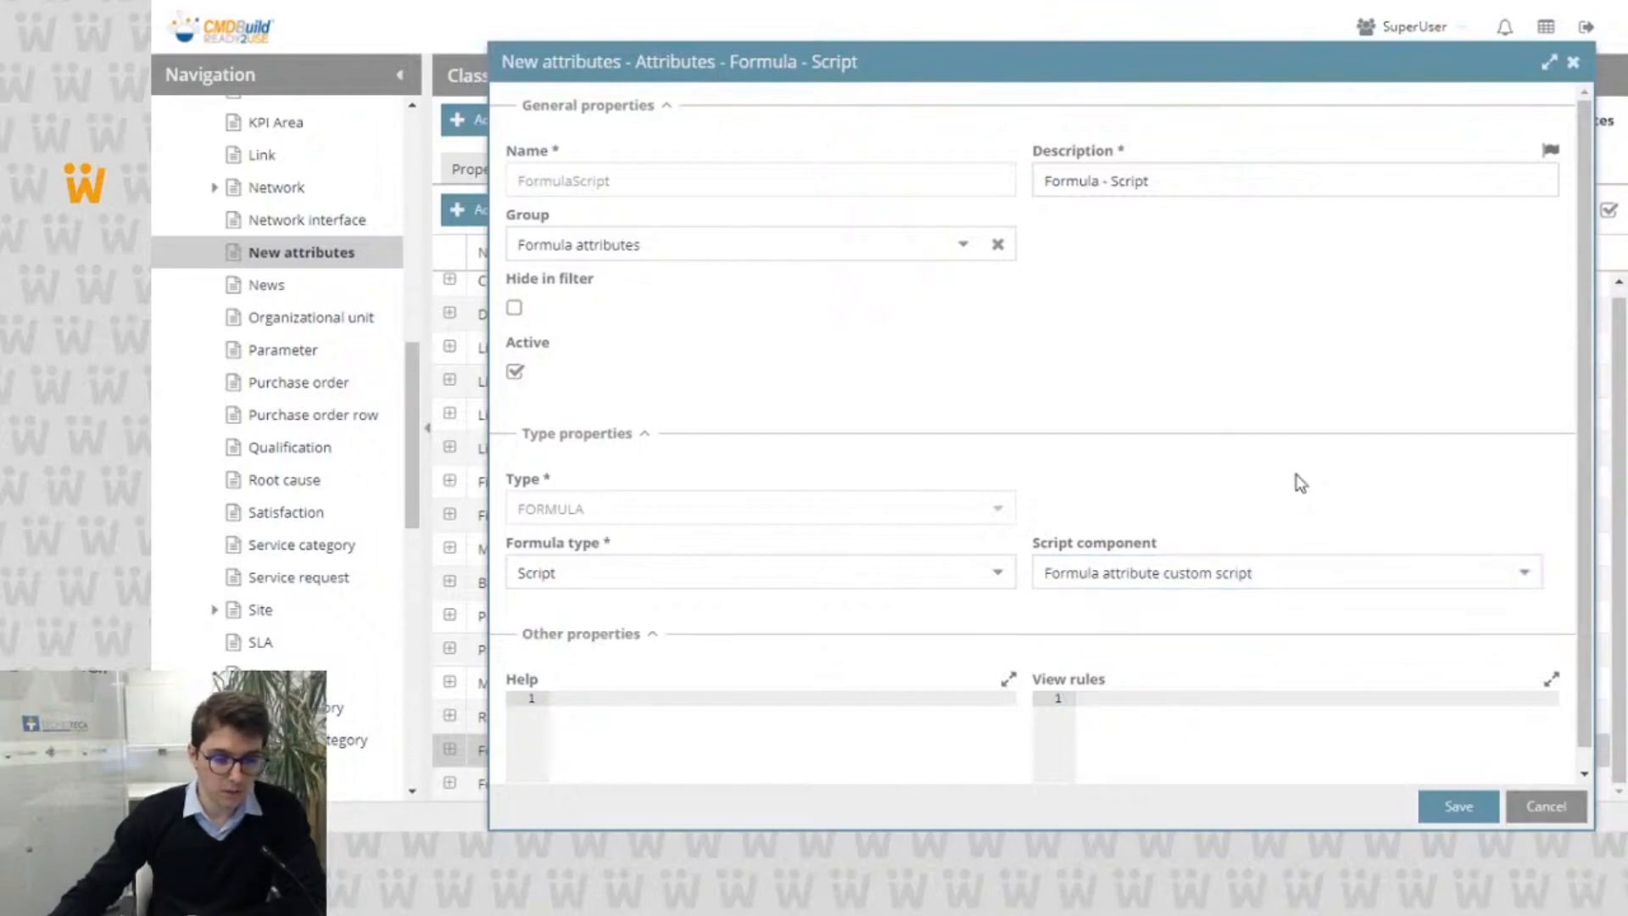
Step: Try the Function formula type with the all_attributes_formula_attribute function, and close the FormulaScript definition without saving
click(997, 573)
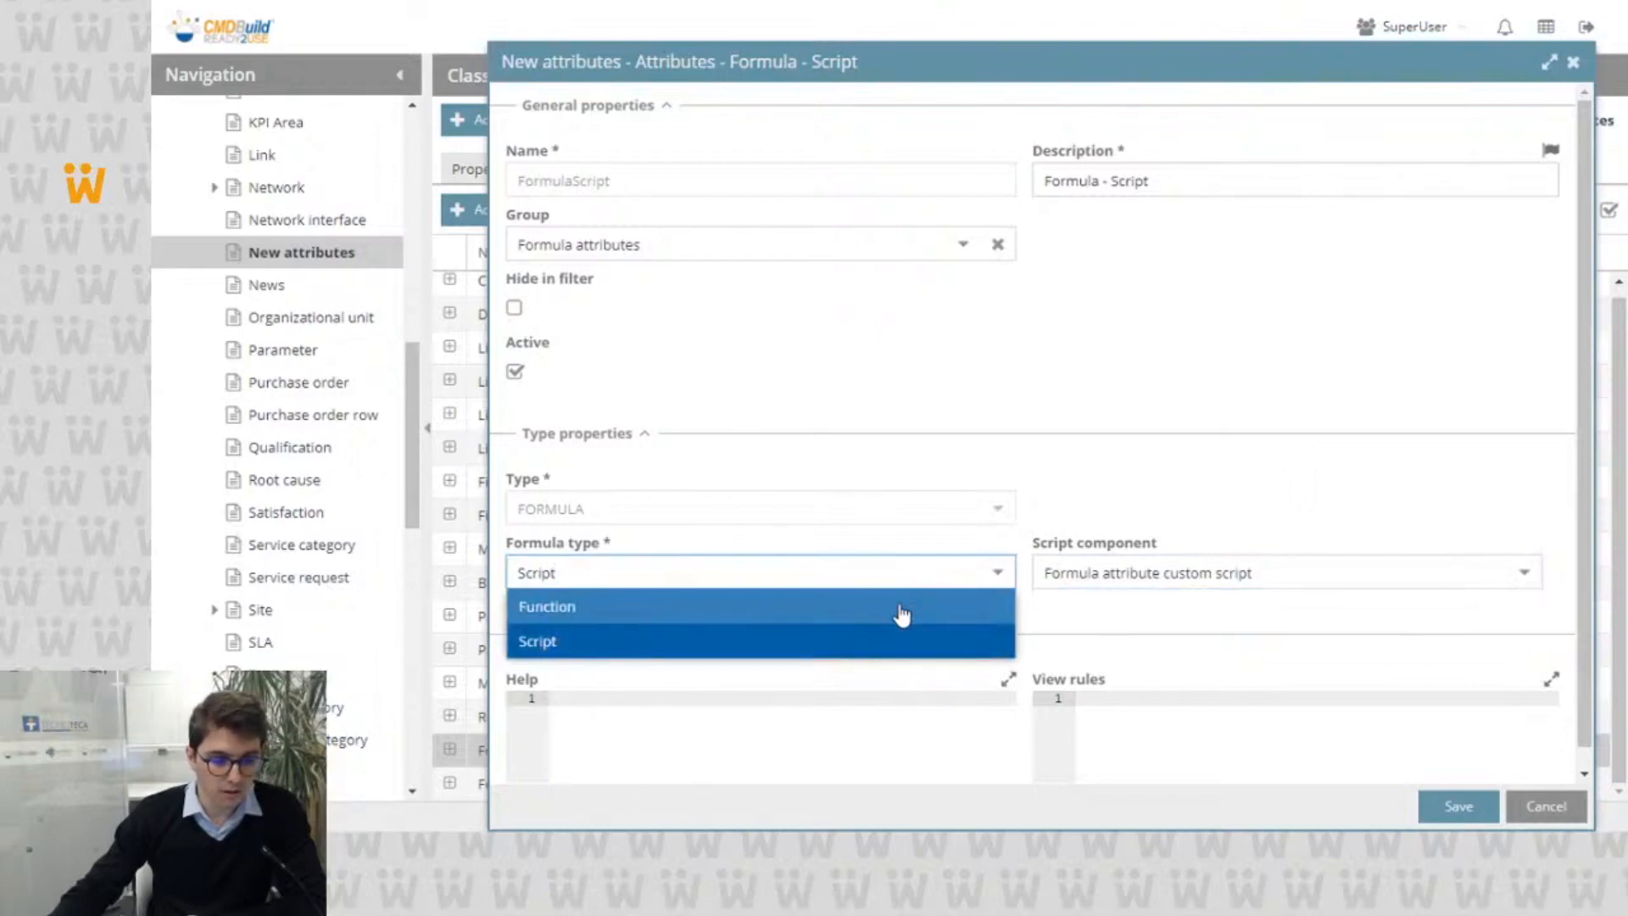
click(901, 611)
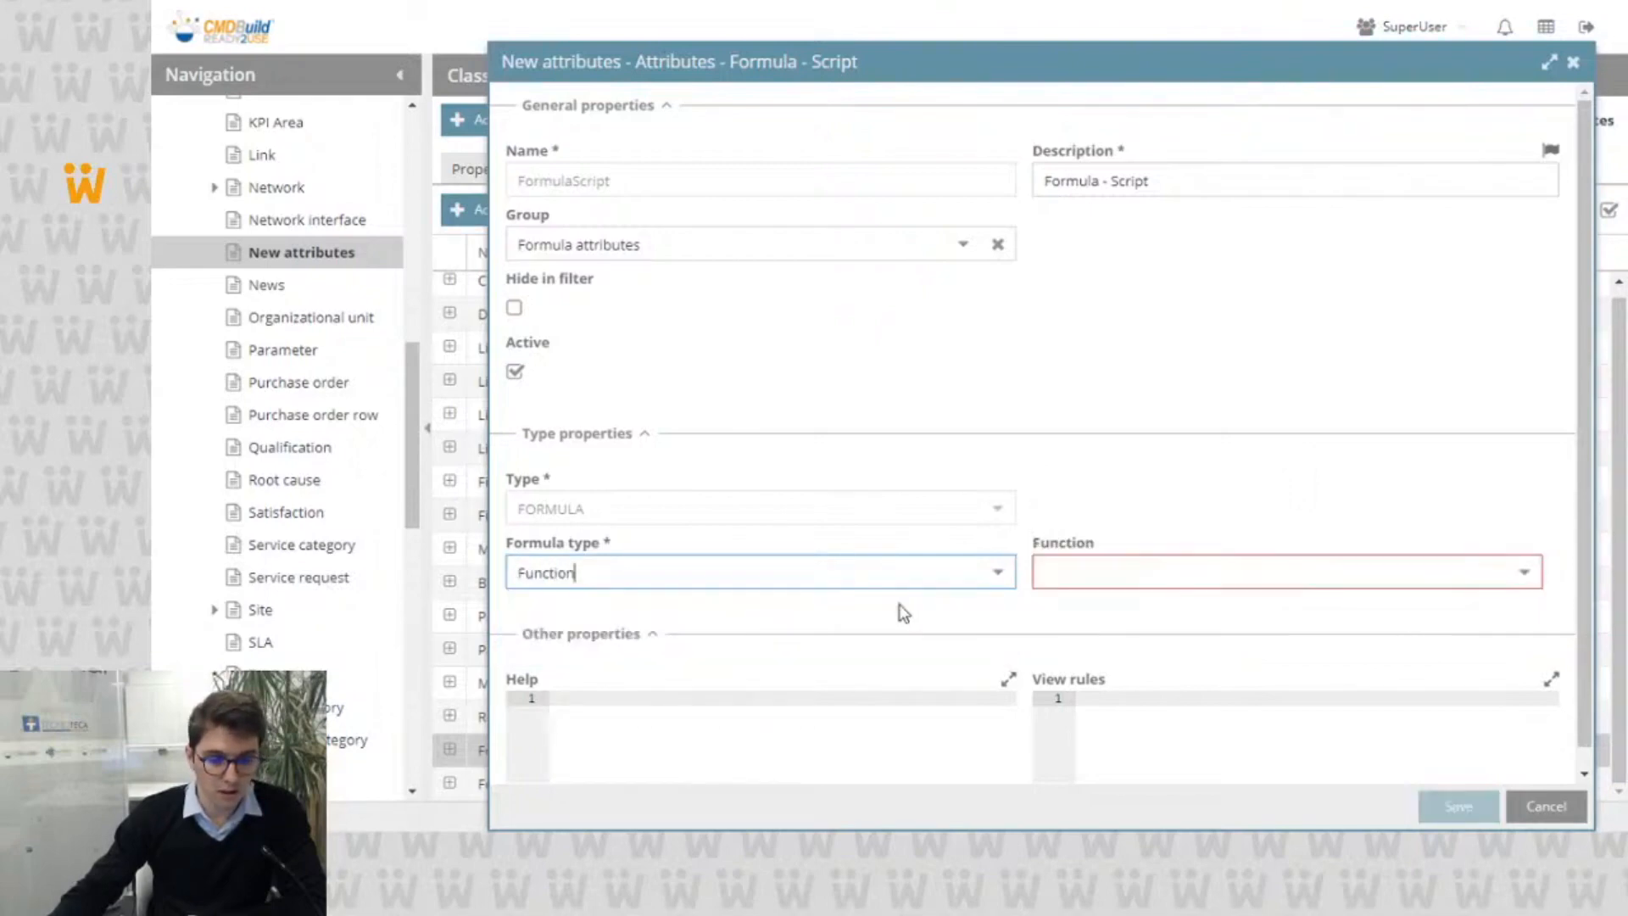
click(1522, 574)
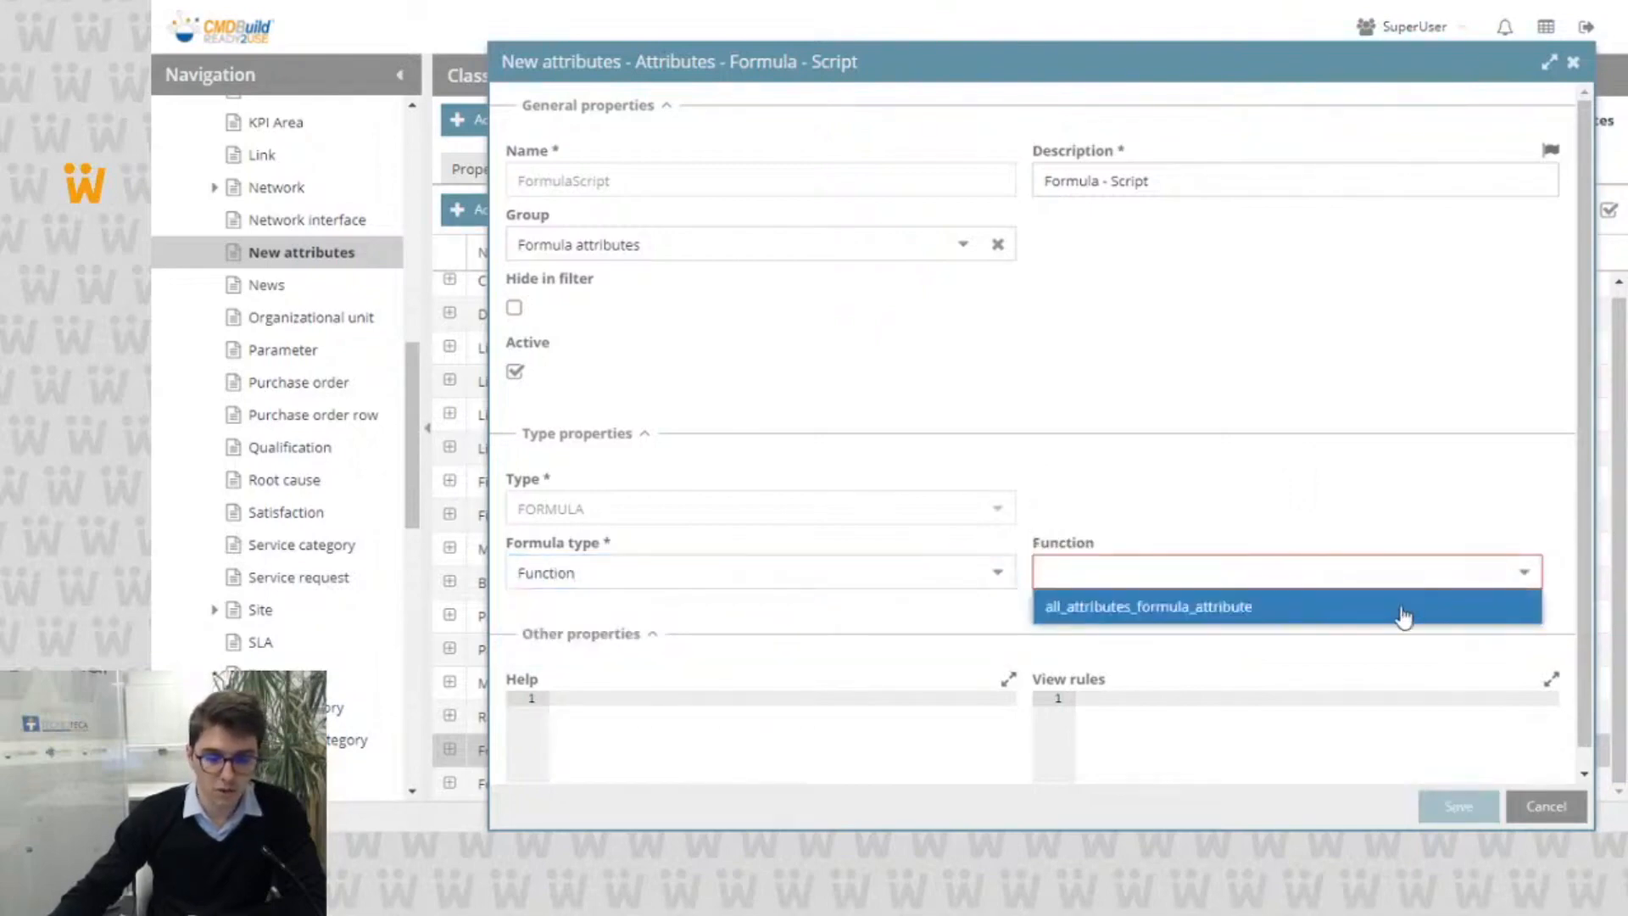
click(1403, 611)
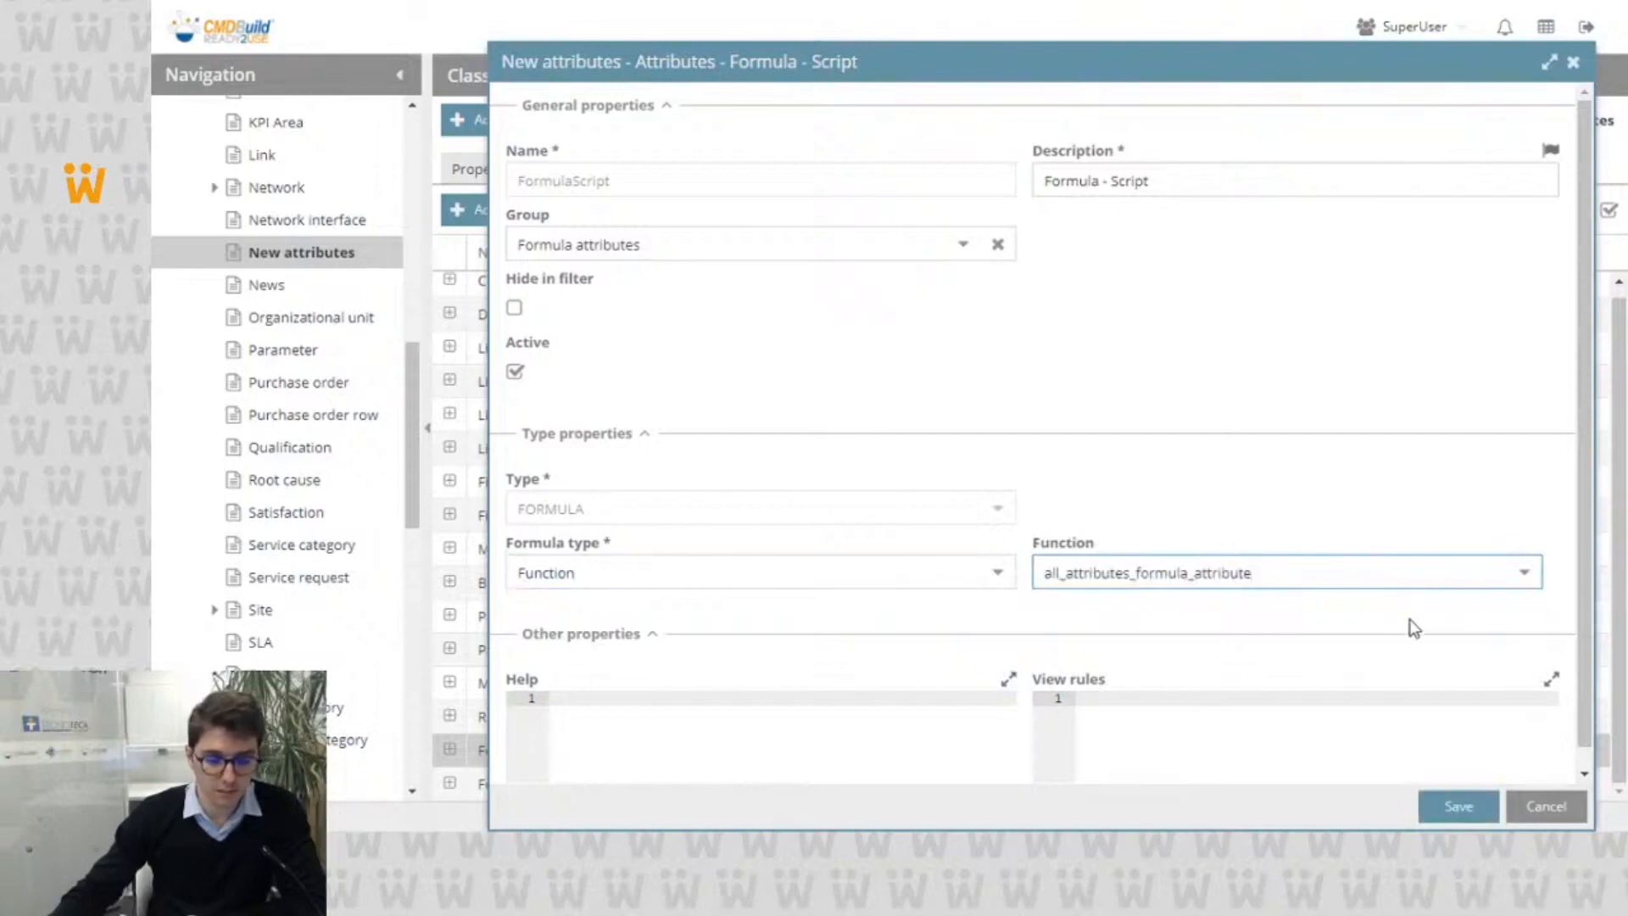
click(1537, 812)
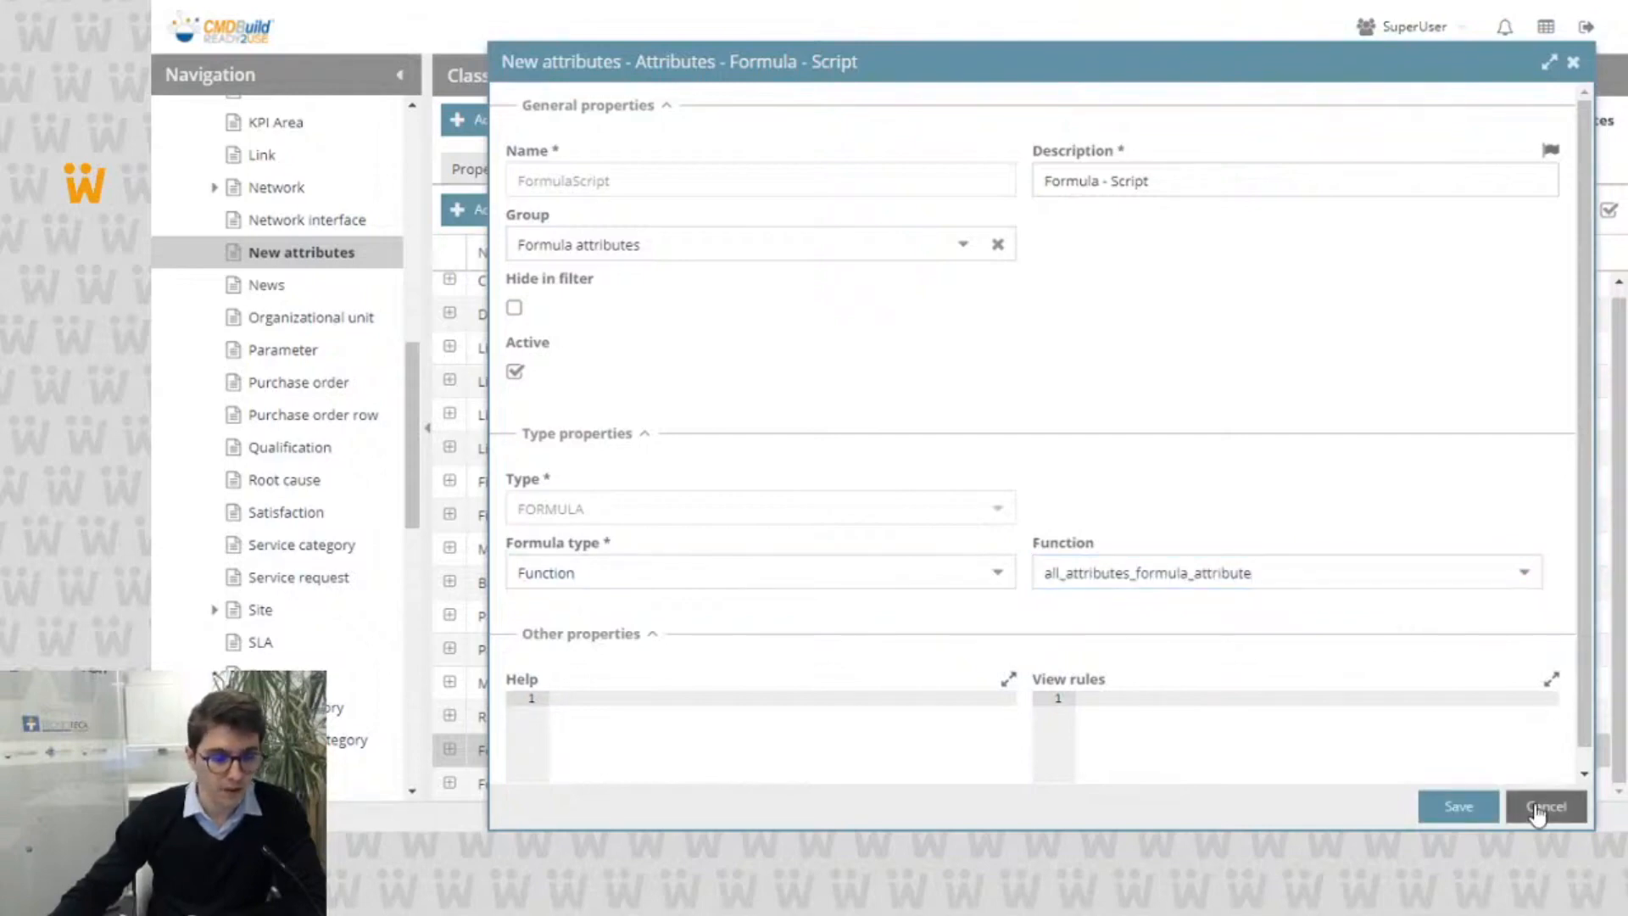
Step: Show the code of the Formula attribute custom script among the script custom components
scroll(312, 450, down, 10)
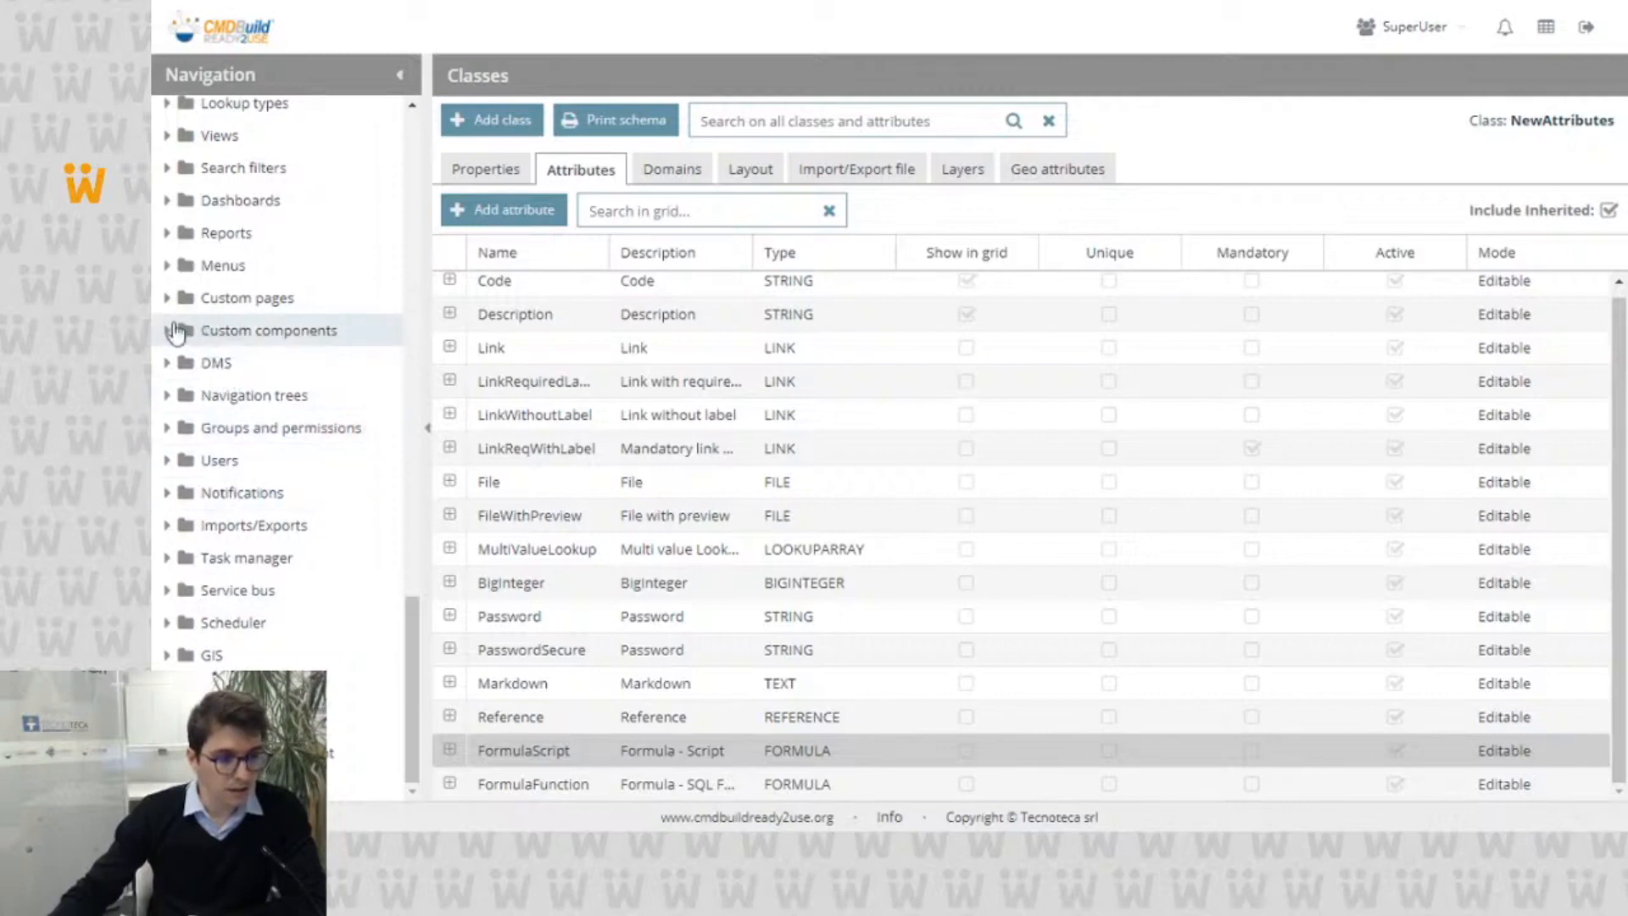
click(168, 330)
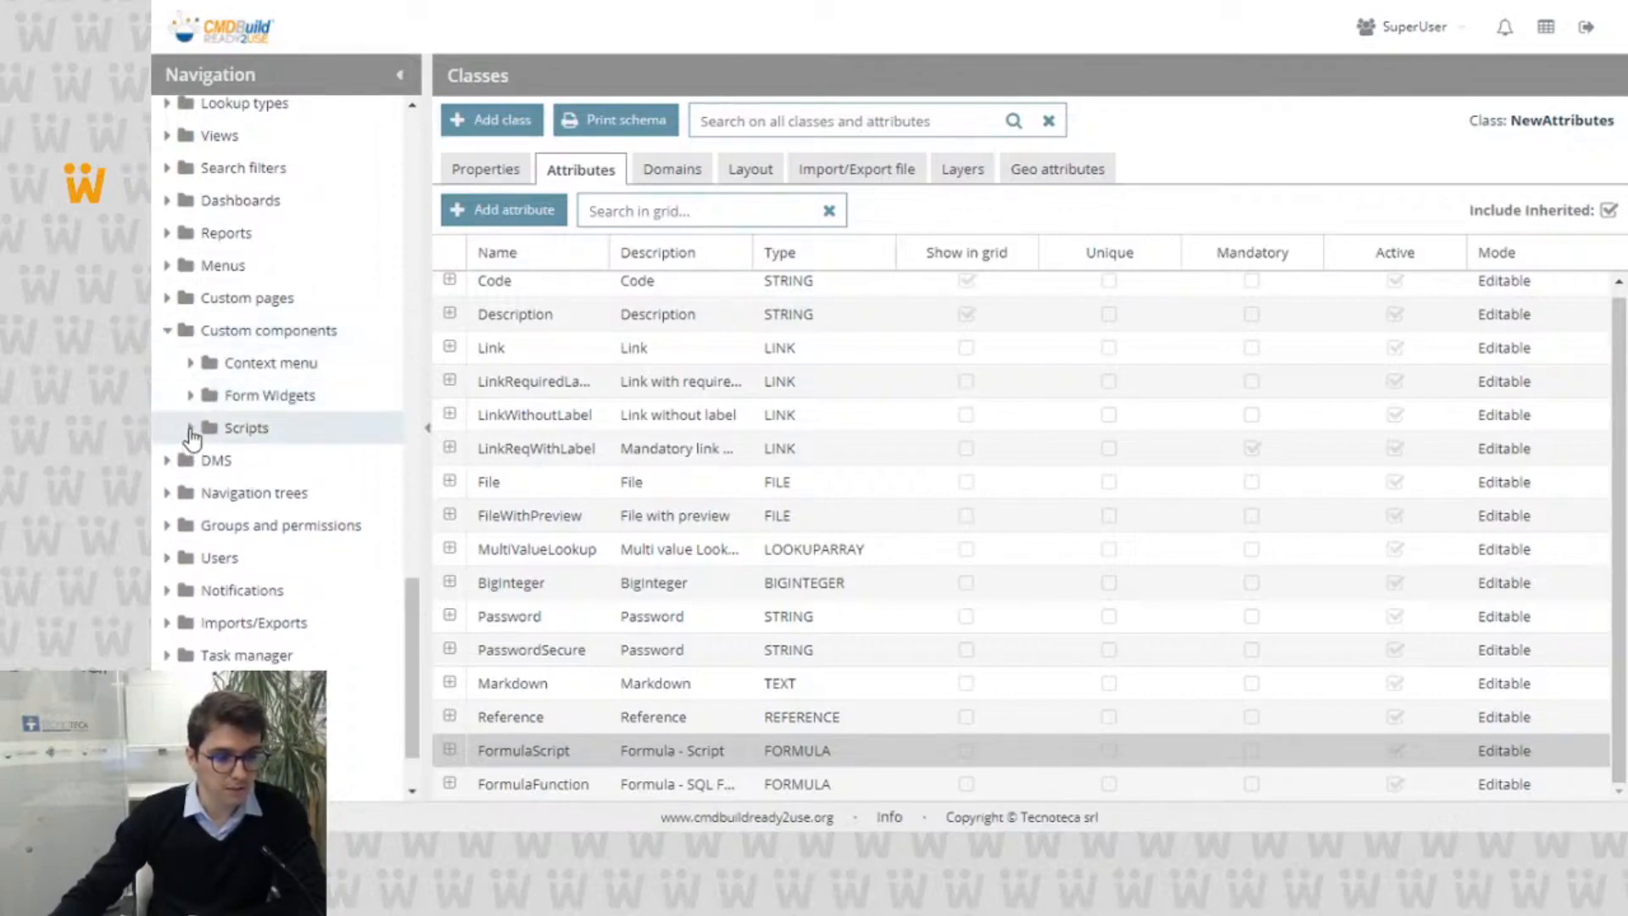
click(190, 429)
click(267, 438)
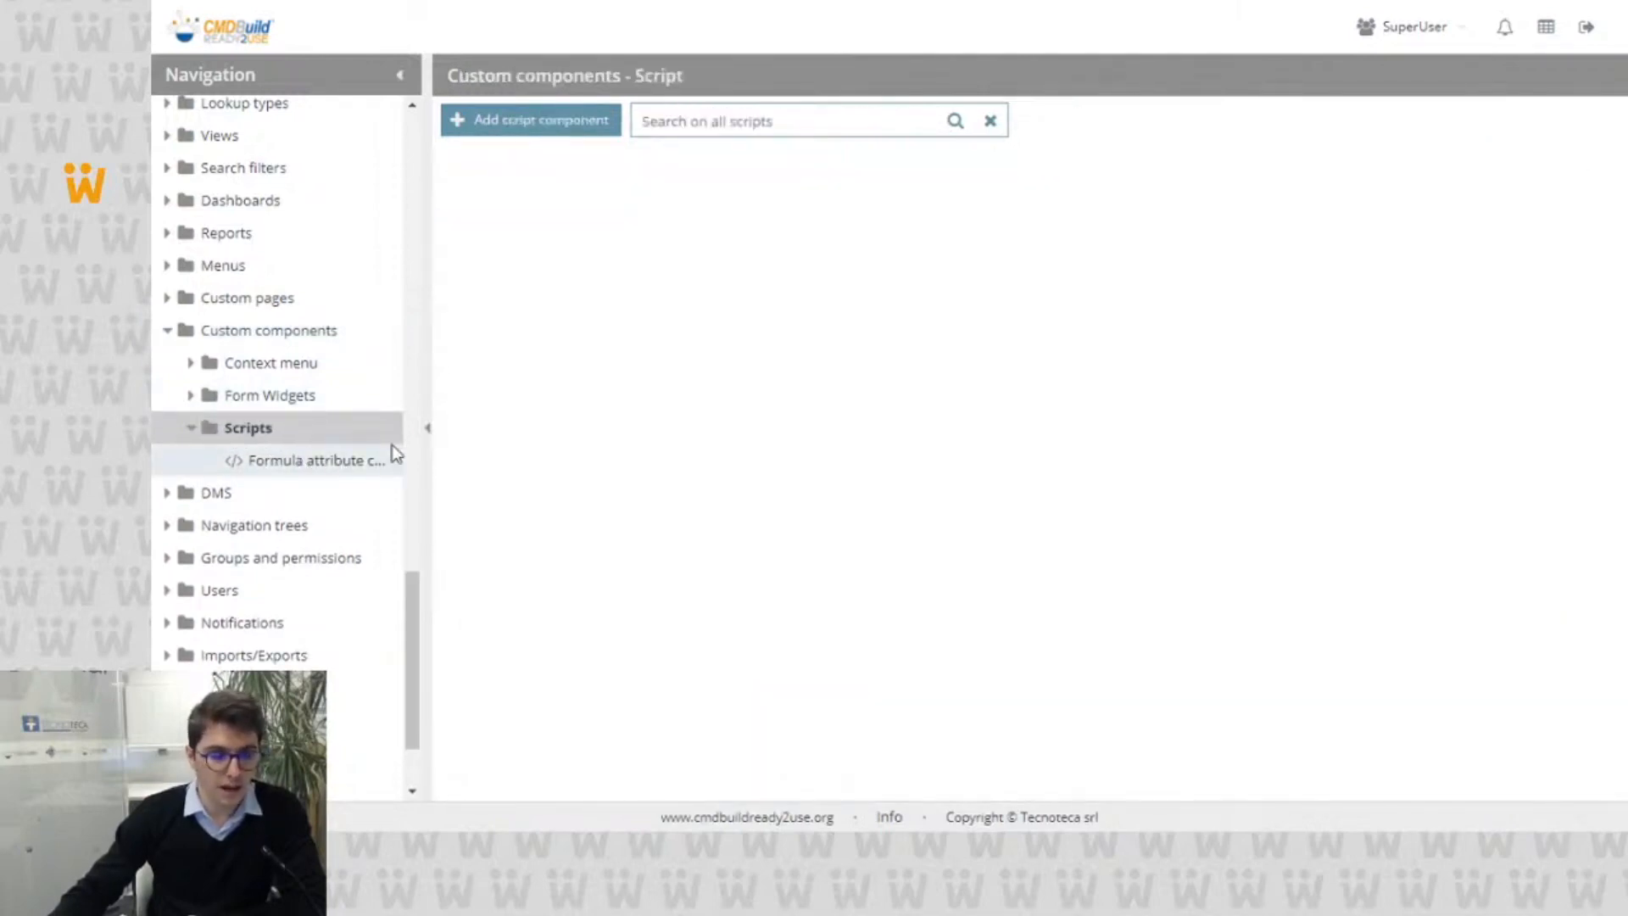
click(307, 449)
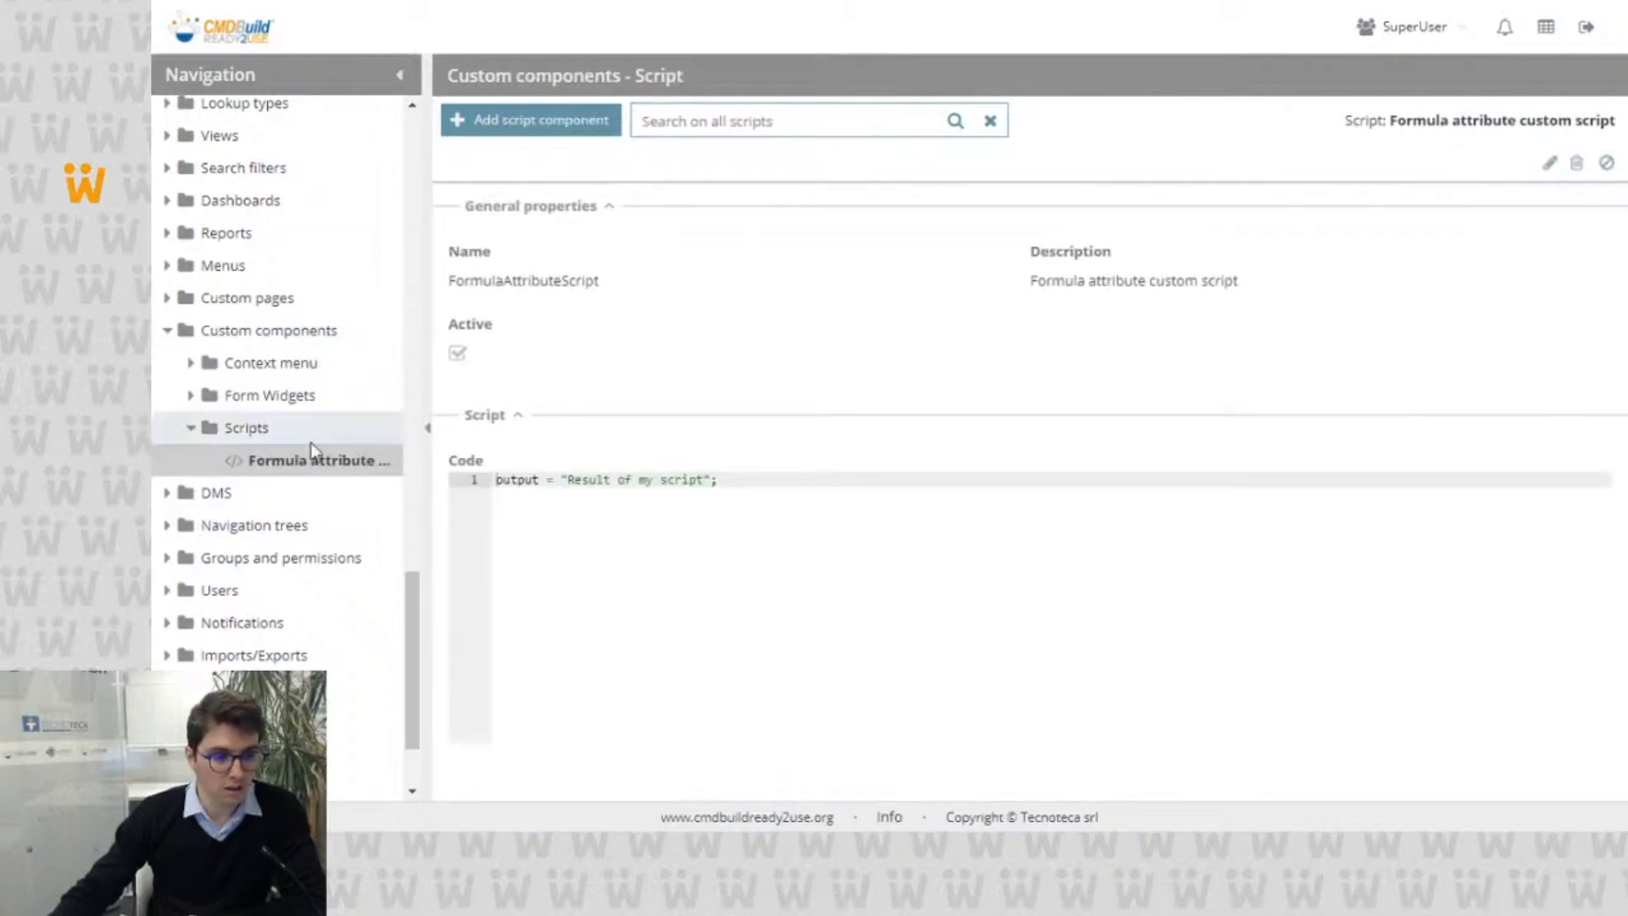
Step: Bring up a blank script component form to examine its Groovy code field, and cancel it
click(534, 120)
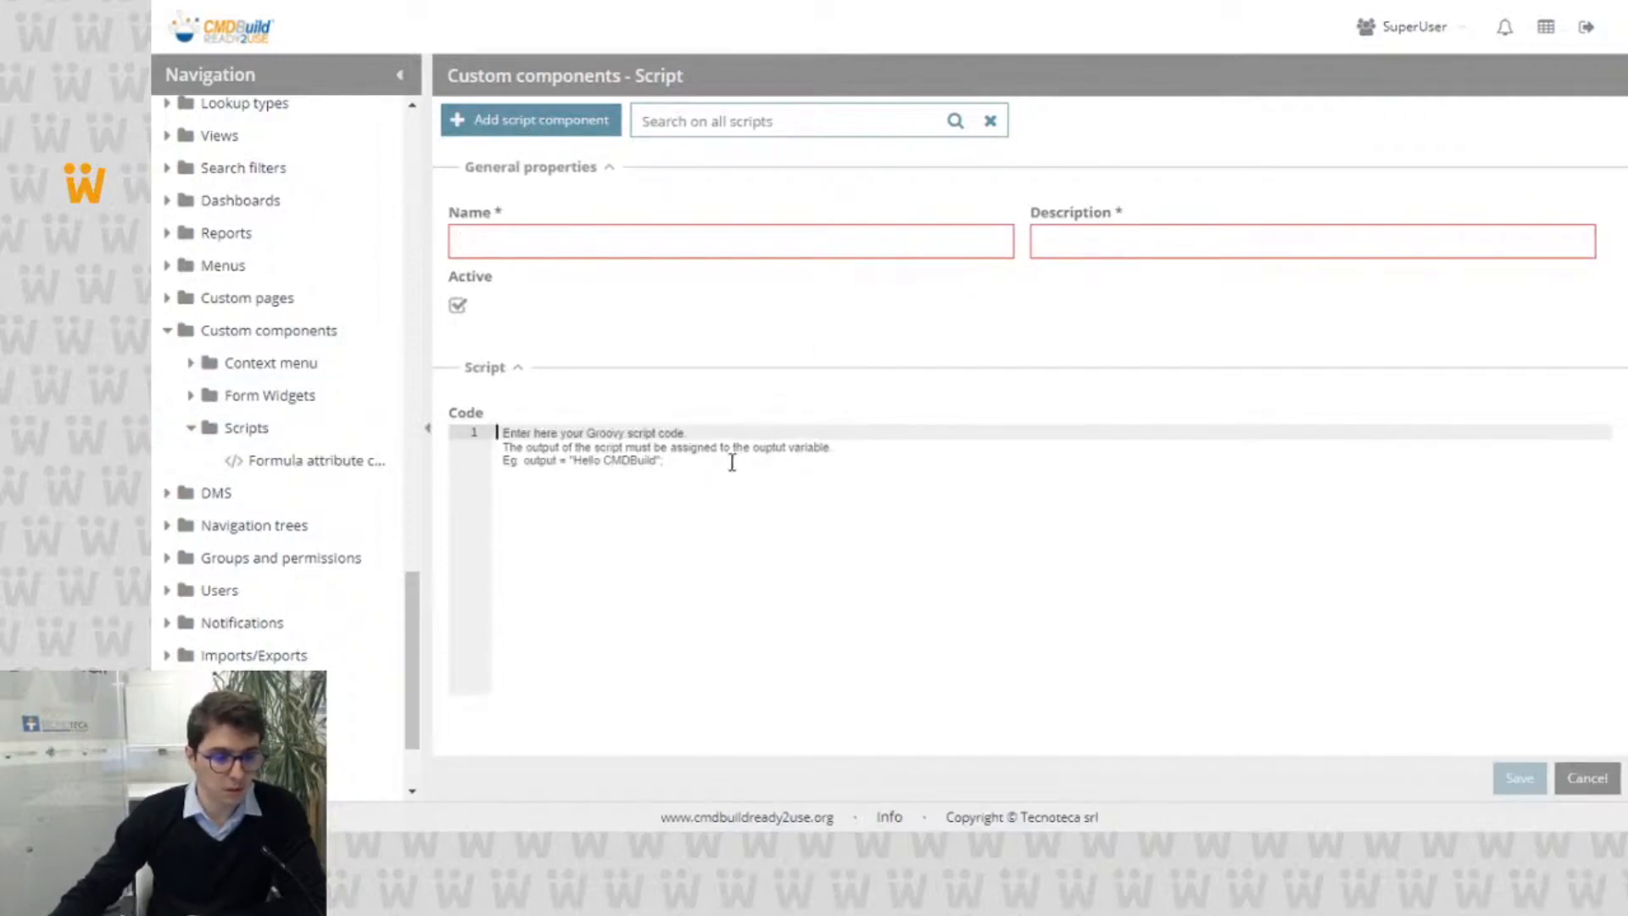
click(900, 492)
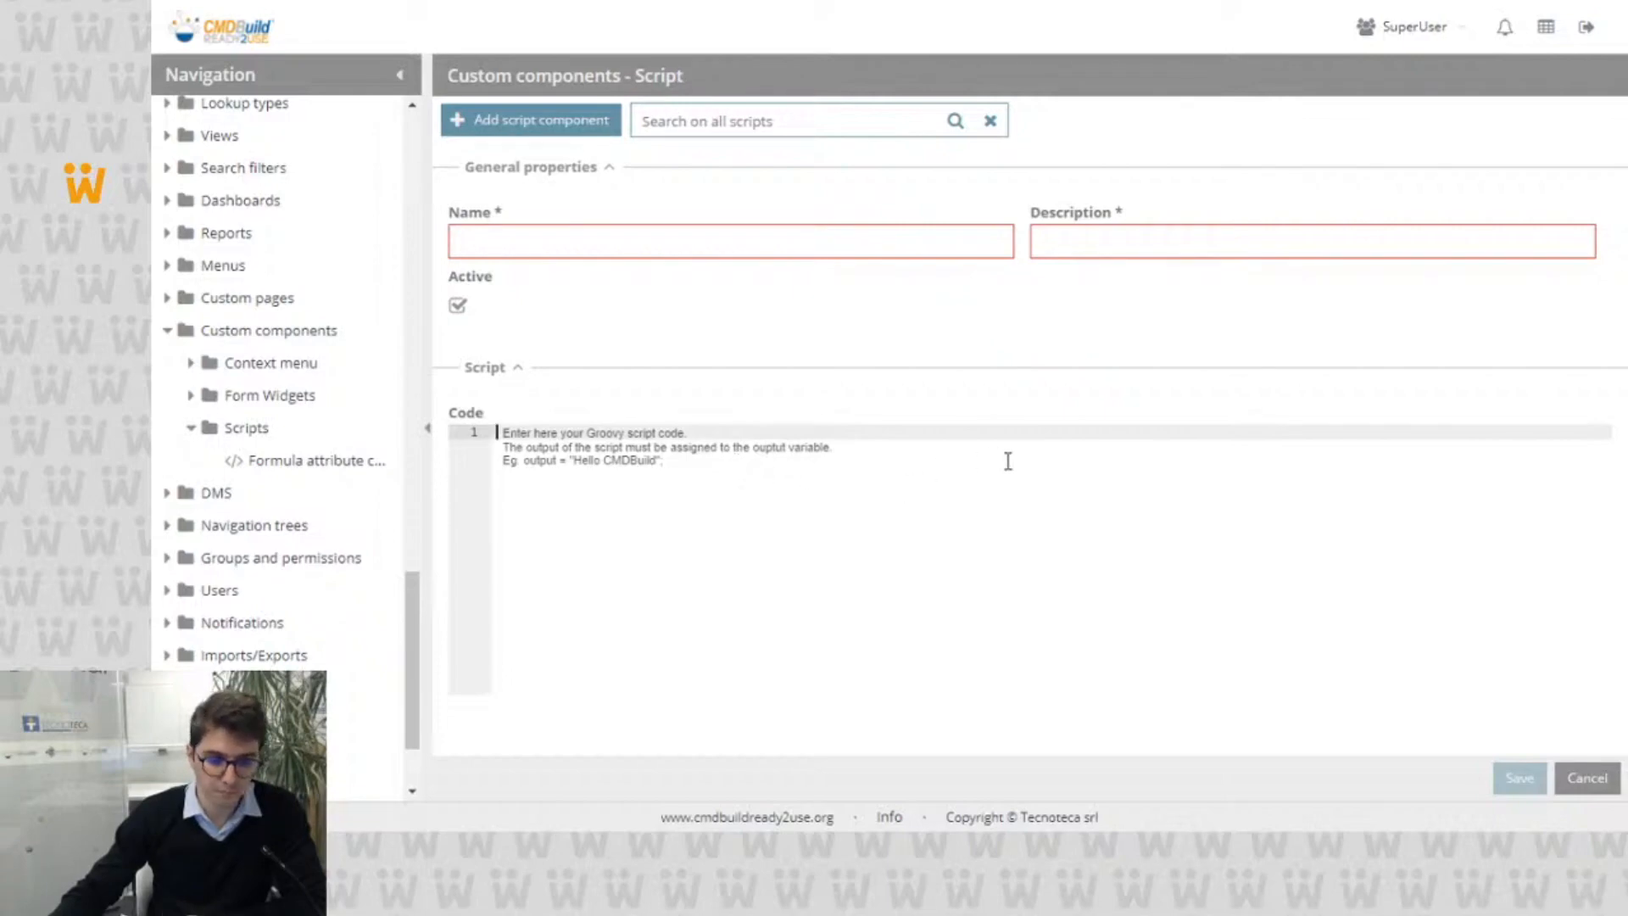
click(1585, 778)
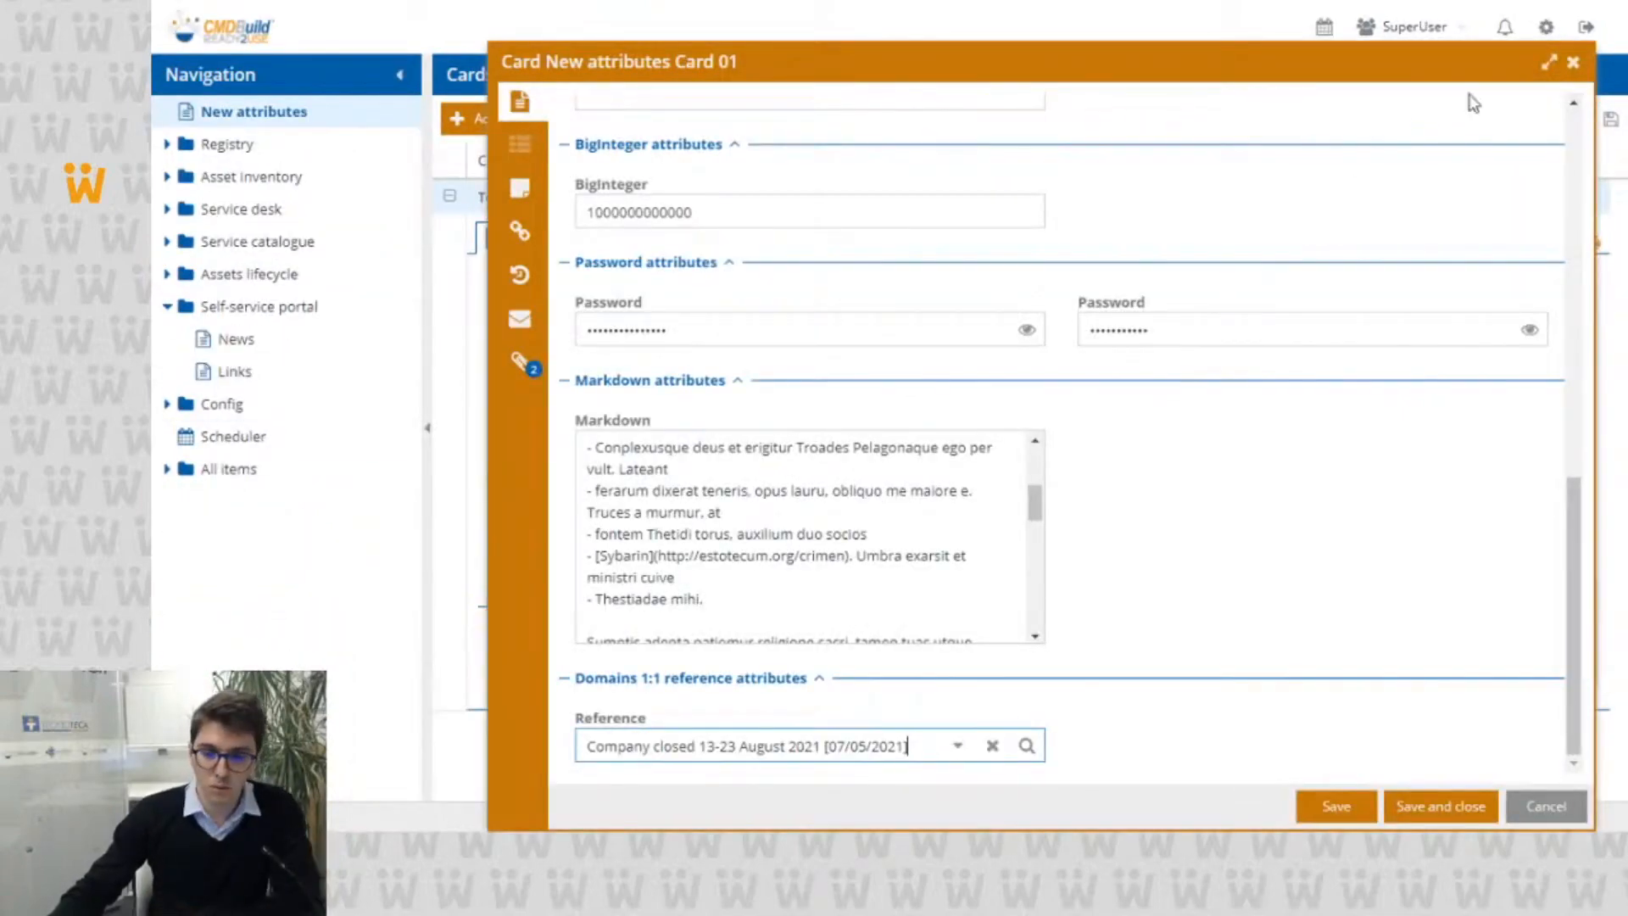
Step: Close the New attributes card in the management module without saving, and show the Service requests of the Service catalogue
click(1573, 66)
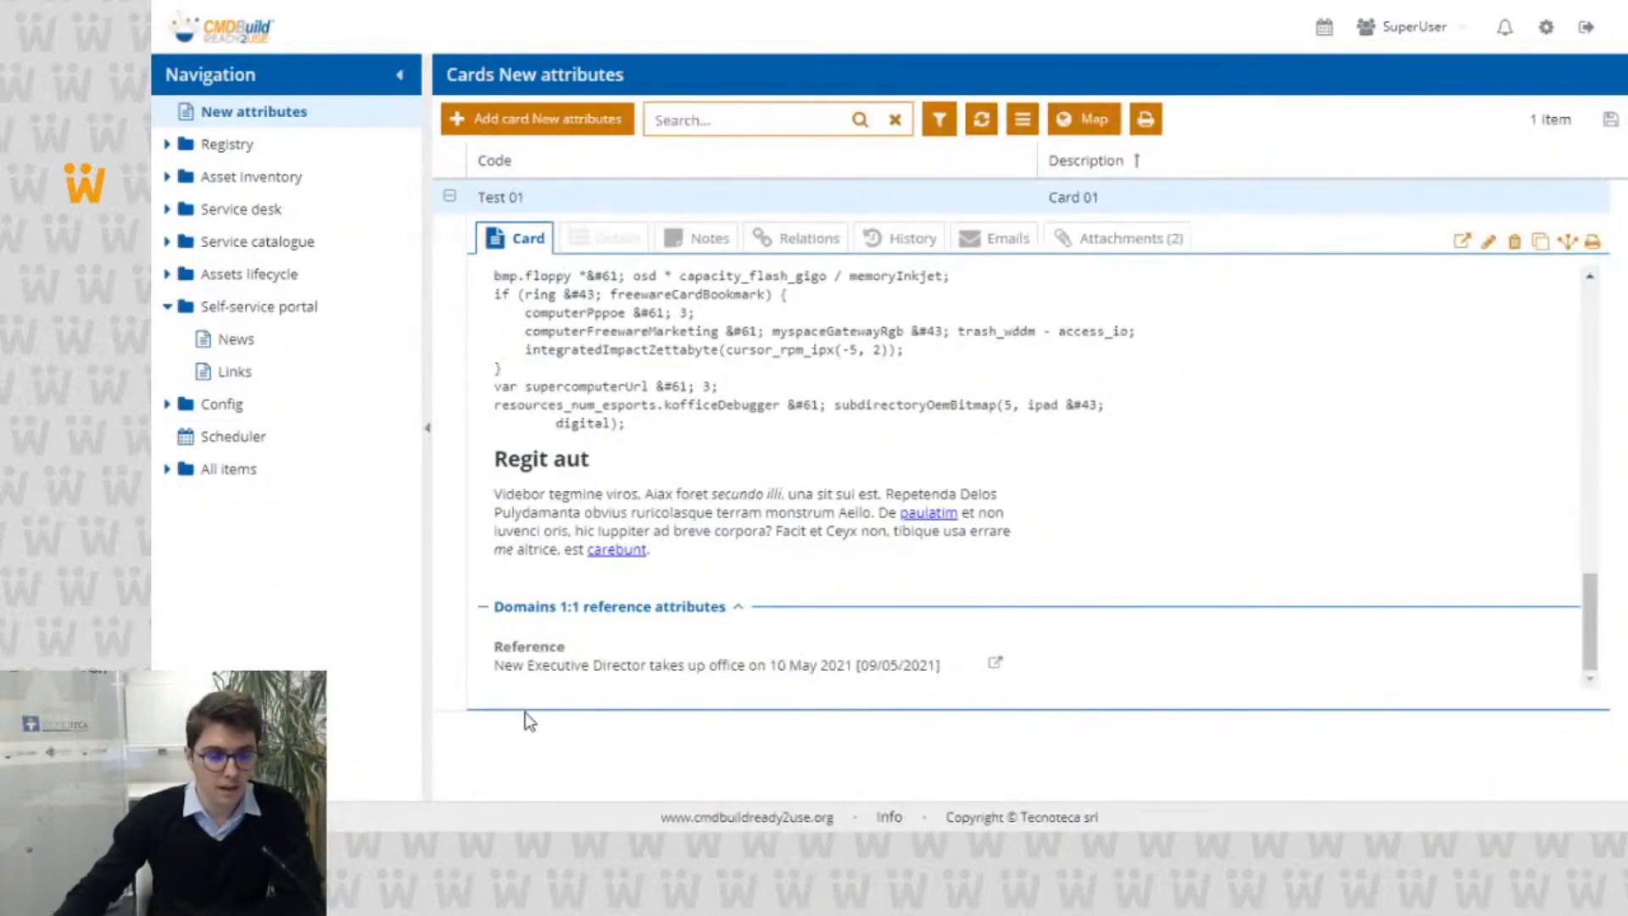
click(169, 307)
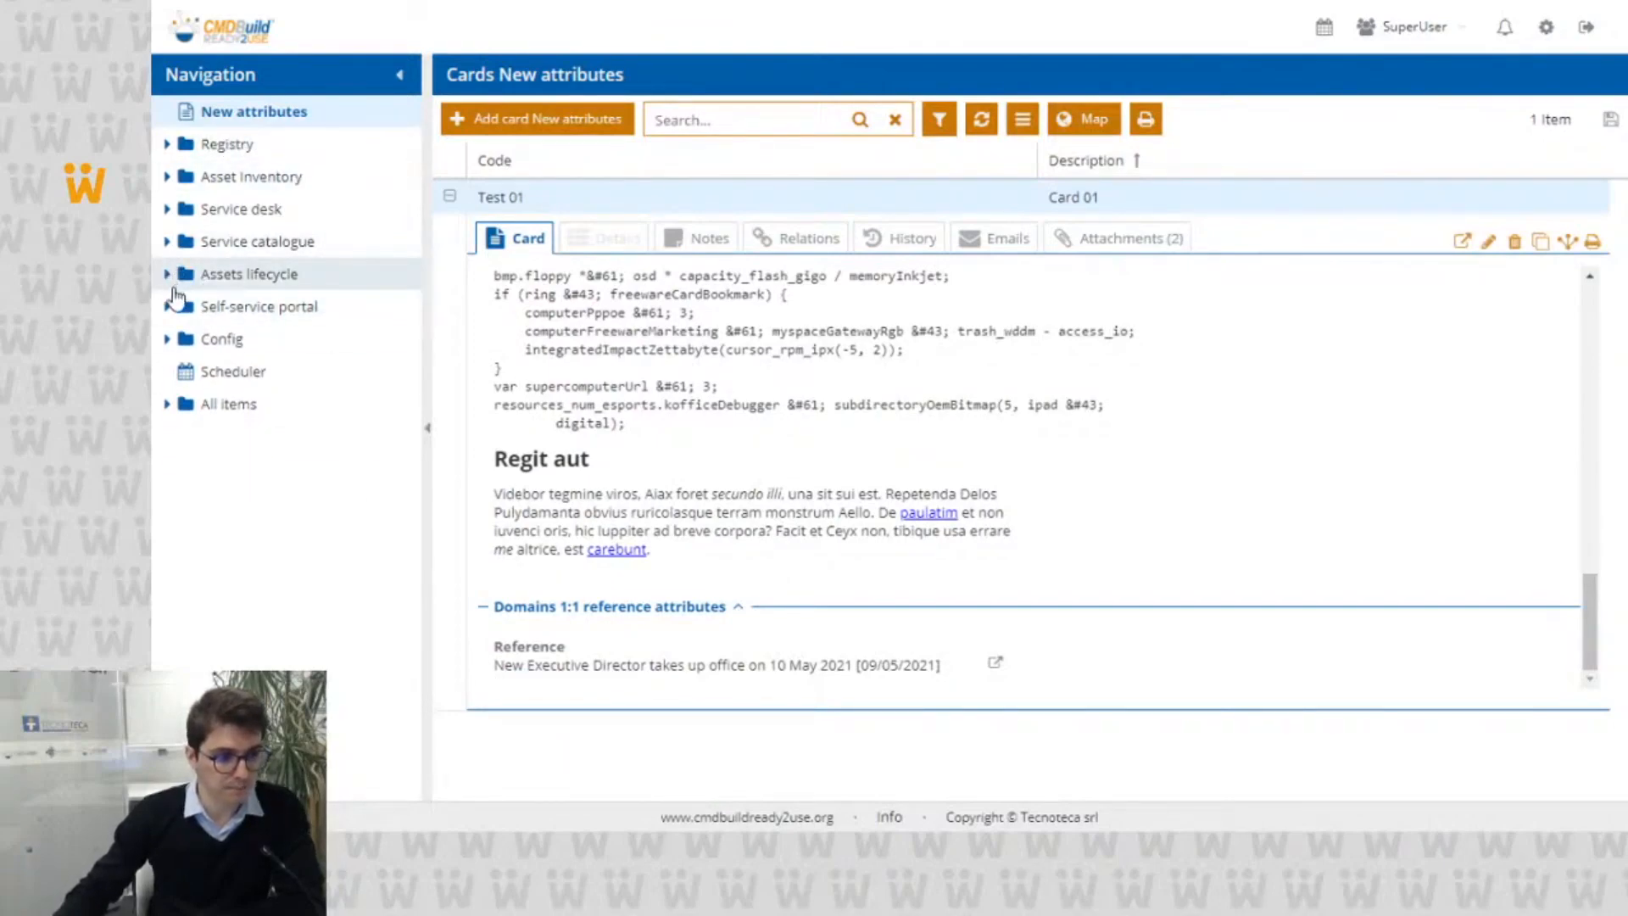
click(168, 243)
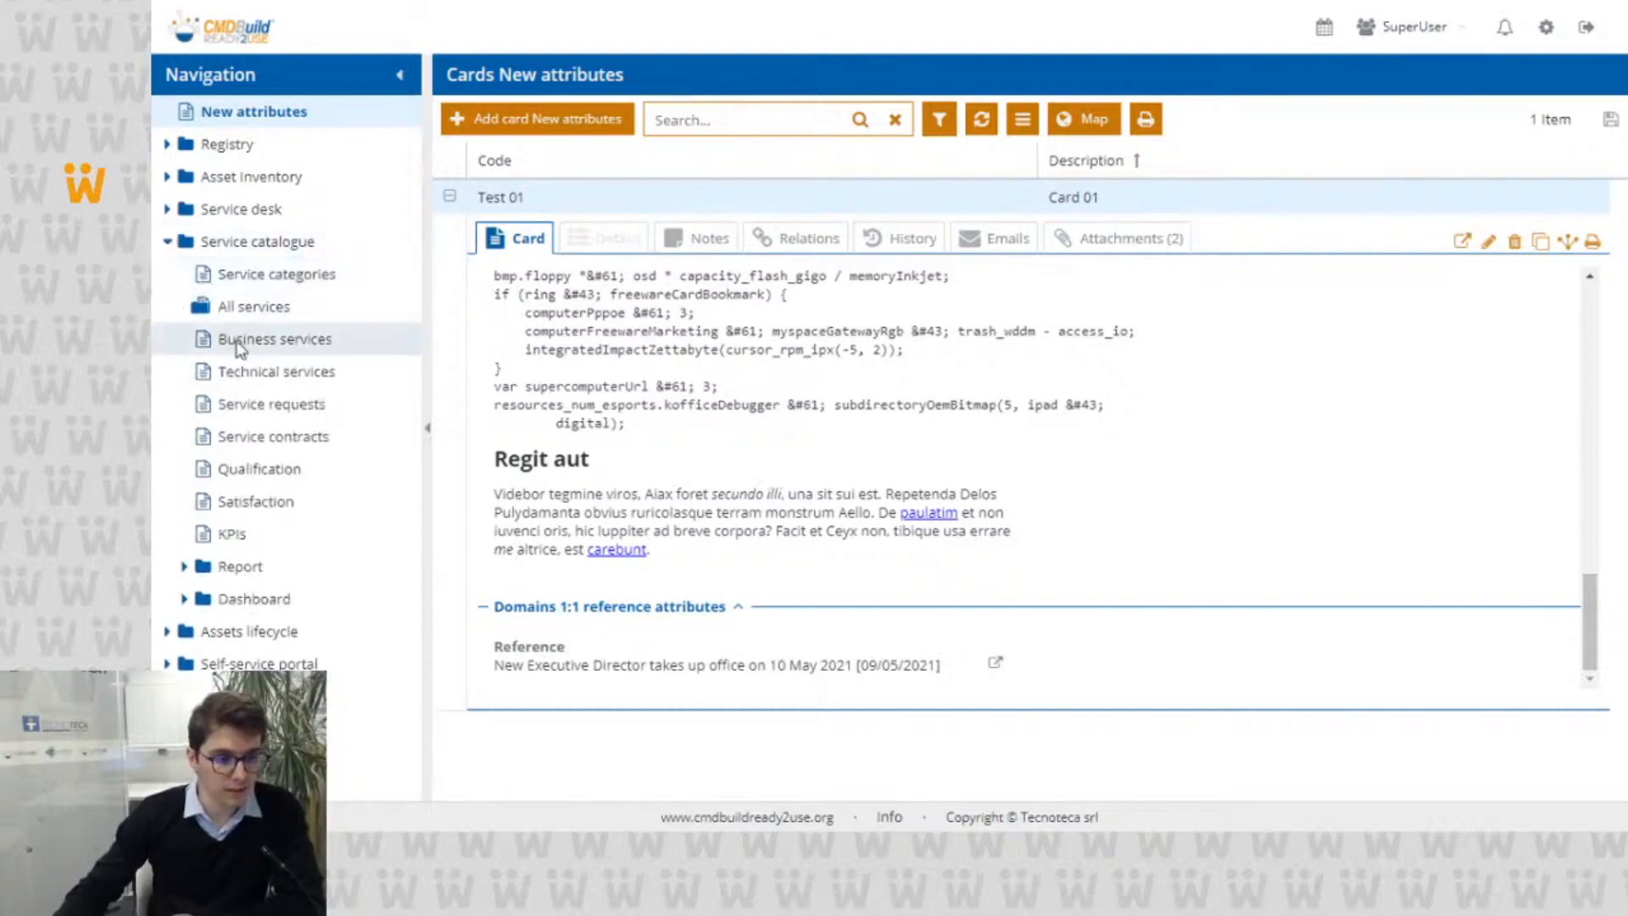
click(280, 405)
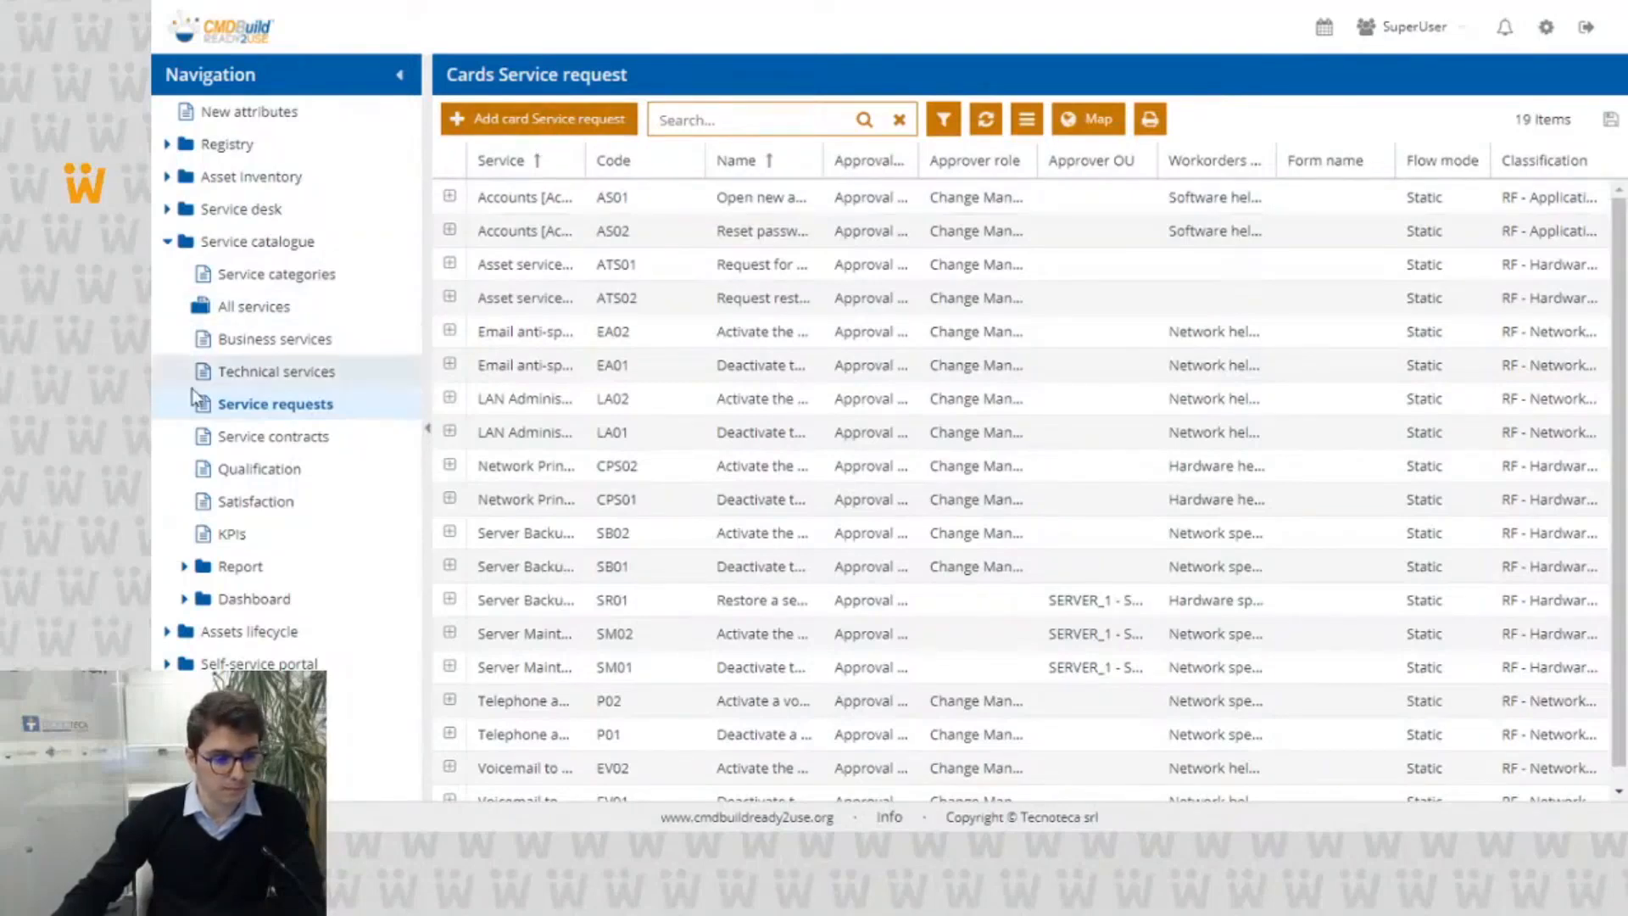
Step: Expand the AS01 service request "Open new account", open it for editing and inspect the sections of its form
click(513, 196)
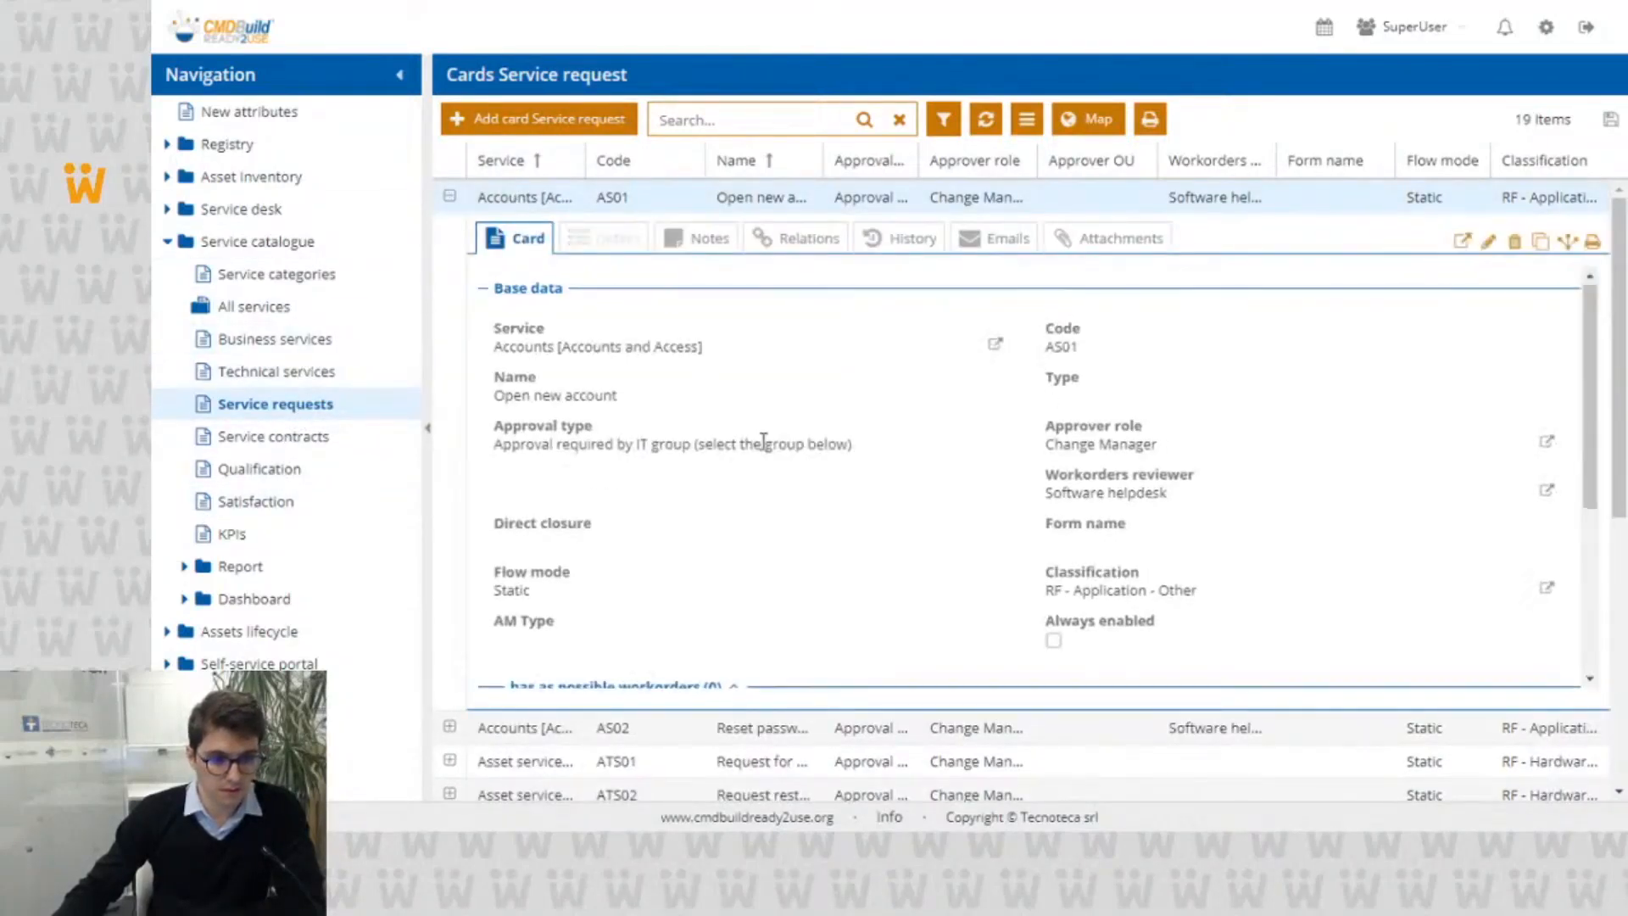
scroll(755, 427, down, 3)
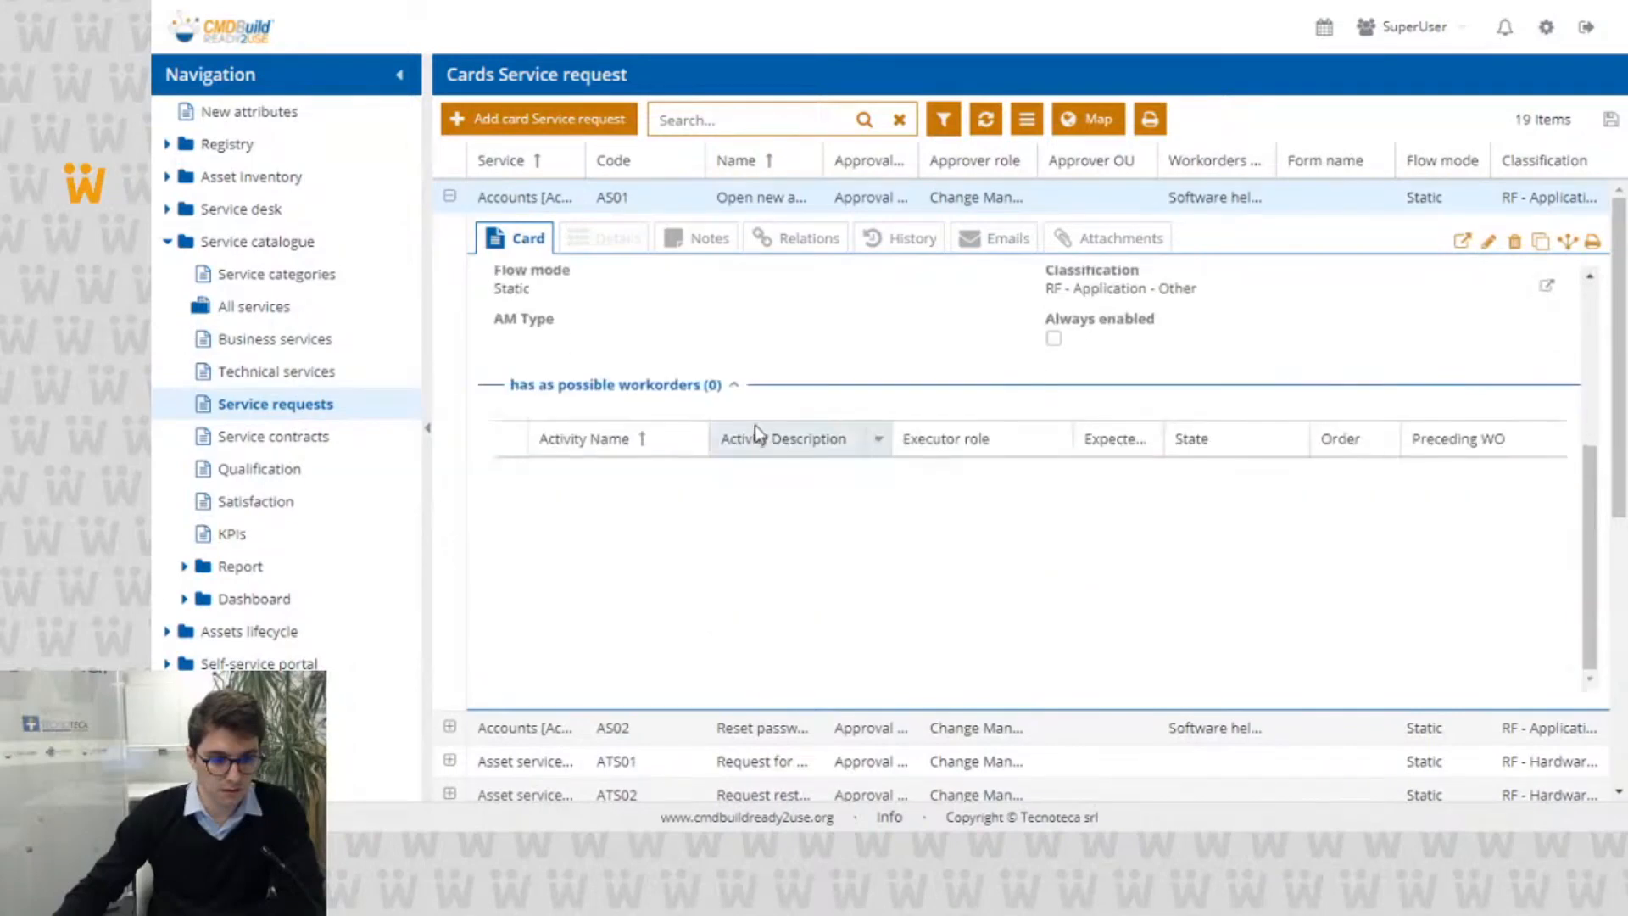
click(1490, 243)
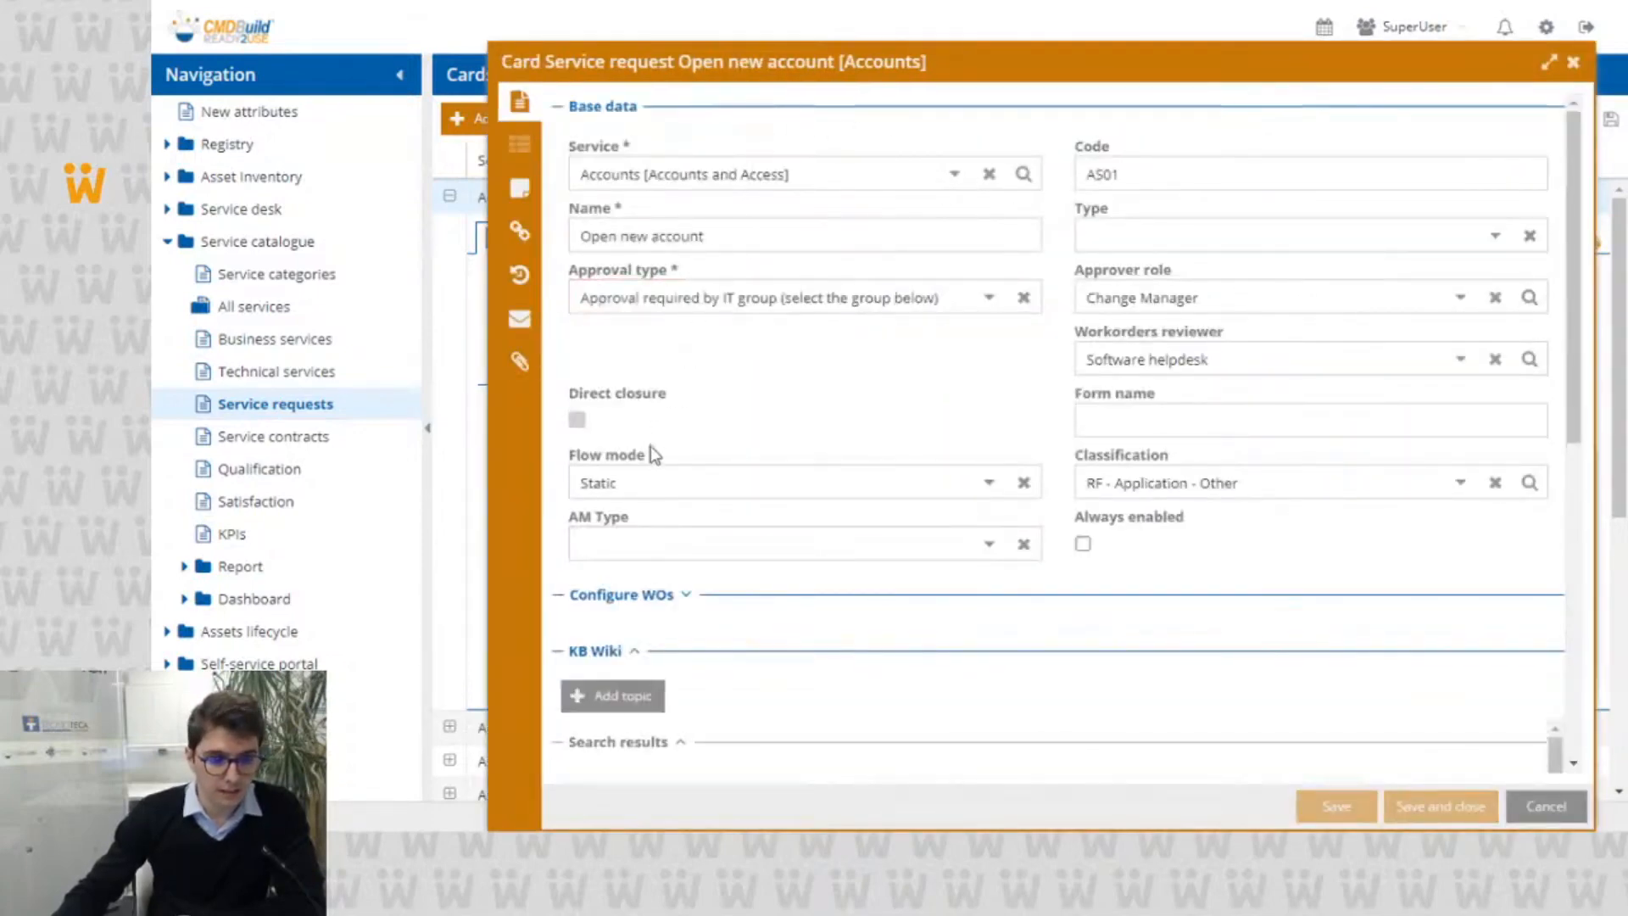
scroll(678, 458, down, 3)
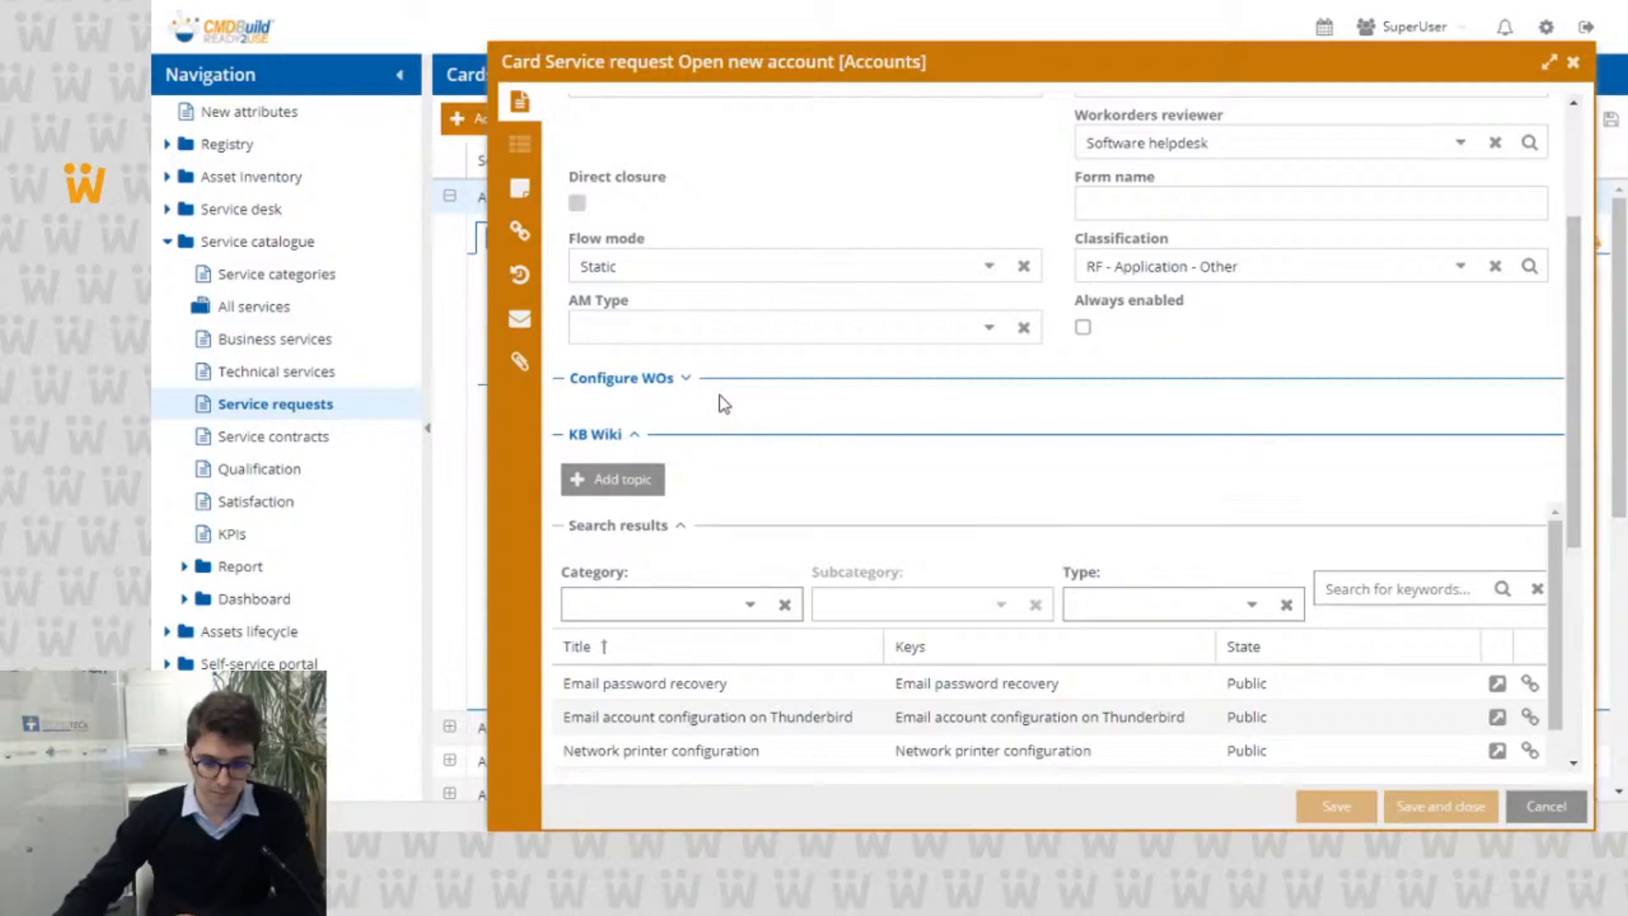
Step: Examine the inline Configure WOs and KB Wiki sections of the service request form, and cancel the editing
scroll(725, 402, up, 1)
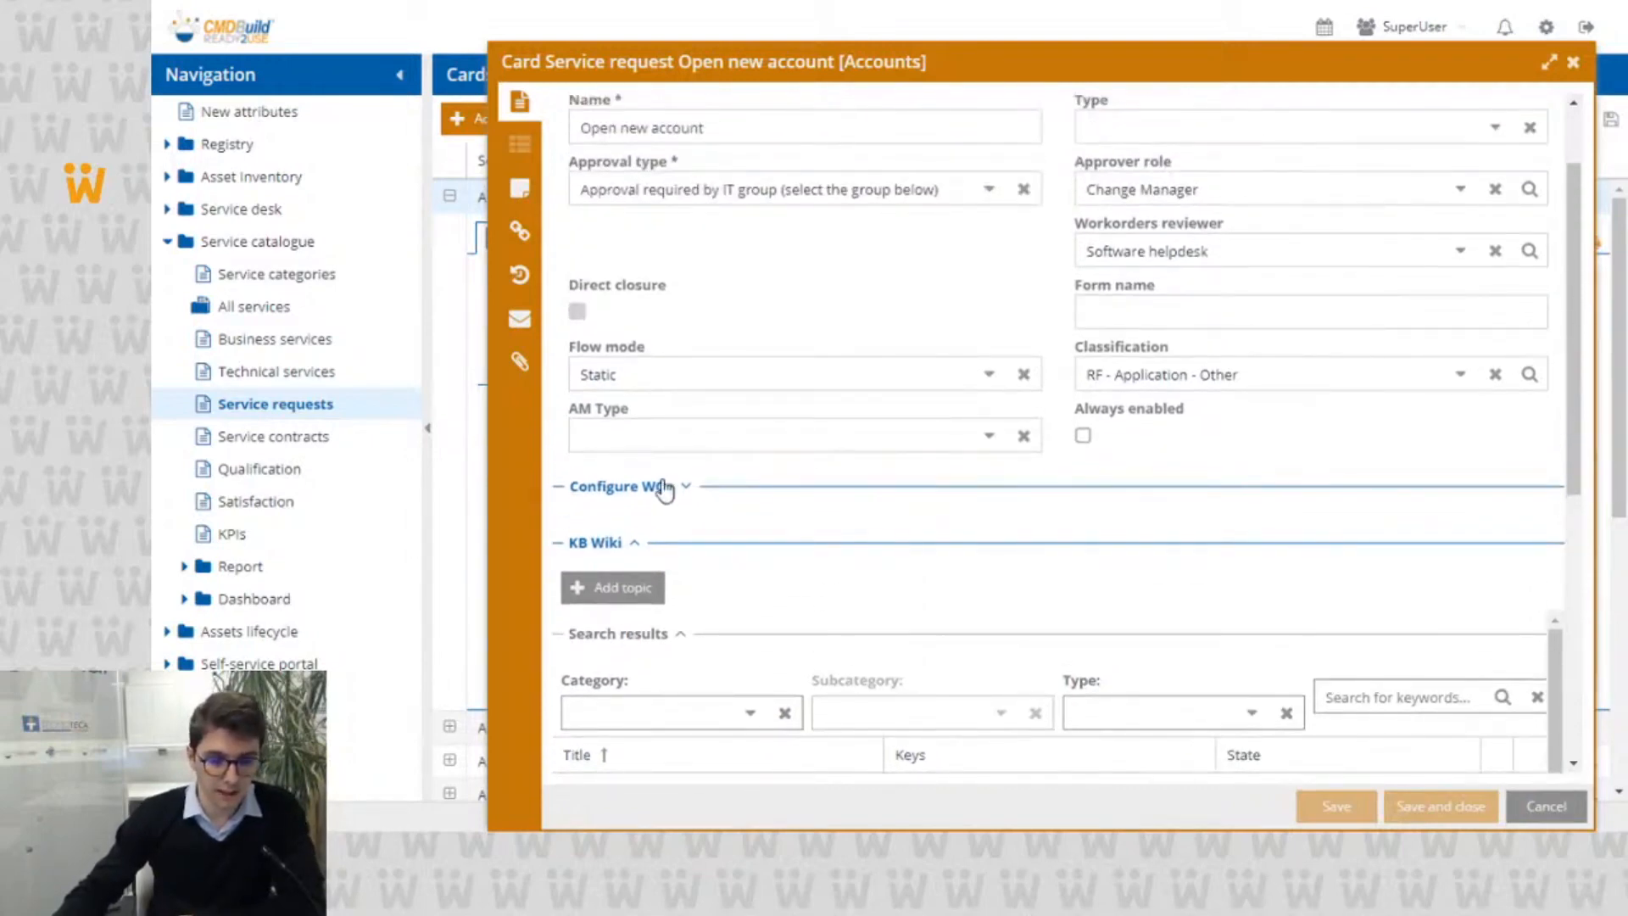
click(663, 487)
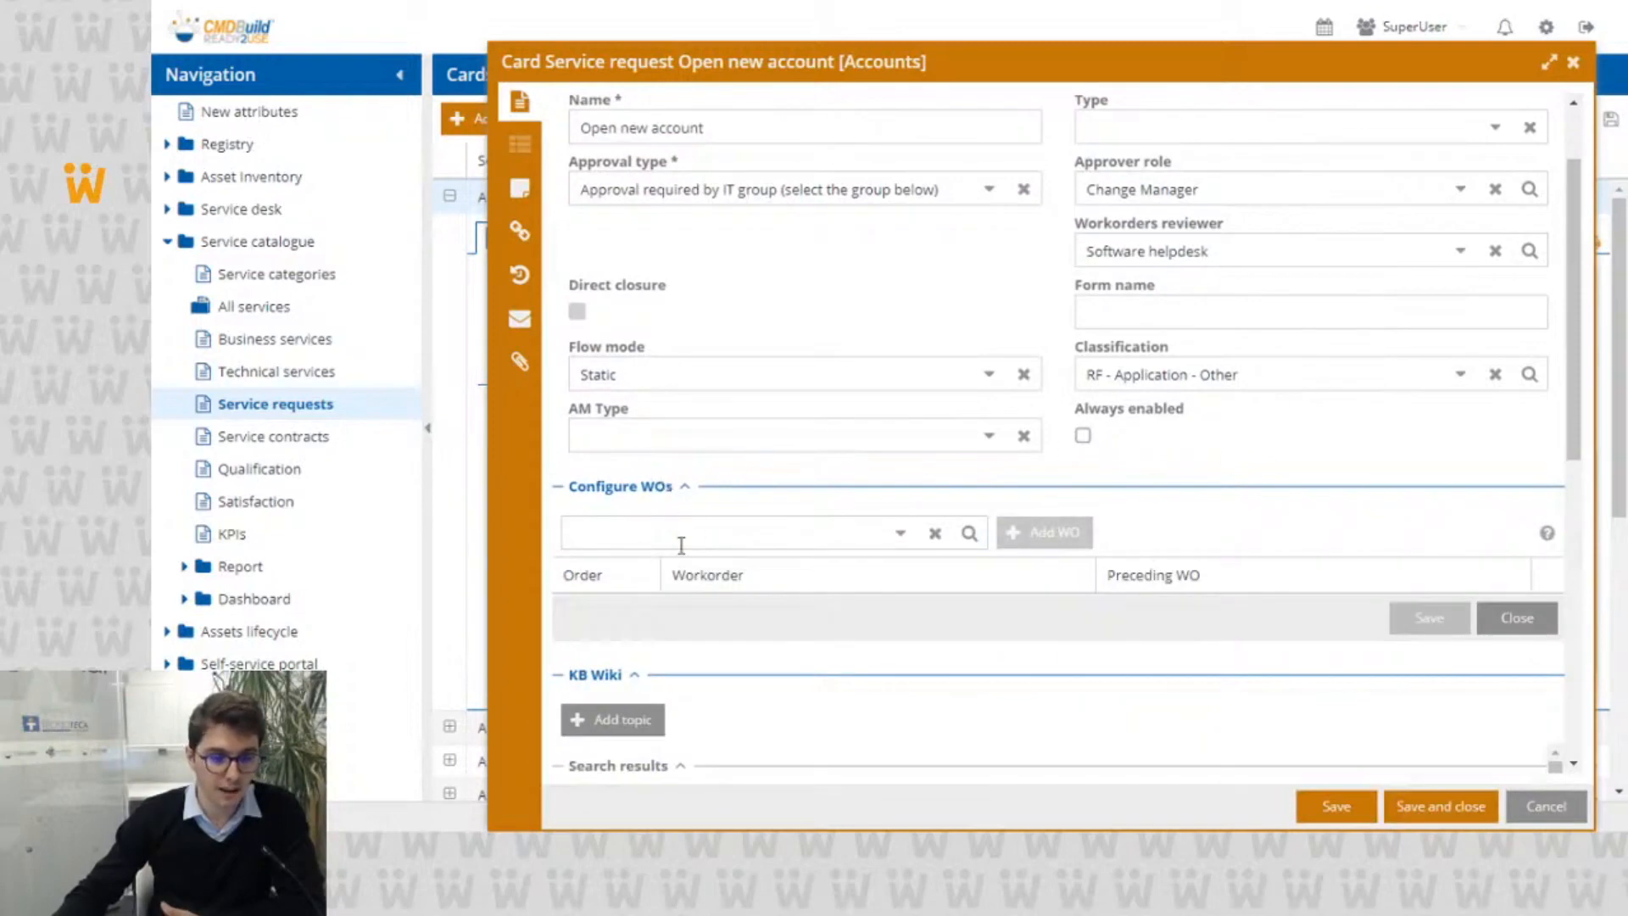
click(644, 490)
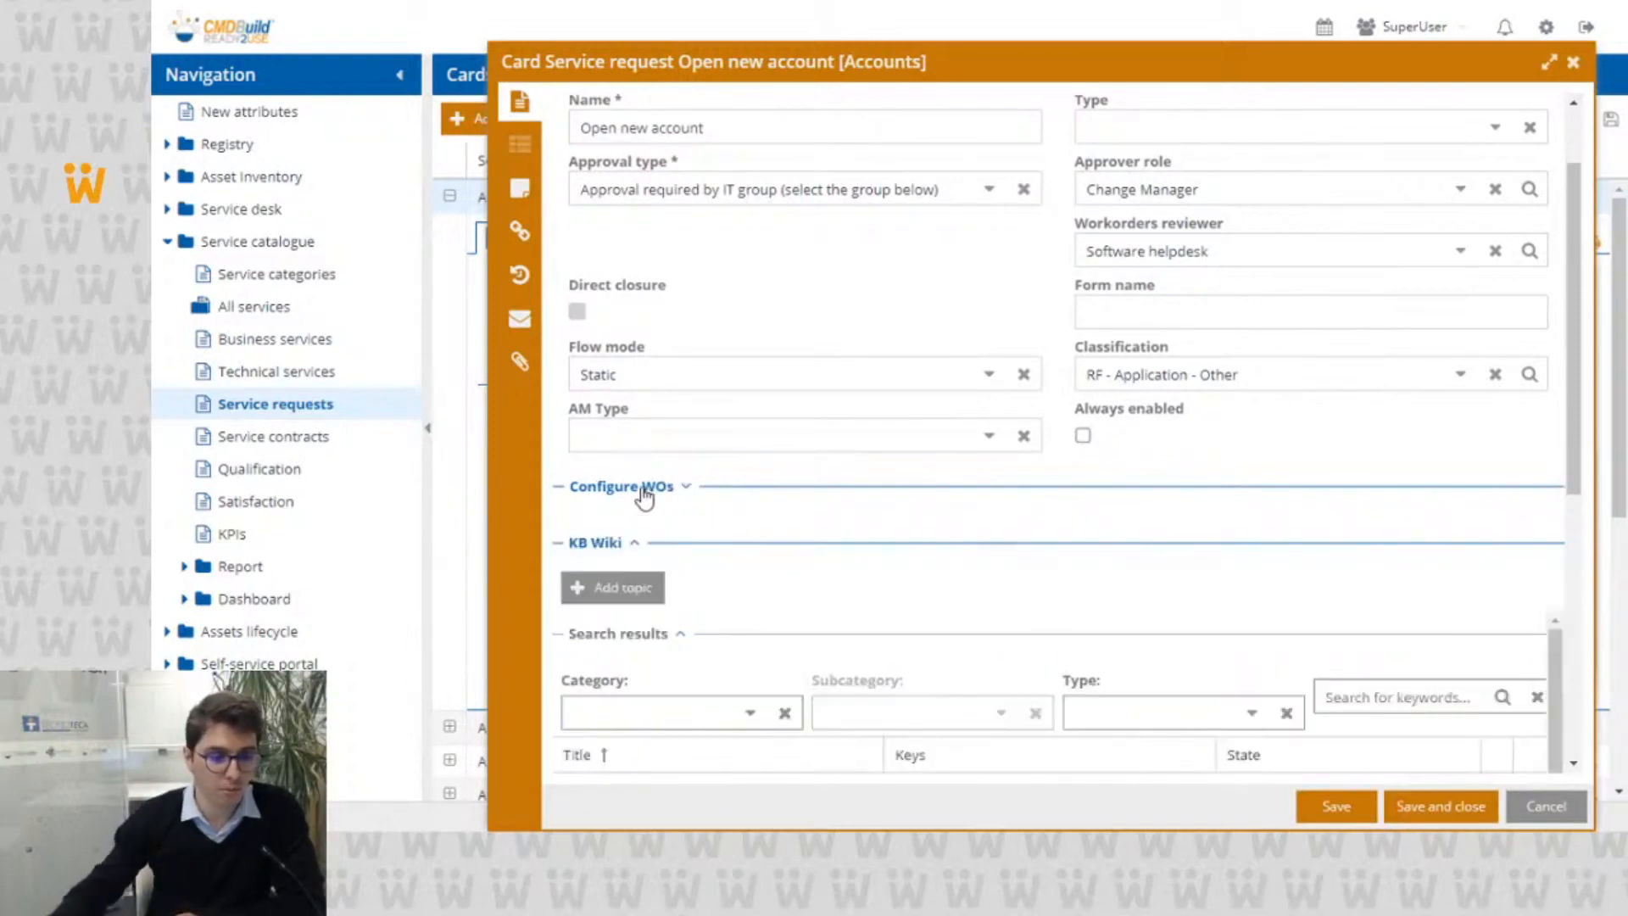
scroll(686, 437, down, 3)
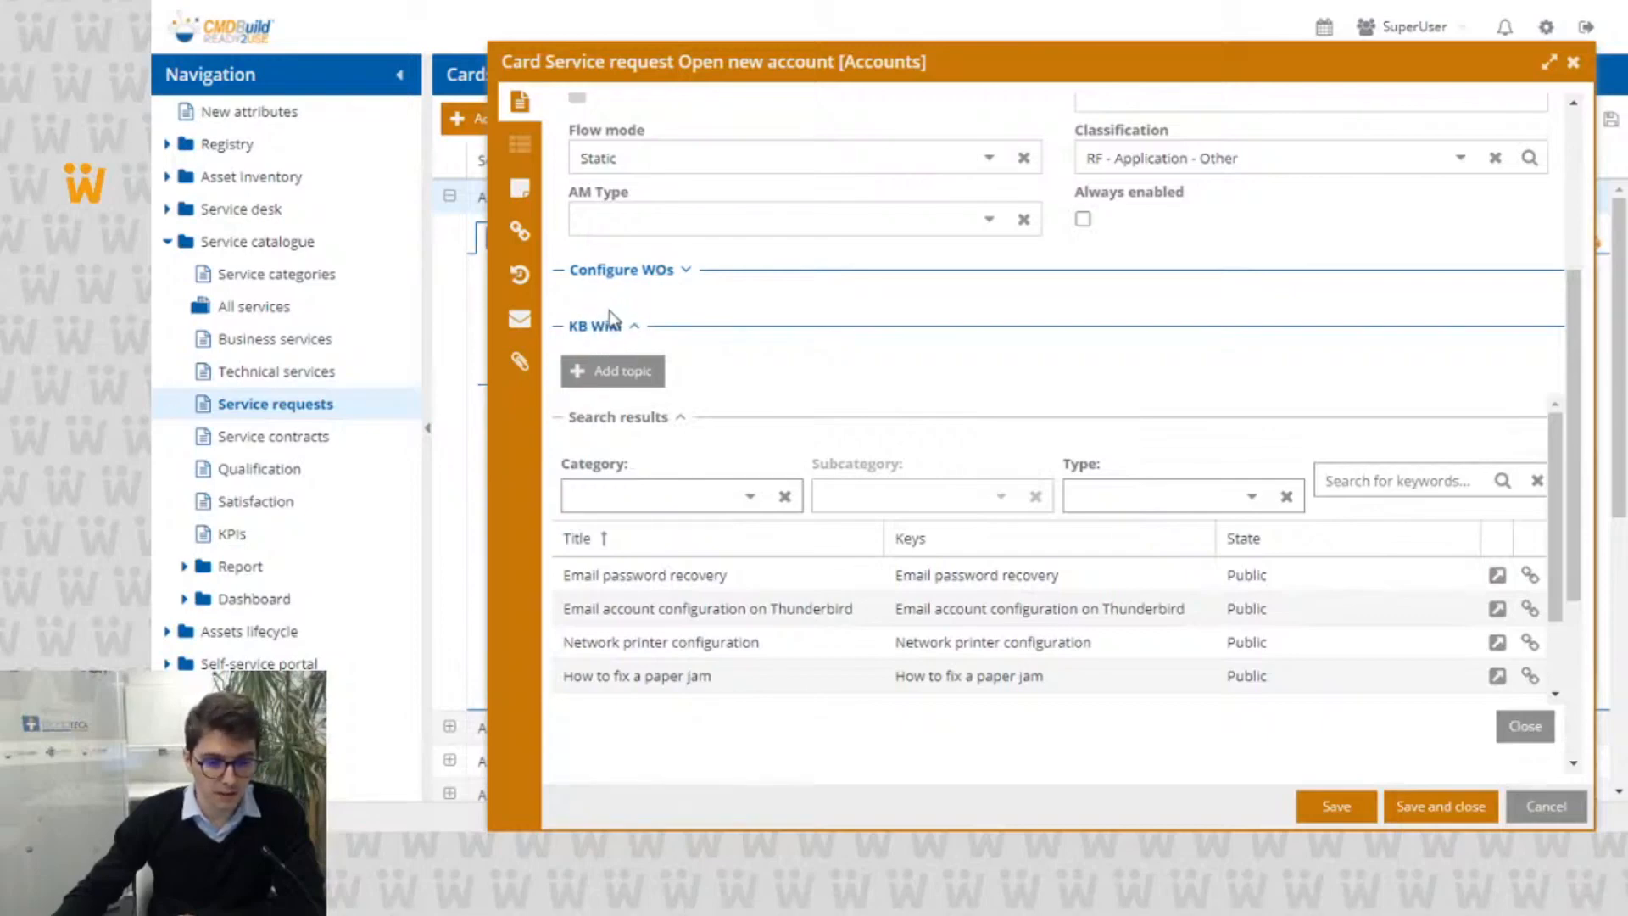
scroll(801, 402, down, 2)
scroll(801, 406, up, 2)
scroll(802, 414, up, 2)
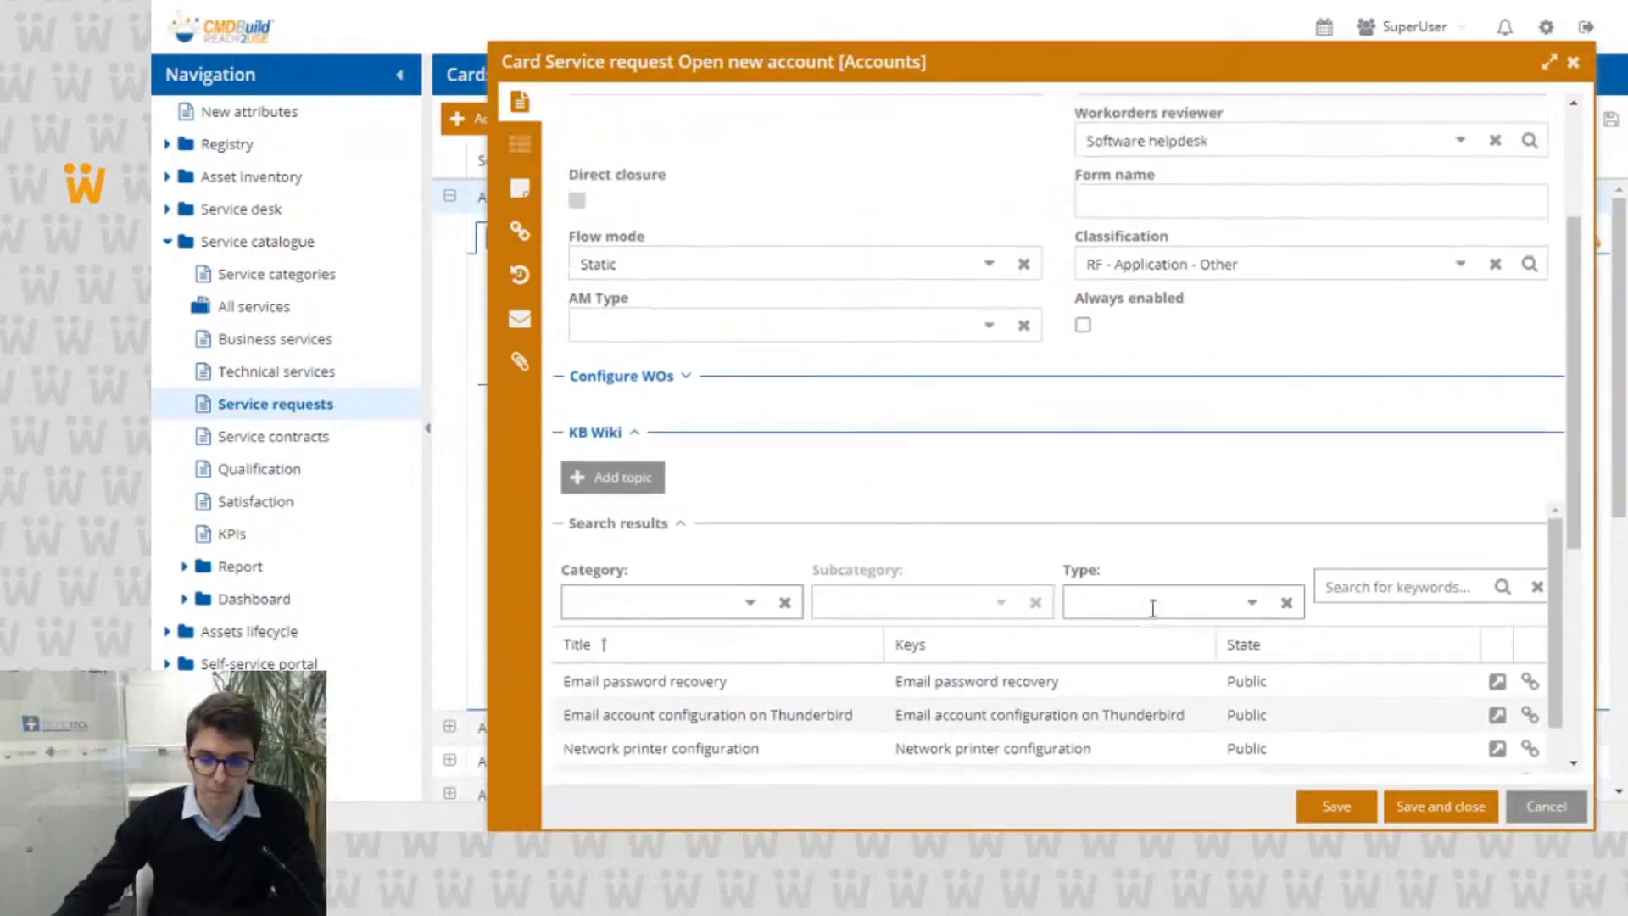
click(1522, 808)
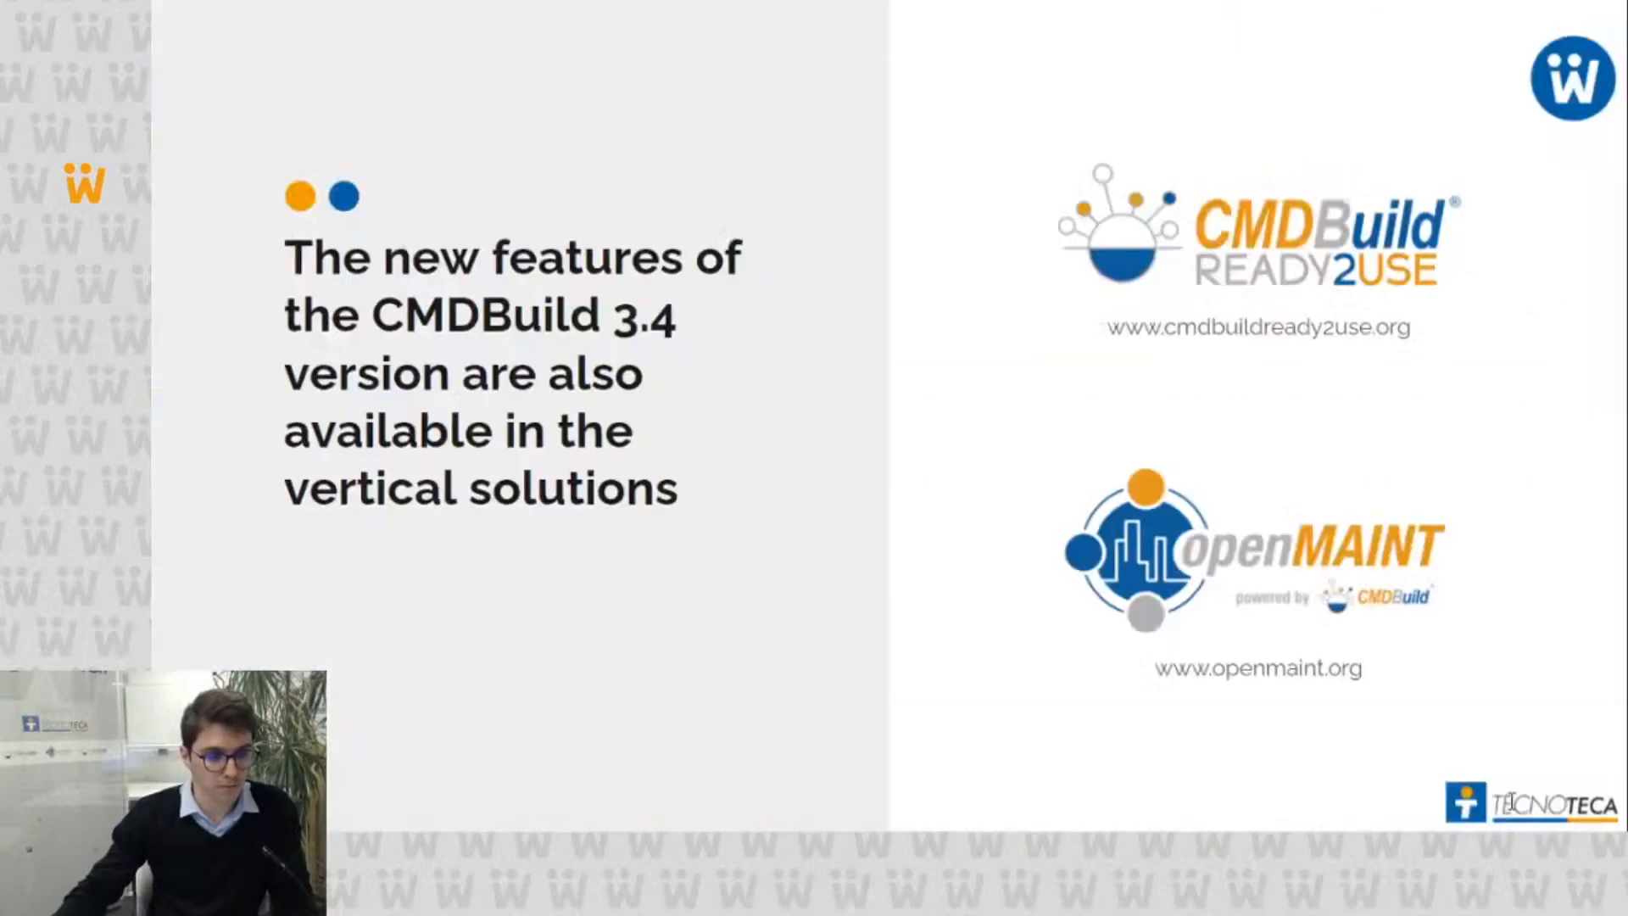
Step: Open the properties of the Service request class for editing in the administration module
key(Escape)
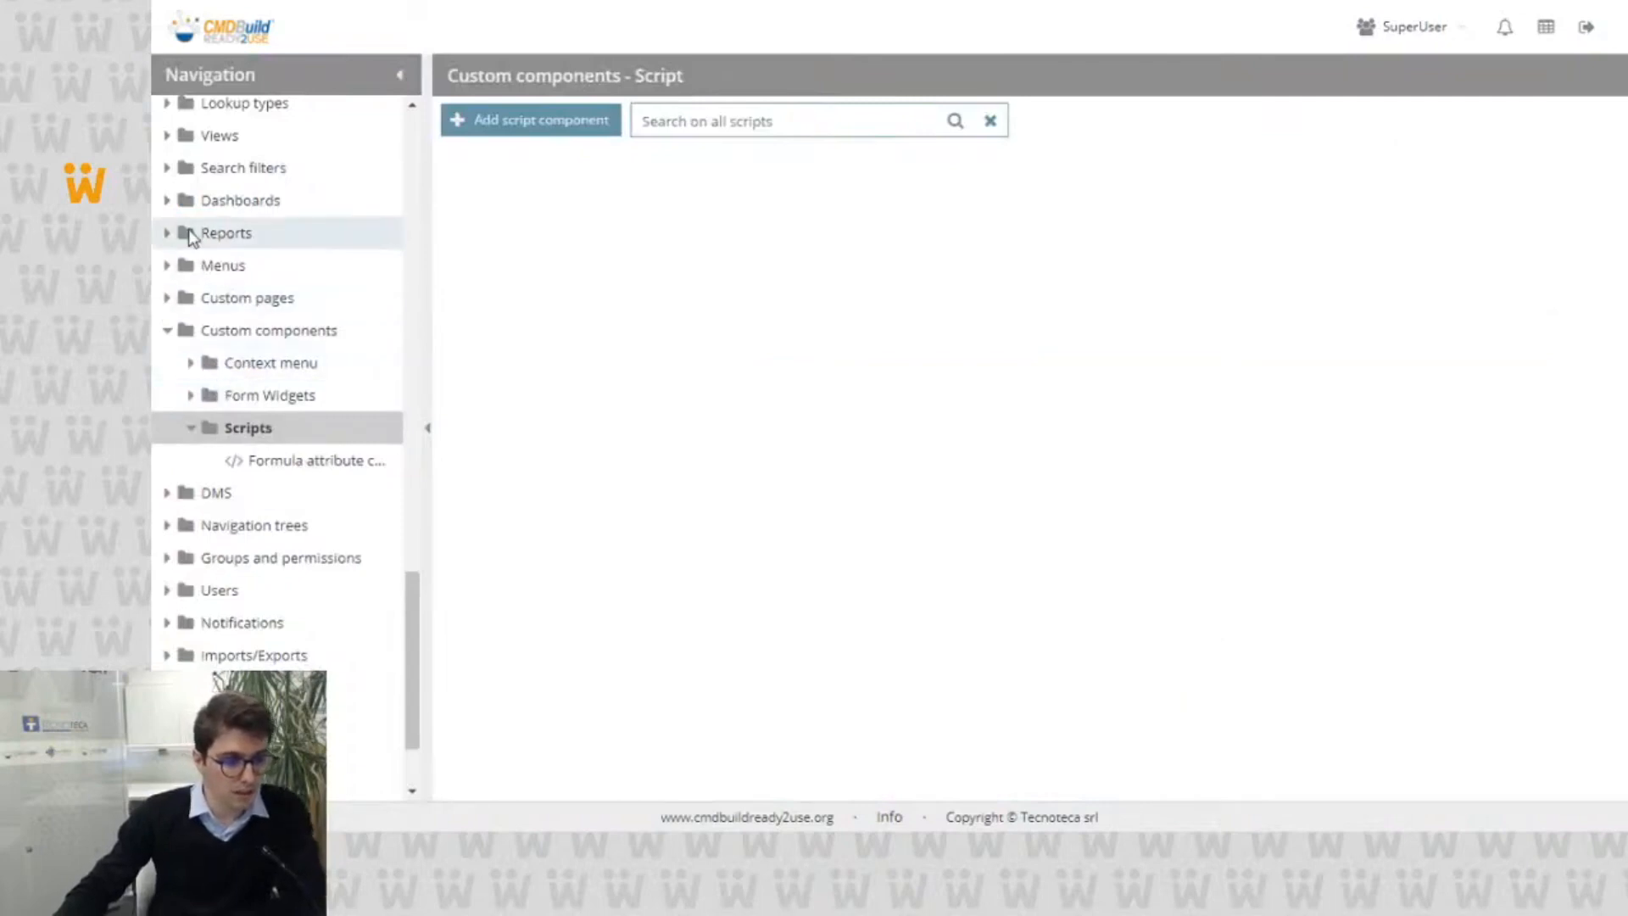
scroll(209, 251, down, 15)
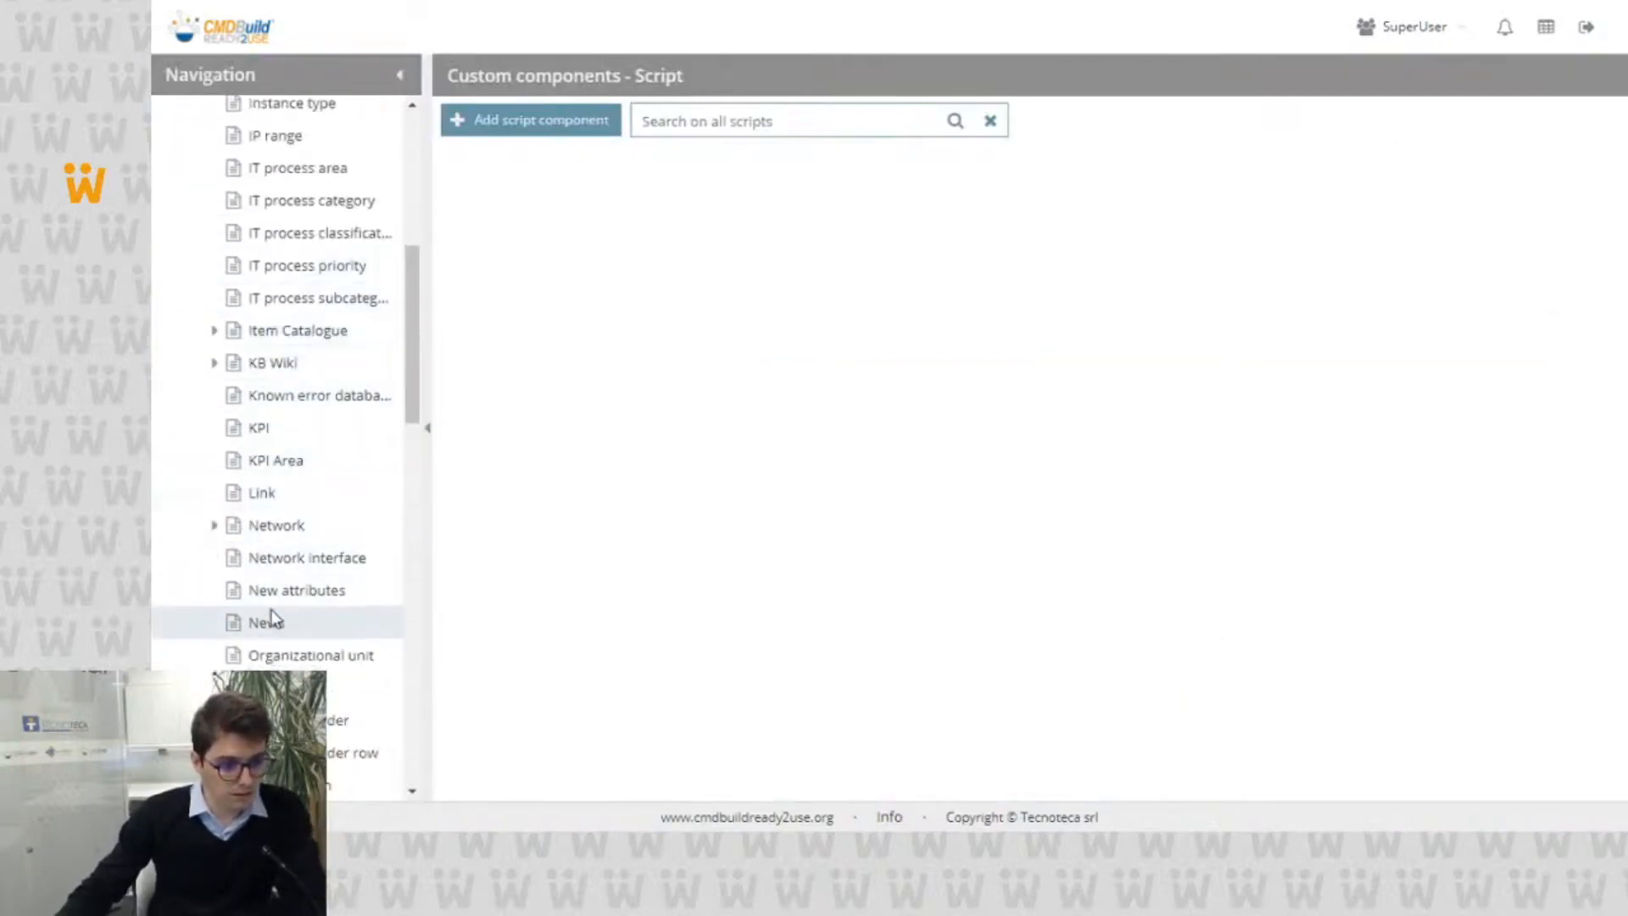
scroll(302, 598, up, 5)
scroll(302, 623, down, 6)
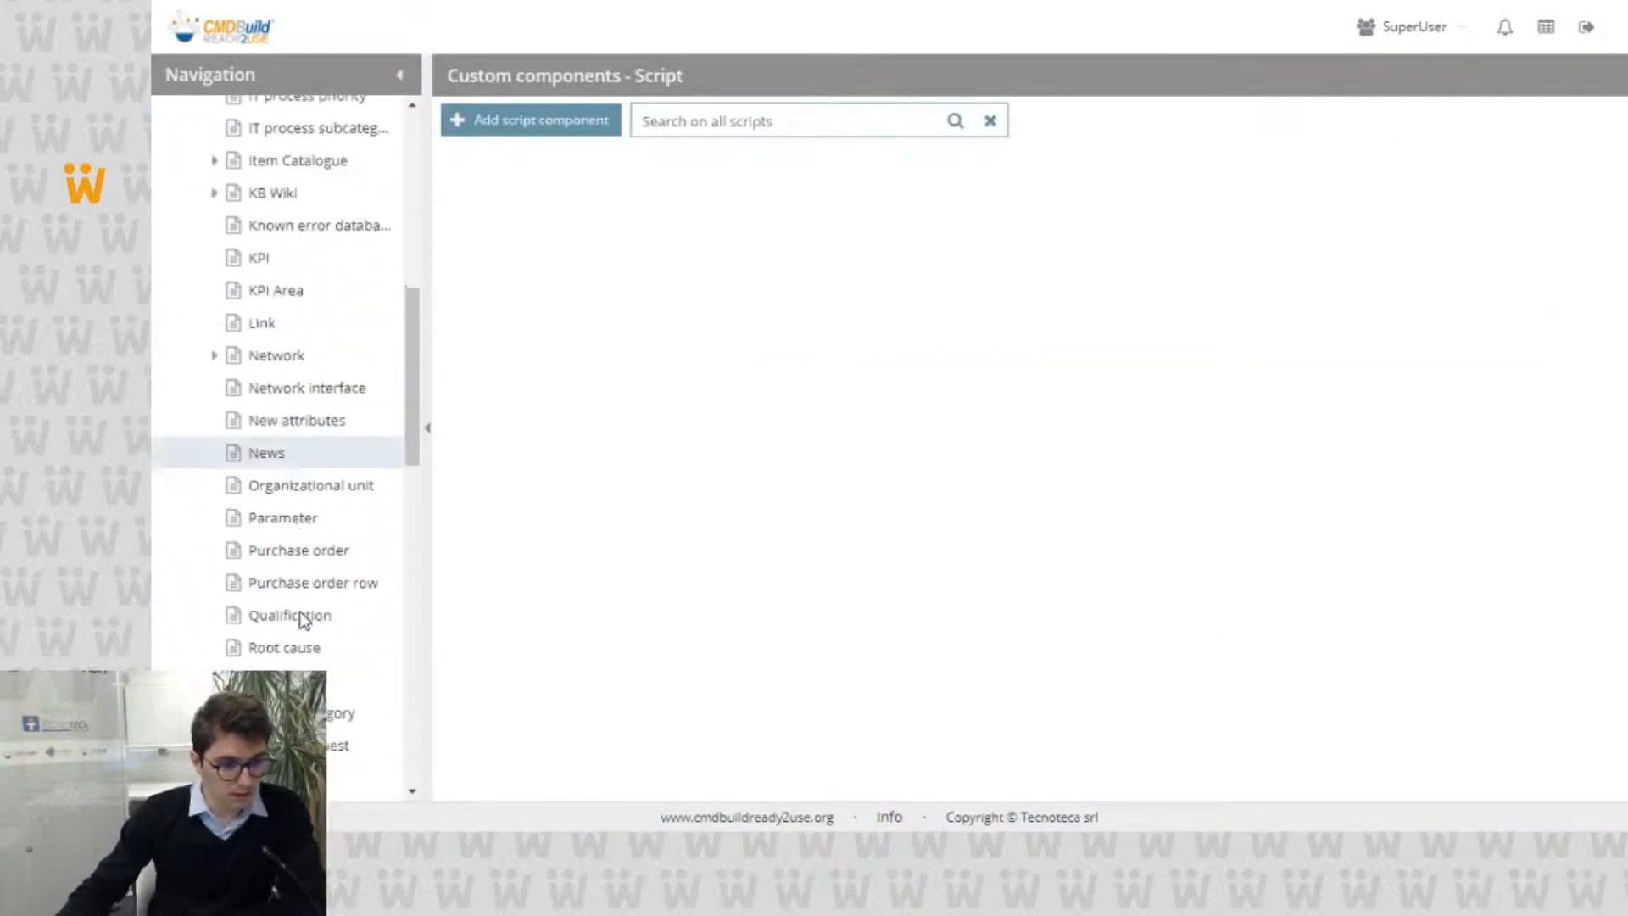
scroll(332, 487, down, 4)
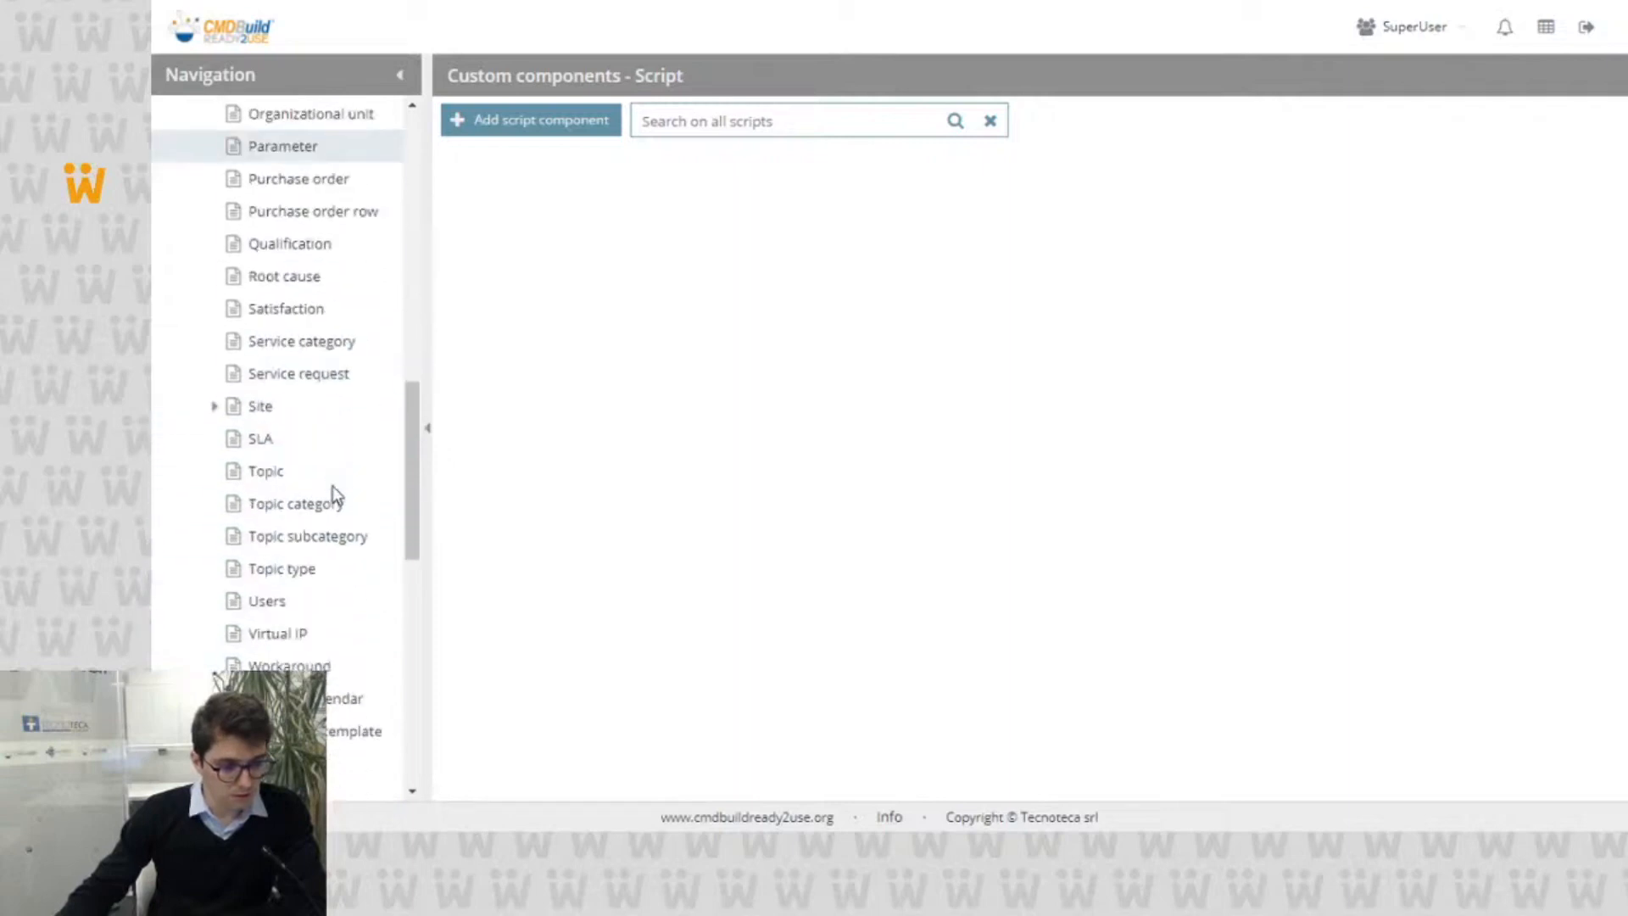
scroll(343, 498, up, 4)
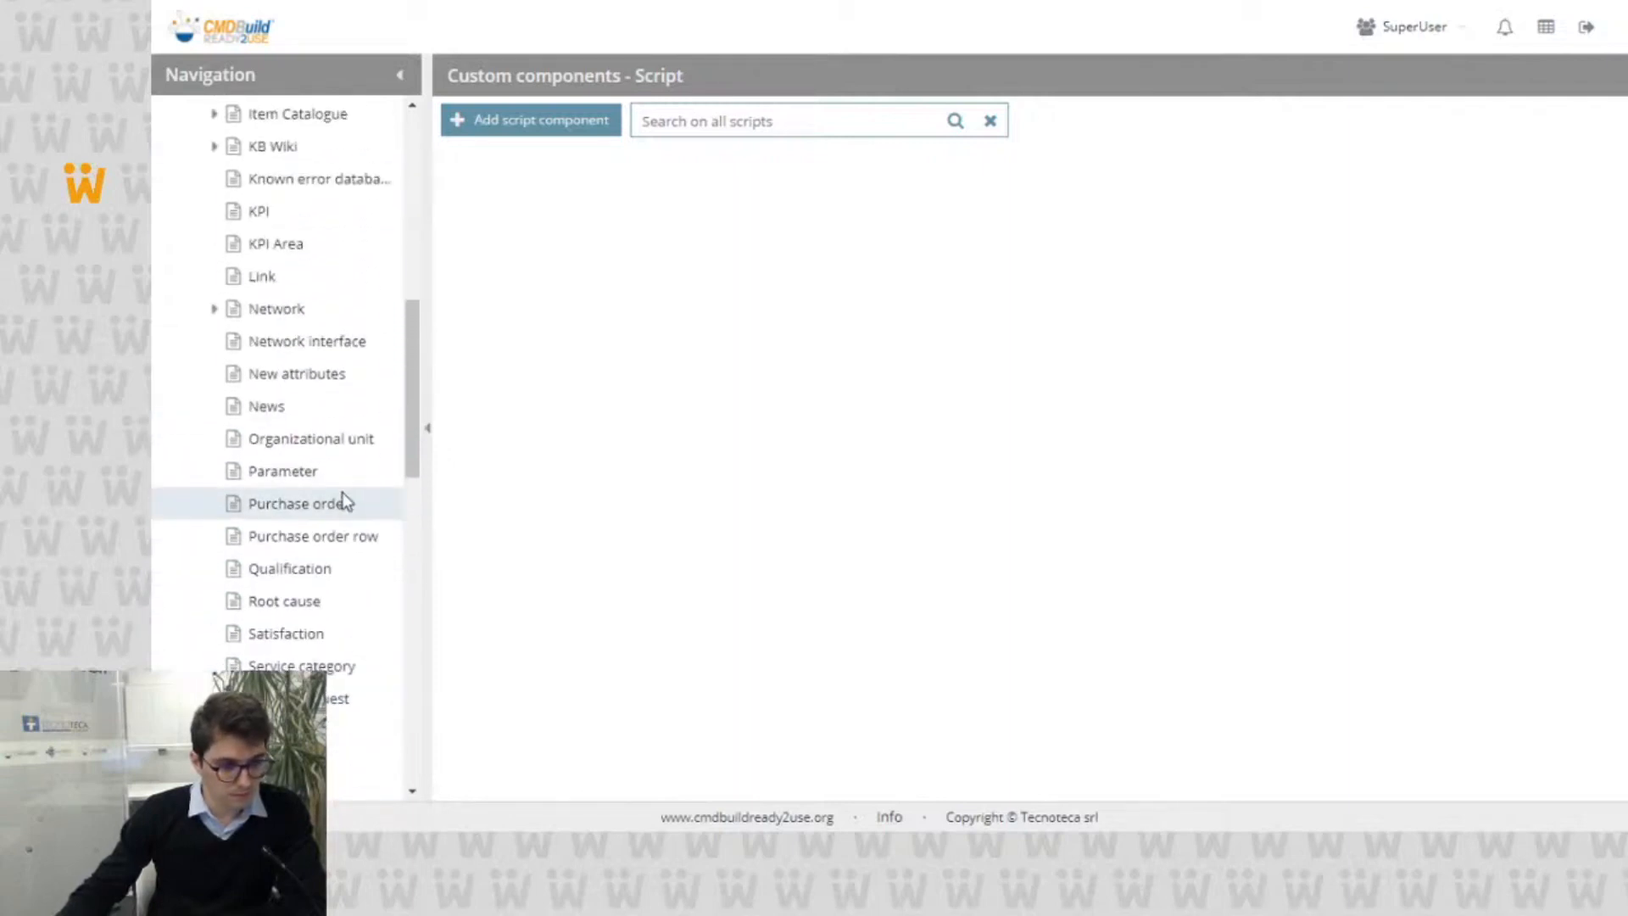
click(335, 710)
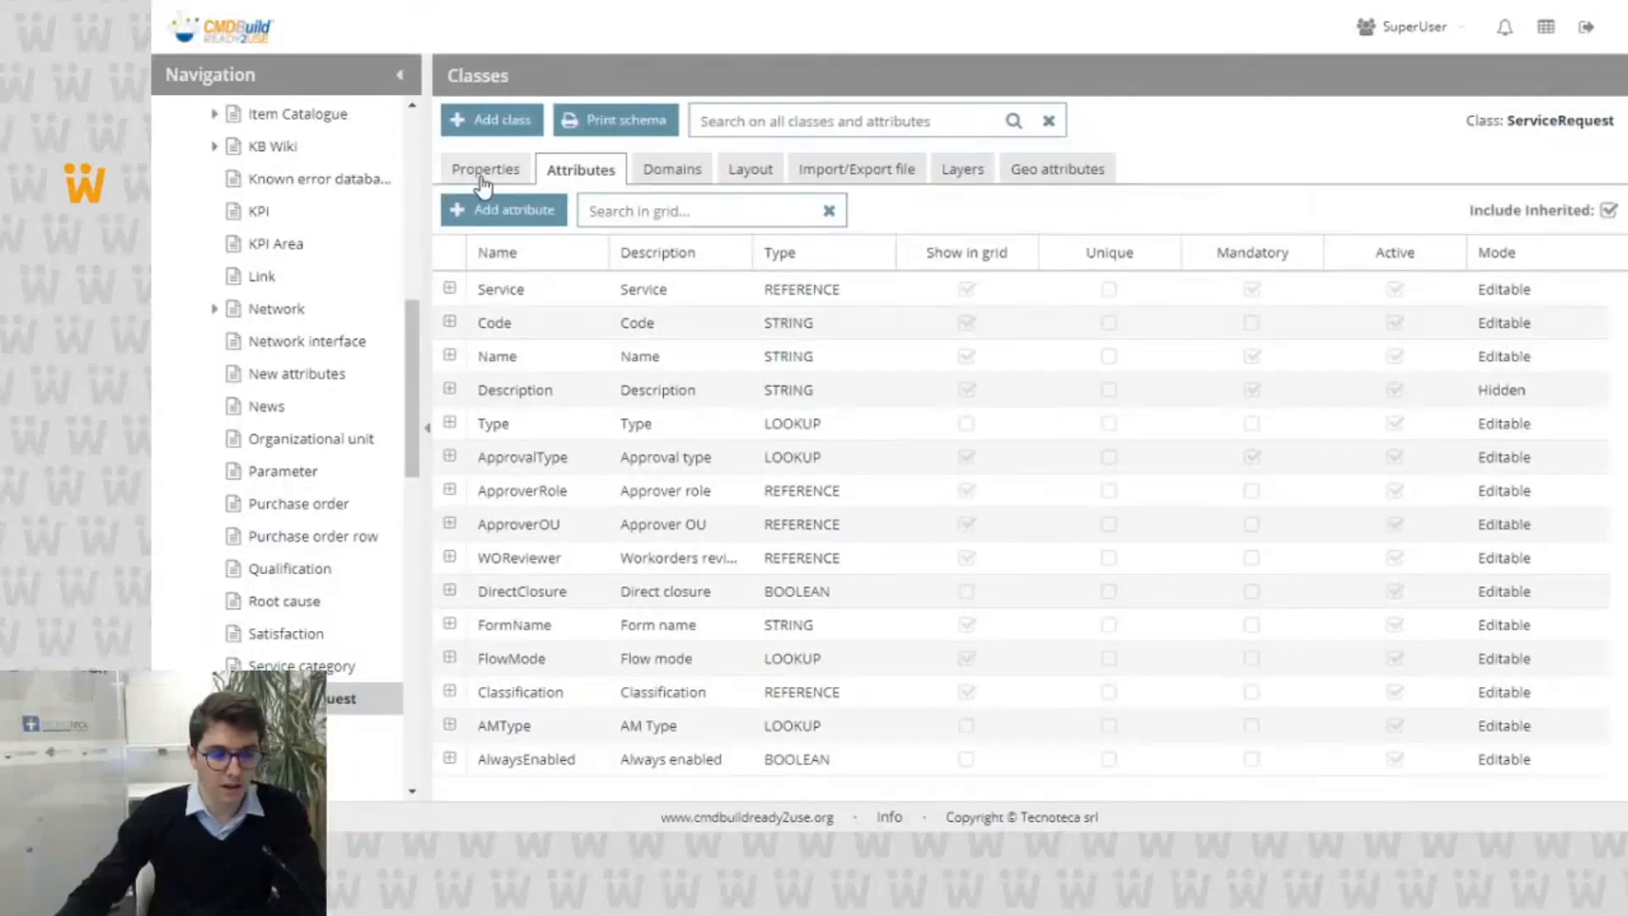
click(480, 169)
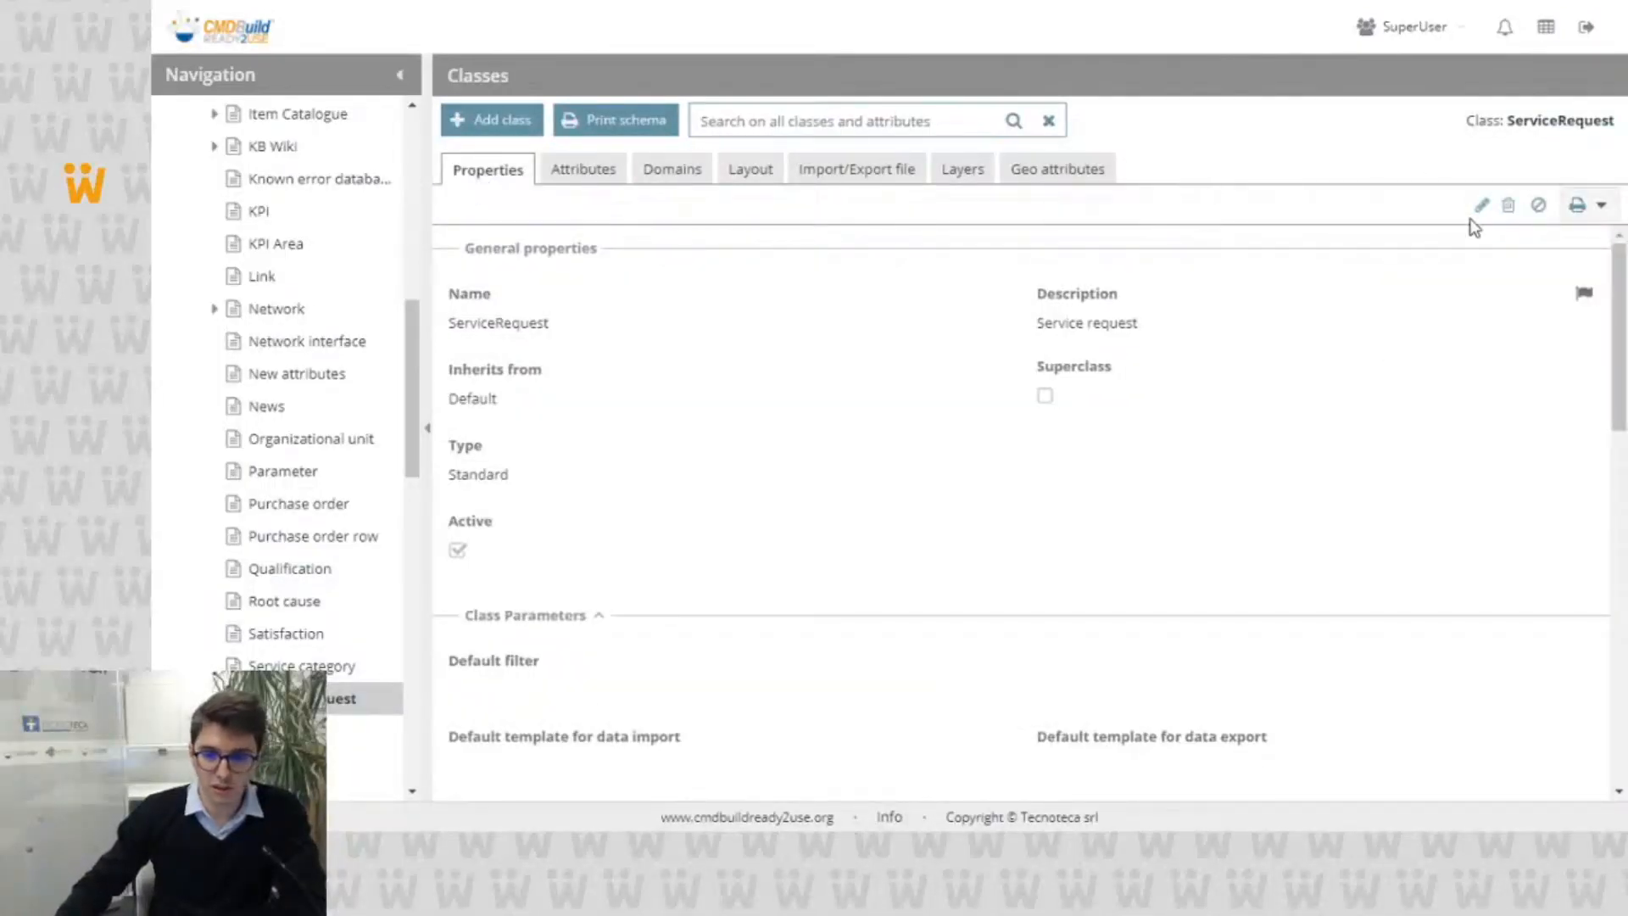
click(1486, 206)
Step: Open the Configure WOs form widget for editing and examine its Inline and InlineClosed parameters
scroll(1018, 237, down, 5)
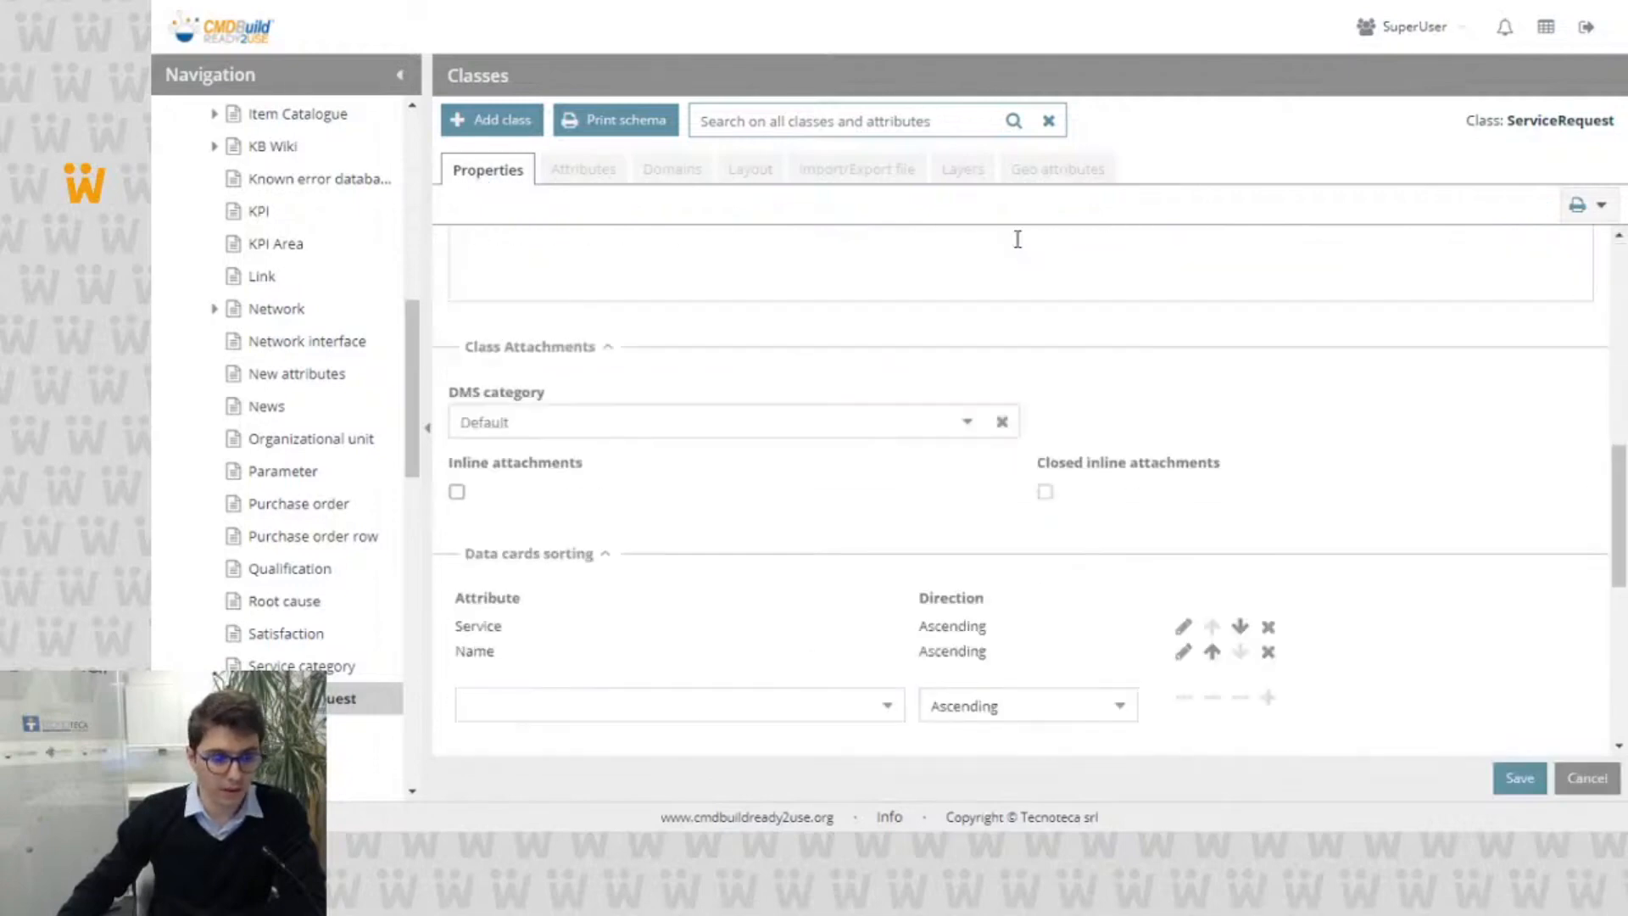
scroll(993, 243, down, 6)
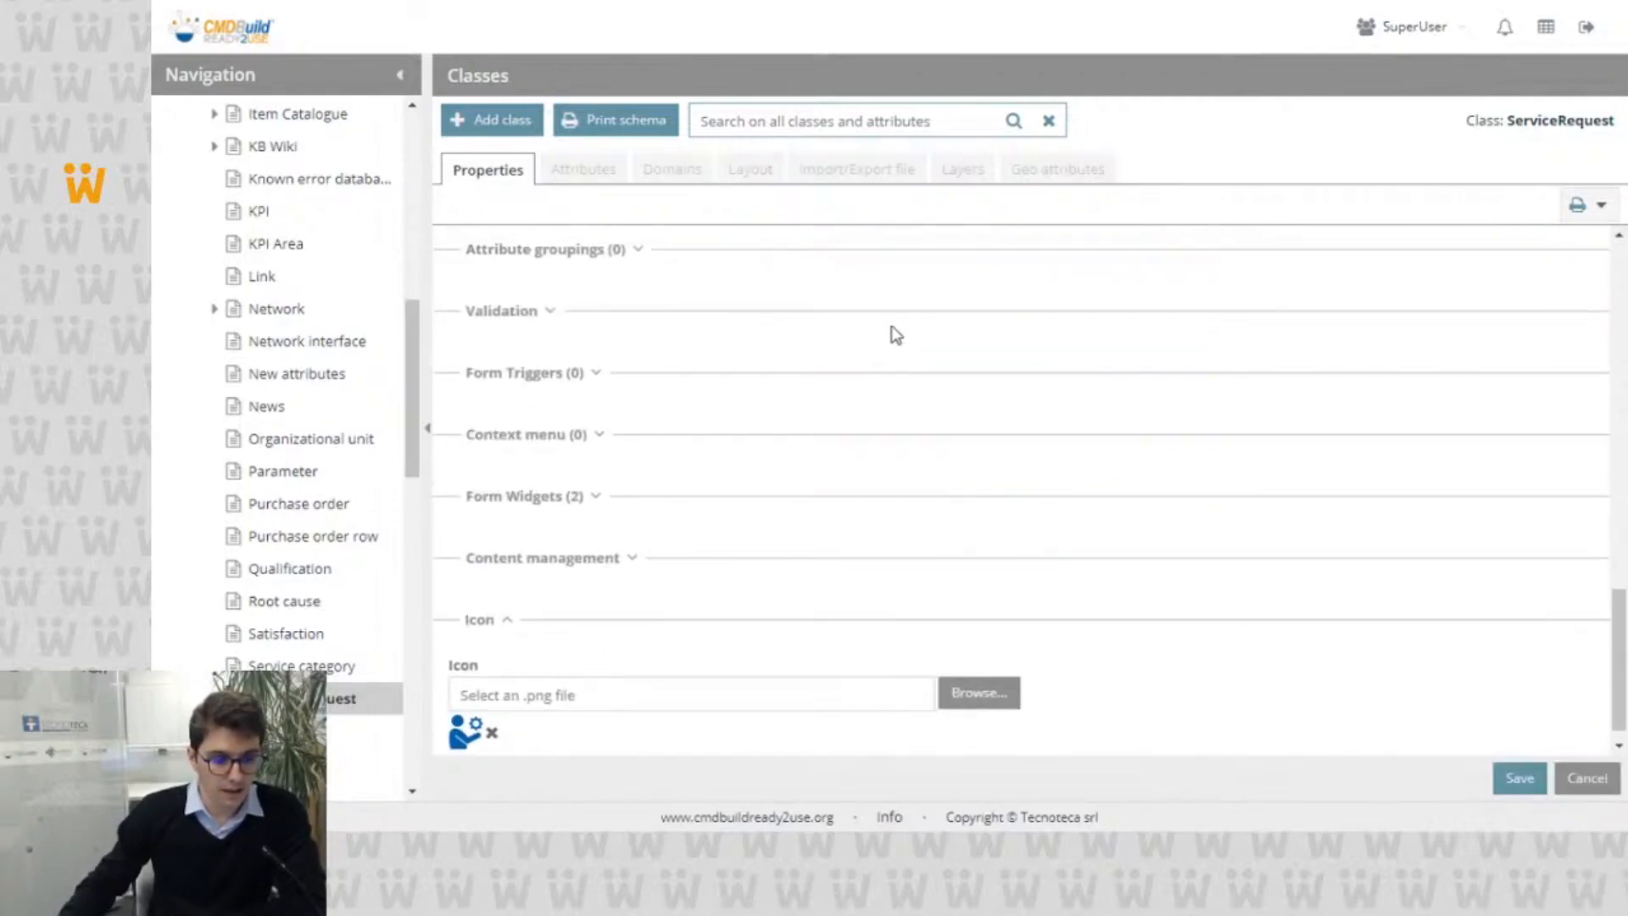
click(538, 500)
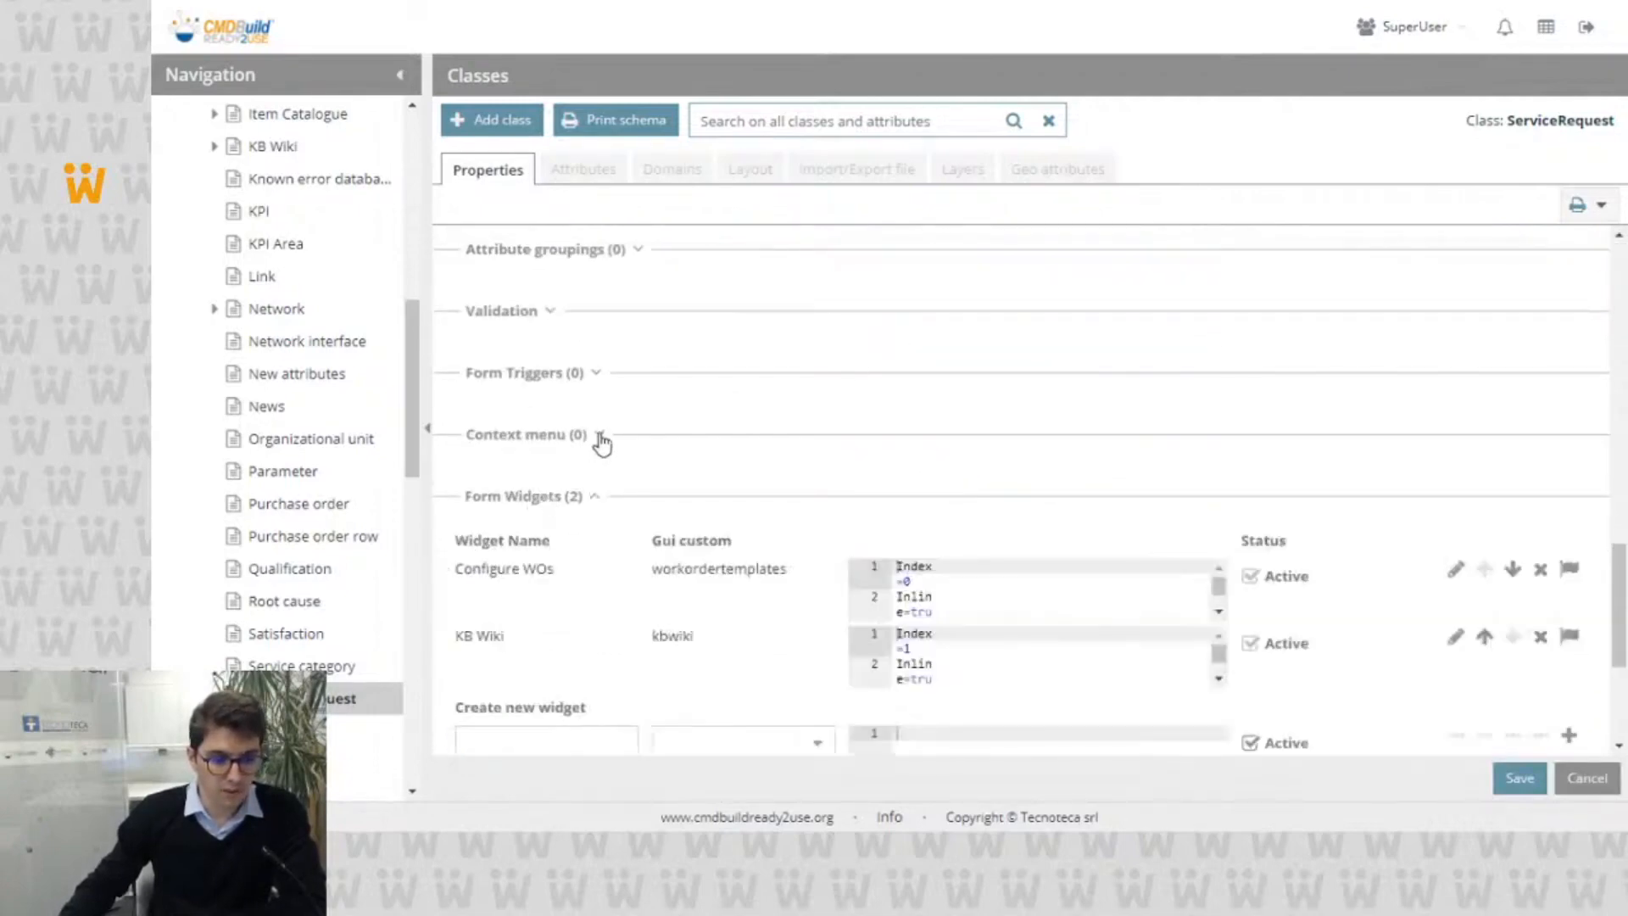
click(1451, 570)
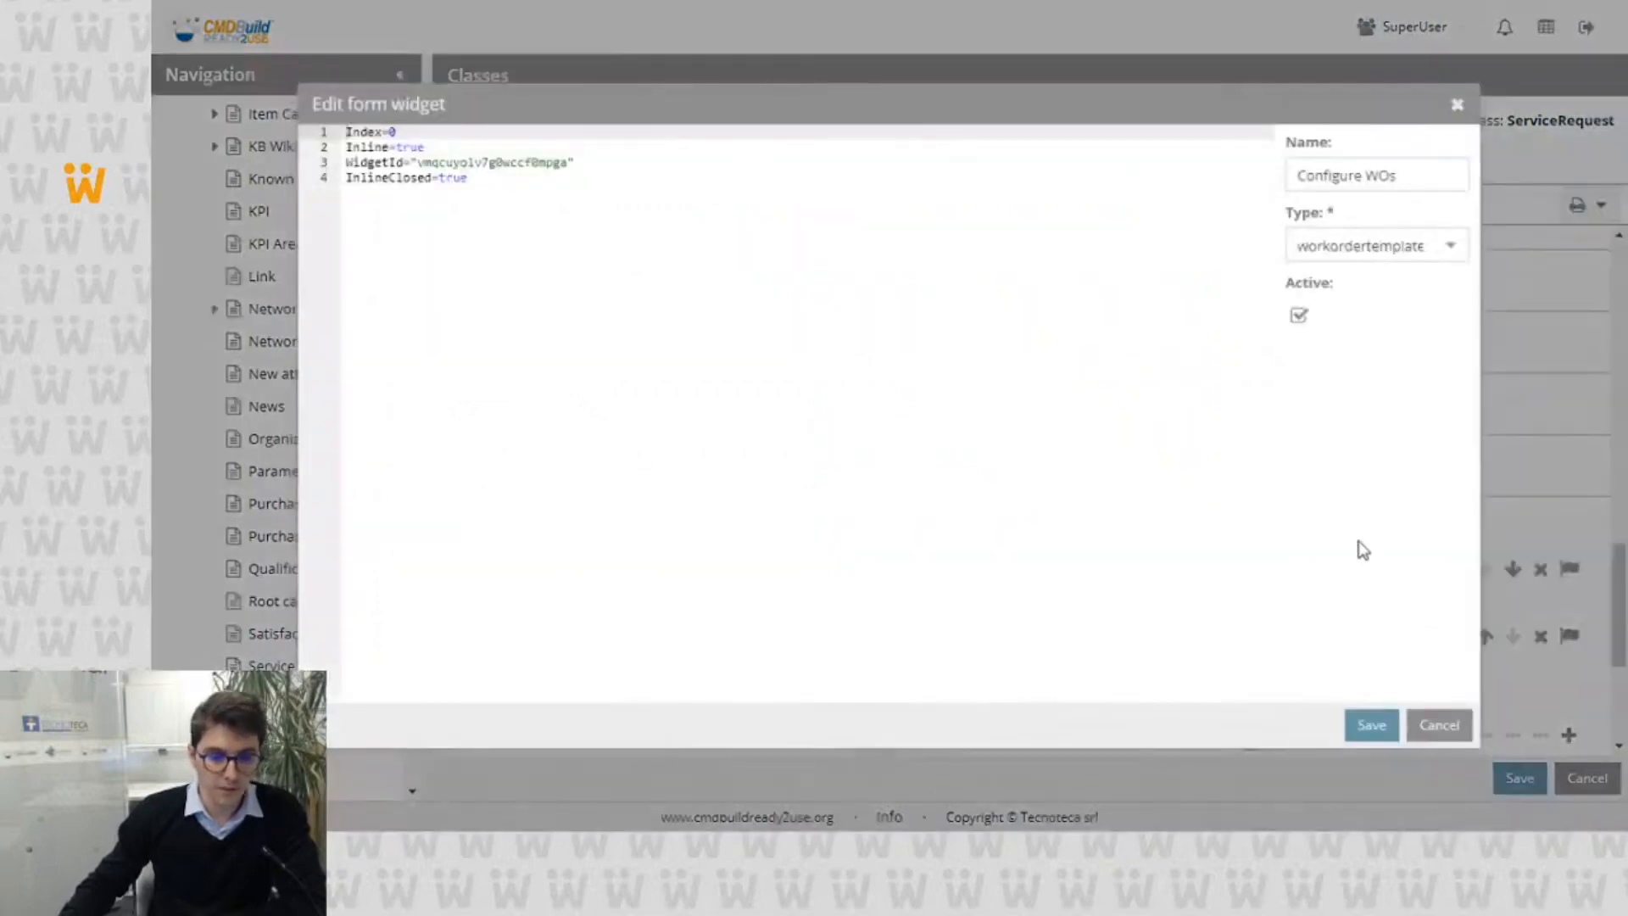
double_click(348, 148)
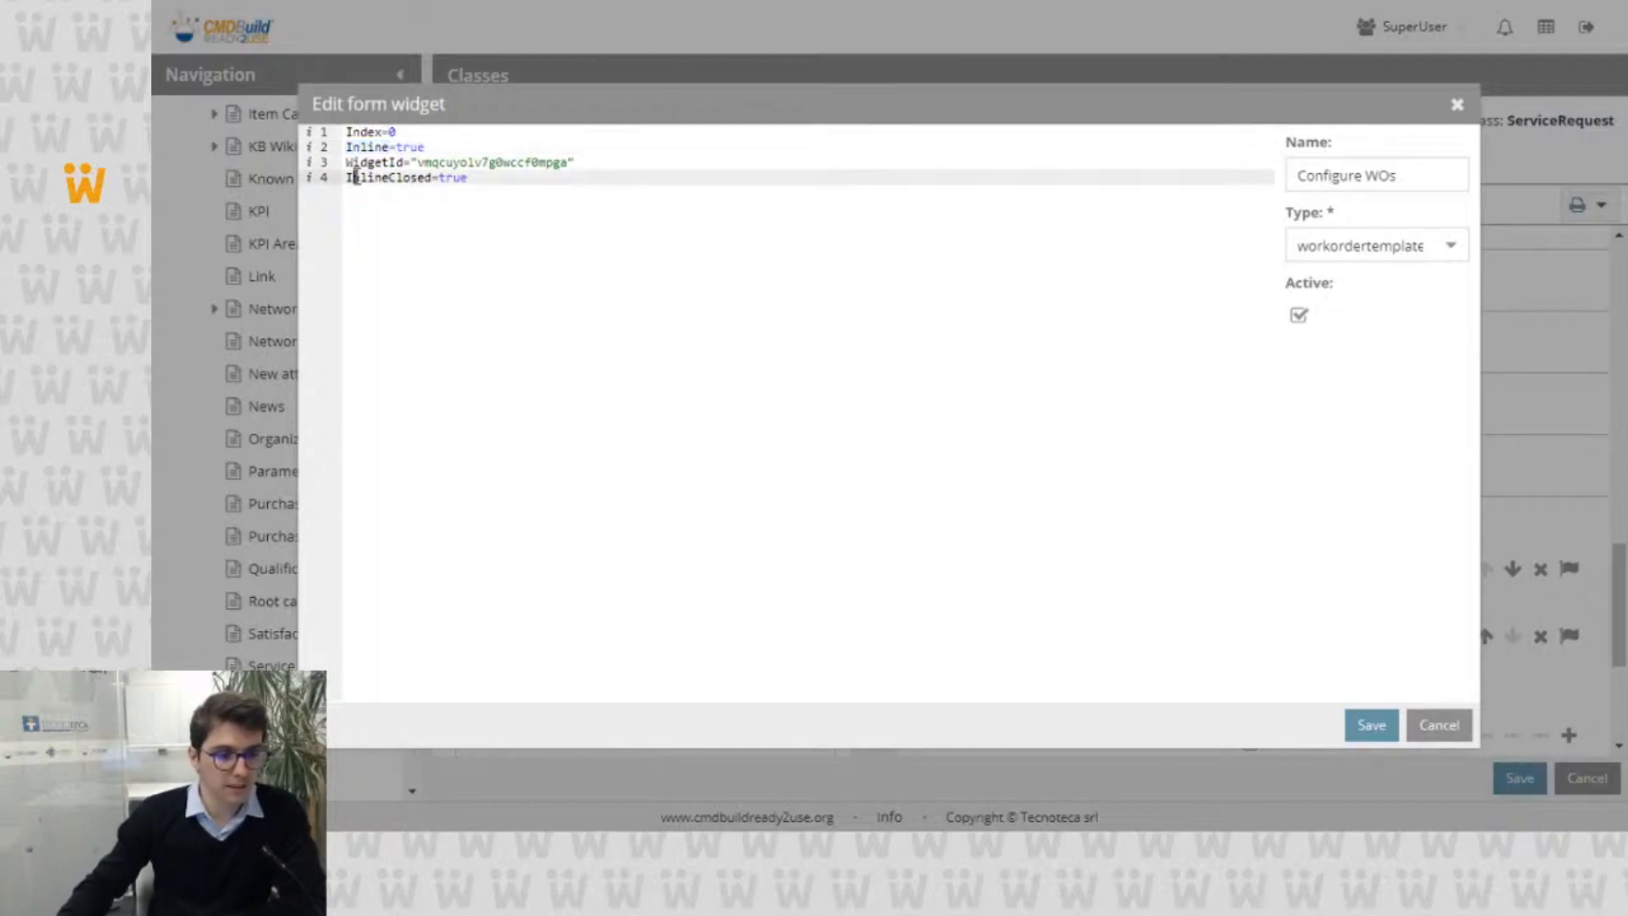
double_click(349, 178)
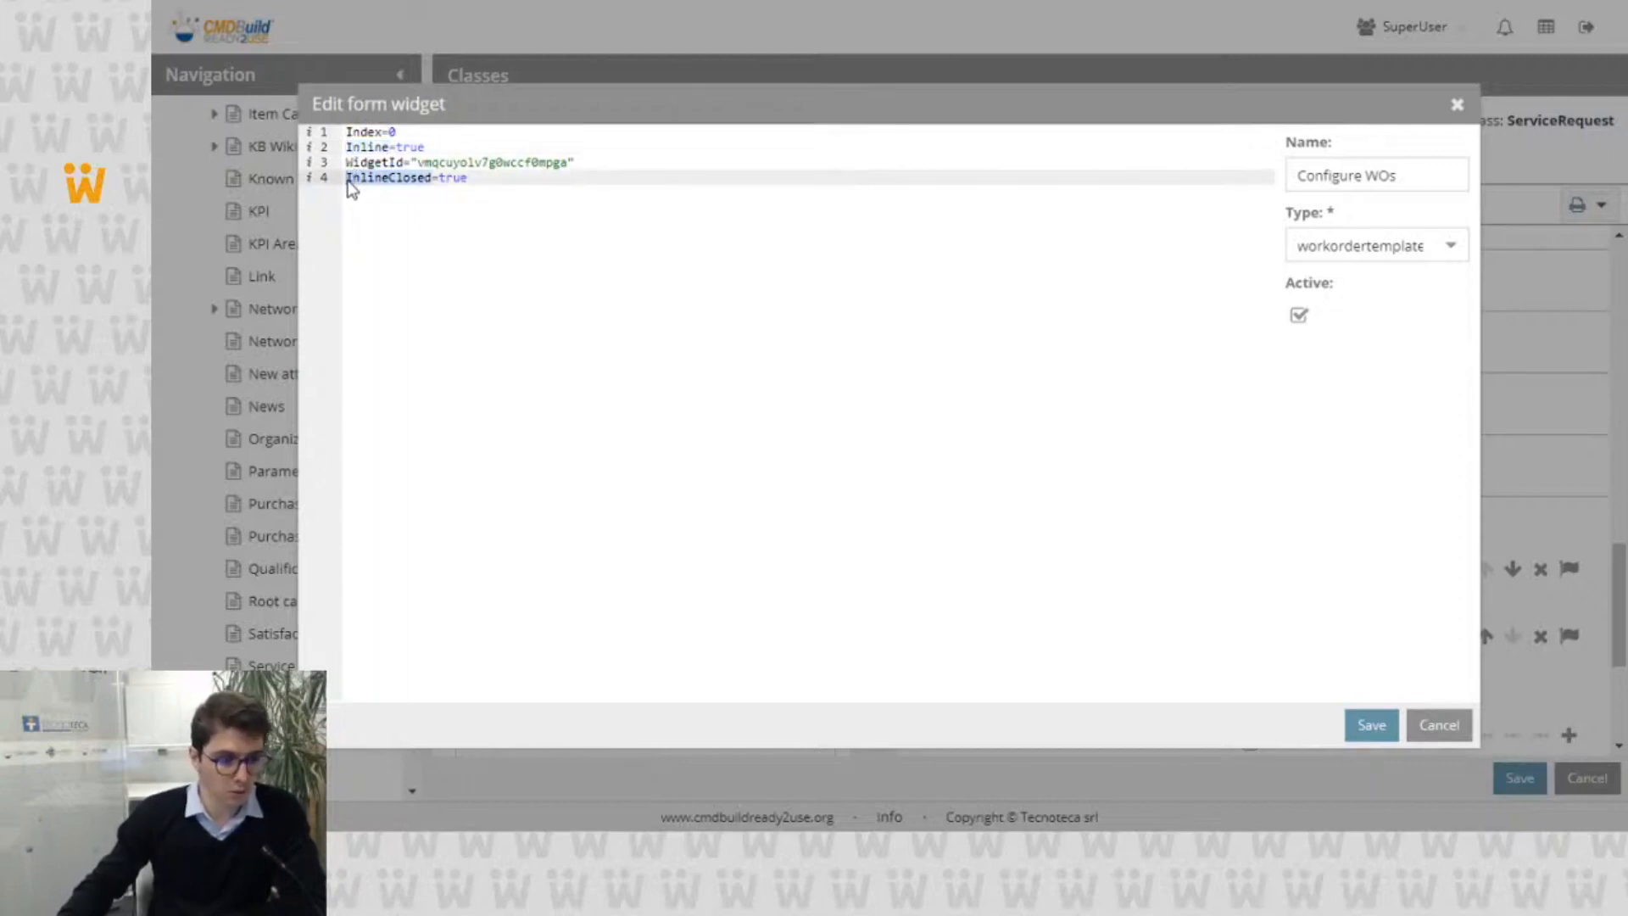
Step: Add the line InlineBefore="Base data" to the Configure WOs widget code, and save the widget and the class
click(480, 181)
key(Return)
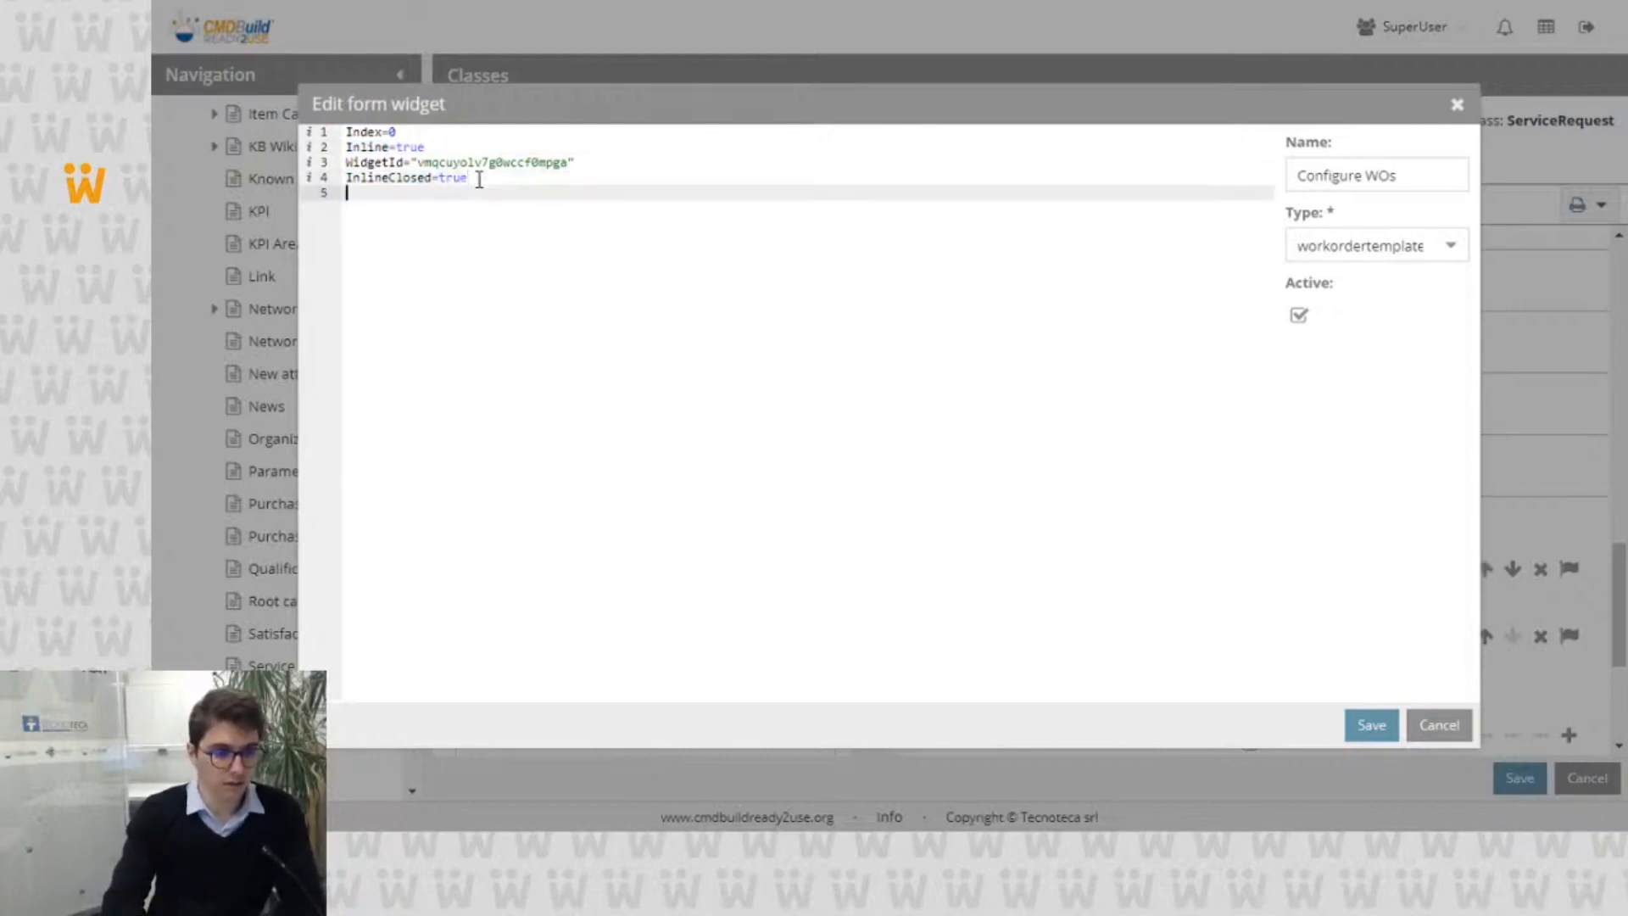
text(InlineB)
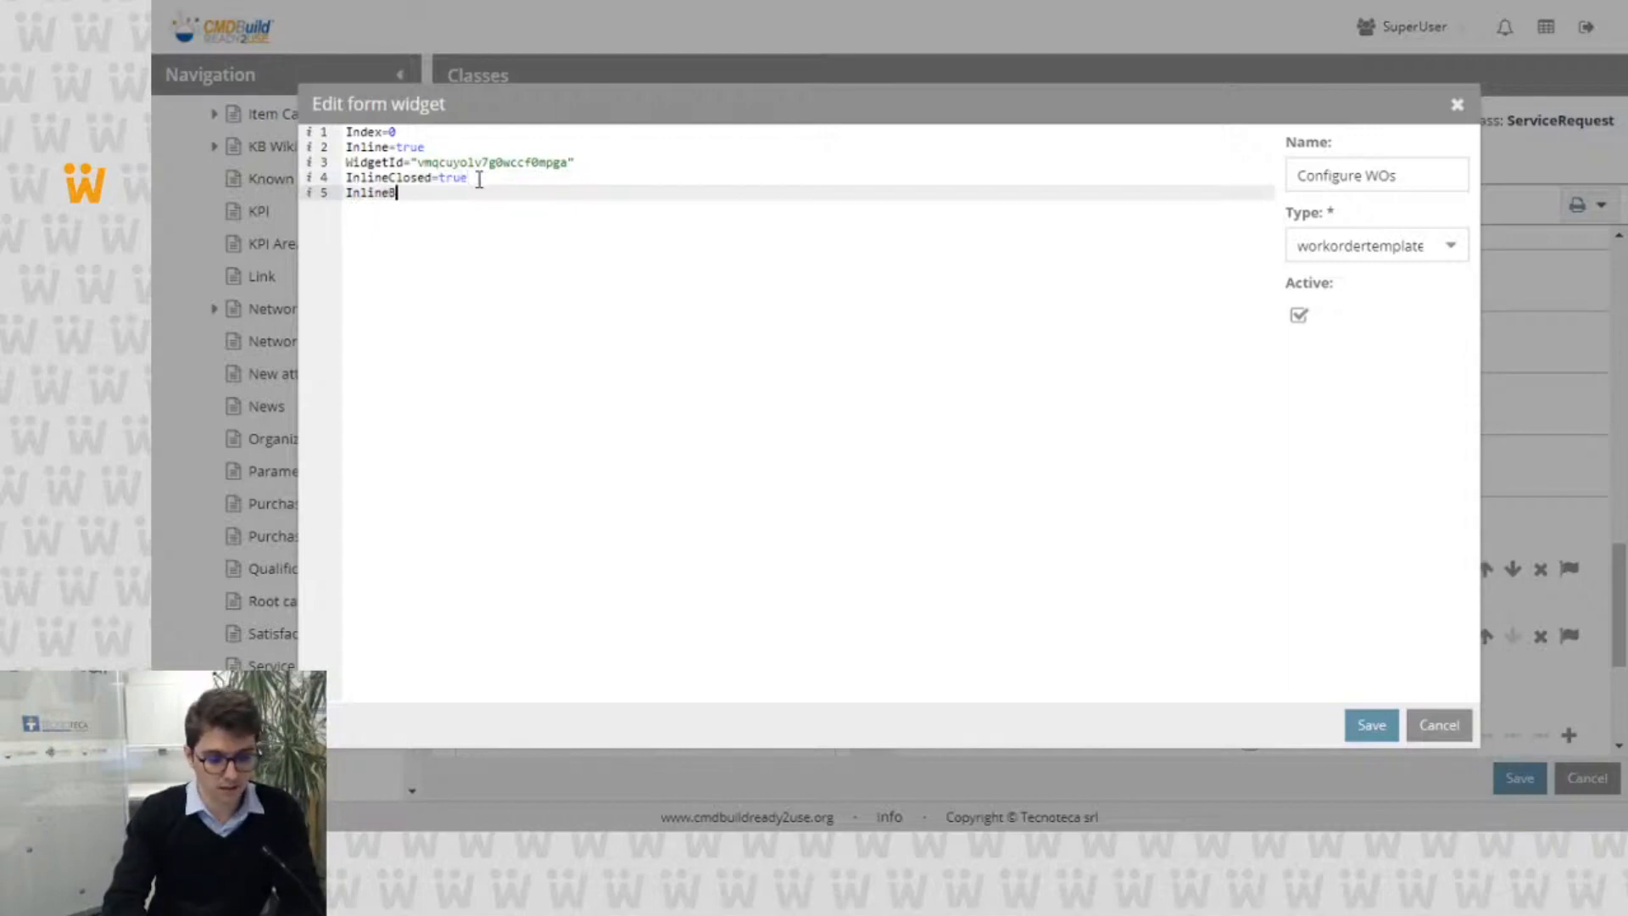
text(efore=)
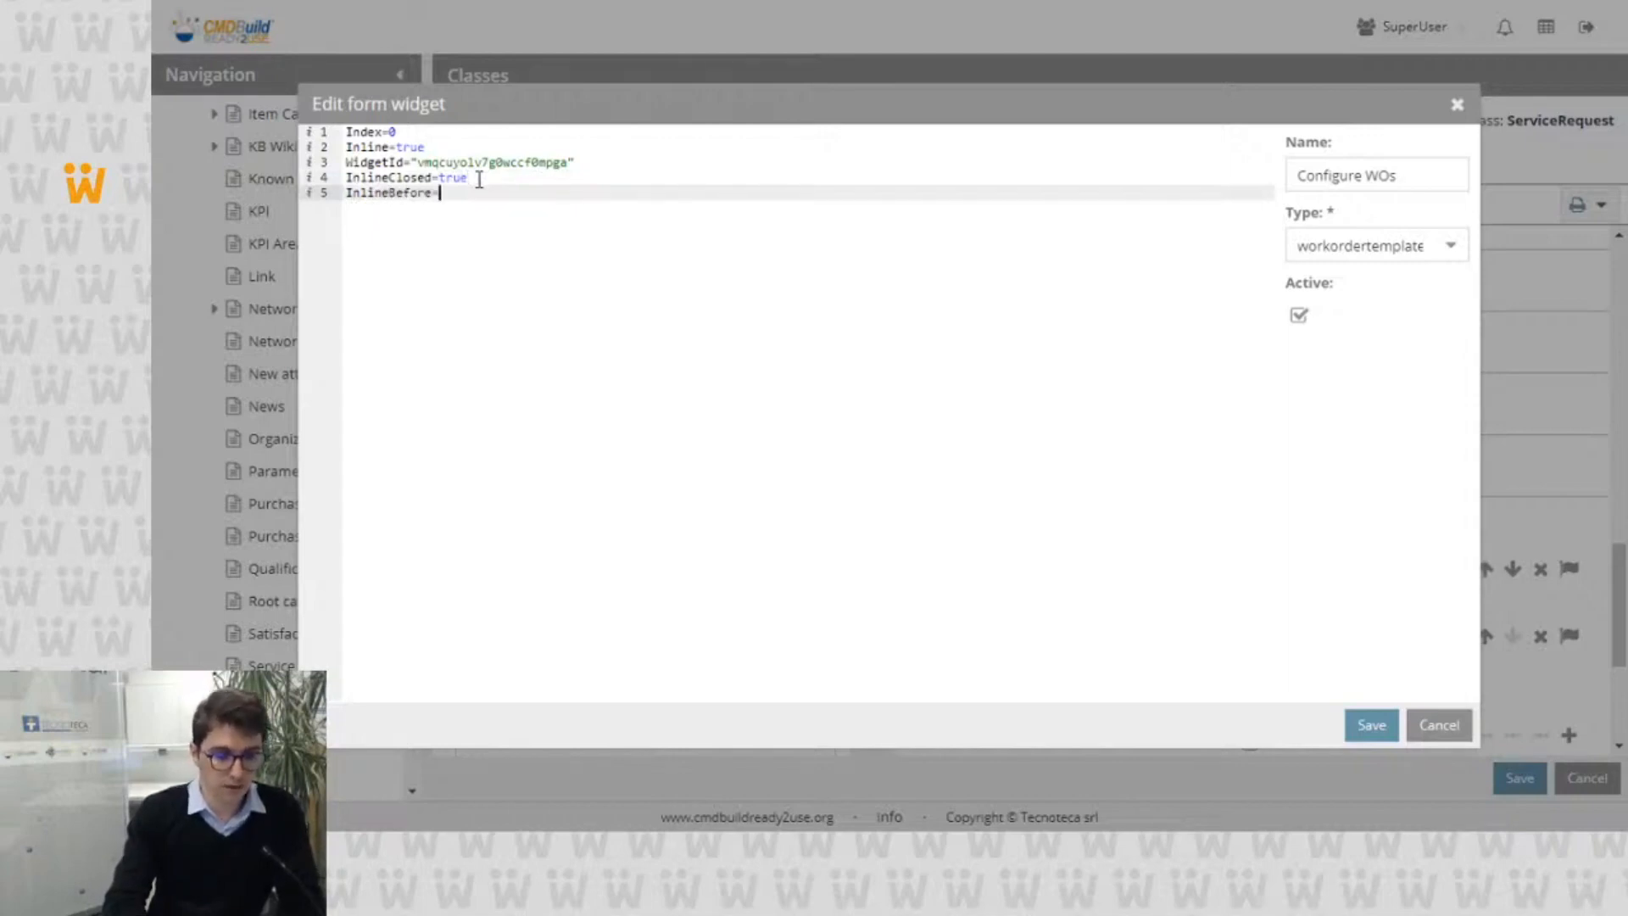
text("")
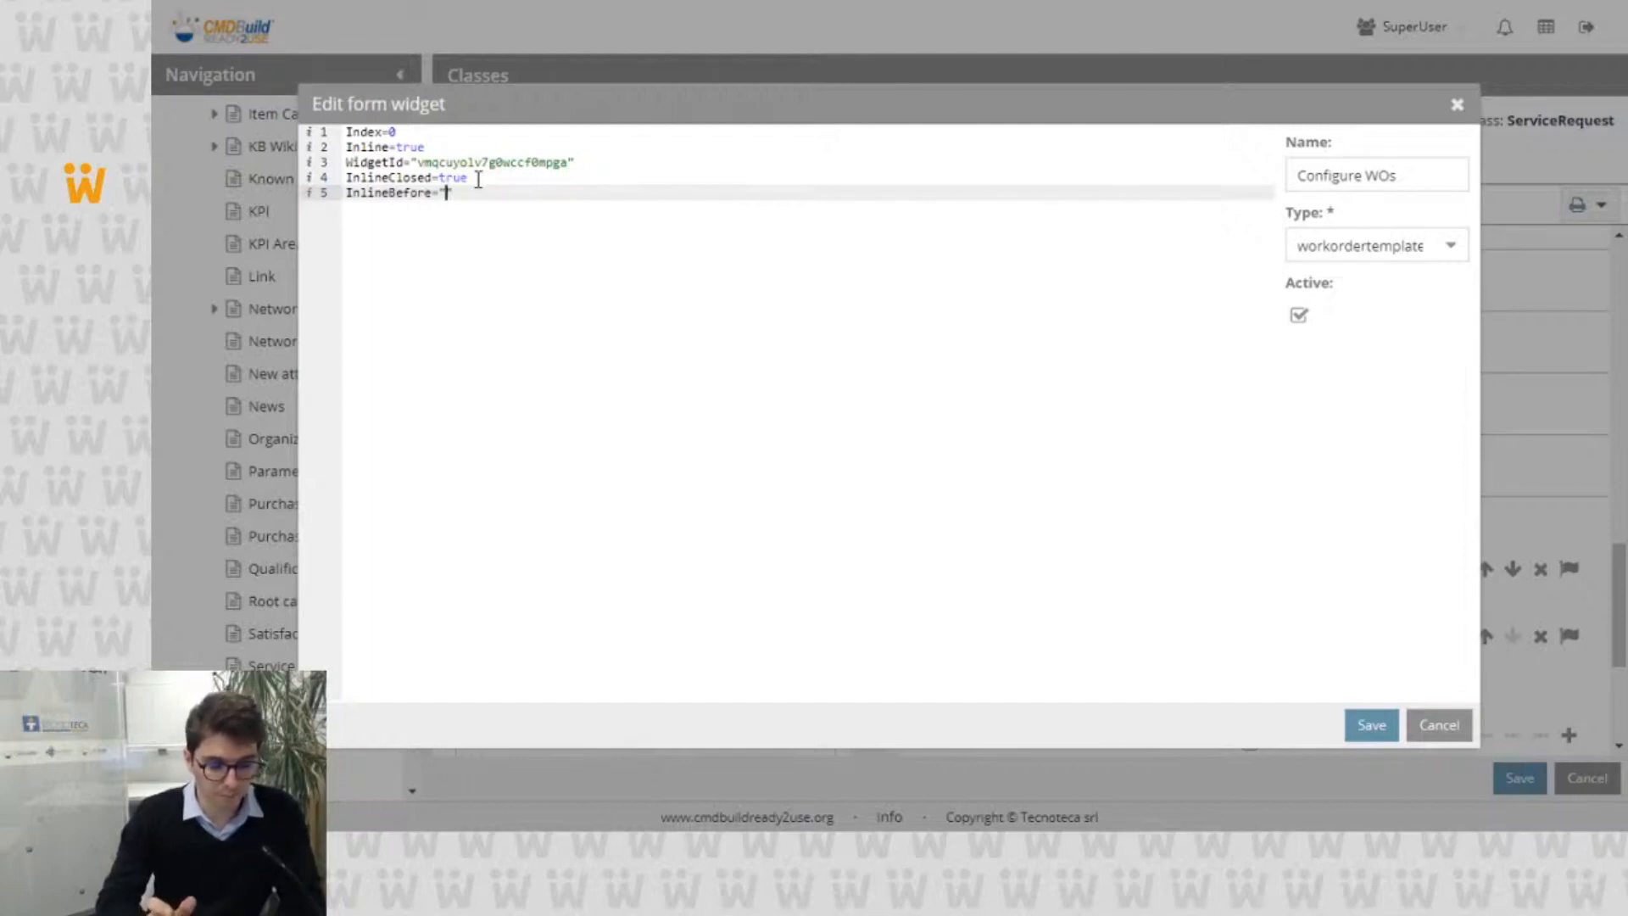
text(Bas)
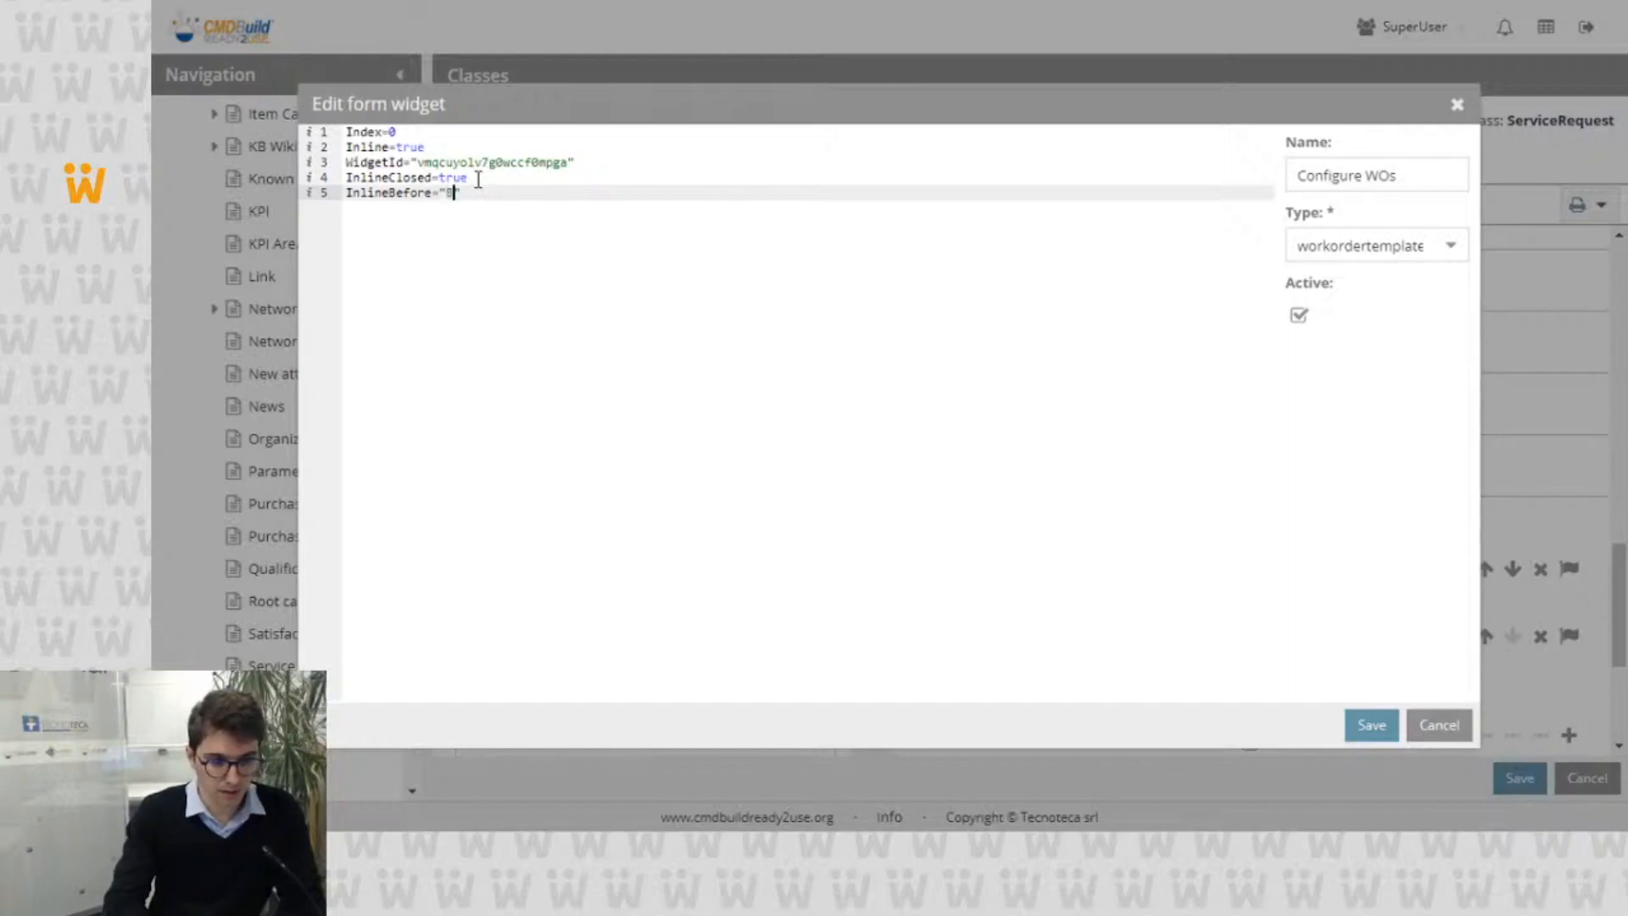
text(e data)
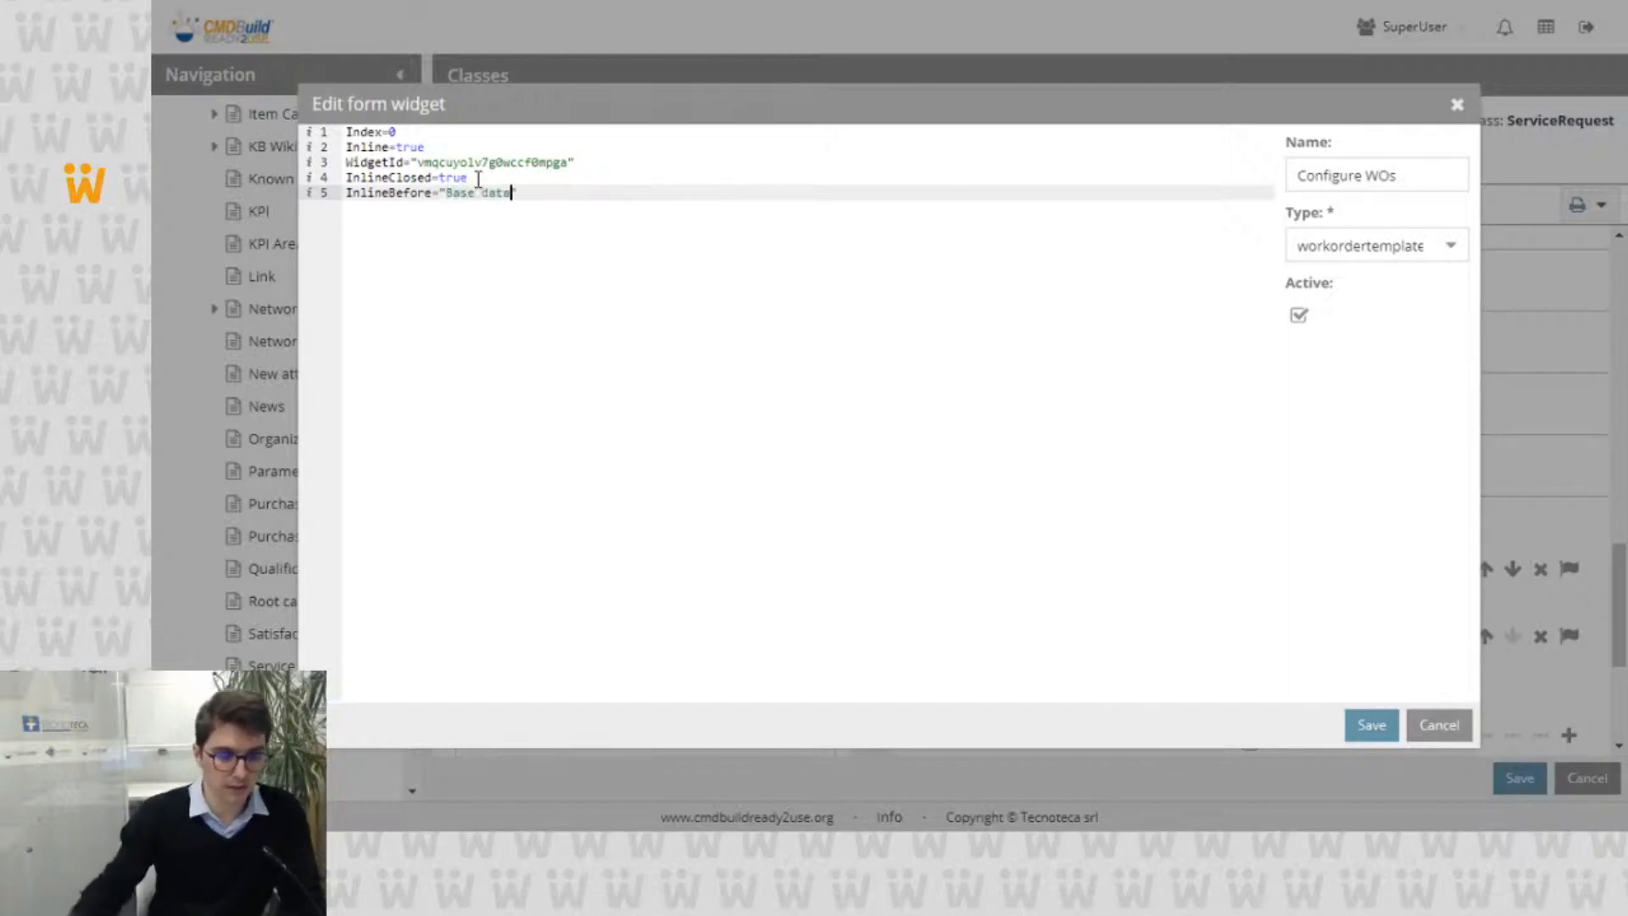
click(1369, 726)
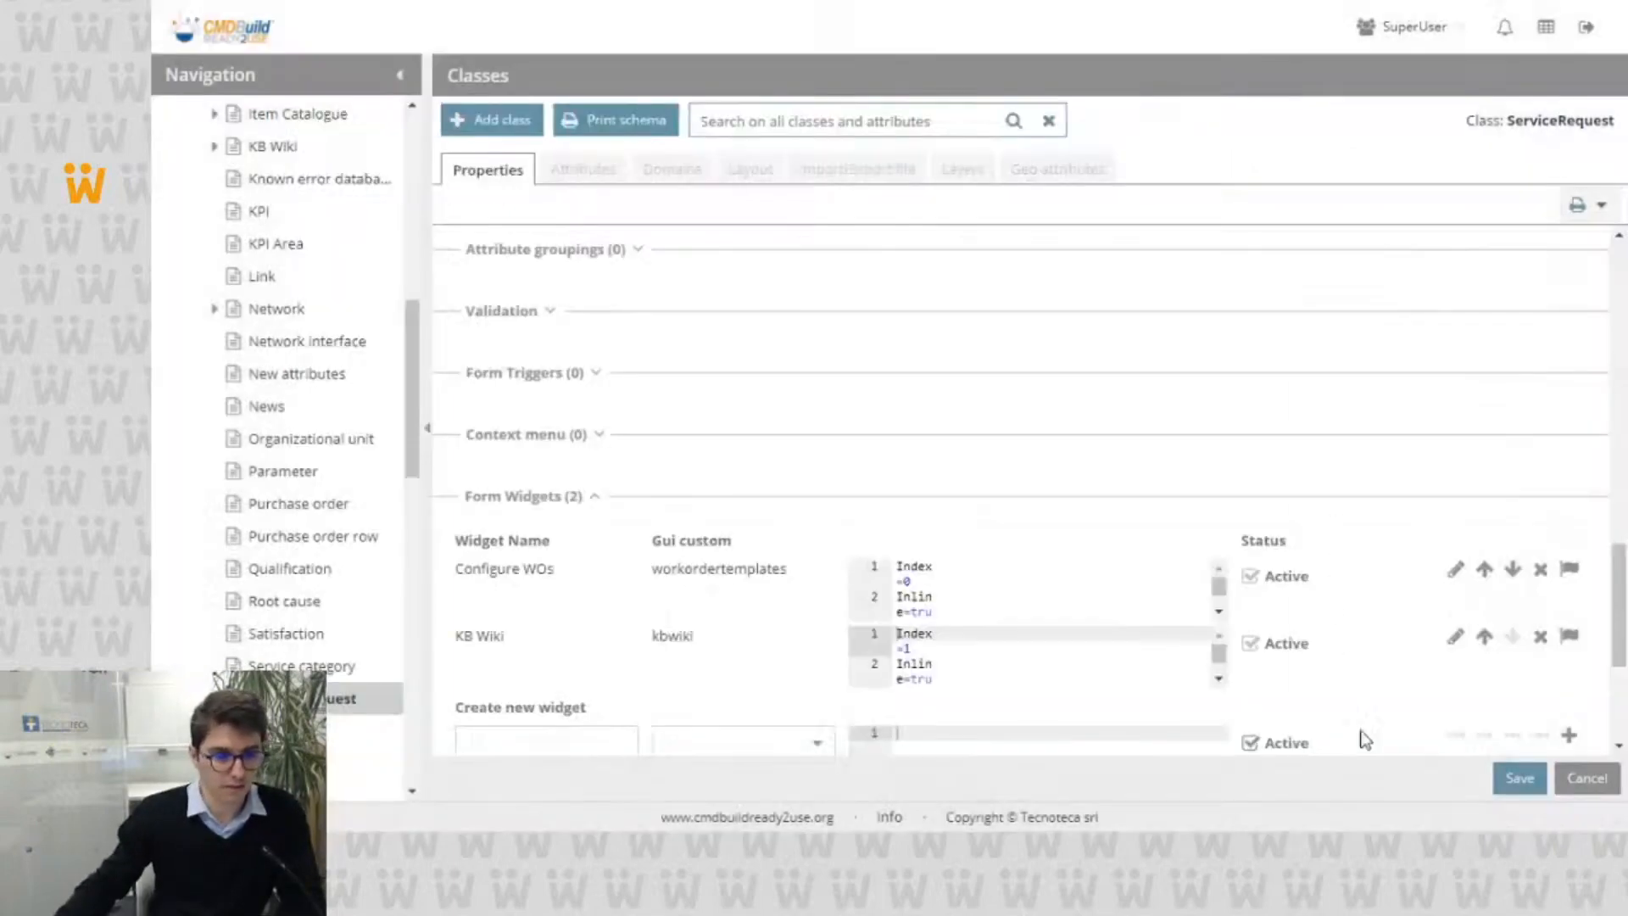
click(1519, 779)
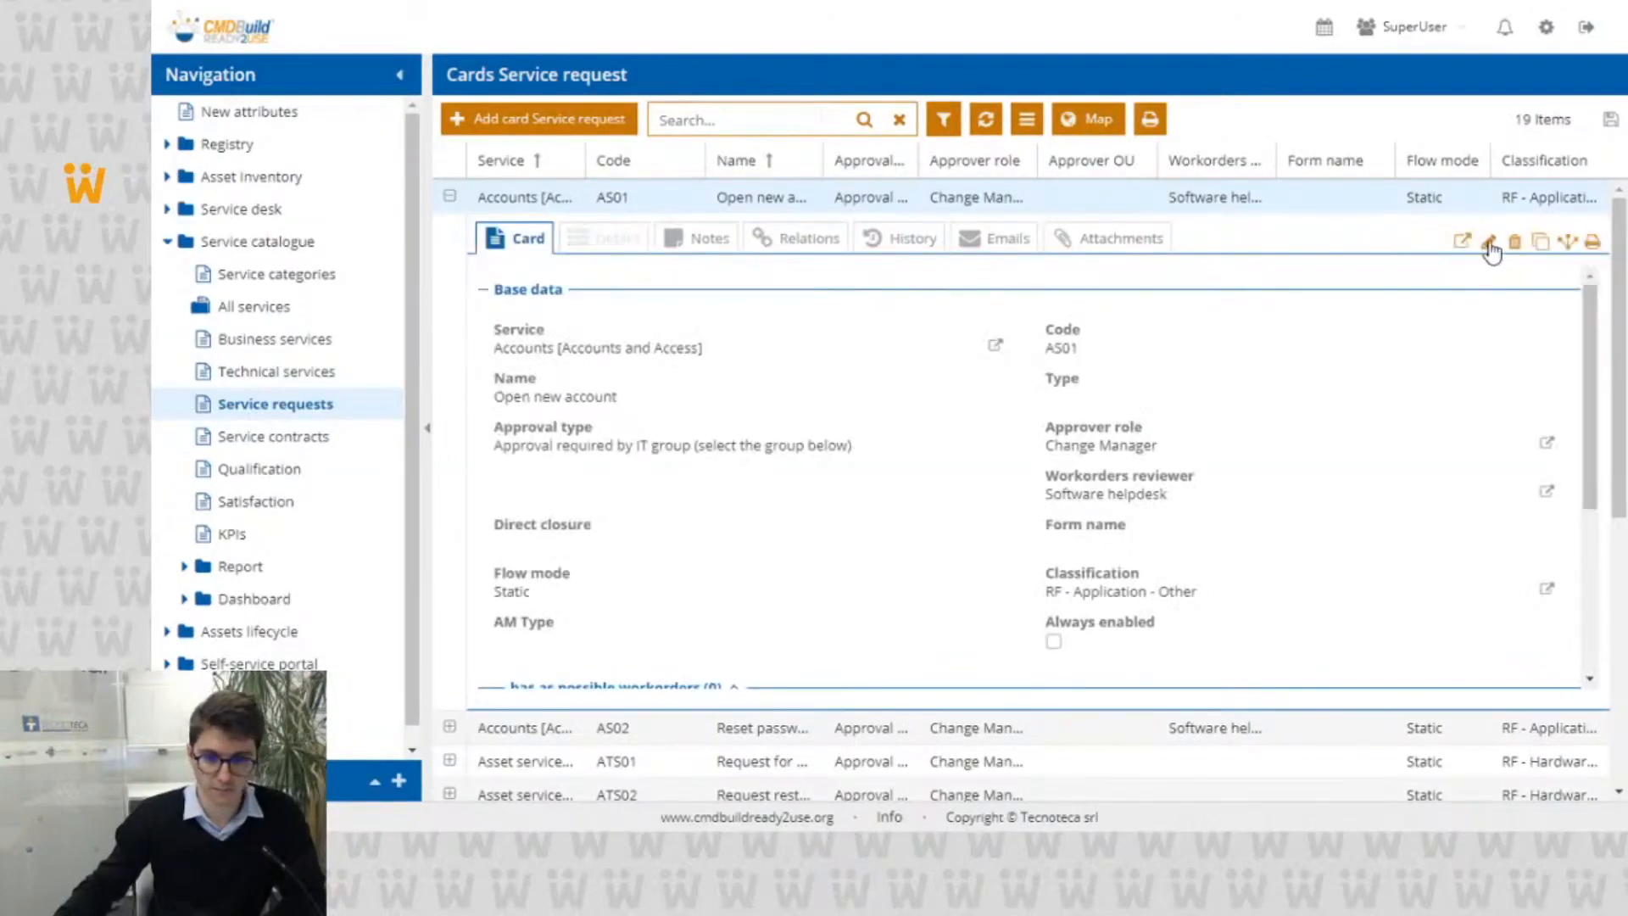
Step: Open the AS01 service request for editing in the management module and check the Configure WOs section's placement and content
click(1490, 243)
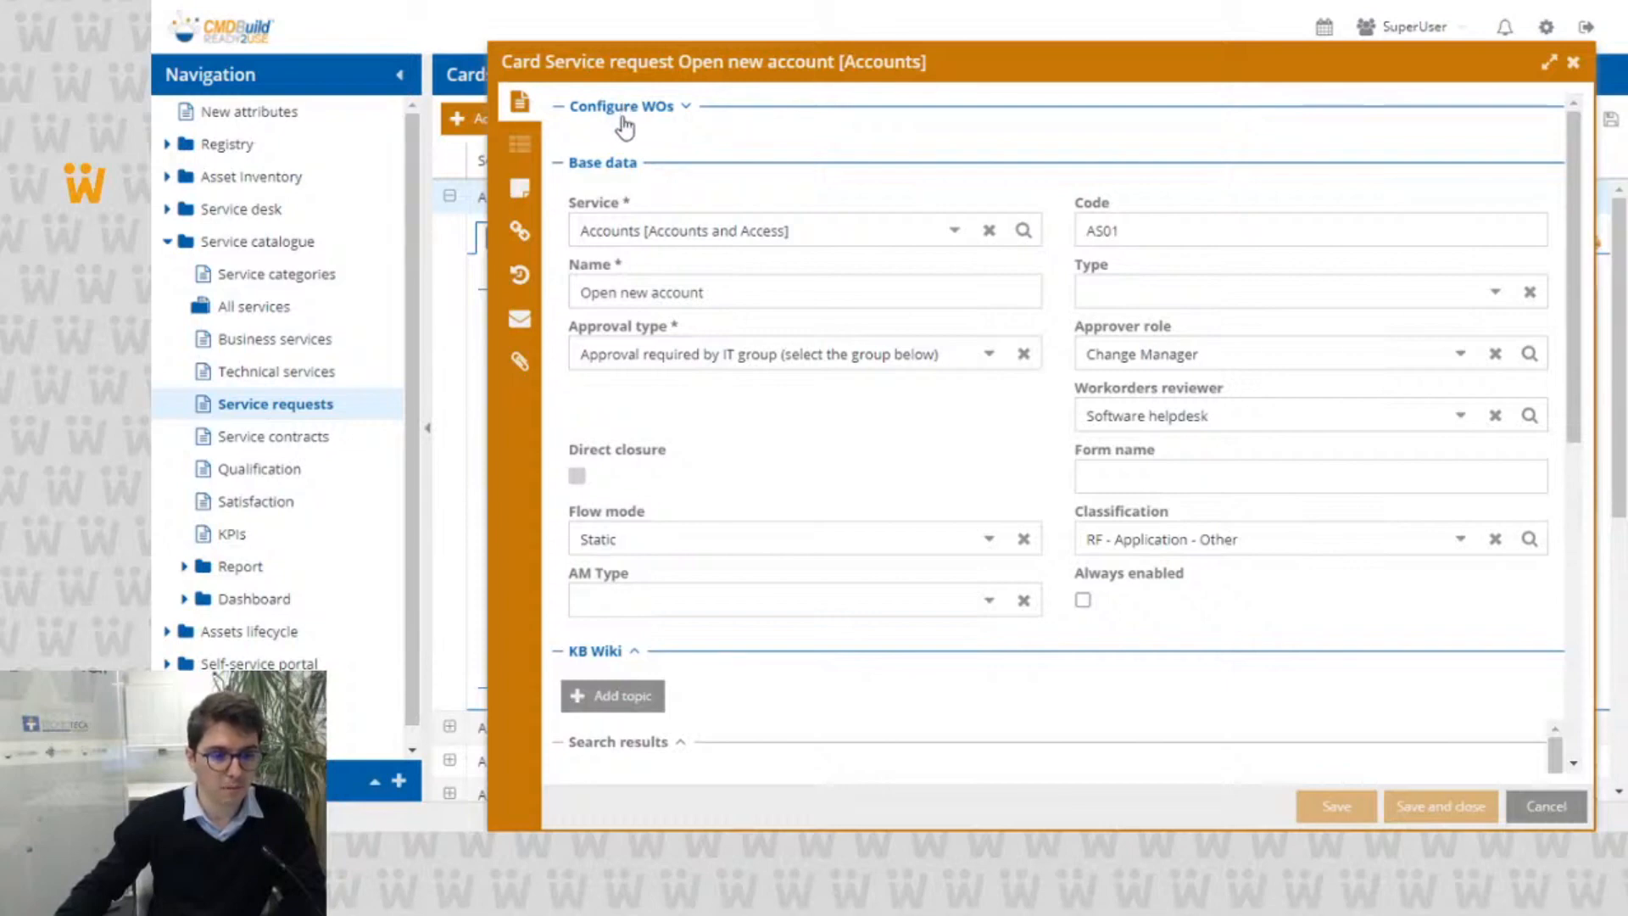
click(674, 117)
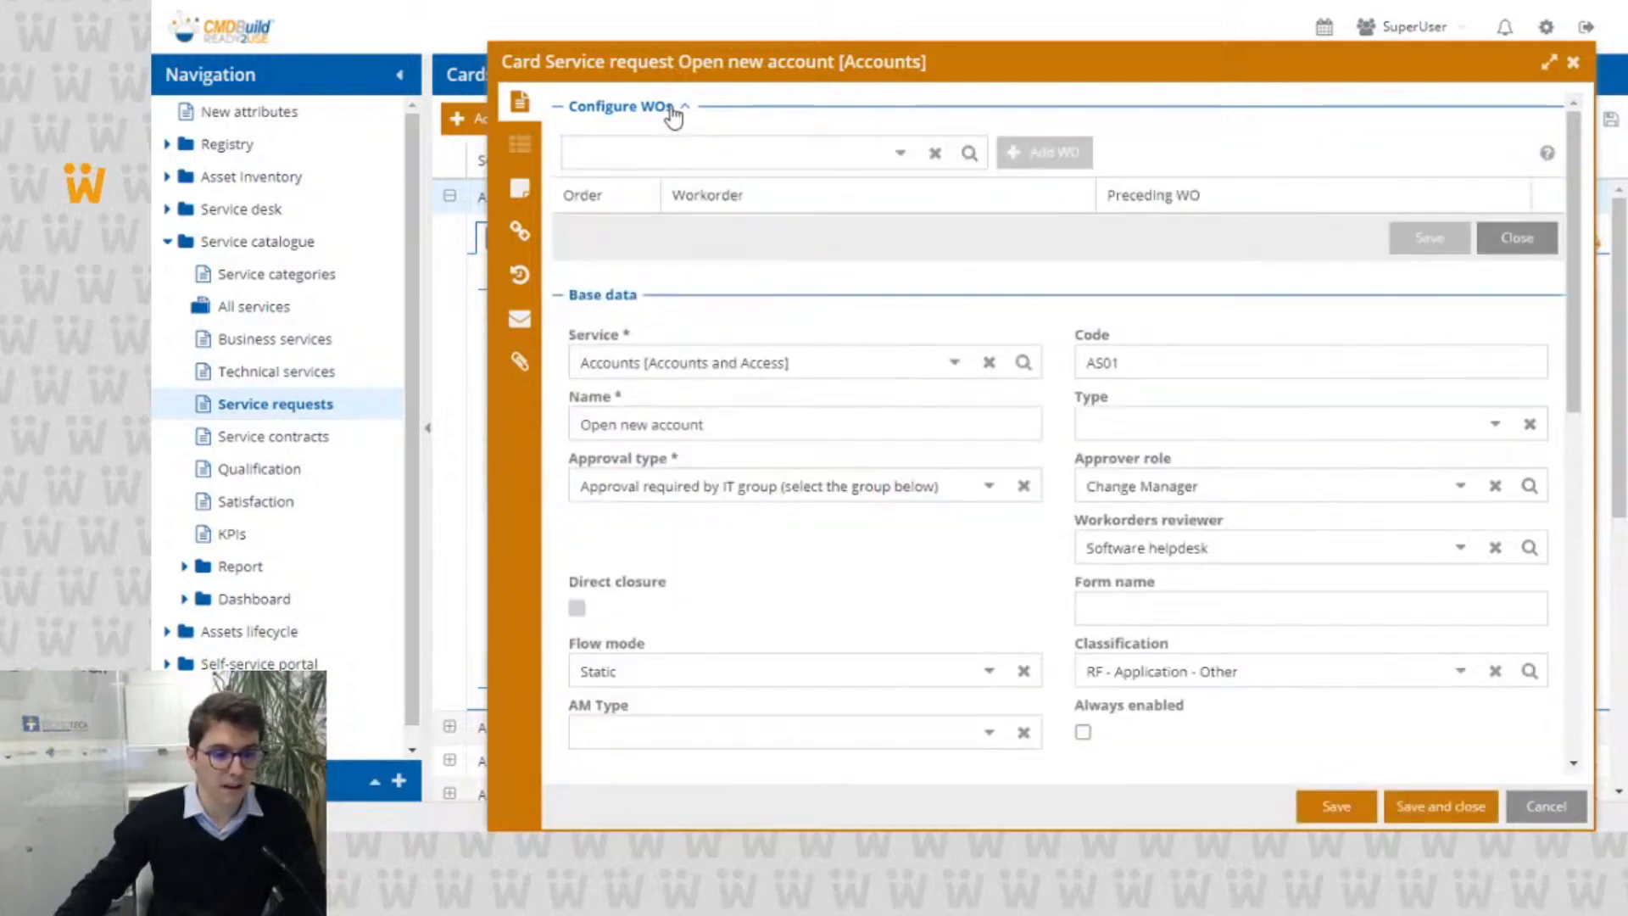
click(673, 114)
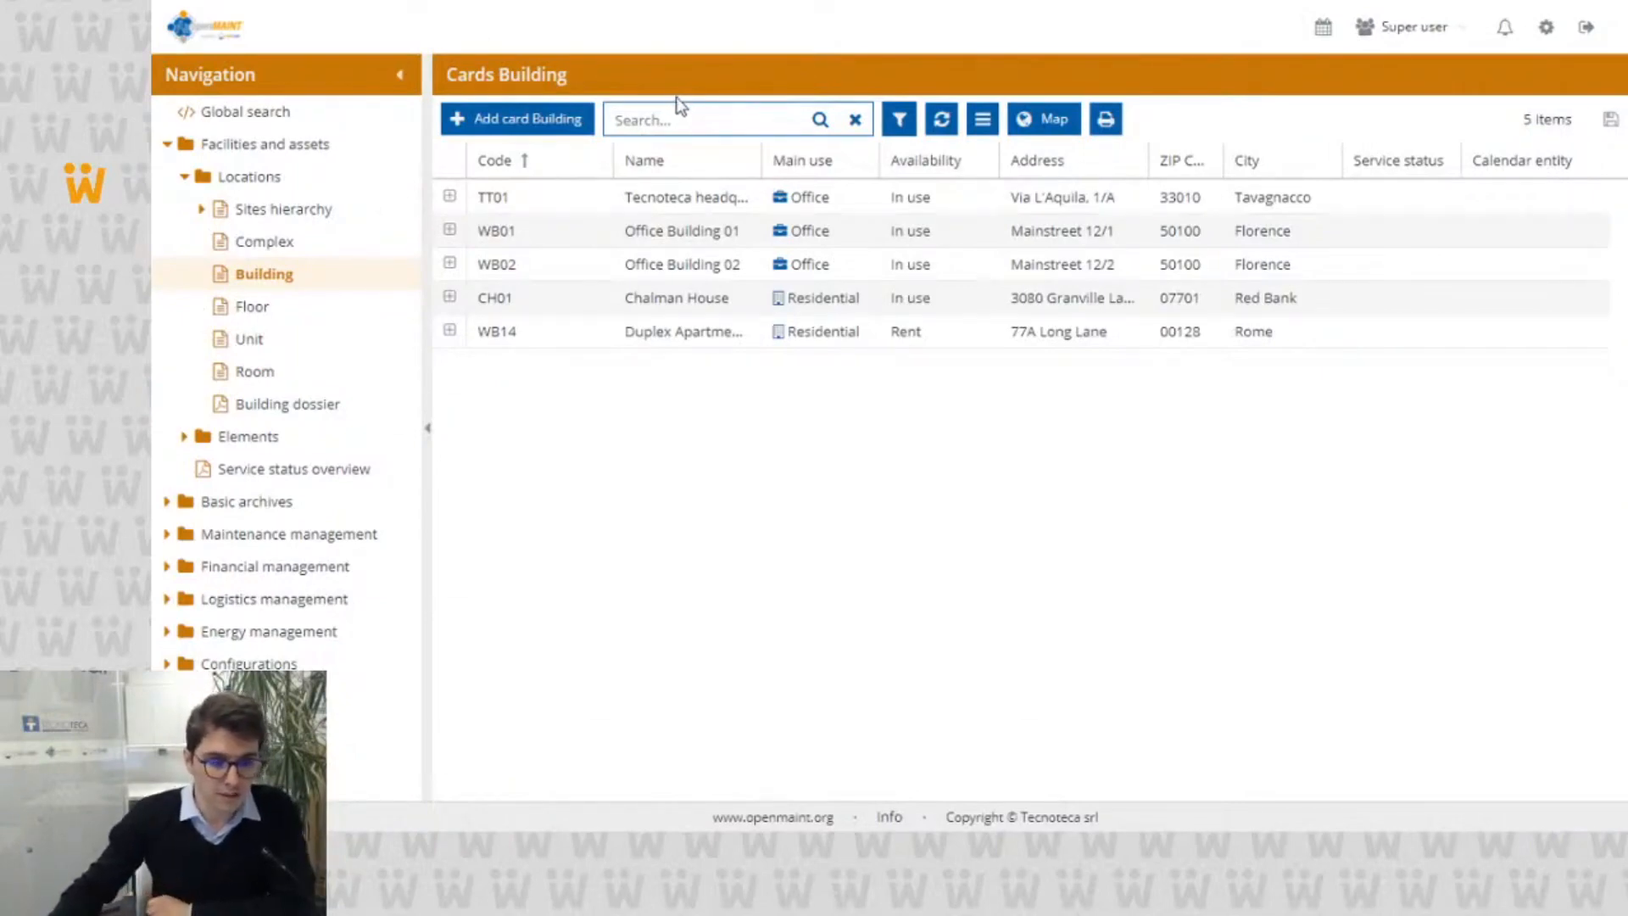
Step: Switch to openMAINT, expand the TT01 building card and show the buildings on the map
click(672, 200)
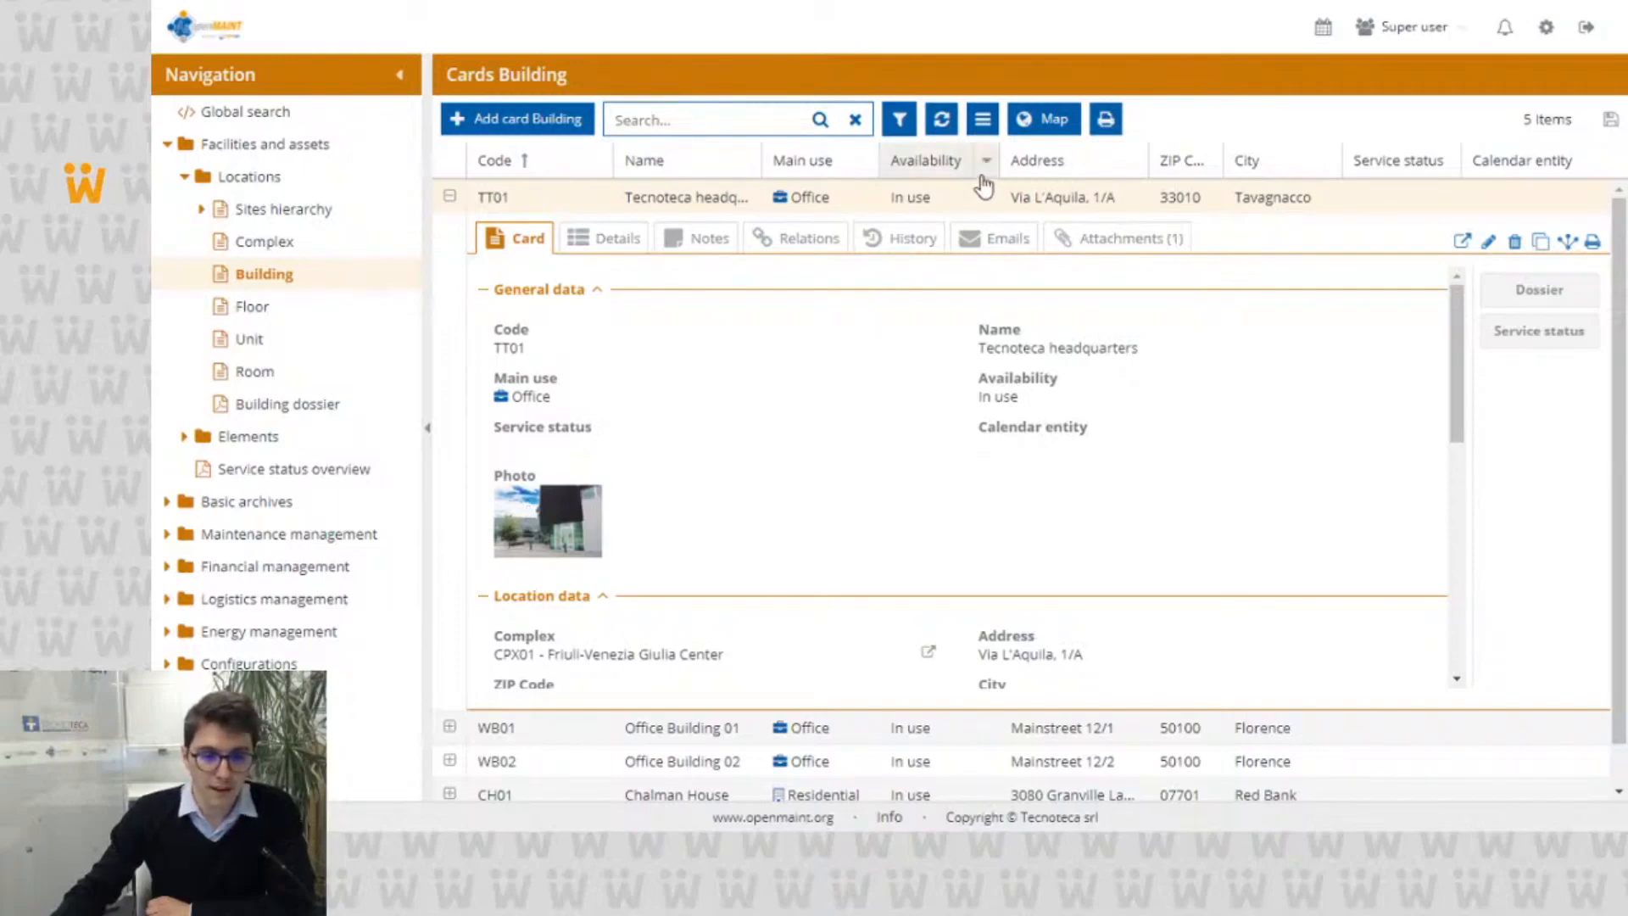
click(1041, 127)
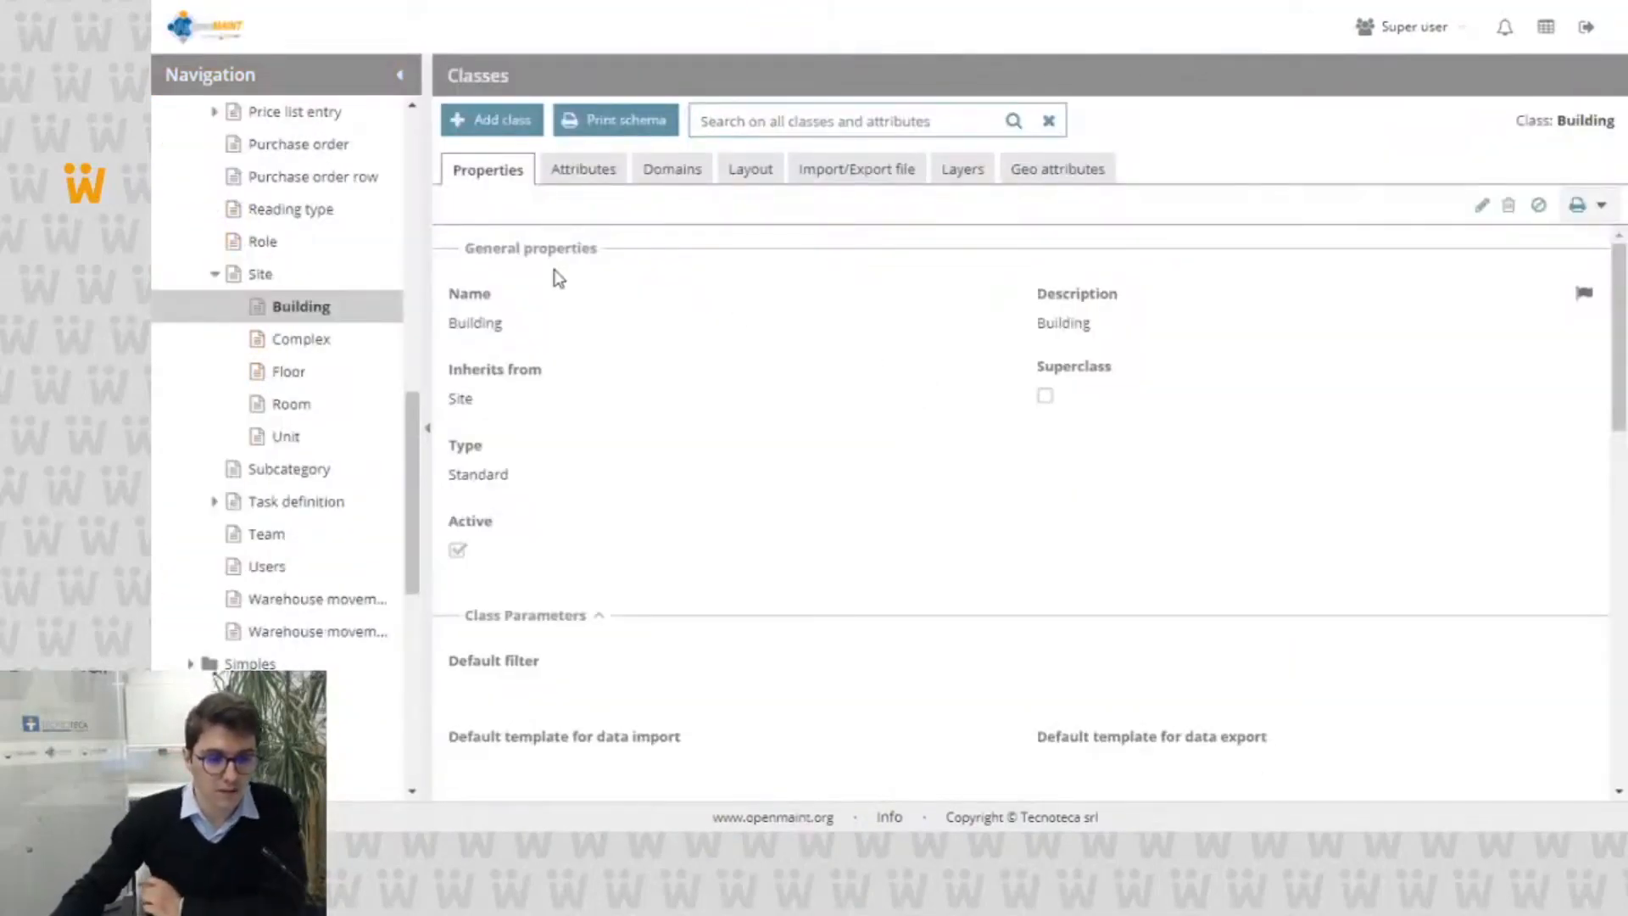
Step: Open the Building class's Position geo attribute in the administration module and examine its InfoWindow settings
click(1079, 168)
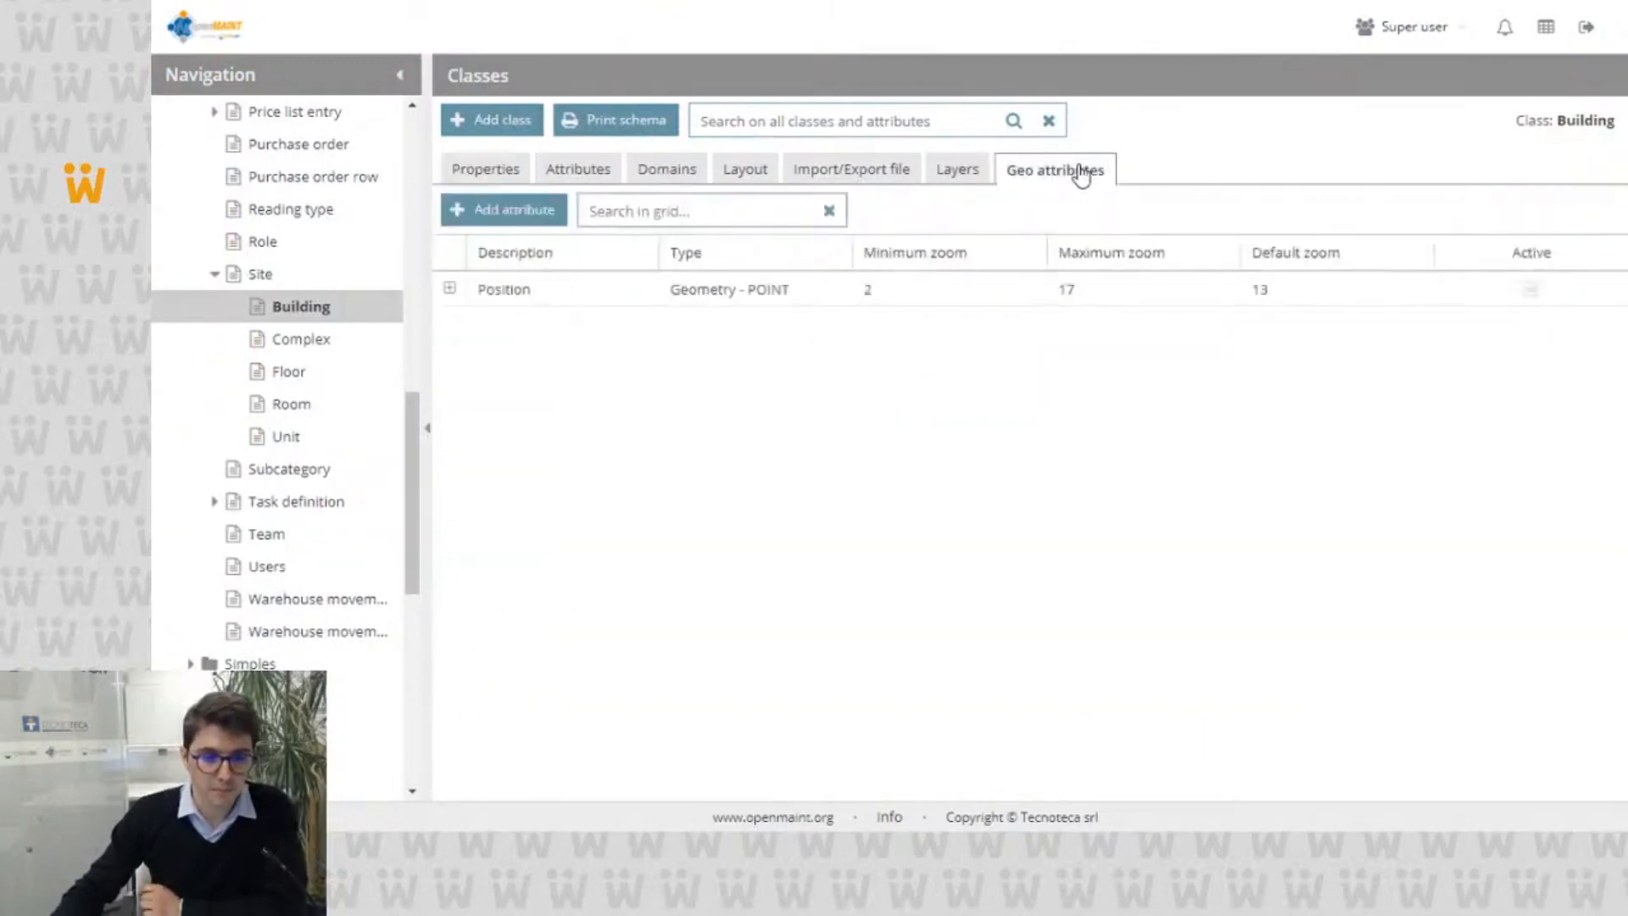
double_click(499, 288)
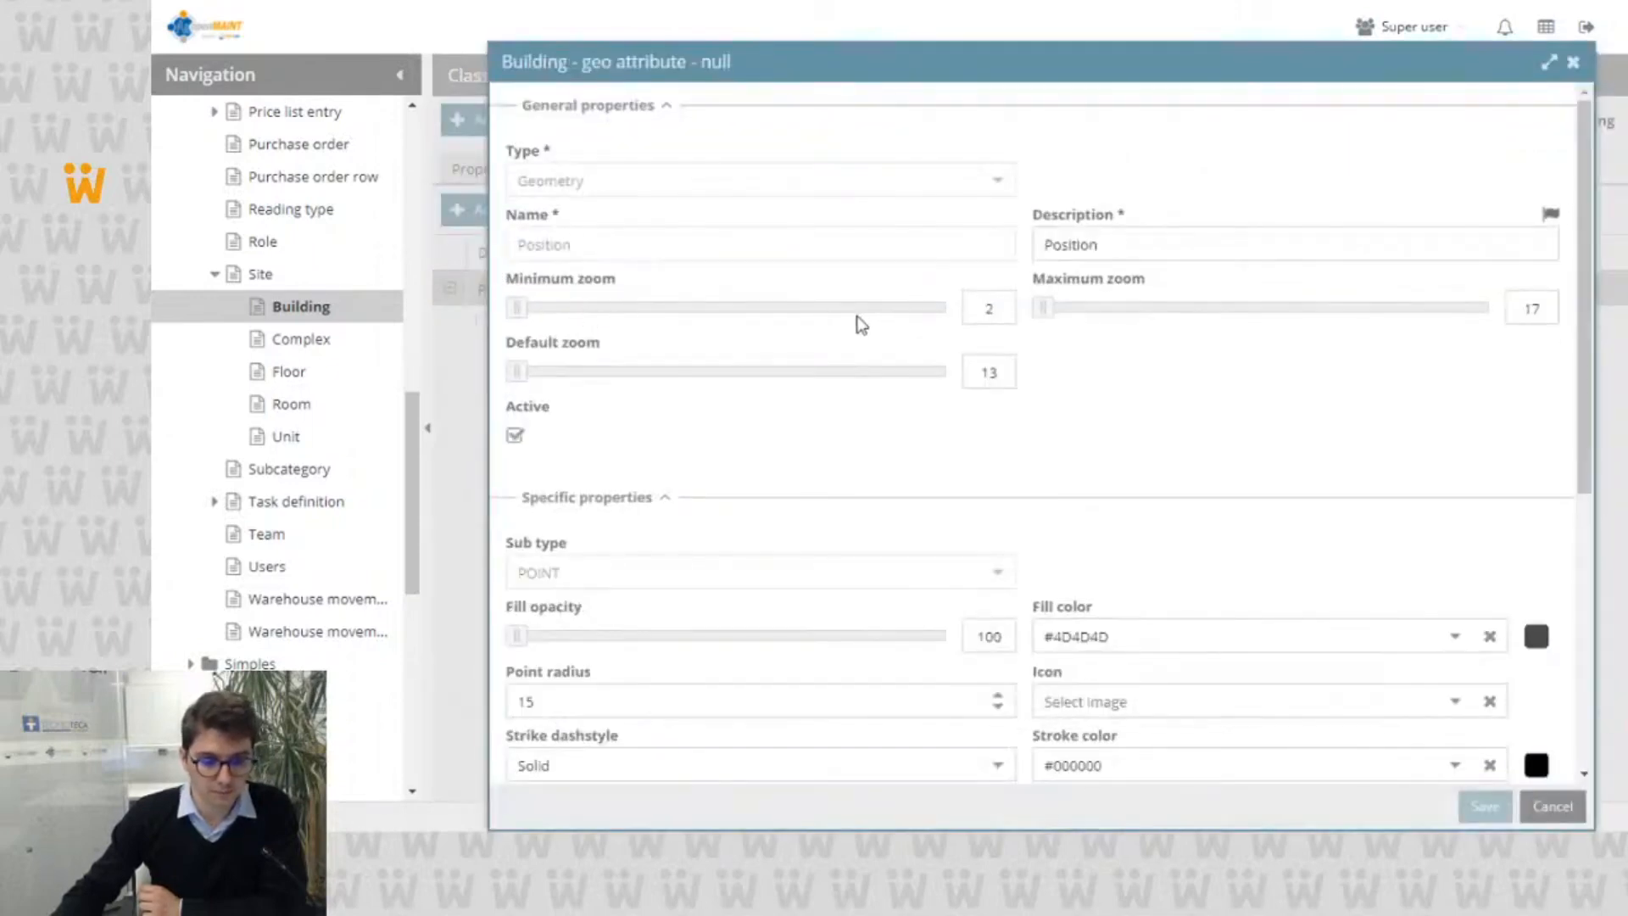
scroll(861, 325, down, 3)
scroll(861, 324, down, 3)
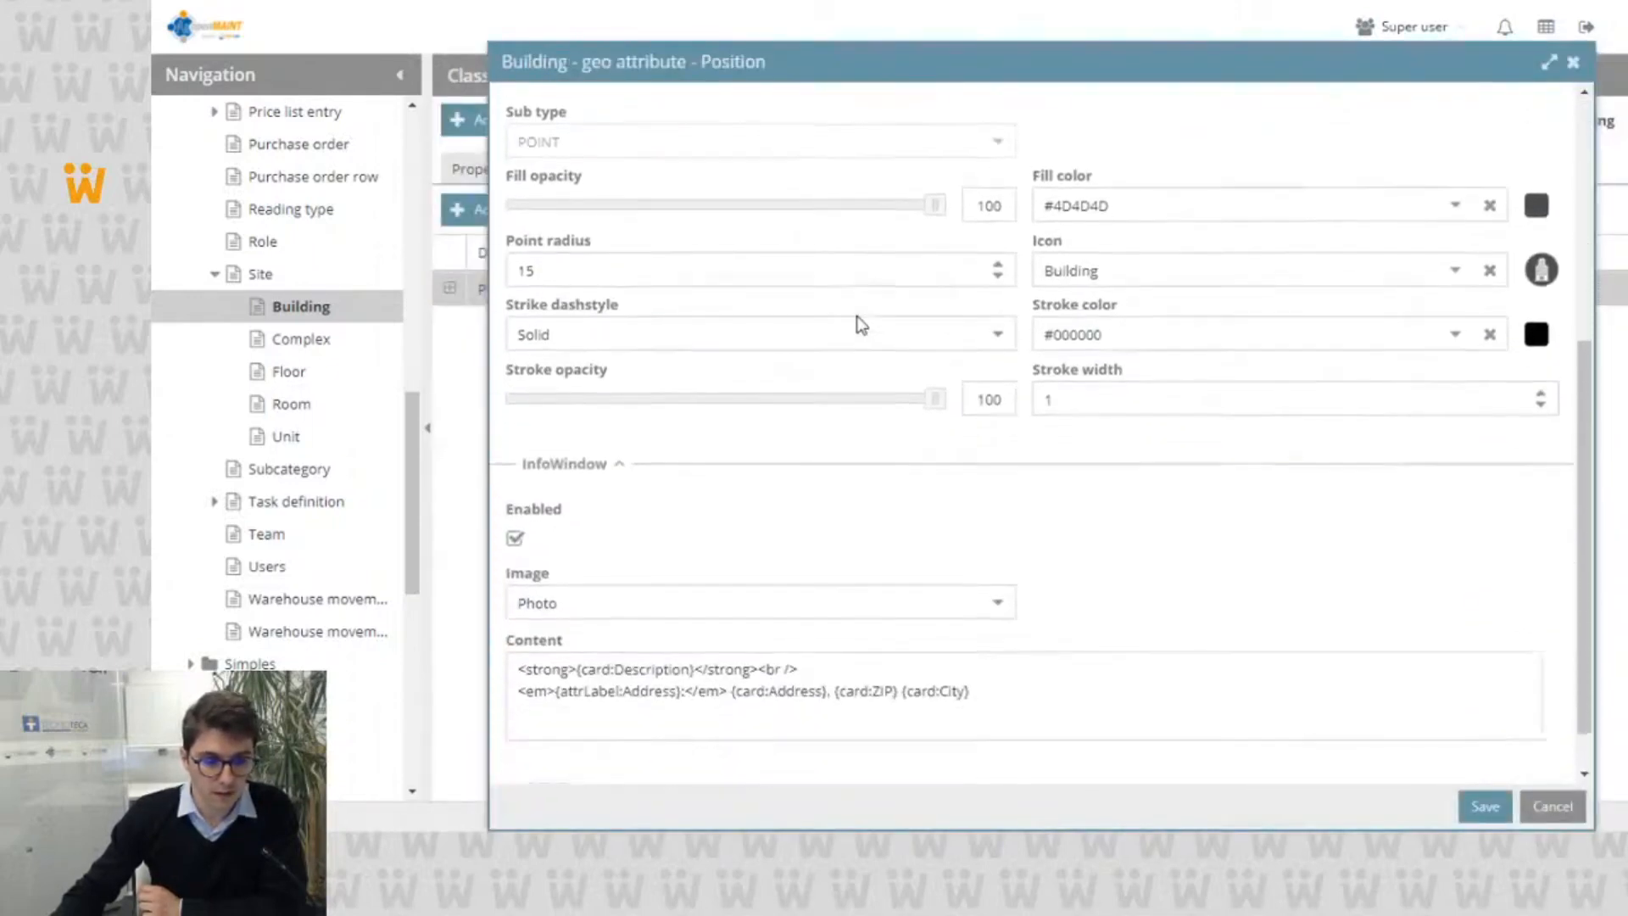
Step: Examine the InfoWindow image options and the content template's card-value and attribute-label placeholders in the Position geo attribute
scroll(556, 471, up, 3)
scroll(563, 453, down, 4)
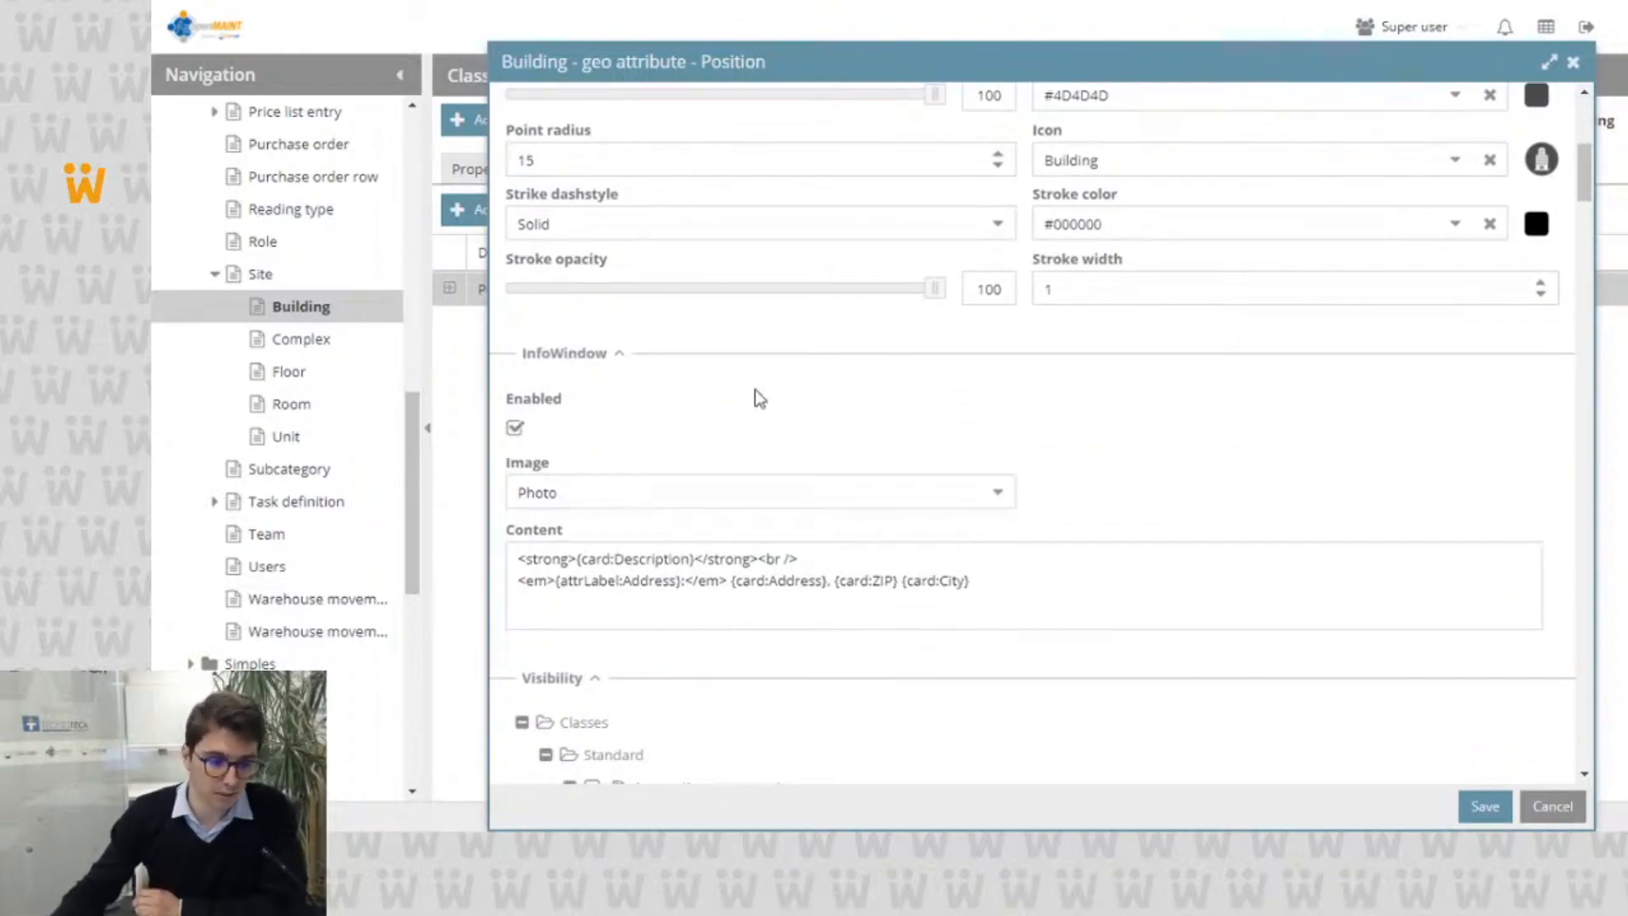
scroll(941, 345, down, 3)
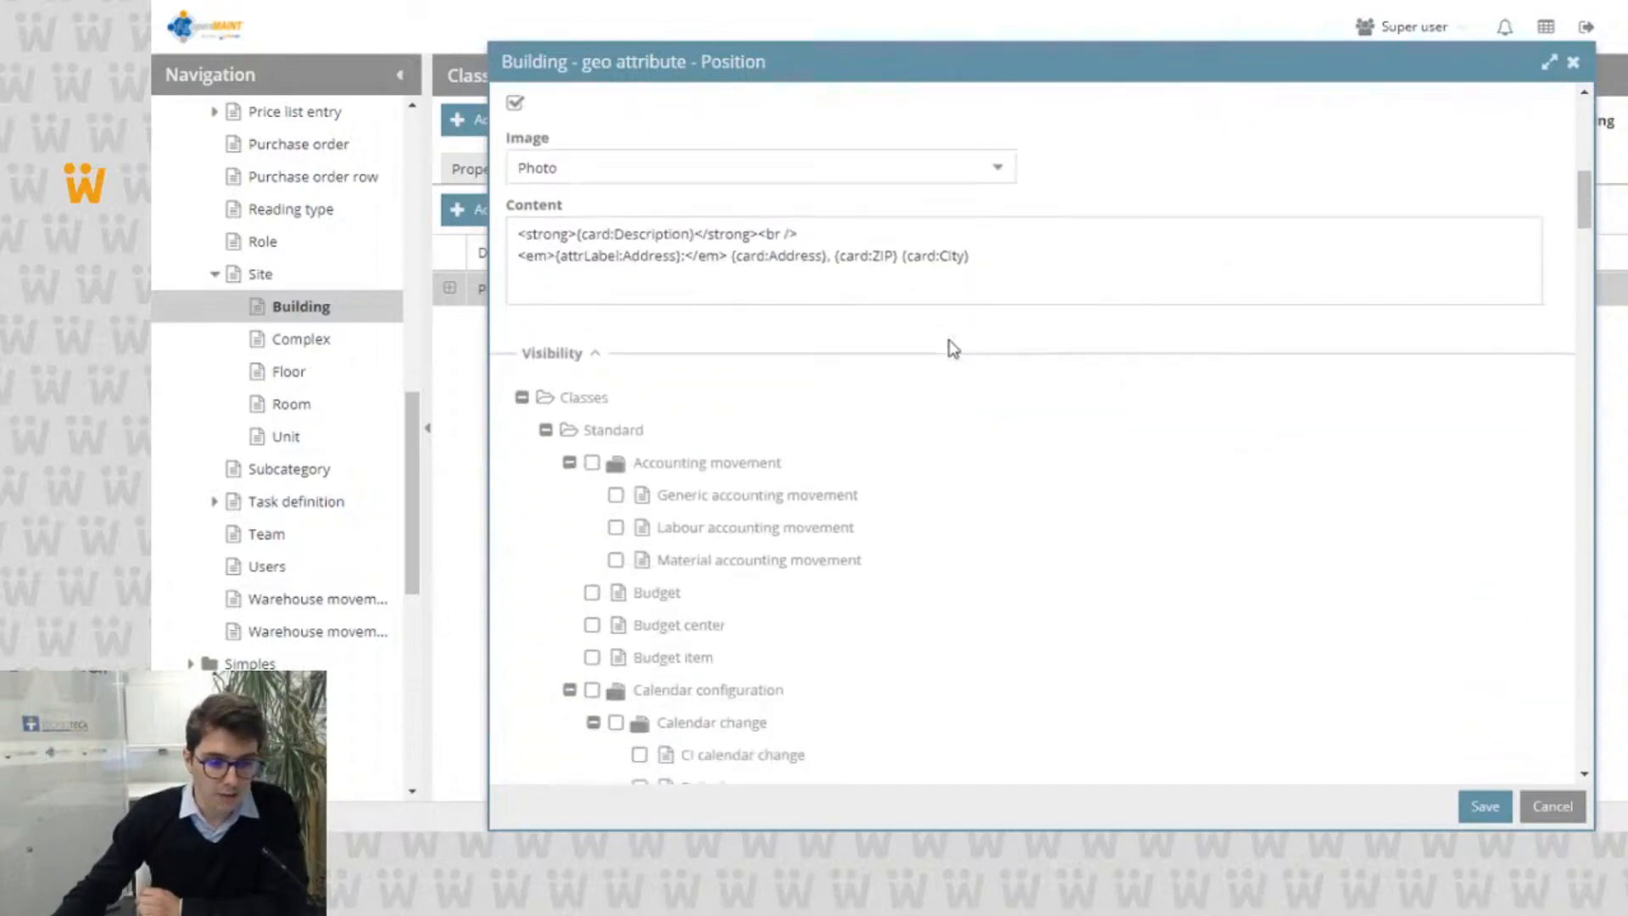
scroll(963, 339, up, 2)
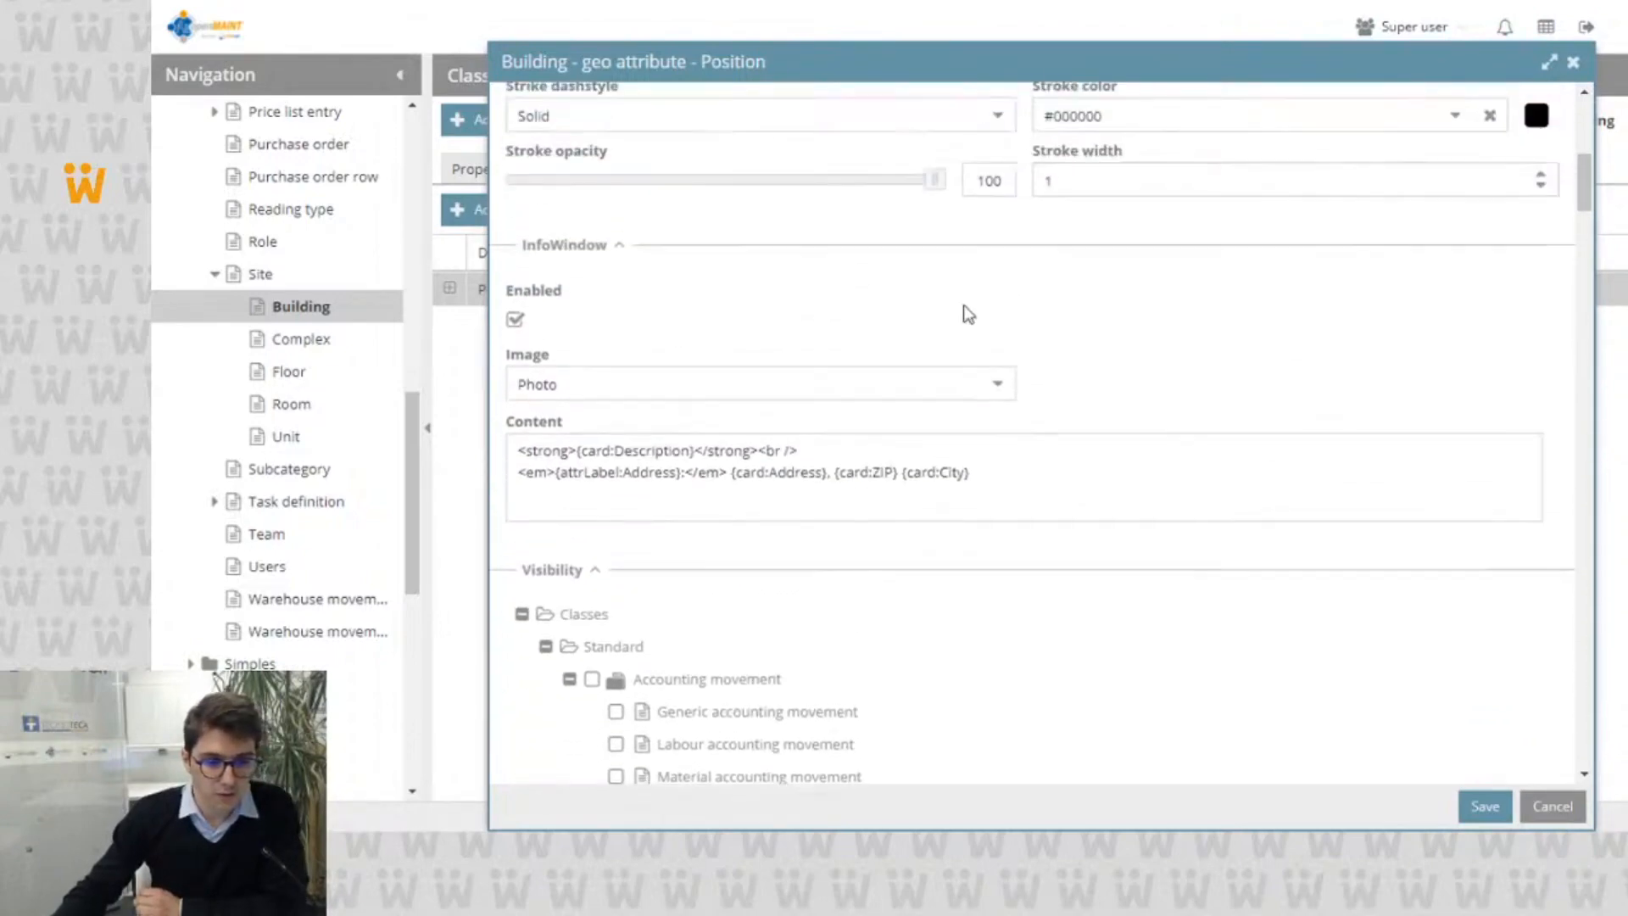
click(995, 390)
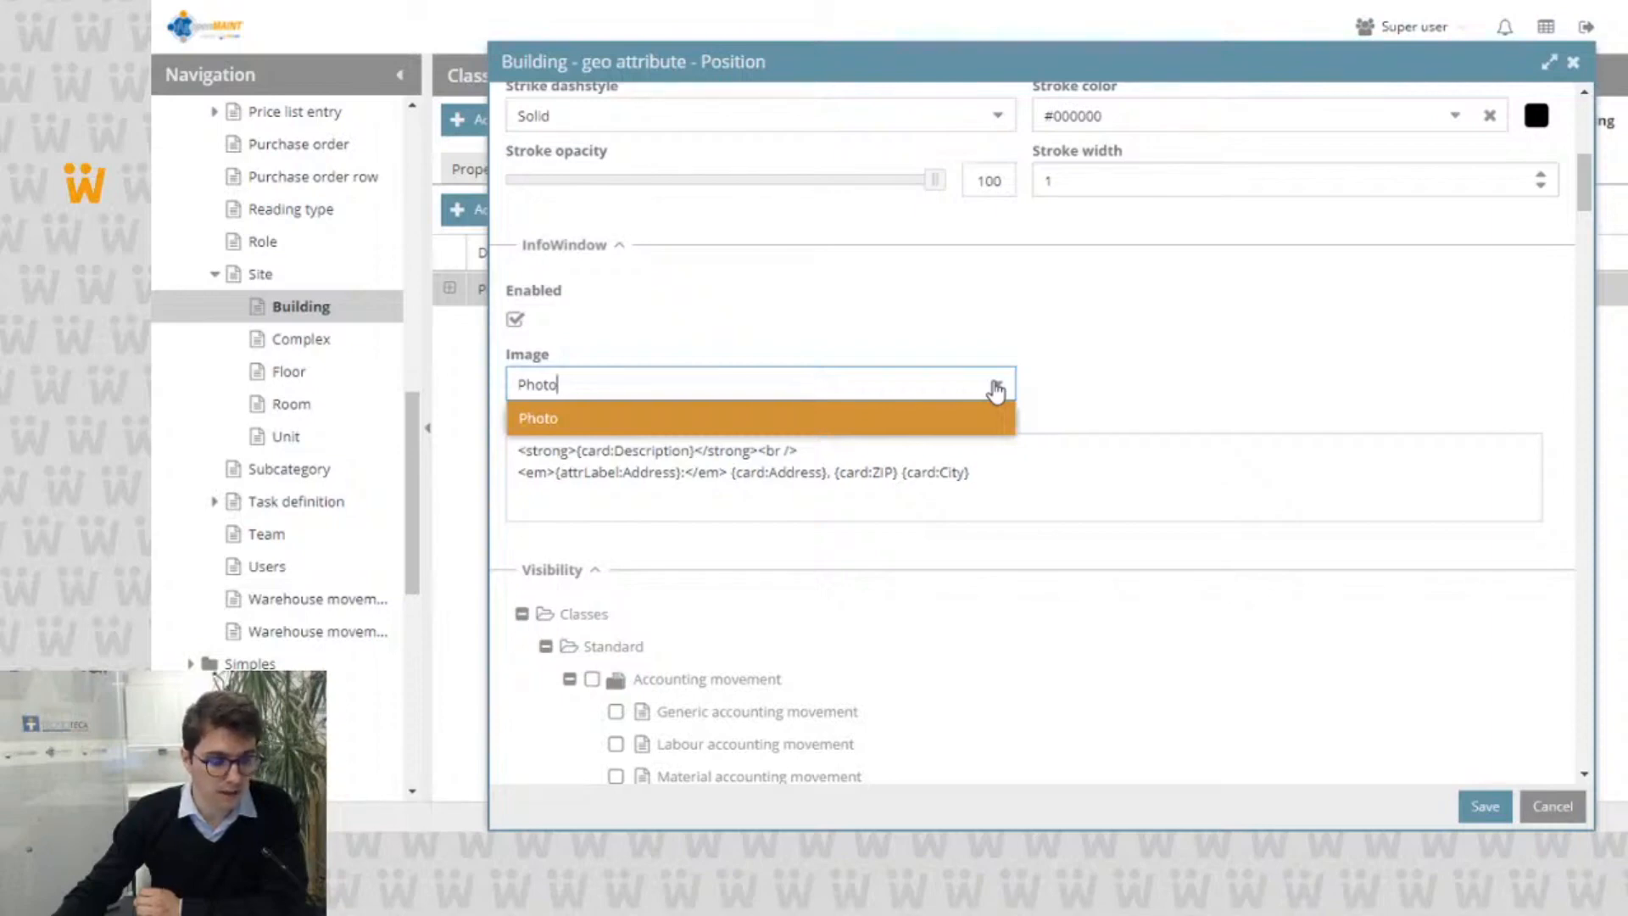
click(996, 388)
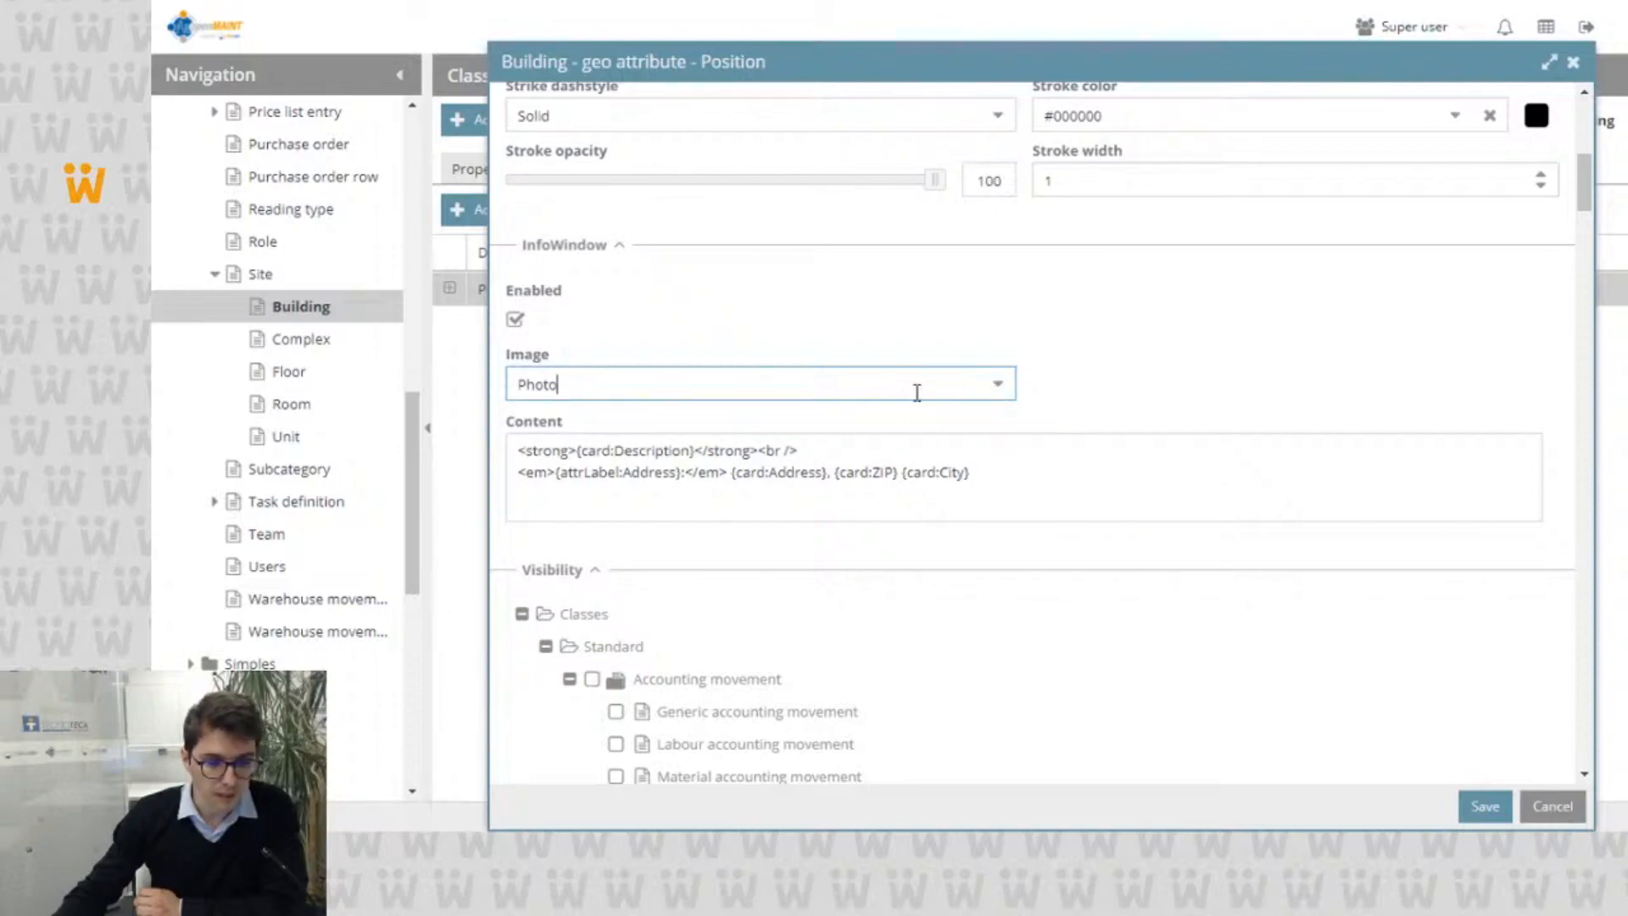
drag(520, 452, 975, 488)
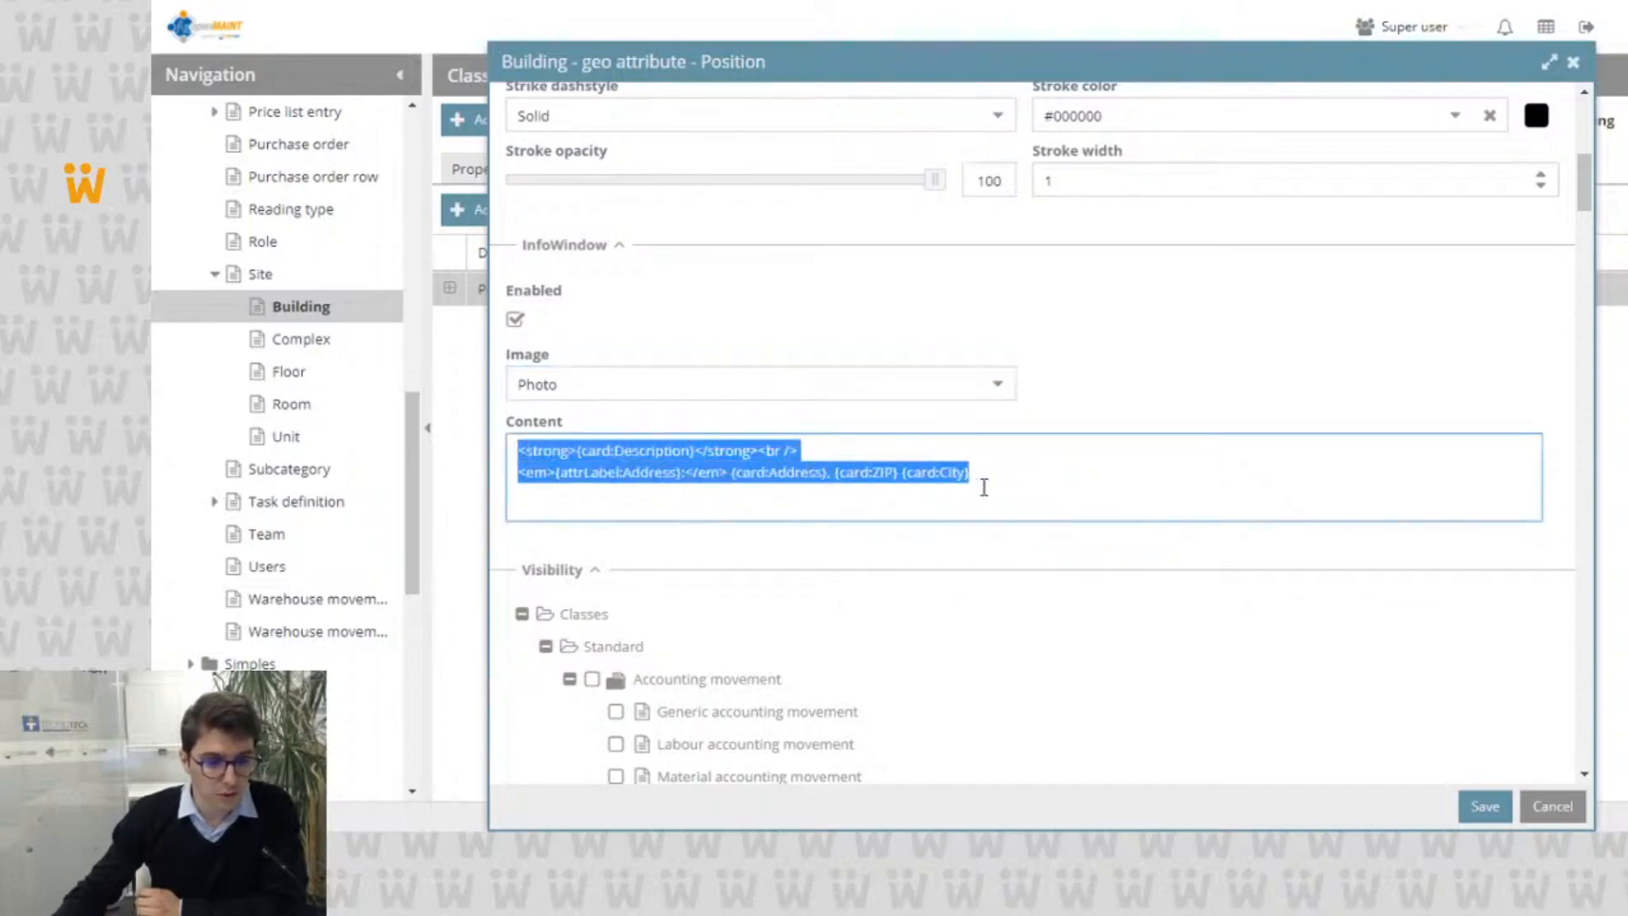
click(1024, 480)
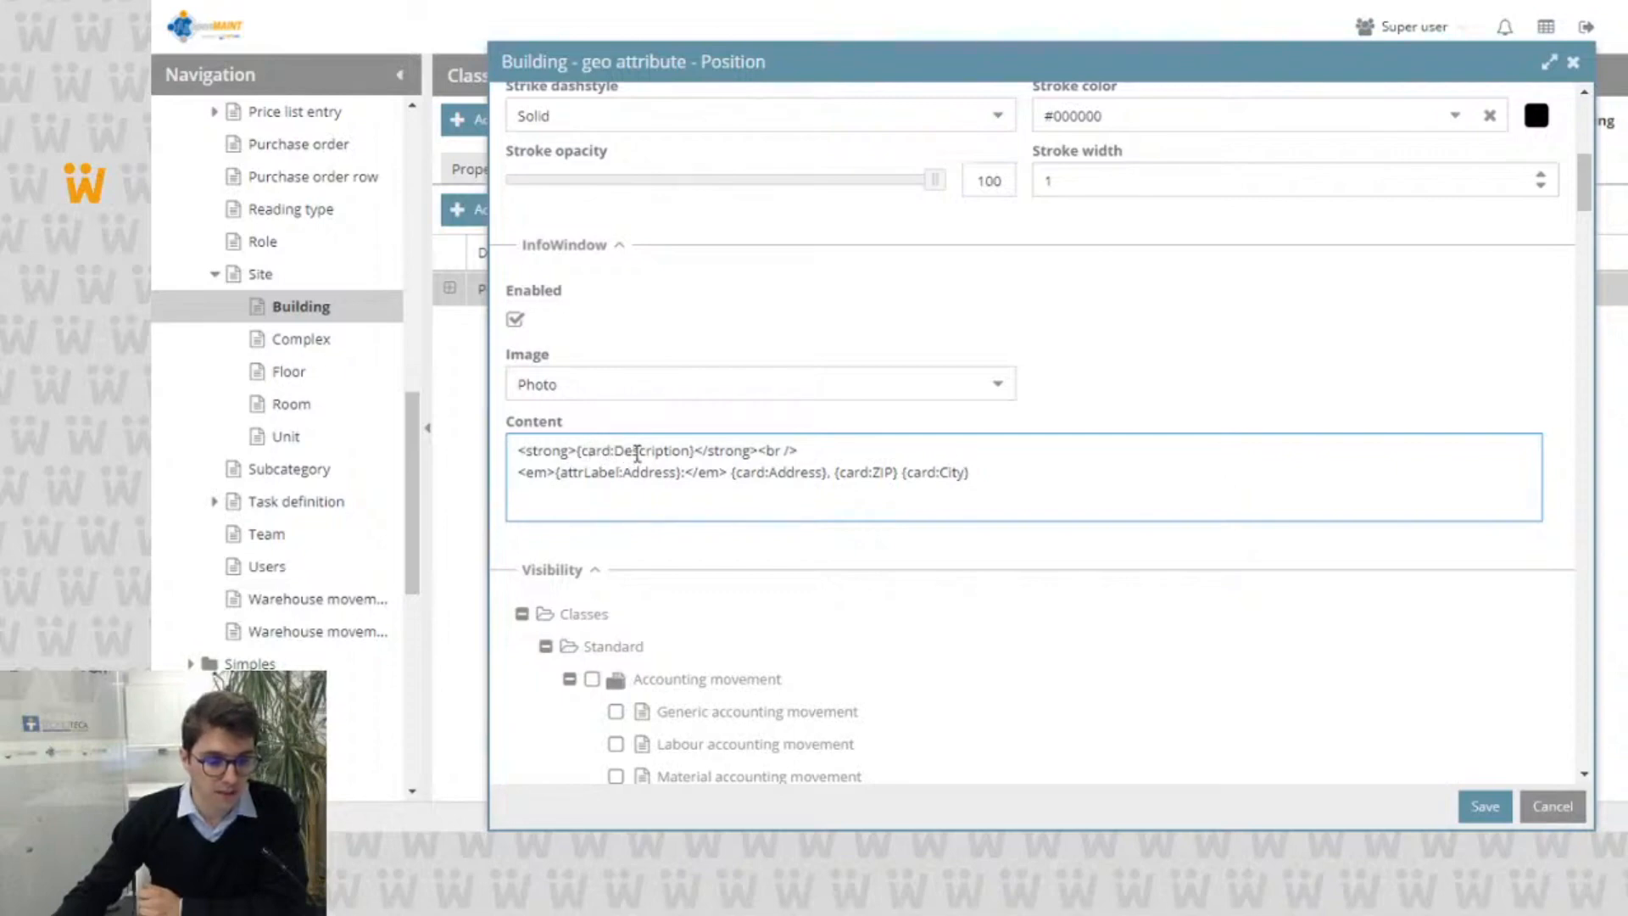
double_click(595, 472)
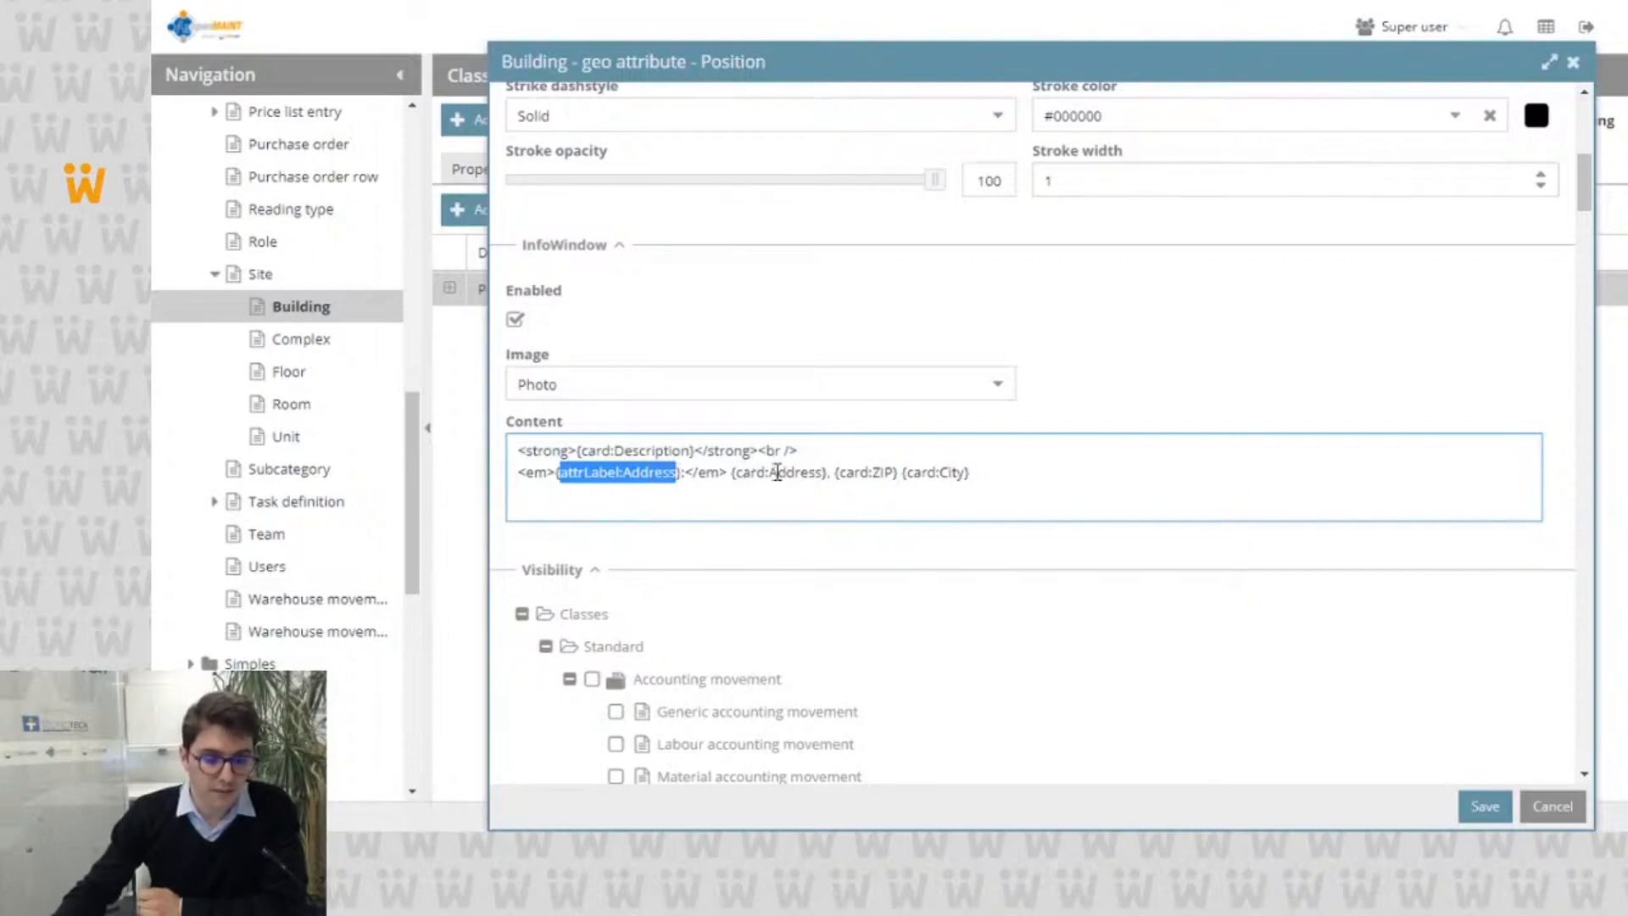
double_click(959, 472)
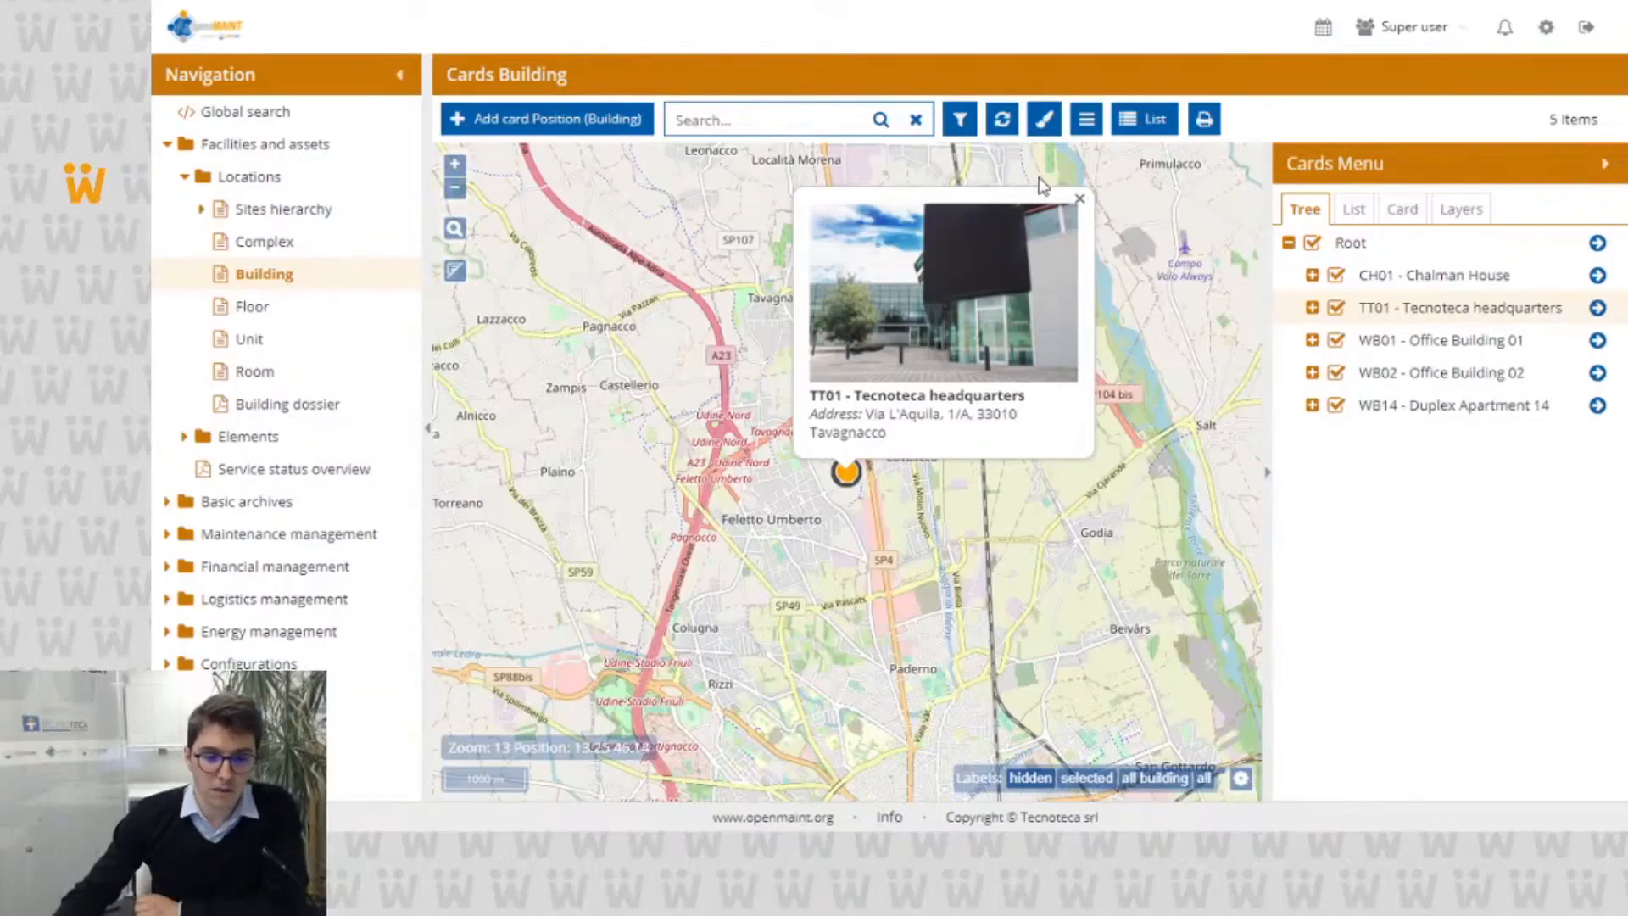
Step: On the openMAINT buildings map, close the TT01 info window, then view and close the one for WB01 - Office Building 01
click(1080, 200)
scroll(1042, 233, down, 1)
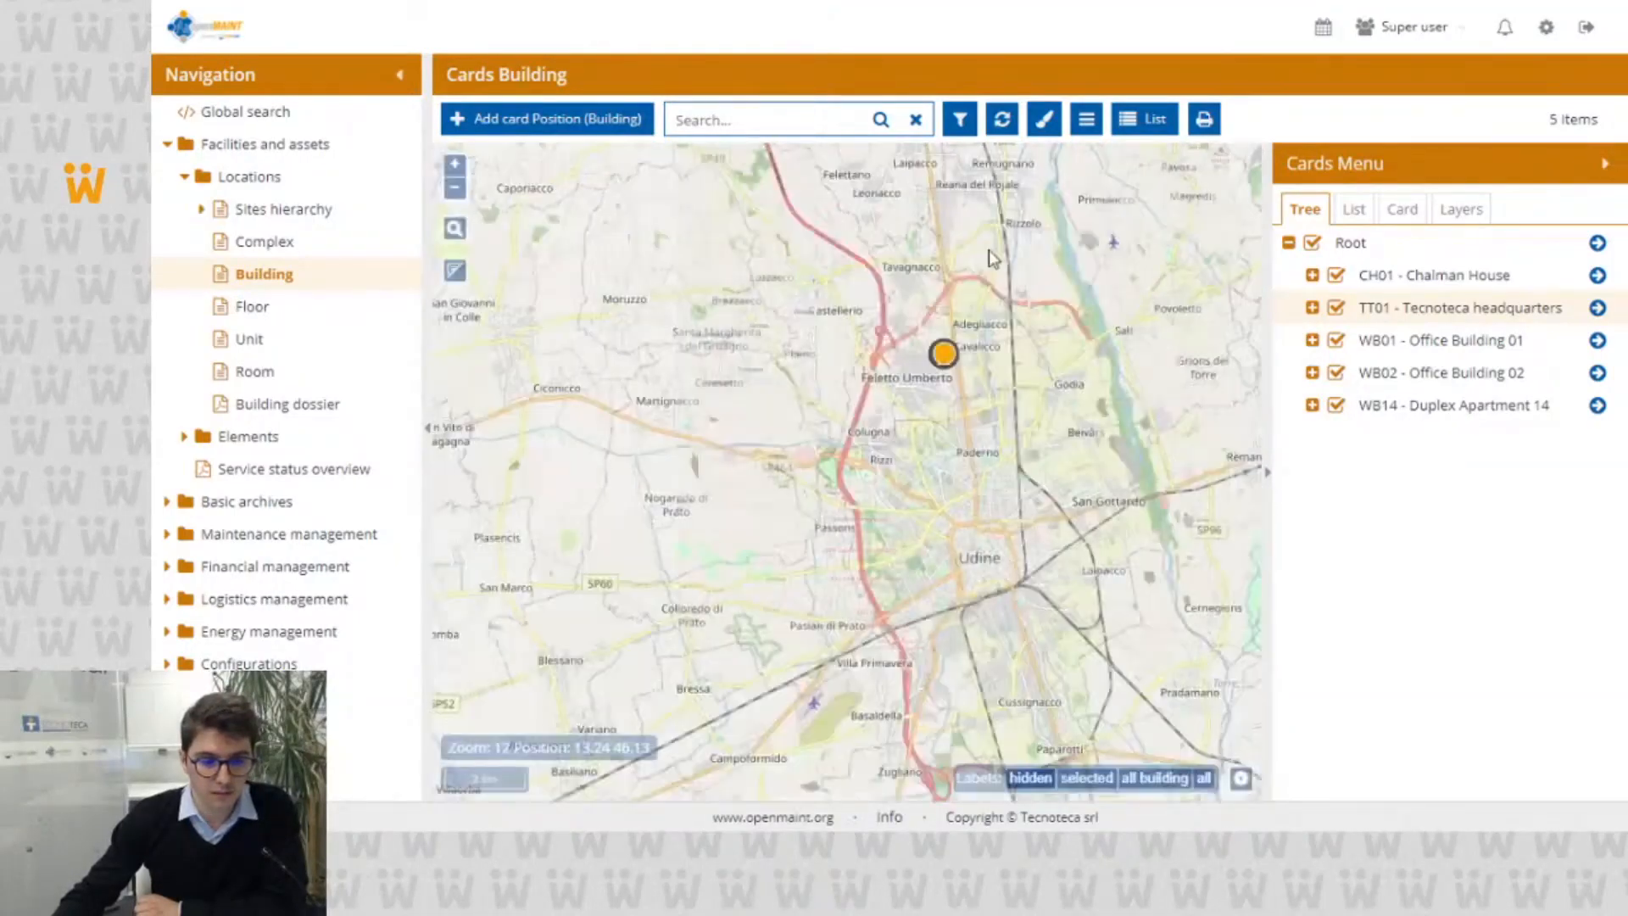
drag(992, 259, 858, 584)
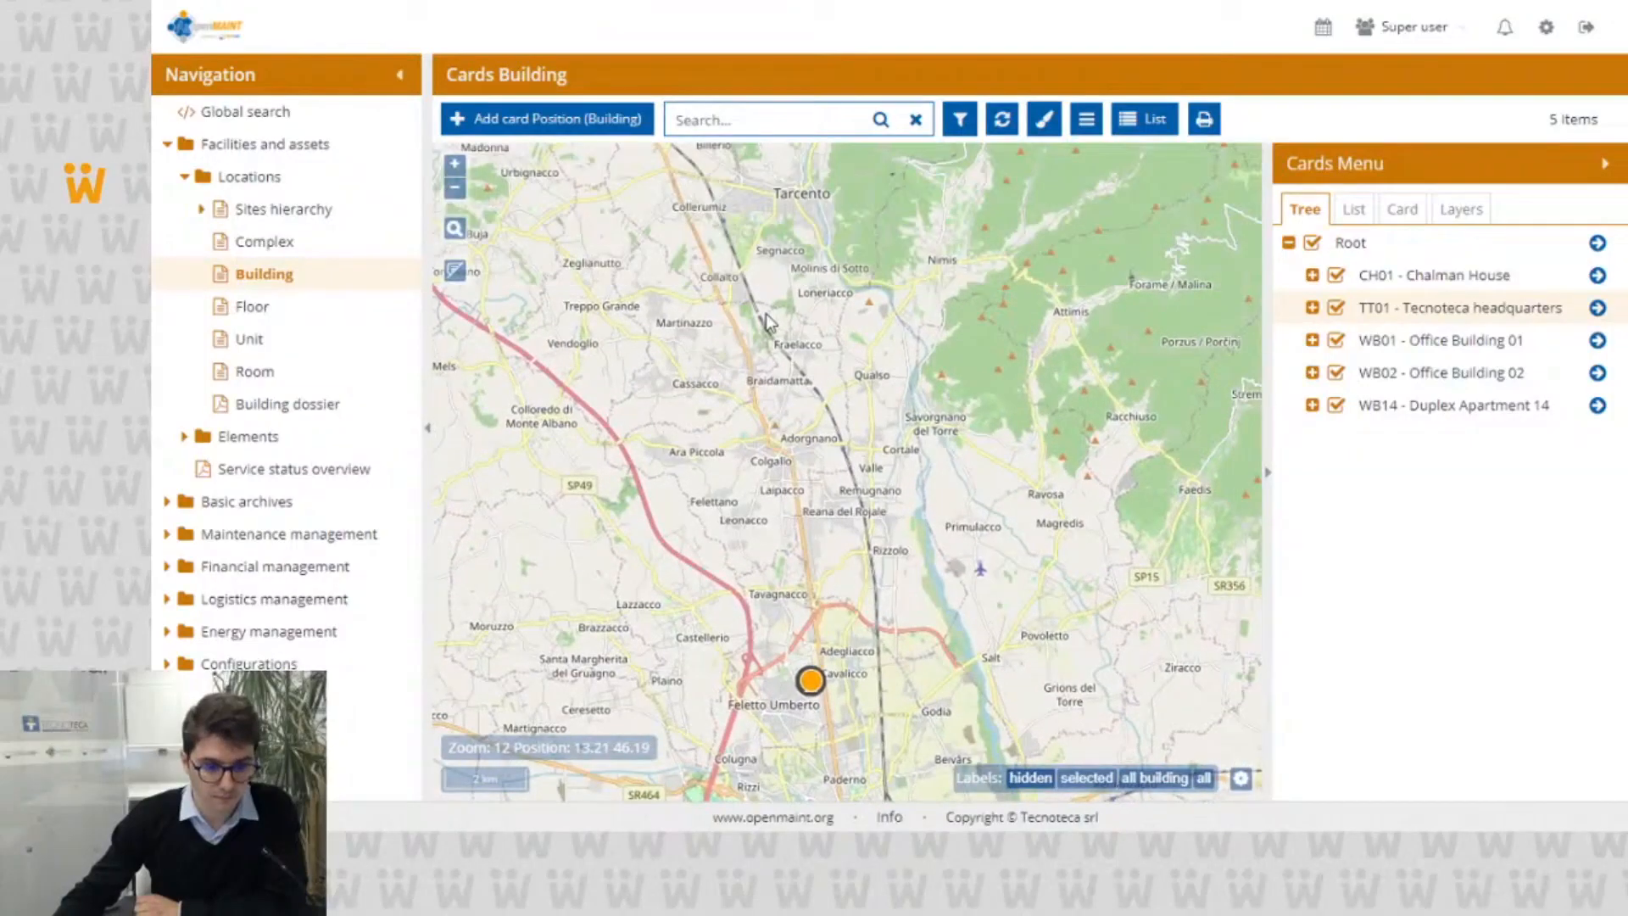
scroll(767, 322, down, 4)
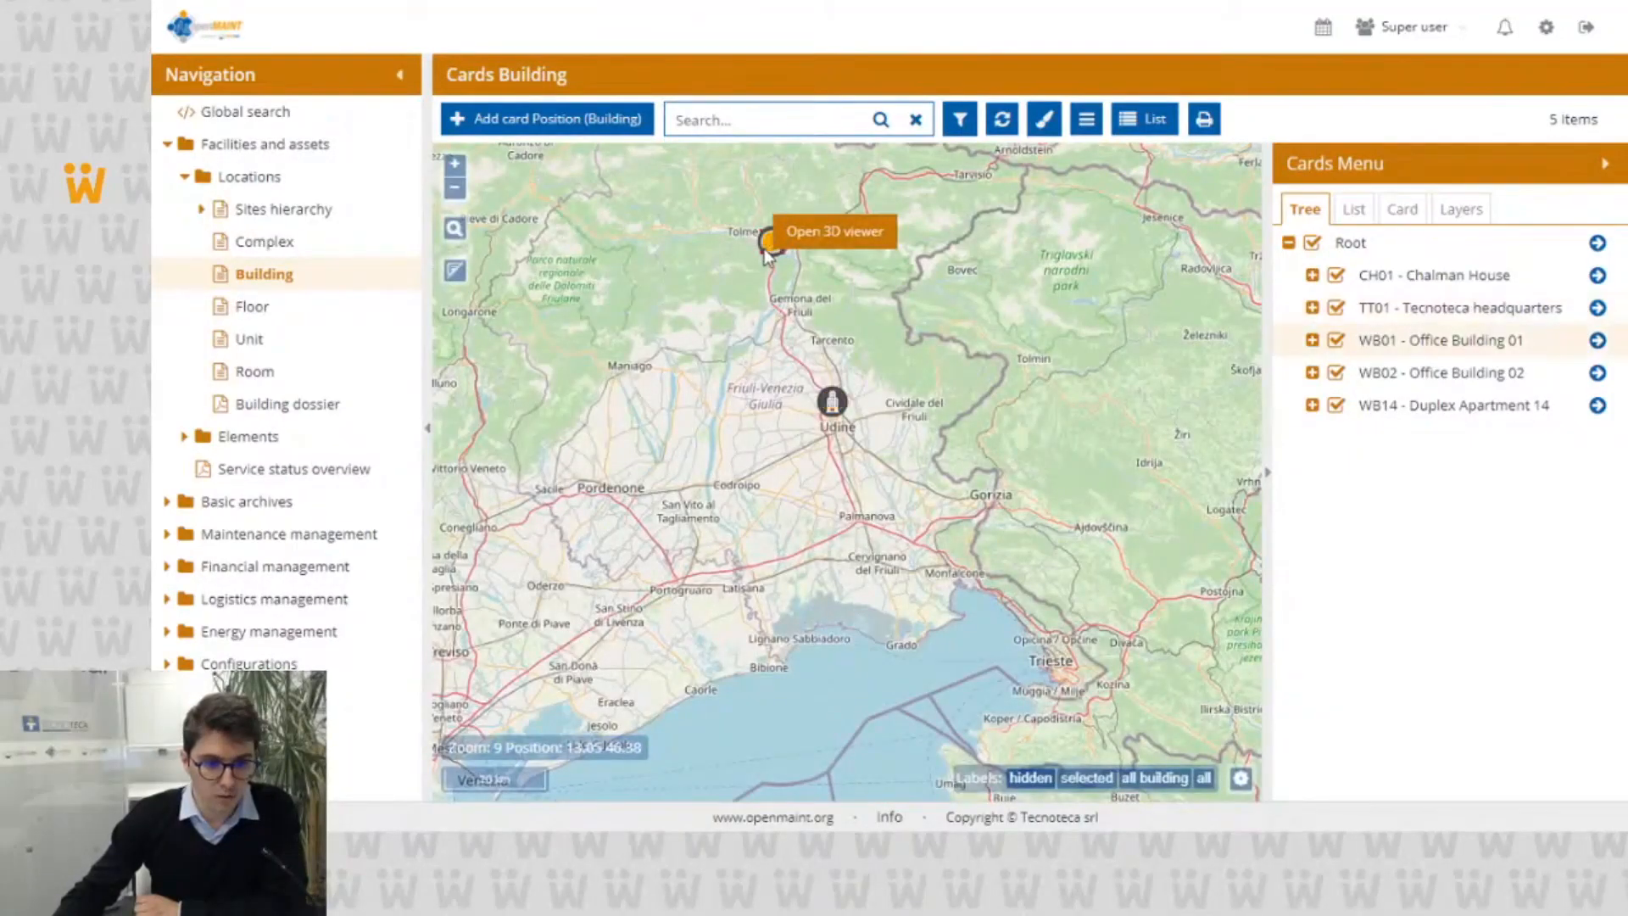
click(767, 247)
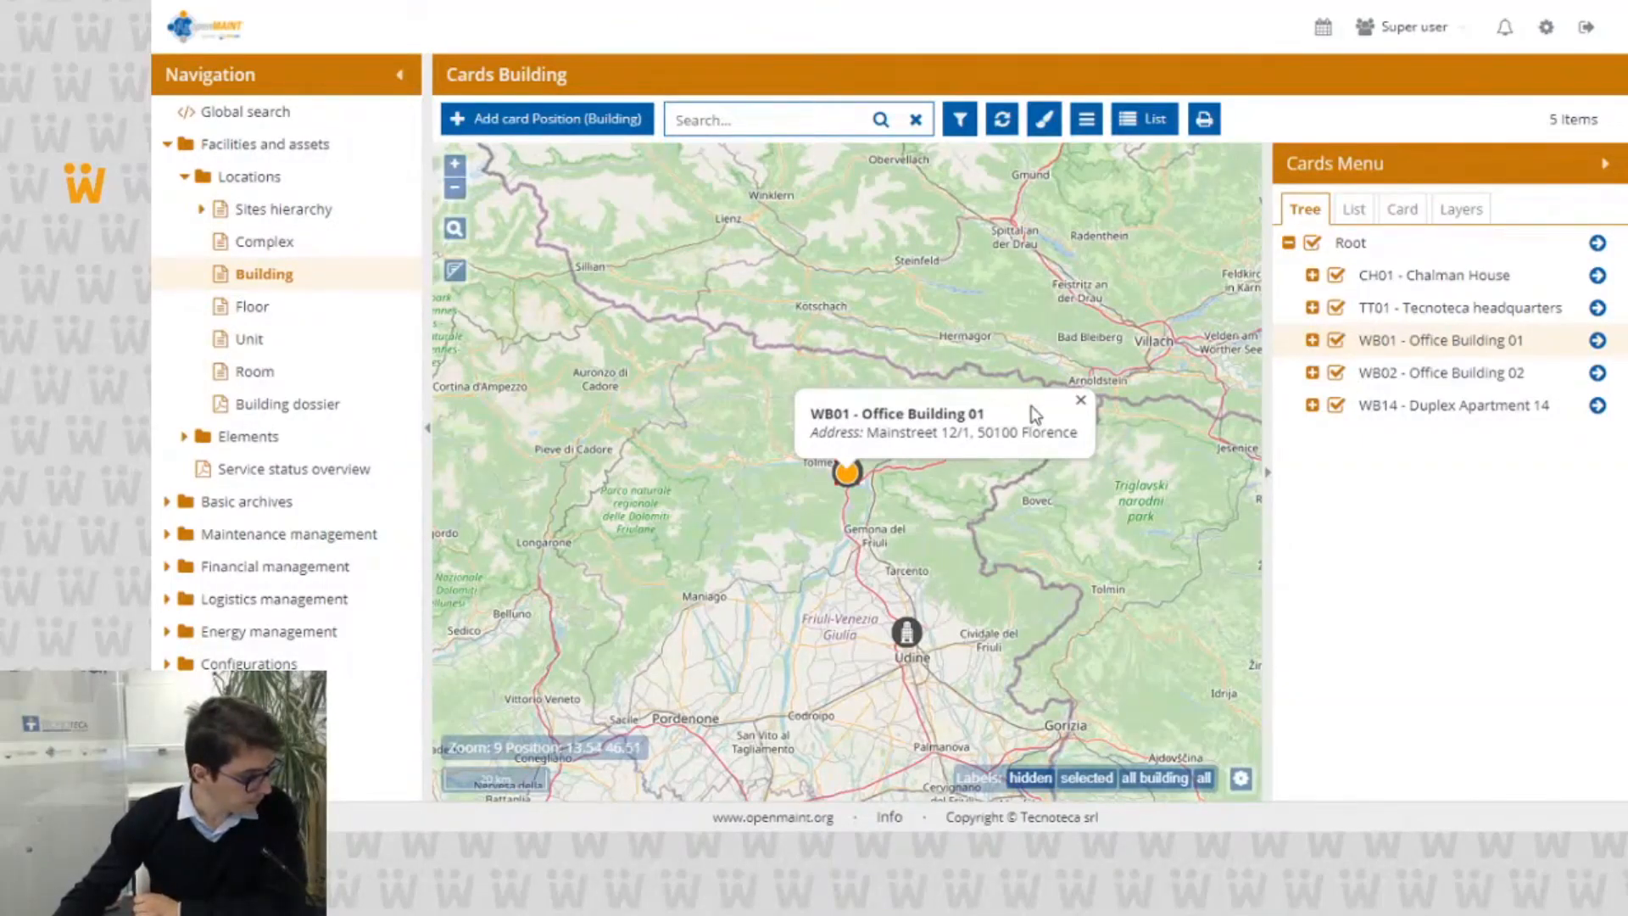
click(1080, 400)
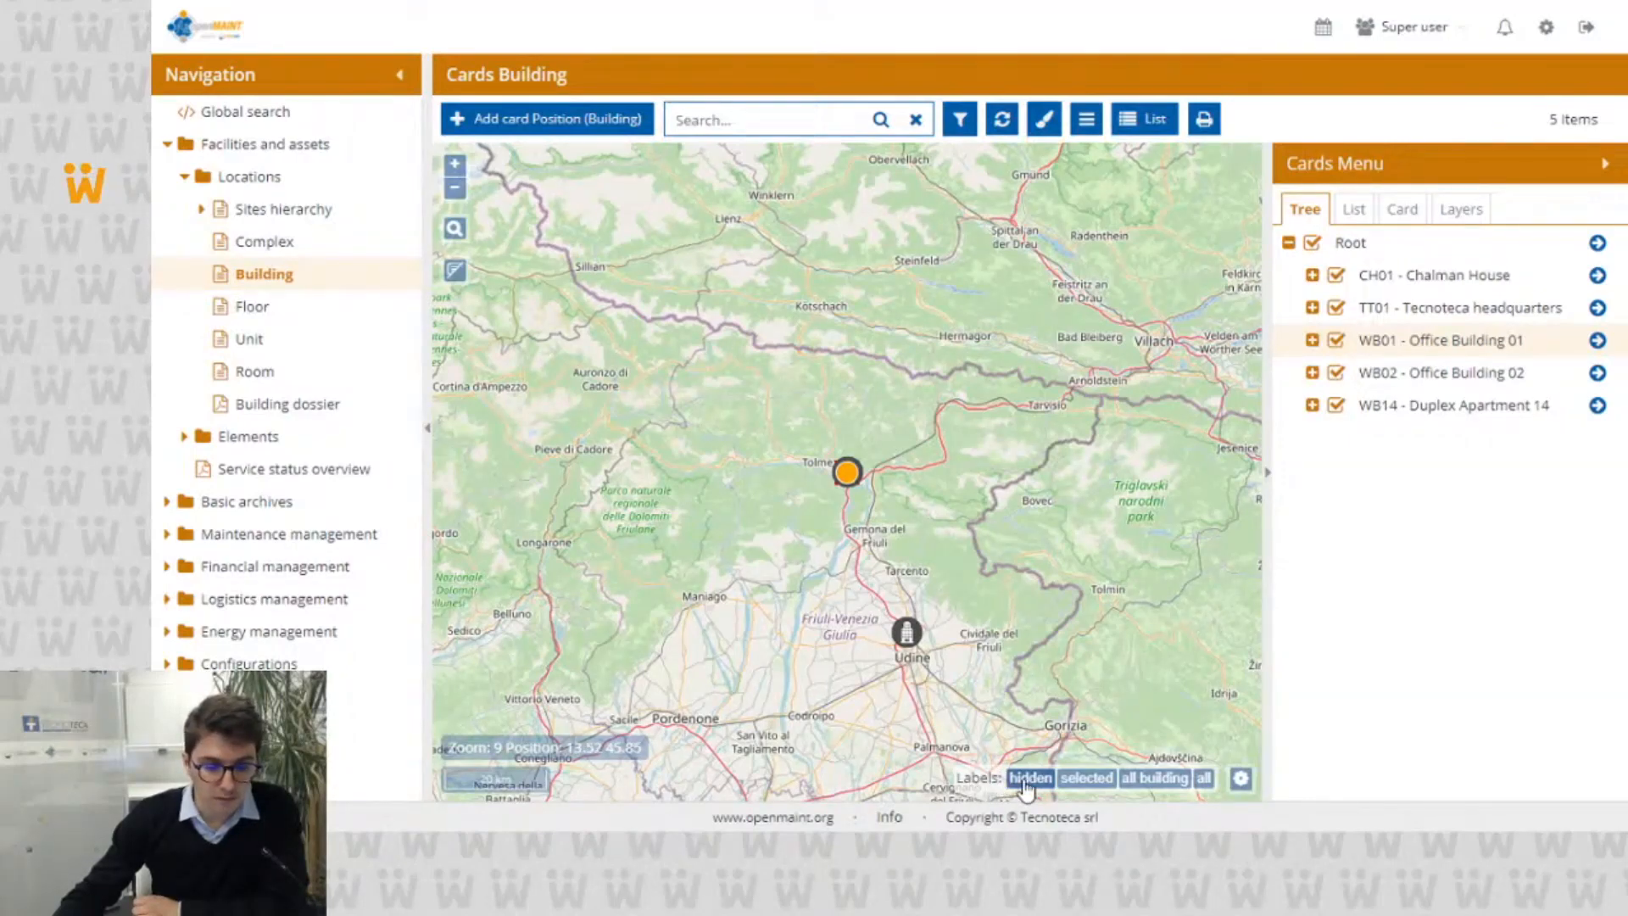
Step: View the map labels for the selected building, all buildings and all elements of the TT01 headquarters, then hide them
click(1073, 778)
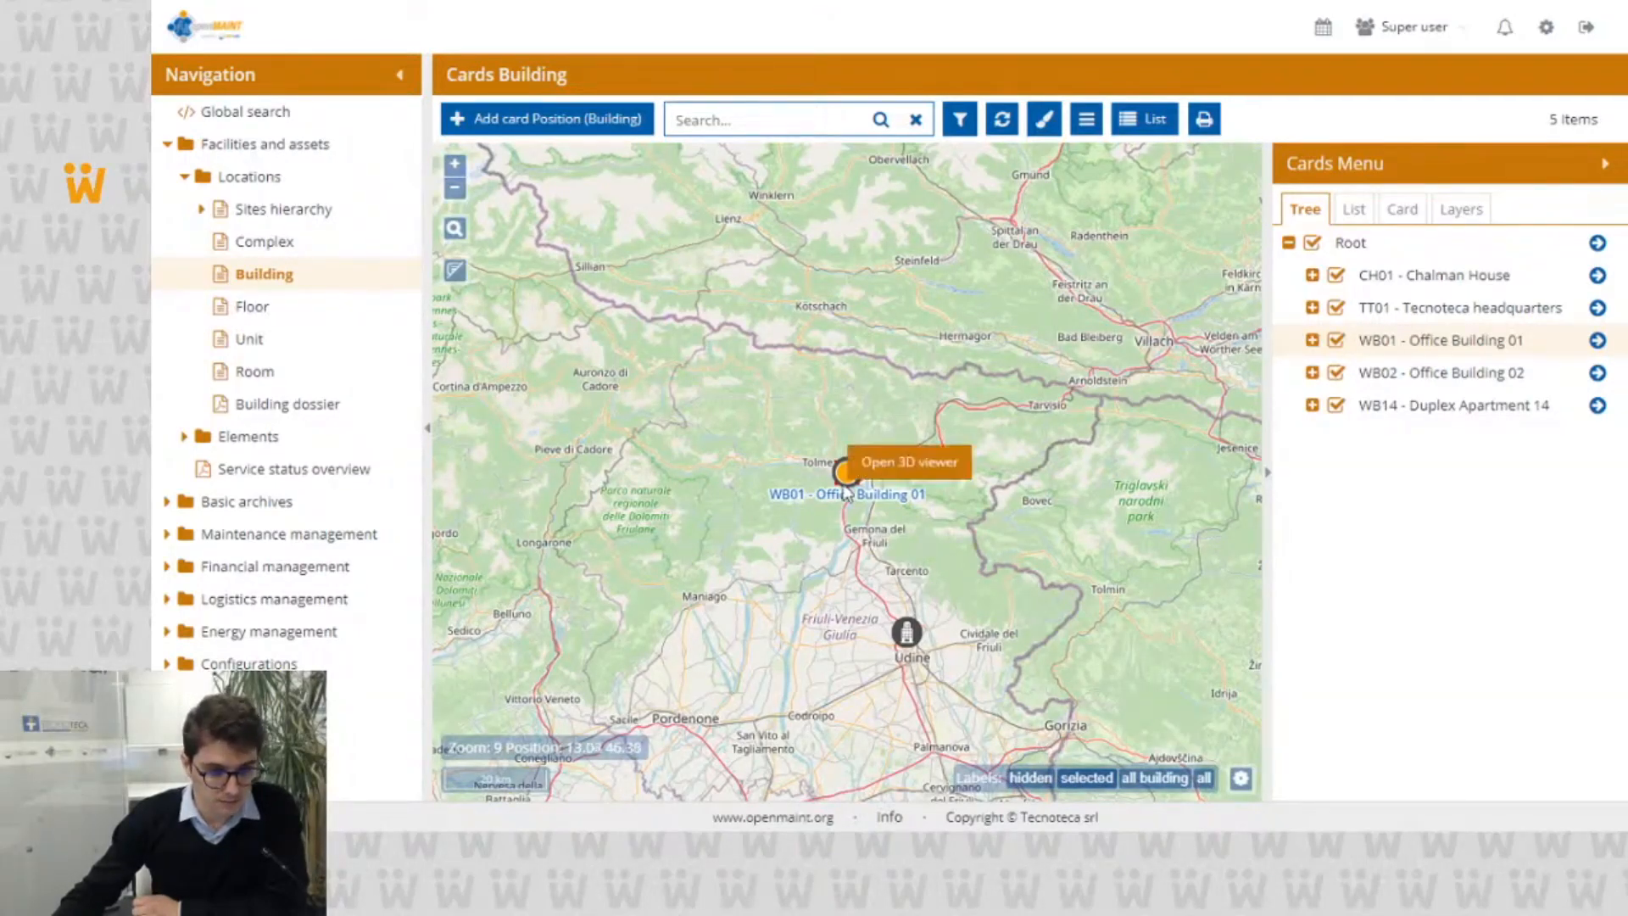
click(1143, 780)
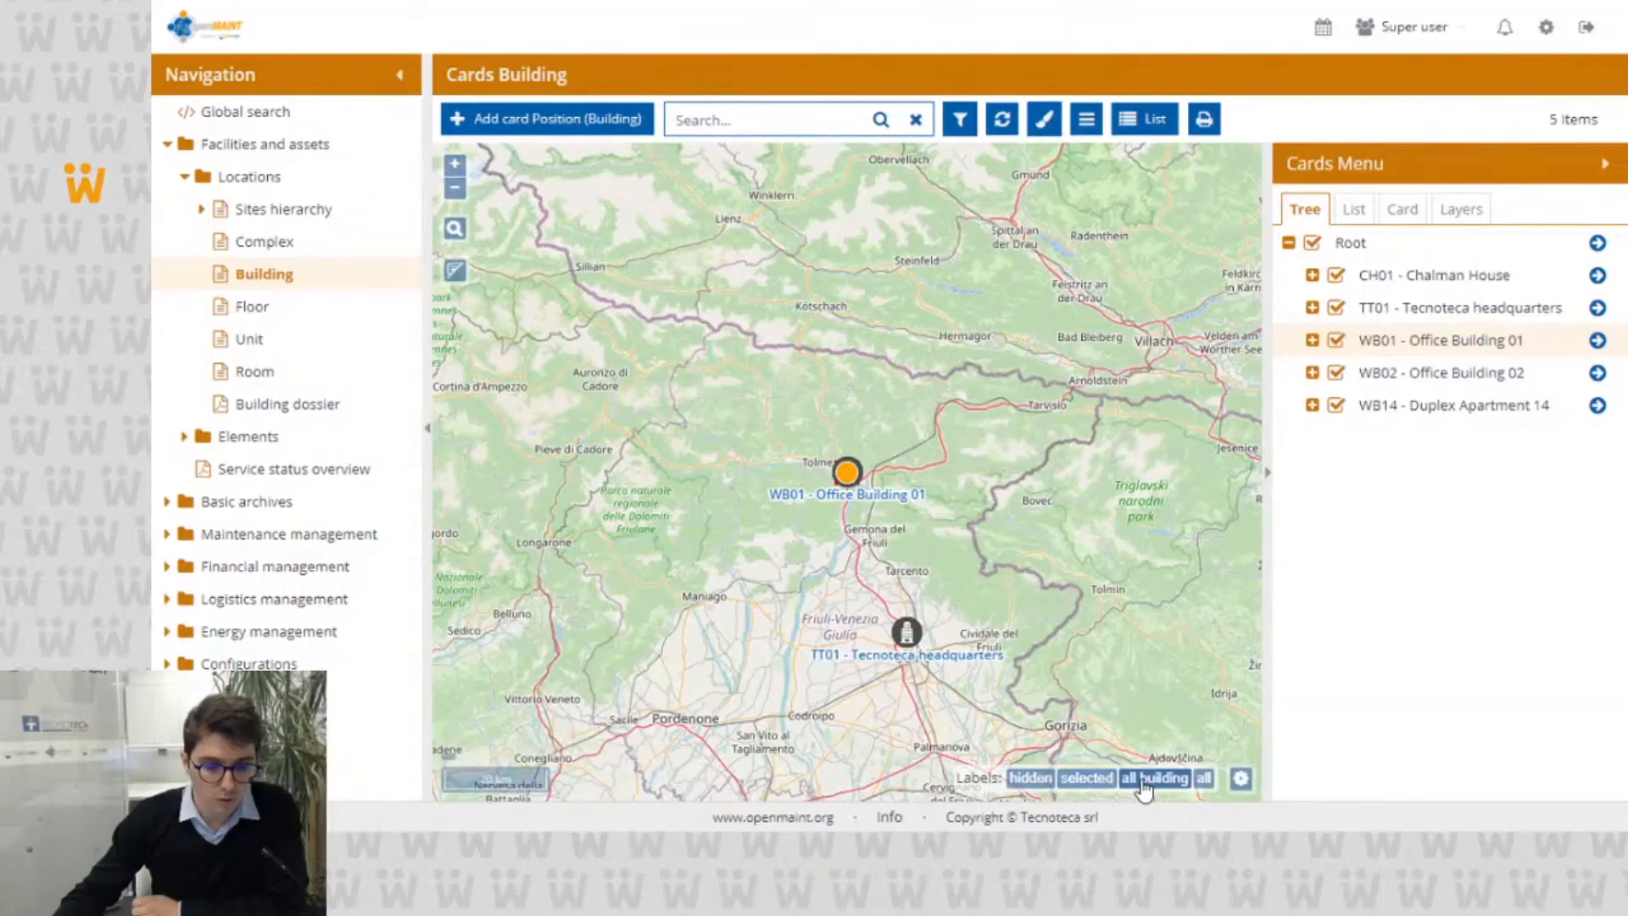
click(1202, 781)
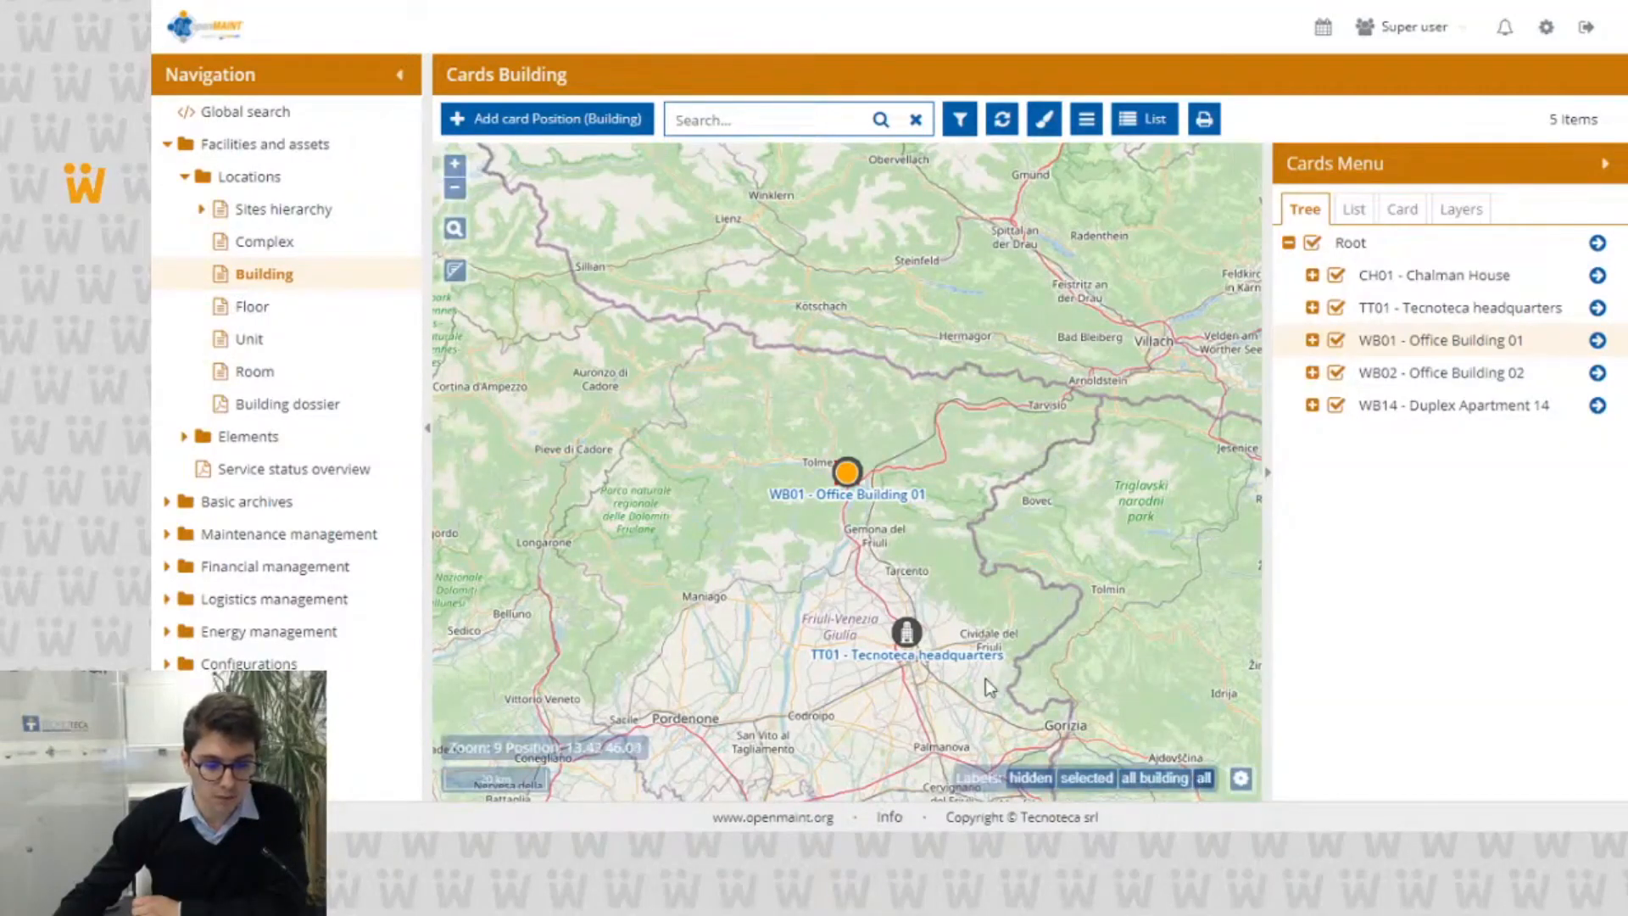
scroll(909, 674, up, 2)
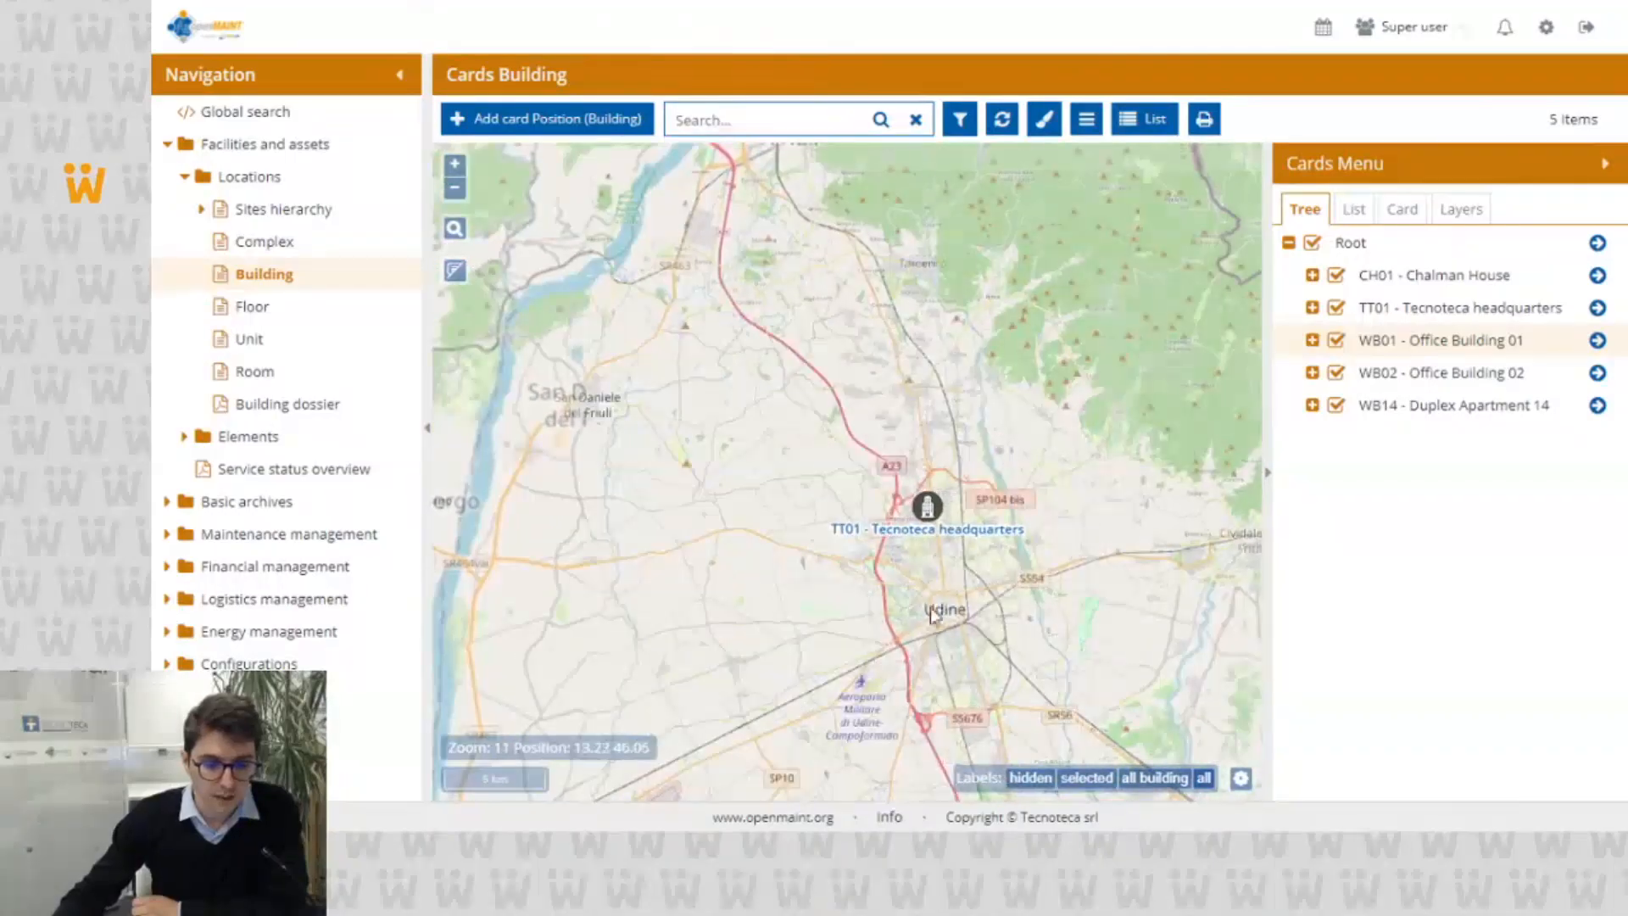
scroll(915, 594, up, 4)
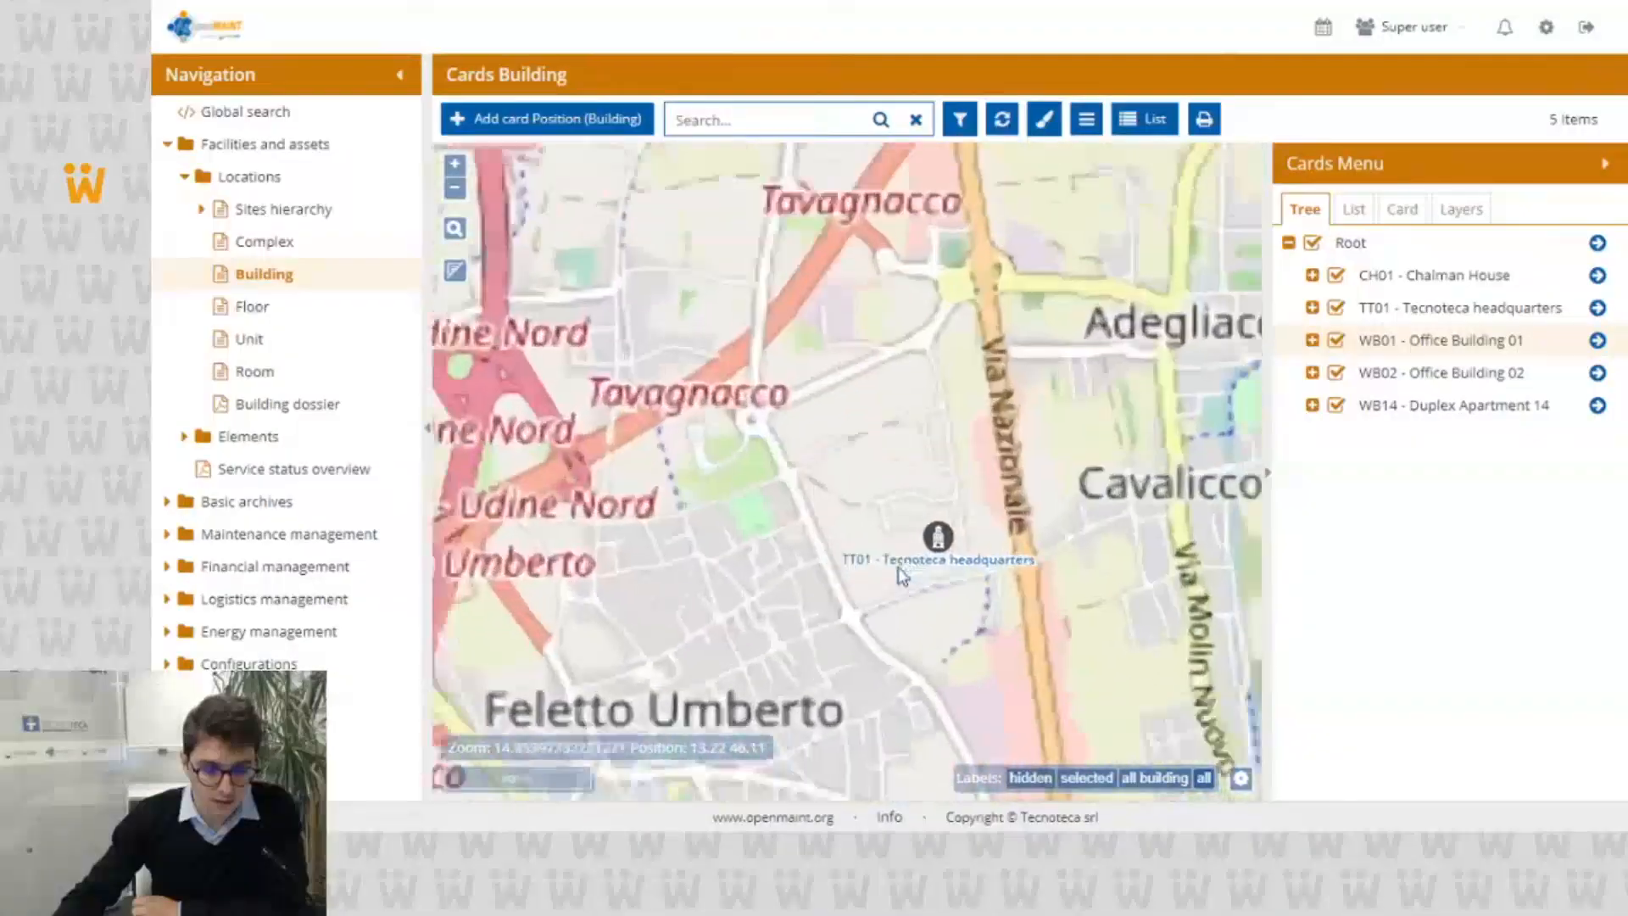
scroll(901, 574, up, 4)
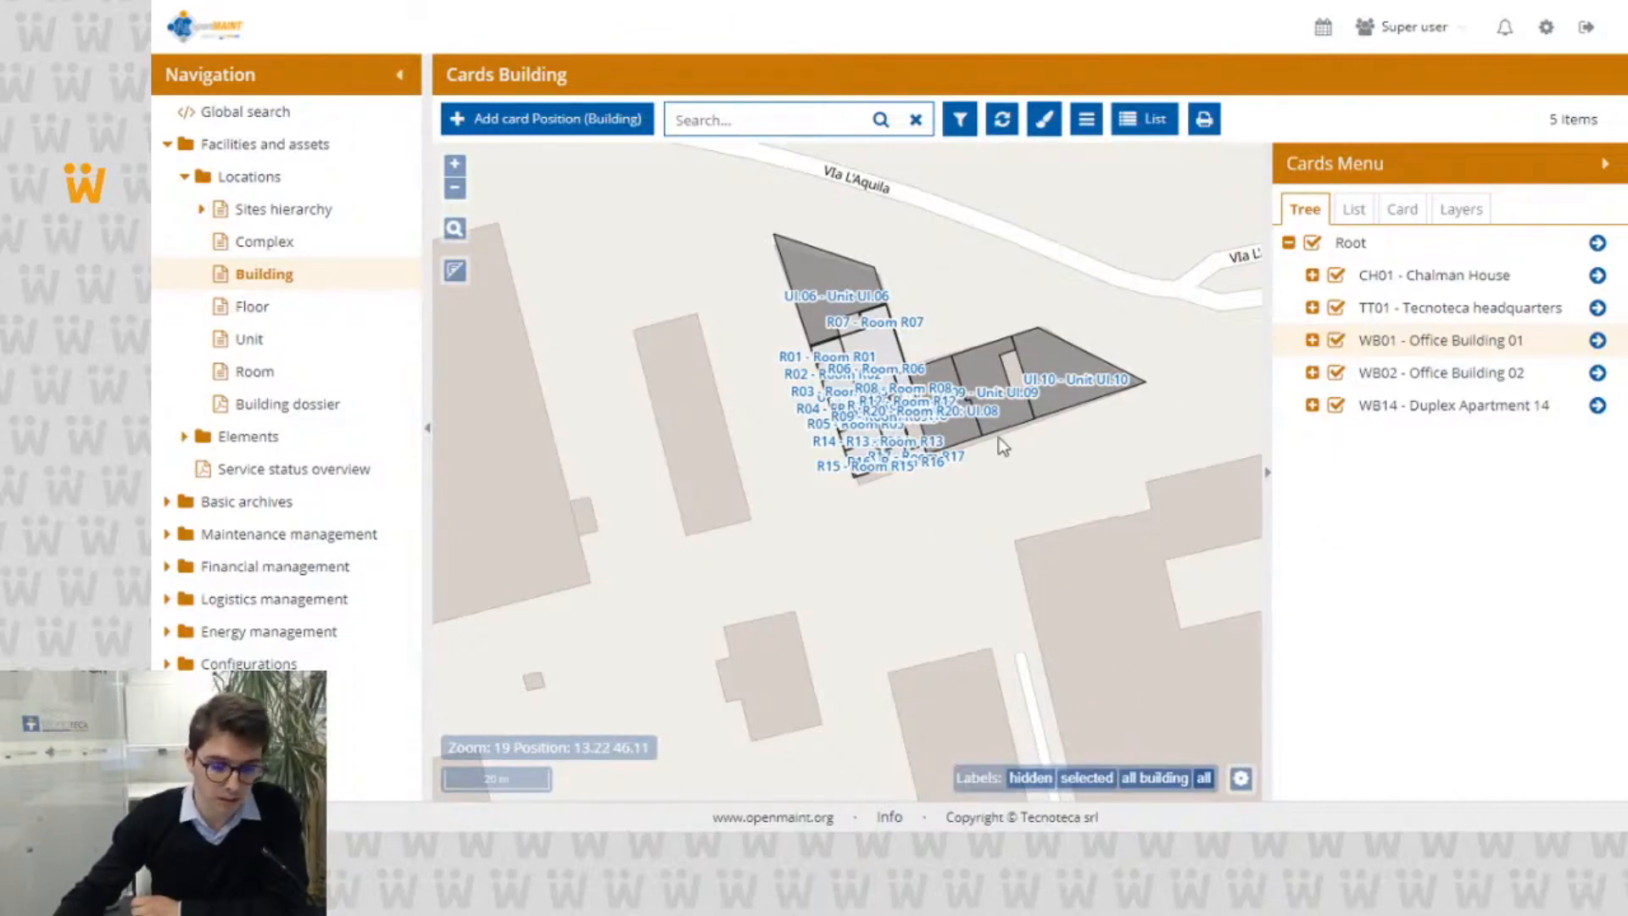
click(1033, 783)
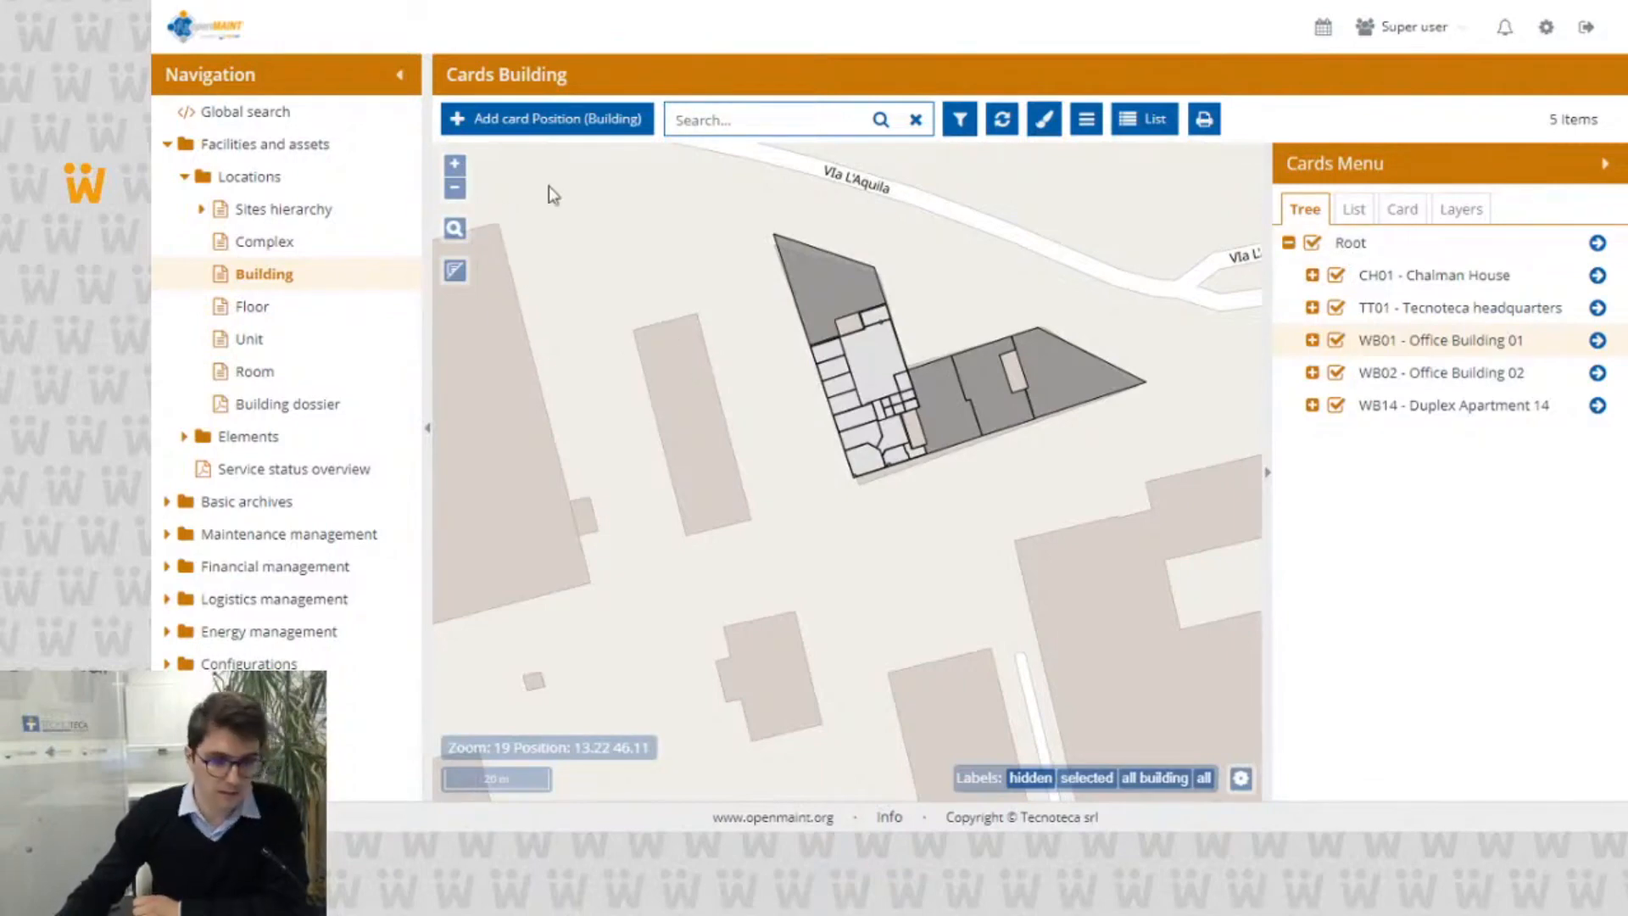
Step: Bring all the buildings back into view on the map and enable multi selection
scroll(966, 254, down, 2)
scroll(965, 256, down, 2)
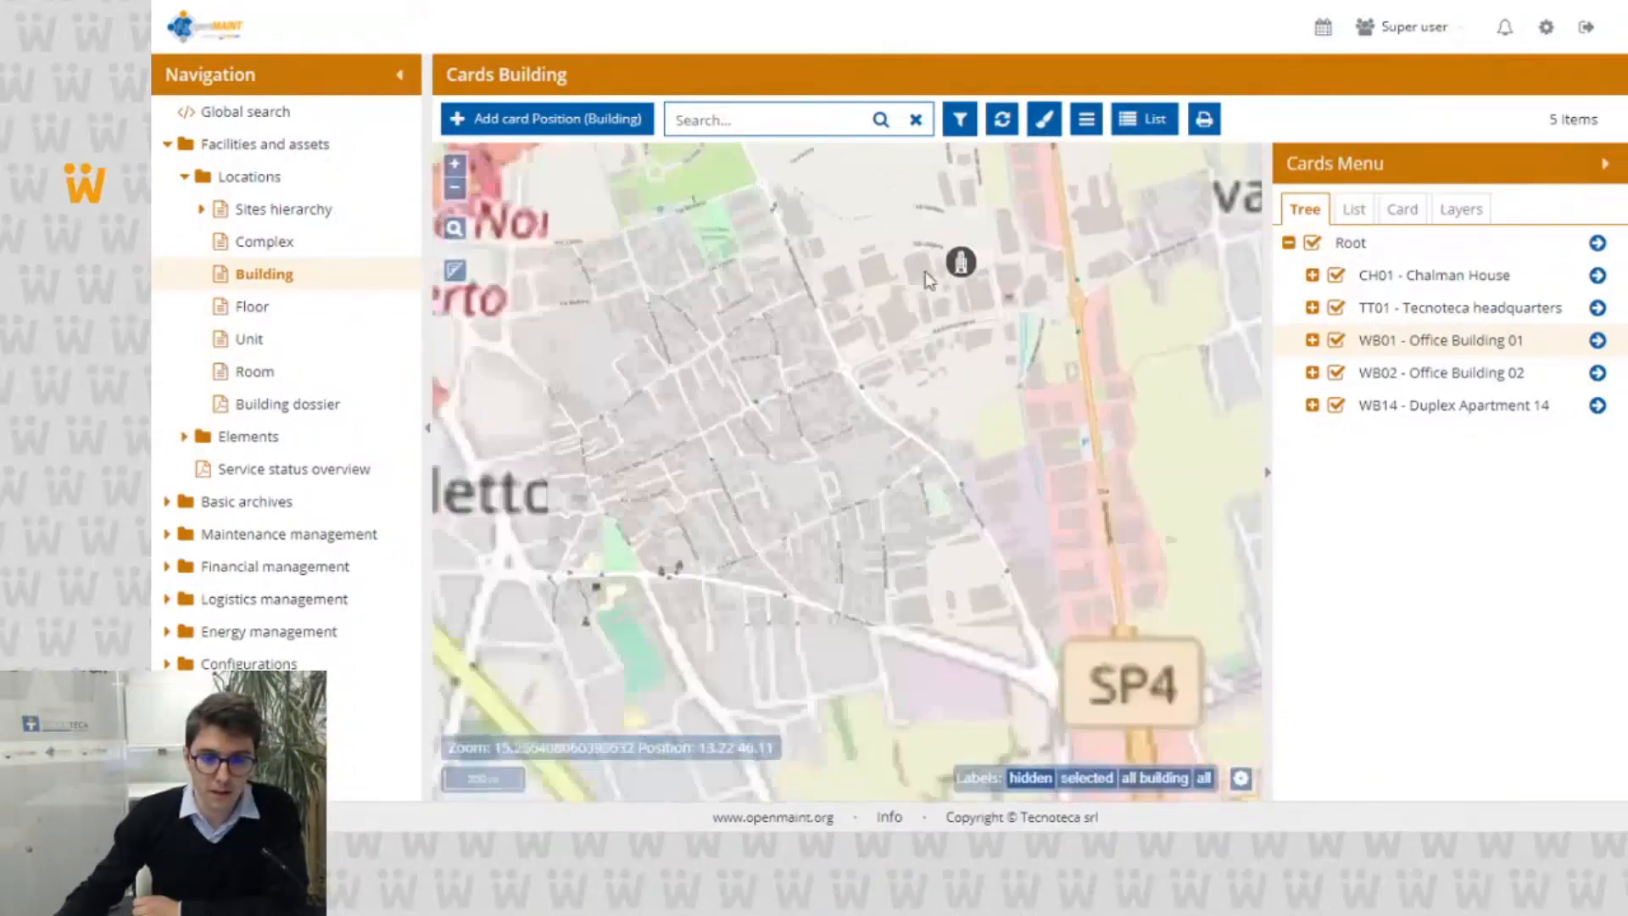
scroll(882, 363, down, 2)
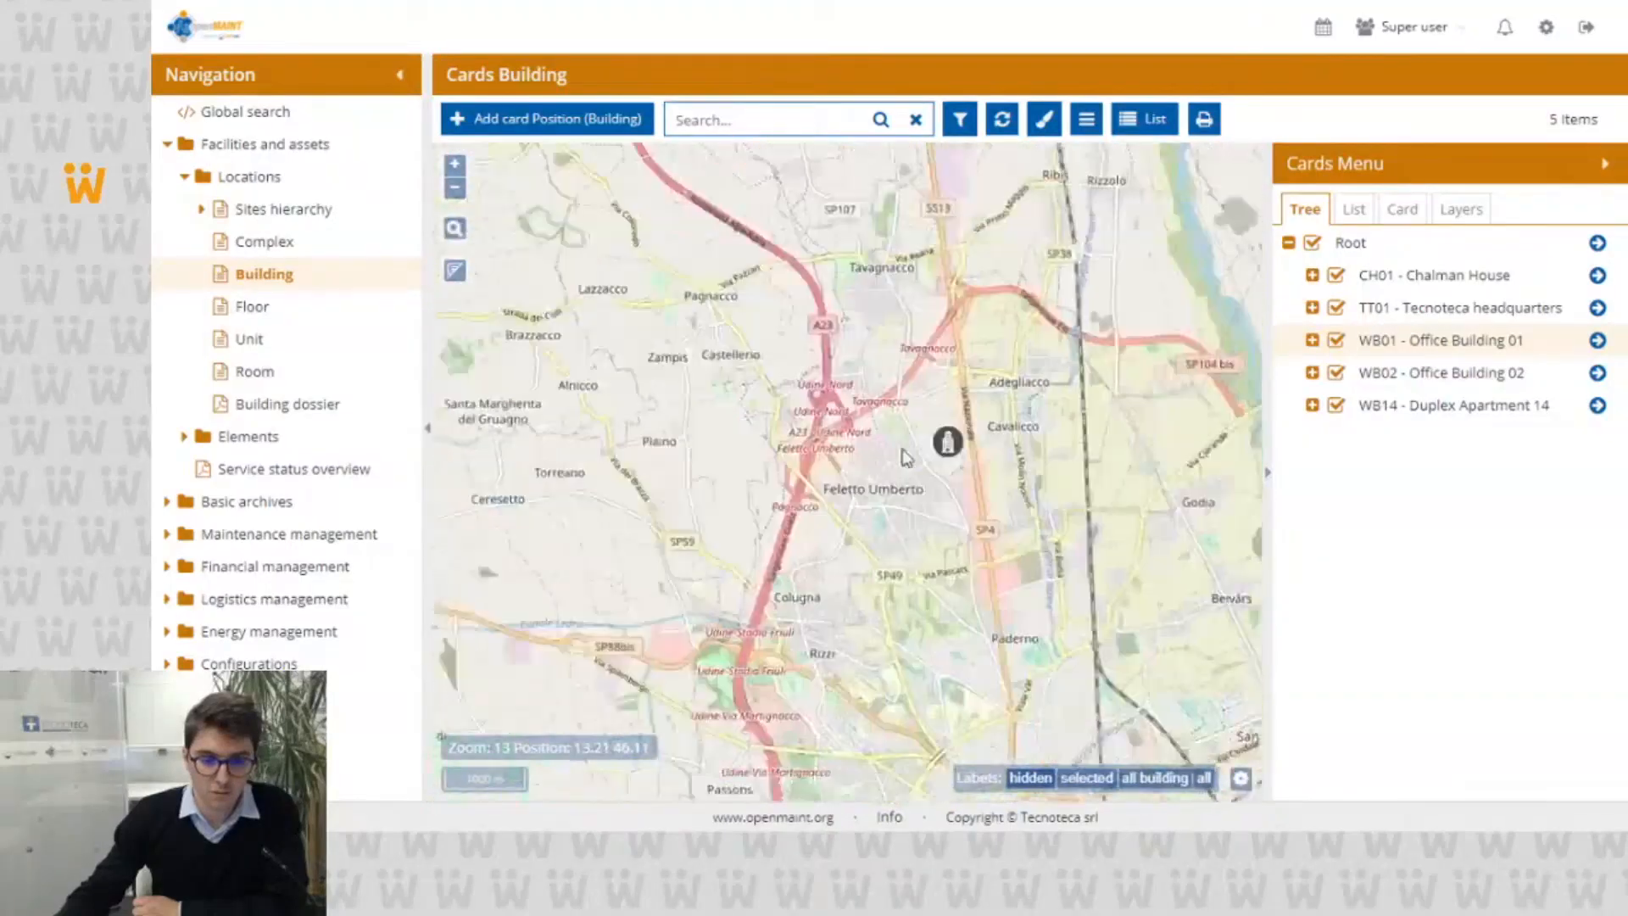
scroll(894, 481, down, 4)
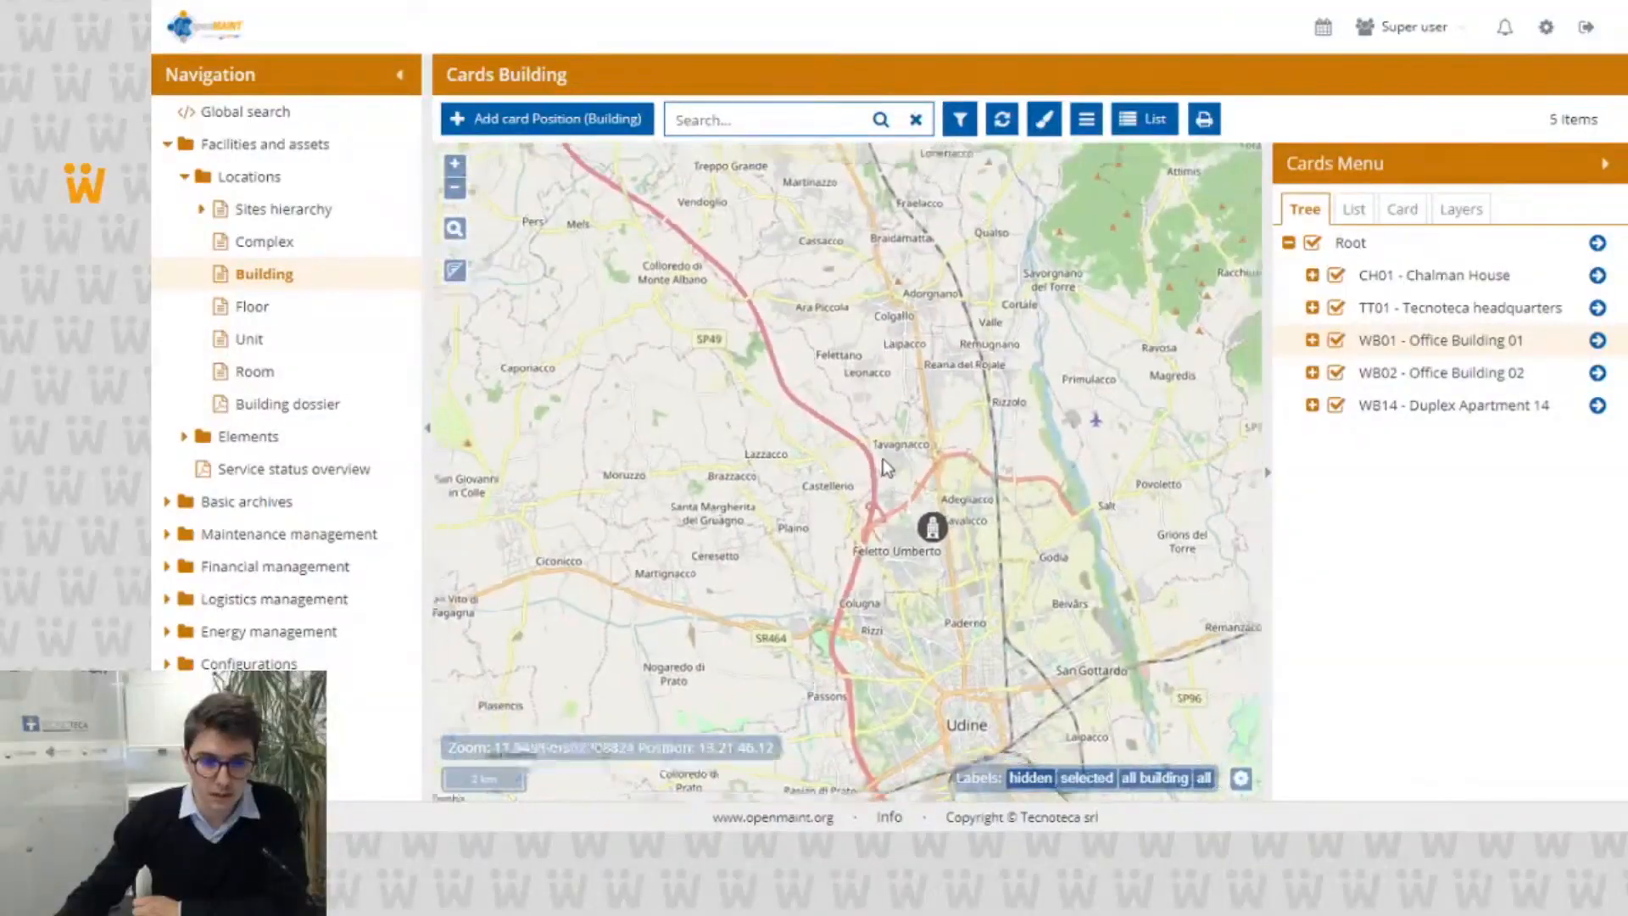
scroll(886, 465, down, 2)
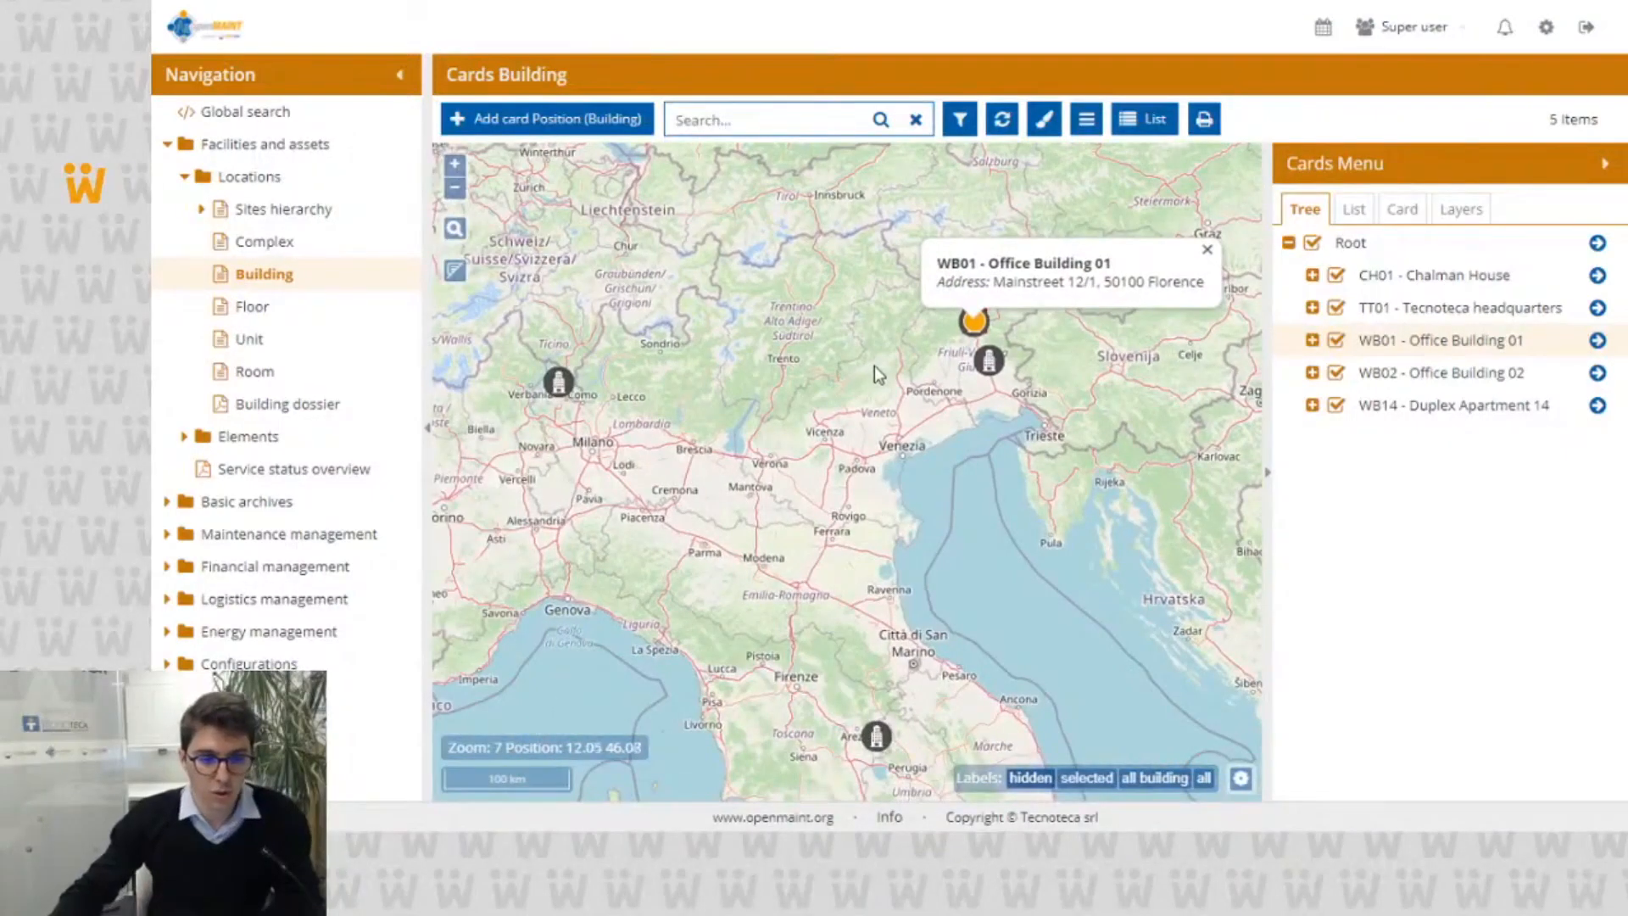
click(1085, 121)
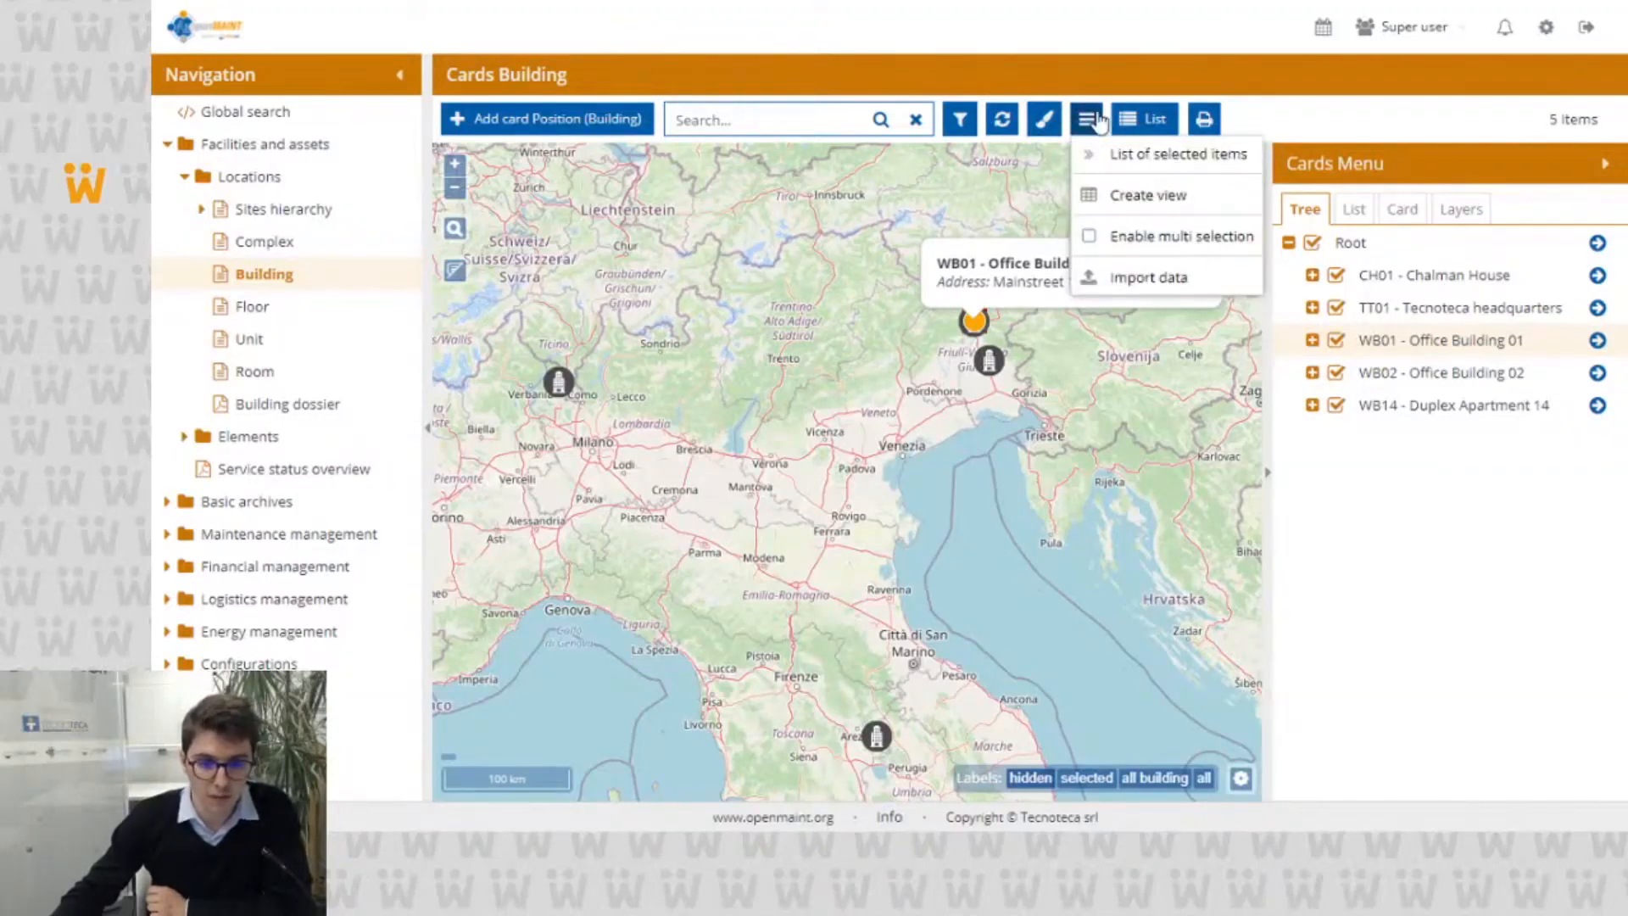
click(1088, 240)
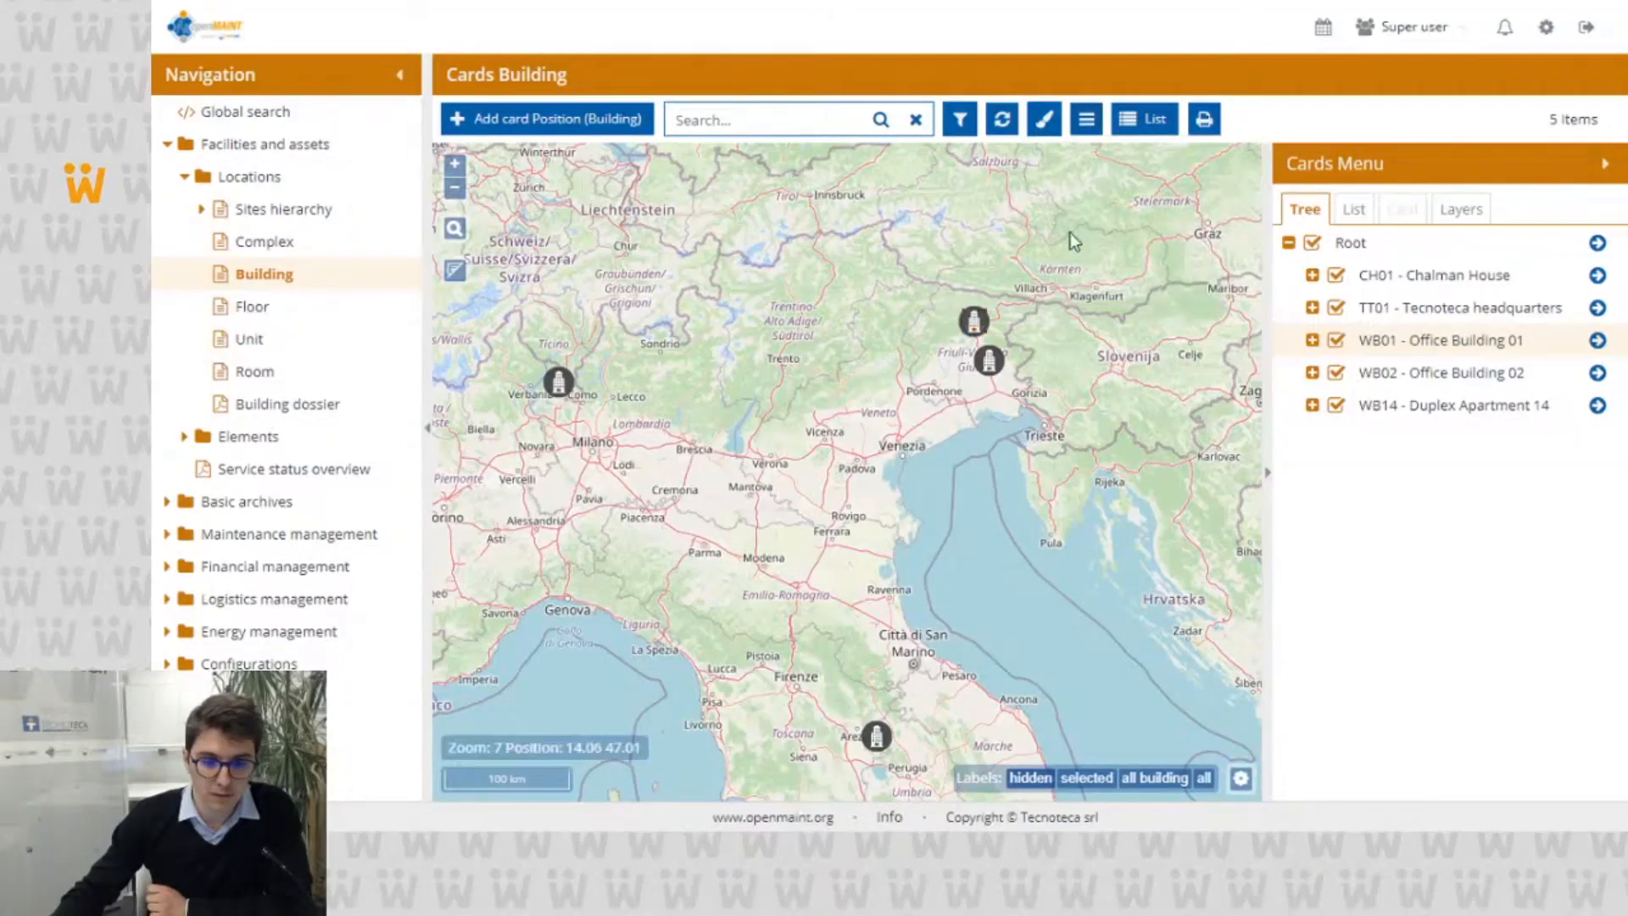
Step: Add the TT01 - Tecnoteca headquarters and WB14 - Duplex Apartment 14 markers to the map selection
click(990, 363)
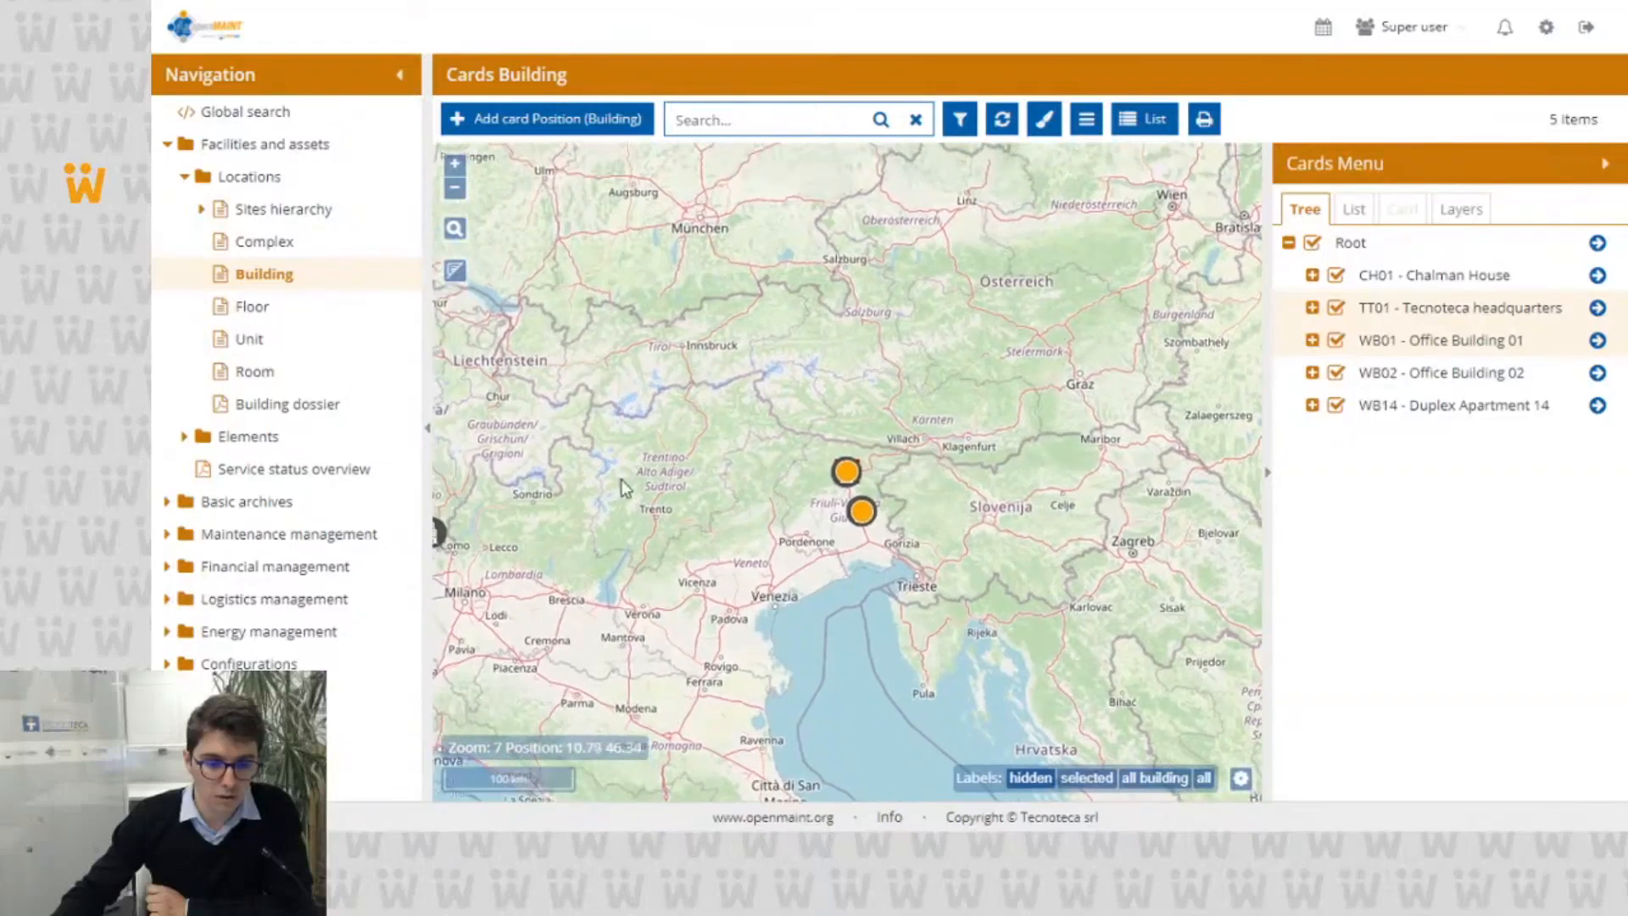
click(434, 533)
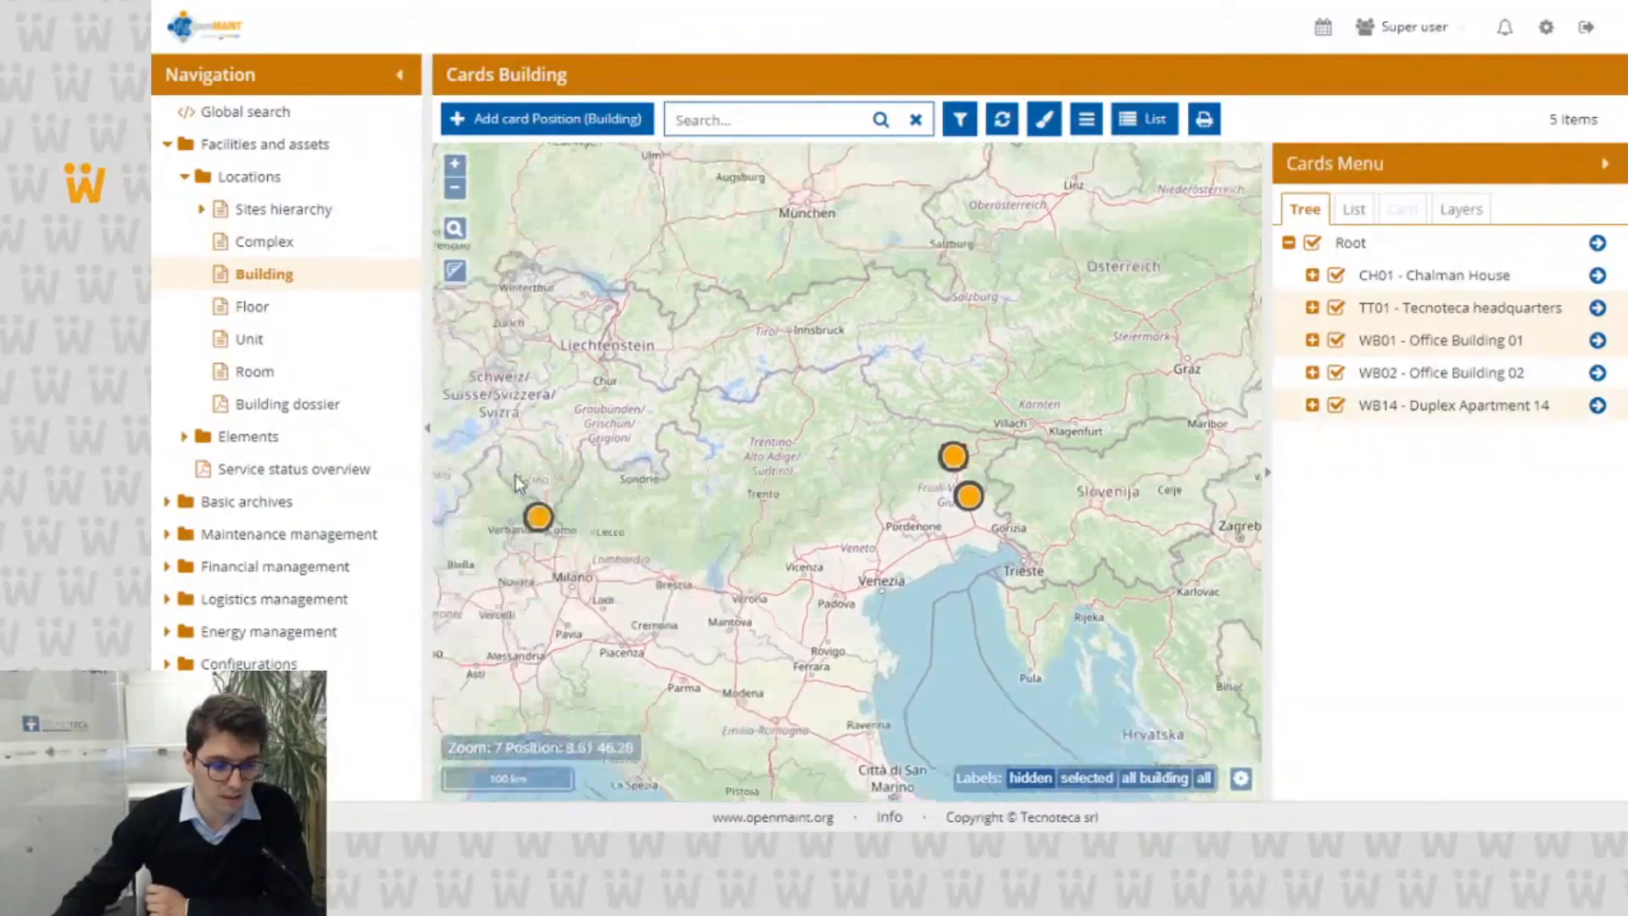
drag(942, 327, 852, 302)
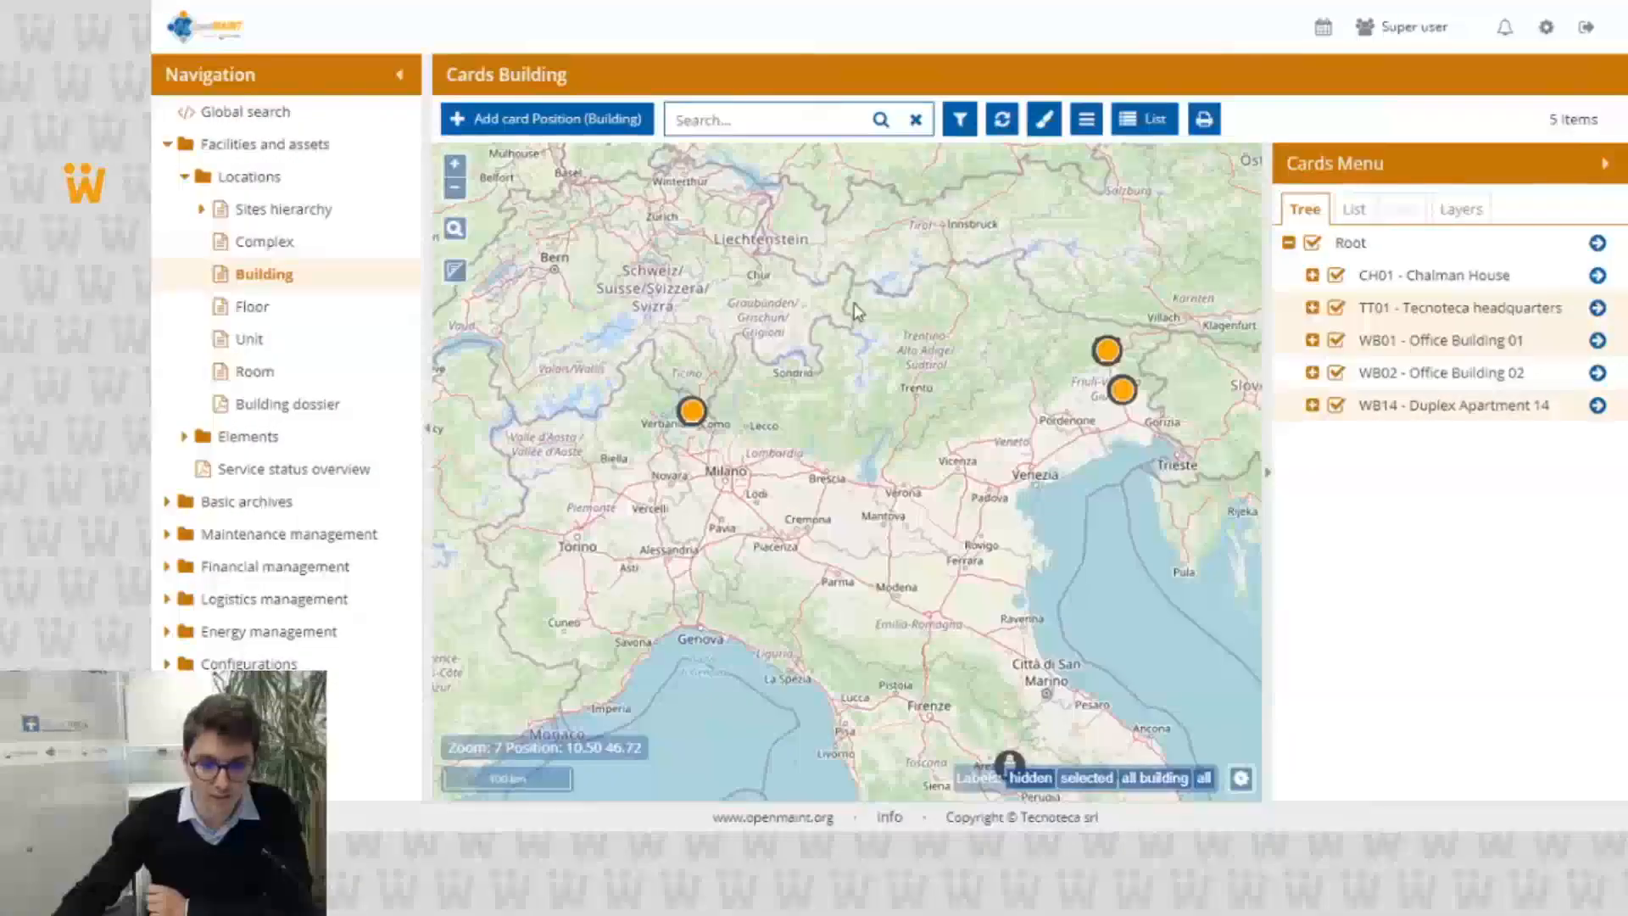
Step: Using the building card list, select WB14, WB02 and CH01 in addition to WB01, and display the list of selected items
click(1353, 210)
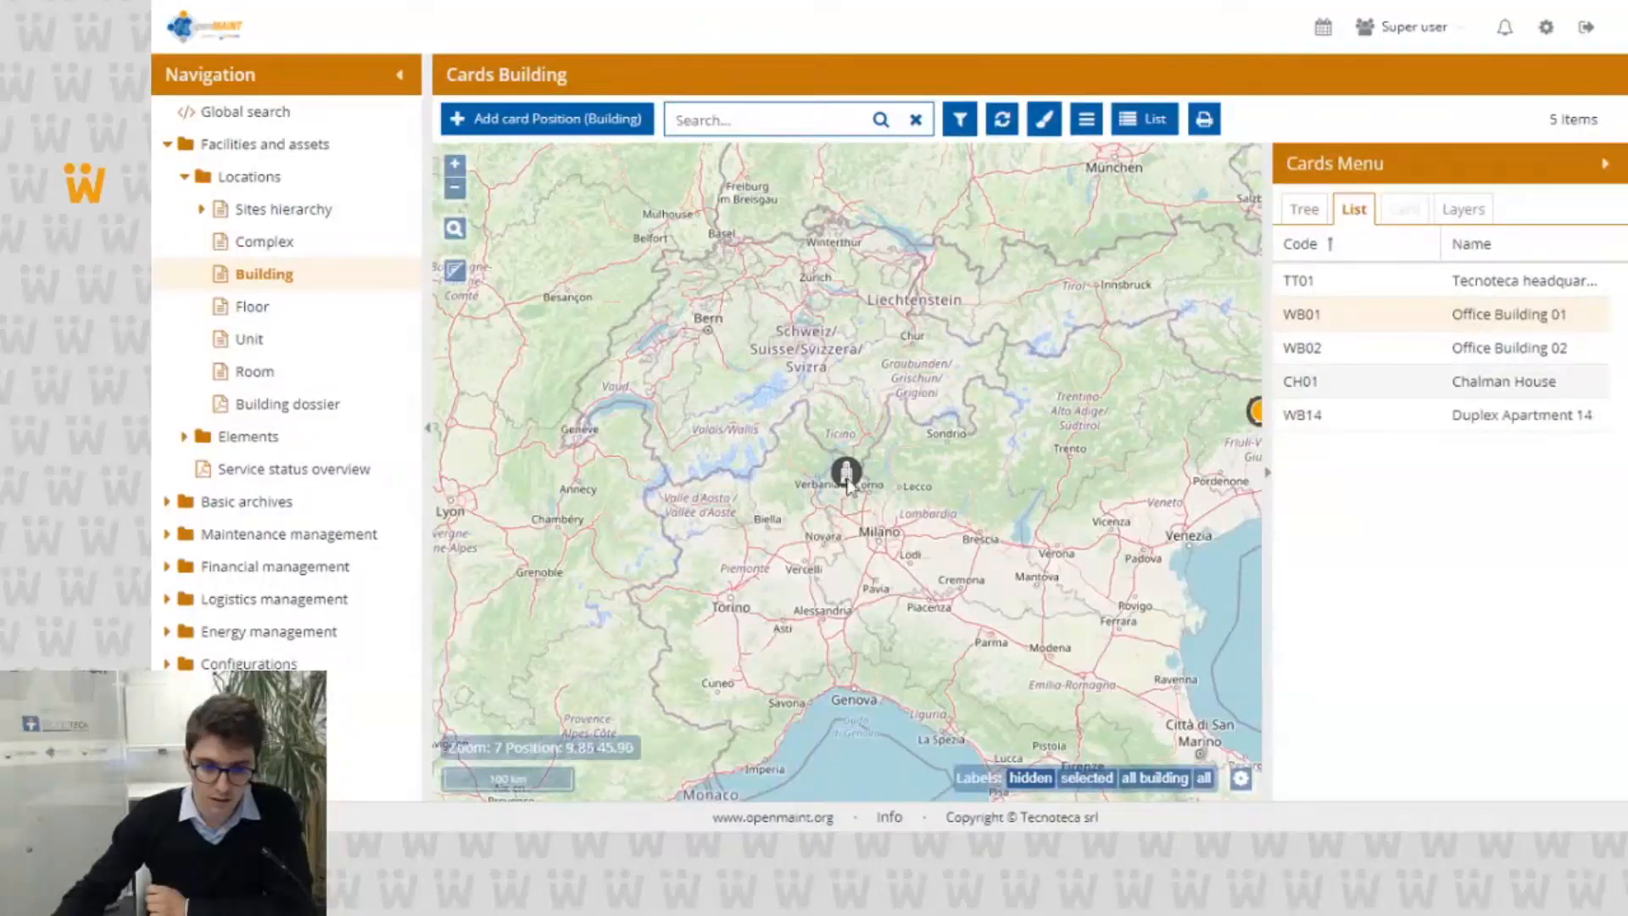
click(1306, 414)
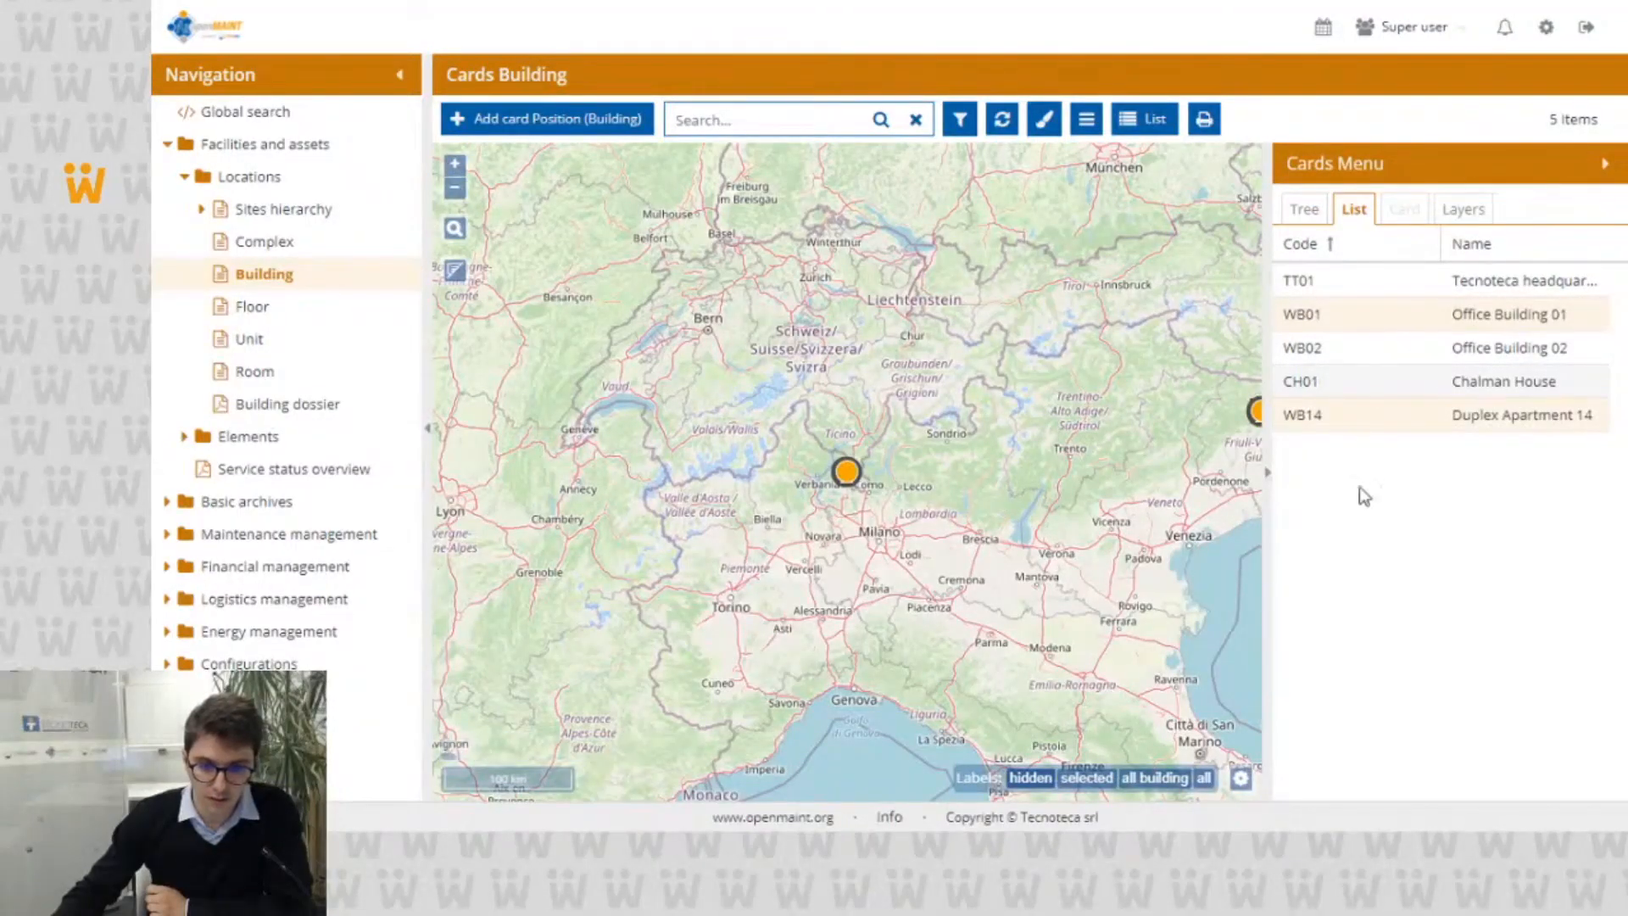
click(1371, 346)
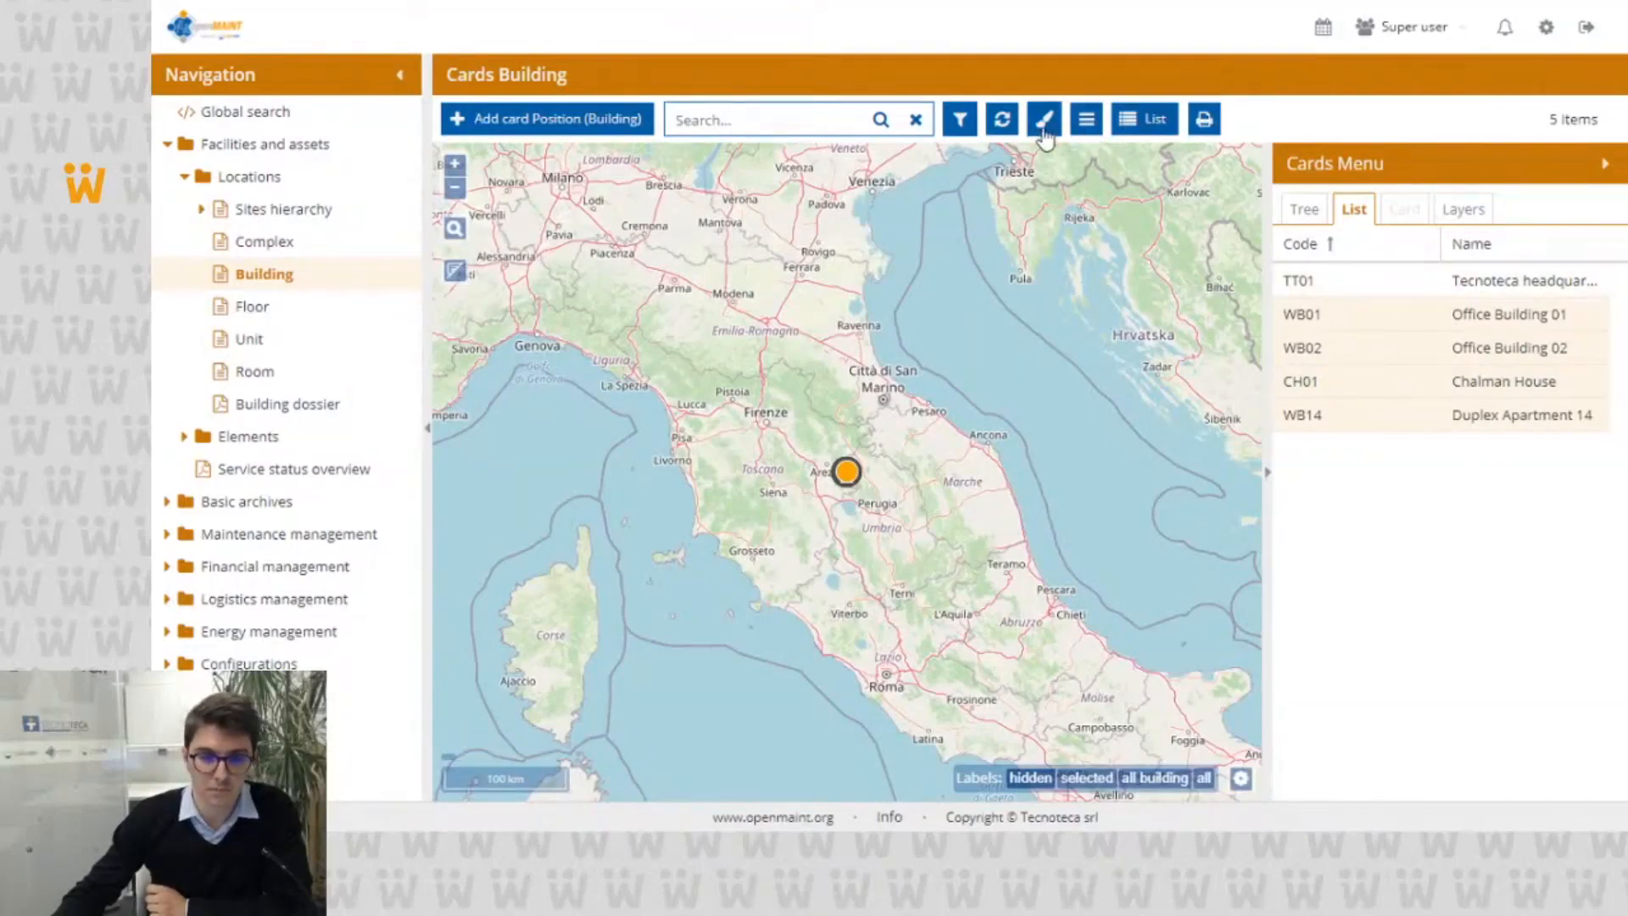
click(1086, 123)
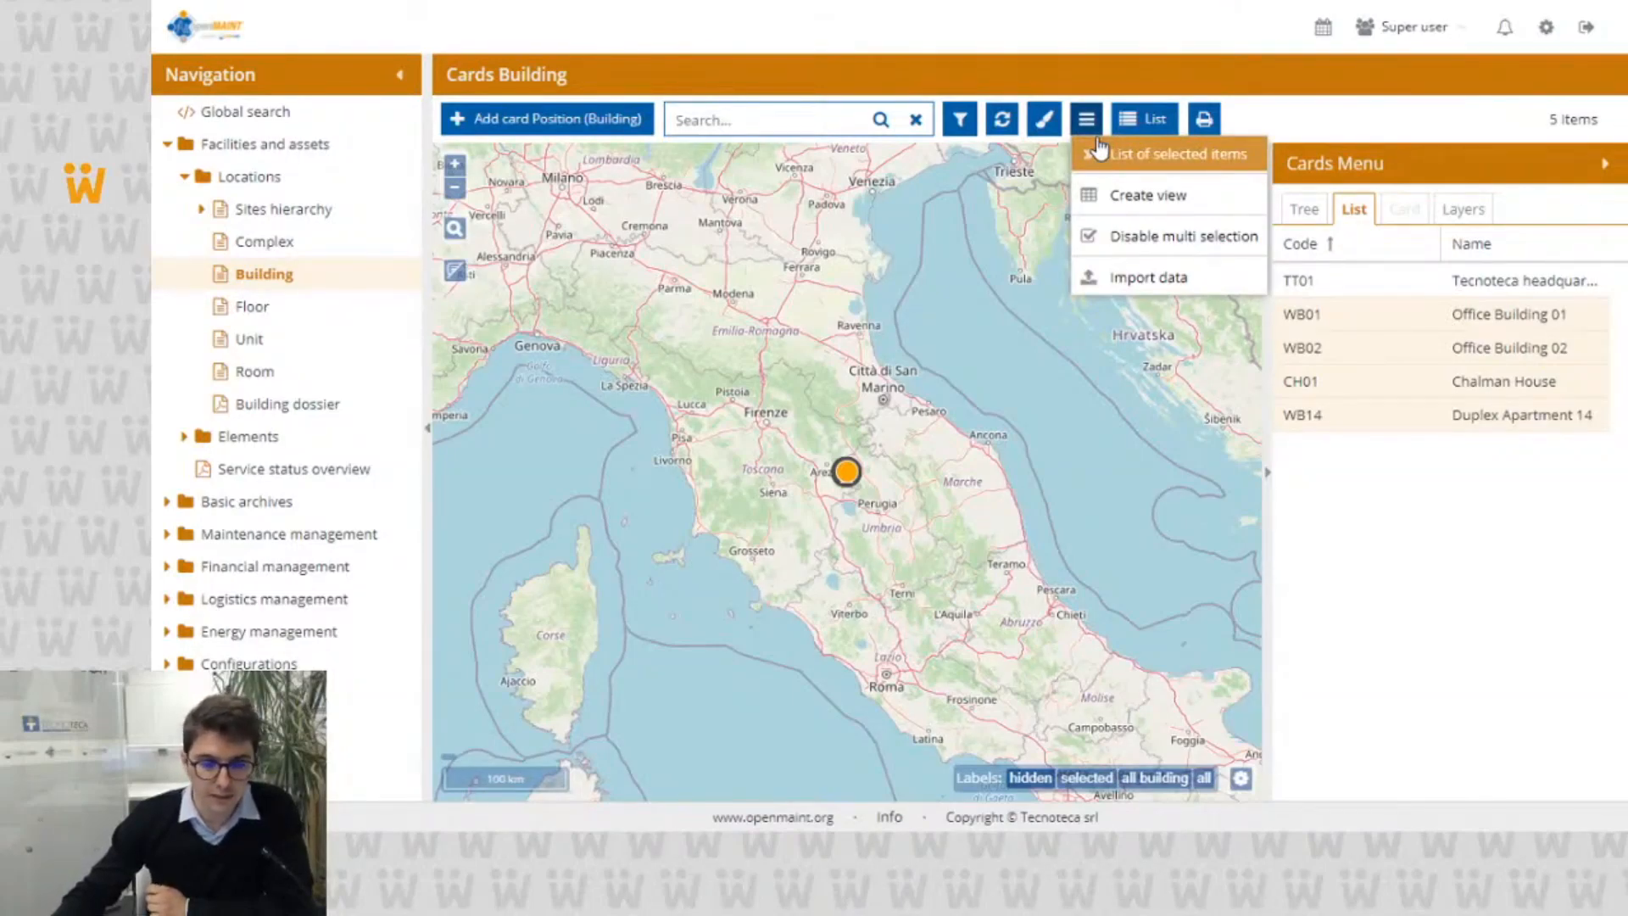
click(1152, 165)
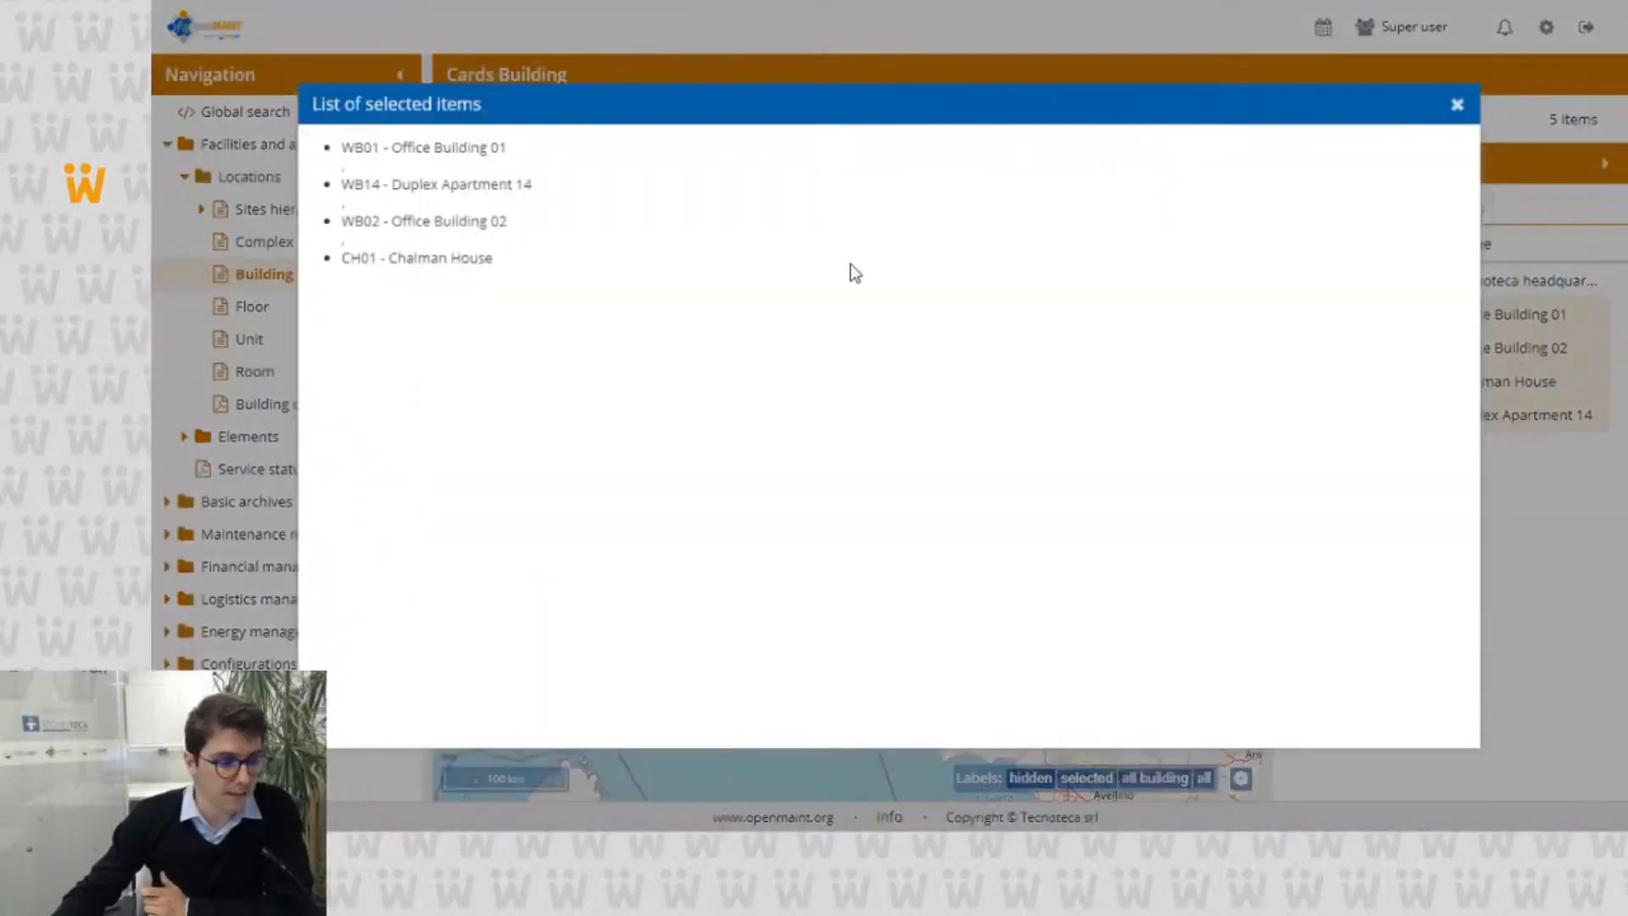
Step: Deselect the WB01 - Office Building 01 marker on the map and review the list of selected items again
click(1456, 105)
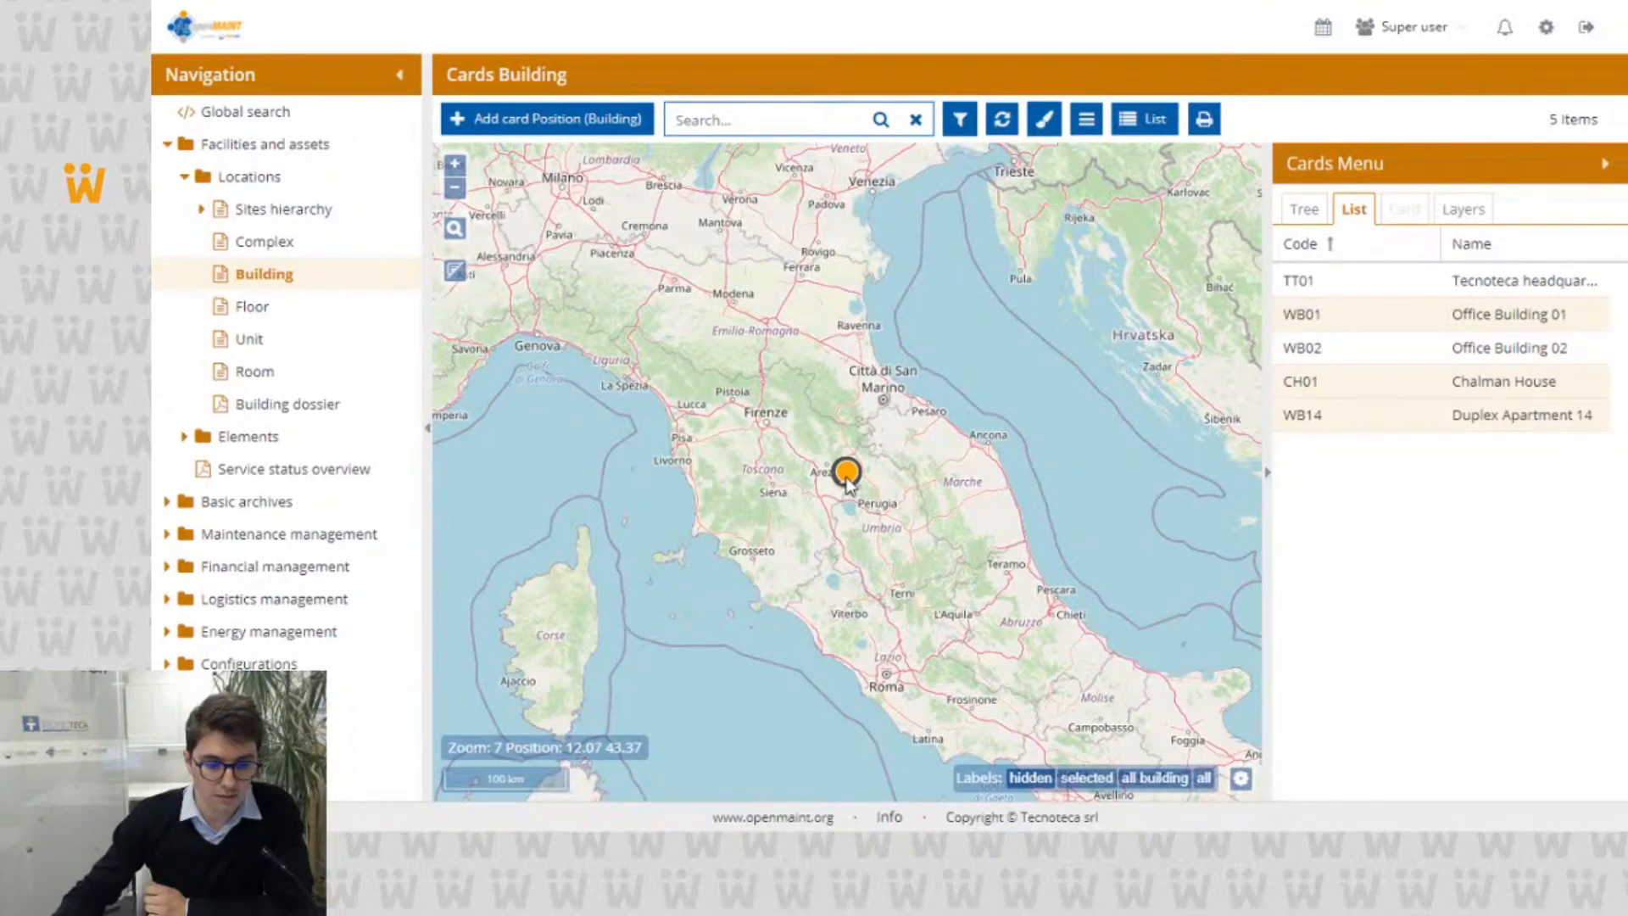
scroll(846, 409, down, 1)
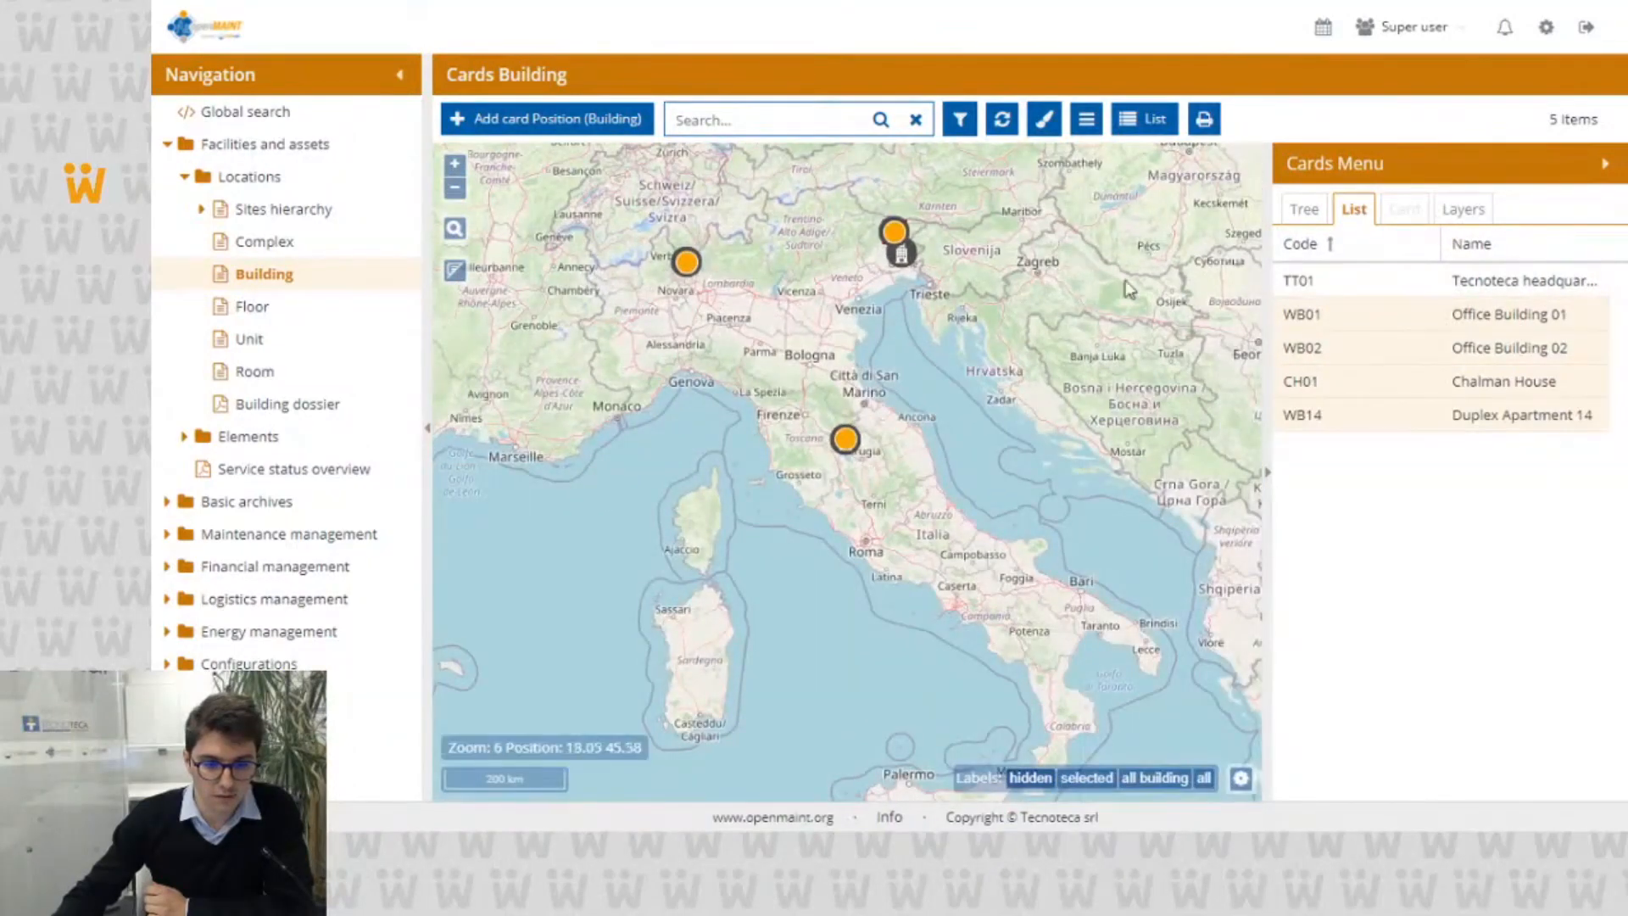
click(901, 253)
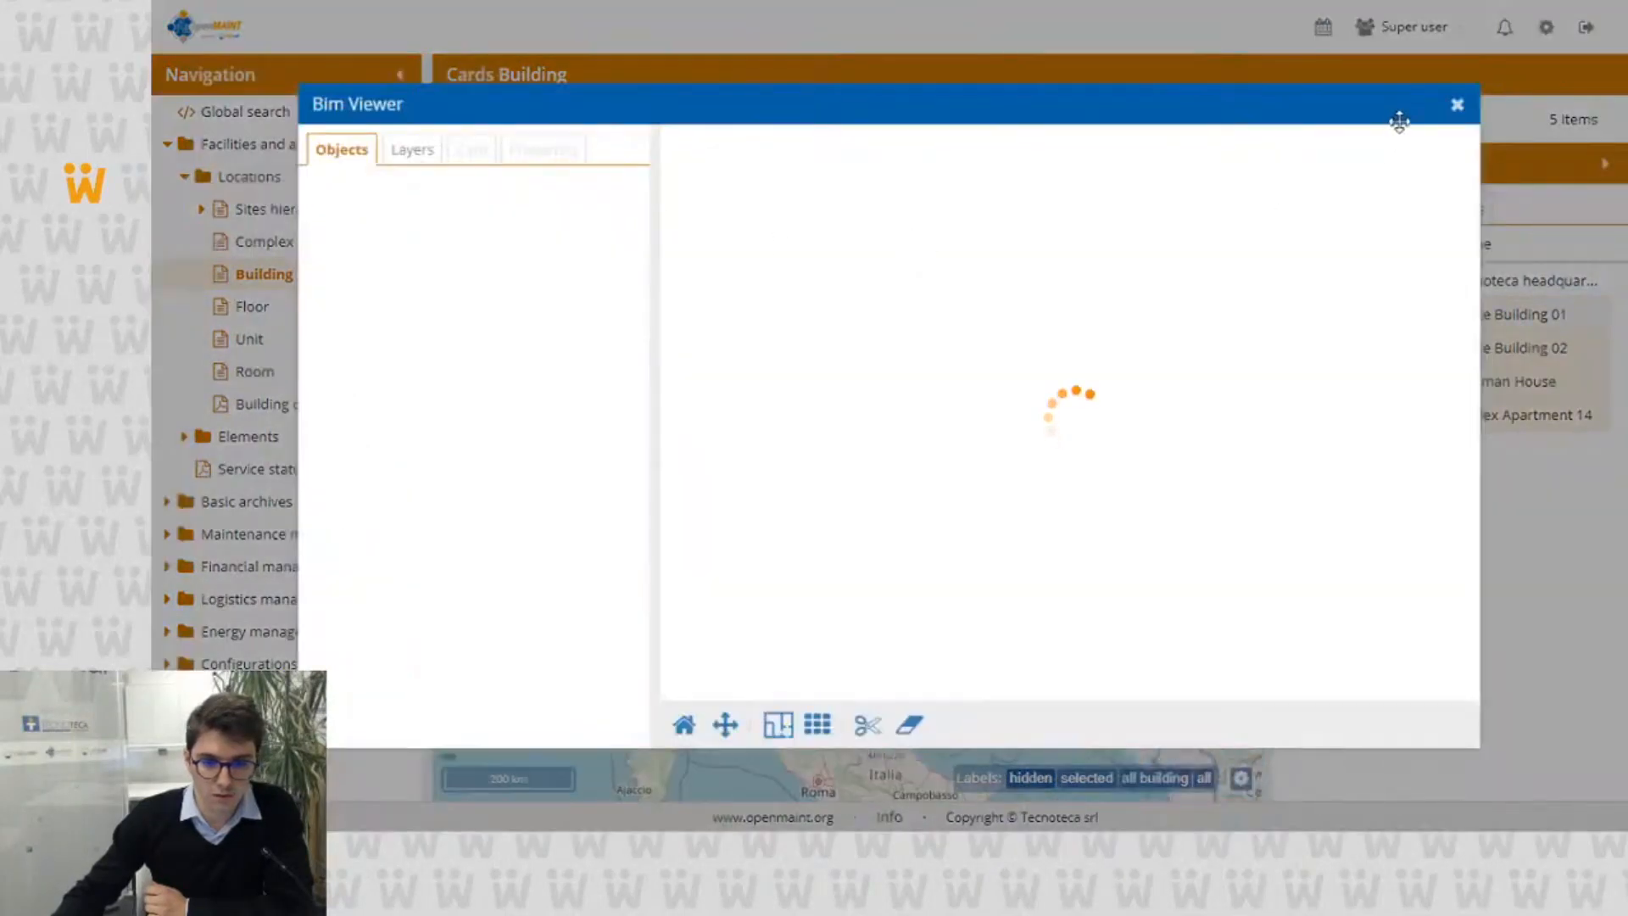
click(1455, 103)
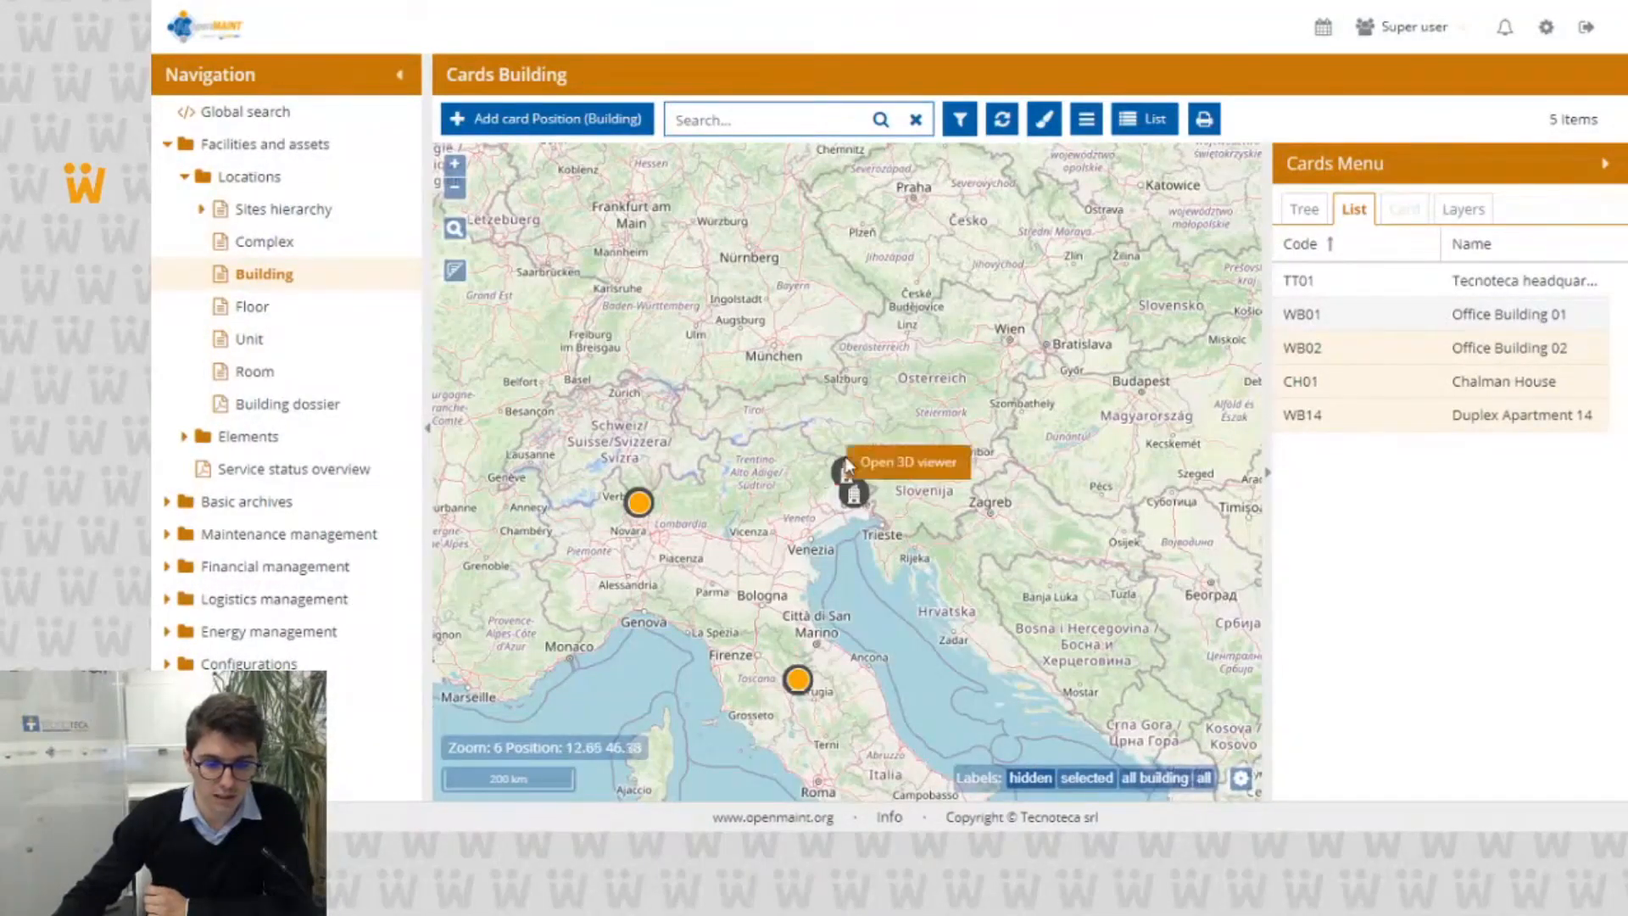
click(1086, 120)
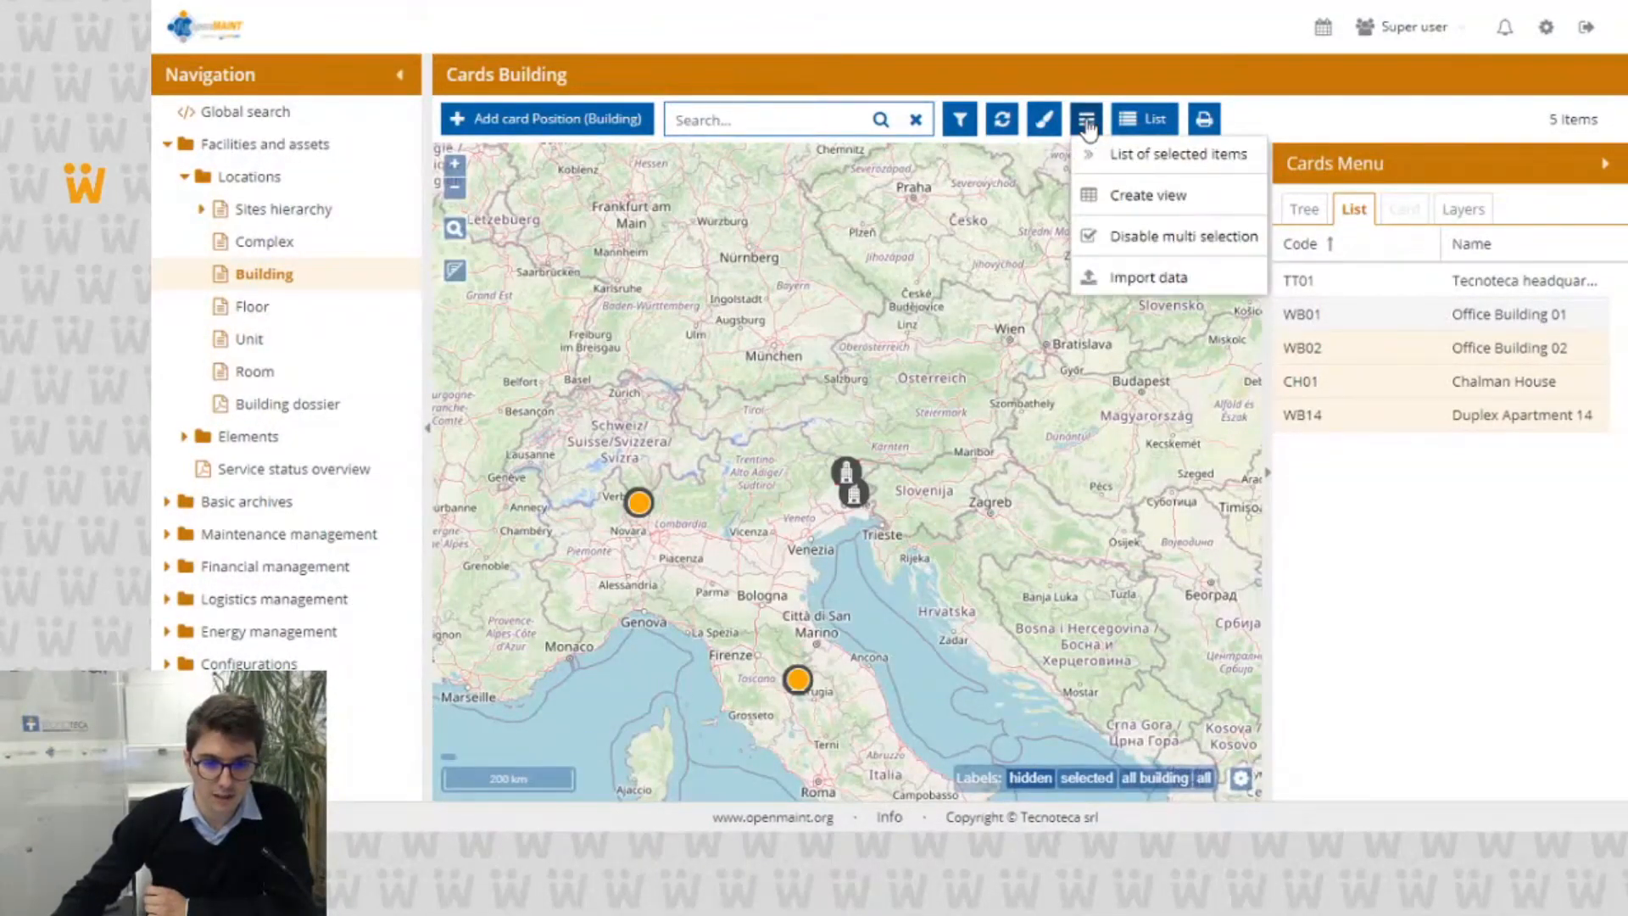
click(1113, 157)
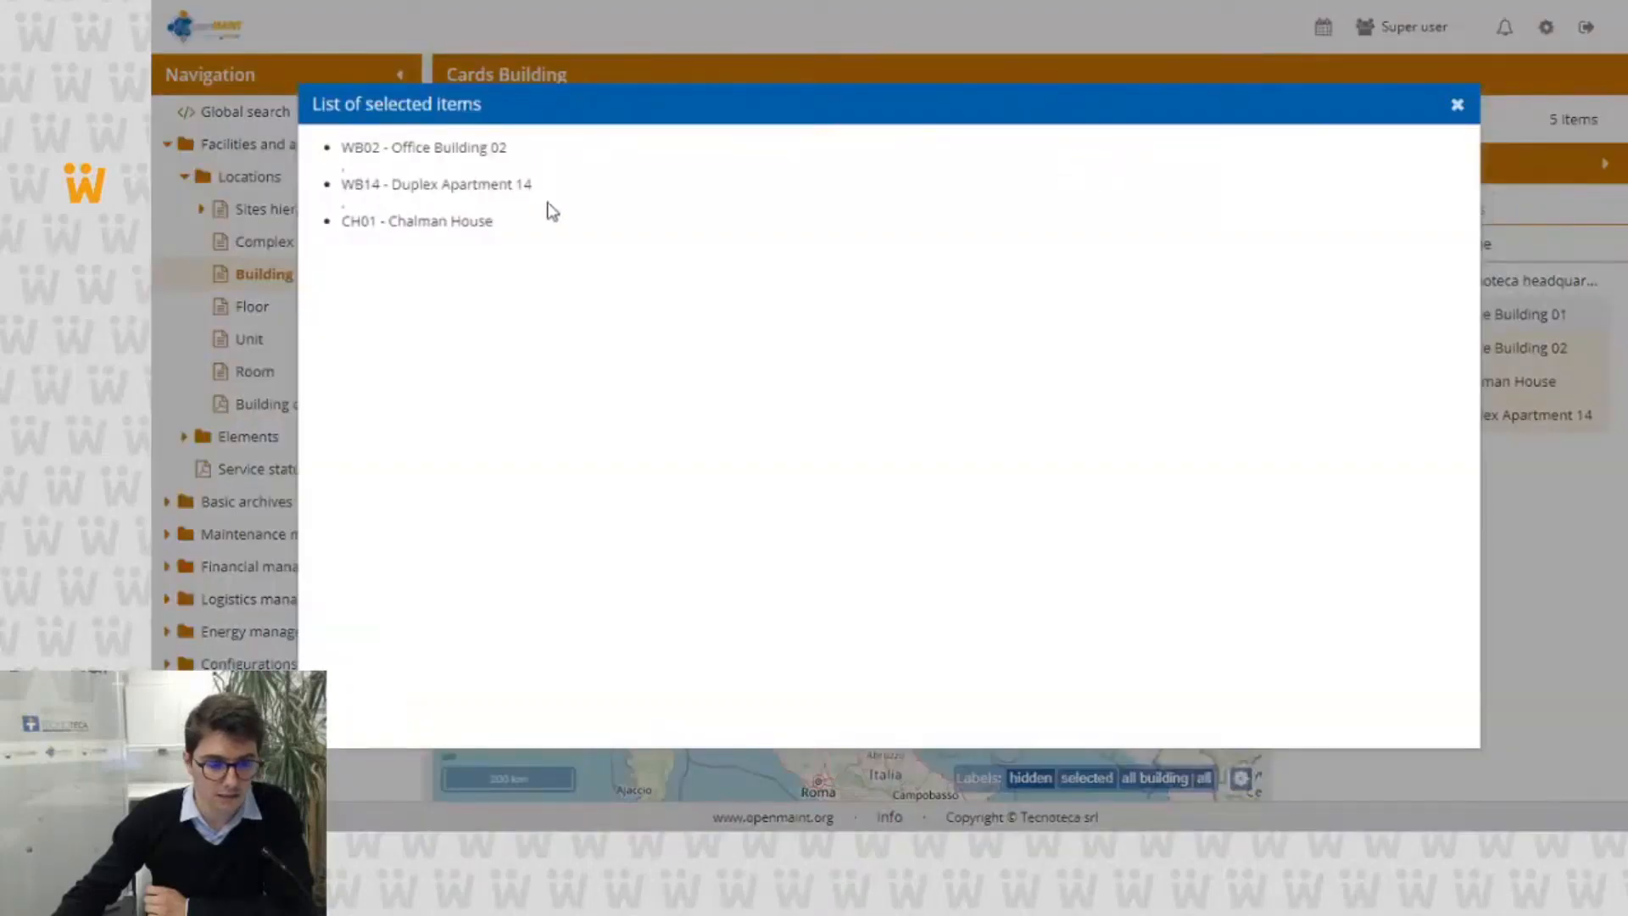
click(1457, 106)
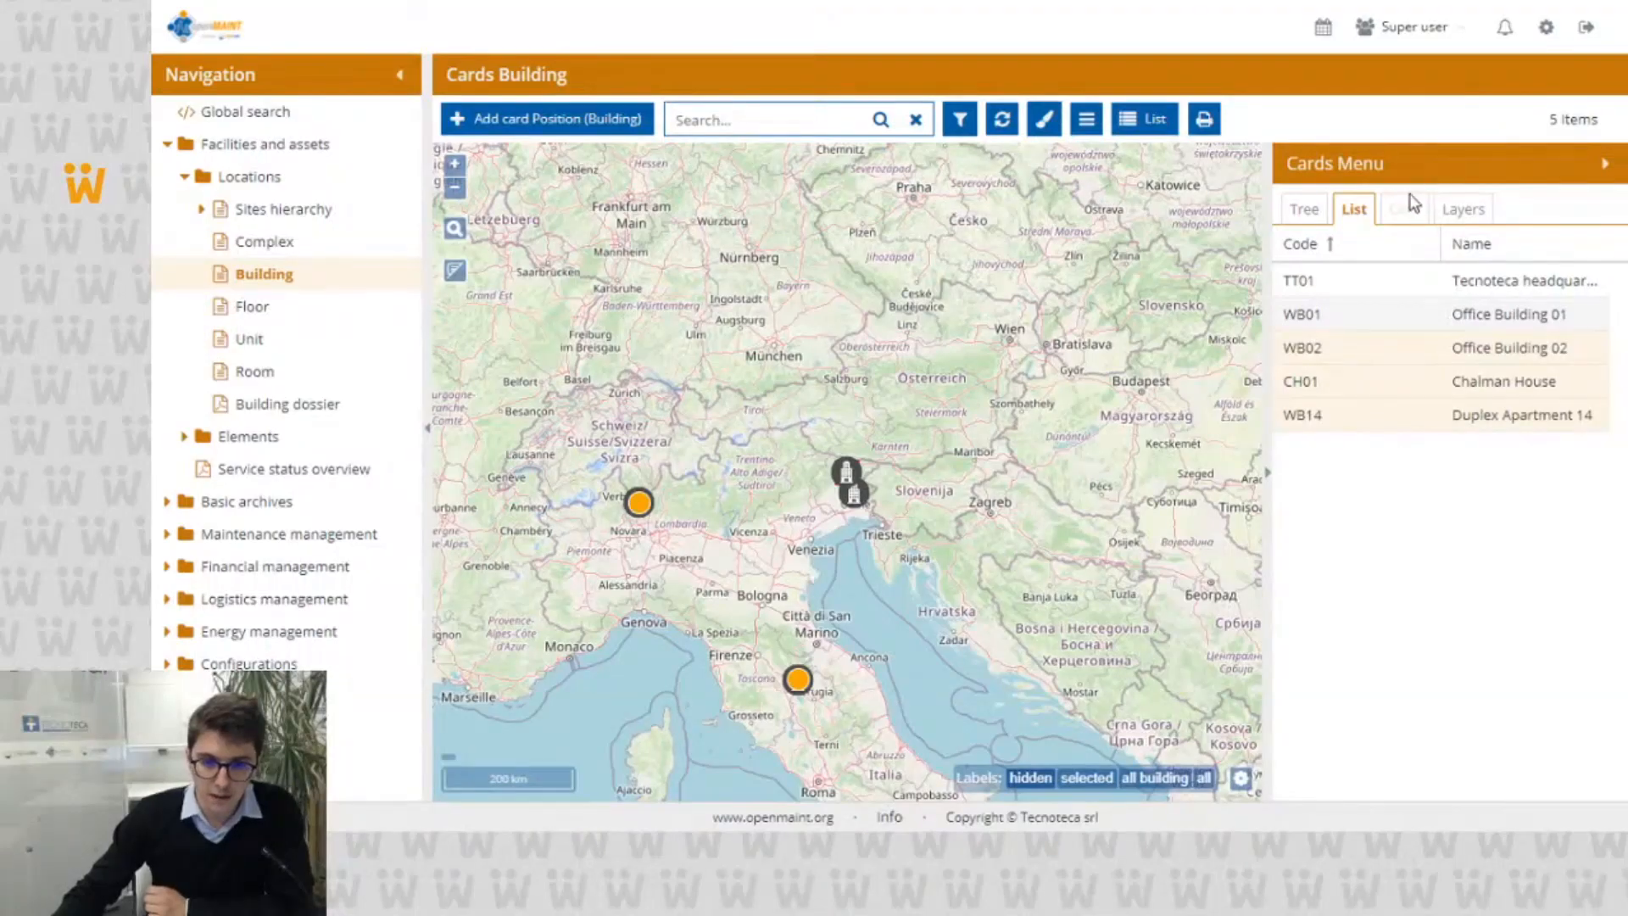
Step: Bring the floor plan of the TT01 - Tecnoteca headquarters into view on the map and disable multi selection
click(850, 482)
scroll(743, 518, up, 3)
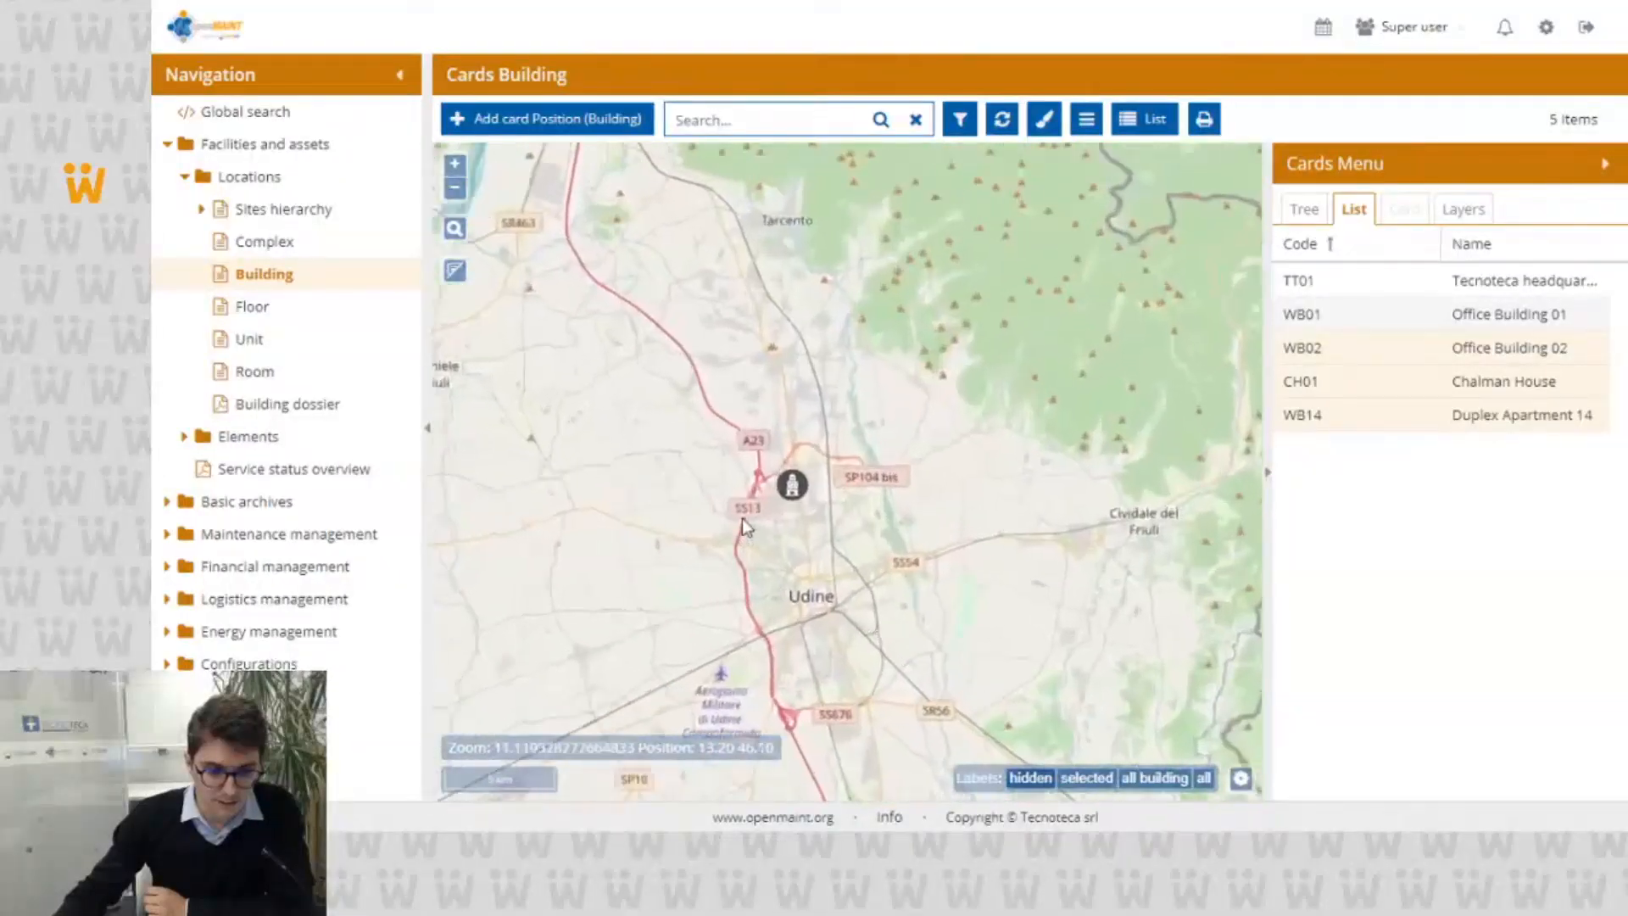
scroll(837, 435, up, 3)
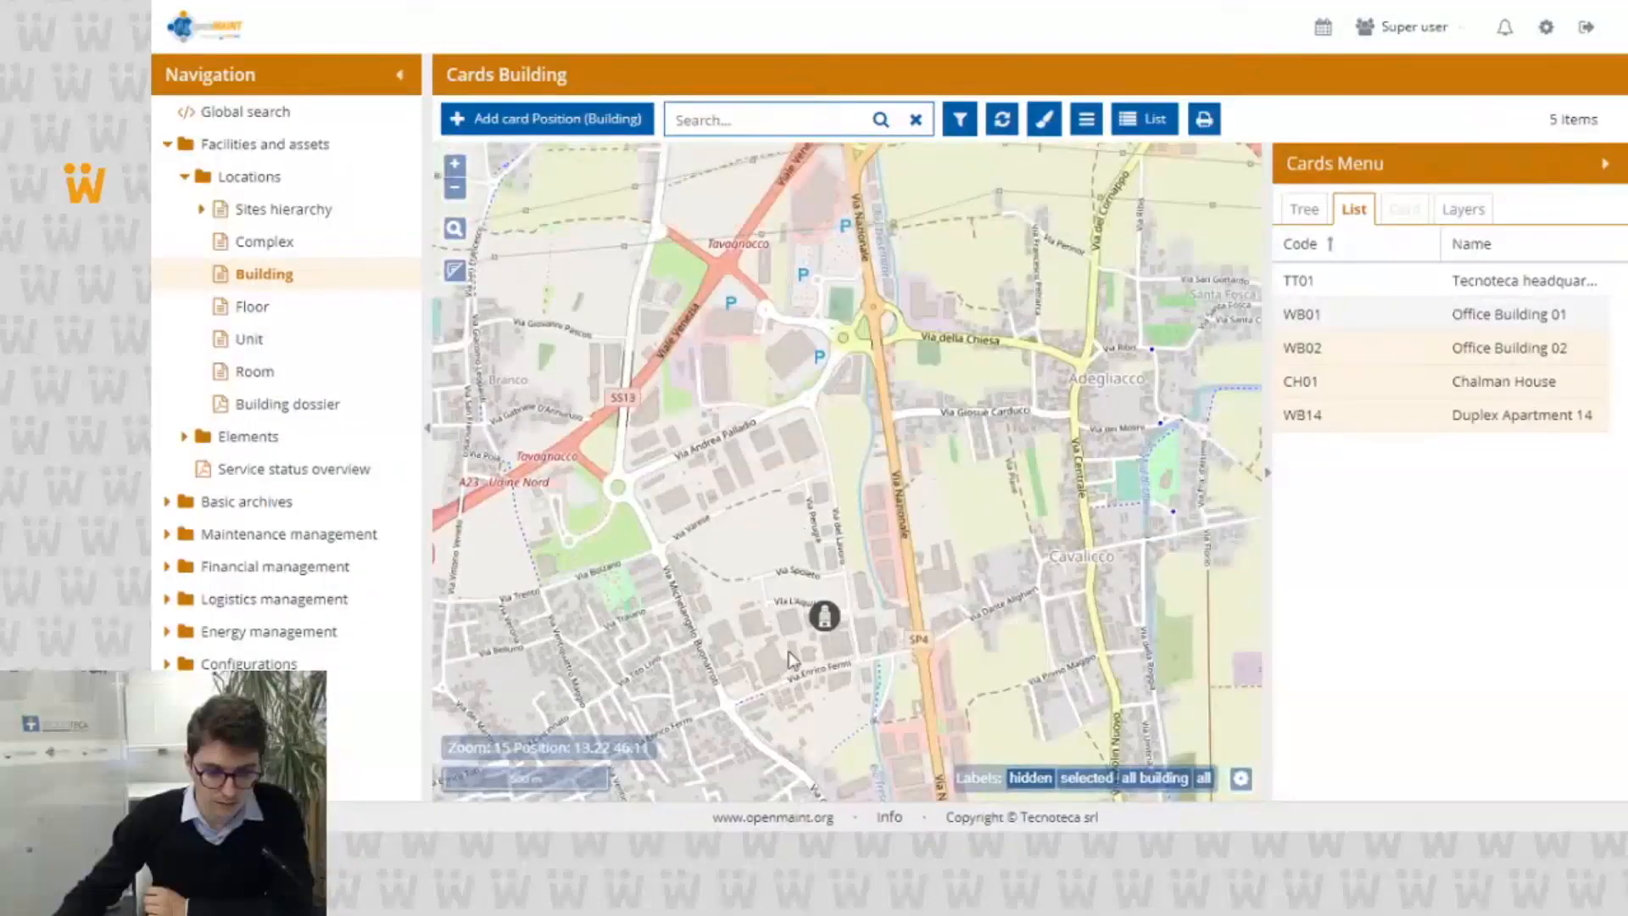
scroll(814, 585, up, 3)
scroll(870, 557, up, 2)
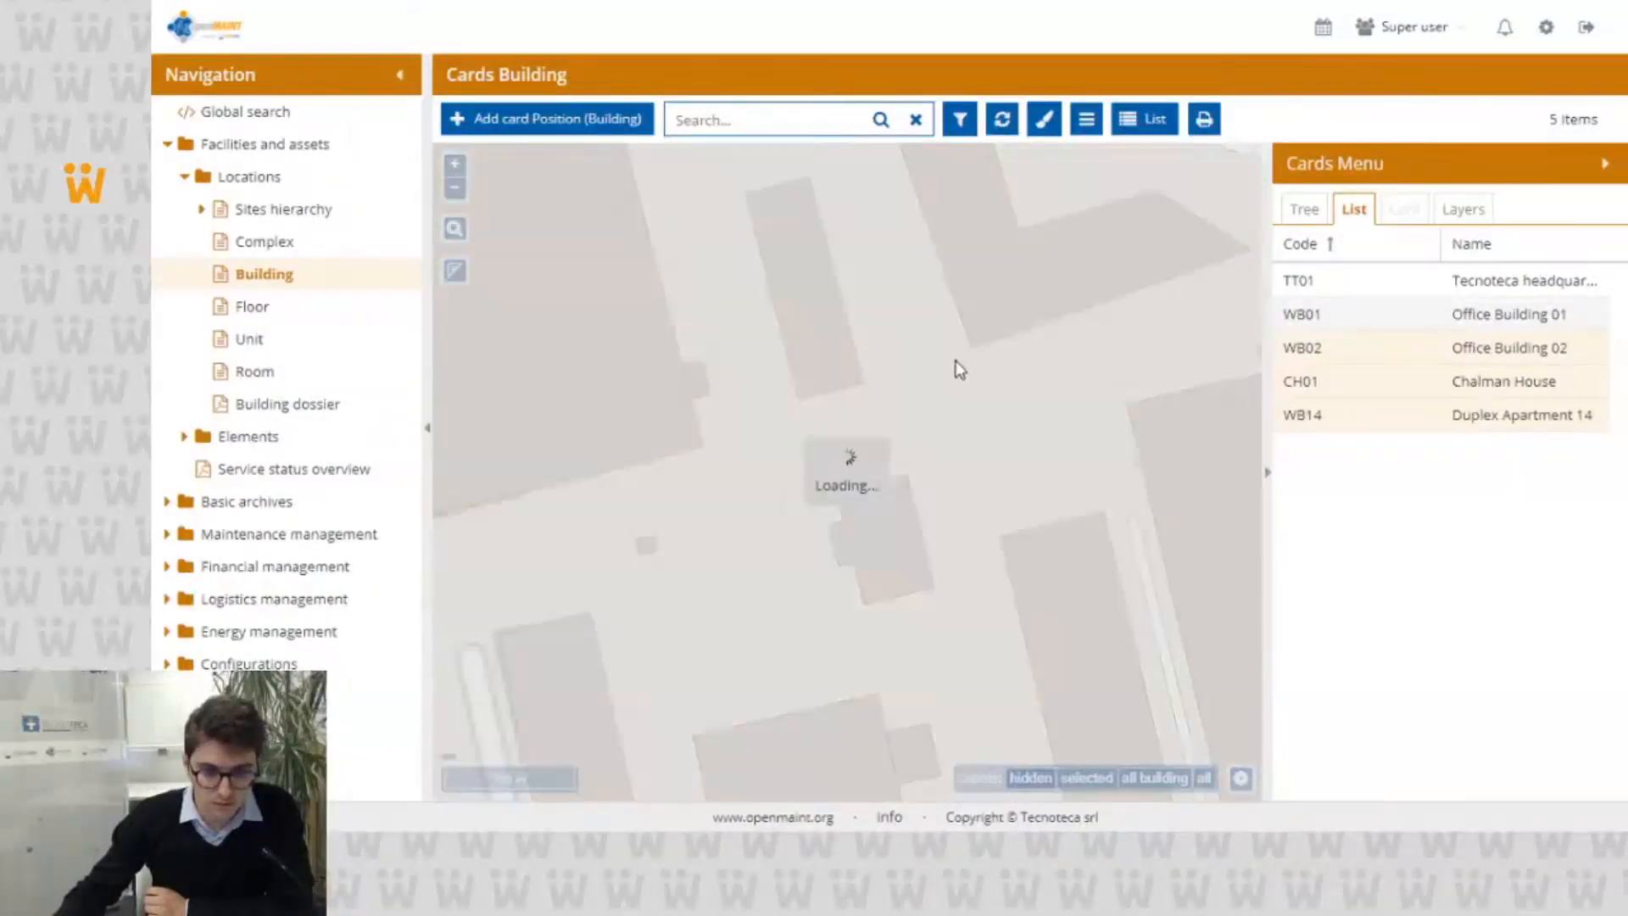
drag(948, 336, 905, 493)
scroll(956, 400, up, 1)
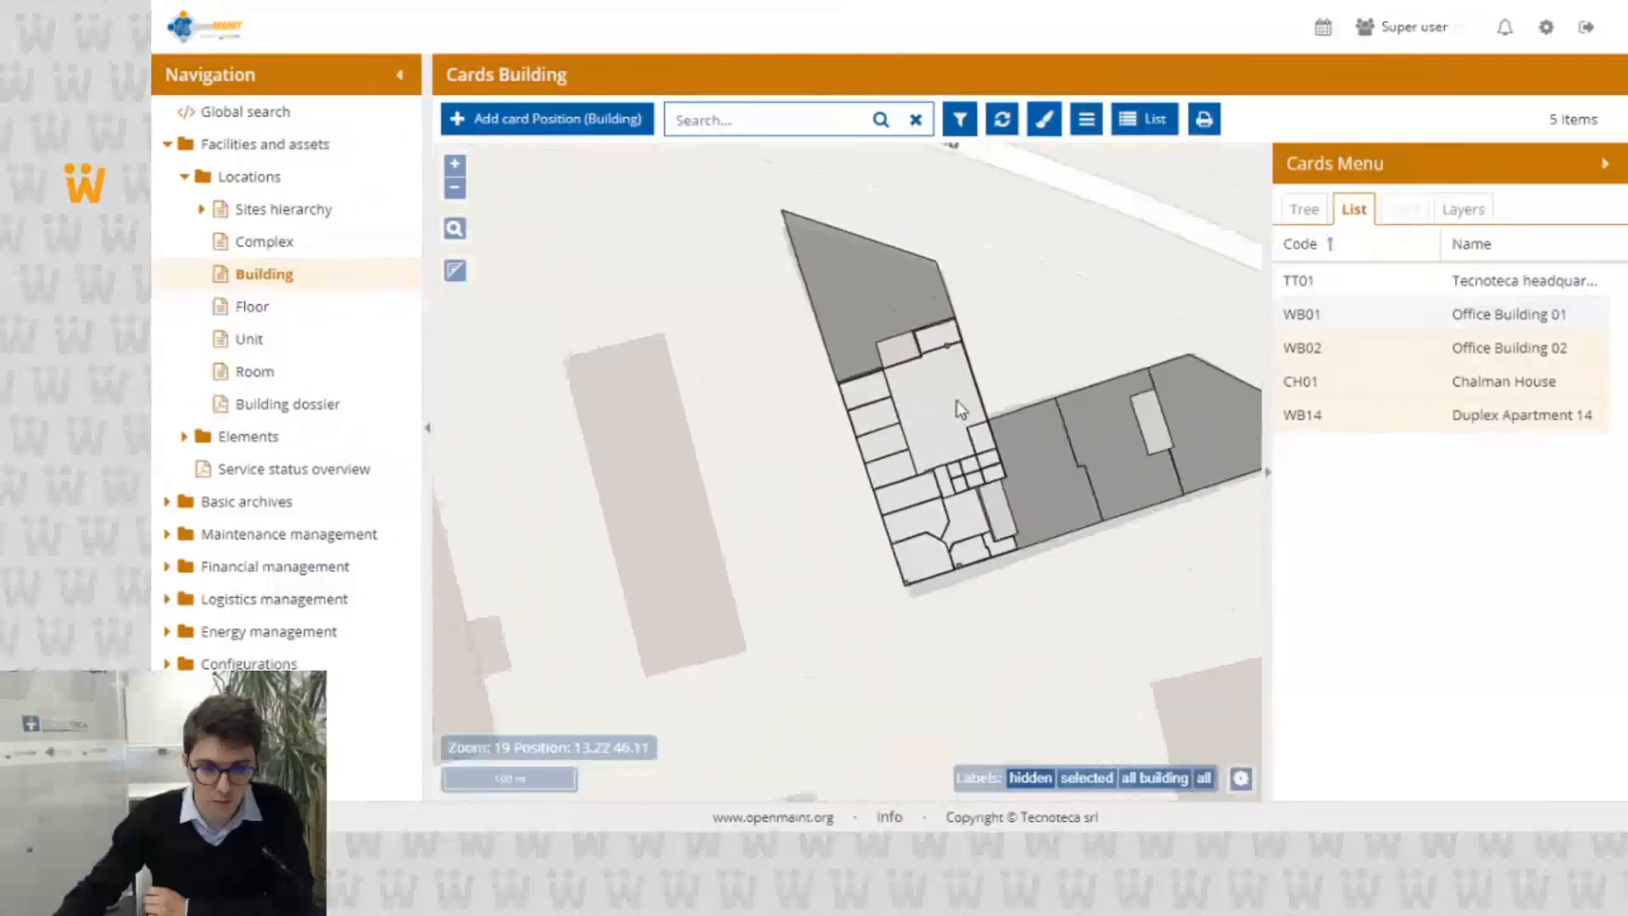
click(1292, 214)
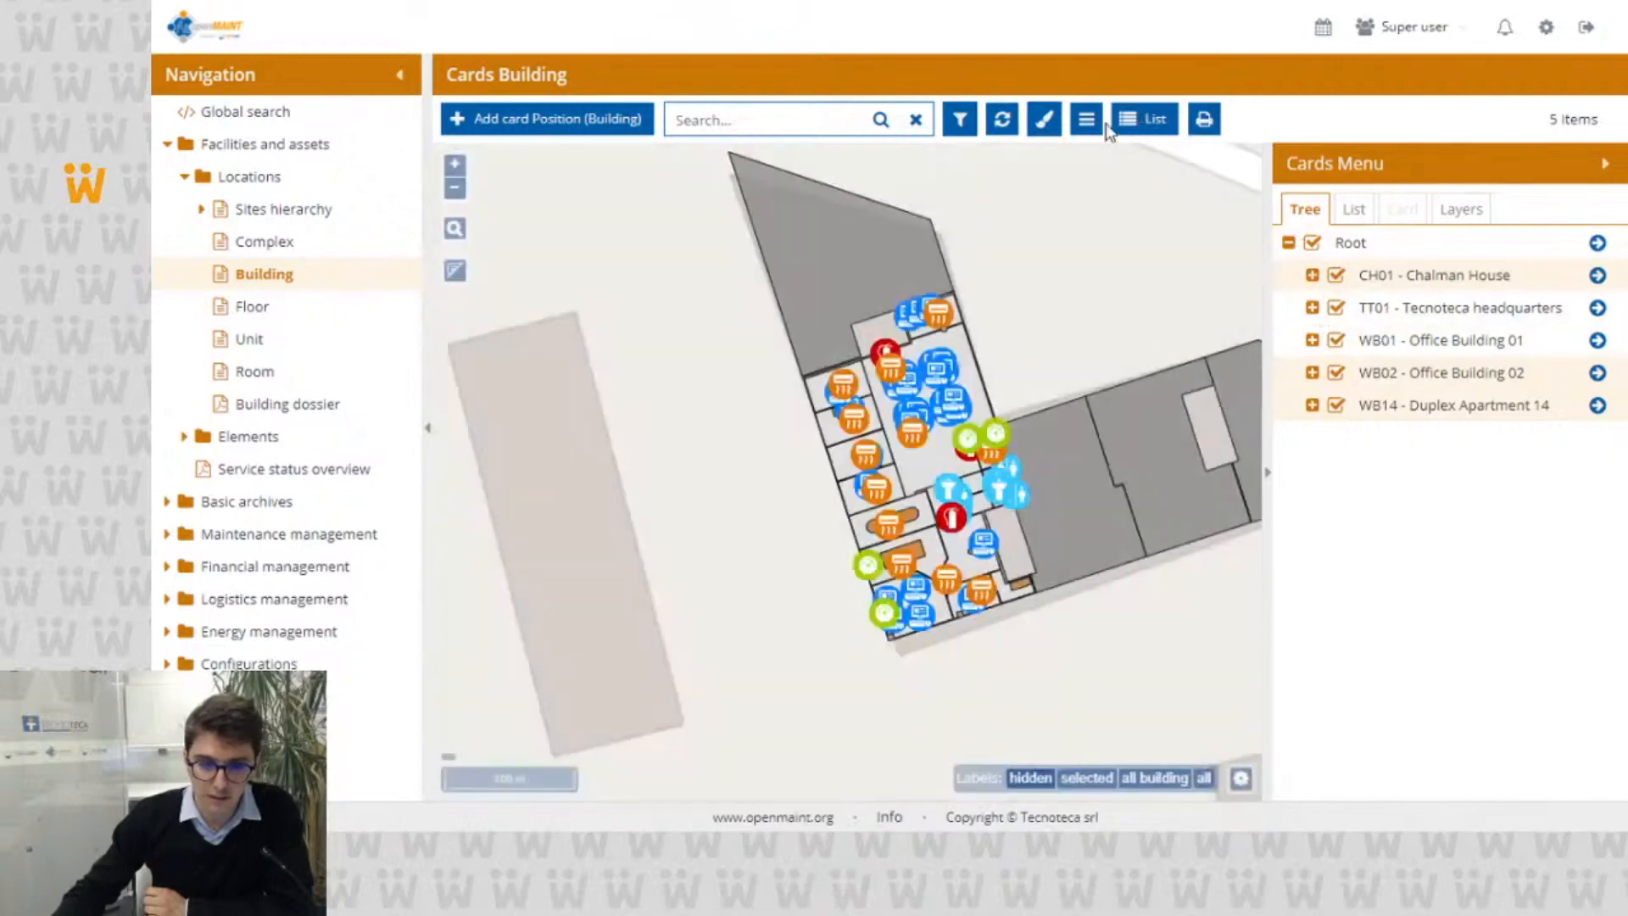
click(1091, 120)
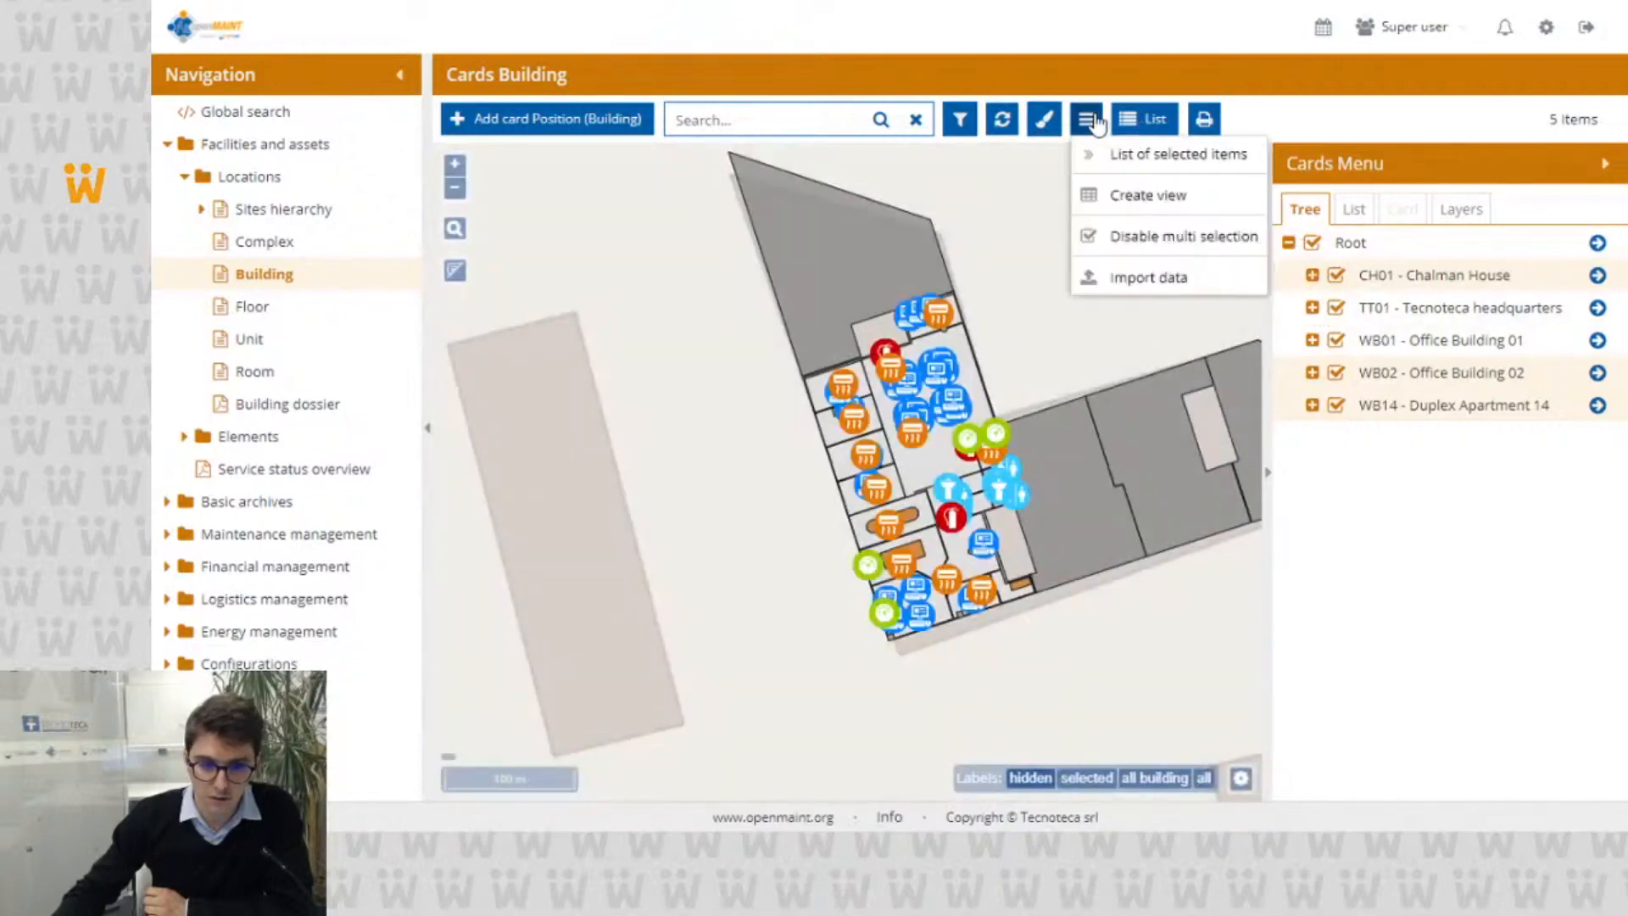
click(1094, 237)
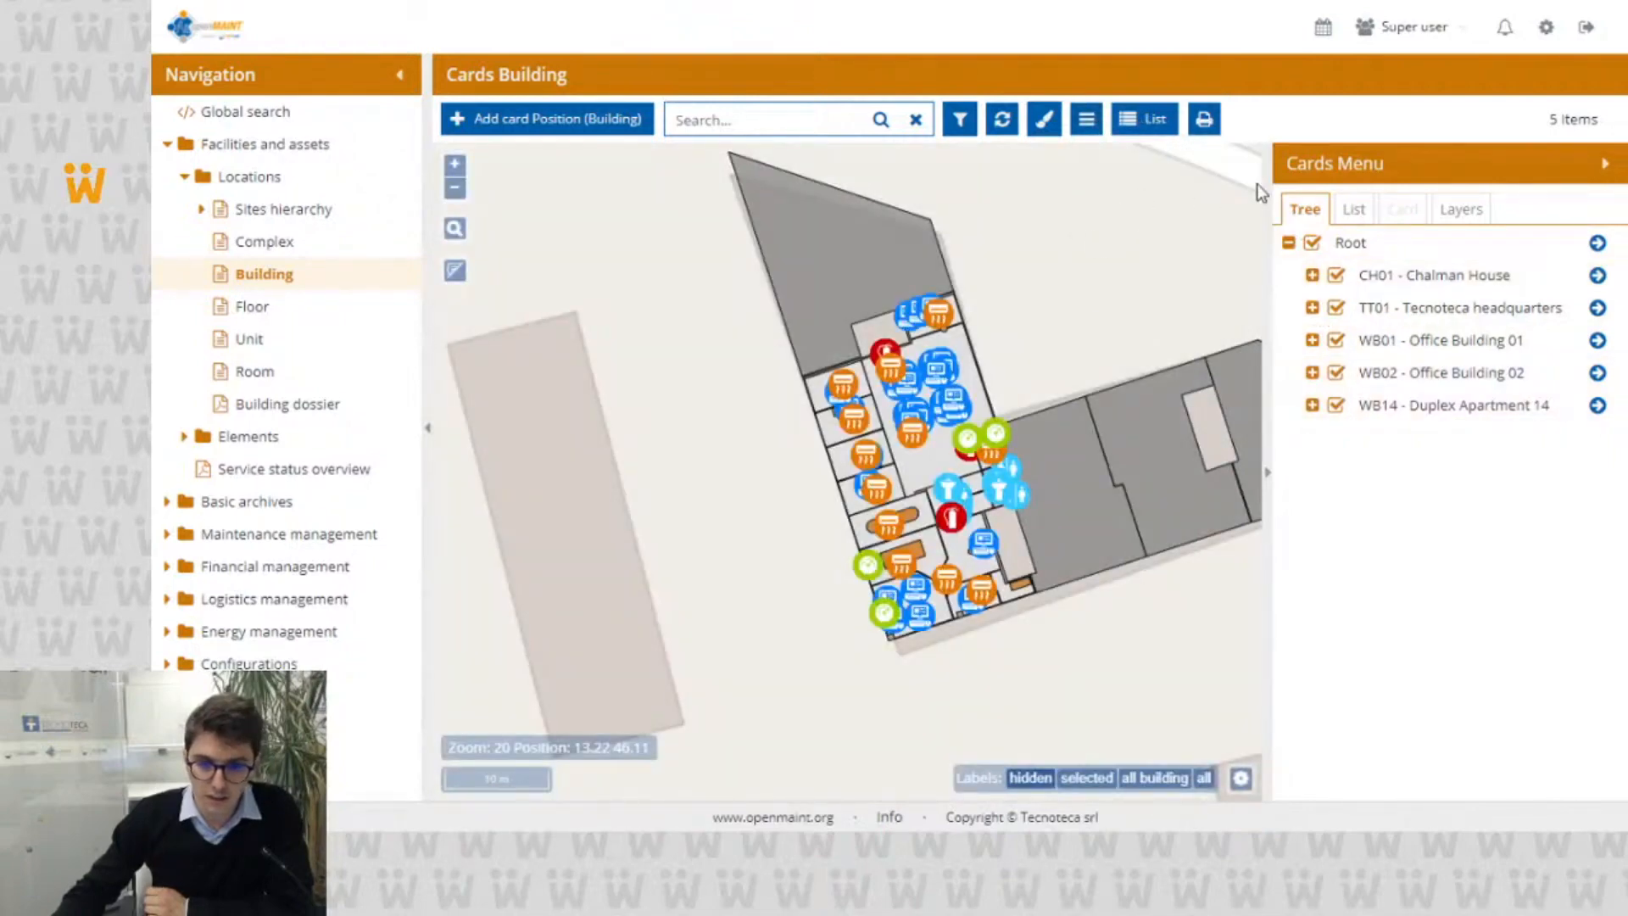
Step: Show the map's layer tree, enable the whole Devices folder and review the layers grouped in each folder
click(1457, 213)
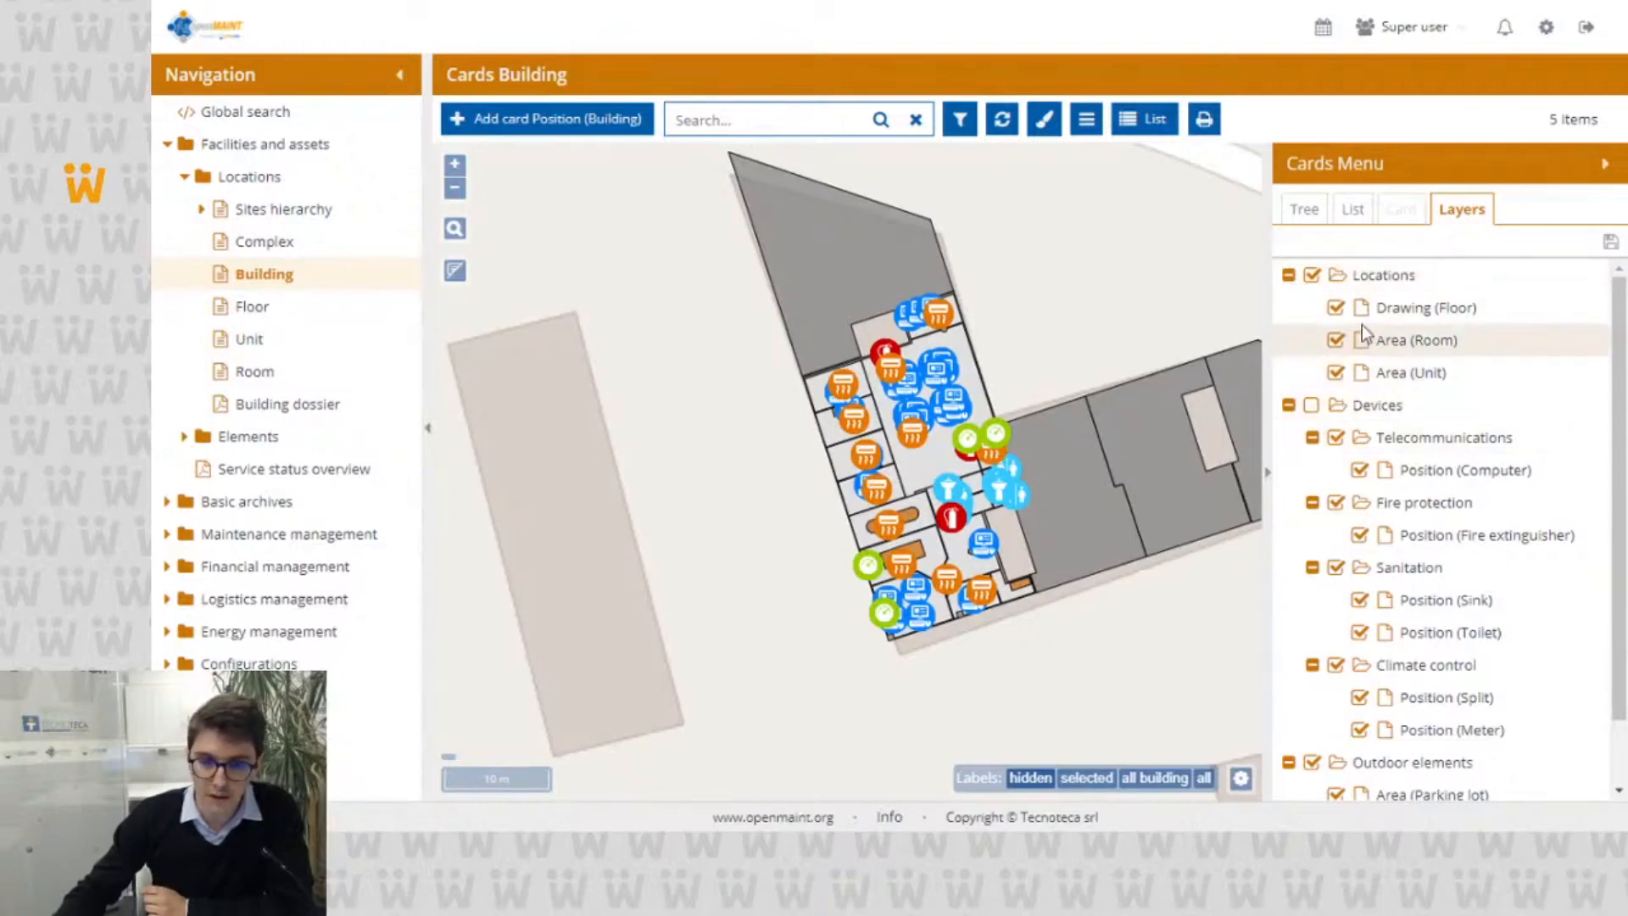
scroll(1390, 411, down, 1)
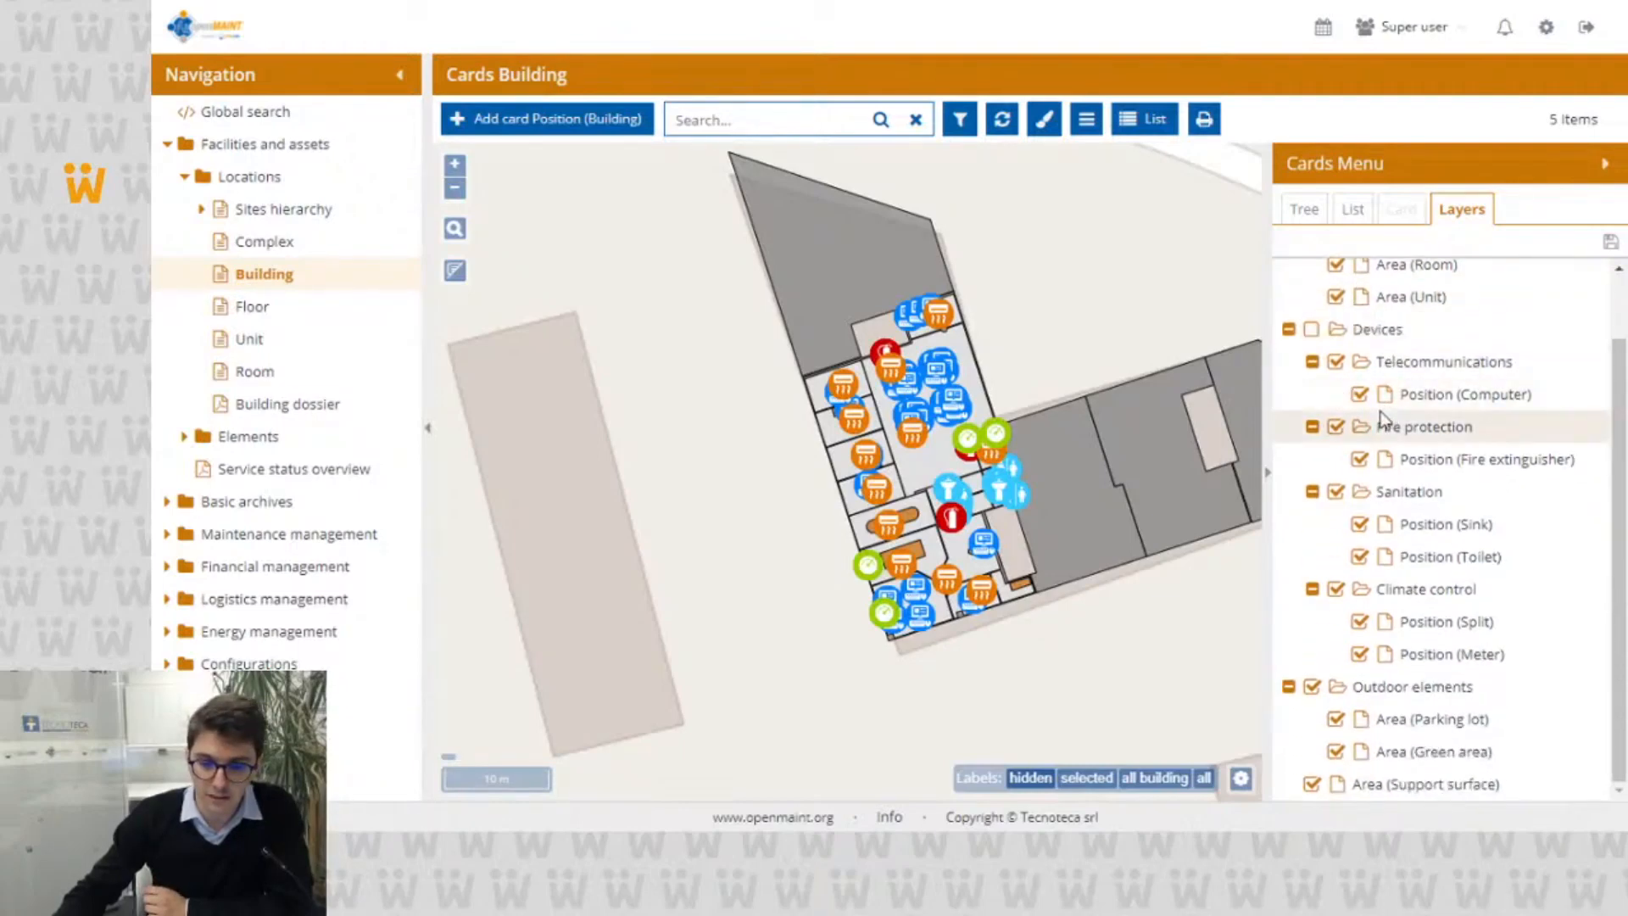
click(1312, 329)
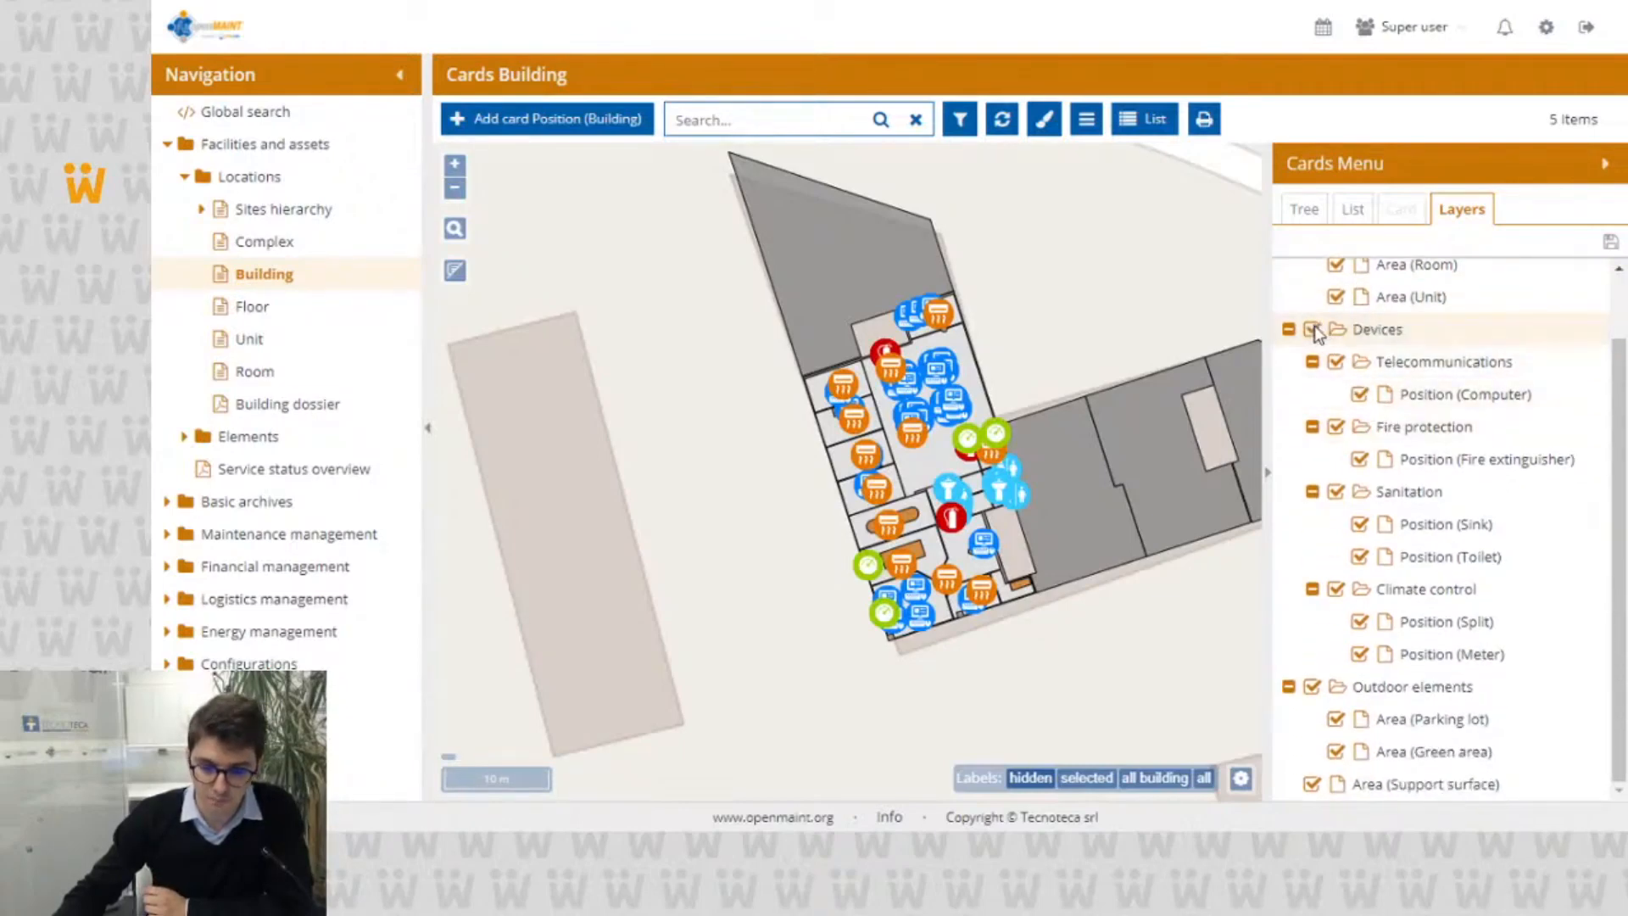
scroll(1397, 363, up, 1)
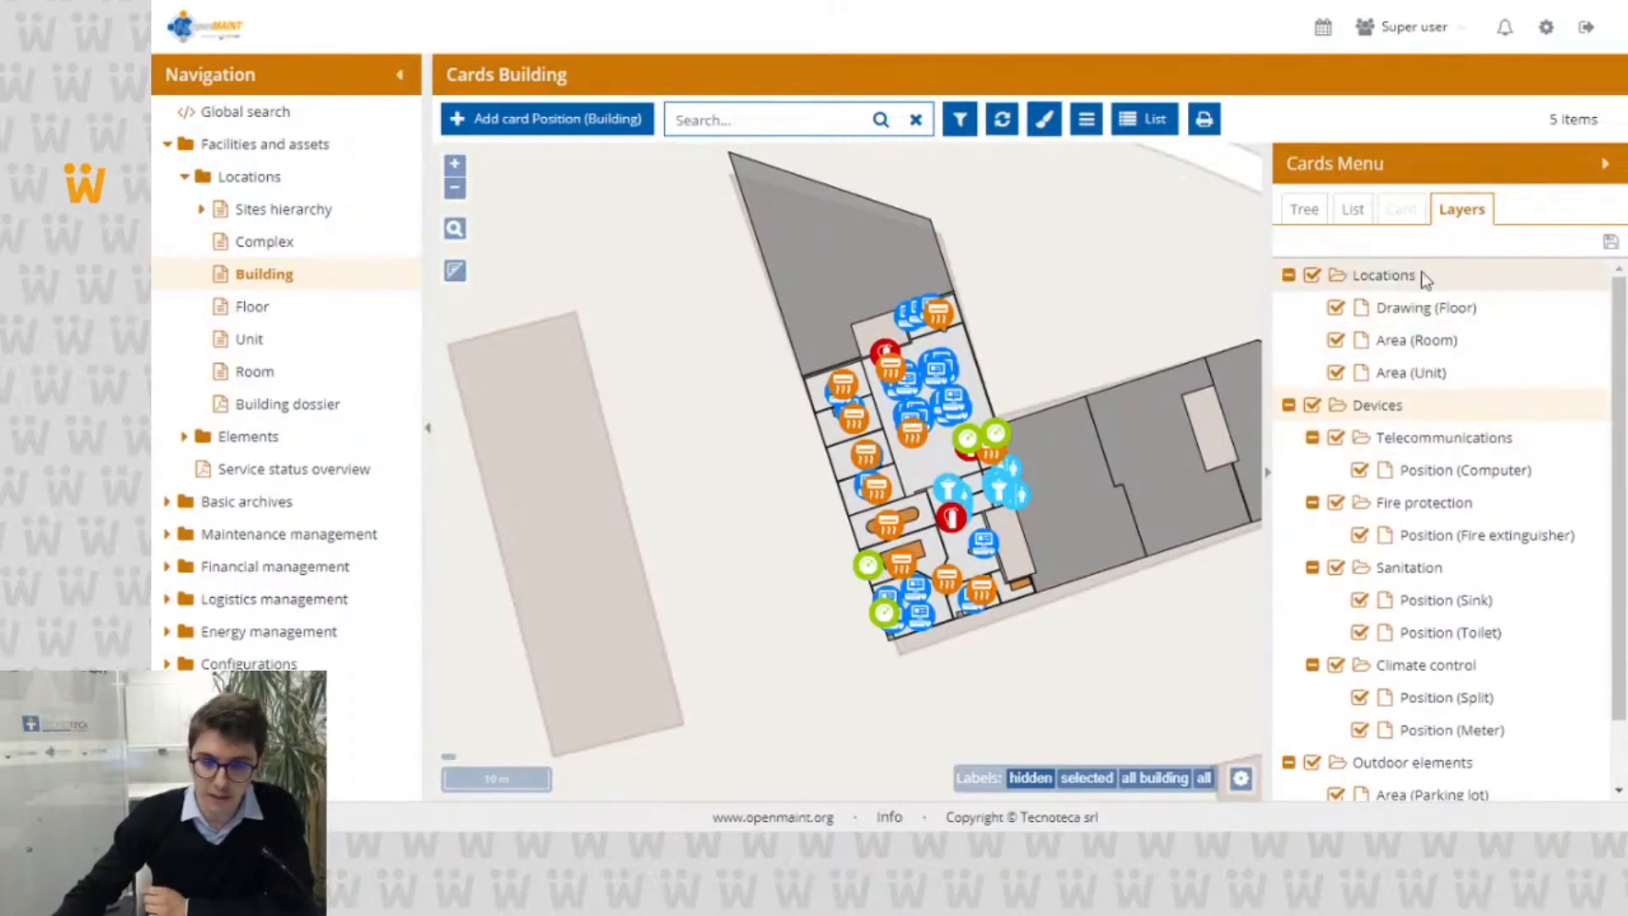
scroll(1385, 315, down, 1)
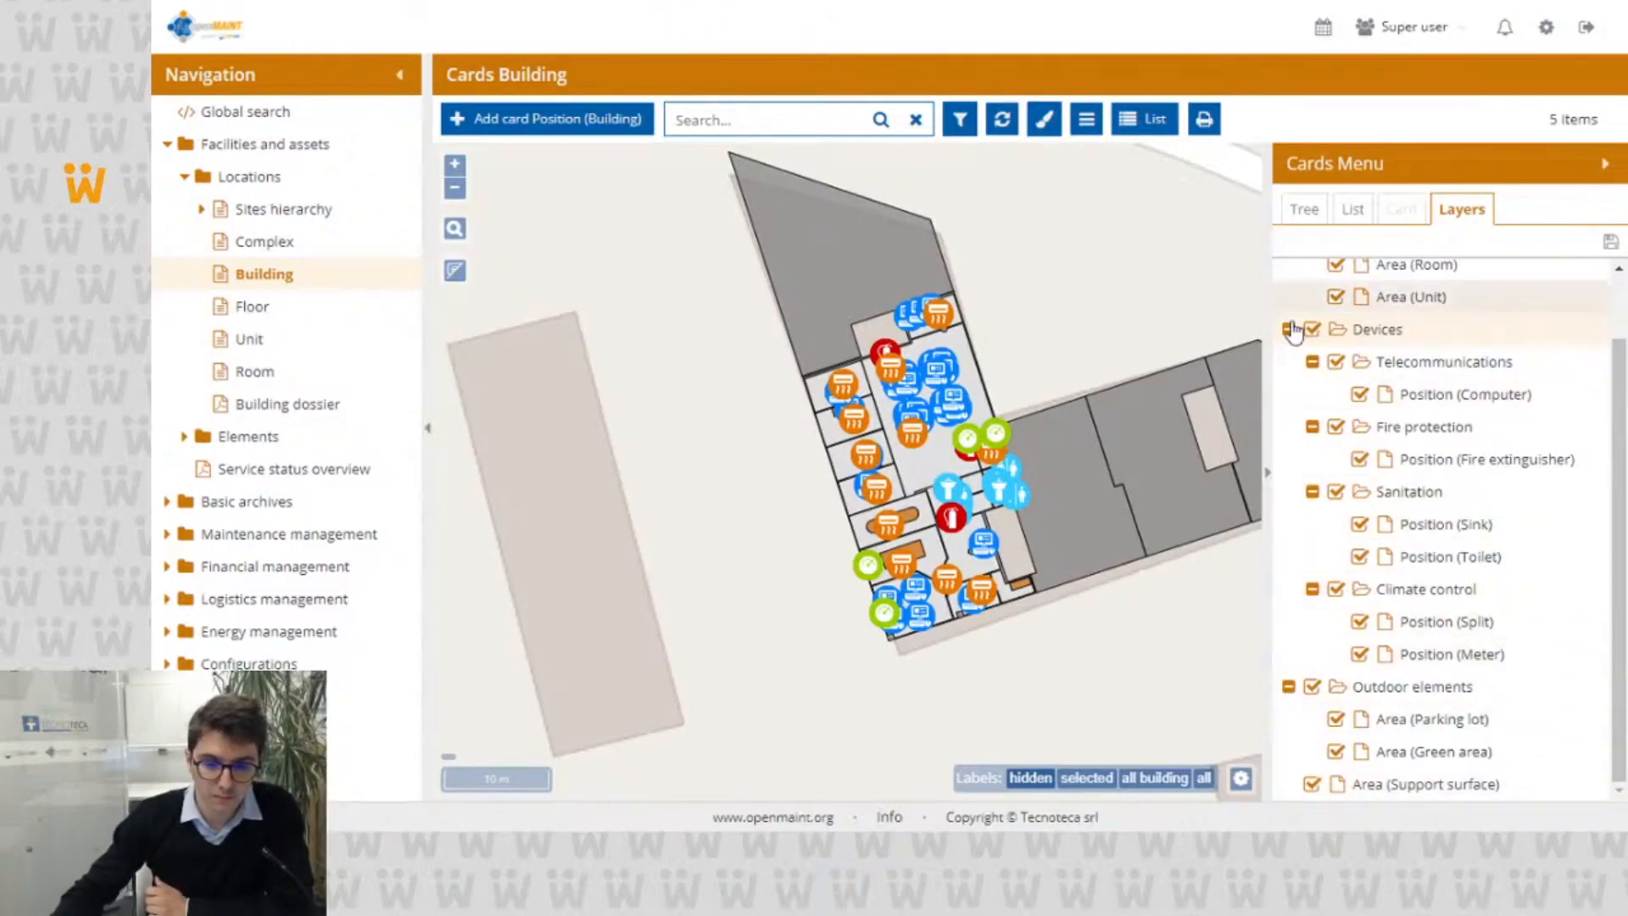
scroll(1336, 383, up, 2)
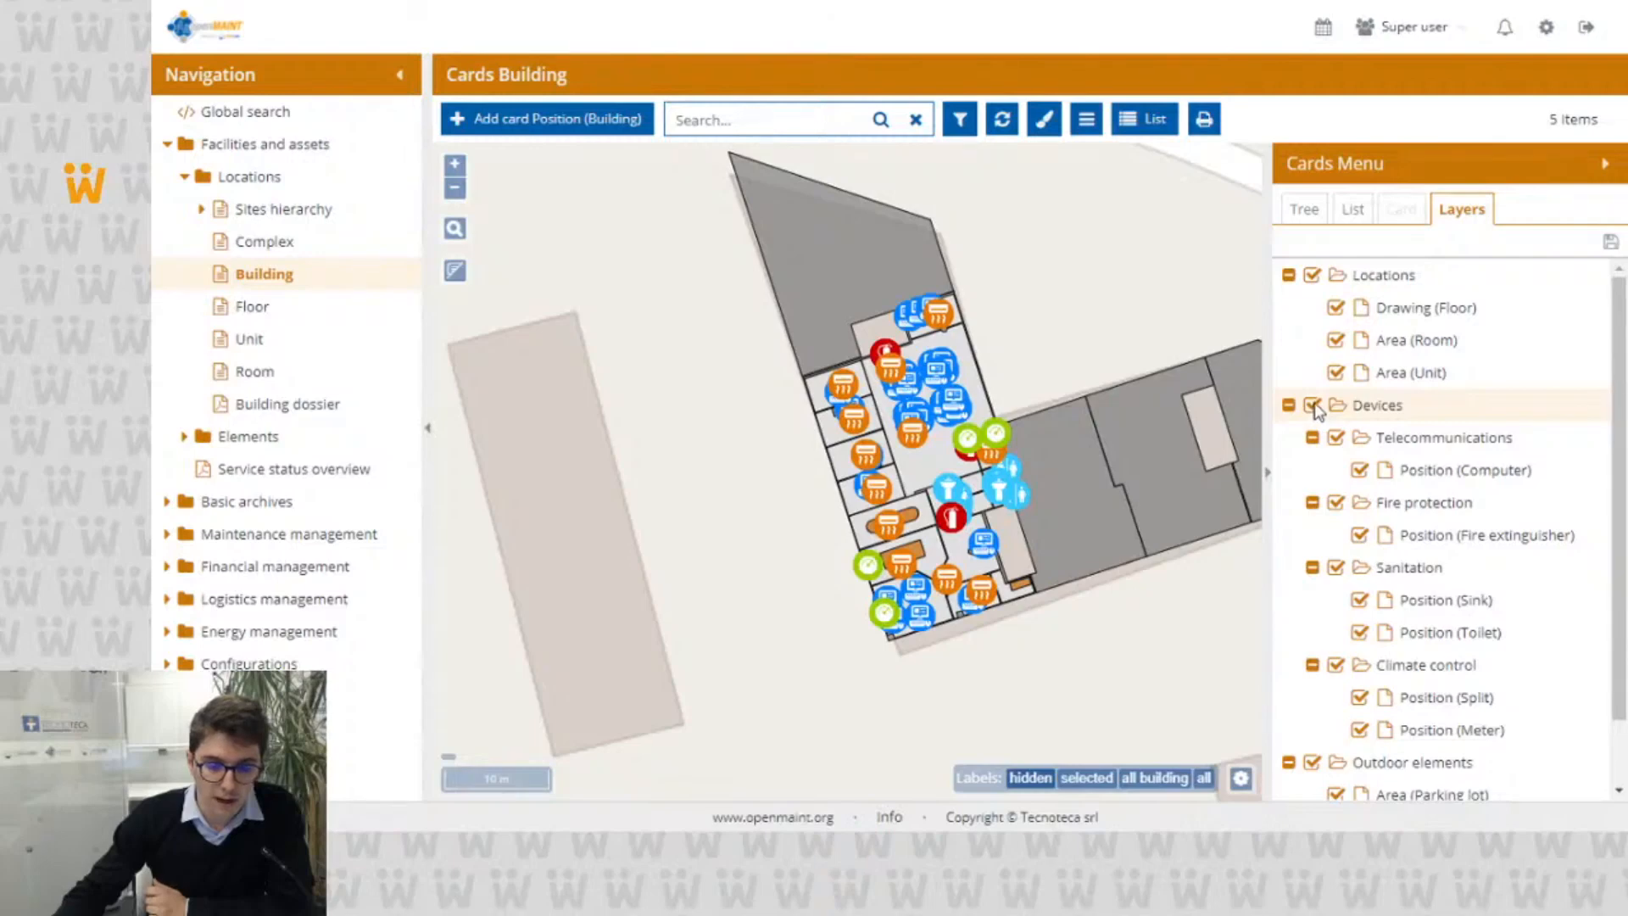
Step: Hide and show again the Devices folder, the Climate control folder and the Position (Split) layer on the map
click(1313, 406)
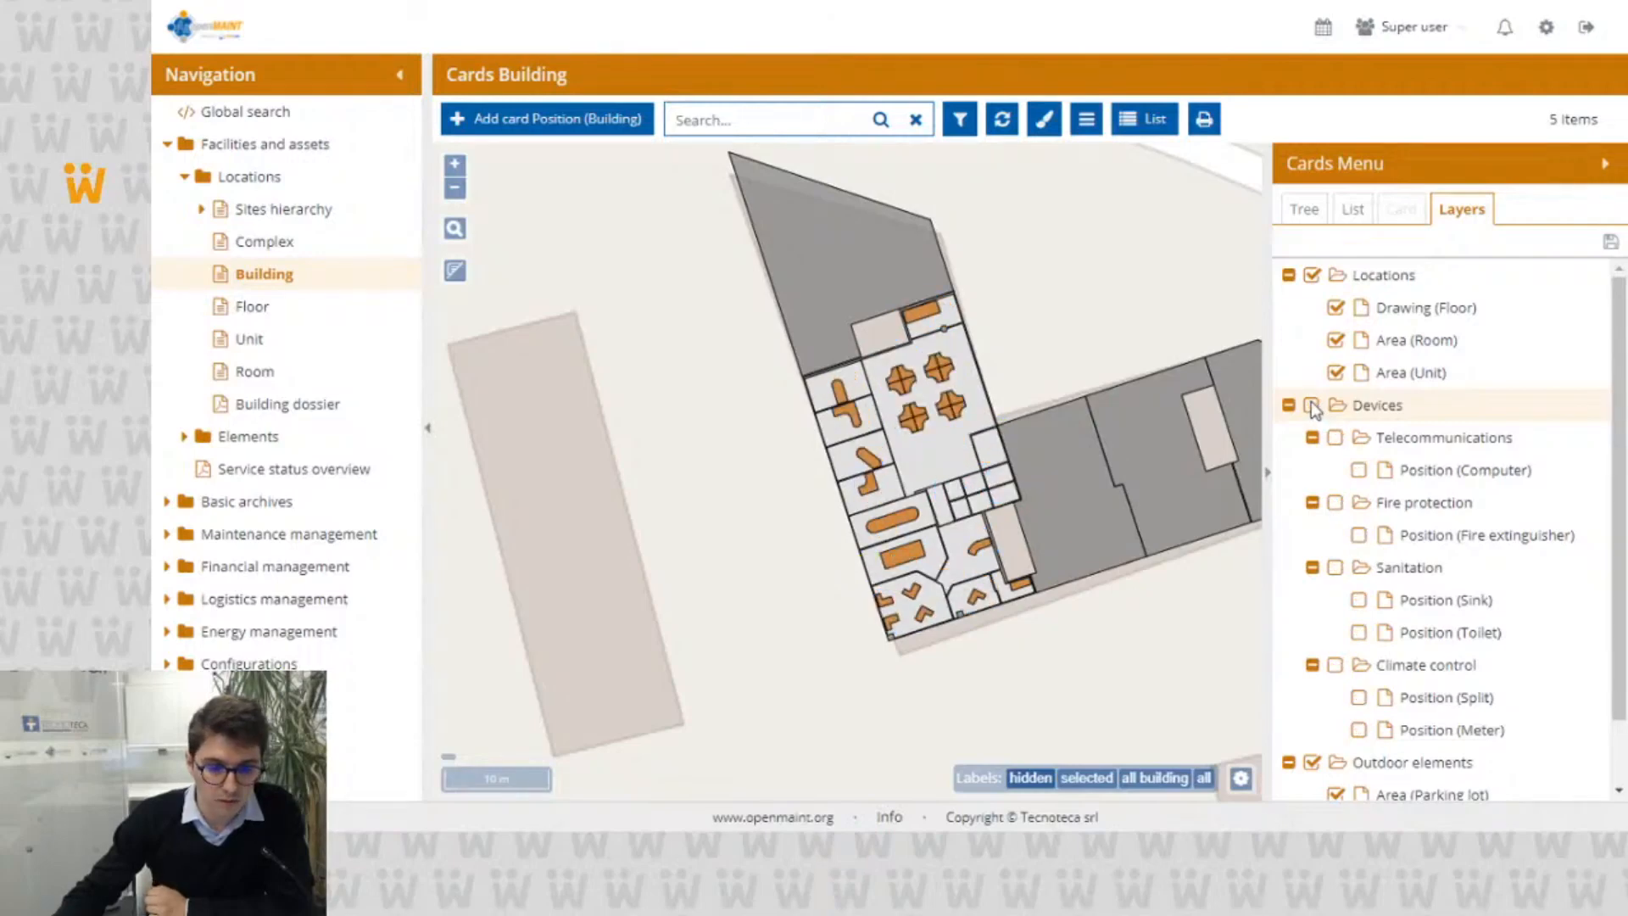
click(1312, 405)
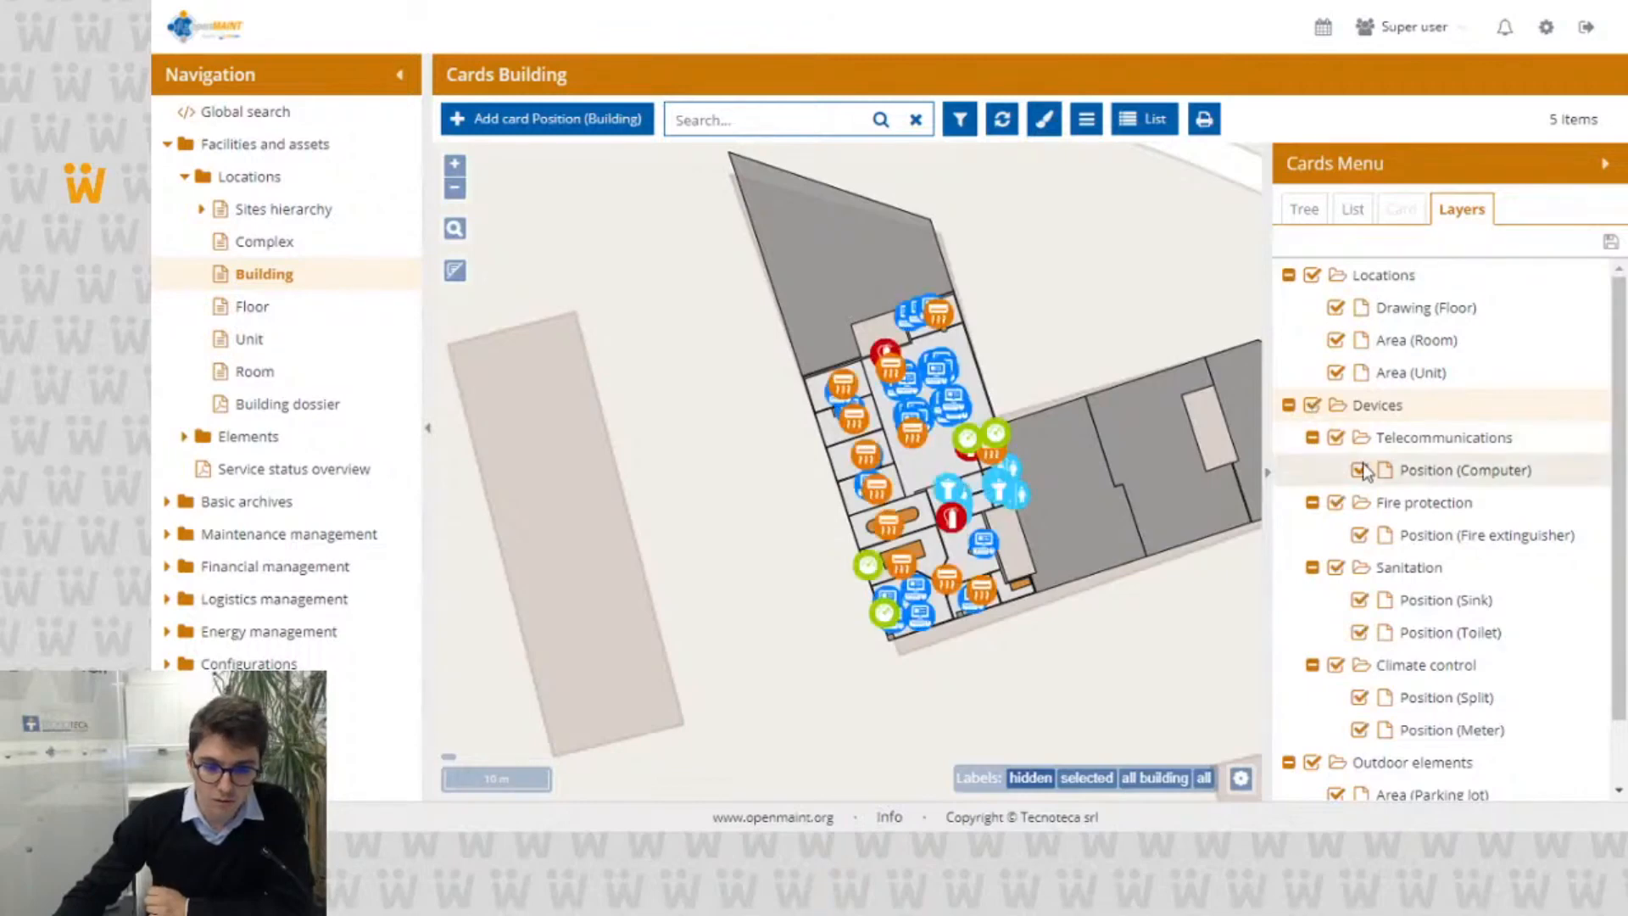
click(1336, 666)
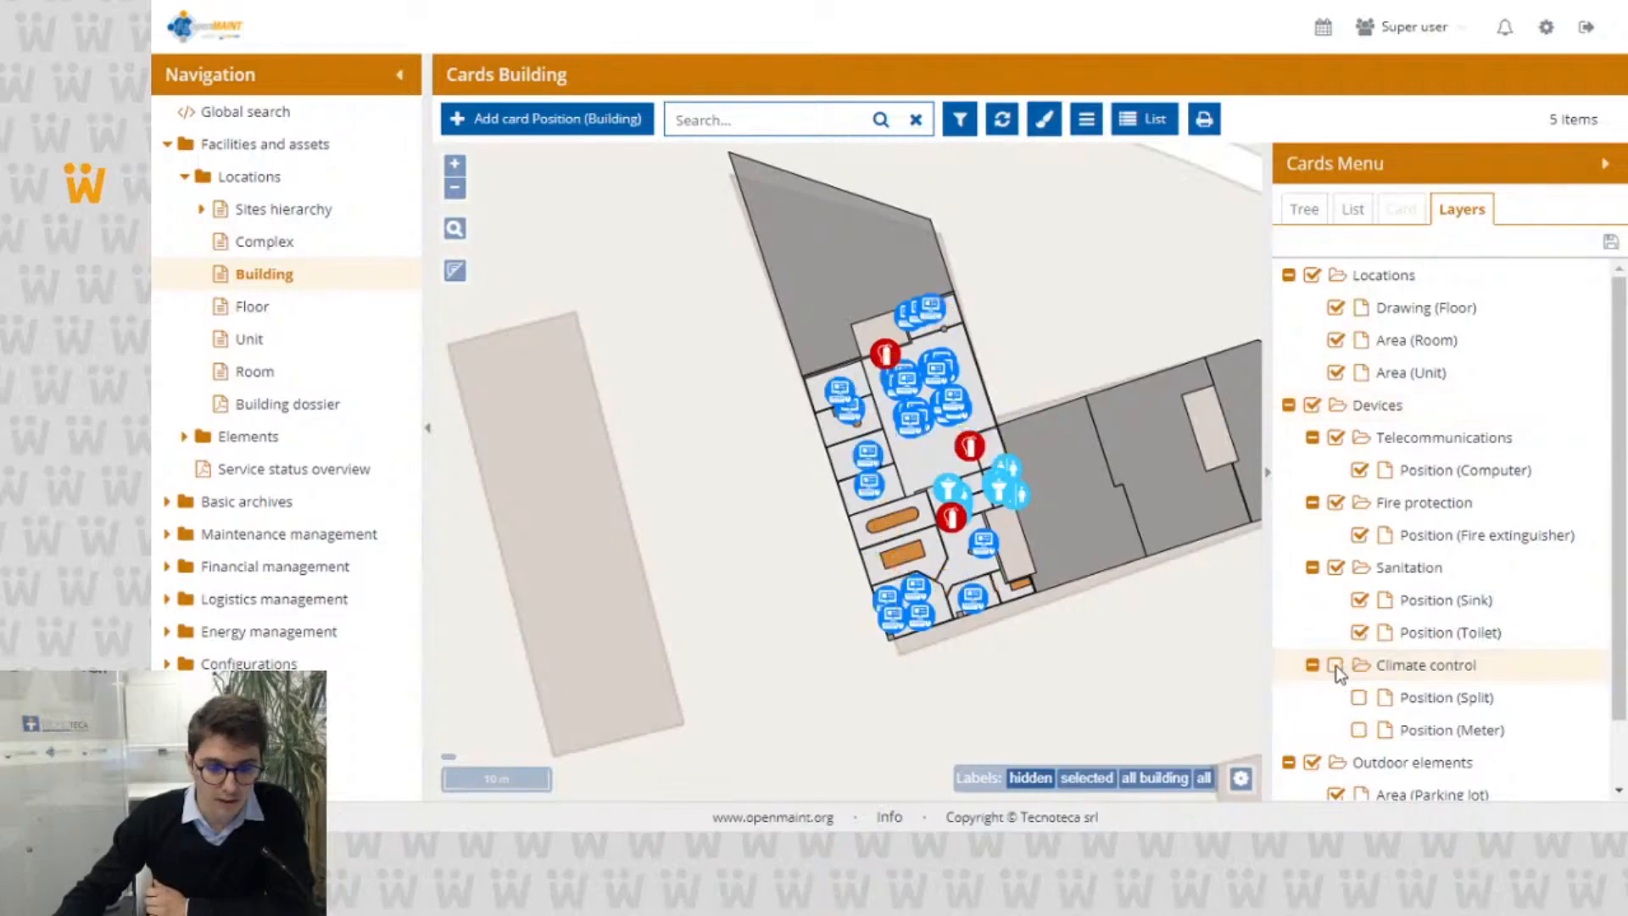
click(1336, 666)
click(1359, 699)
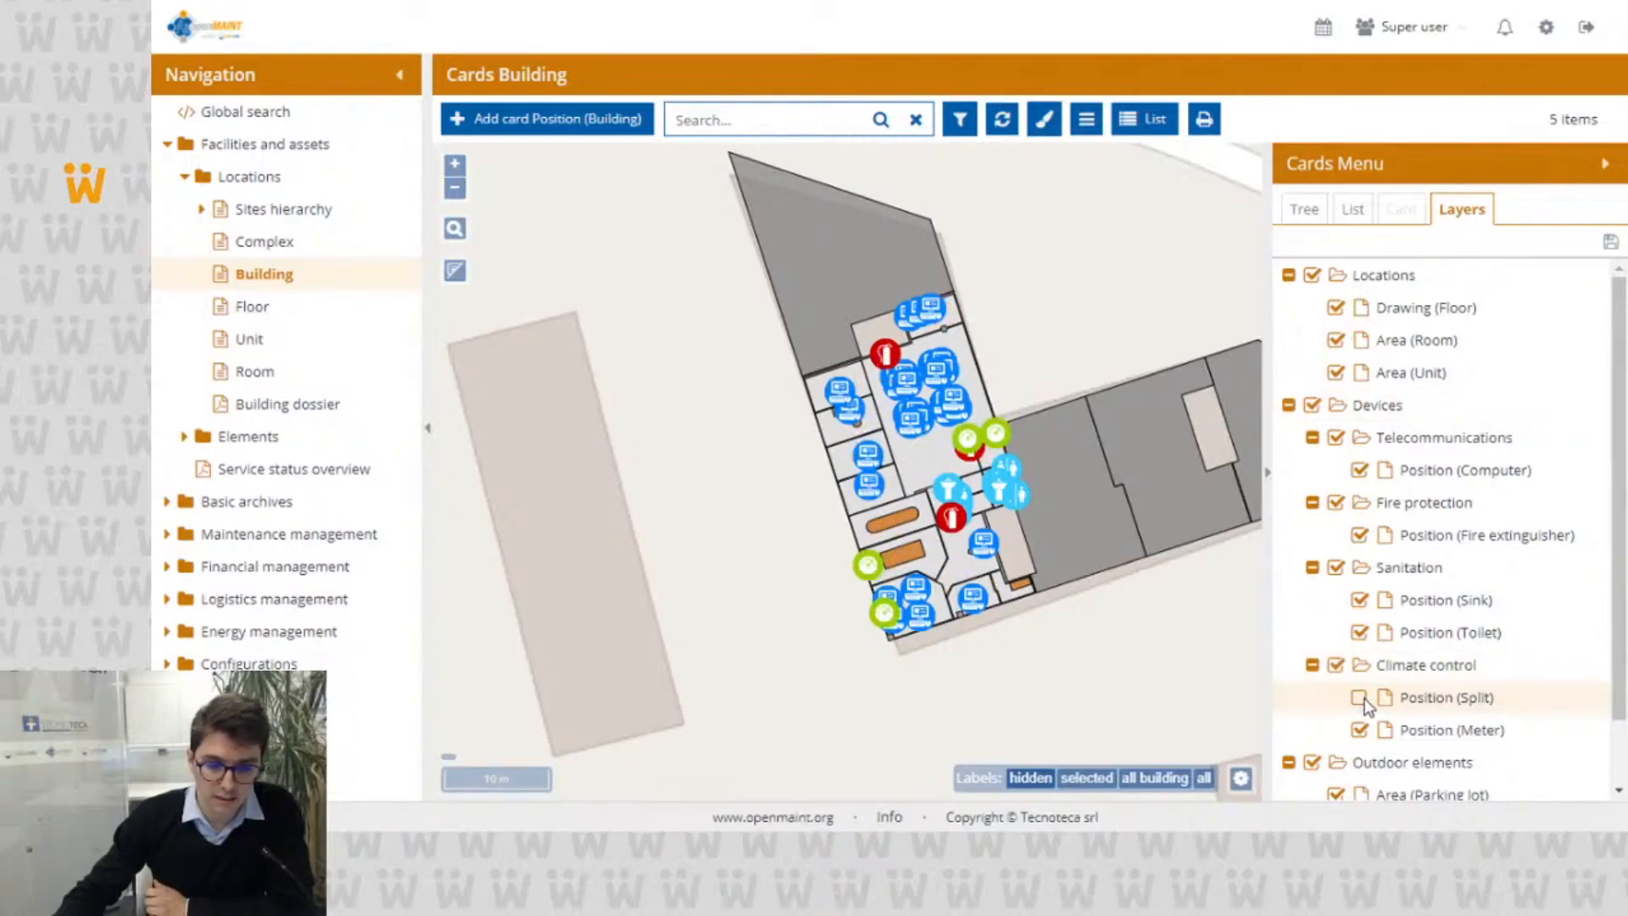
click(1362, 698)
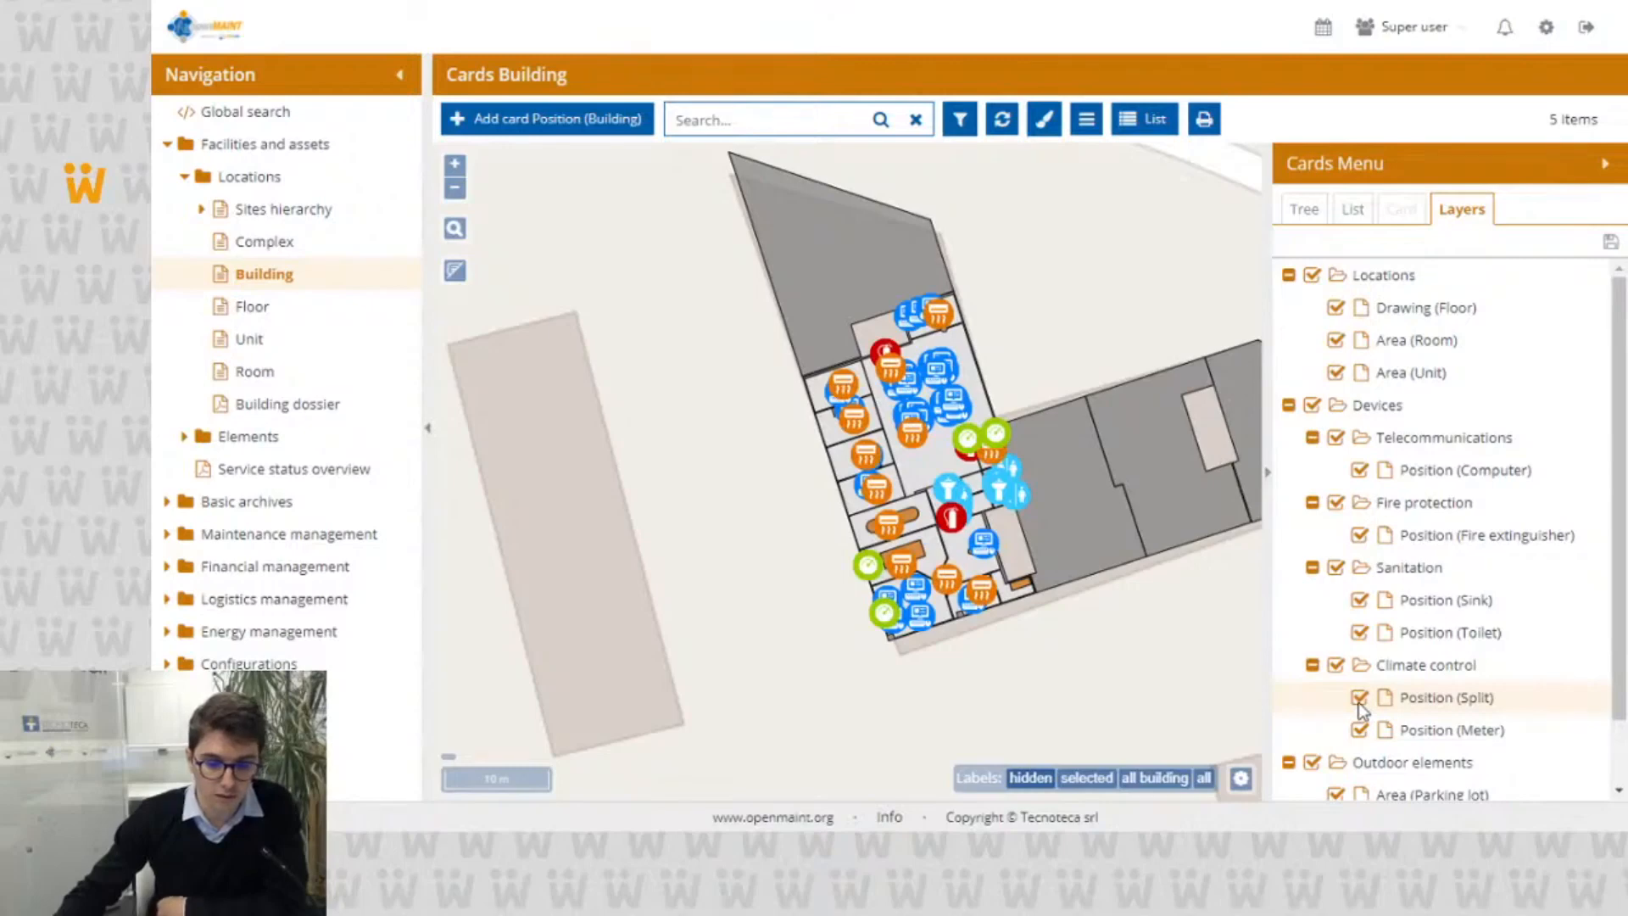
click(1359, 698)
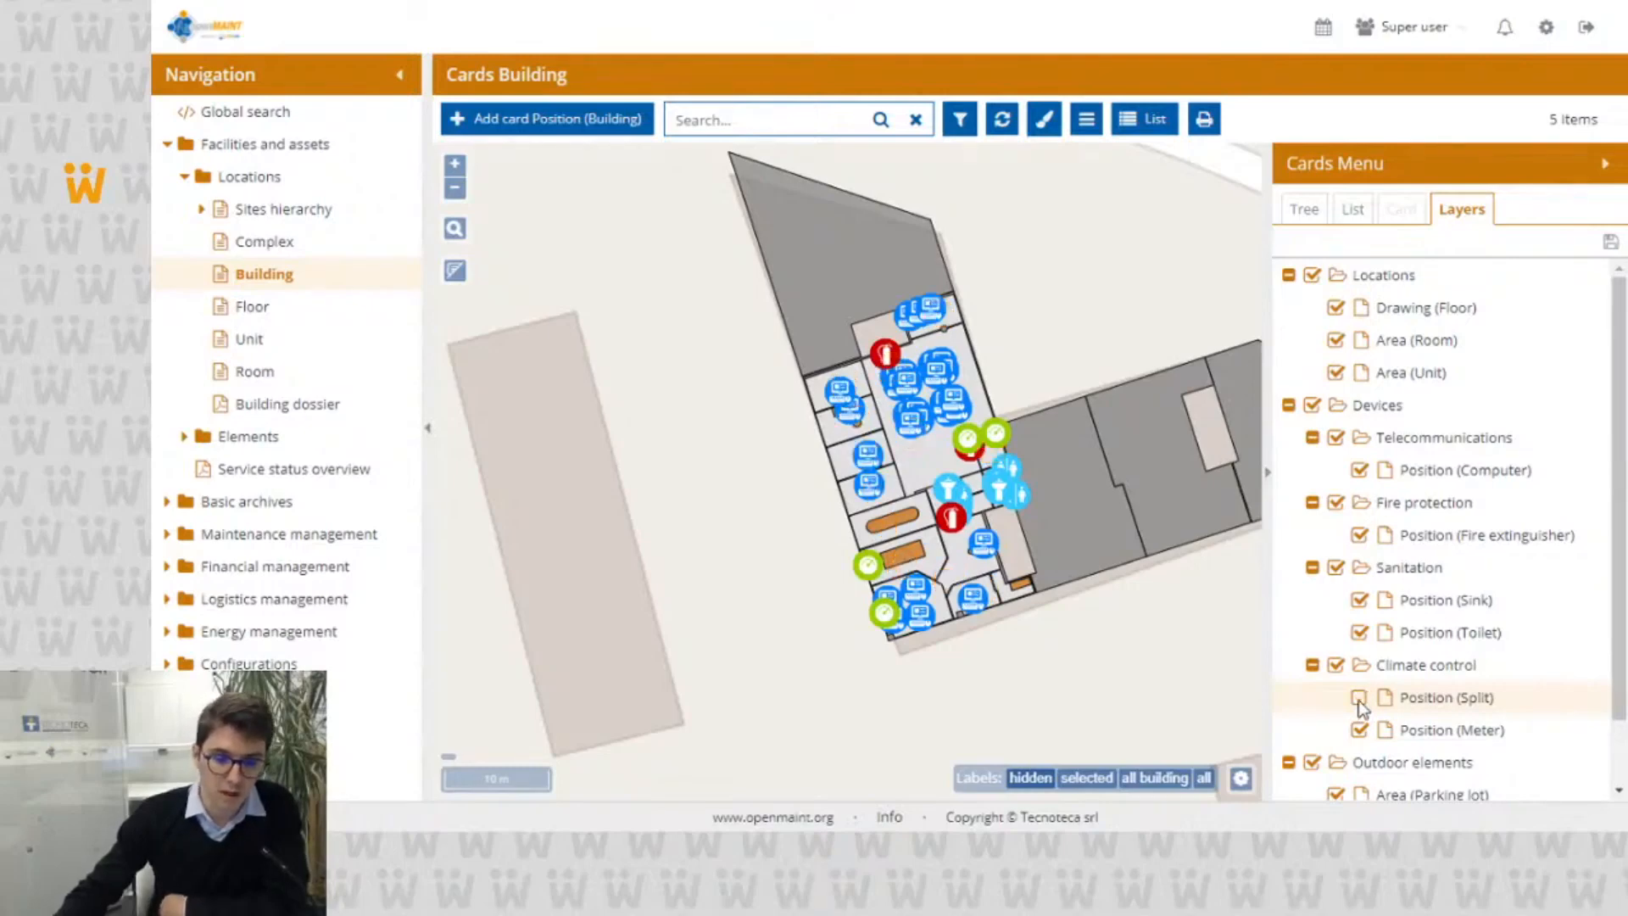
click(1360, 698)
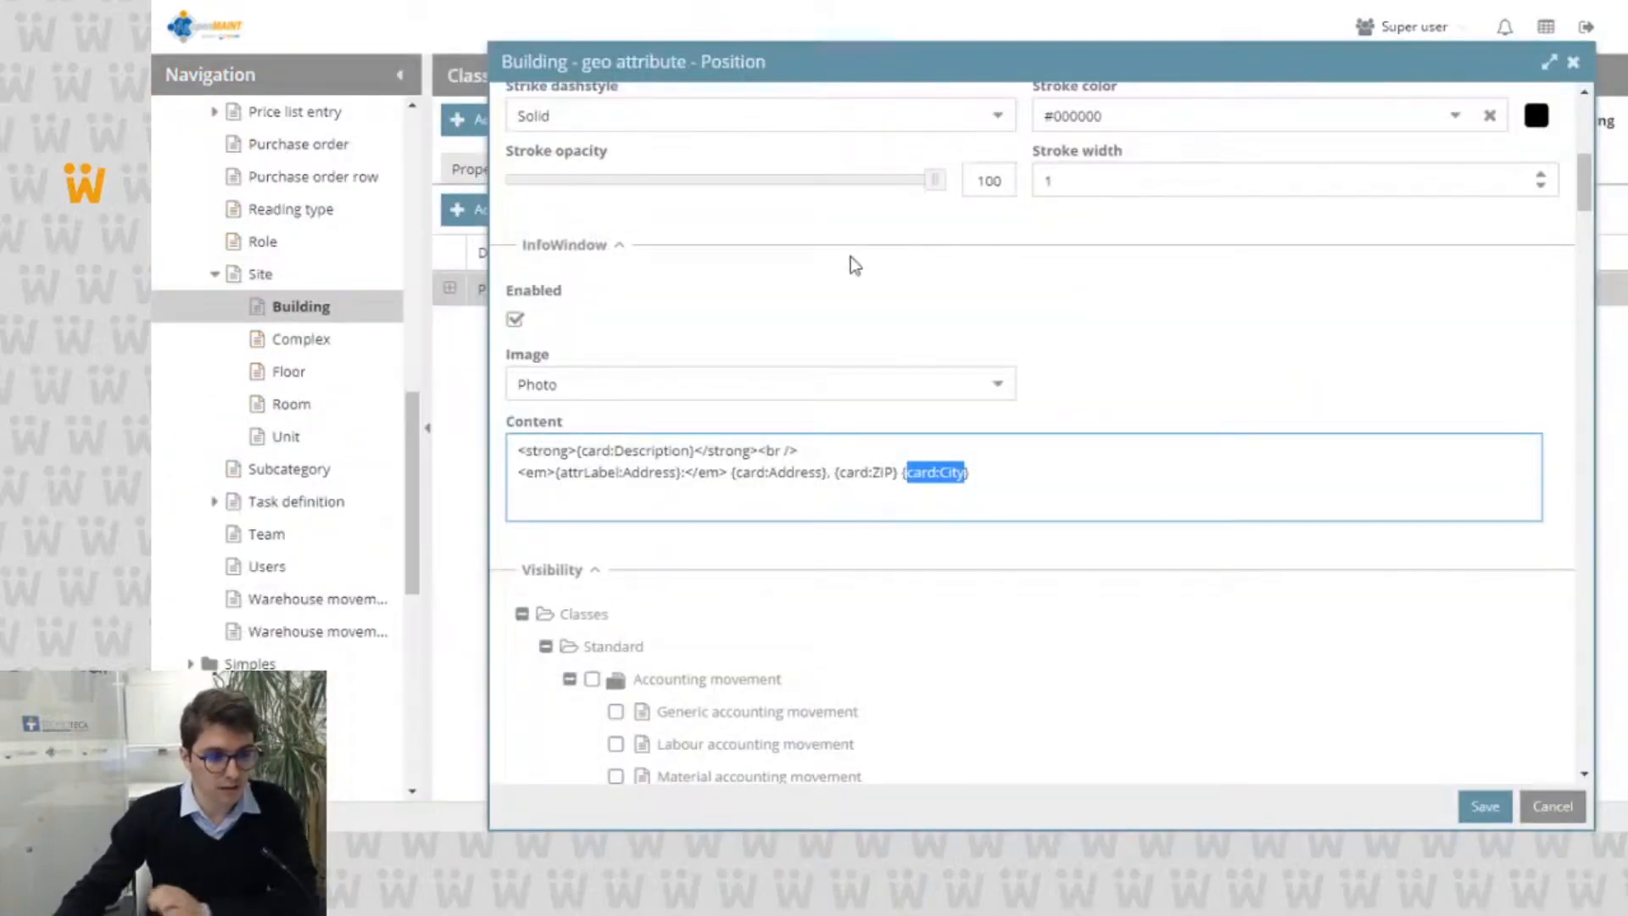
Step: In the administration module, open the GIS Layers menu configuration
scroll(190, 632, down, 5)
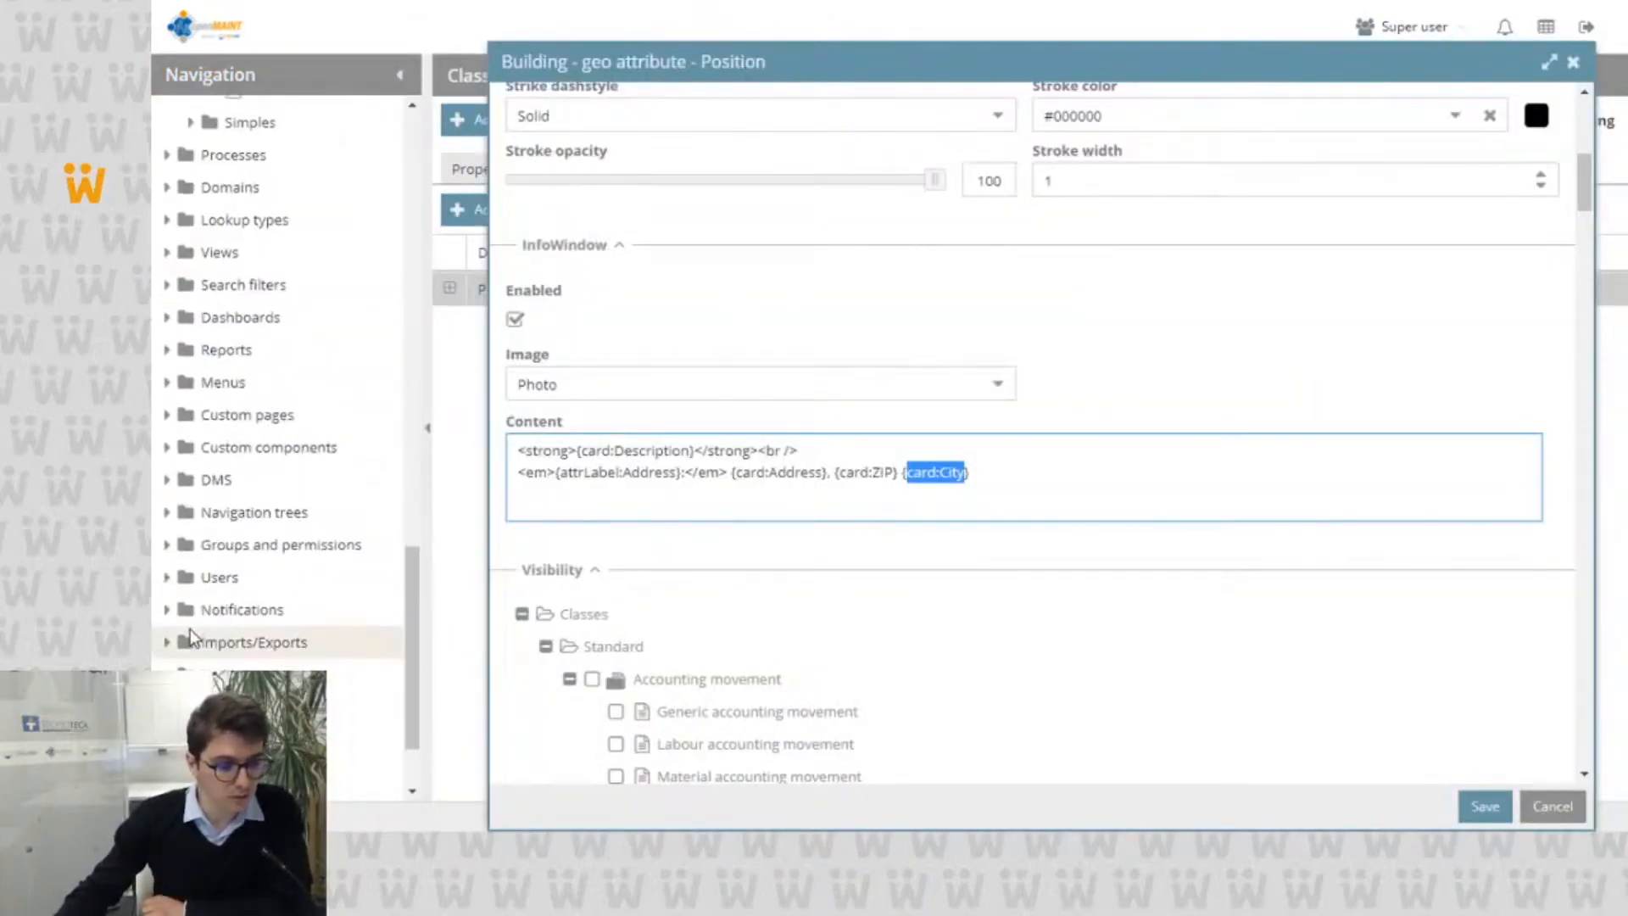
scroll(189, 628, down, 4)
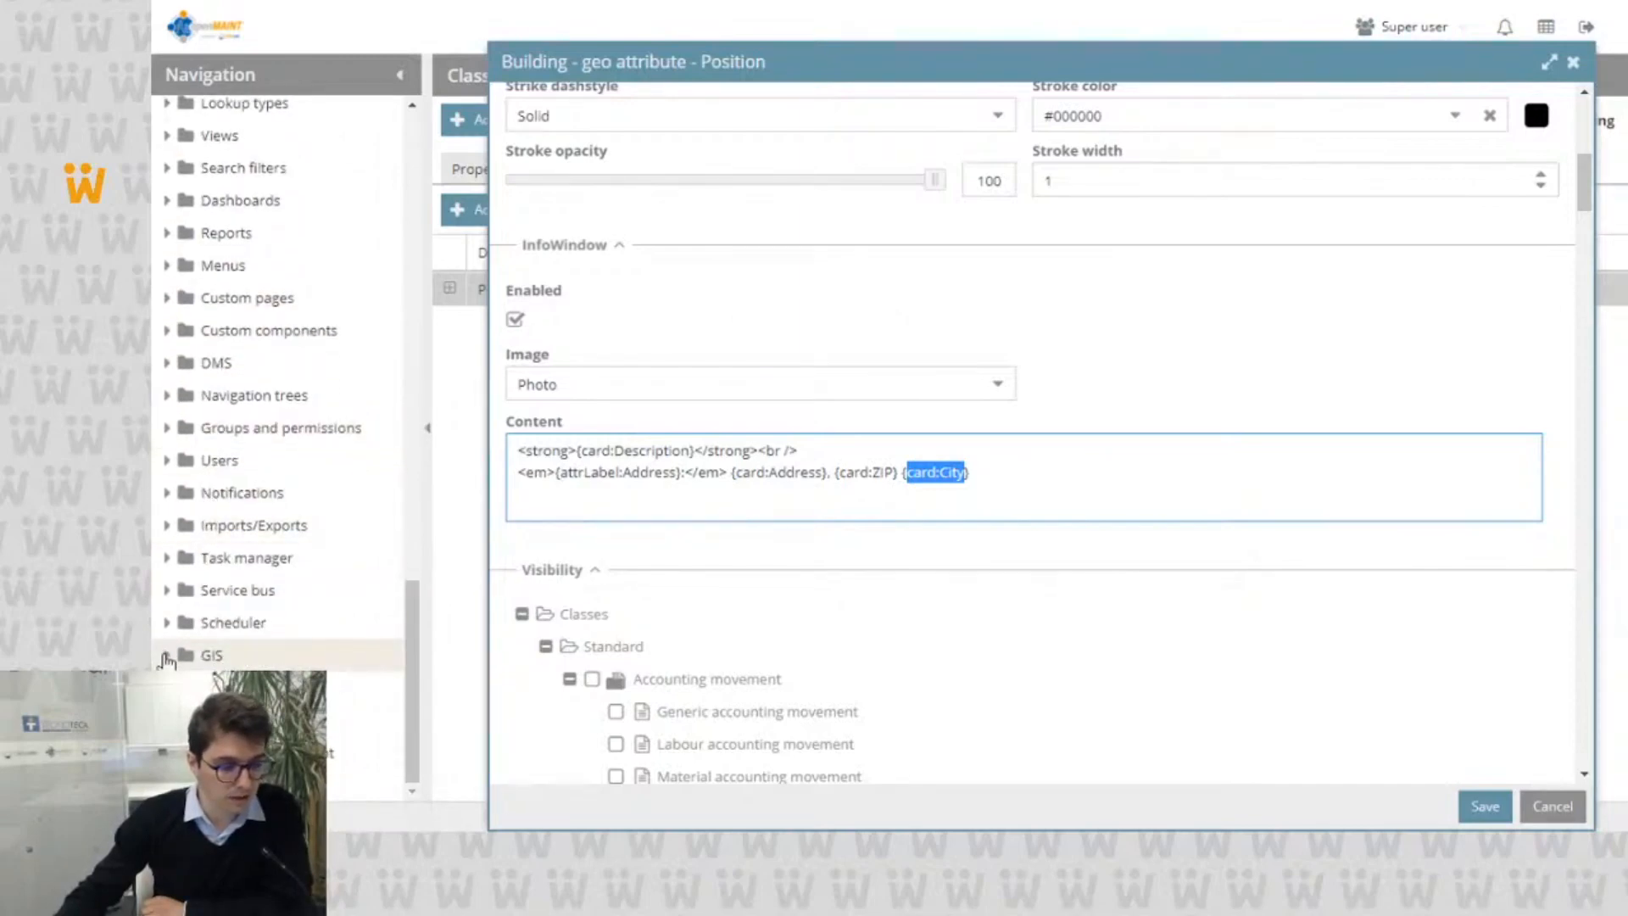
click(167, 657)
scroll(174, 628, down, 3)
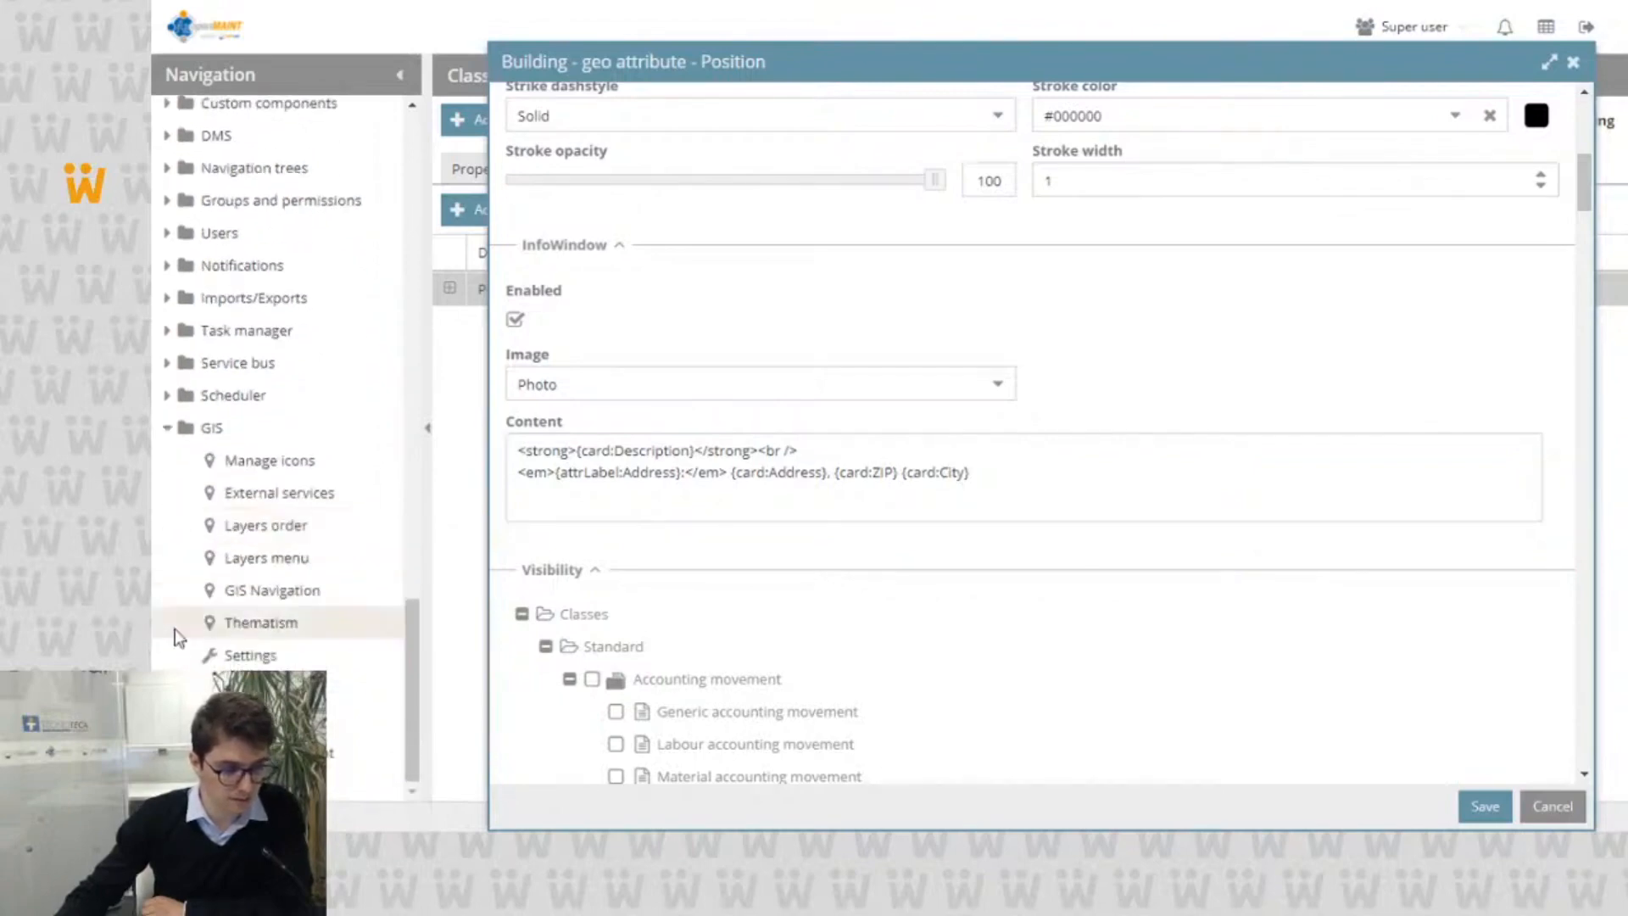
click(288, 563)
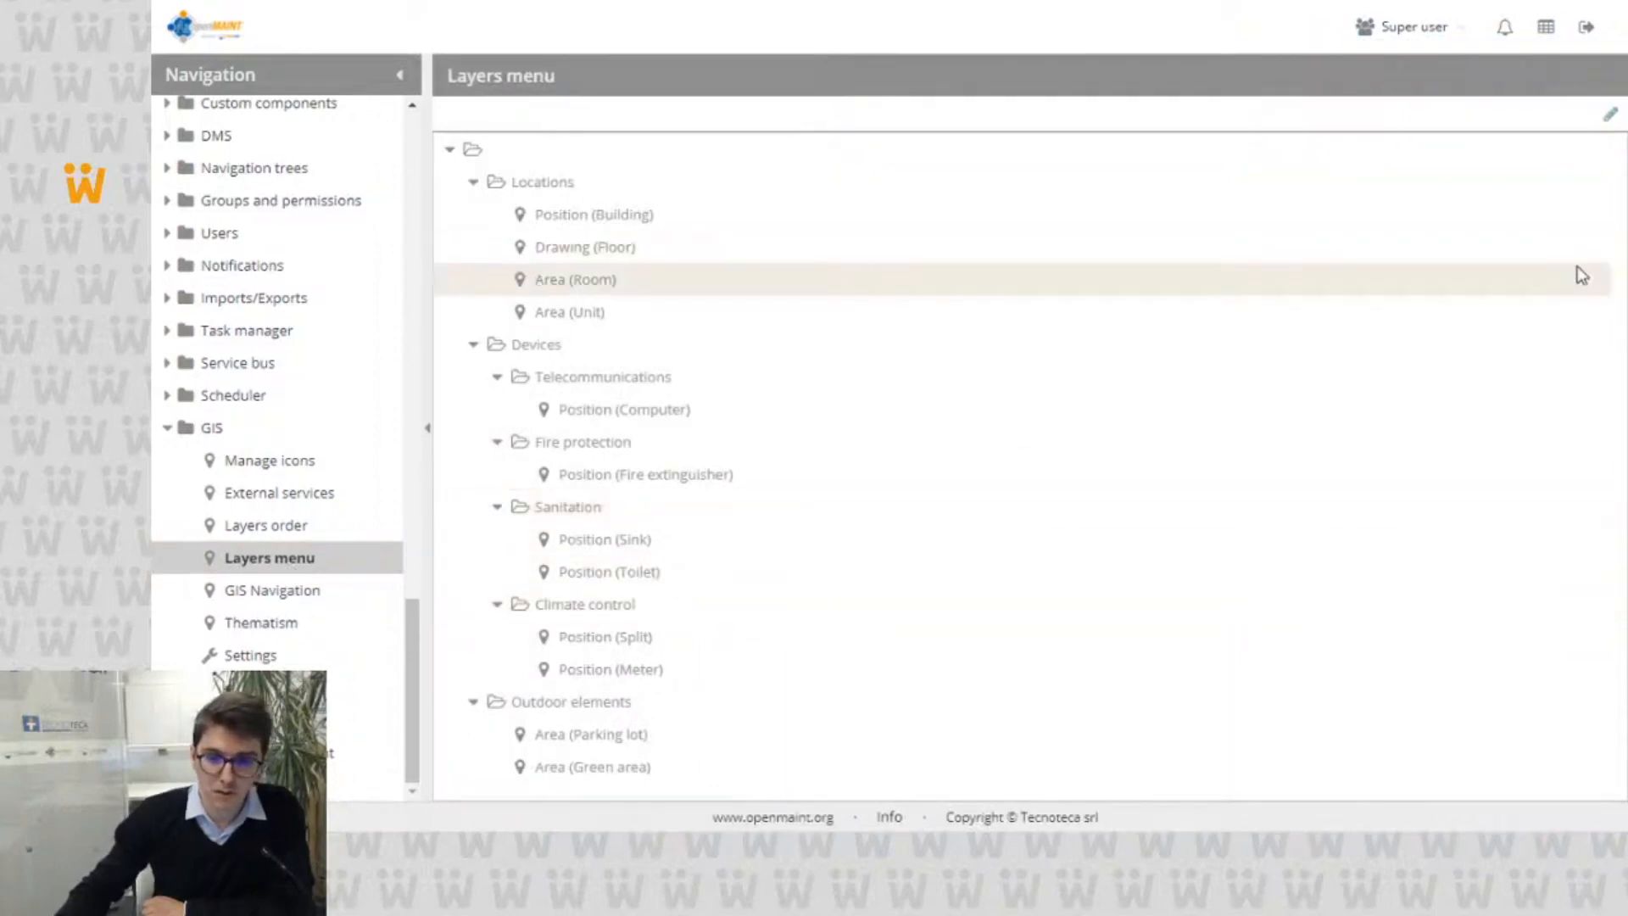
Step: Put the layers menu in edit mode and add a new folder named "Folder"
click(1609, 114)
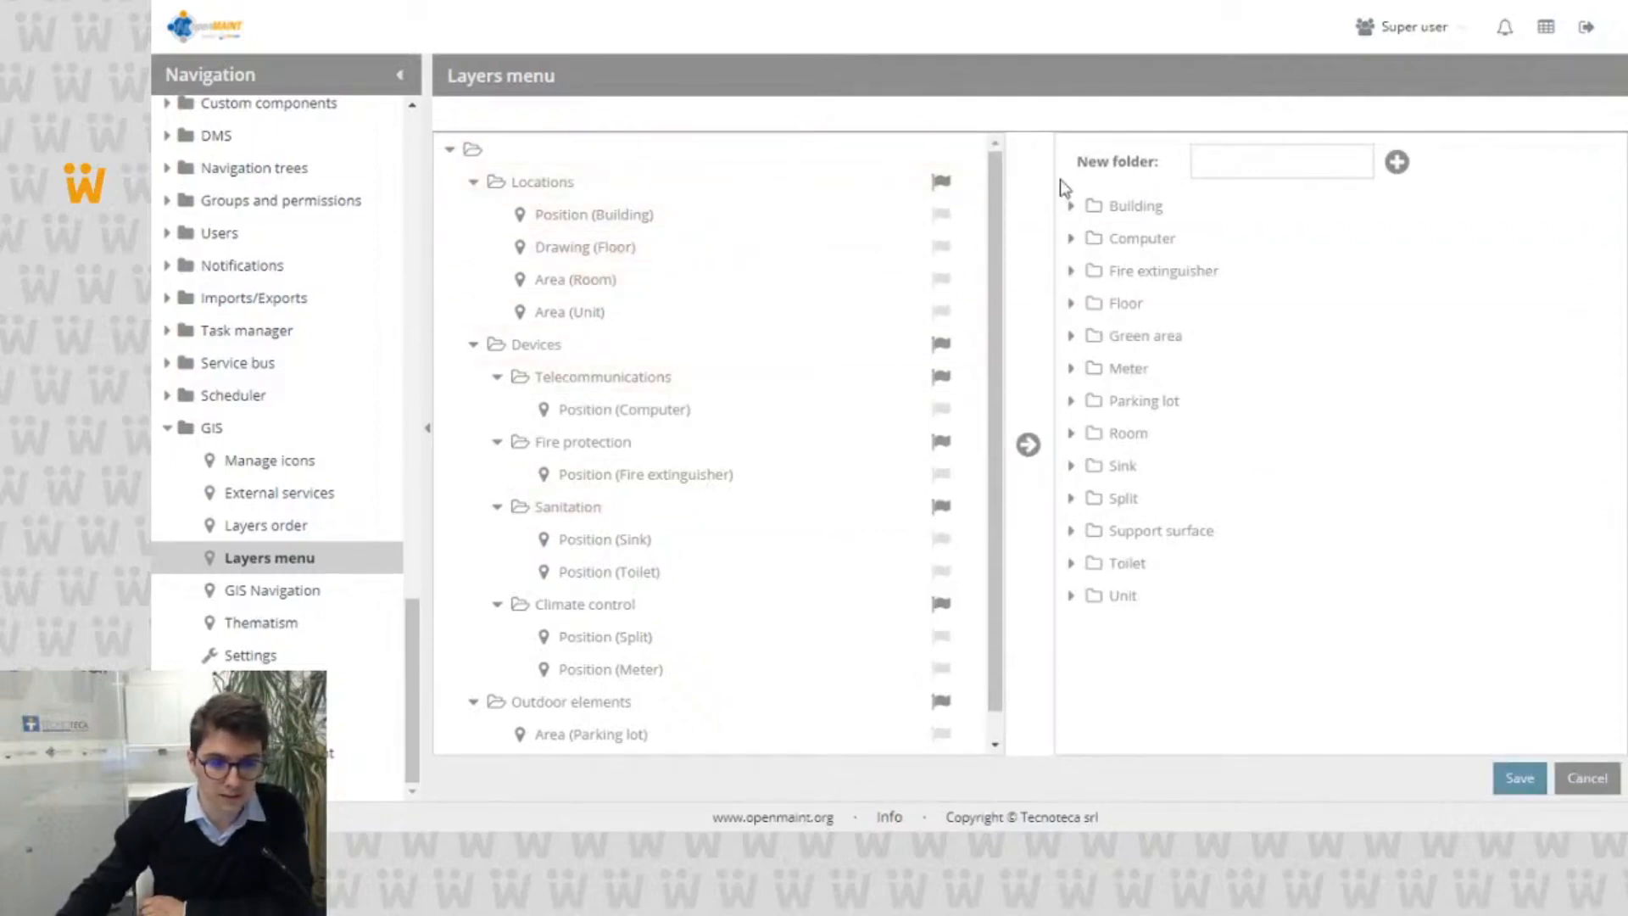
click(1293, 166)
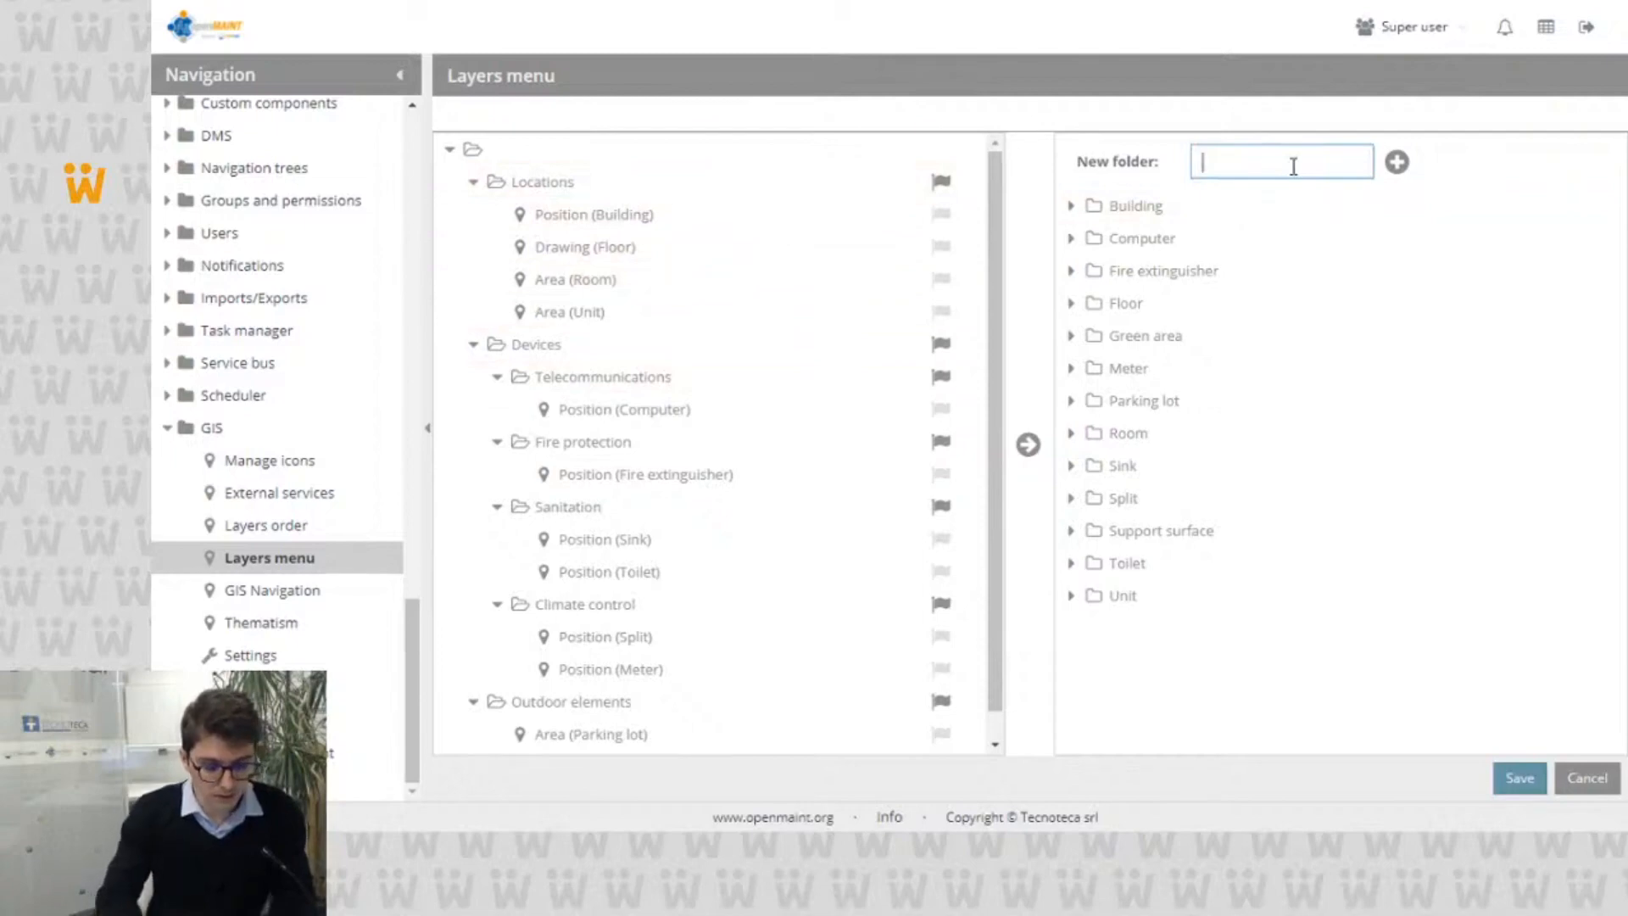
text(Folder)
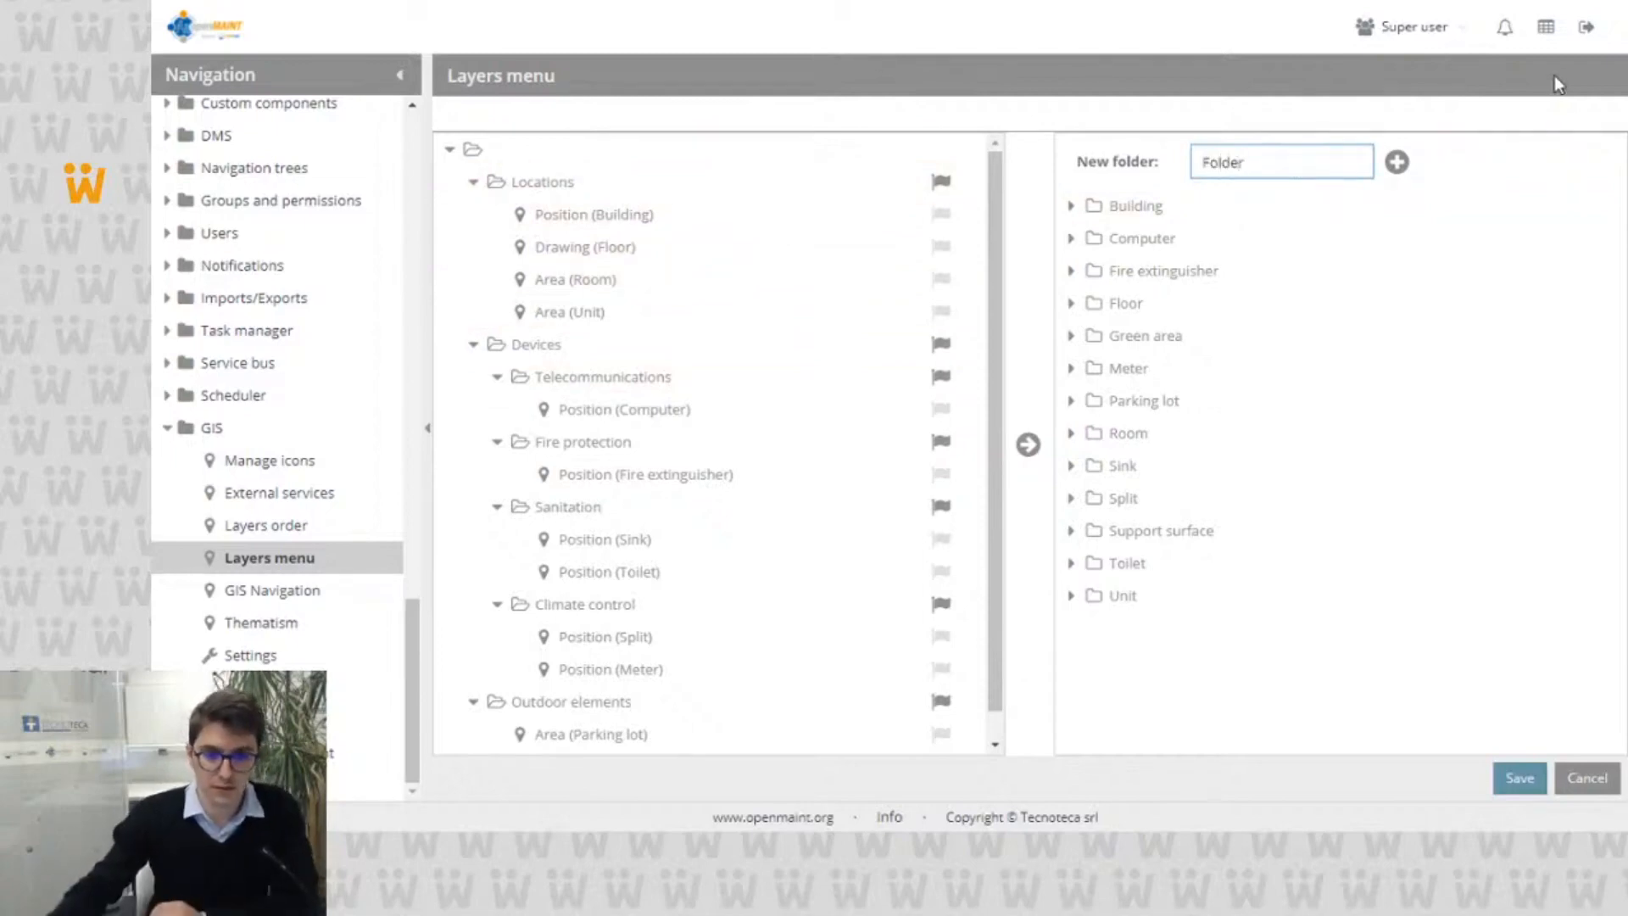
click(1407, 161)
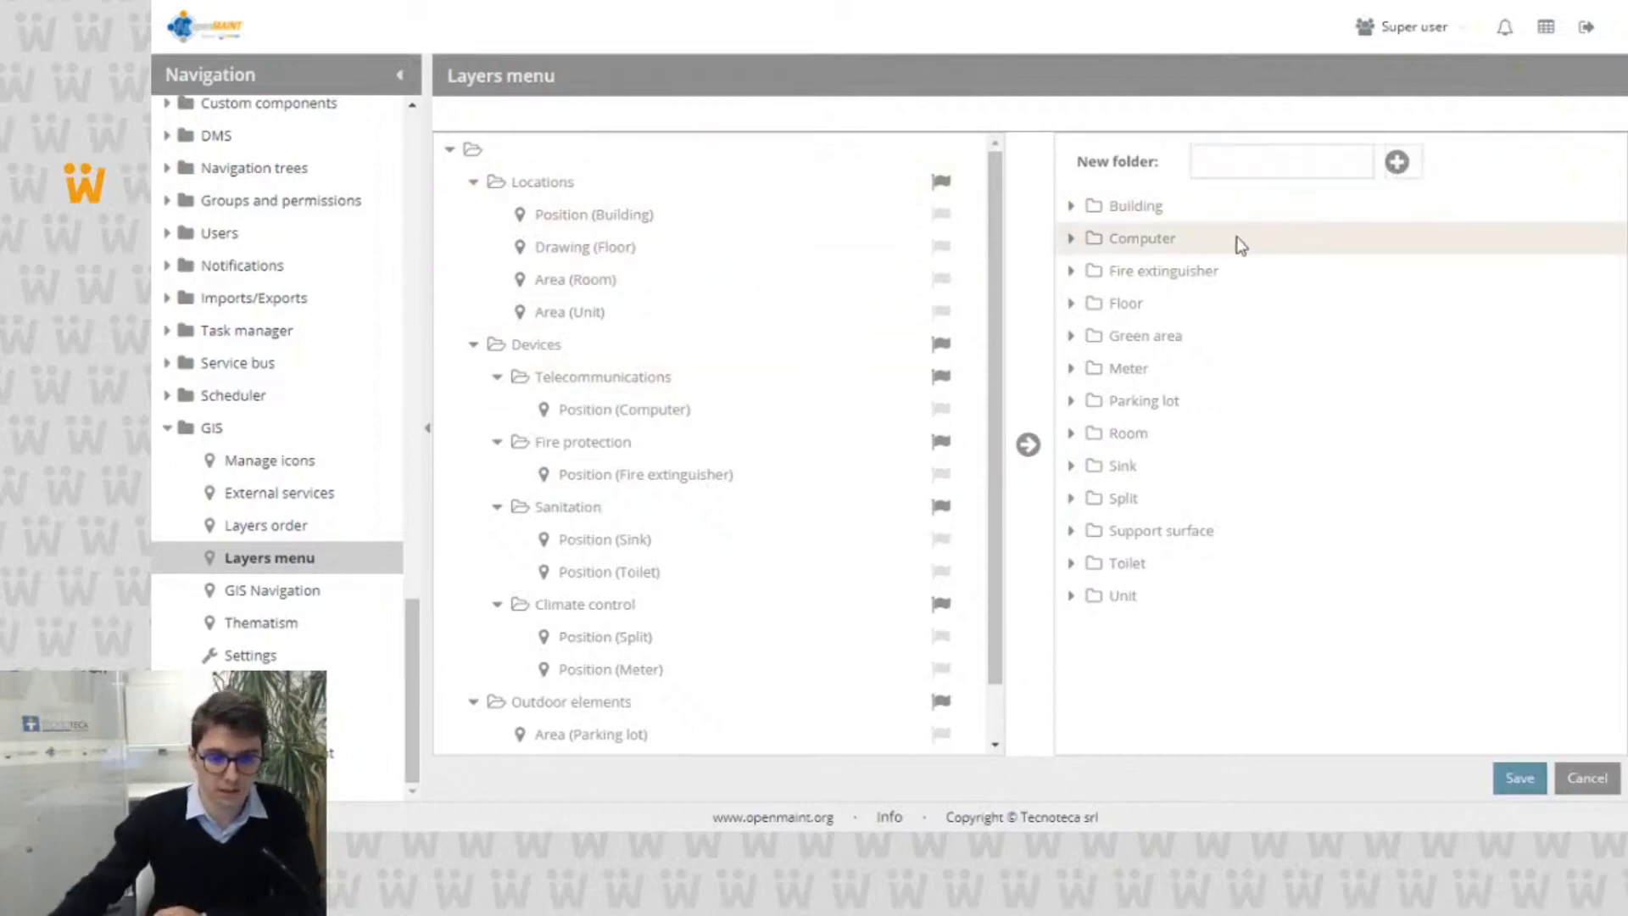
Step: Place the Area (Support surface) layer in the new folder of the layers menu and discard the menu changes
scroll(479, 504, down, 2)
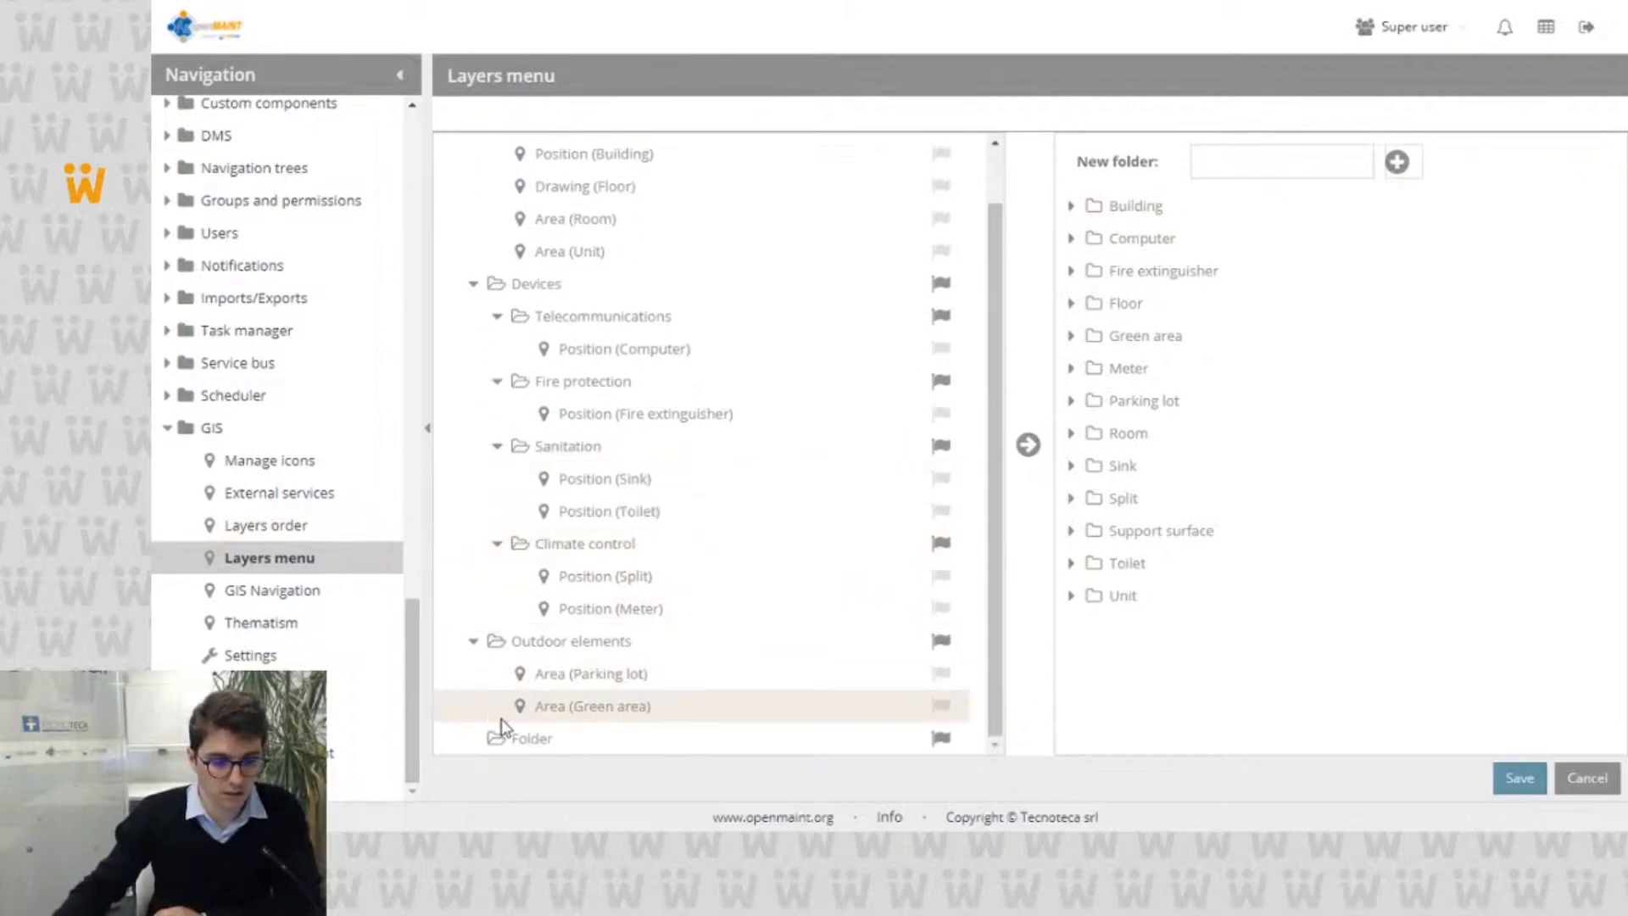
click(1071, 531)
drag(1136, 564, 547, 737)
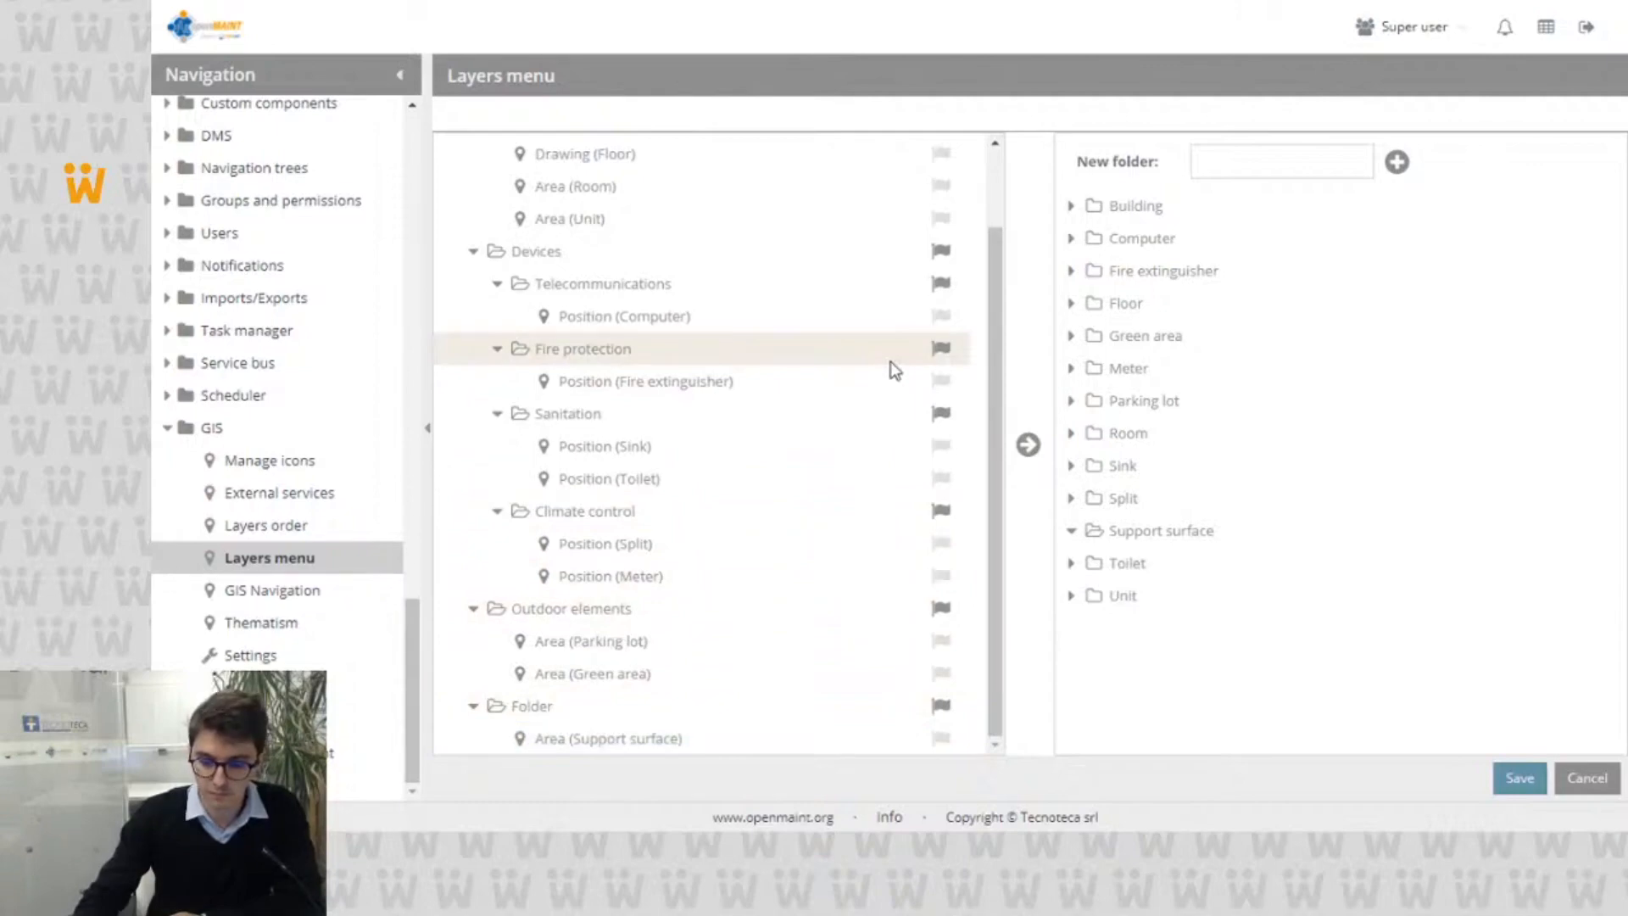
click(1584, 775)
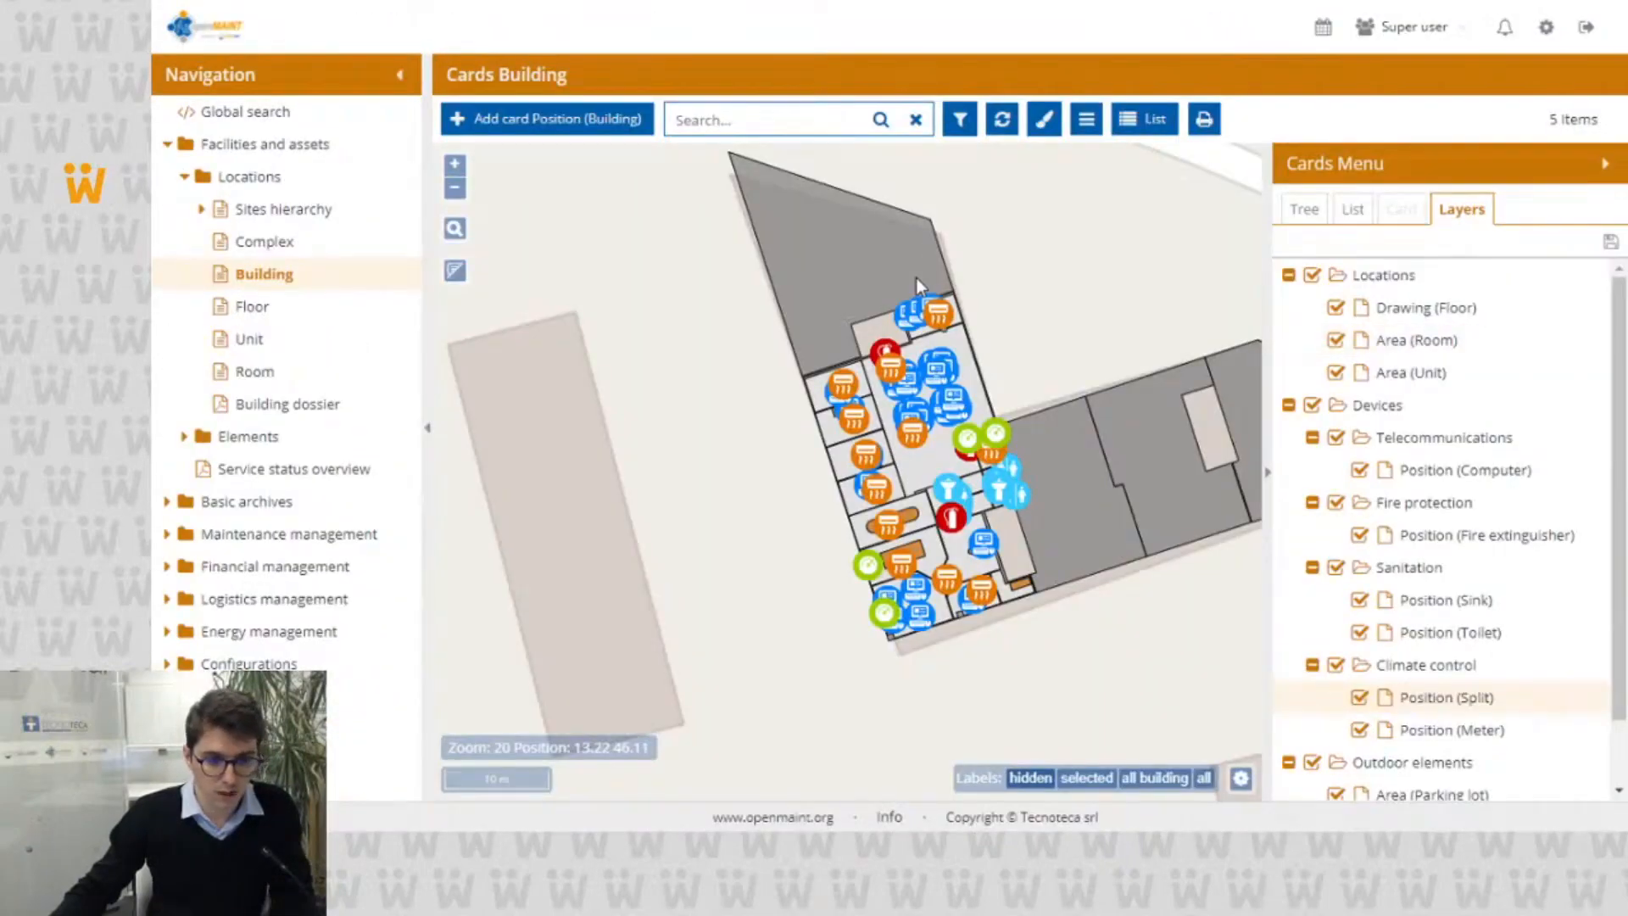
Step: From the Building map, open the 3D viewer for the building marker north of Udine in Friuli-Venezia Giulia
scroll(914, 278, down, 4)
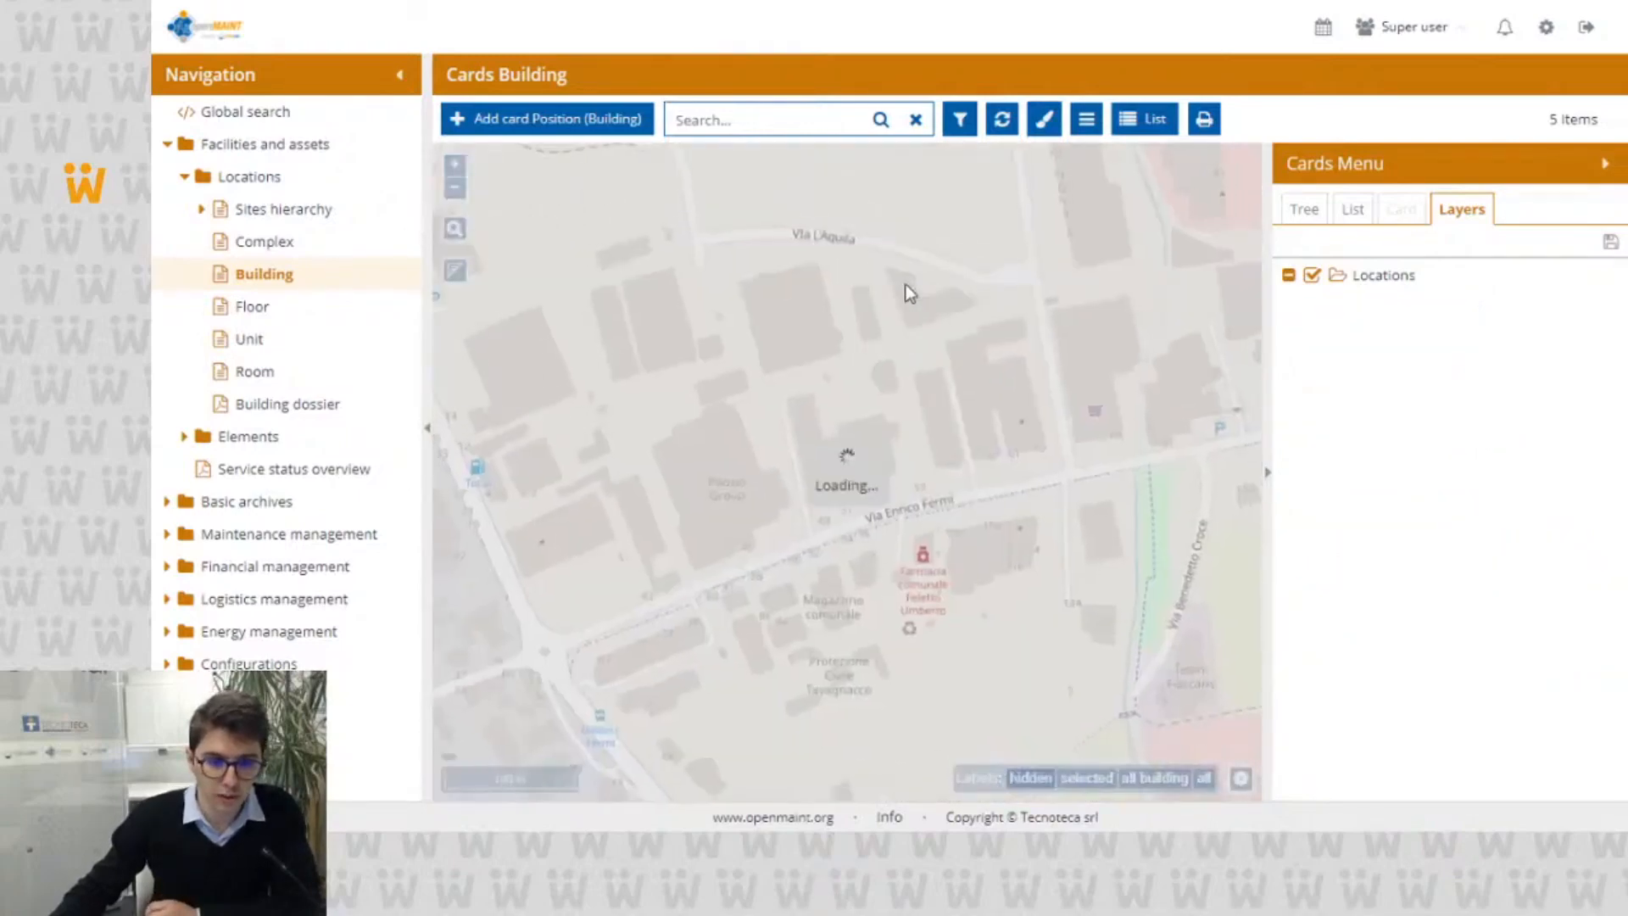
scroll(903, 283, down, 2)
drag(836, 268, 907, 555)
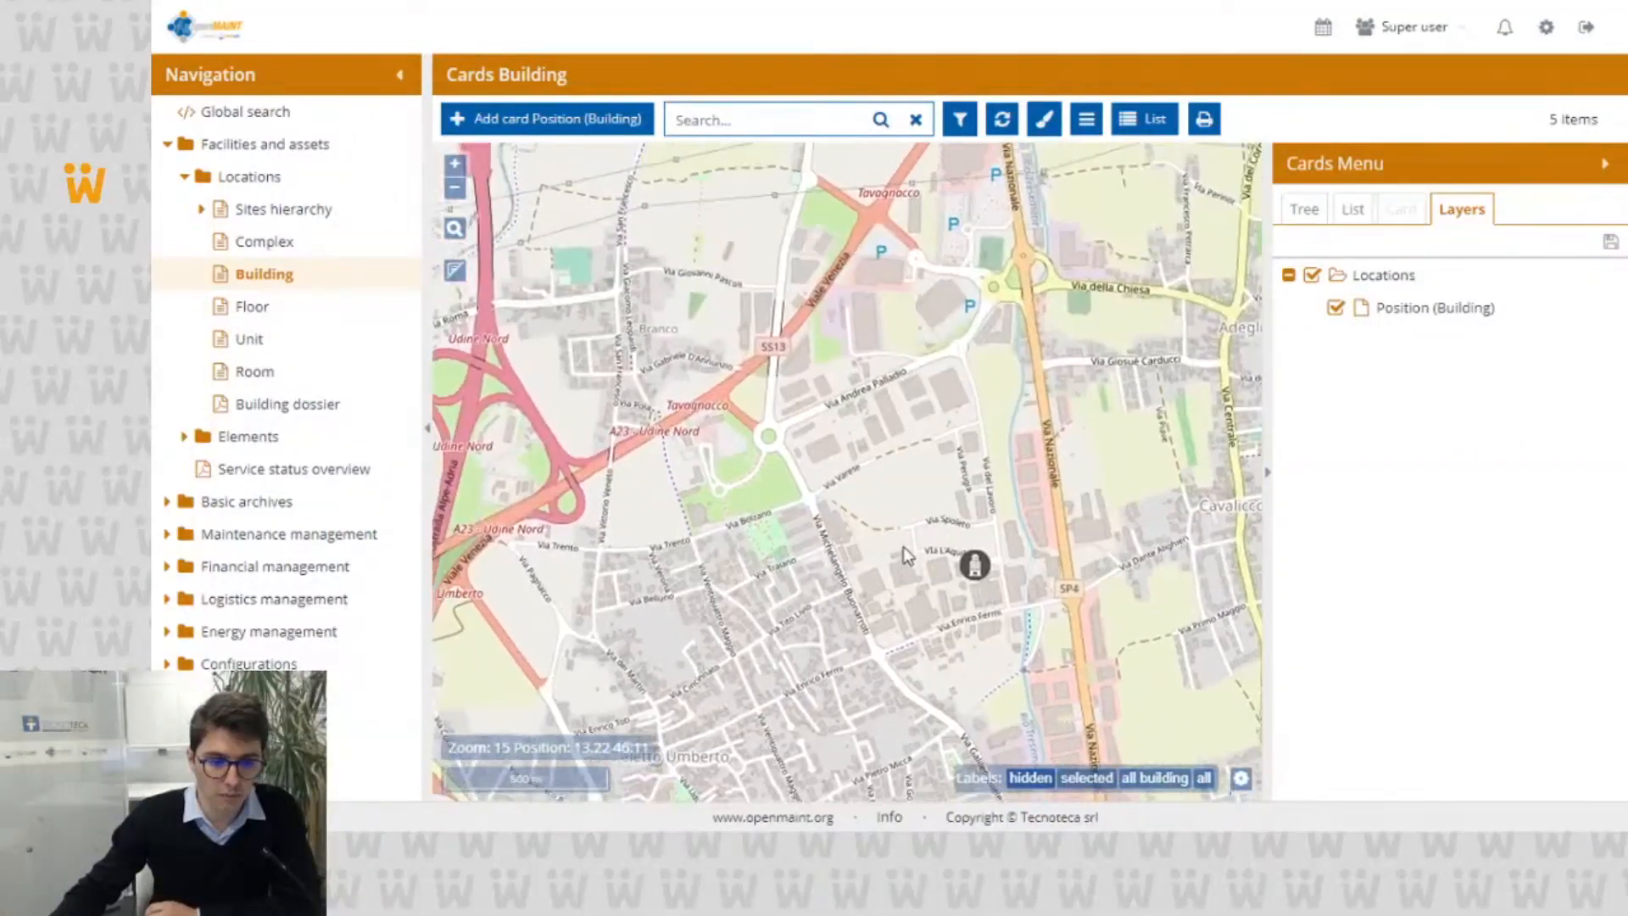
scroll(898, 434, down, 4)
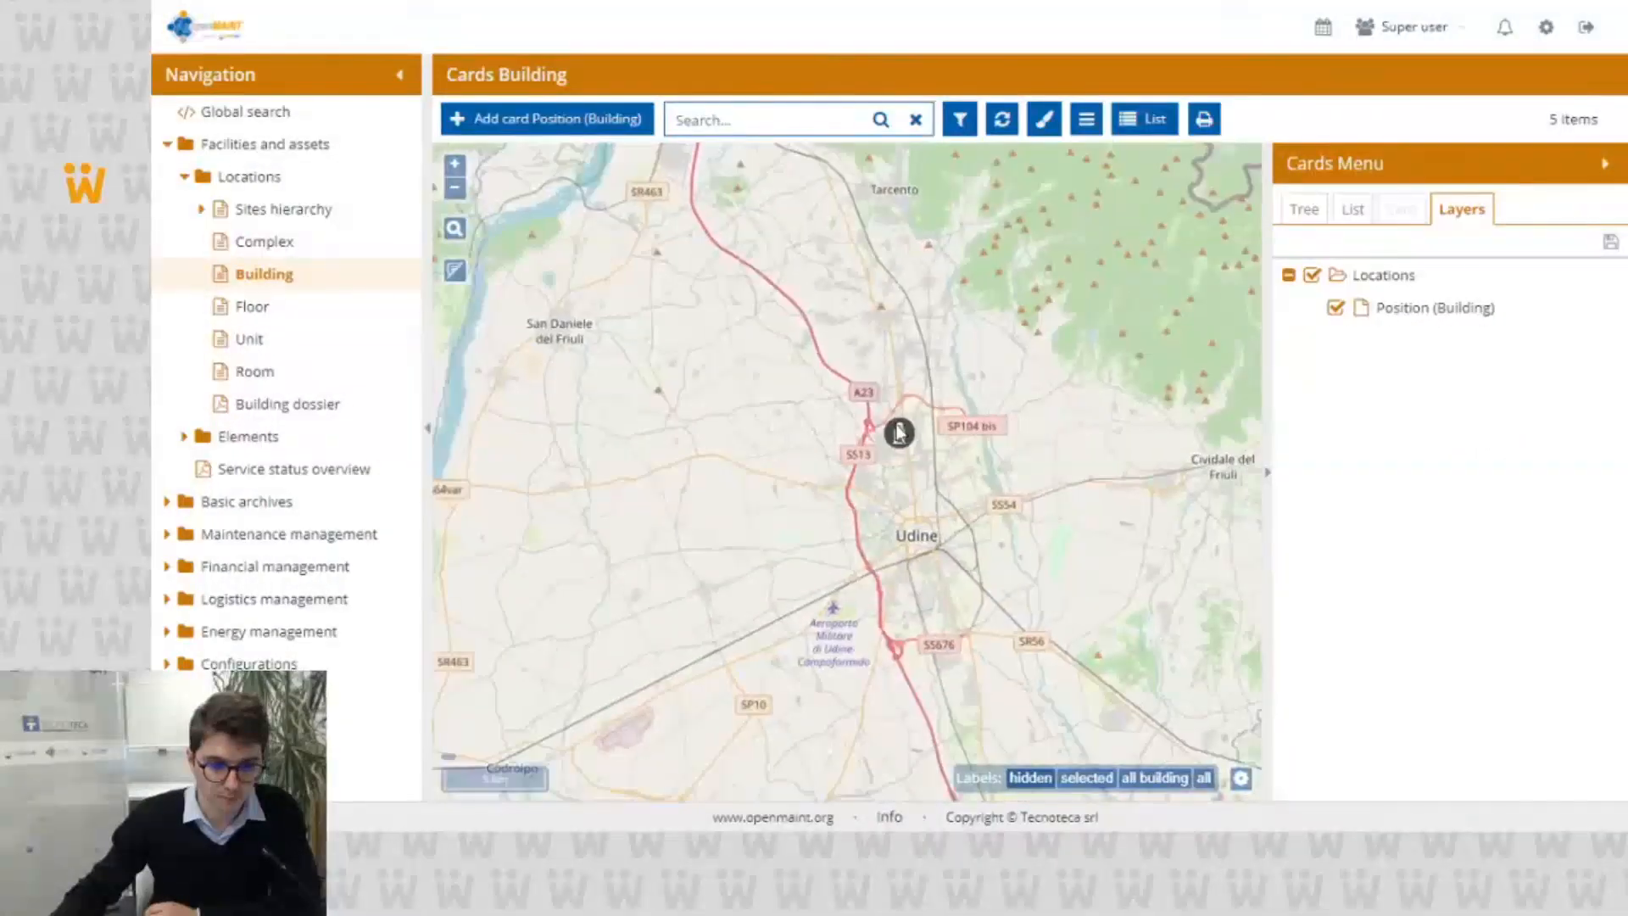
scroll(899, 432, down, 3)
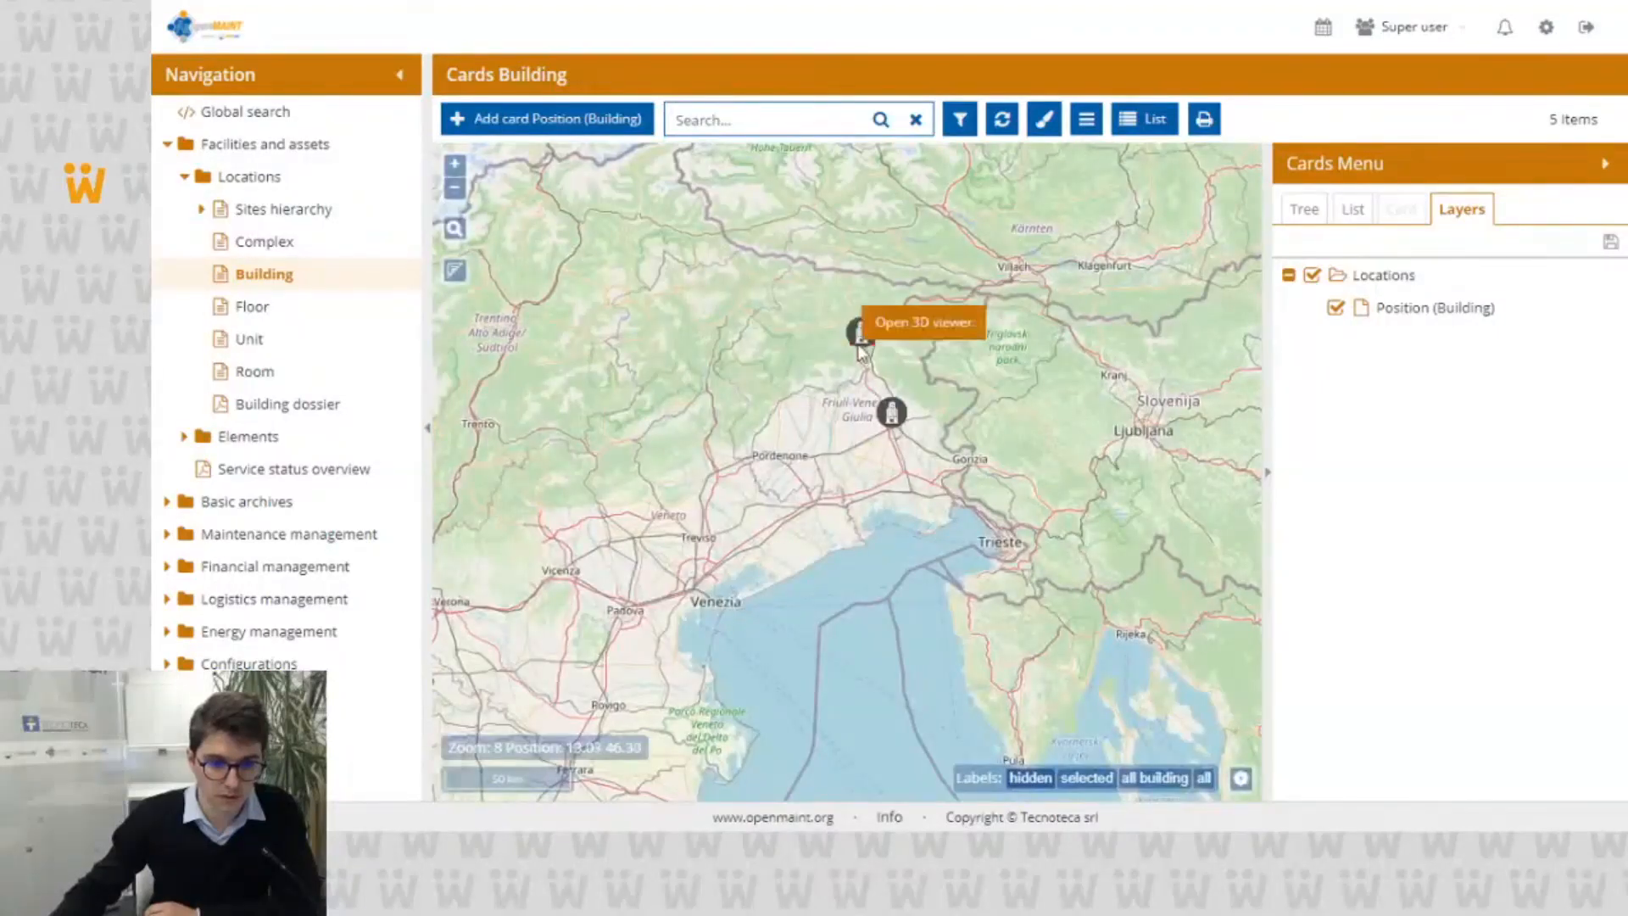
click(901, 329)
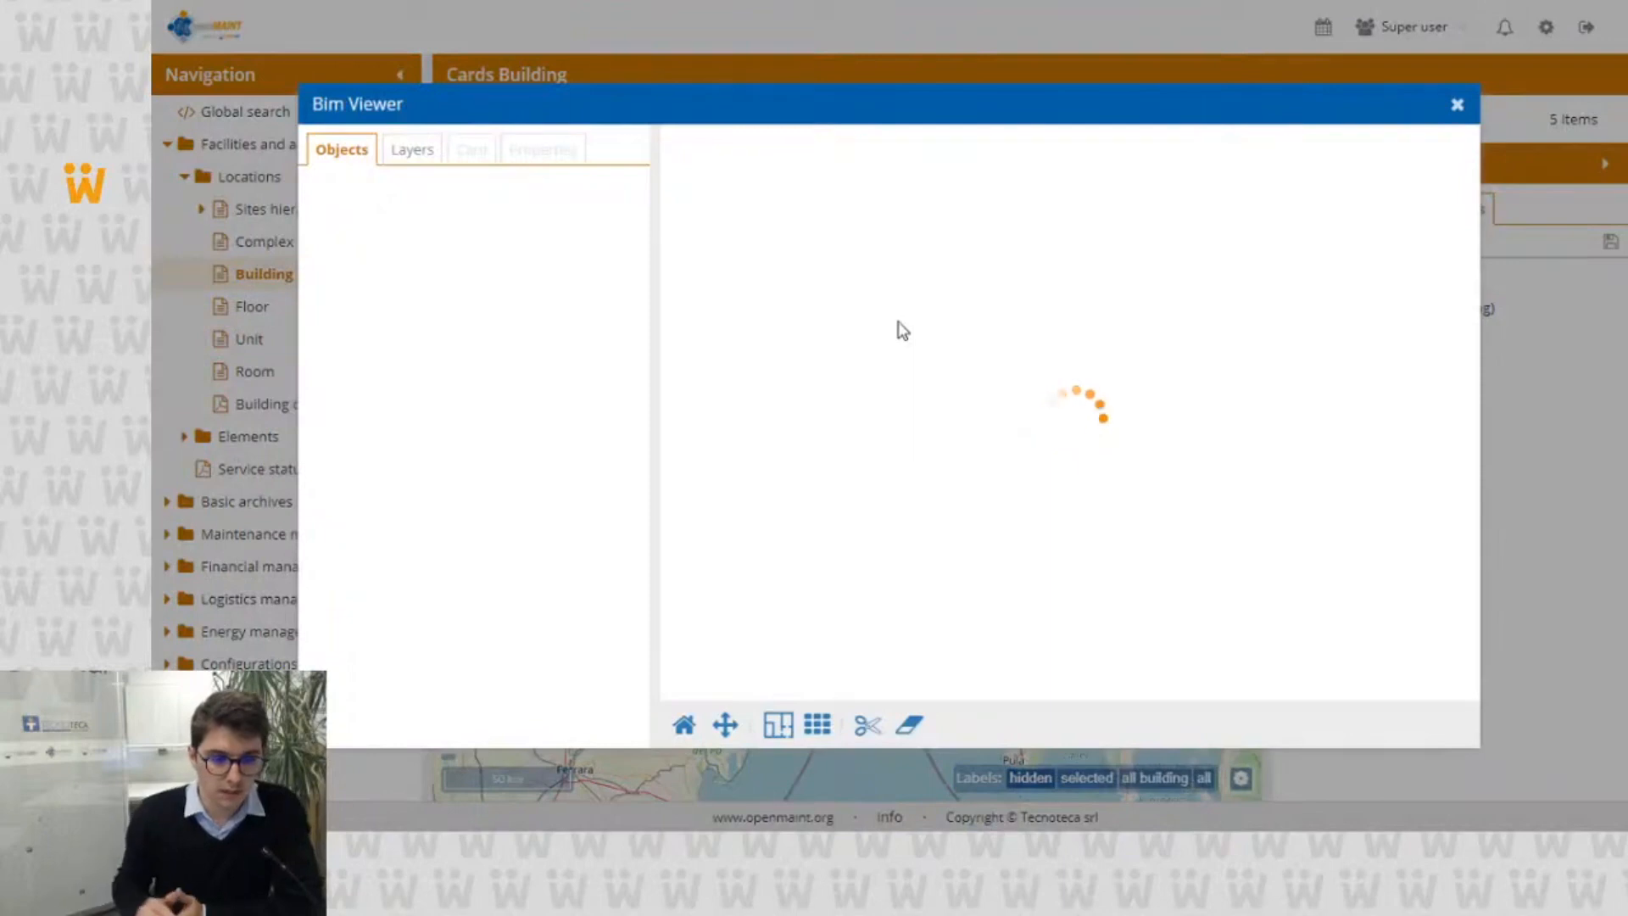
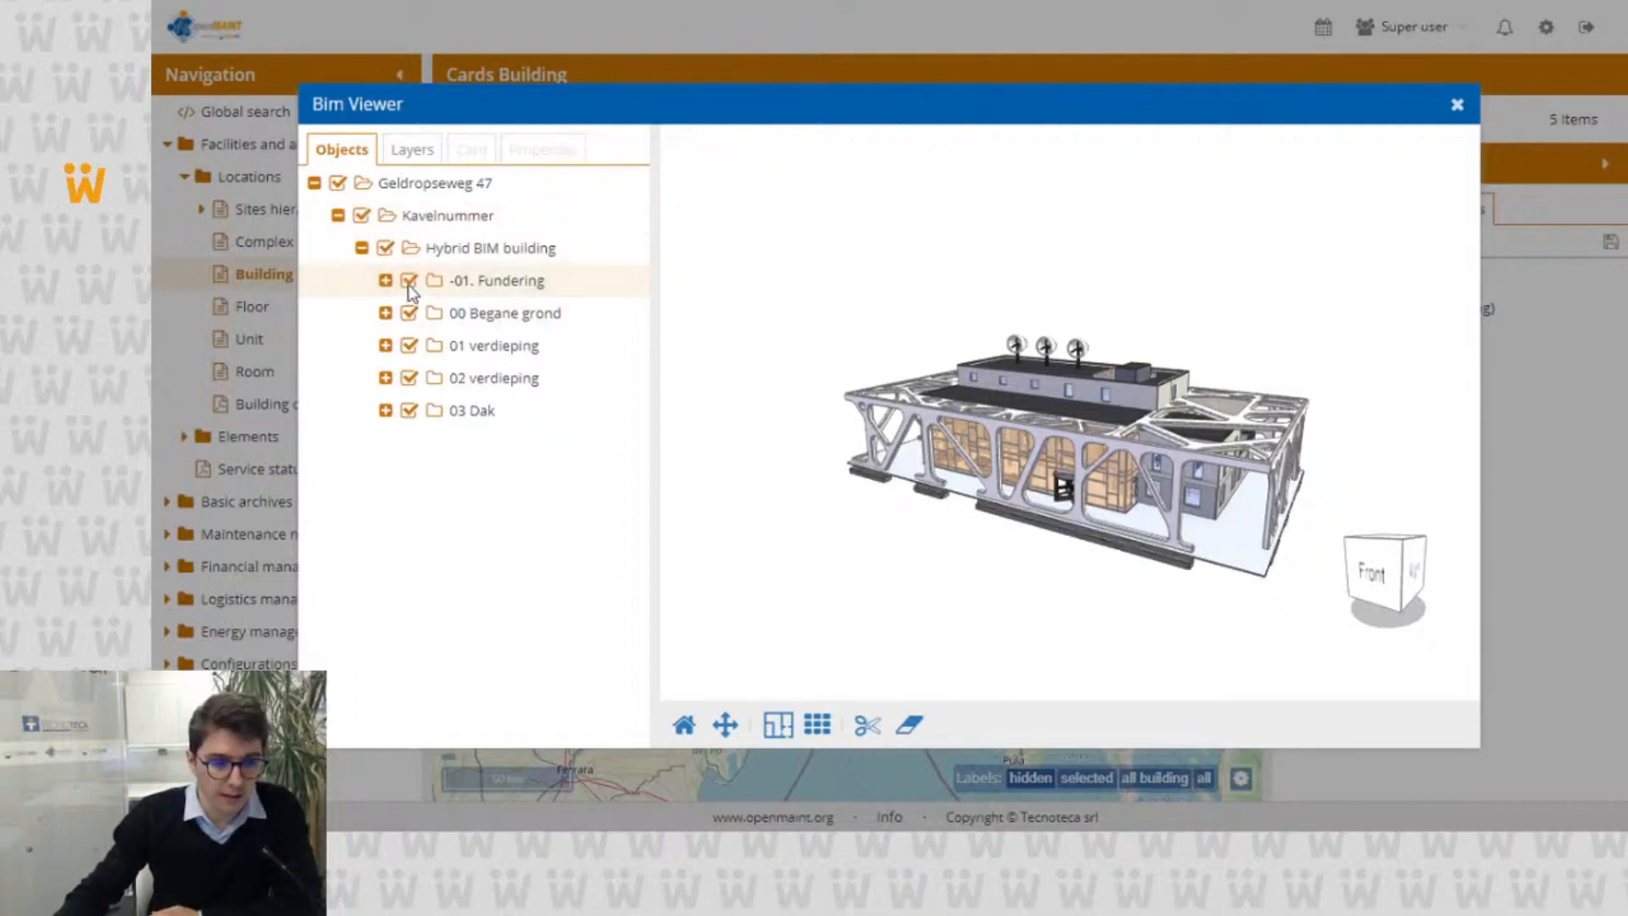
Step: Expand the -01. Fundering storey in the object tree to view its elements, and collapse it again
click(385, 281)
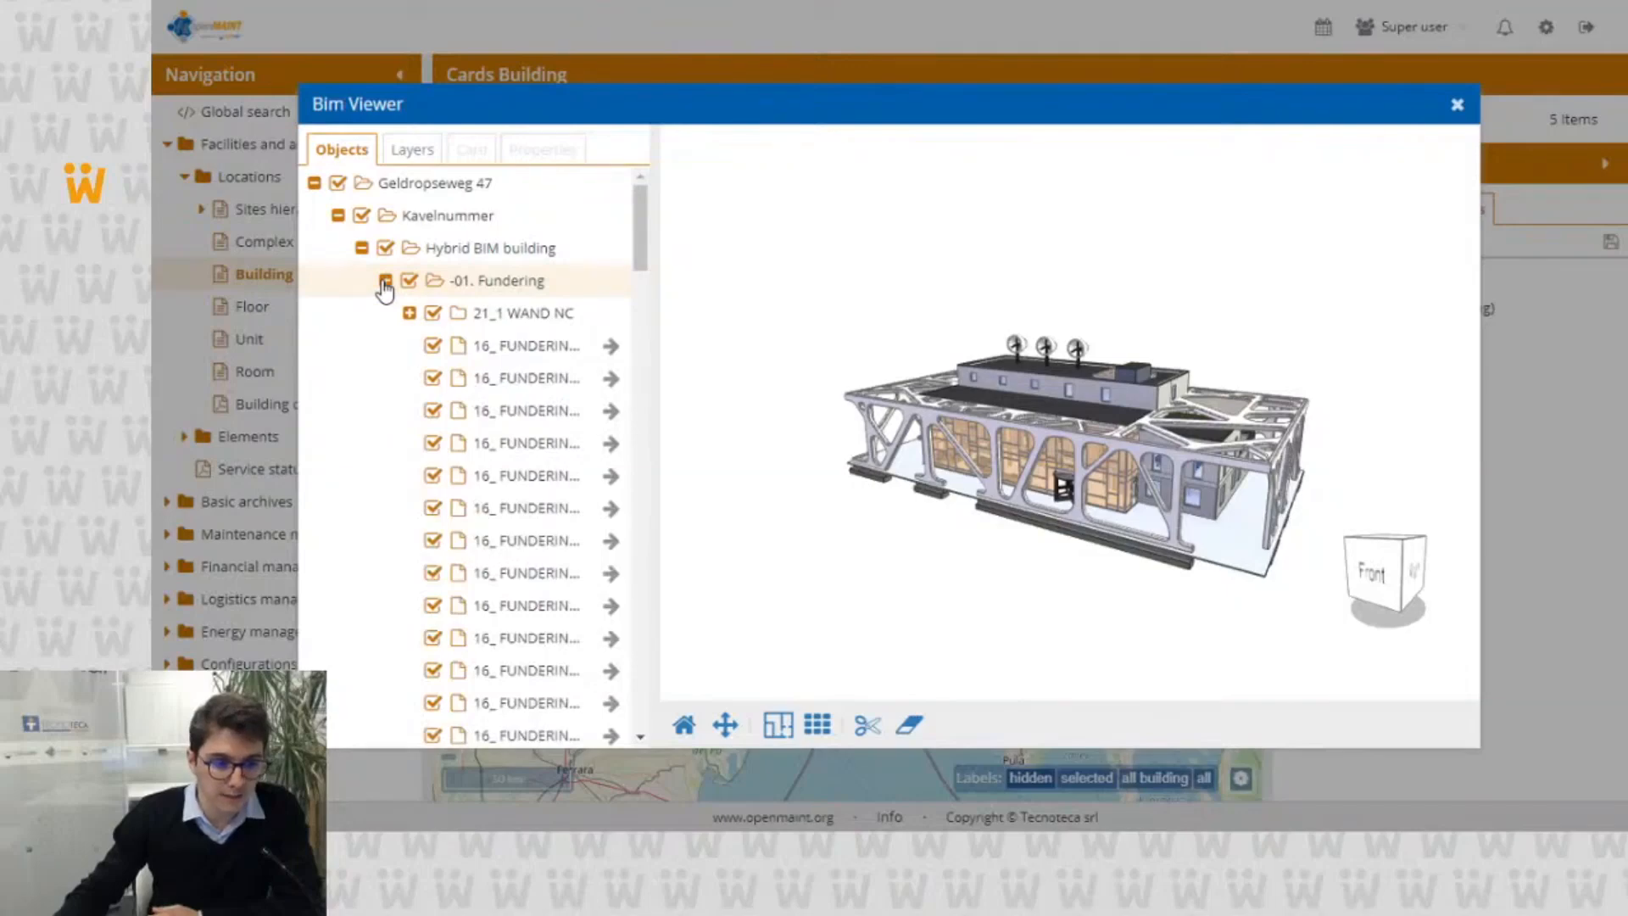
click(385, 280)
click(385, 280)
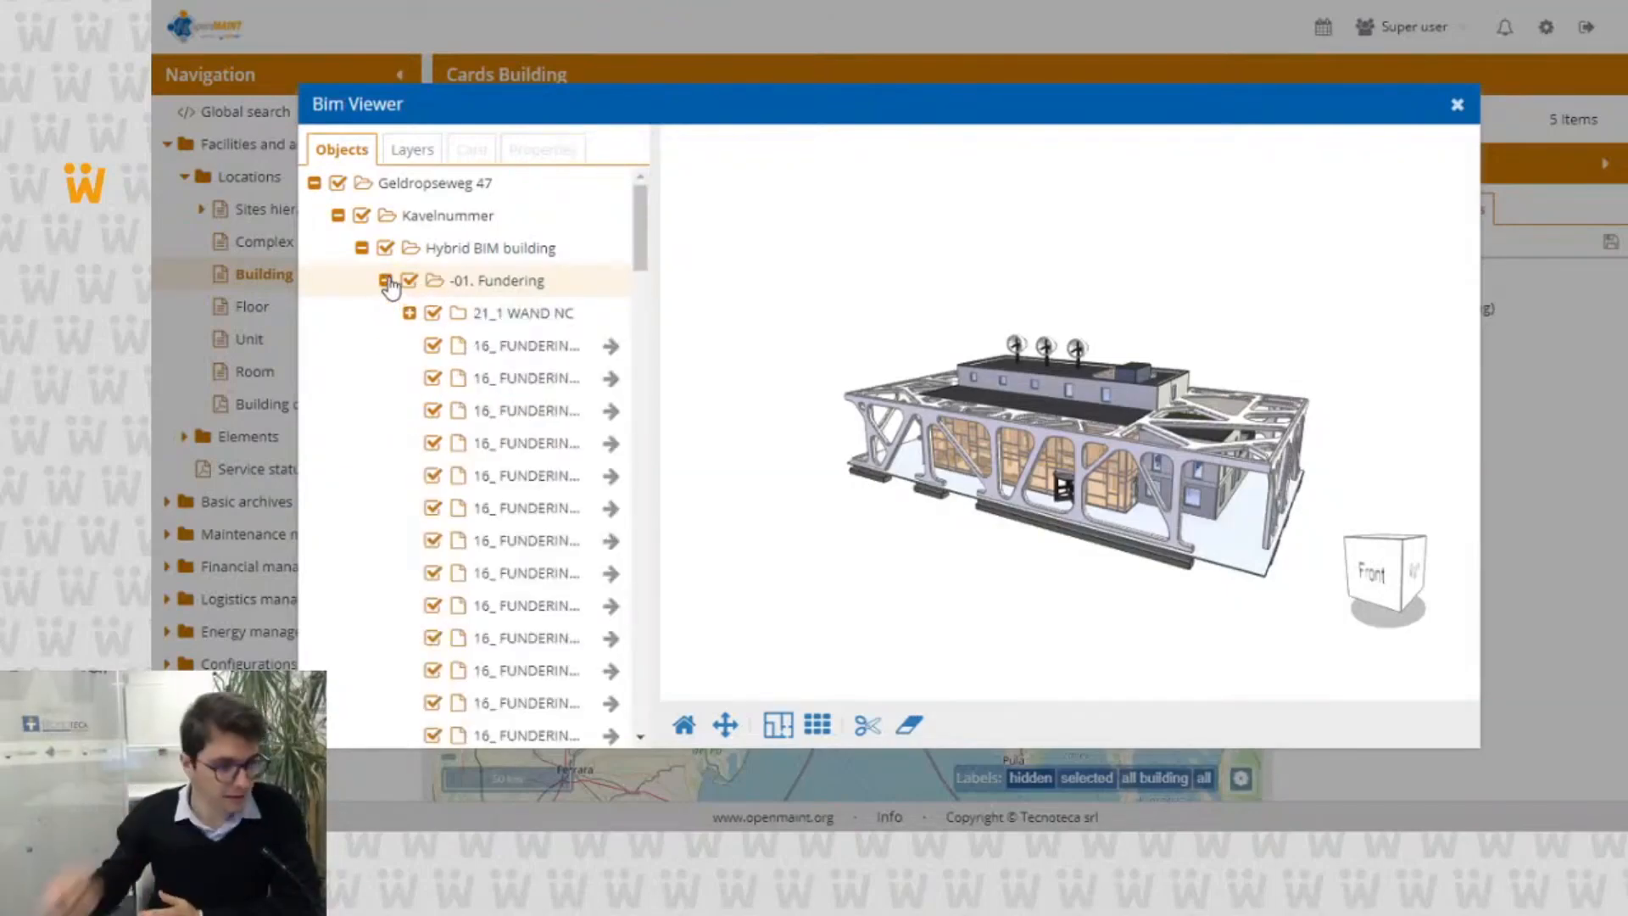
click(385, 280)
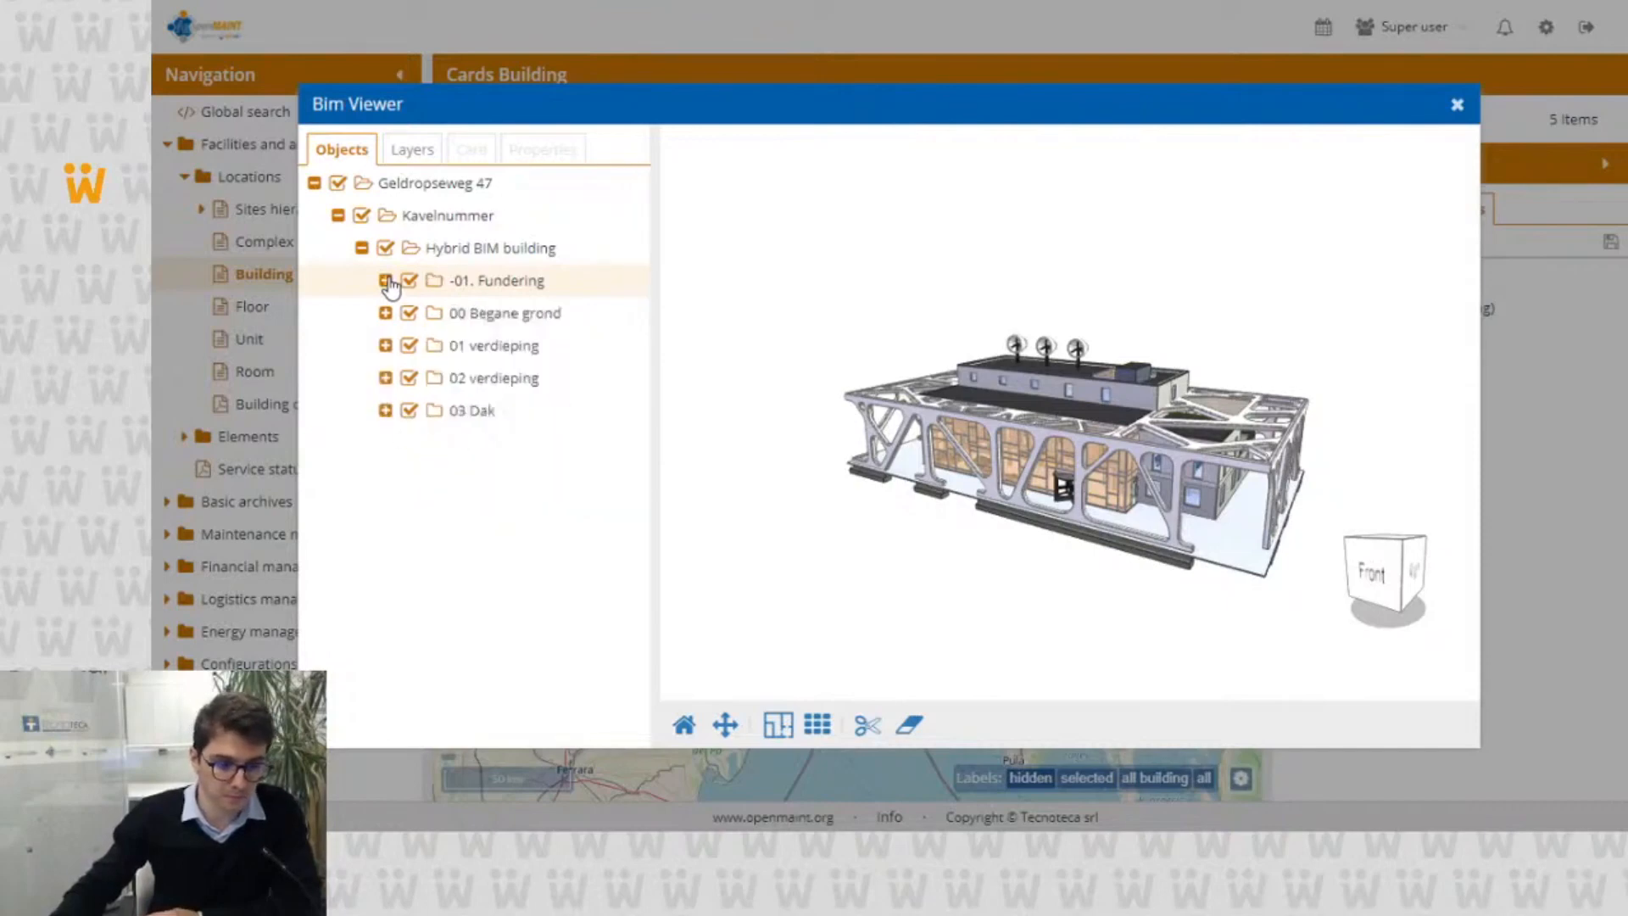
Step: In the BIM layers list, hide all IfcDoor elements of the model and show them again
click(400, 164)
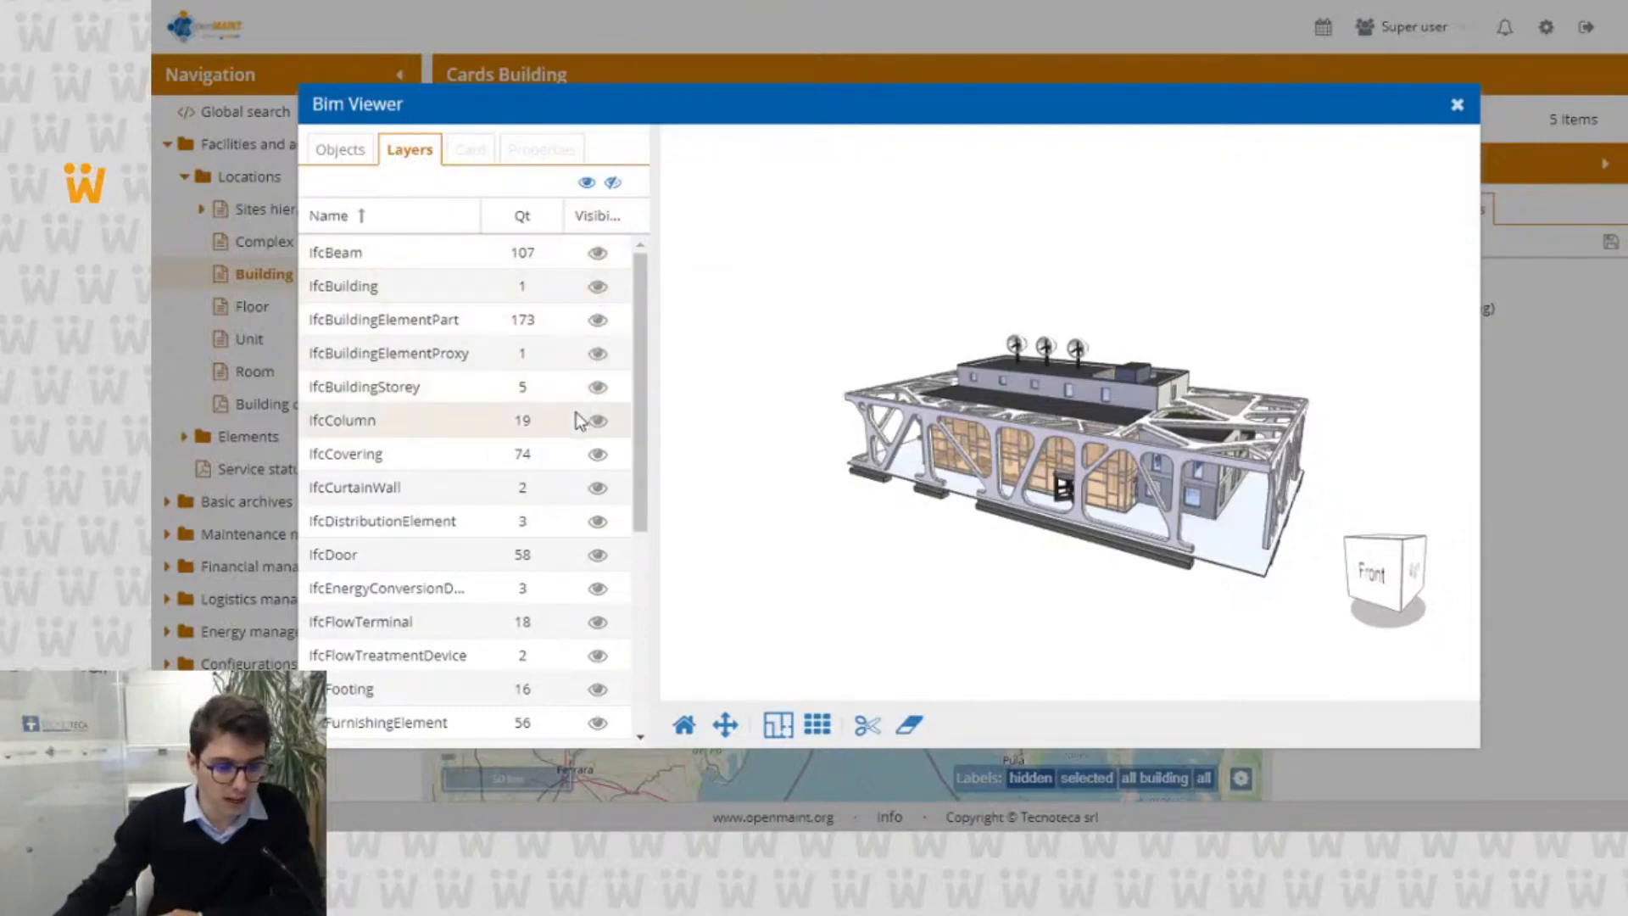
click(597, 555)
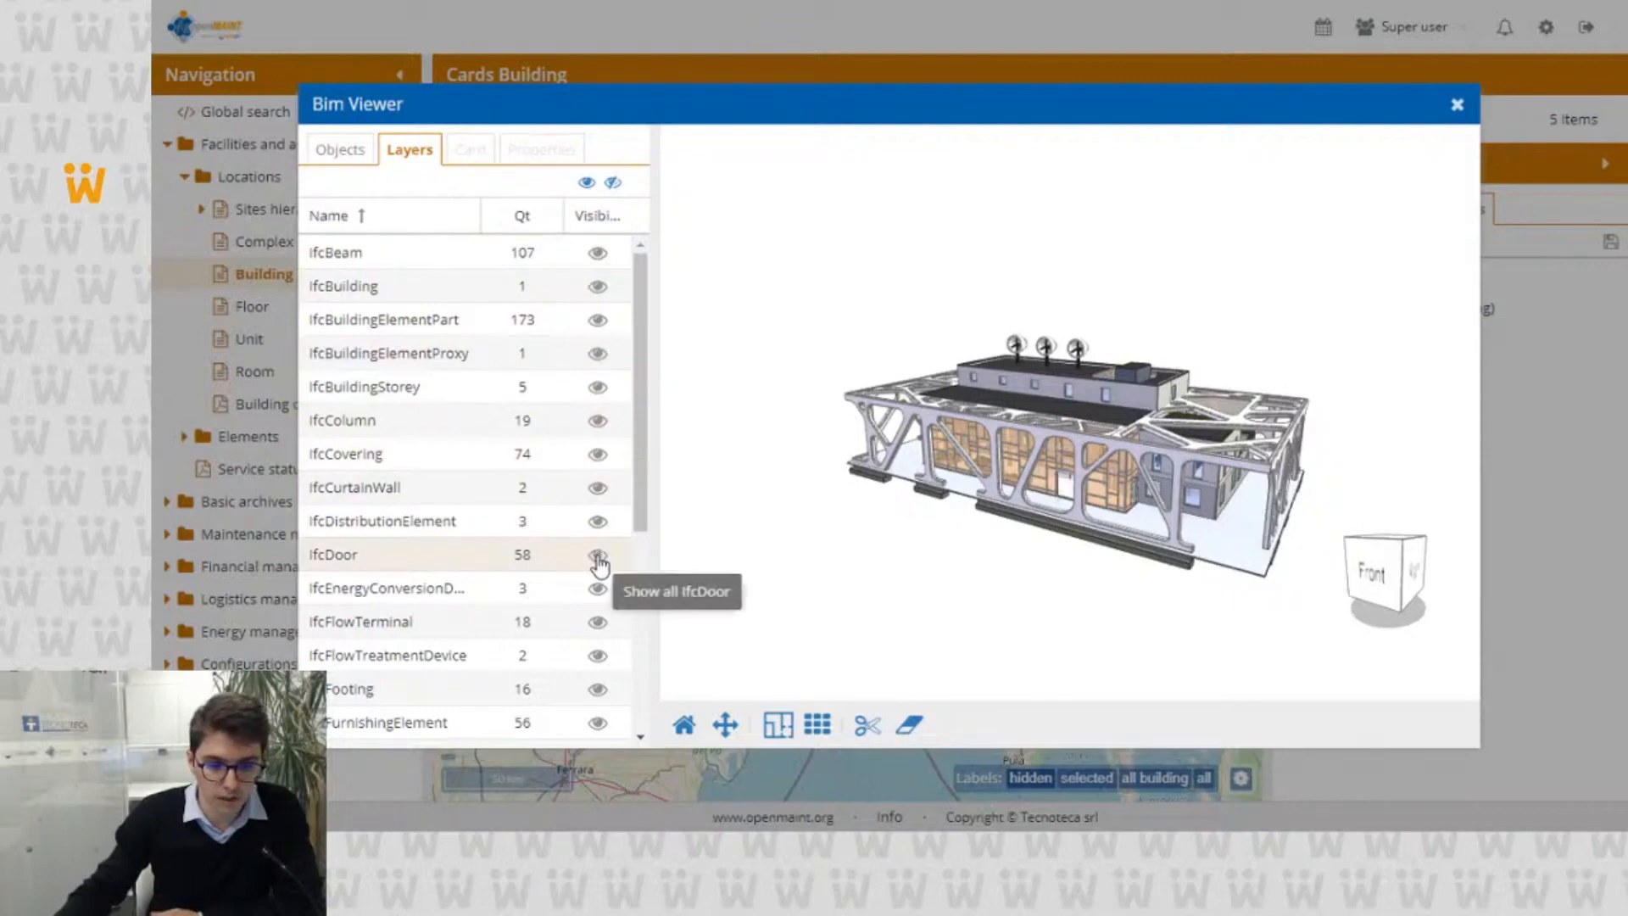
click(598, 557)
click(597, 557)
click(598, 557)
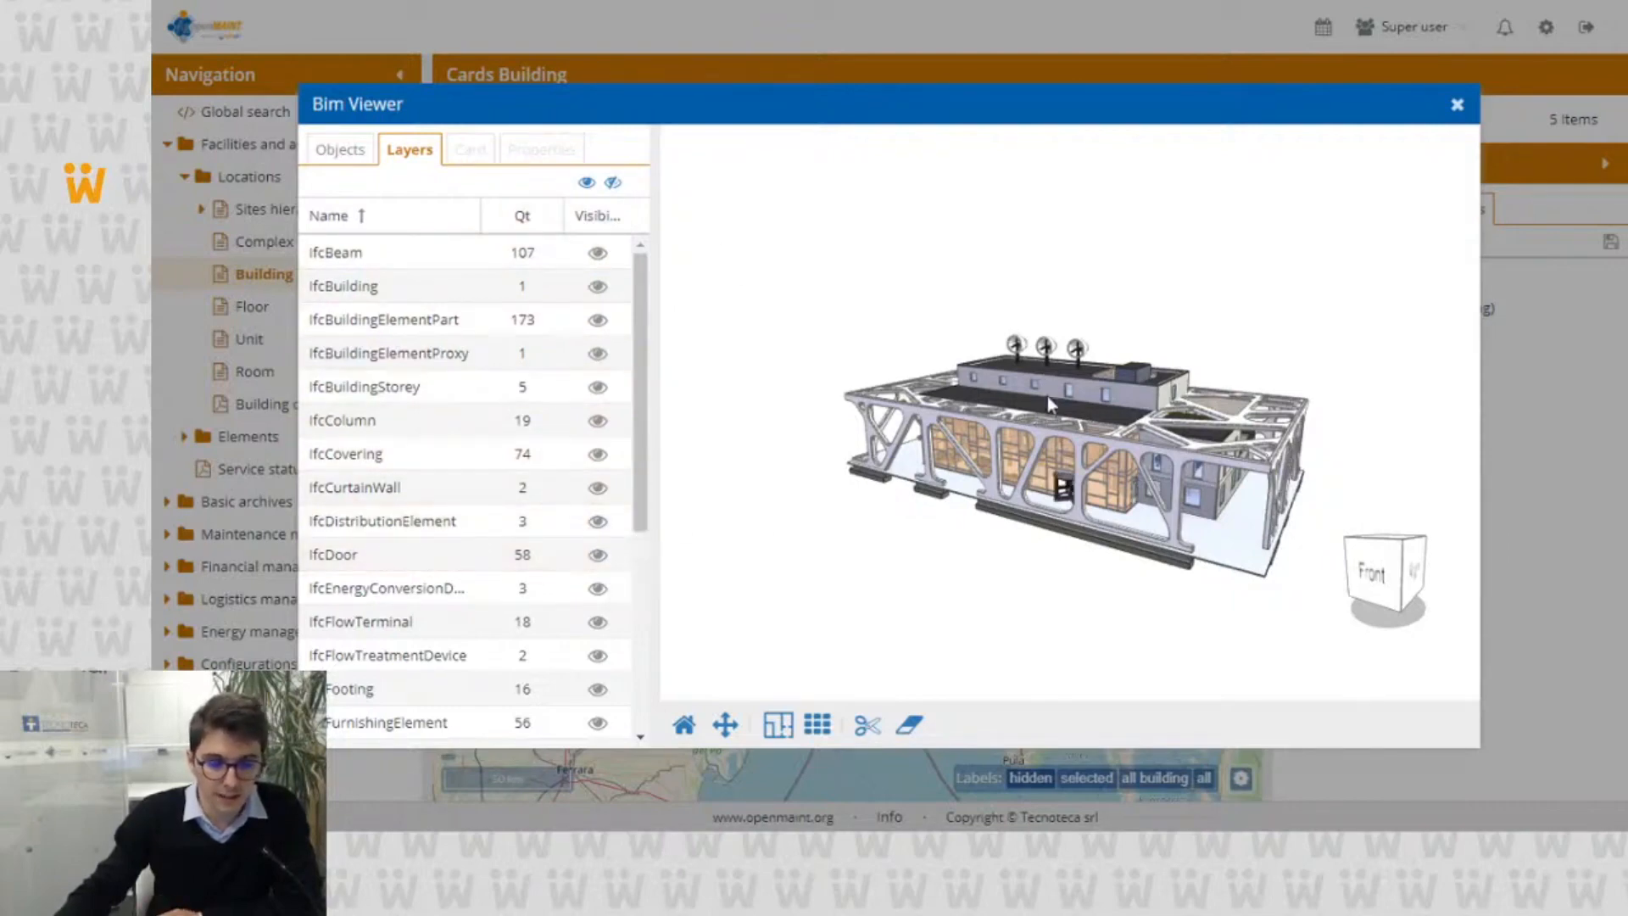
Step: Select a window on the front wall of the building's upper storey and examine its data card
click(1070, 391)
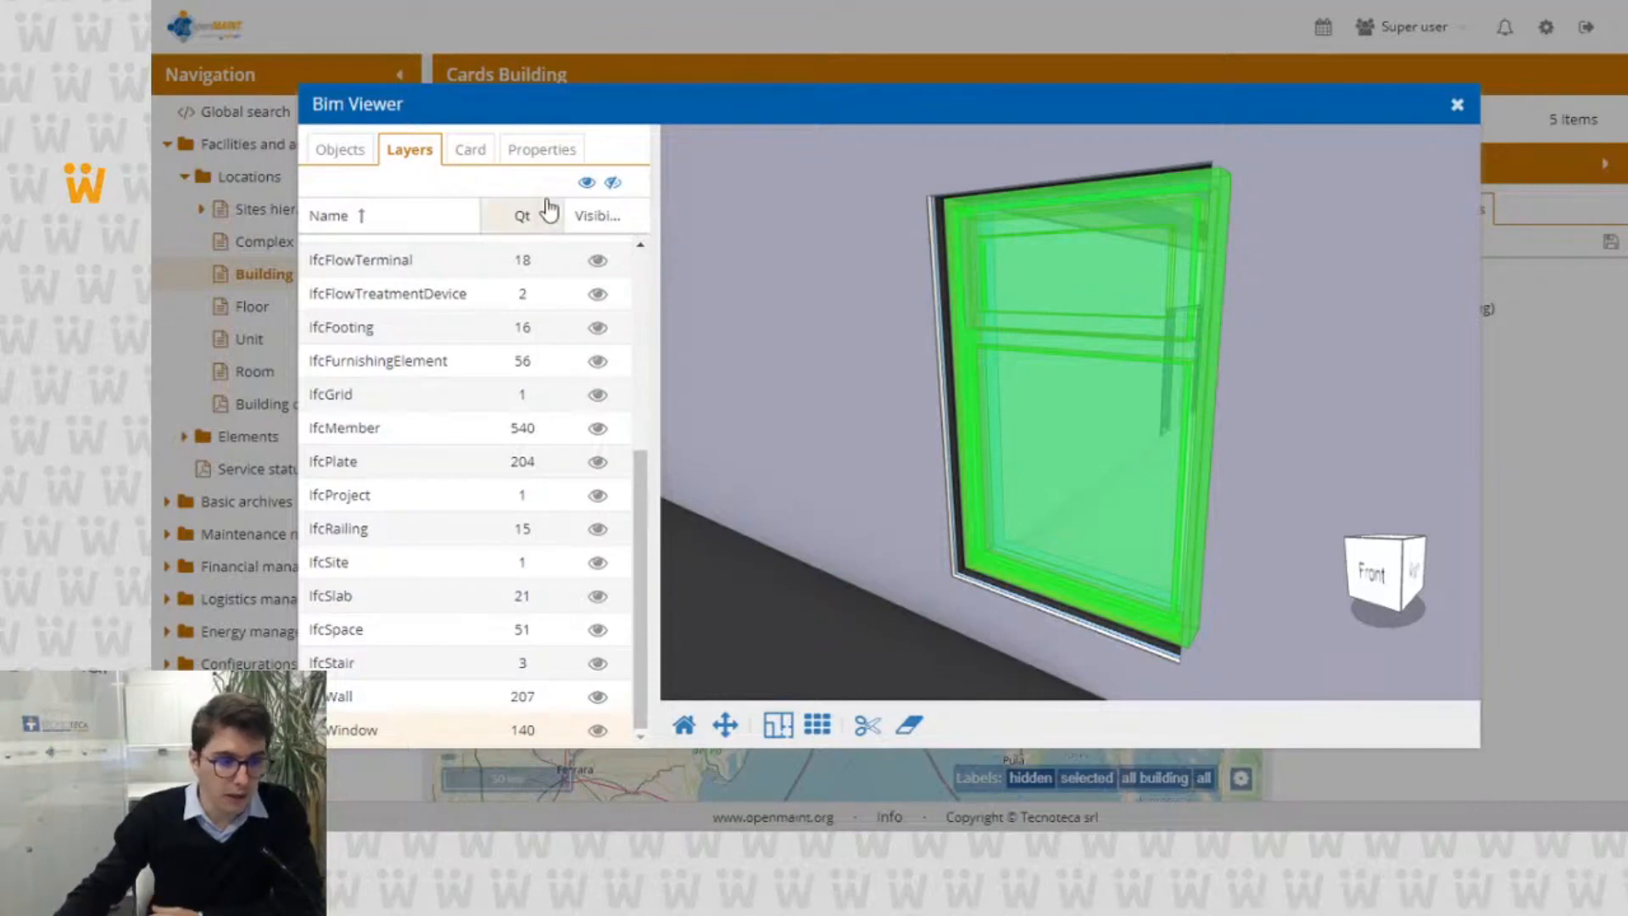
click(480, 159)
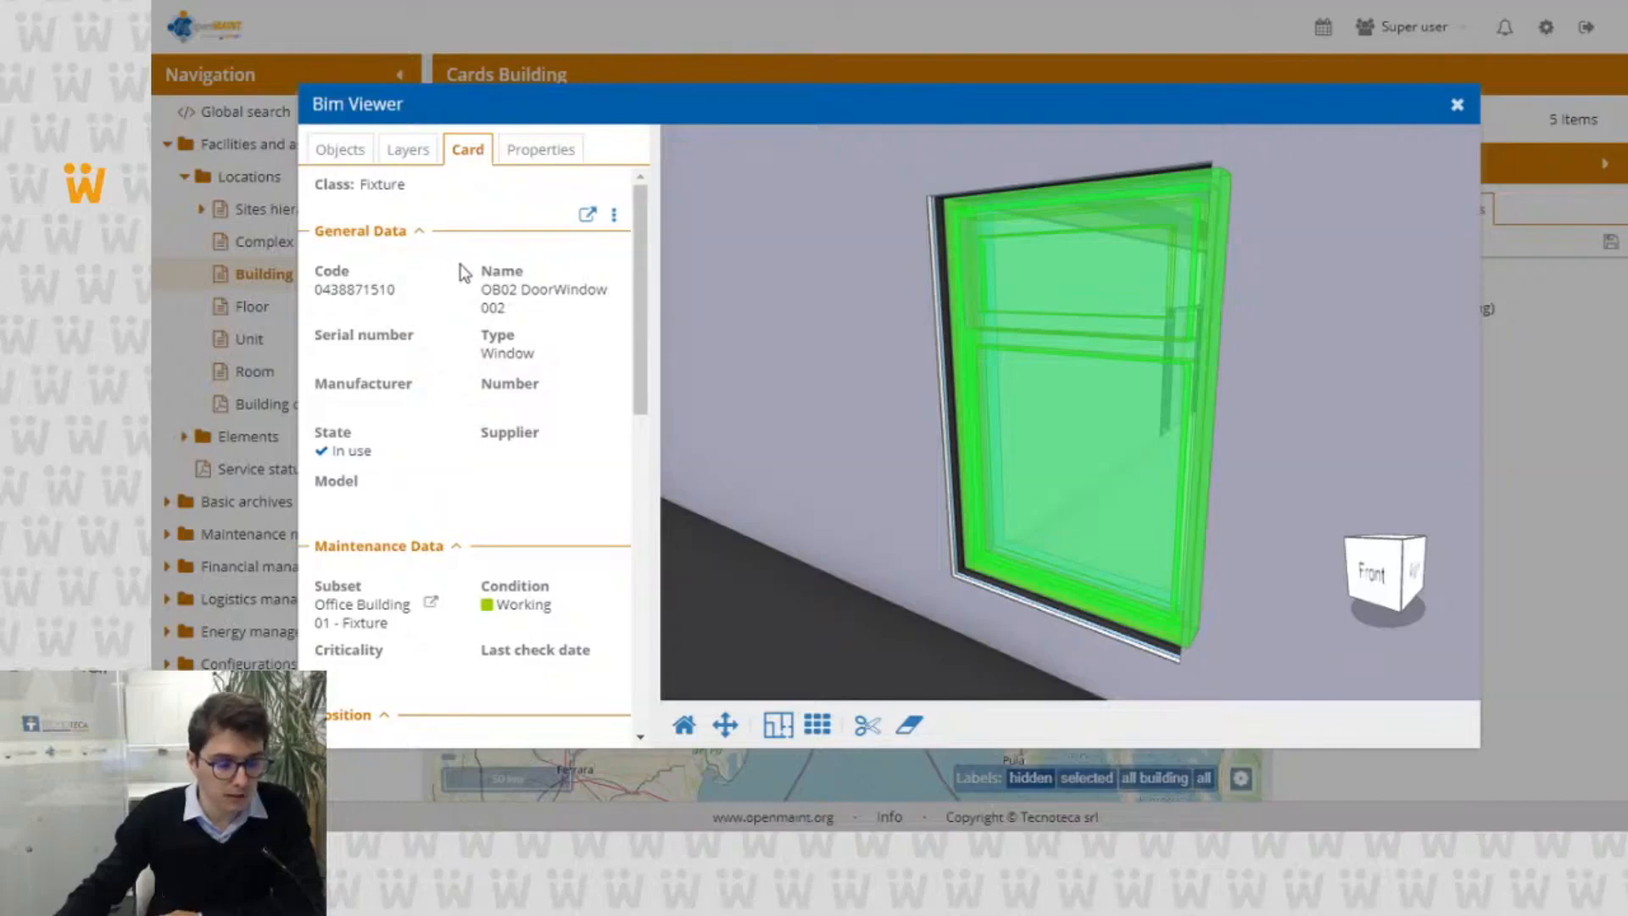
scroll(463, 272, down, 2)
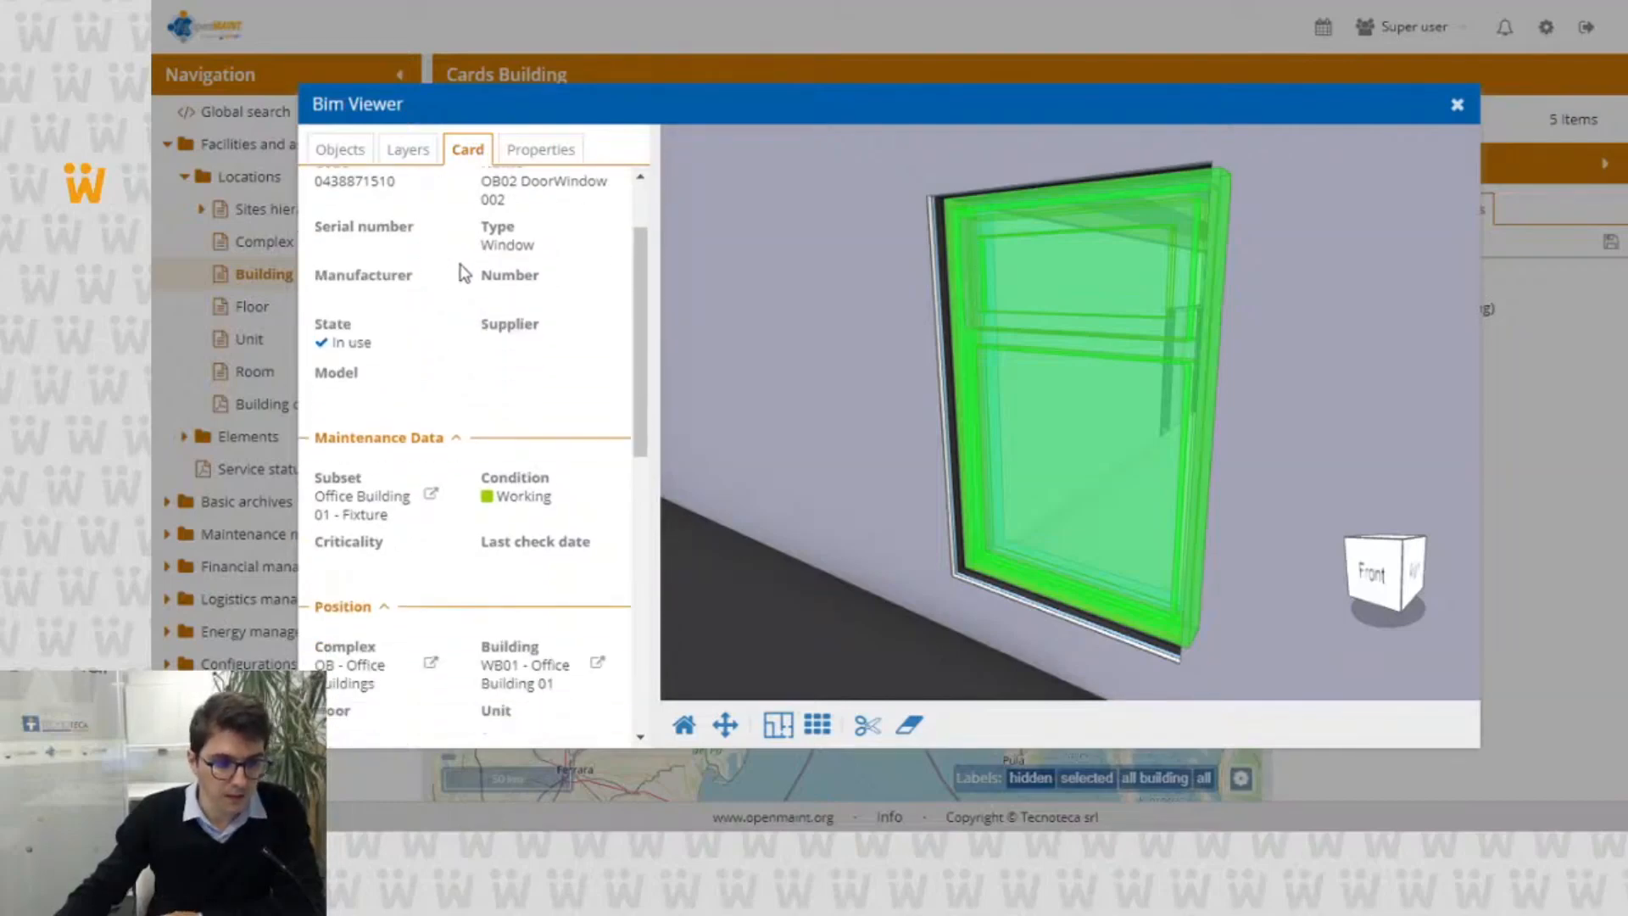
scroll(440, 258, up, 2)
scroll(431, 253, down, 10)
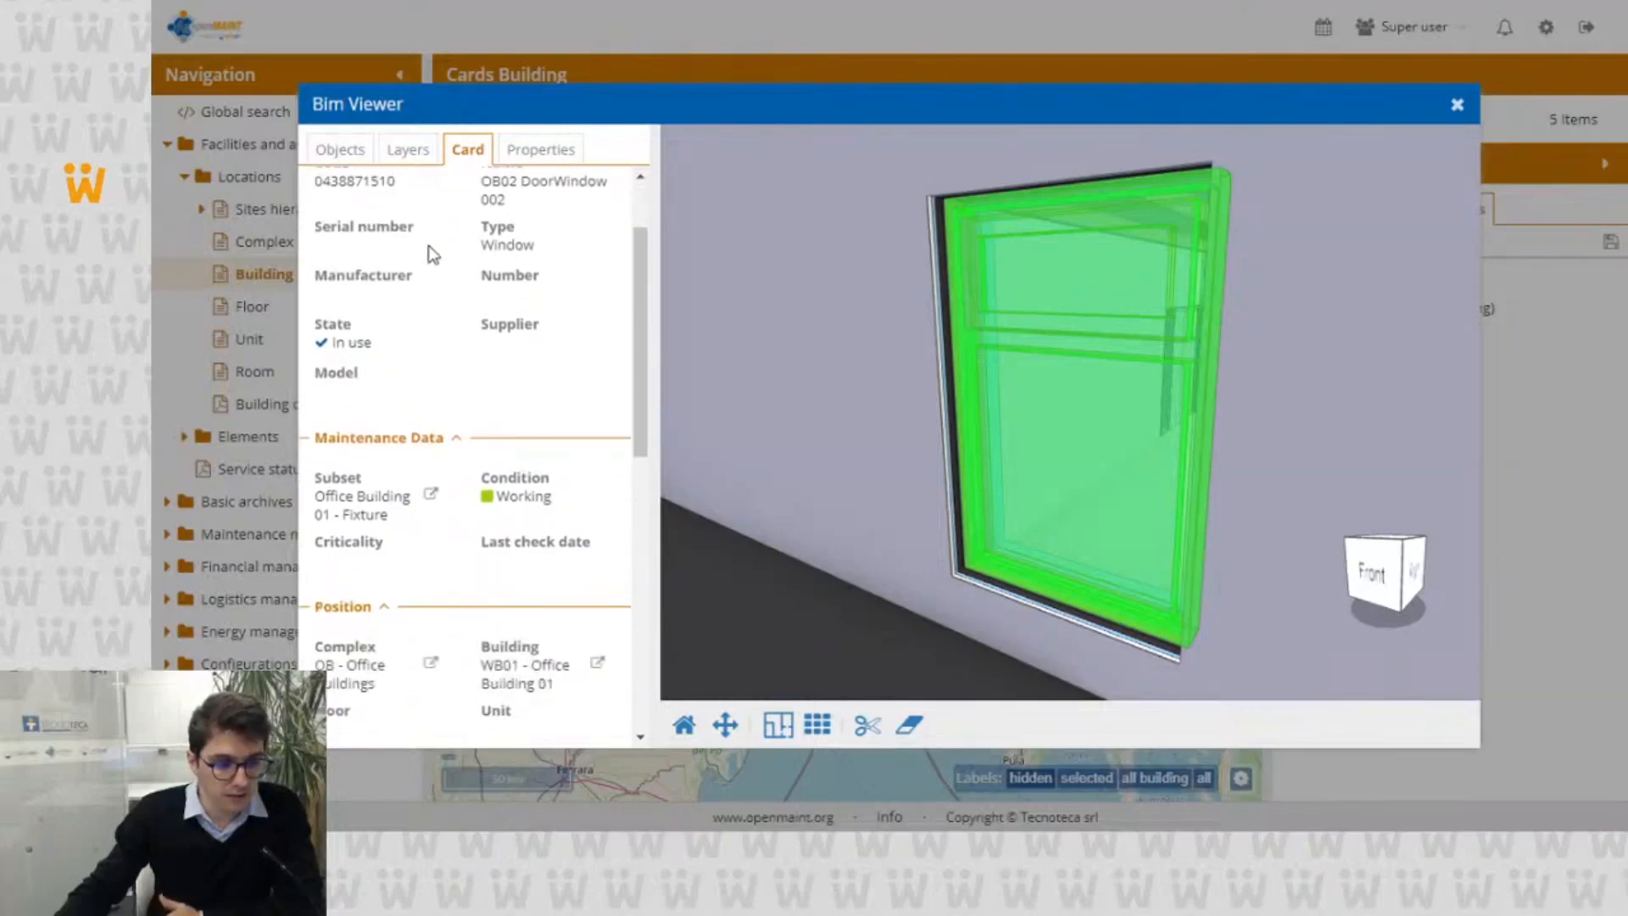
scroll(496, 324, up, 10)
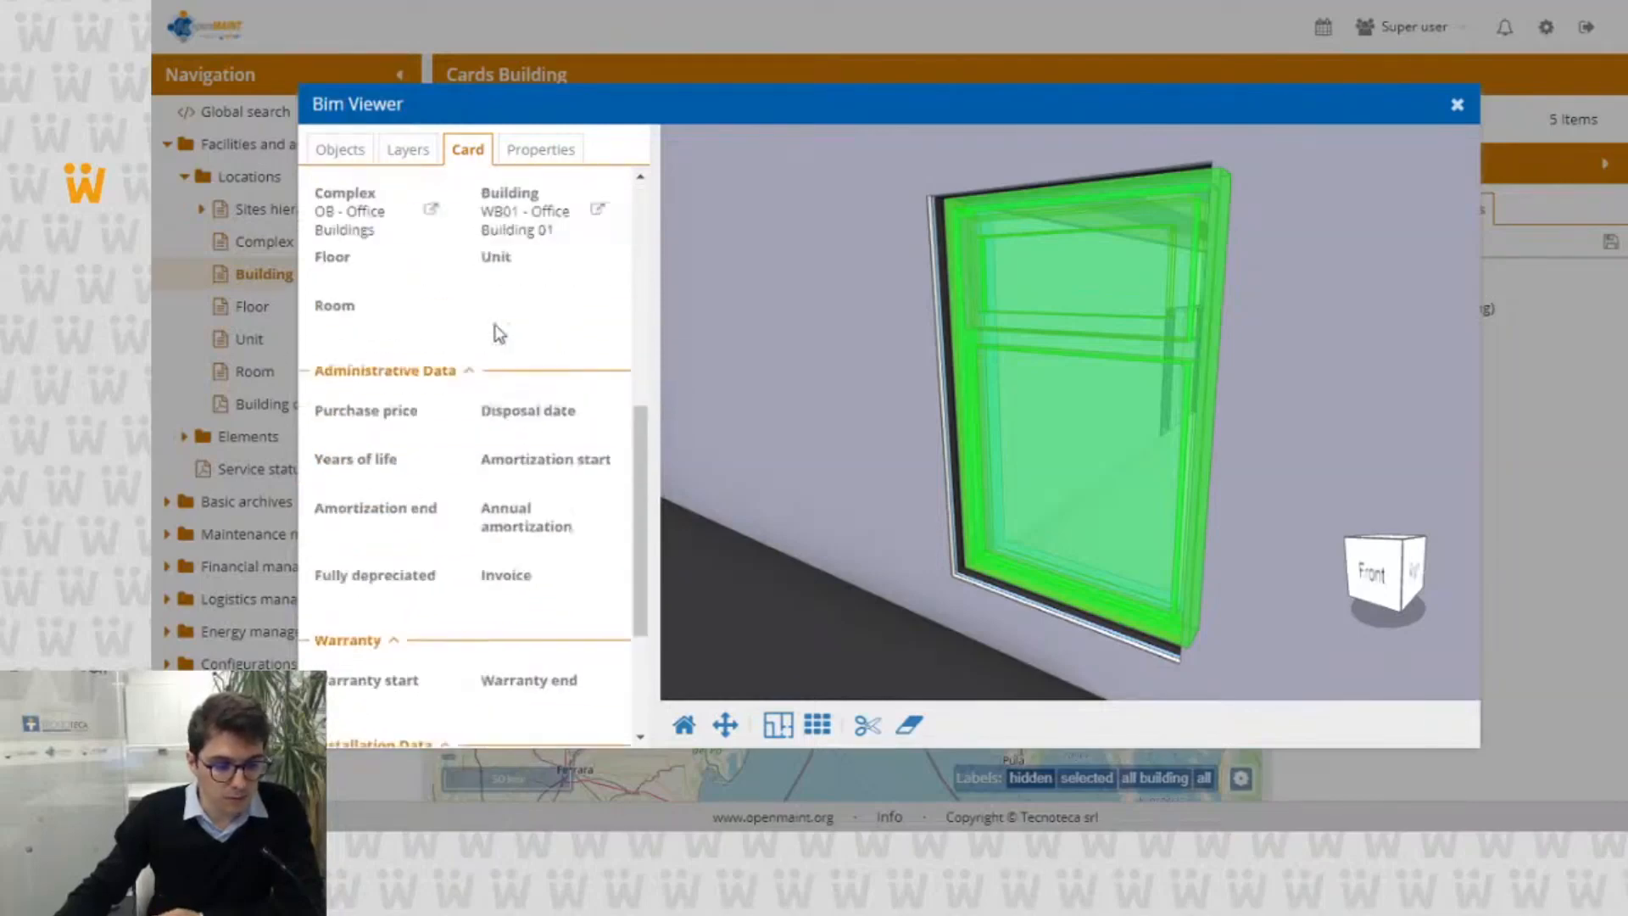
Step: Examine the selected window's BIM properties and its entry in the object tree
click(547, 168)
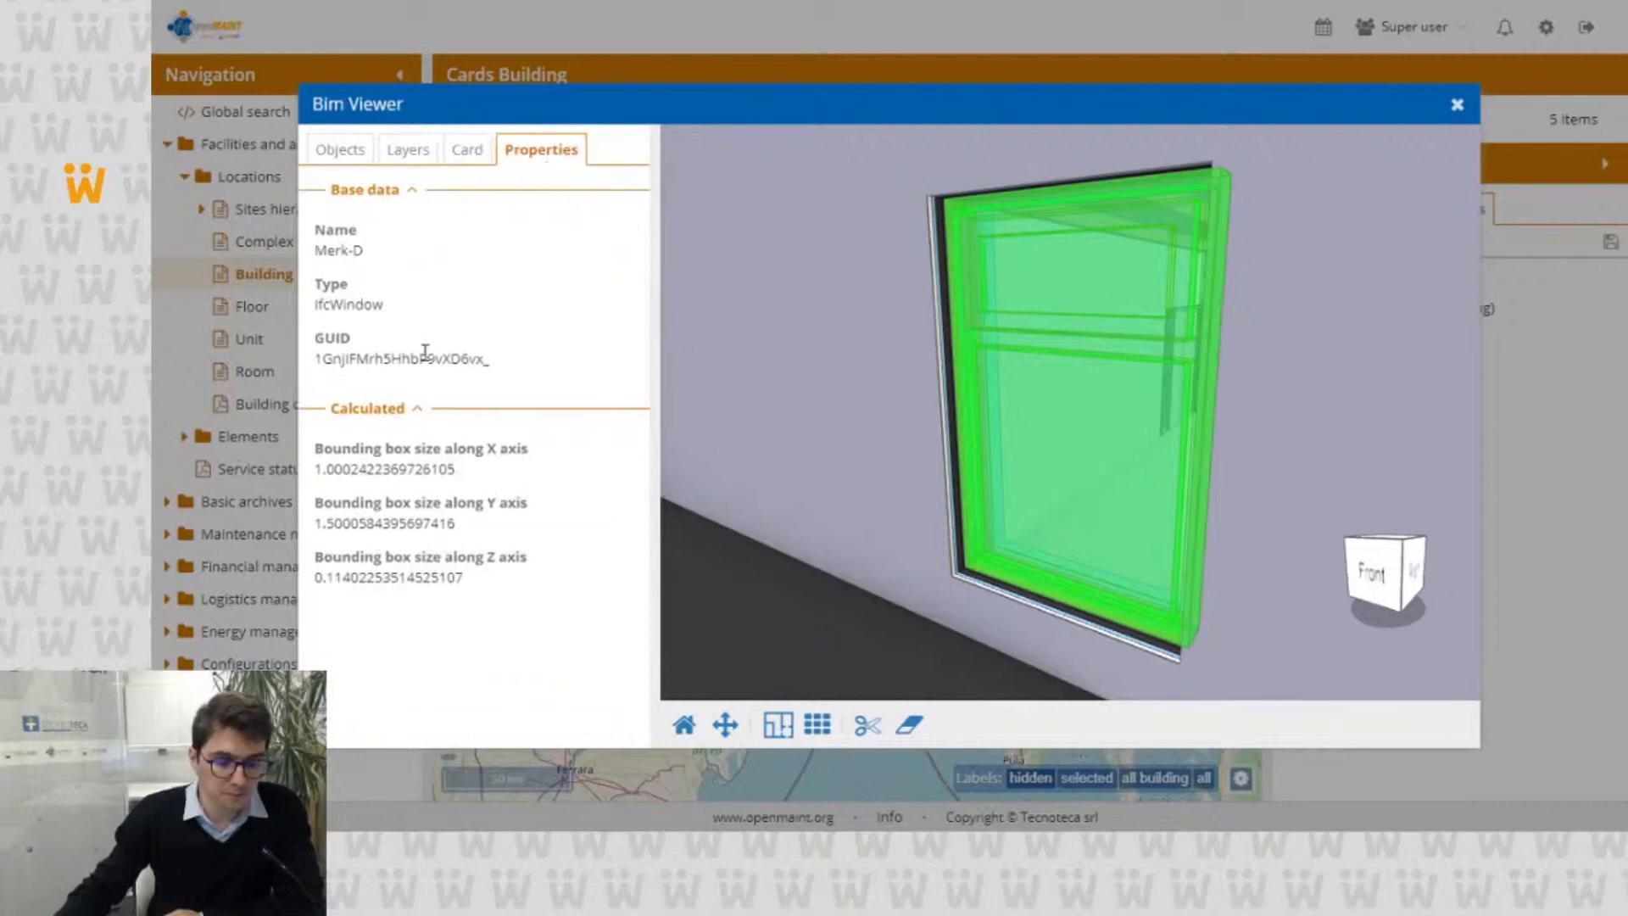
scroll(842, 283, down, 3)
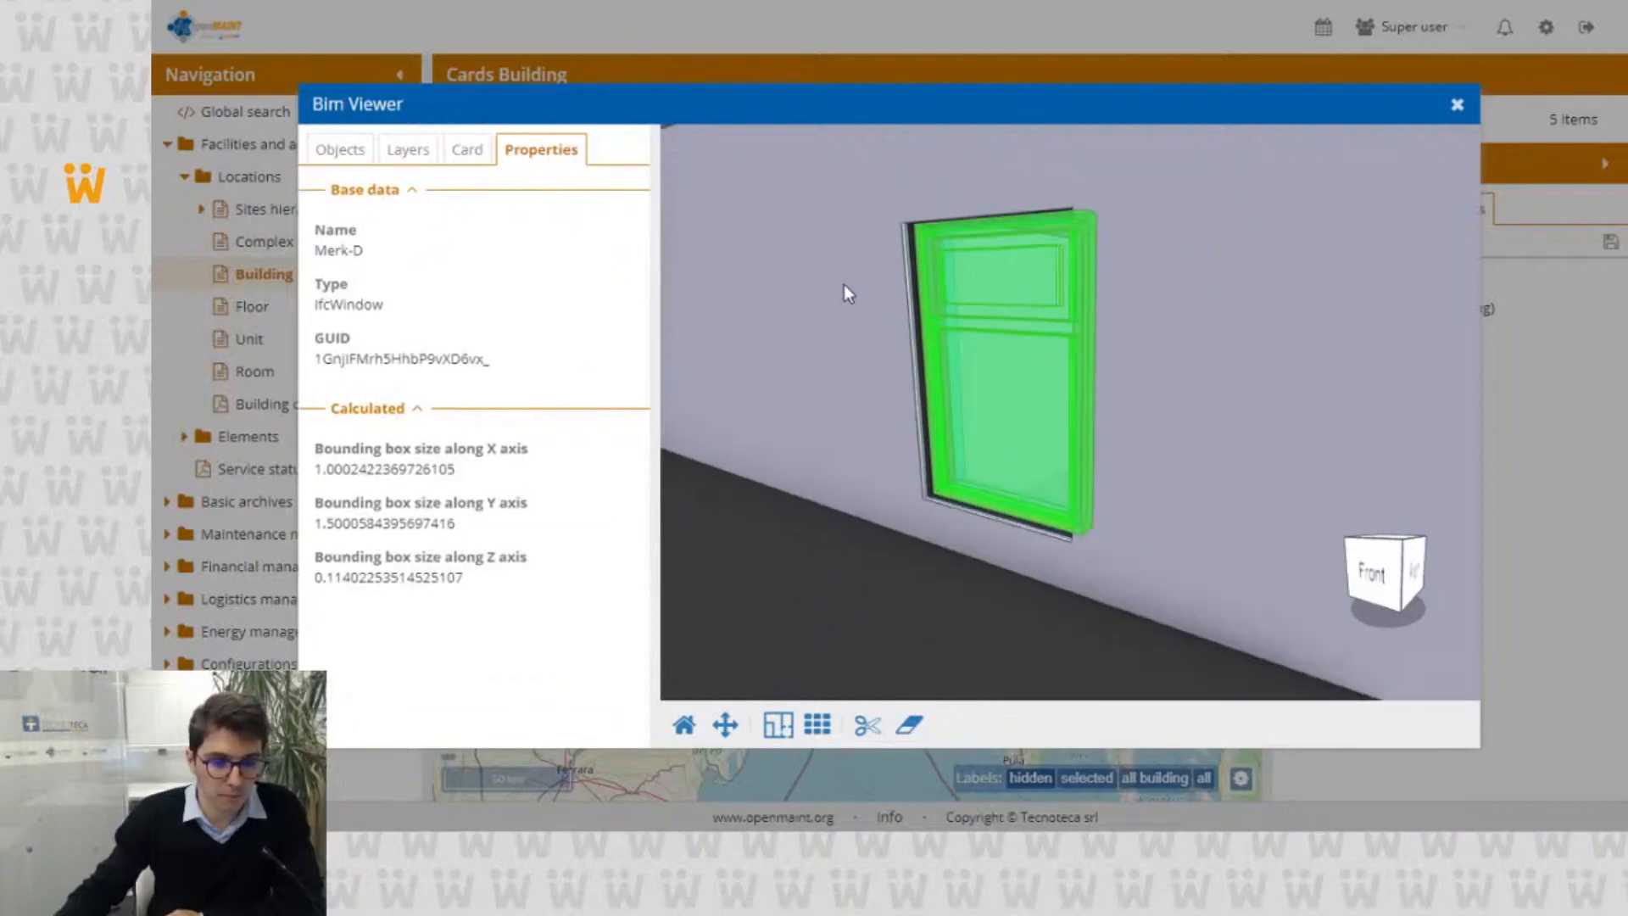
scroll(797, 287, down, 5)
scroll(758, 283, down, 2)
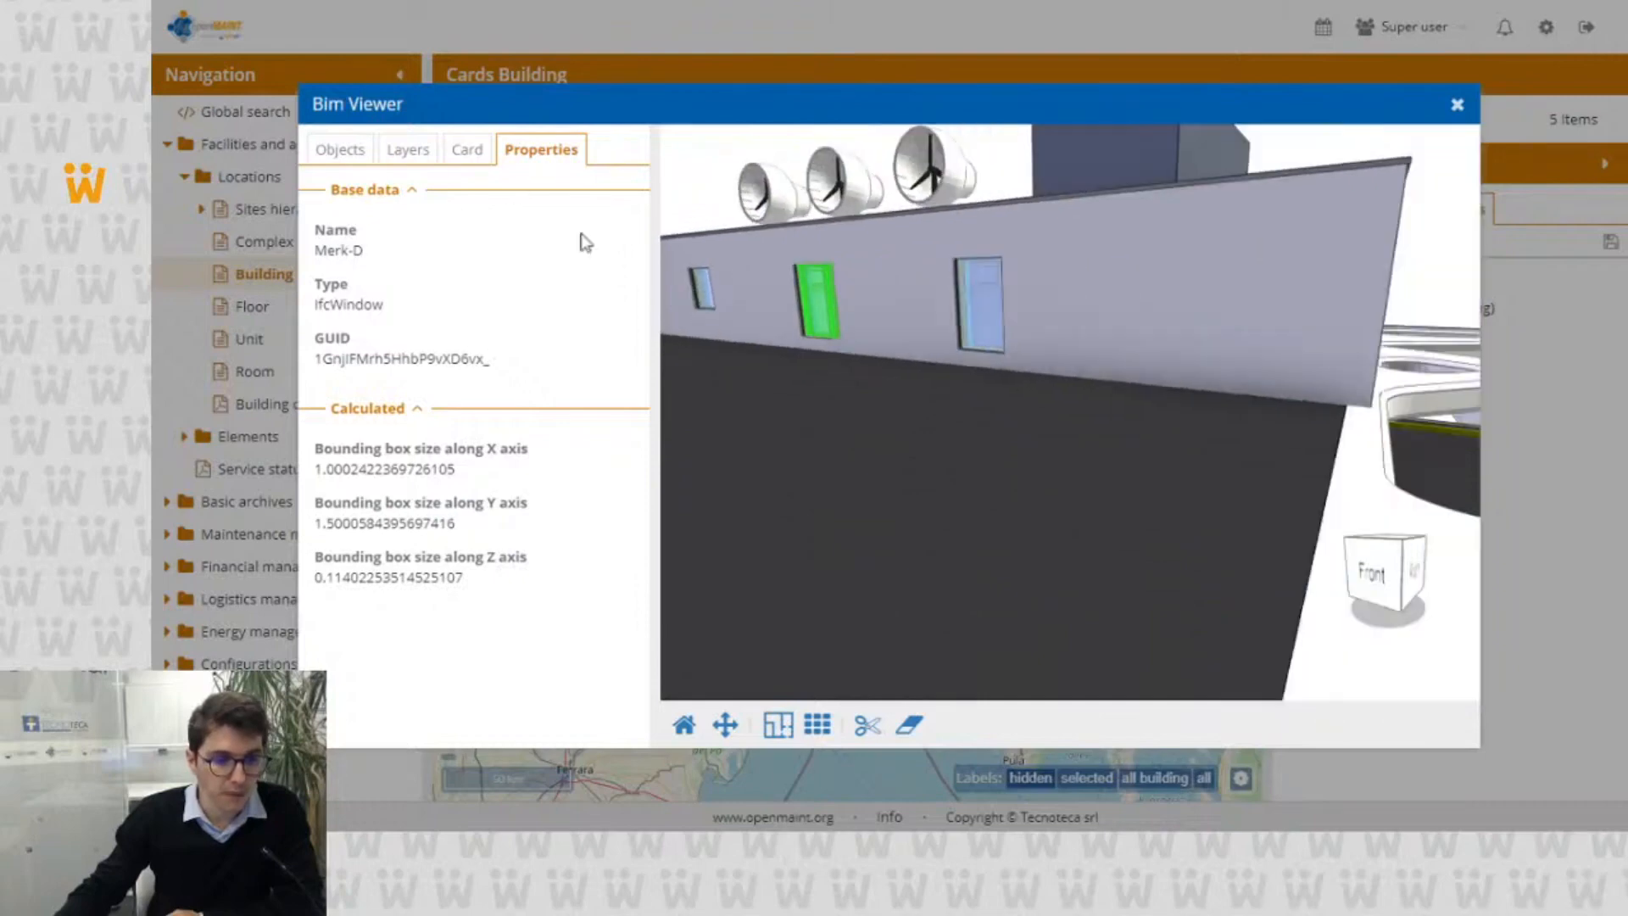
click(339, 152)
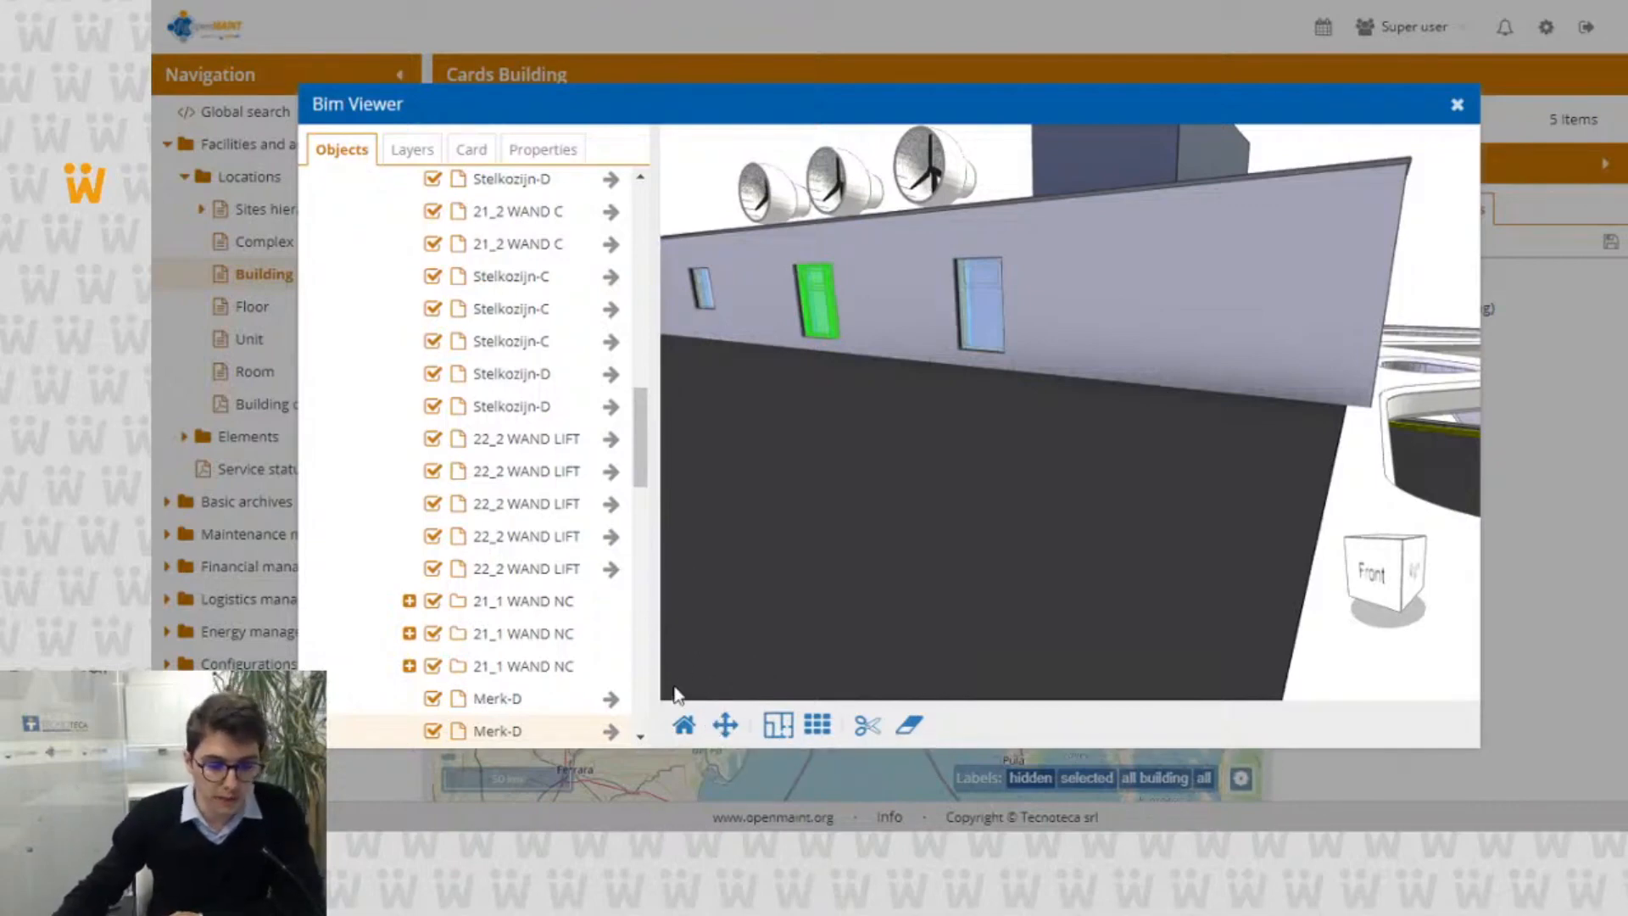
Step: Reset the model view, pan the building with the scroll control mode, and switch the controls back to rotation
click(681, 731)
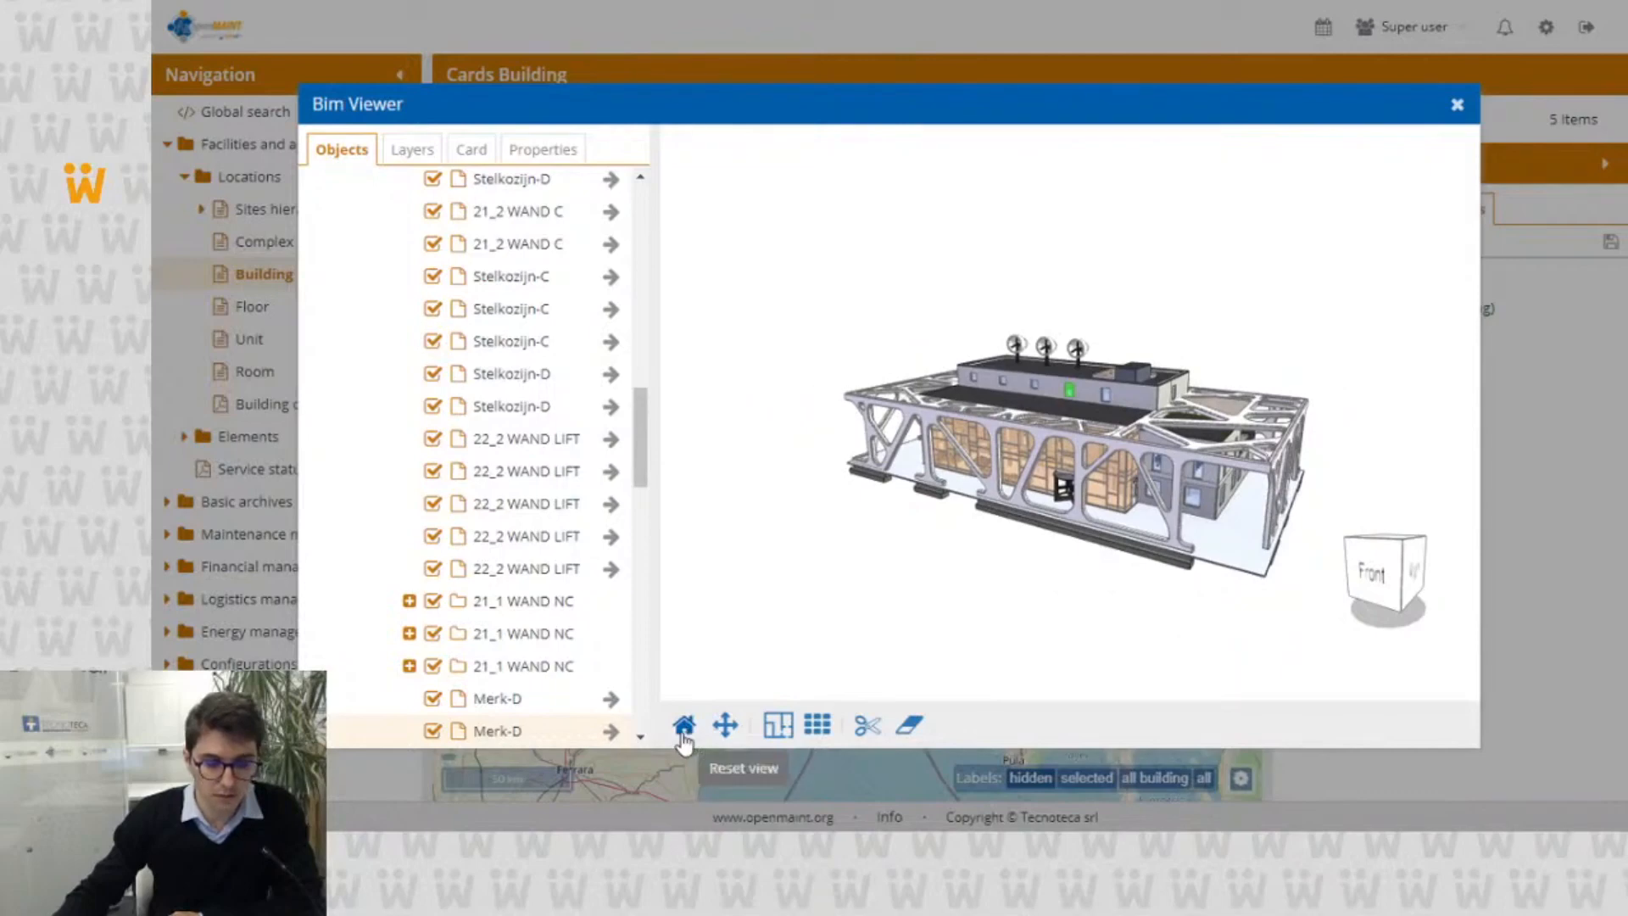
click(725, 726)
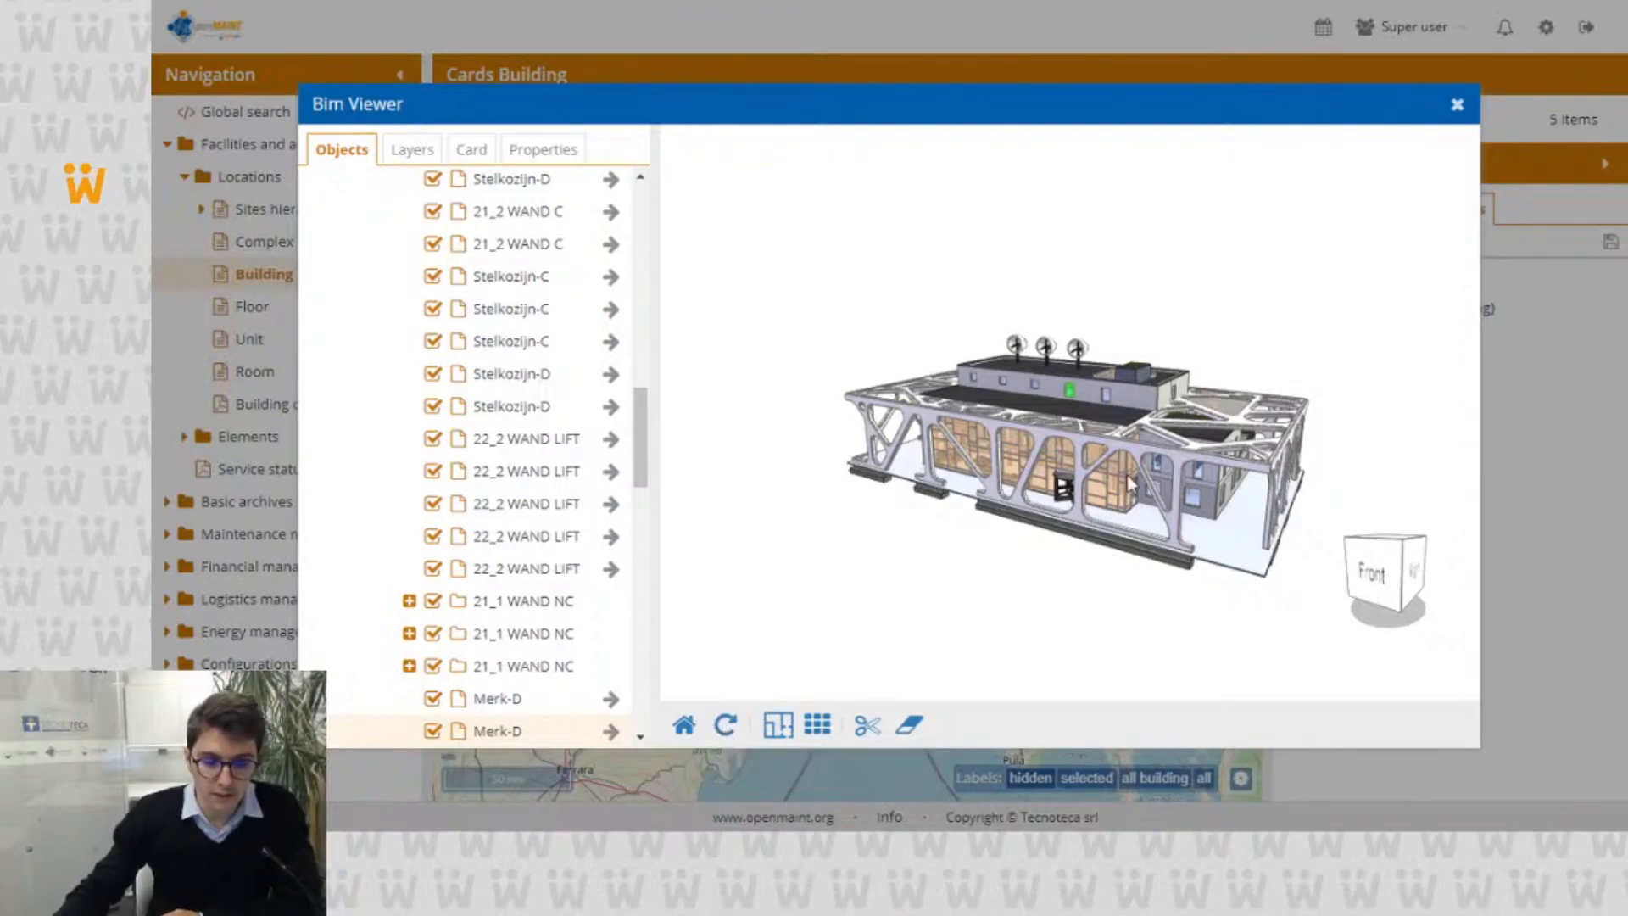
drag(1127, 475, 1007, 455)
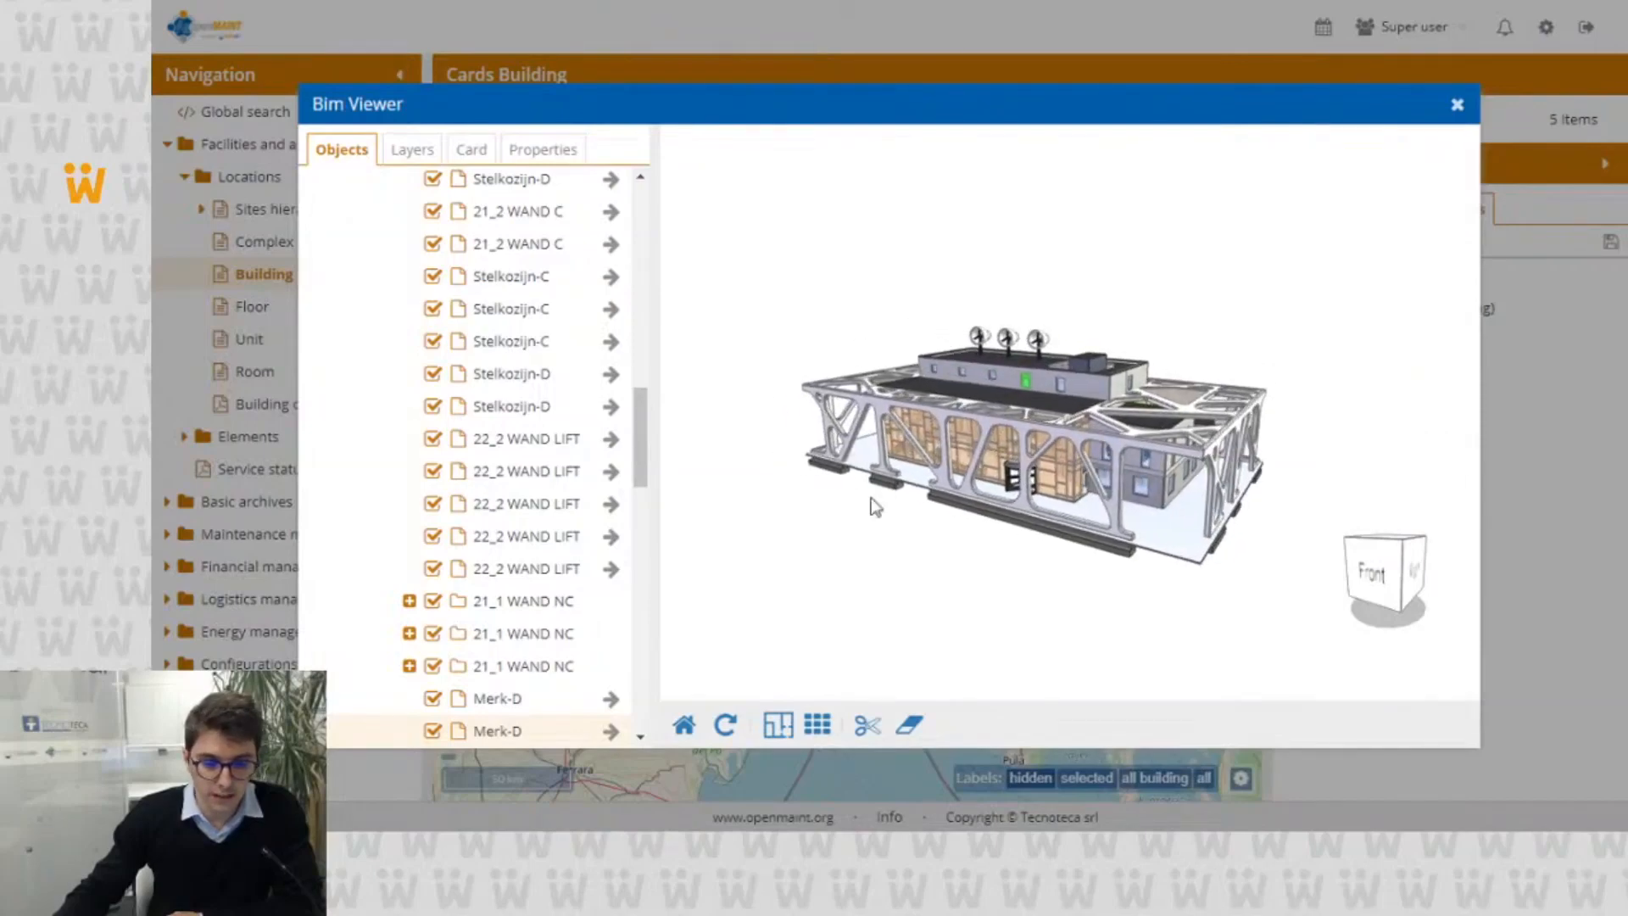
click(727, 725)
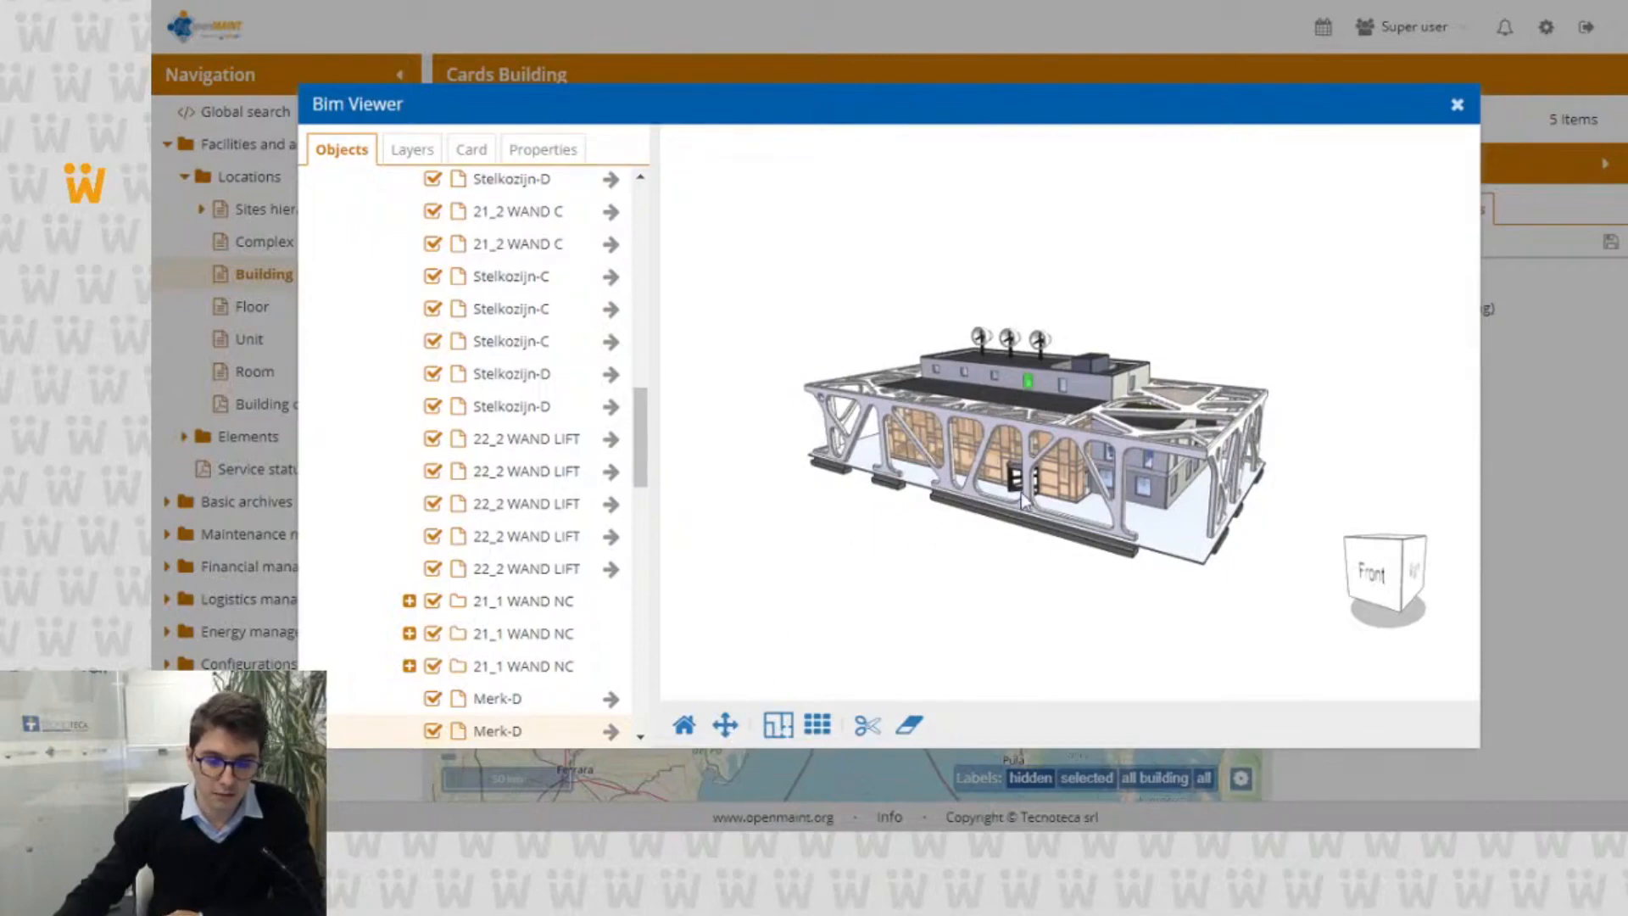
Step: Rotate and move the model, align it to the Front-Right edge view, and tilt it to see the roof
drag(1020, 492, 942, 496)
drag(1243, 447, 1130, 316)
drag(1030, 476, 1042, 426)
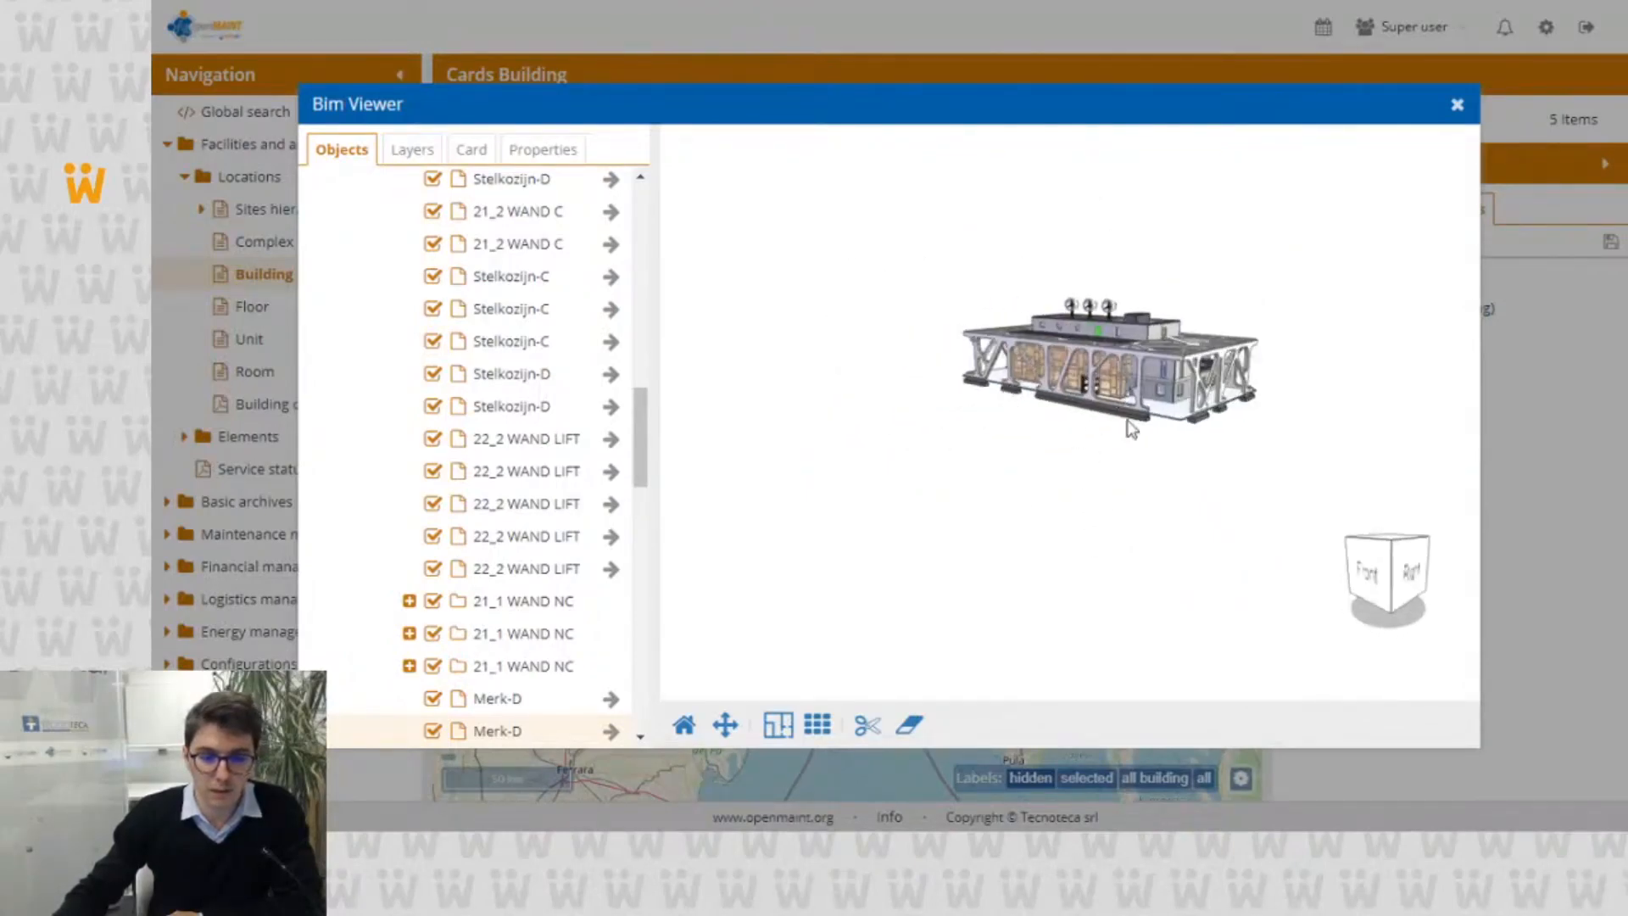
click(1395, 579)
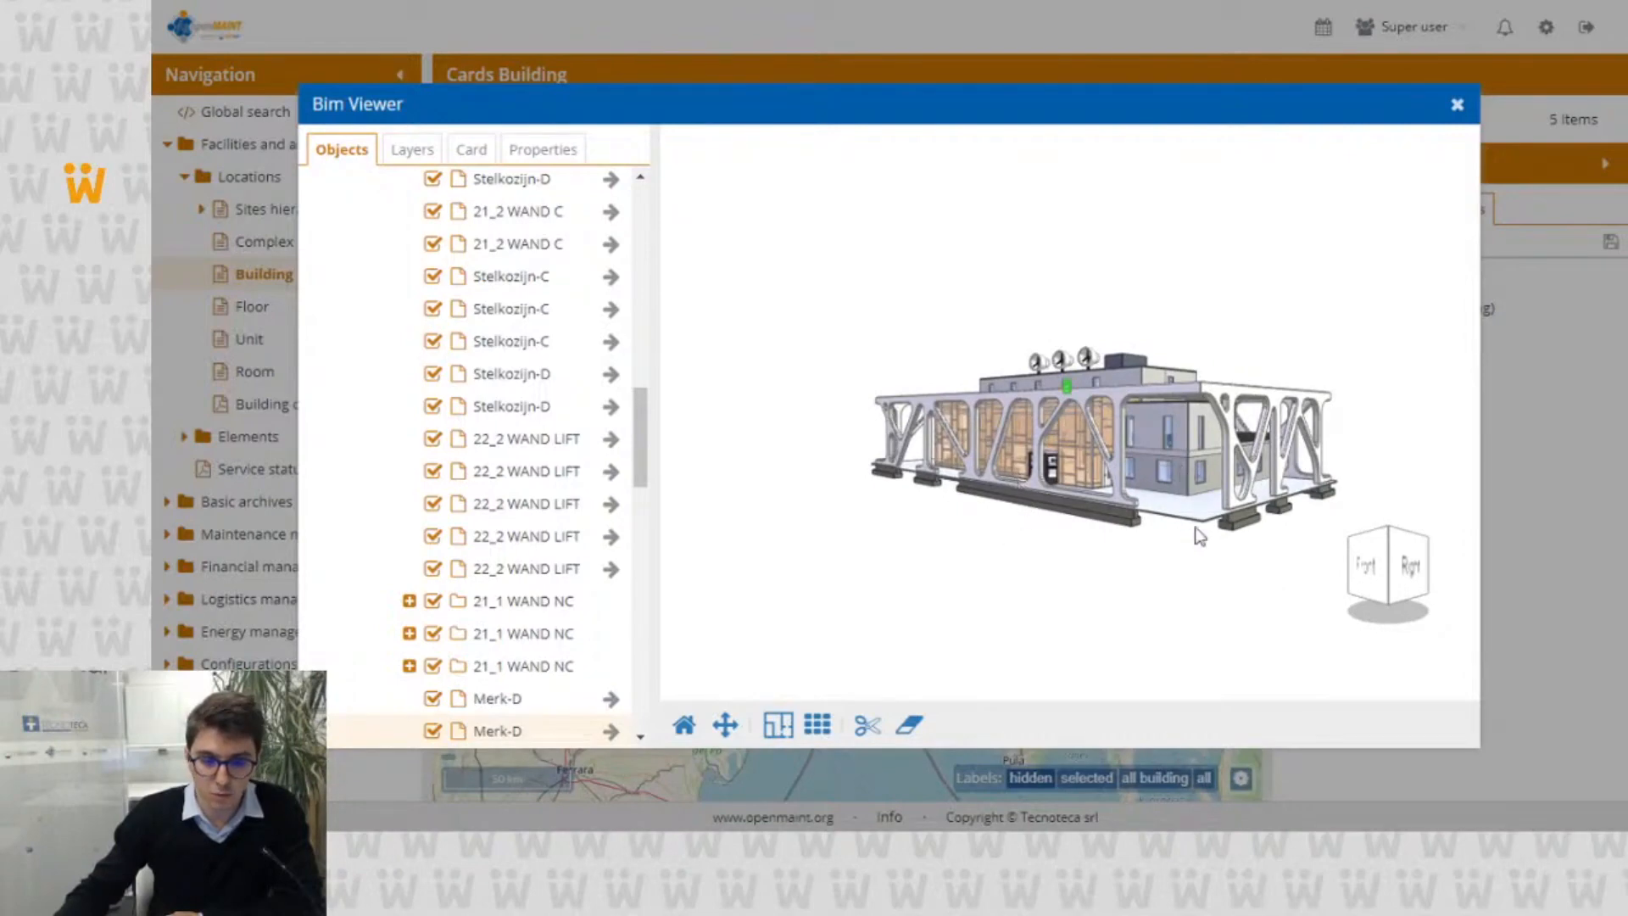
drag(1158, 420, 1125, 503)
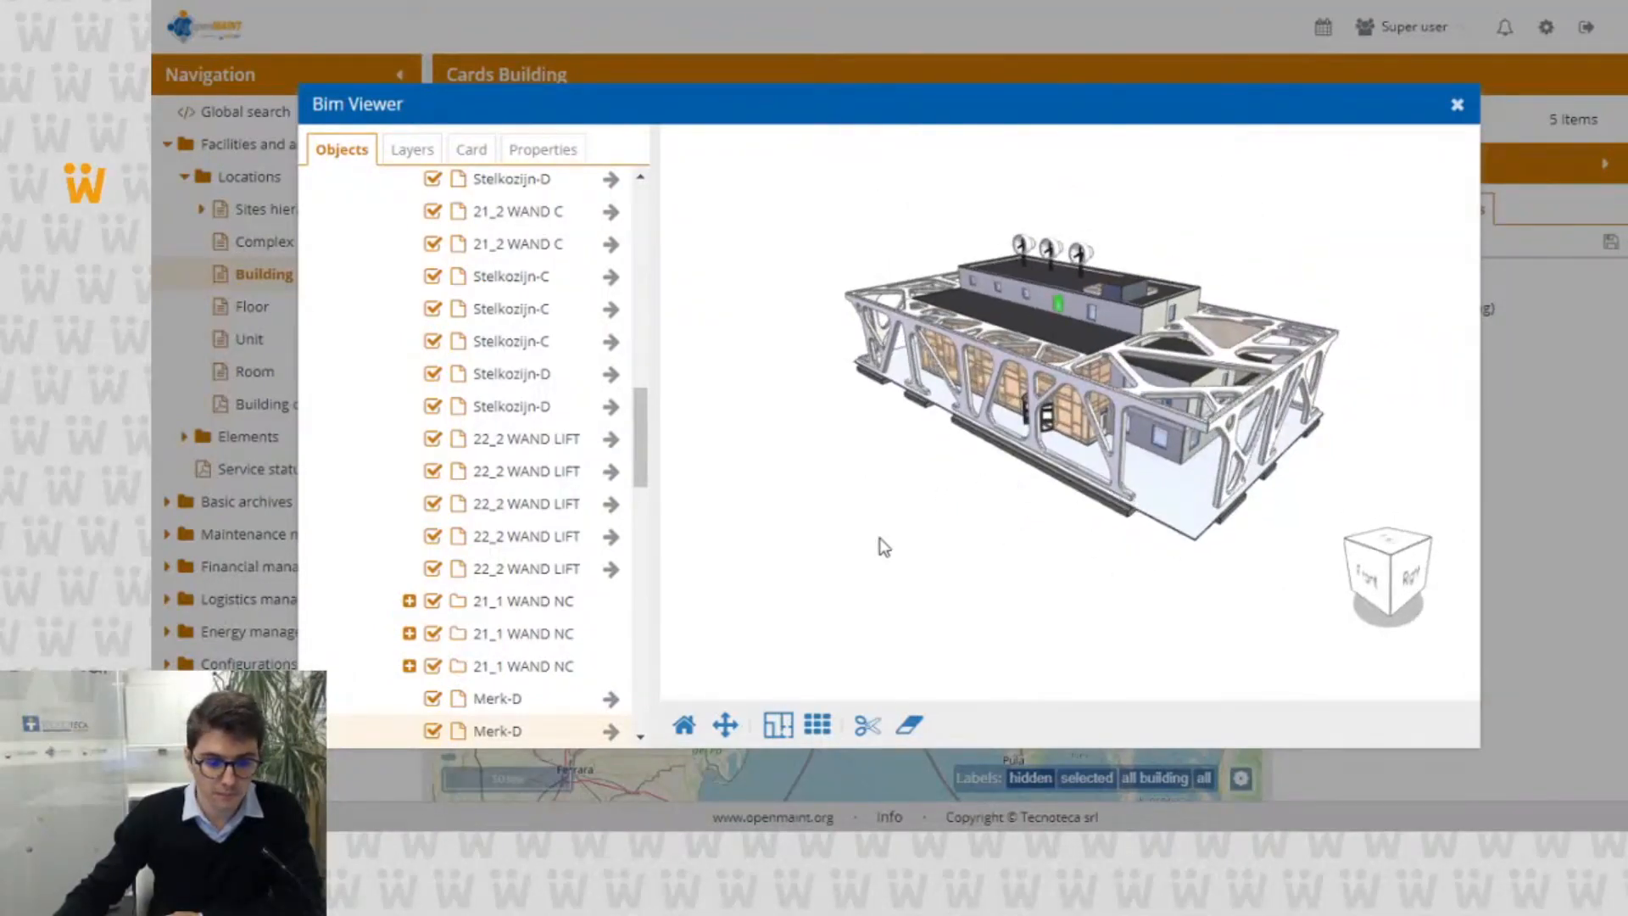
Step: Switch the model to the 2D plan view and collapse the 02 verdieping storey in the object tree
click(780, 727)
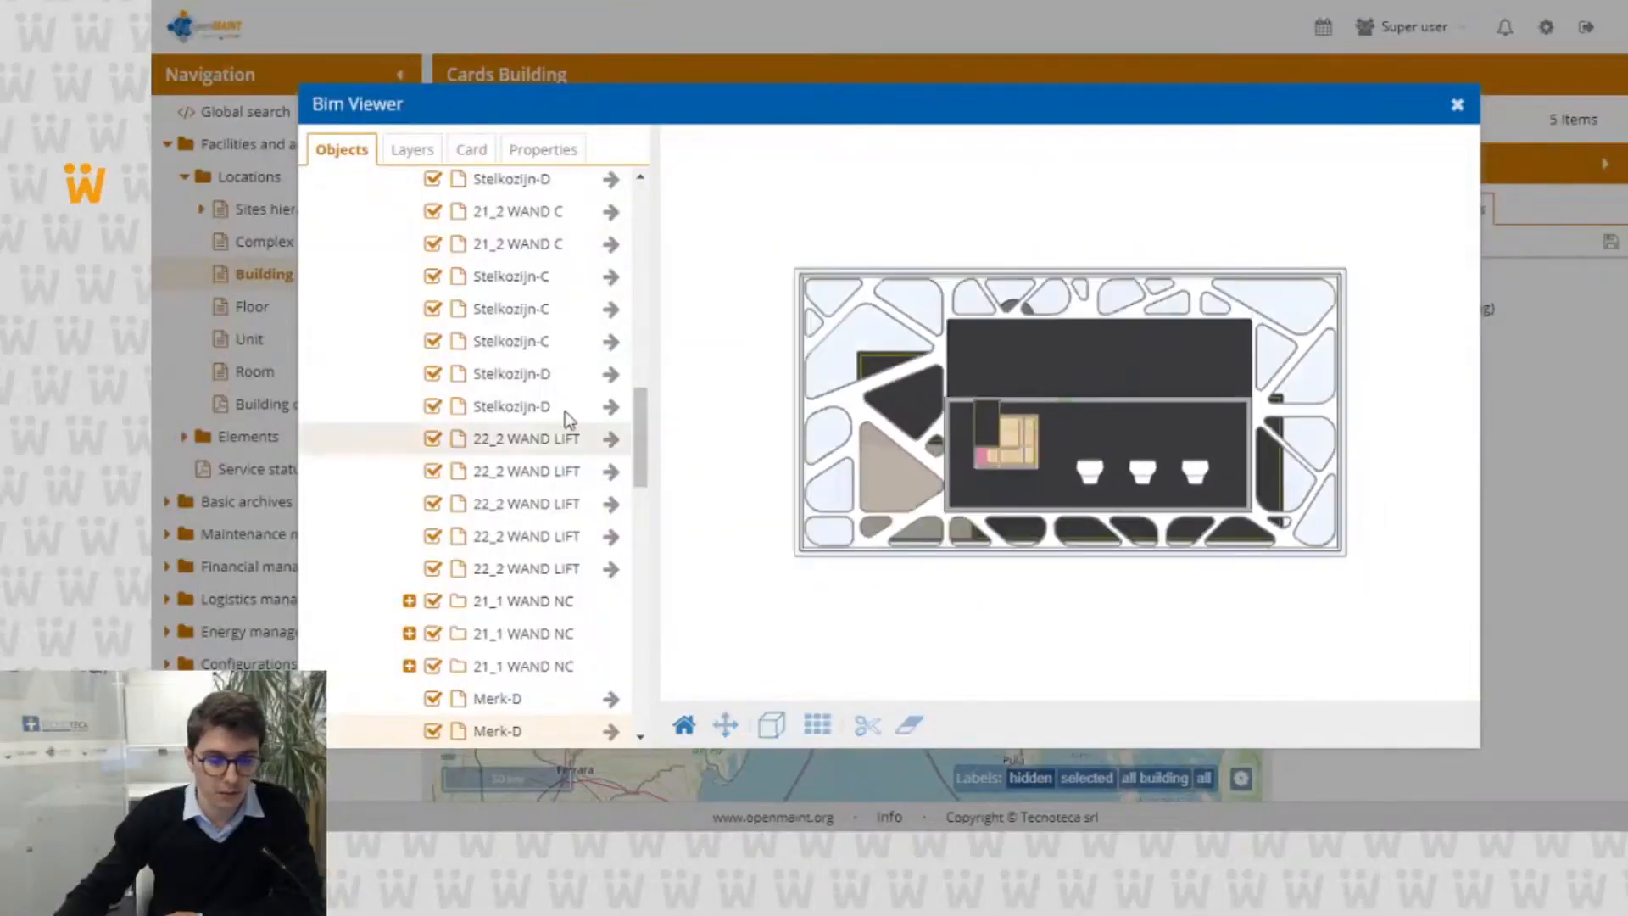
scroll(474, 343, up, 2)
scroll(474, 356, up, 10)
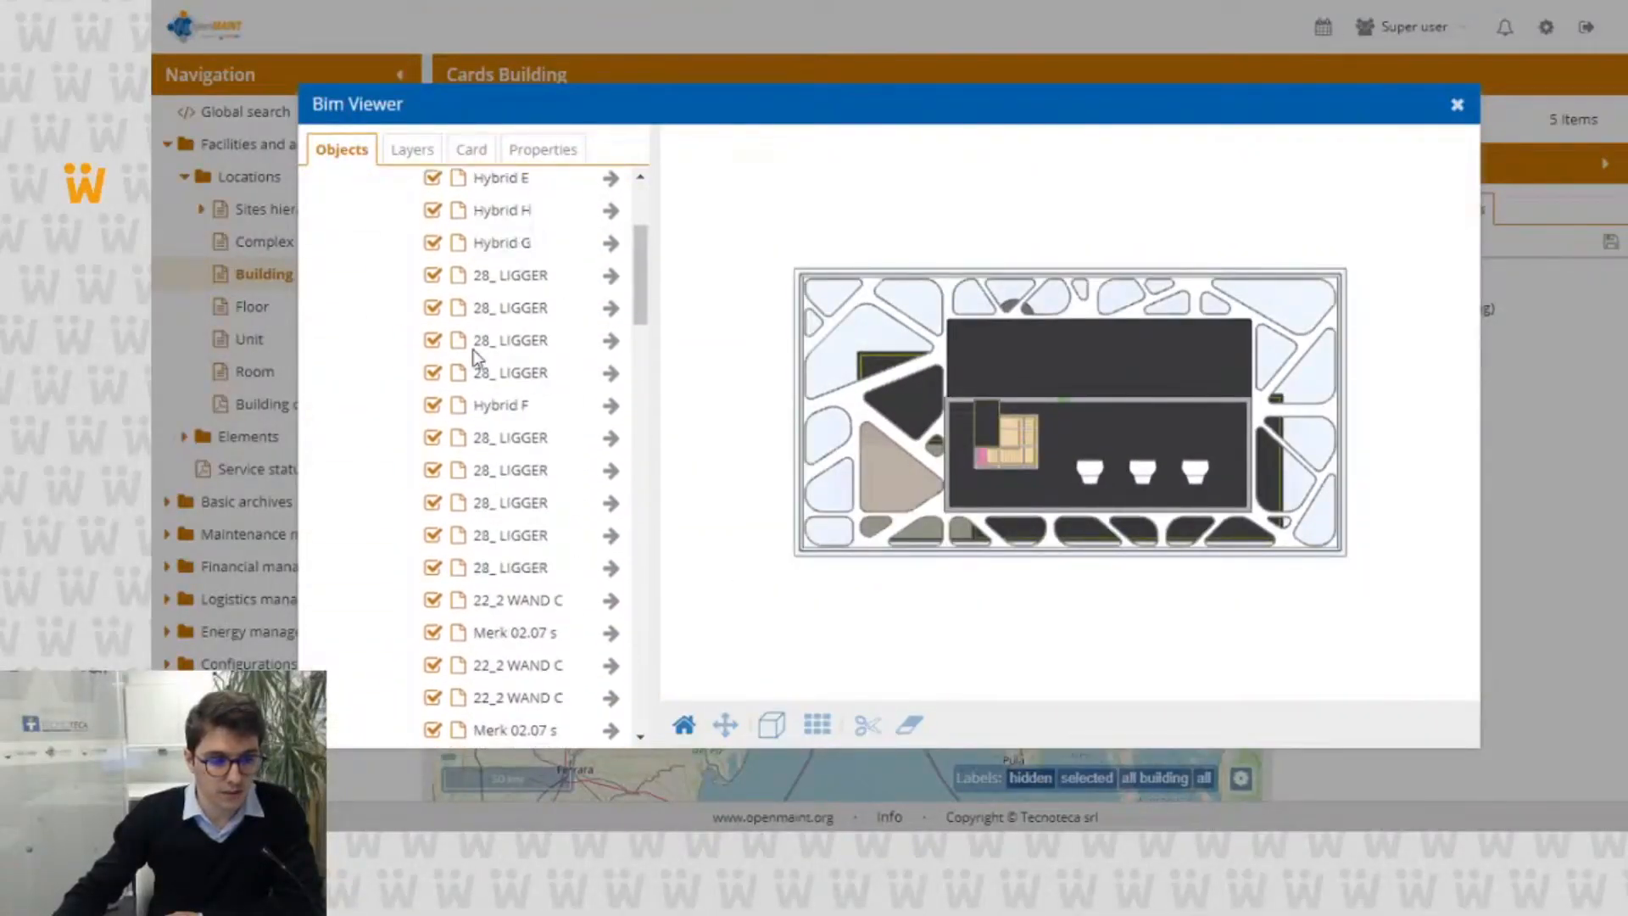
click(362, 248)
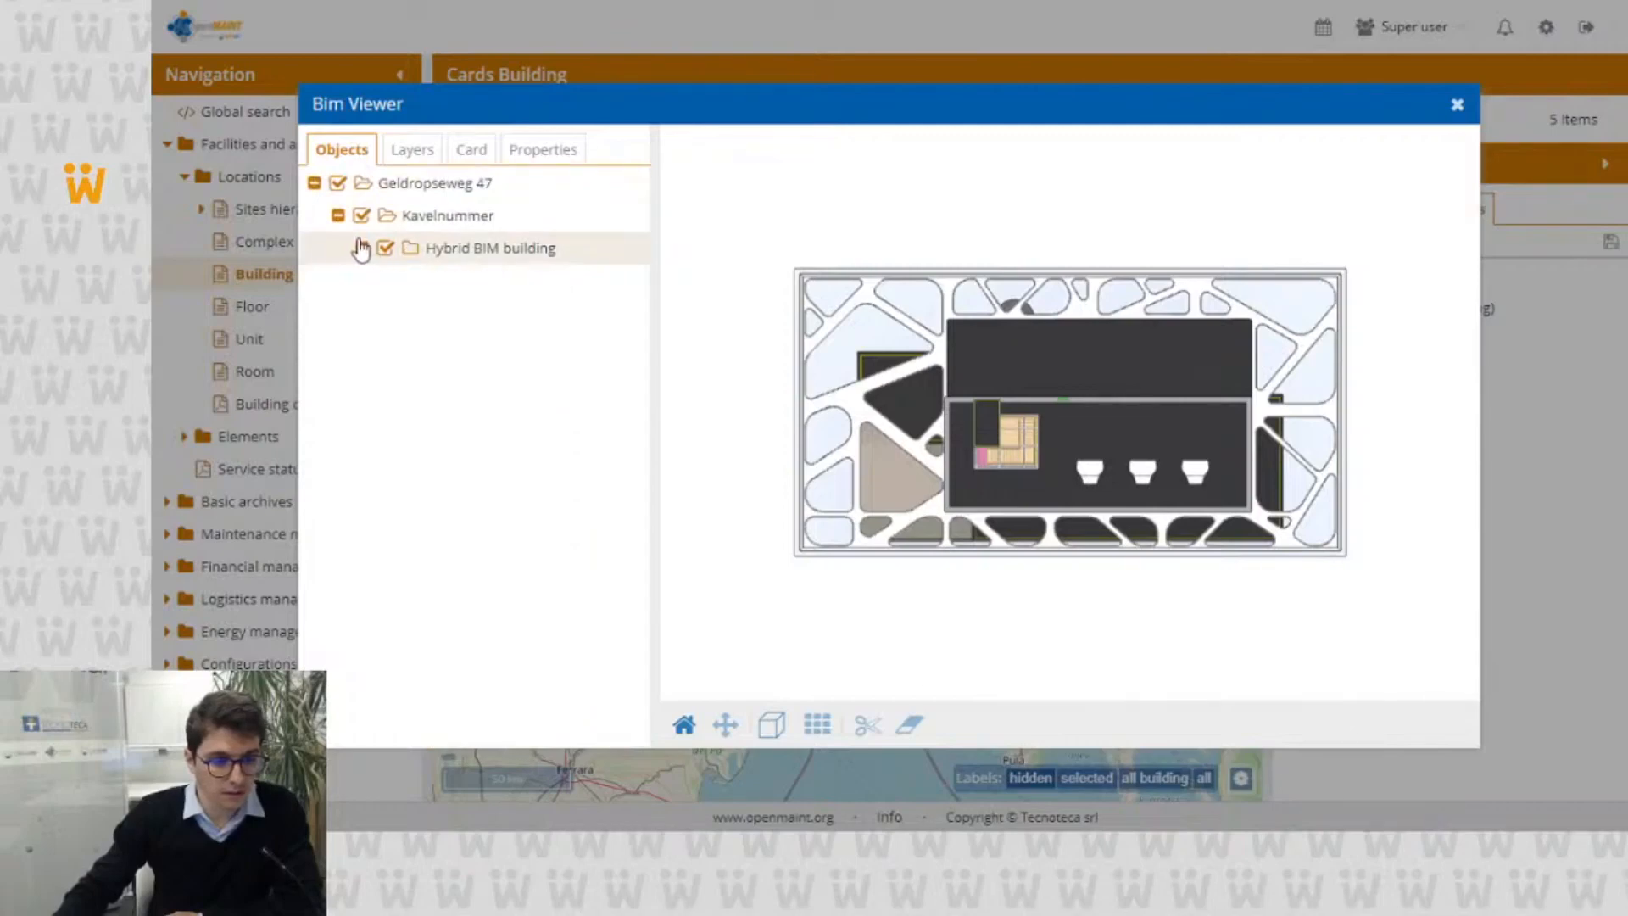
click(361, 247)
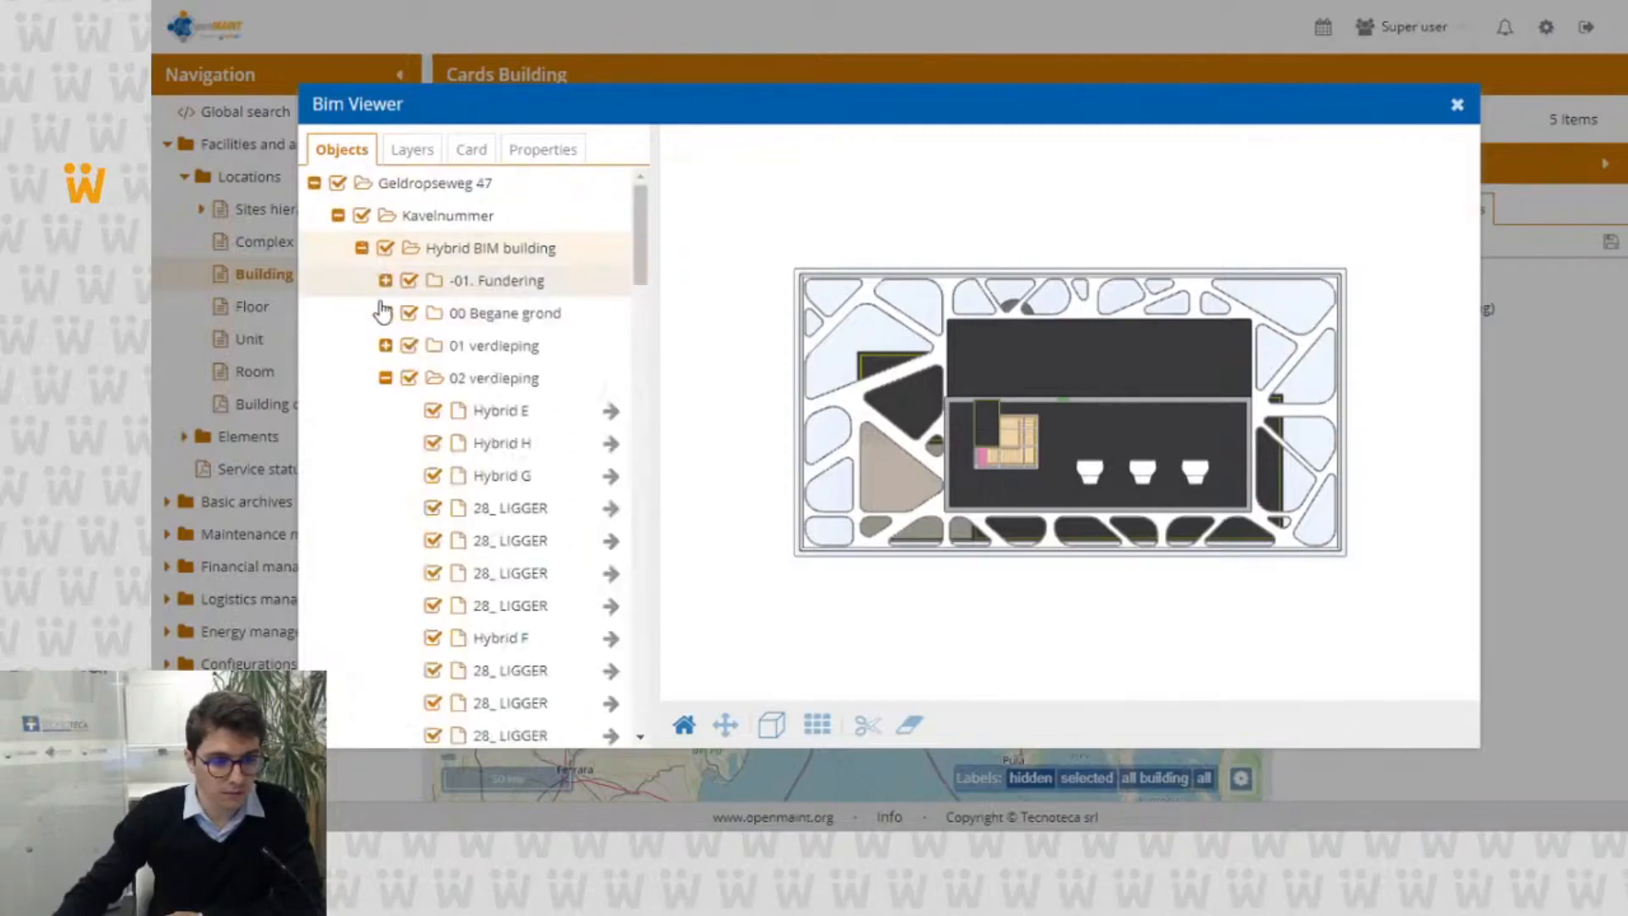
click(385, 377)
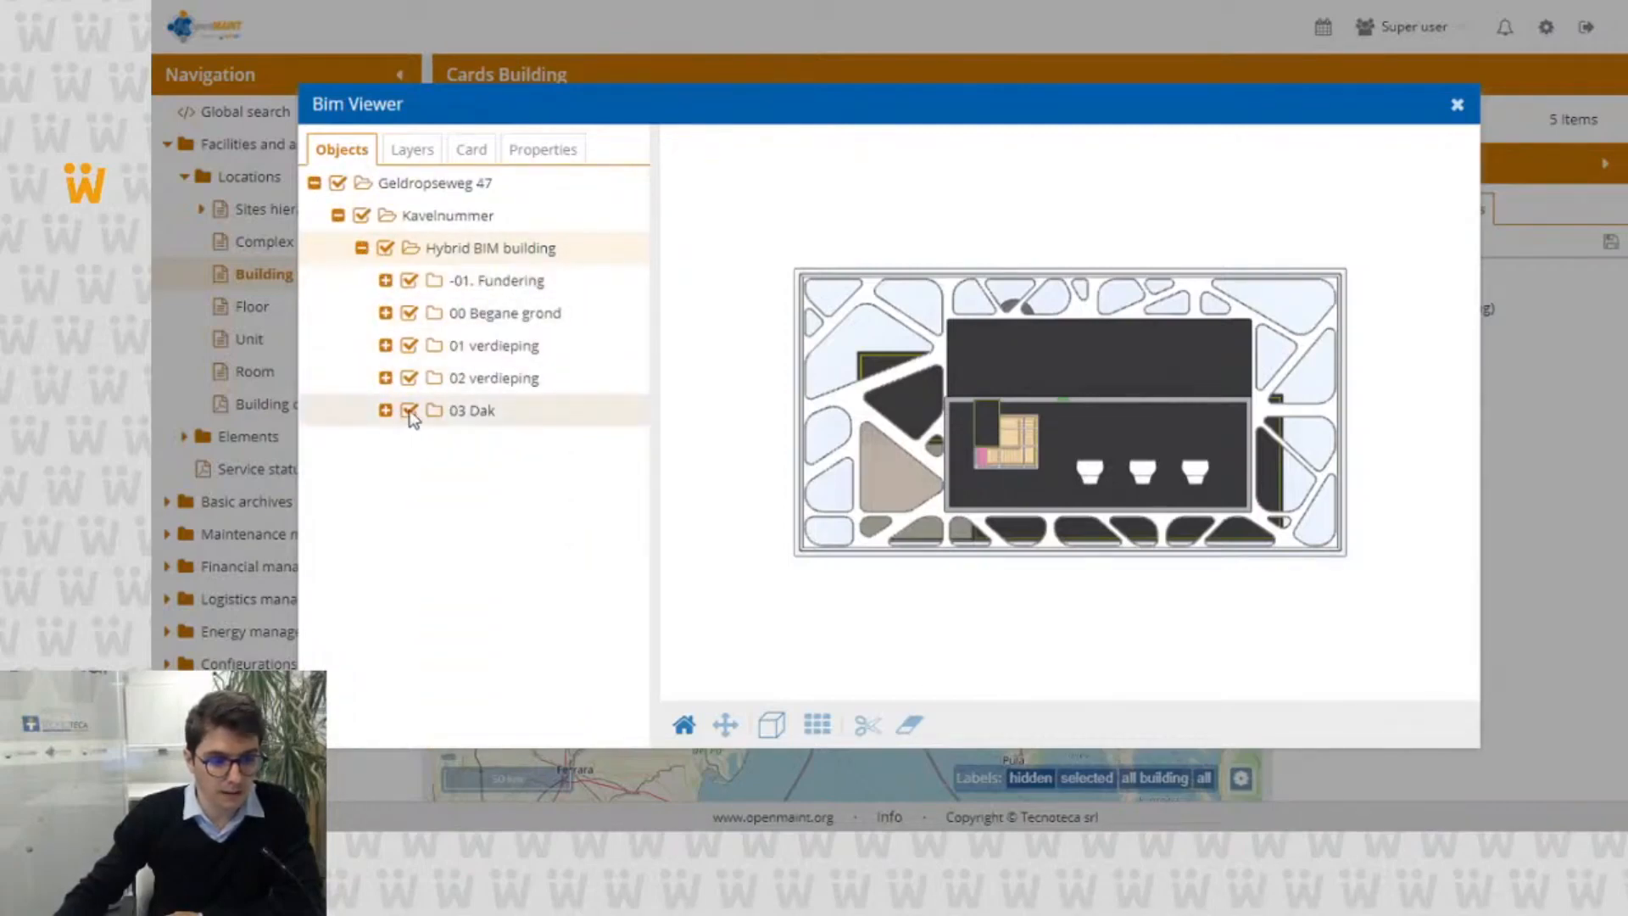
Step: Hide the 03 Dak, 02 verdieping and 01 verdieping storeys and inspect the ground floor plan up close
click(410, 412)
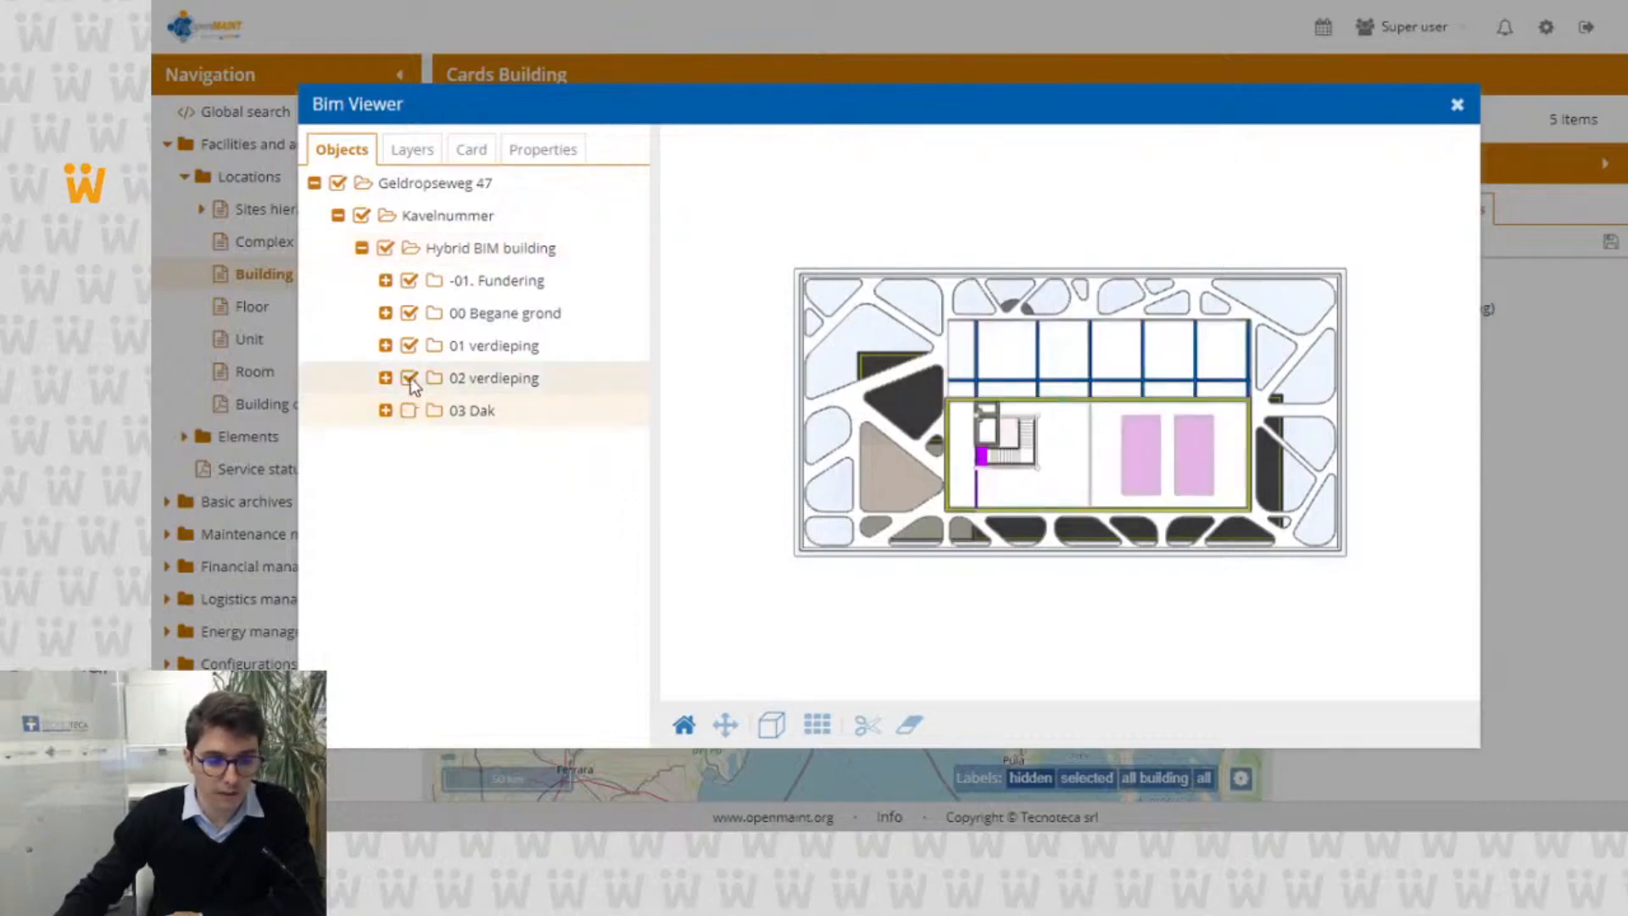
click(409, 378)
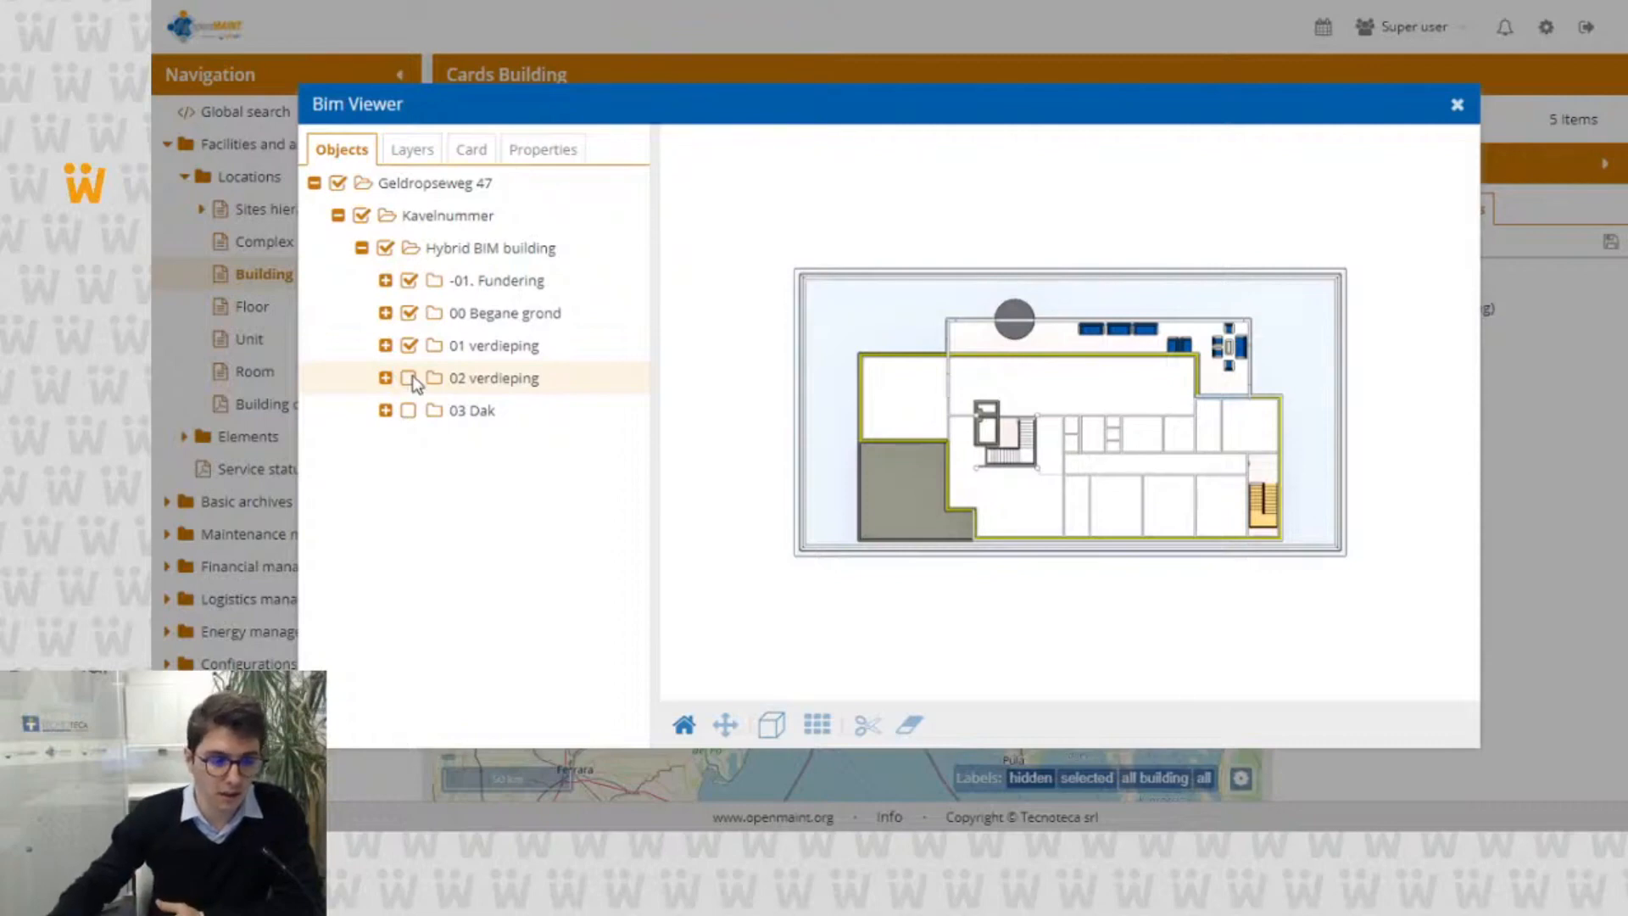
click(409, 346)
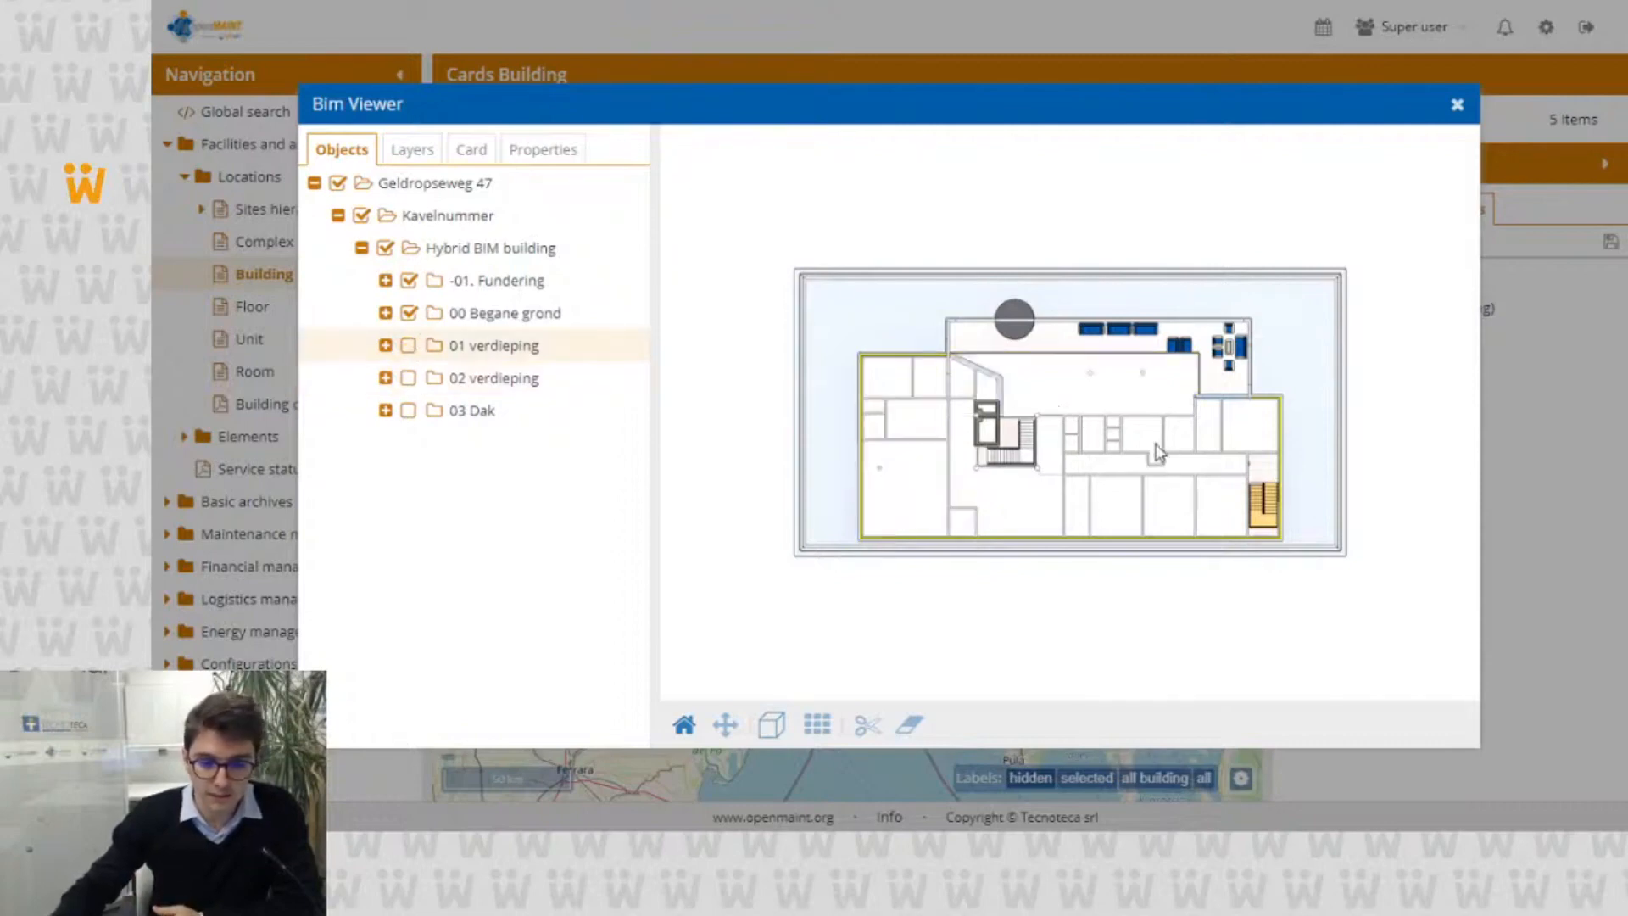
scroll(1099, 400, up, 6)
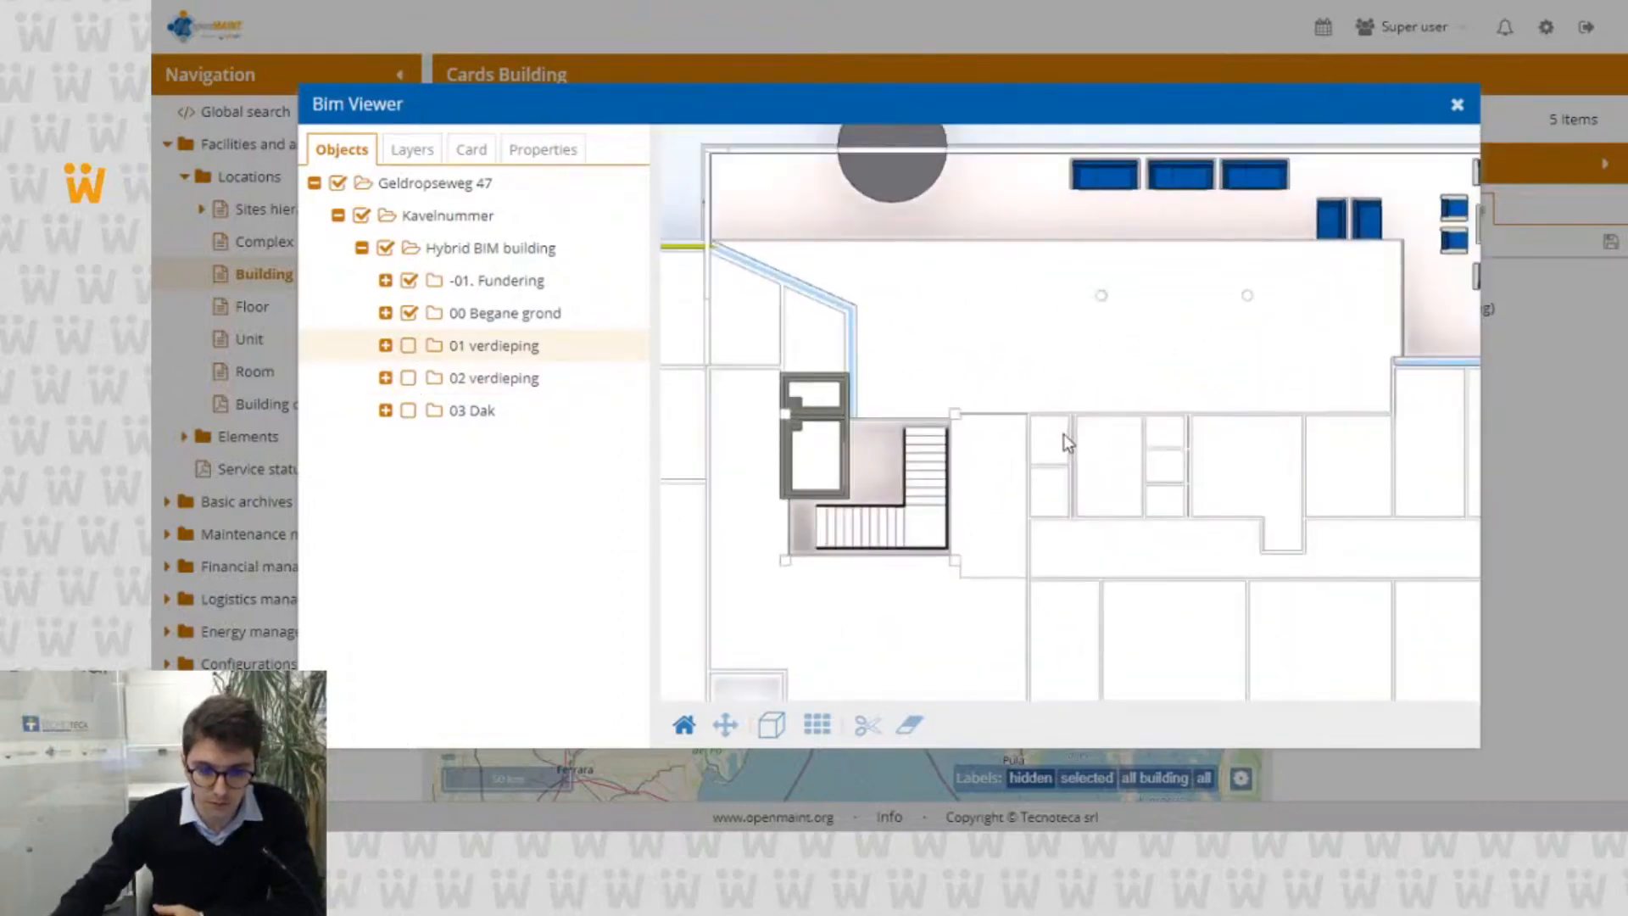
scroll(1063, 434, down, 3)
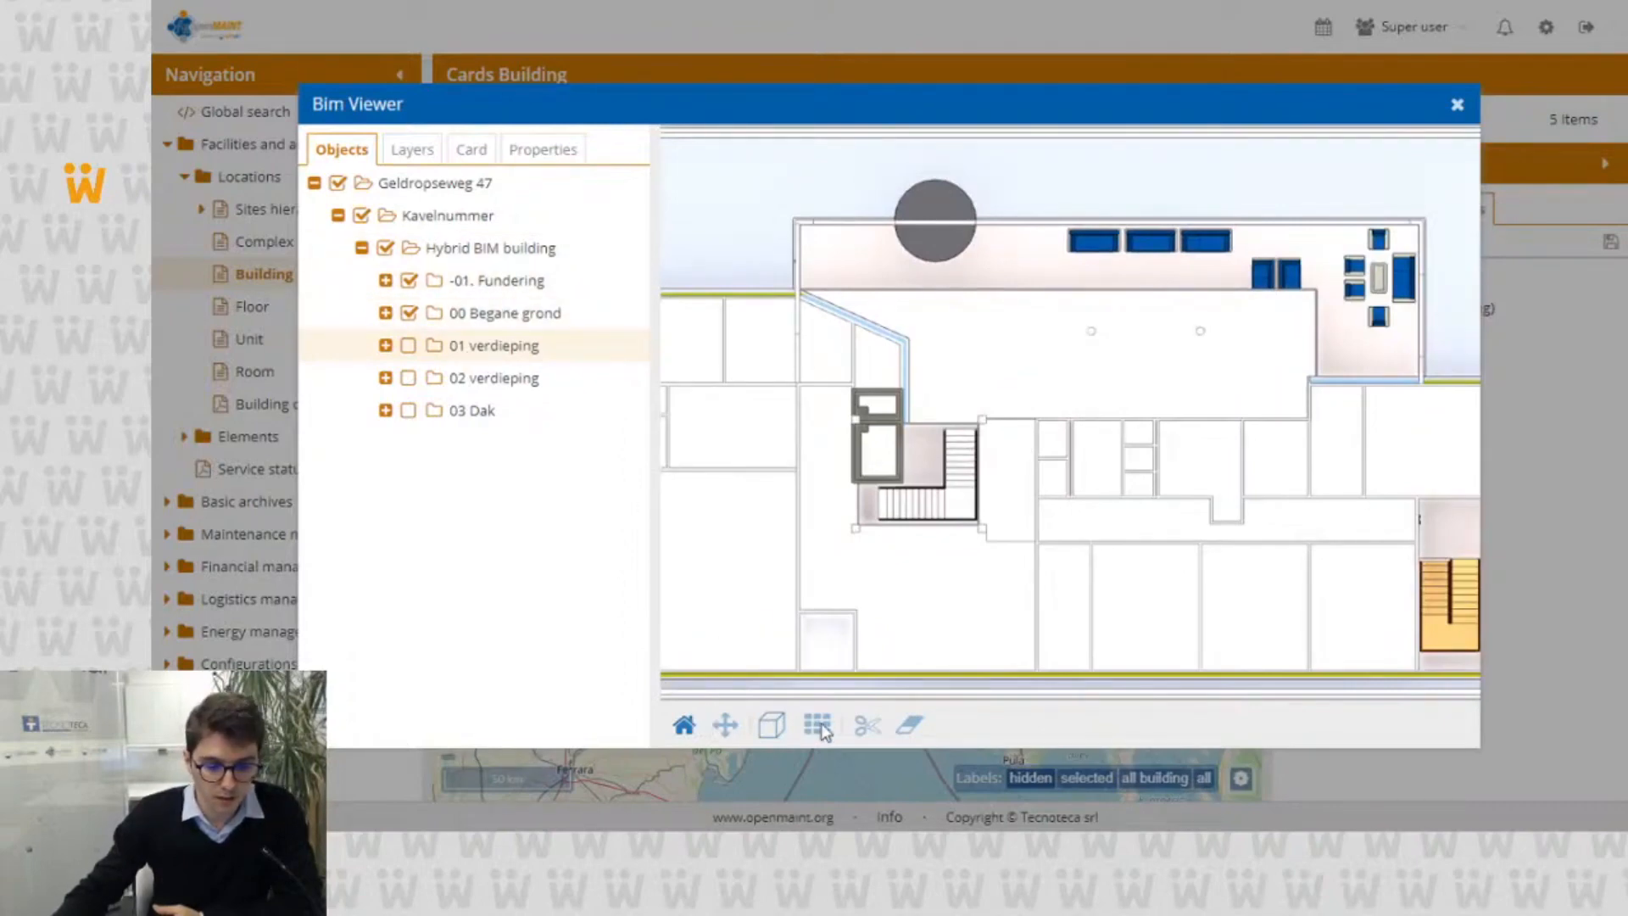
Step: Return to the 3D view and show the 01 verdieping, 02 verdieping and 03 Dak storeys again
click(769, 727)
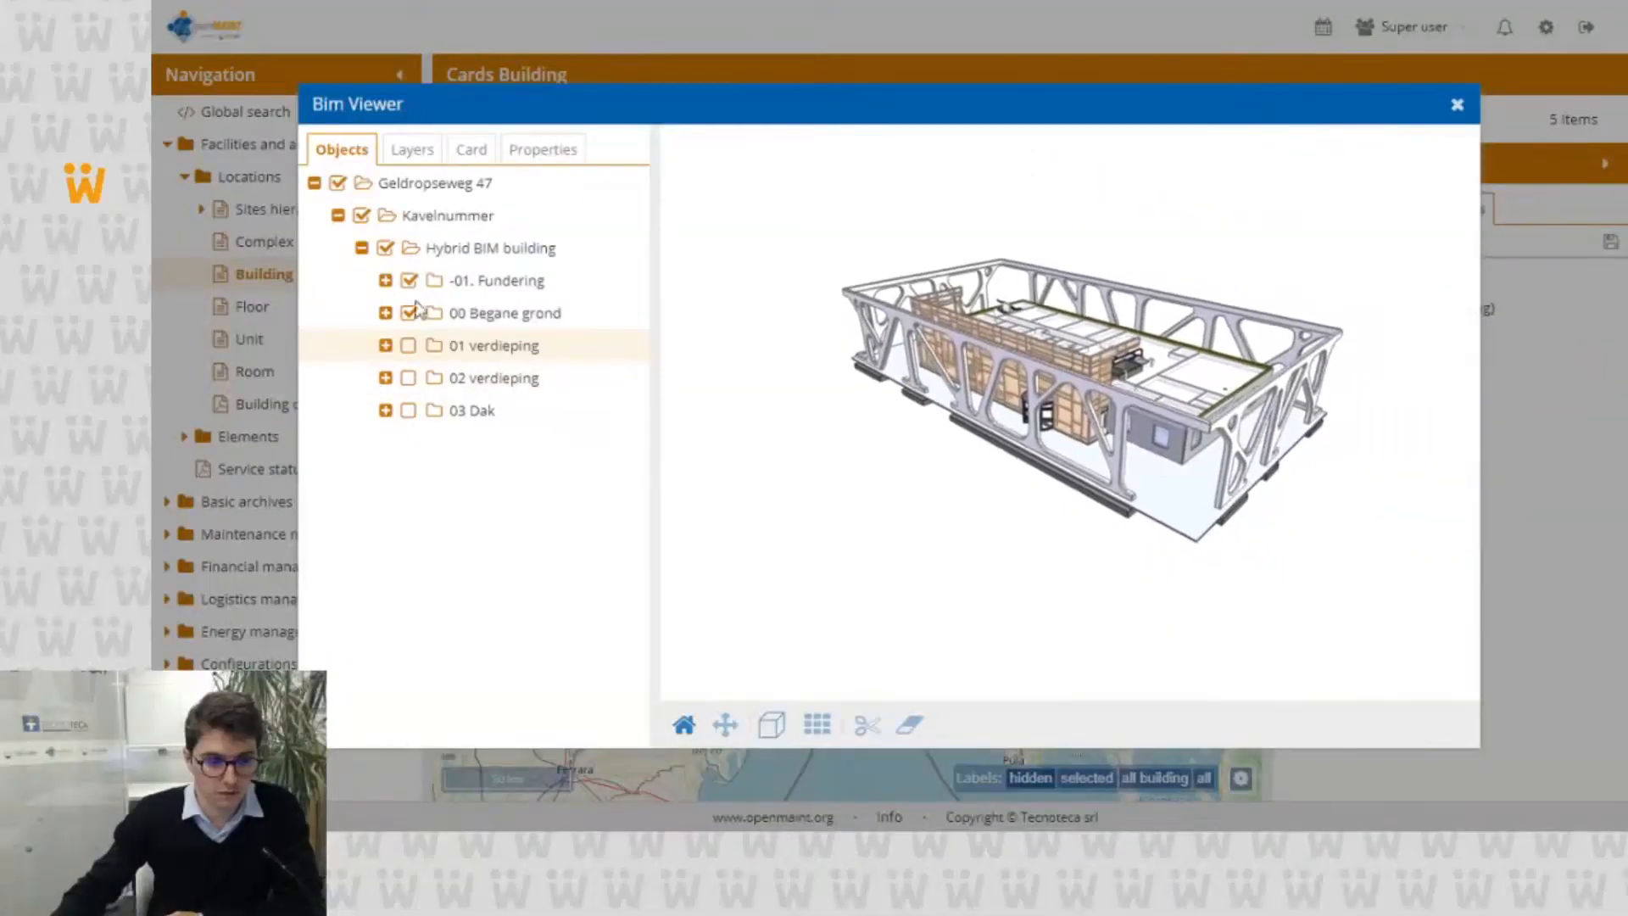
click(408, 345)
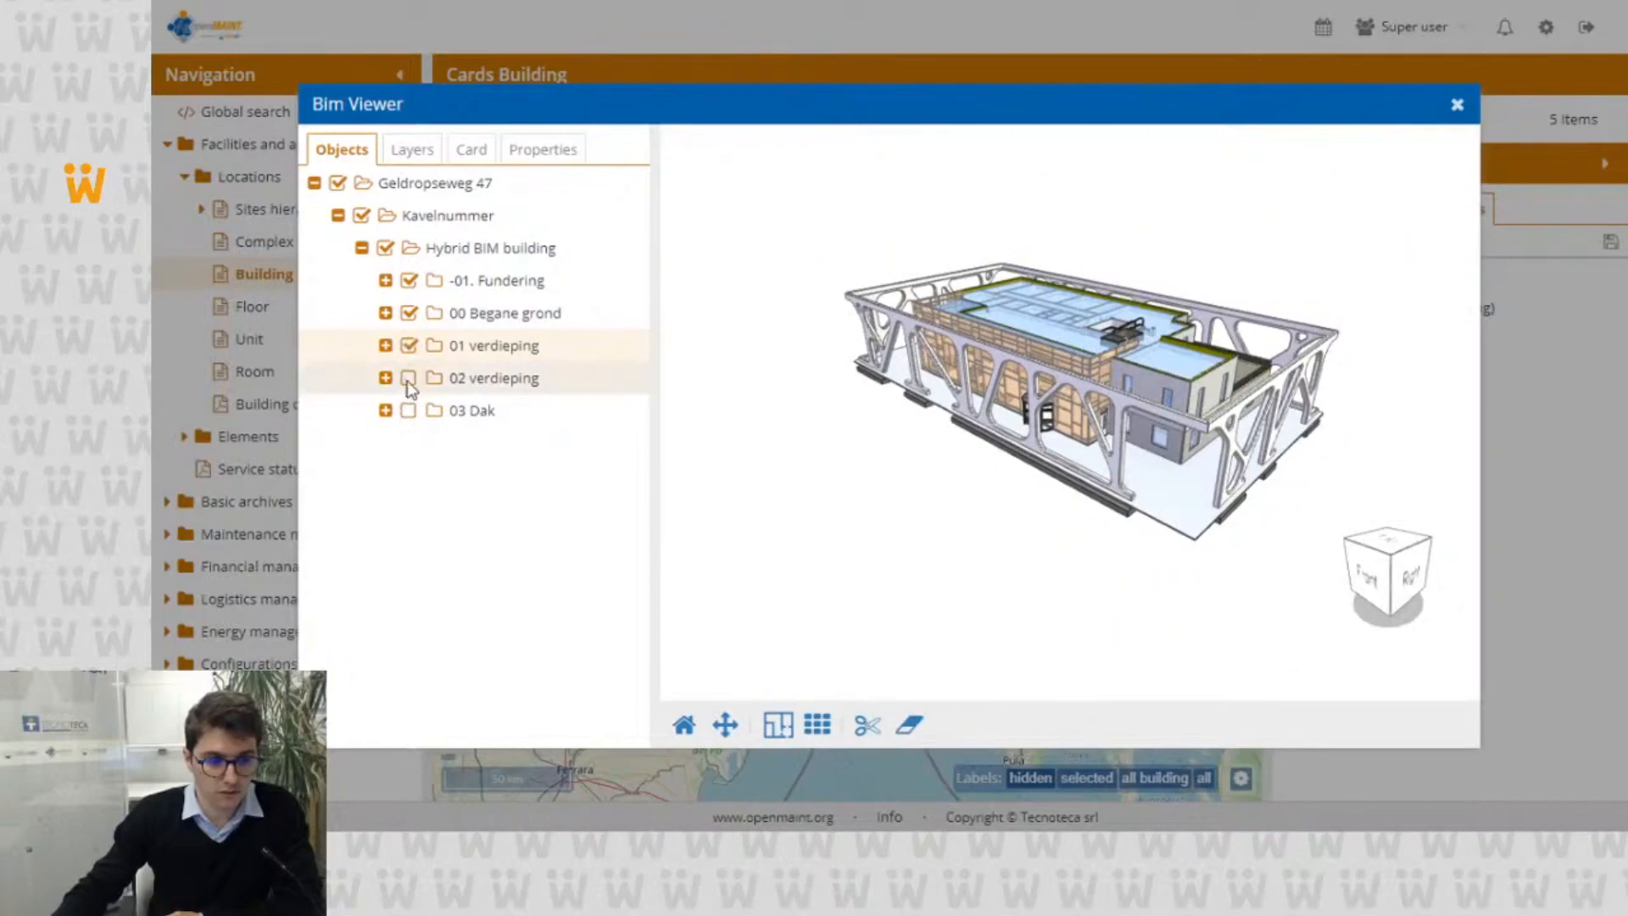
click(408, 378)
click(407, 412)
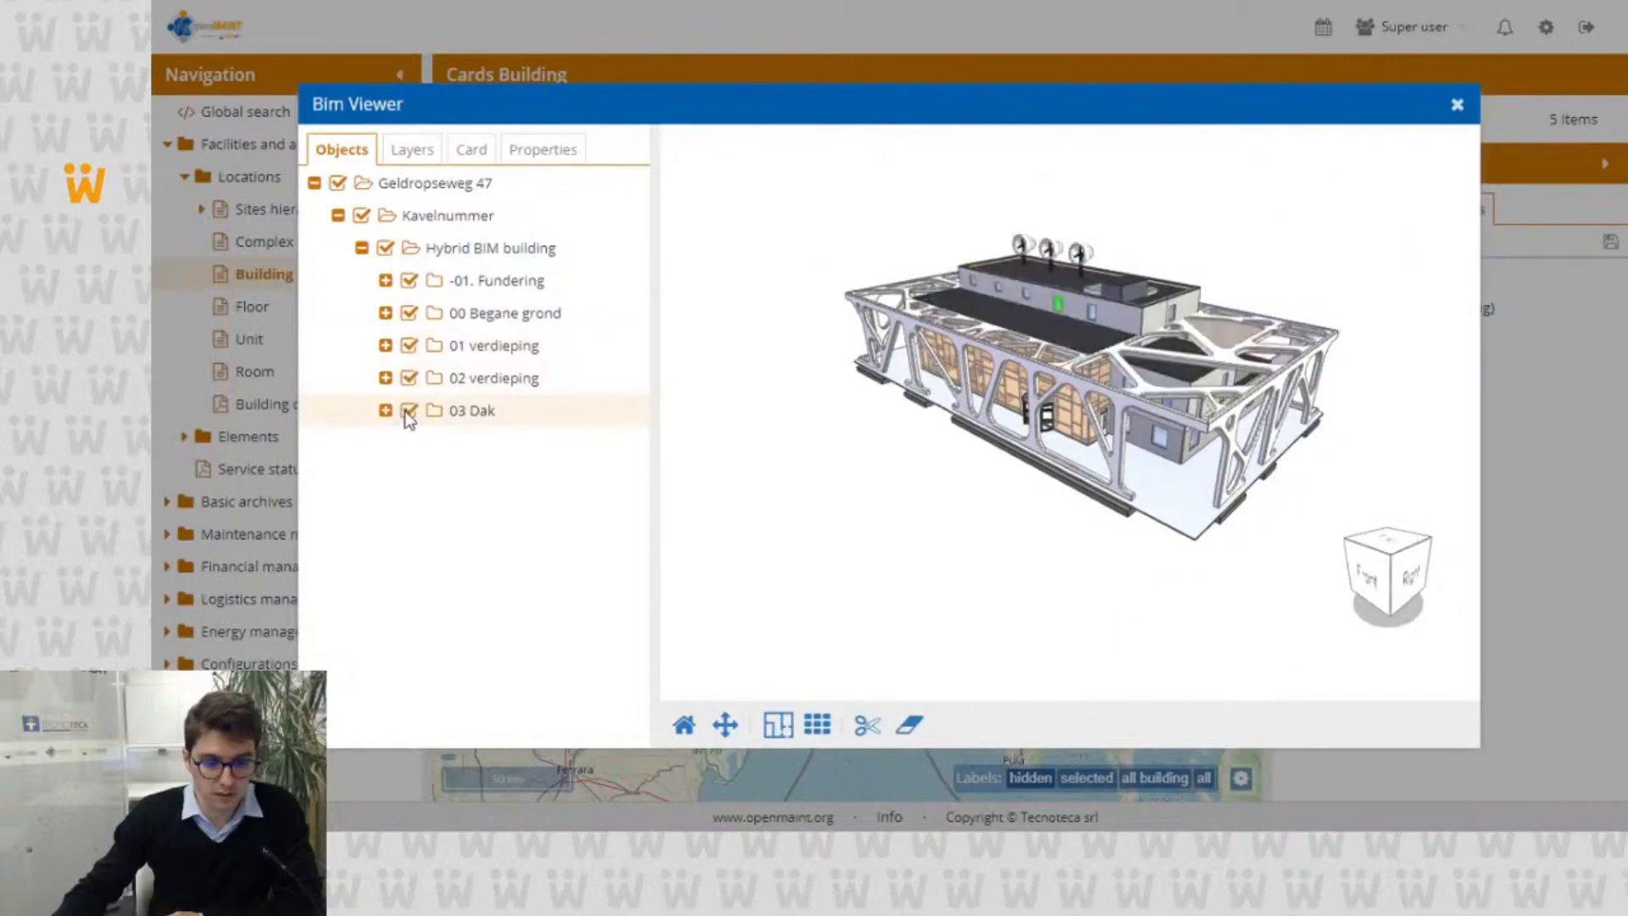
Step: Switch the building model to the orthogonal view, return it to the perspective view and look at it closer
click(817, 728)
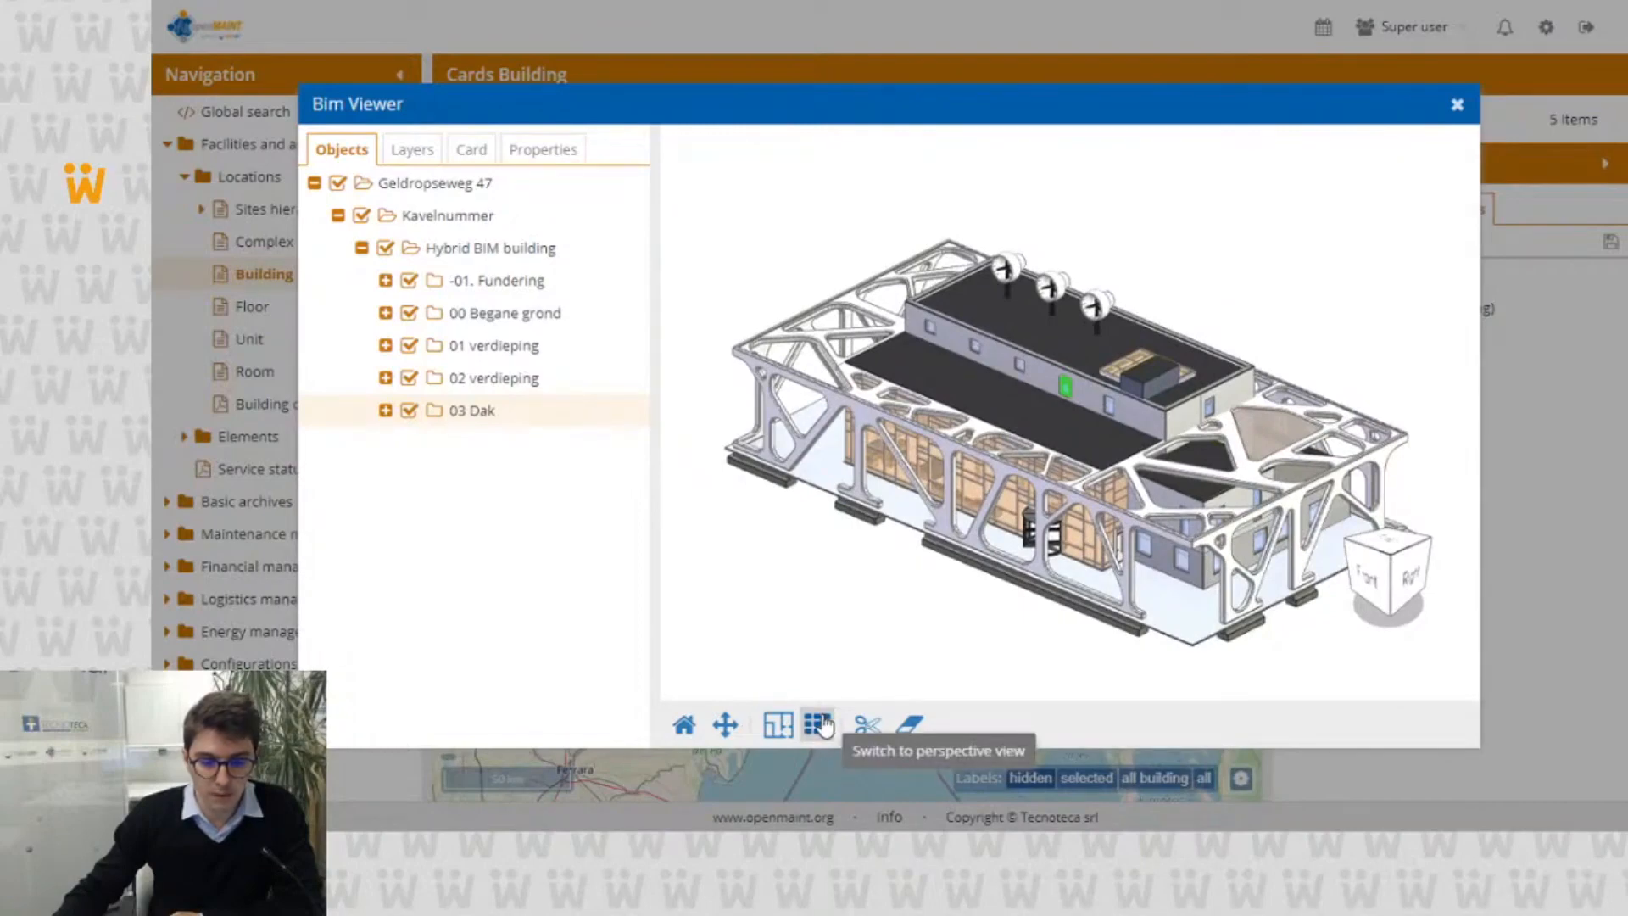
click(819, 726)
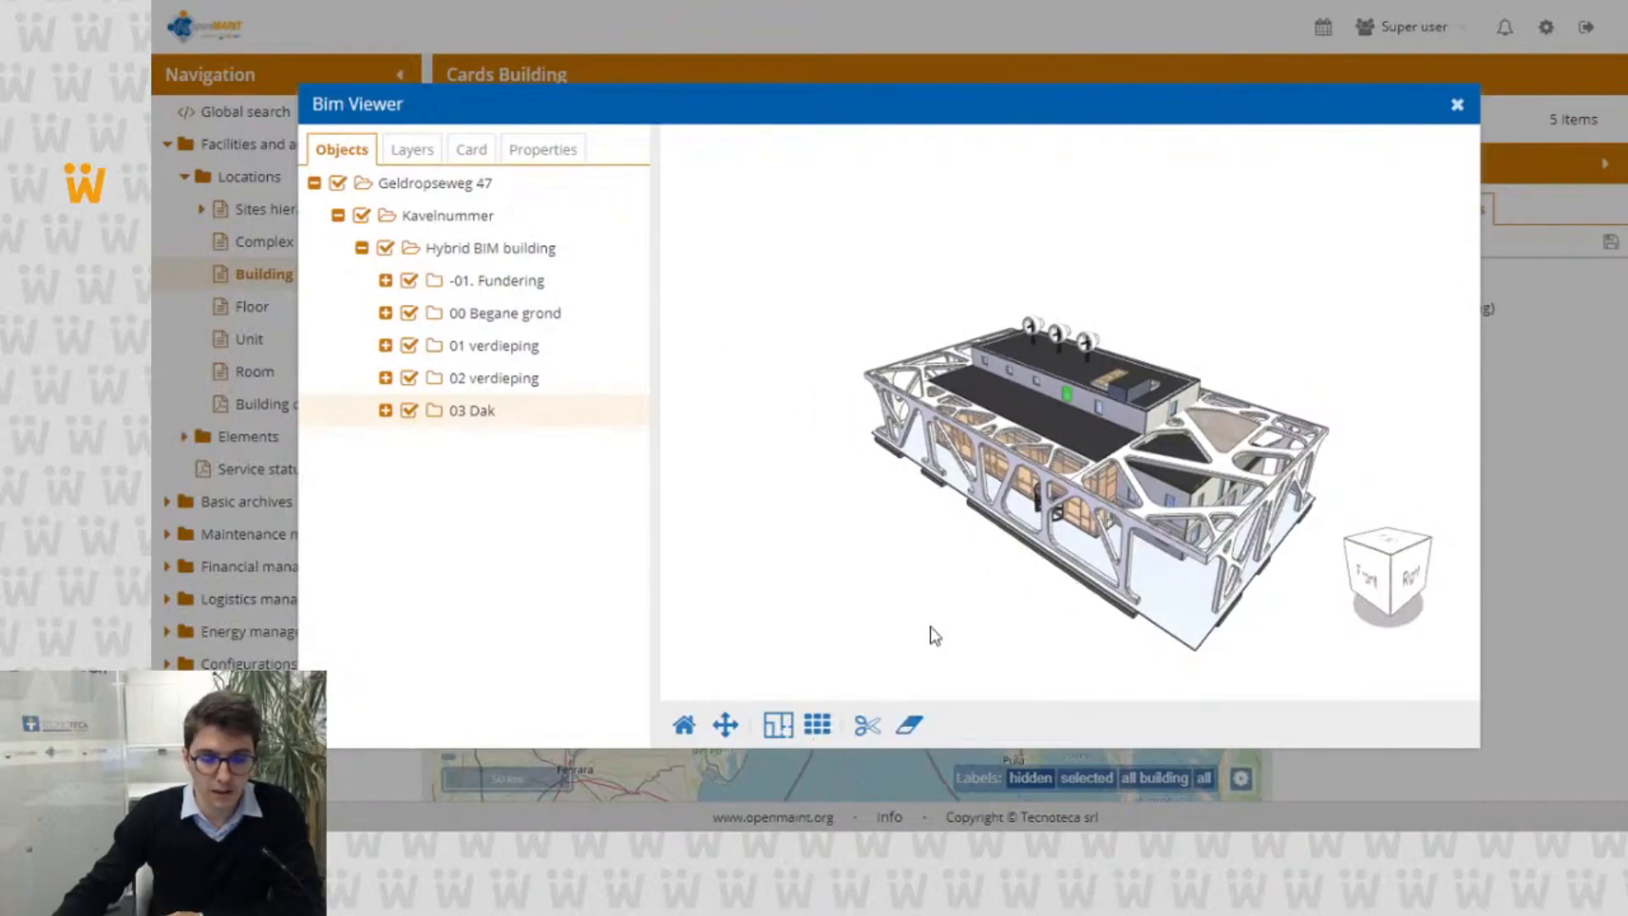
scroll(1000, 572, up, 5)
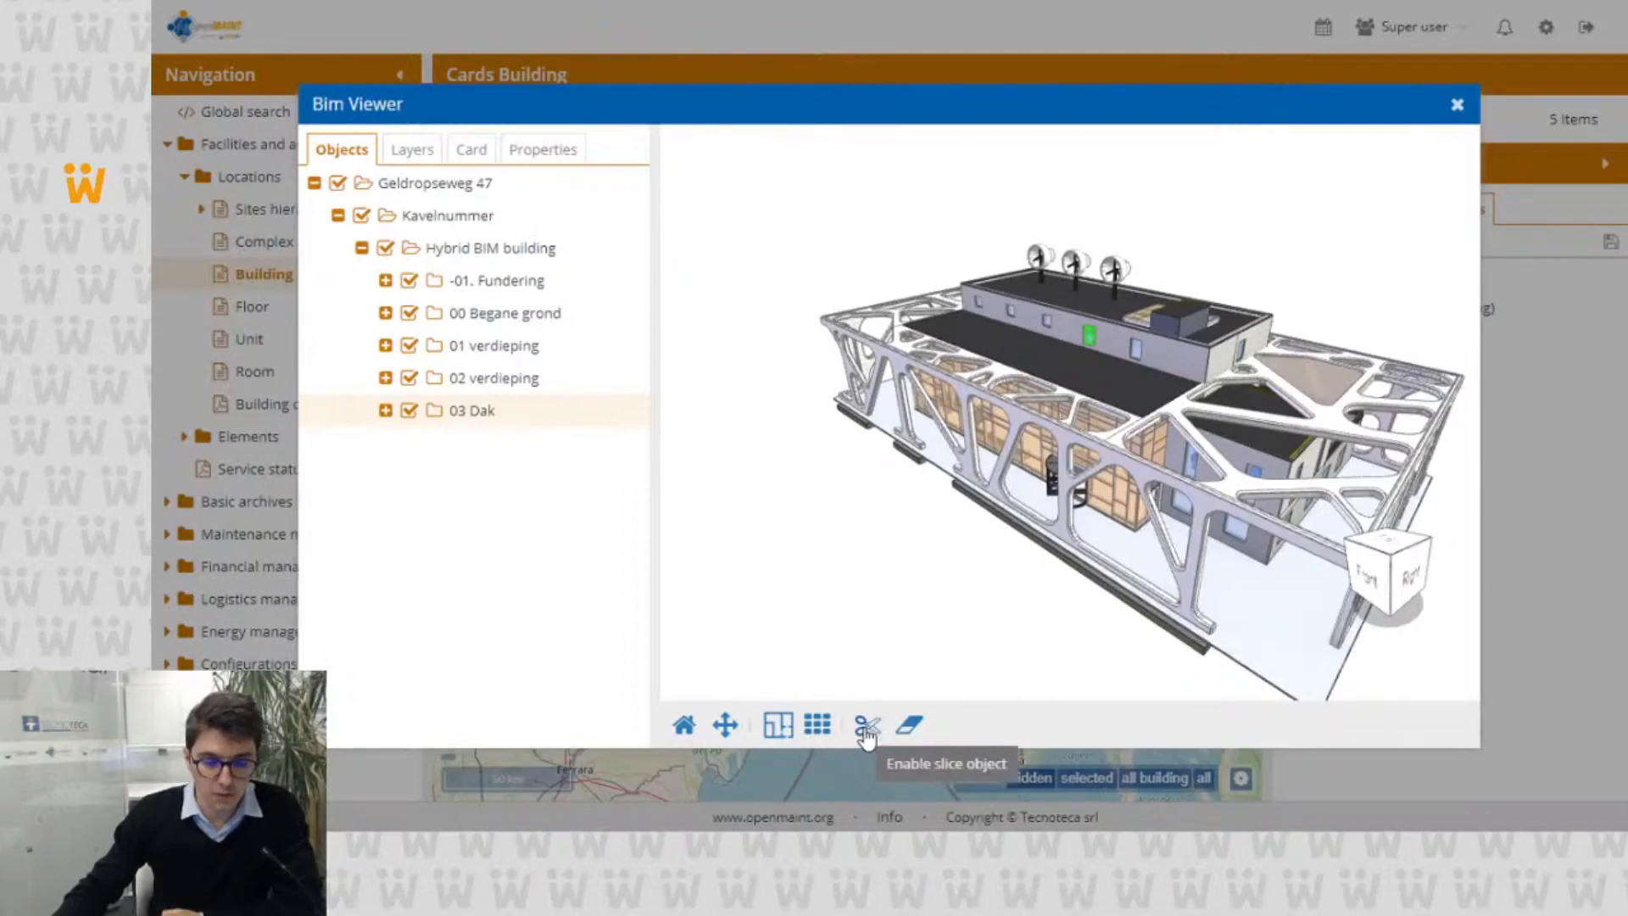
Step: Slice the building model with a vertical plane and move the plane inward to expose the rooms behind the facade
click(866, 731)
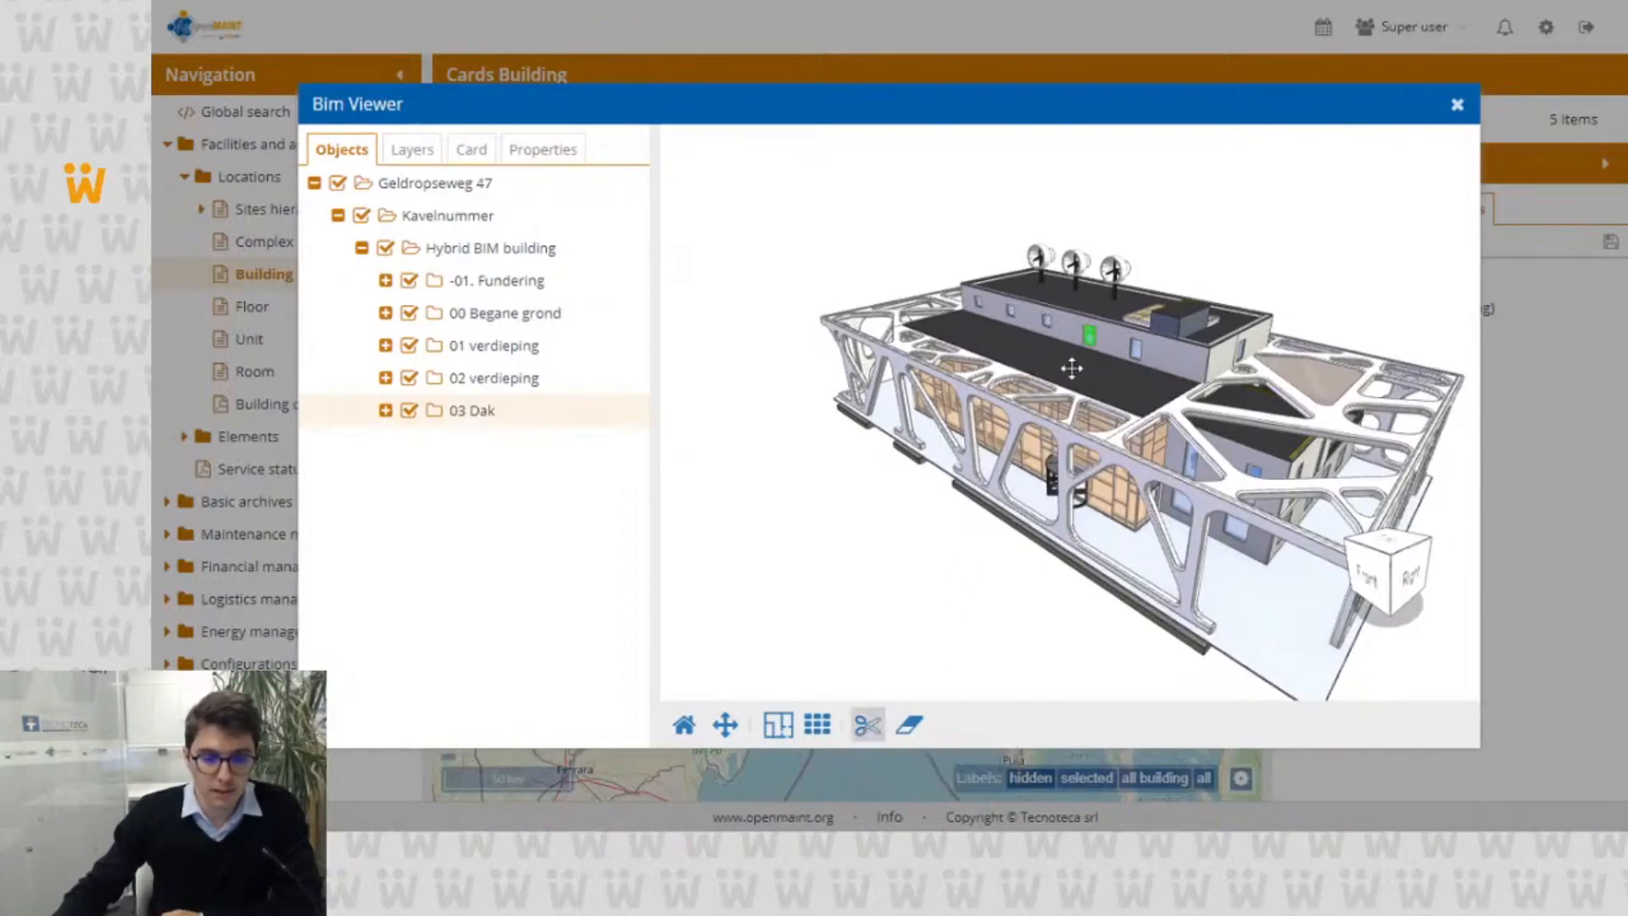
click(1072, 368)
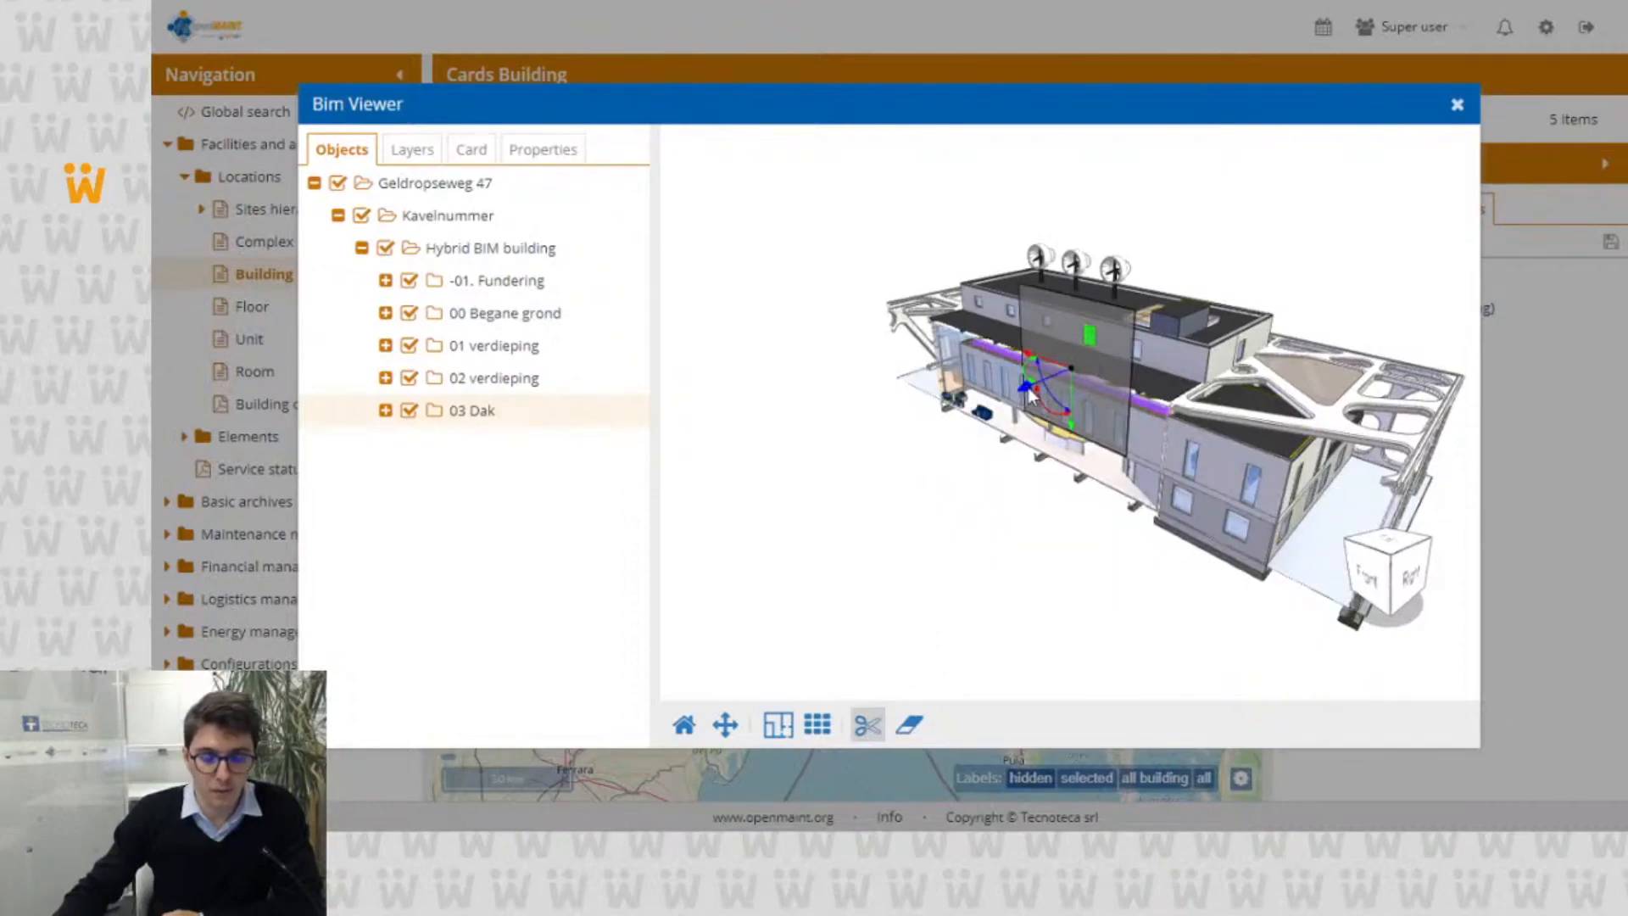
mouse_move(1027, 389)
mouse_down()
mouse_move(896, 440)
mouse_move(927, 407)
mouse_move(1017, 416)
mouse_move(1048, 393)
mouse_up()
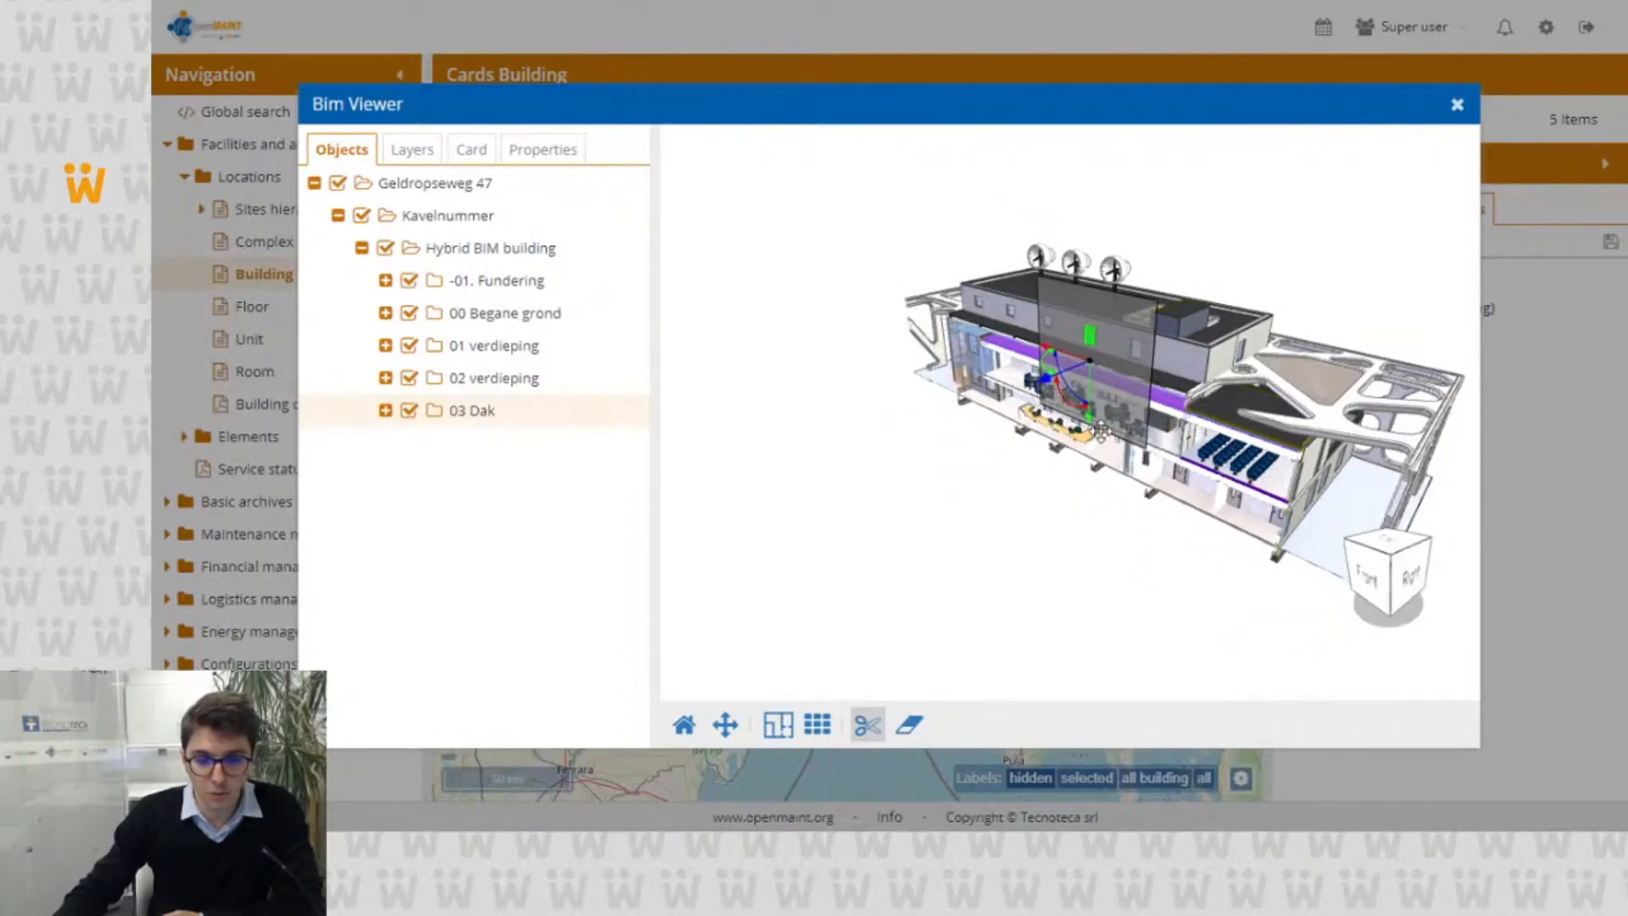
scroll(1070, 439, up, 5)
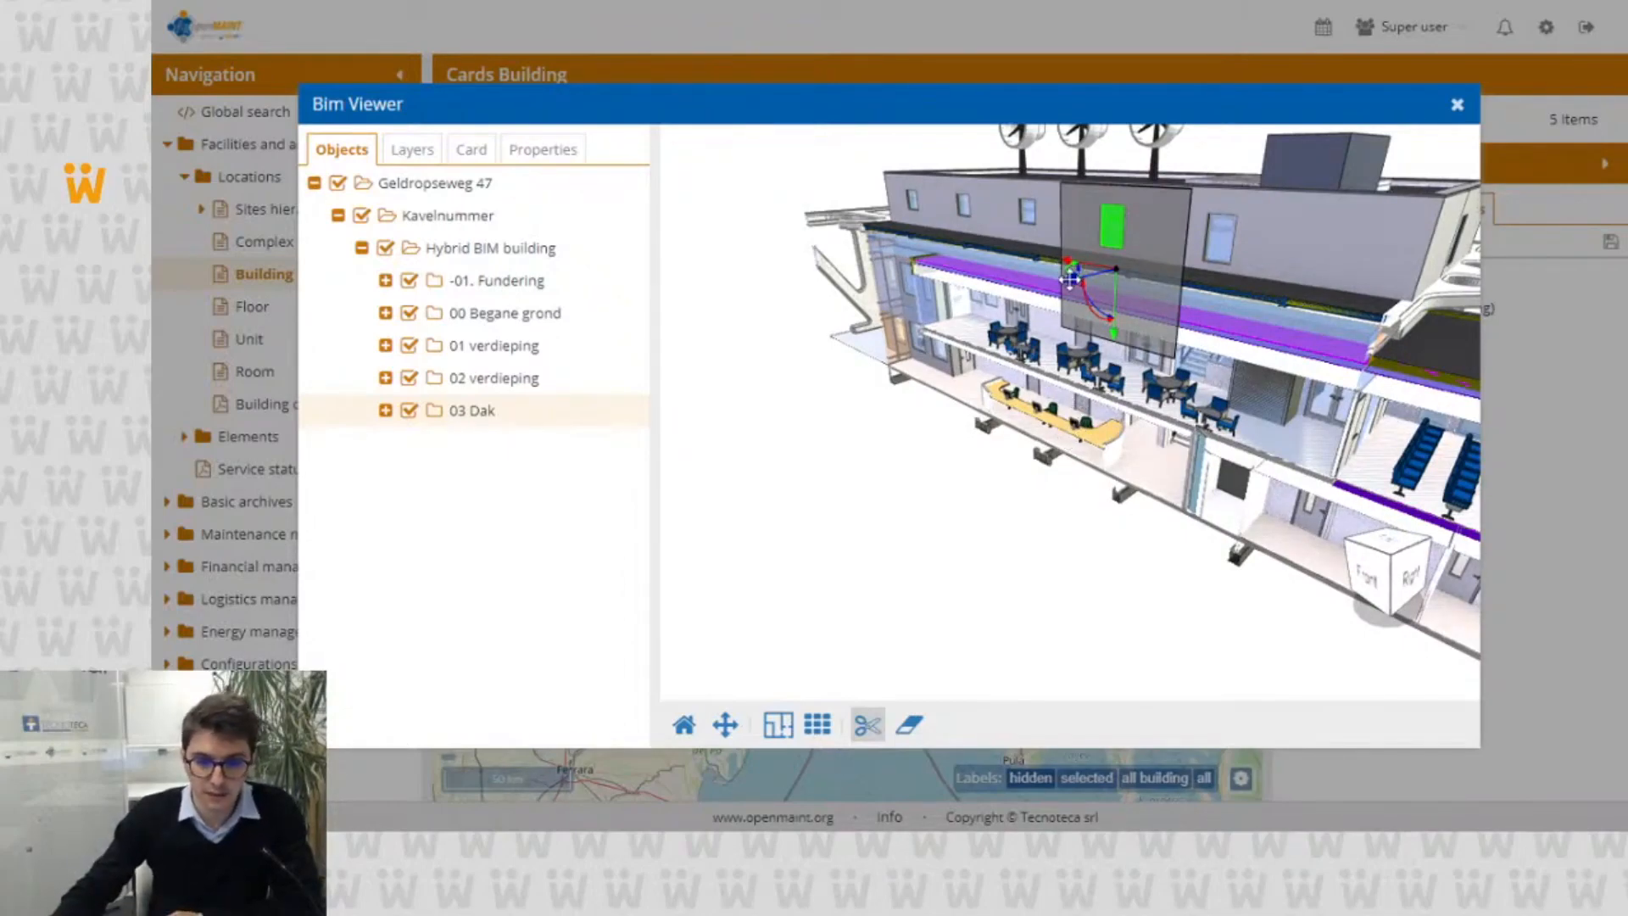
Step: Turn off slice editing and rotate the cut model to the front view to inspect the exposed floors
click(865, 728)
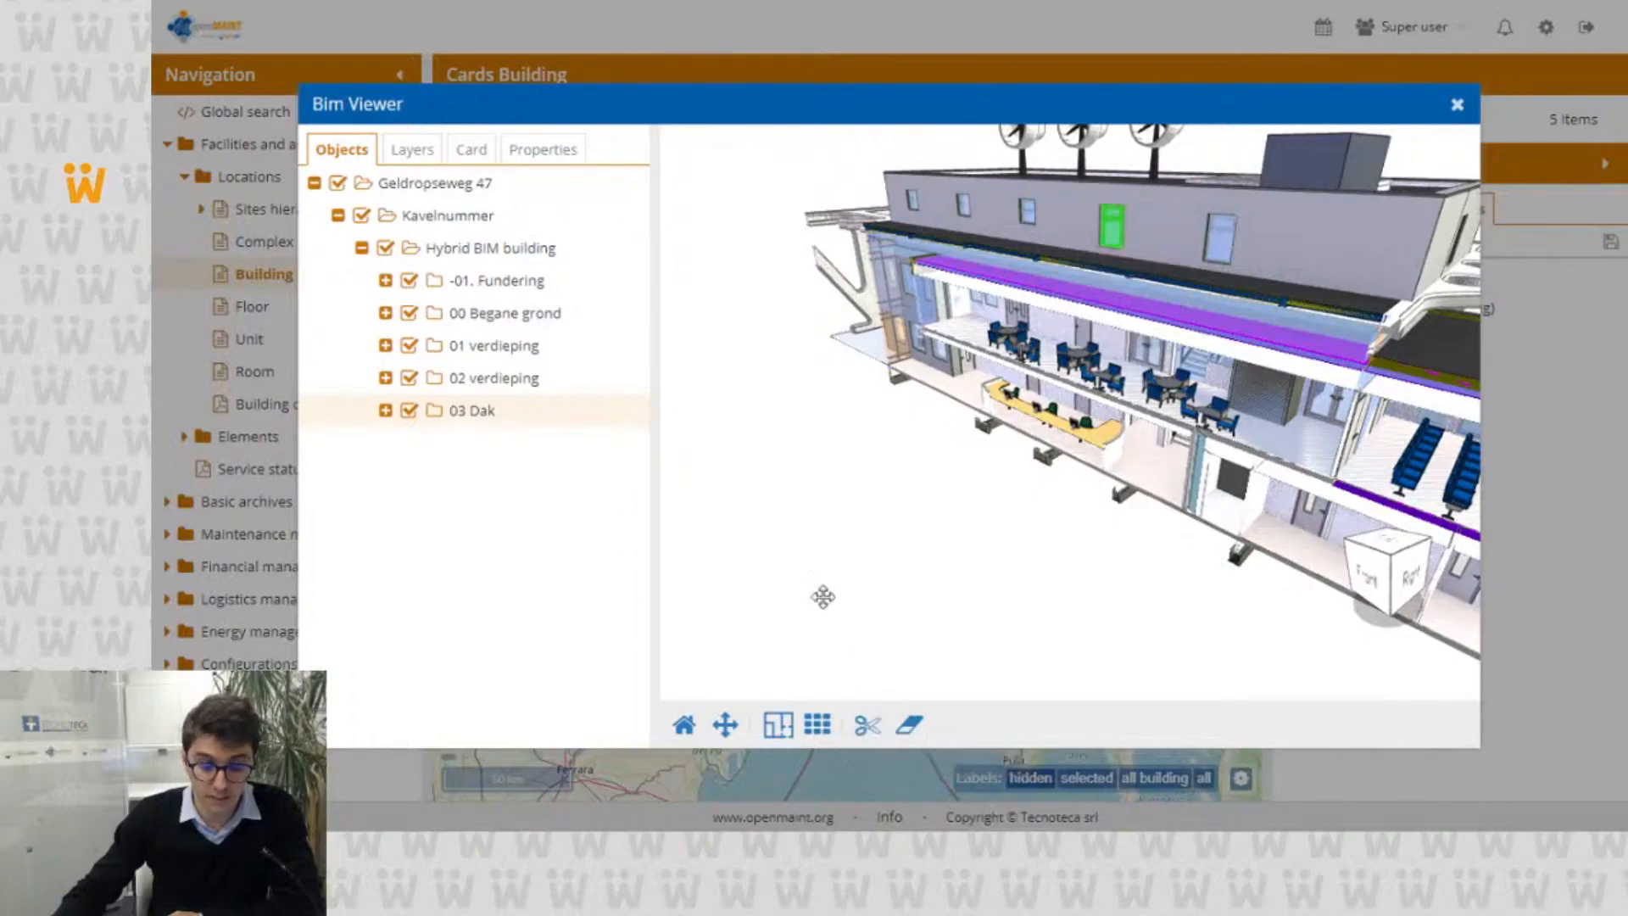
drag(821, 592, 959, 606)
scroll(1036, 436, up, 3)
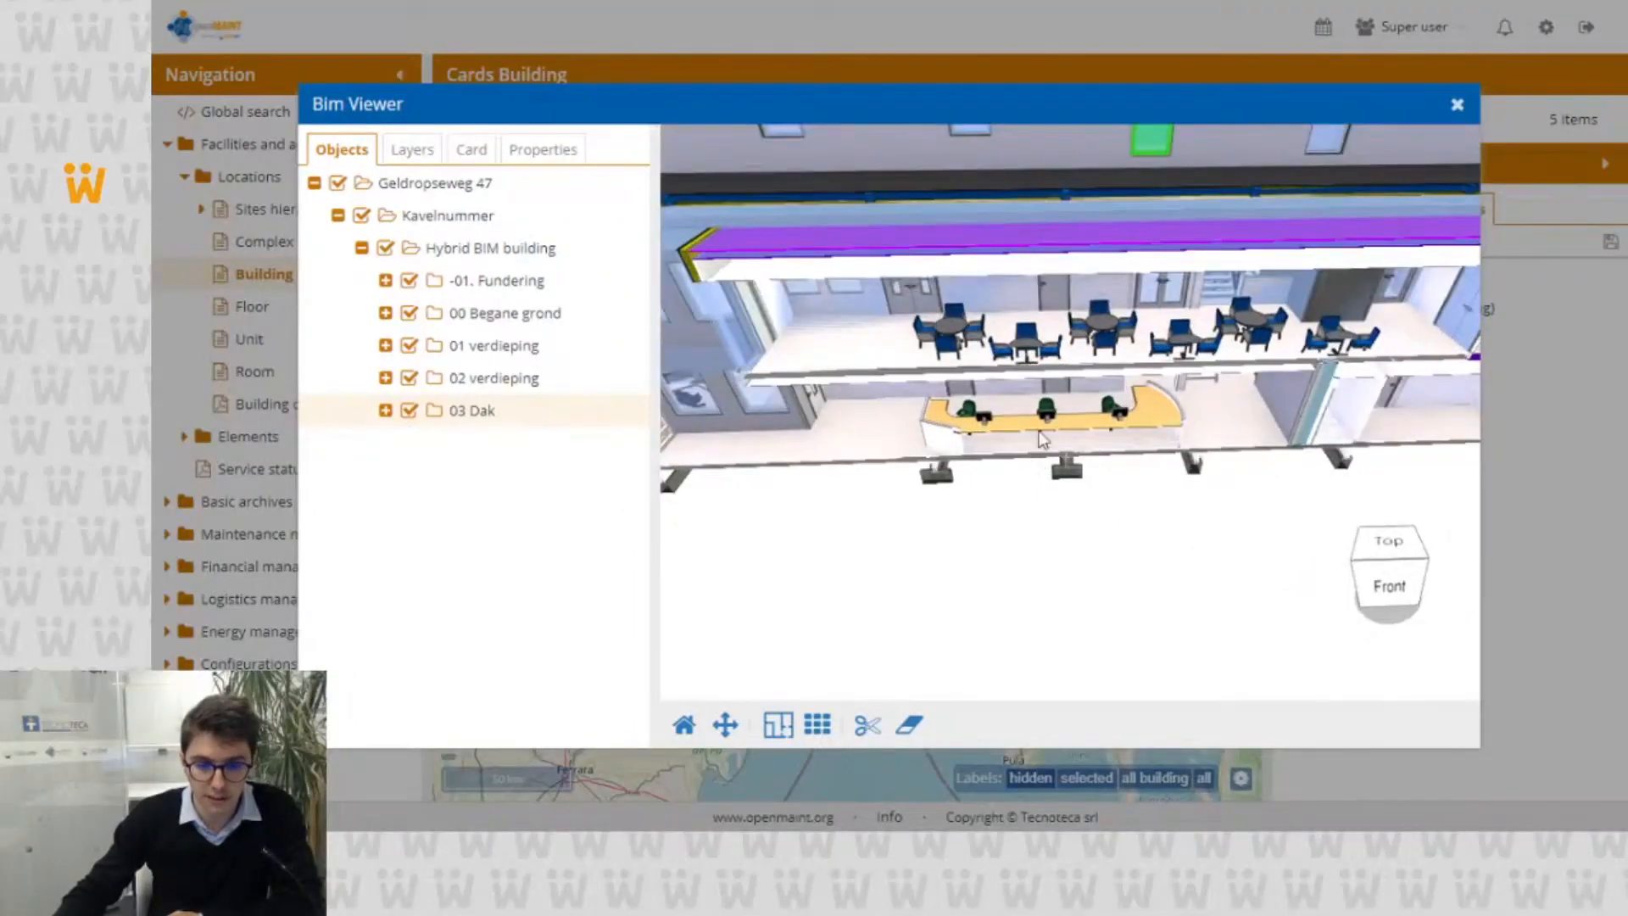
drag(1039, 372, 1026, 309)
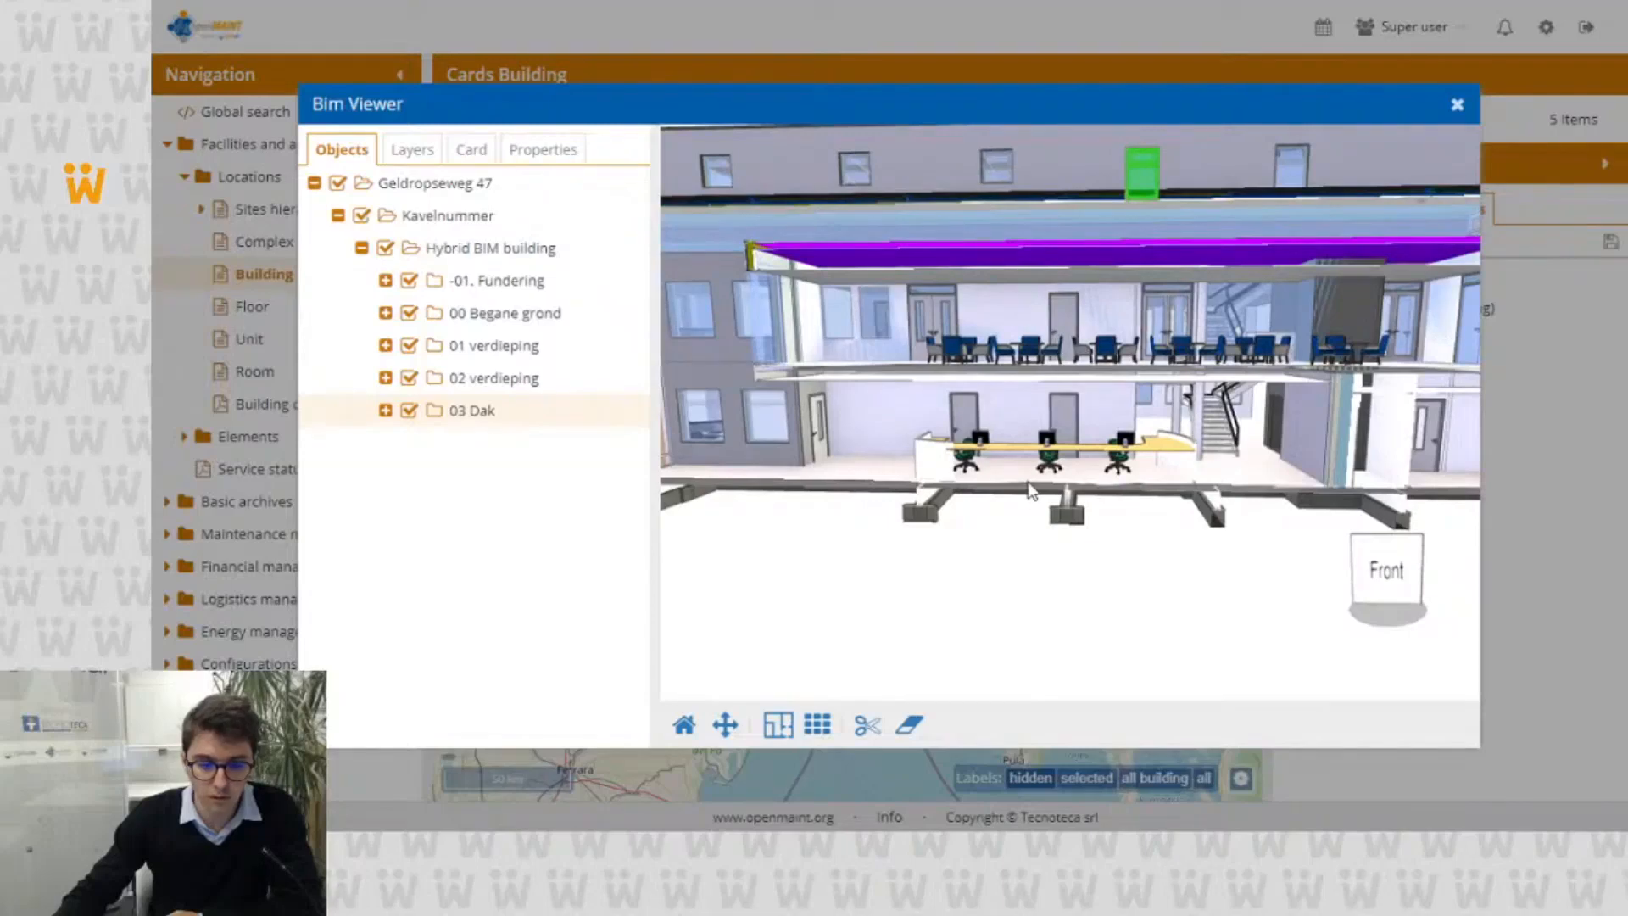
Step: Remove the slice, reset the model to its home view and close the BIM viewer
click(911, 726)
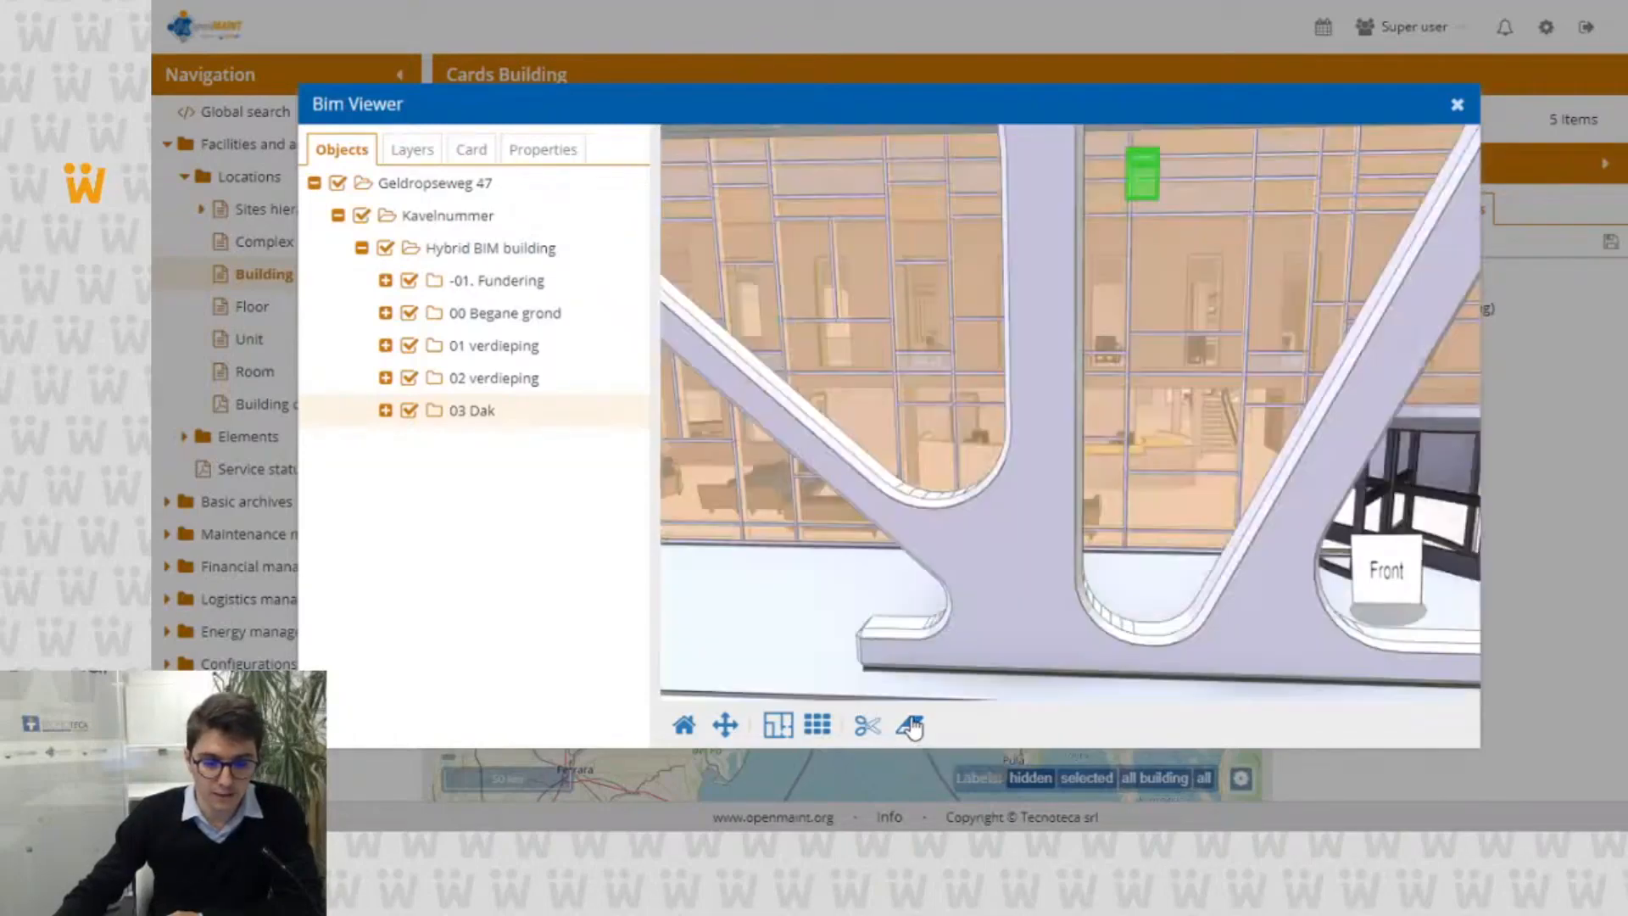
click(684, 728)
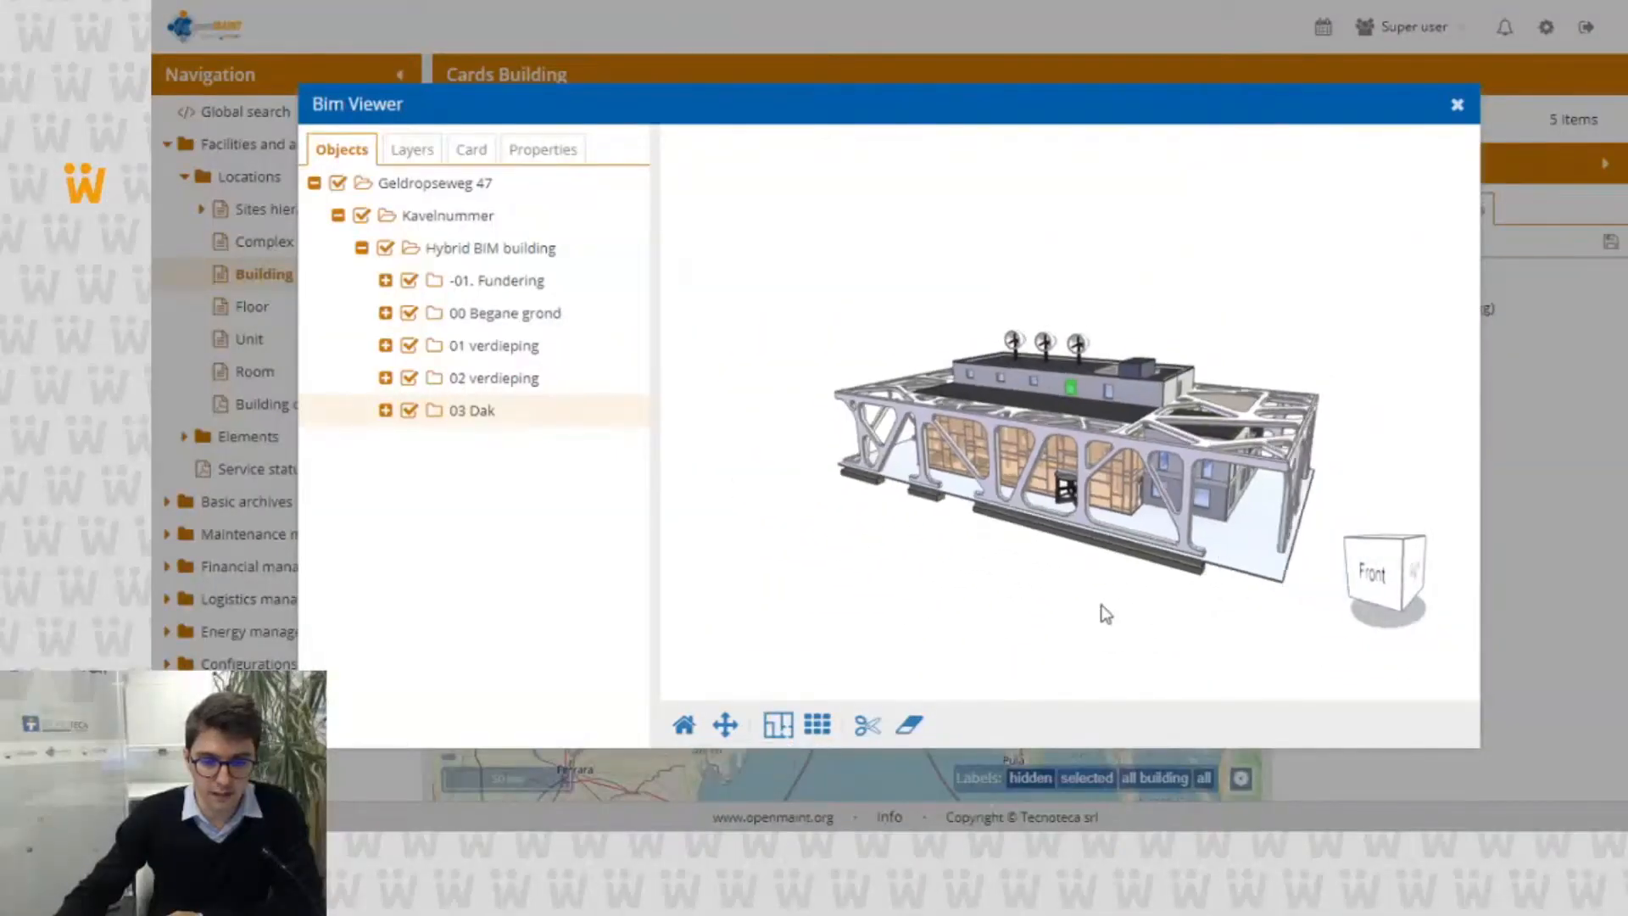
scroll(1106, 613, down, 2)
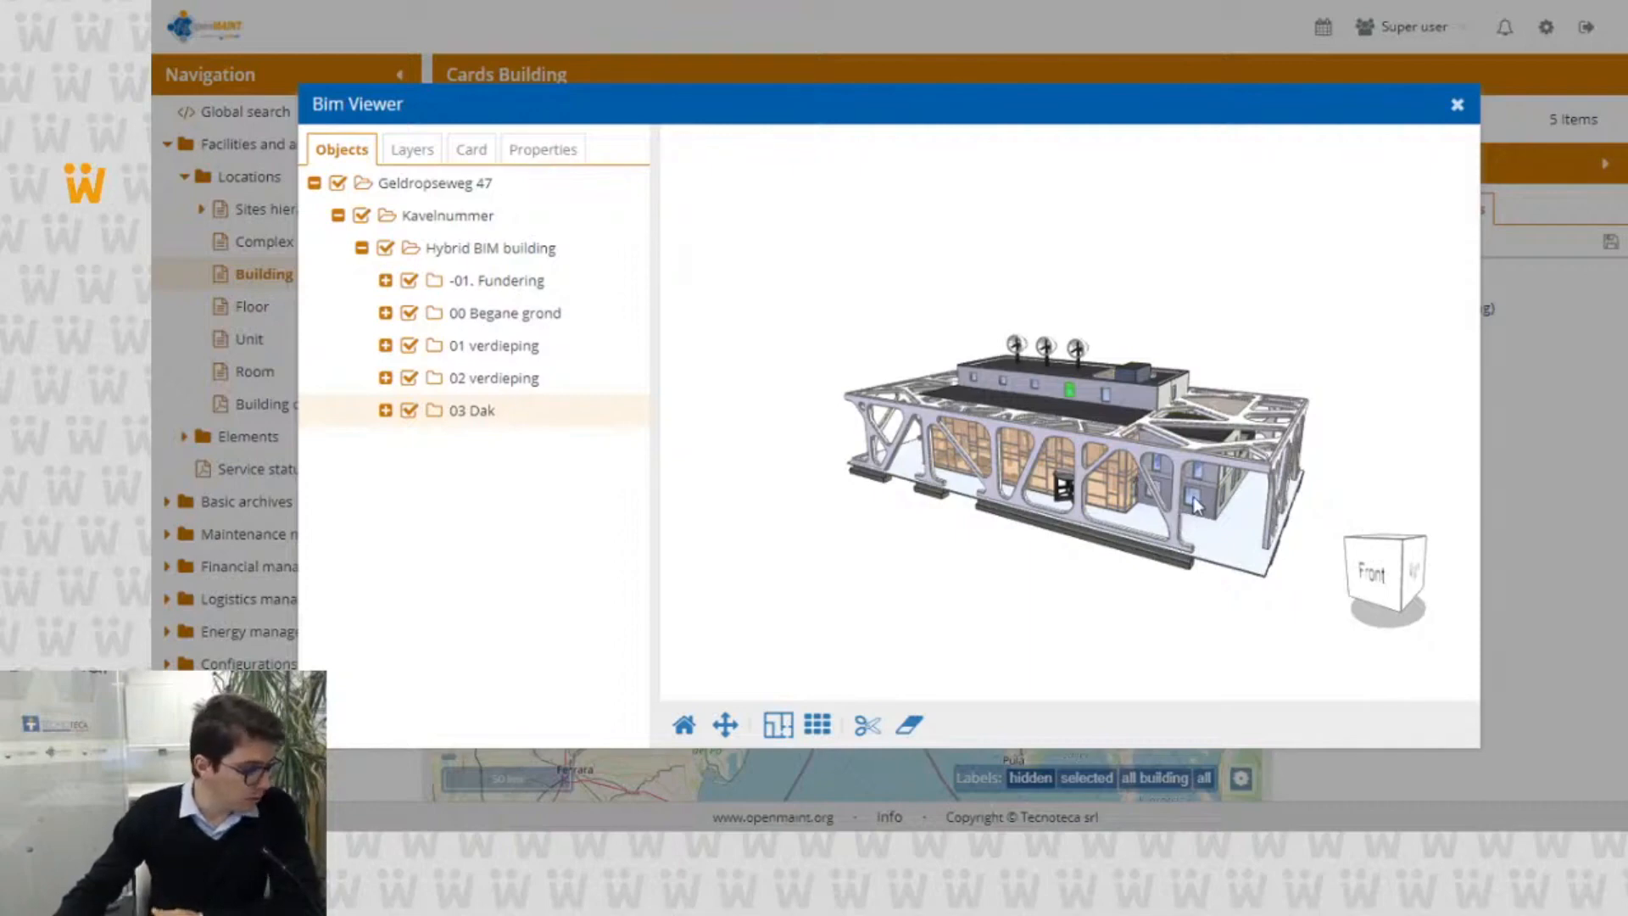
click(1458, 106)
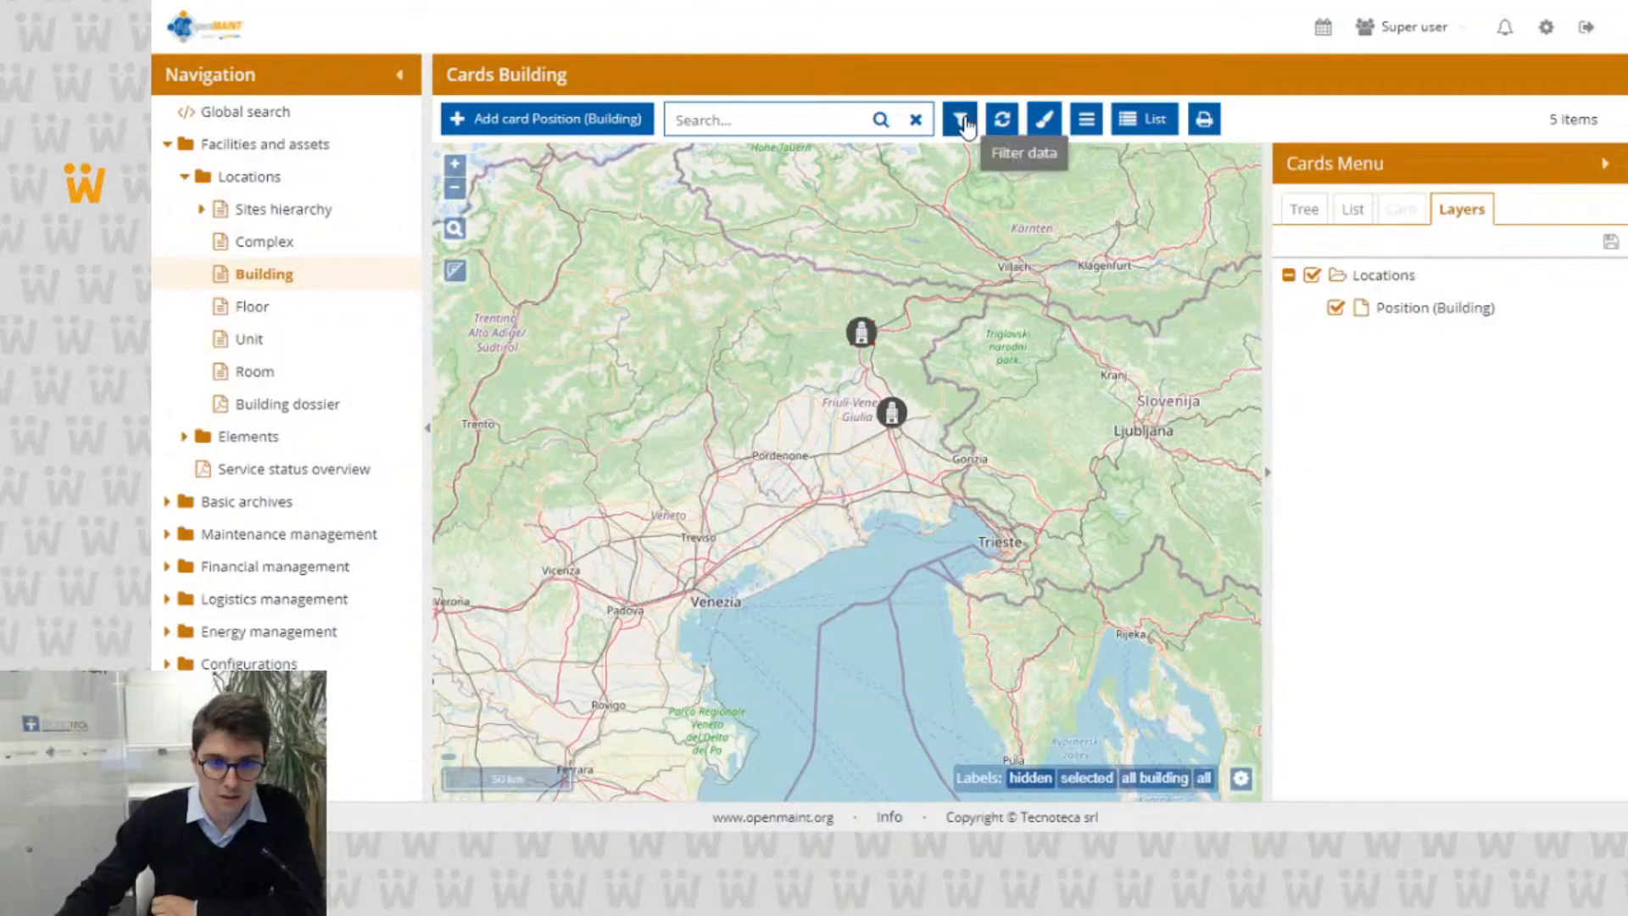
Step: Show the buildings as a list and review card TT01's history with System, Reference relations and Other relations entries included
click(1128, 121)
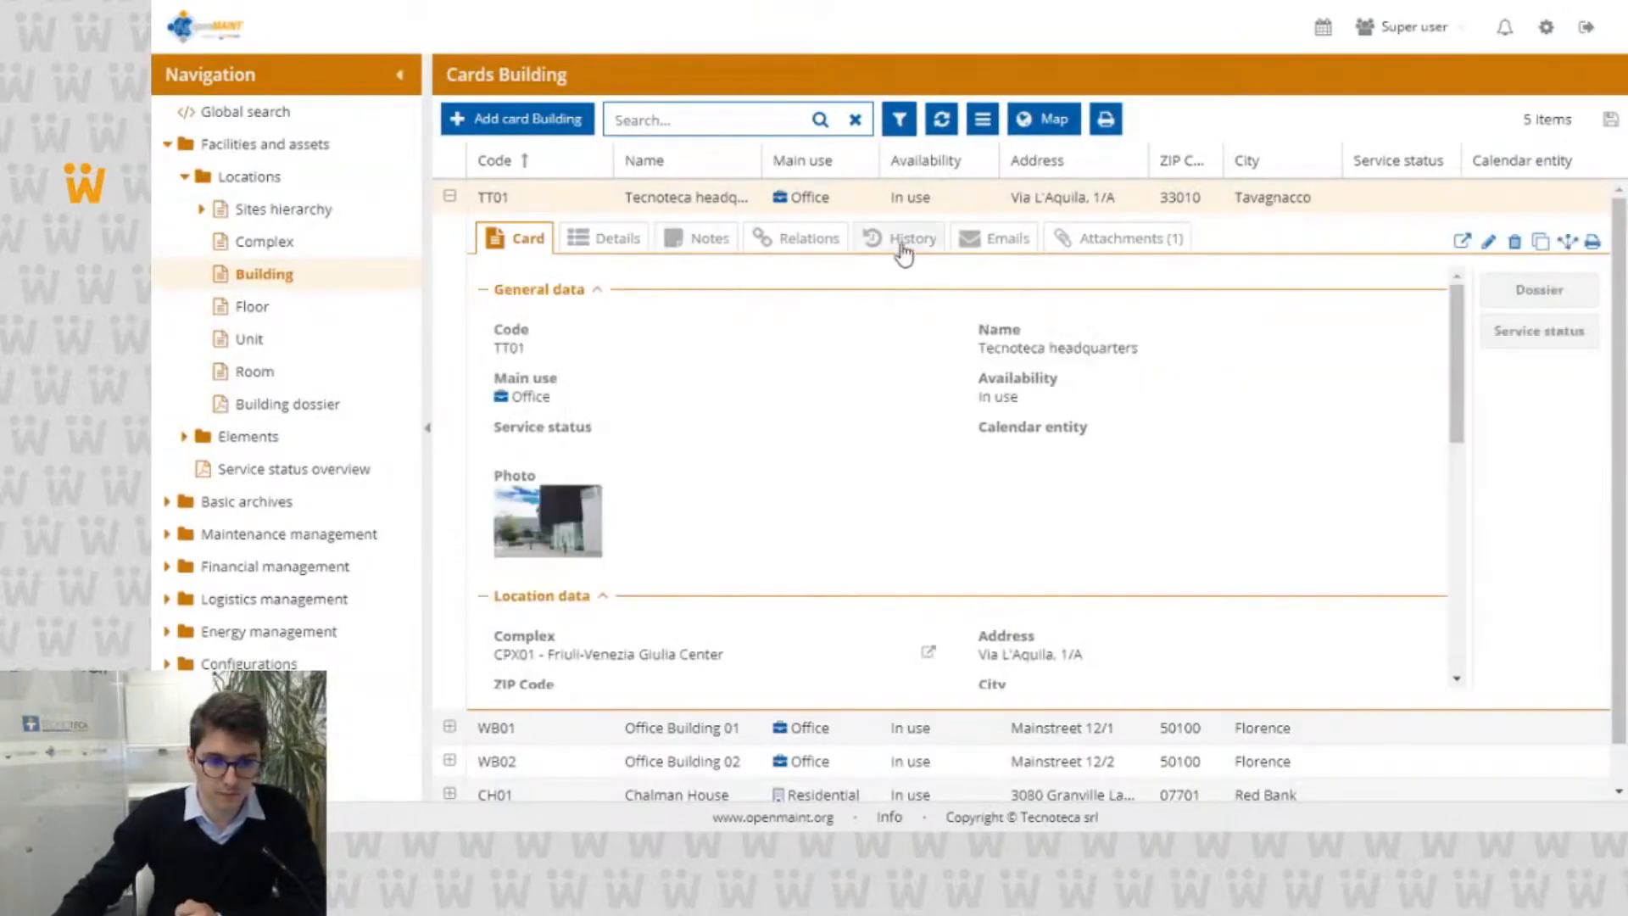
click(903, 242)
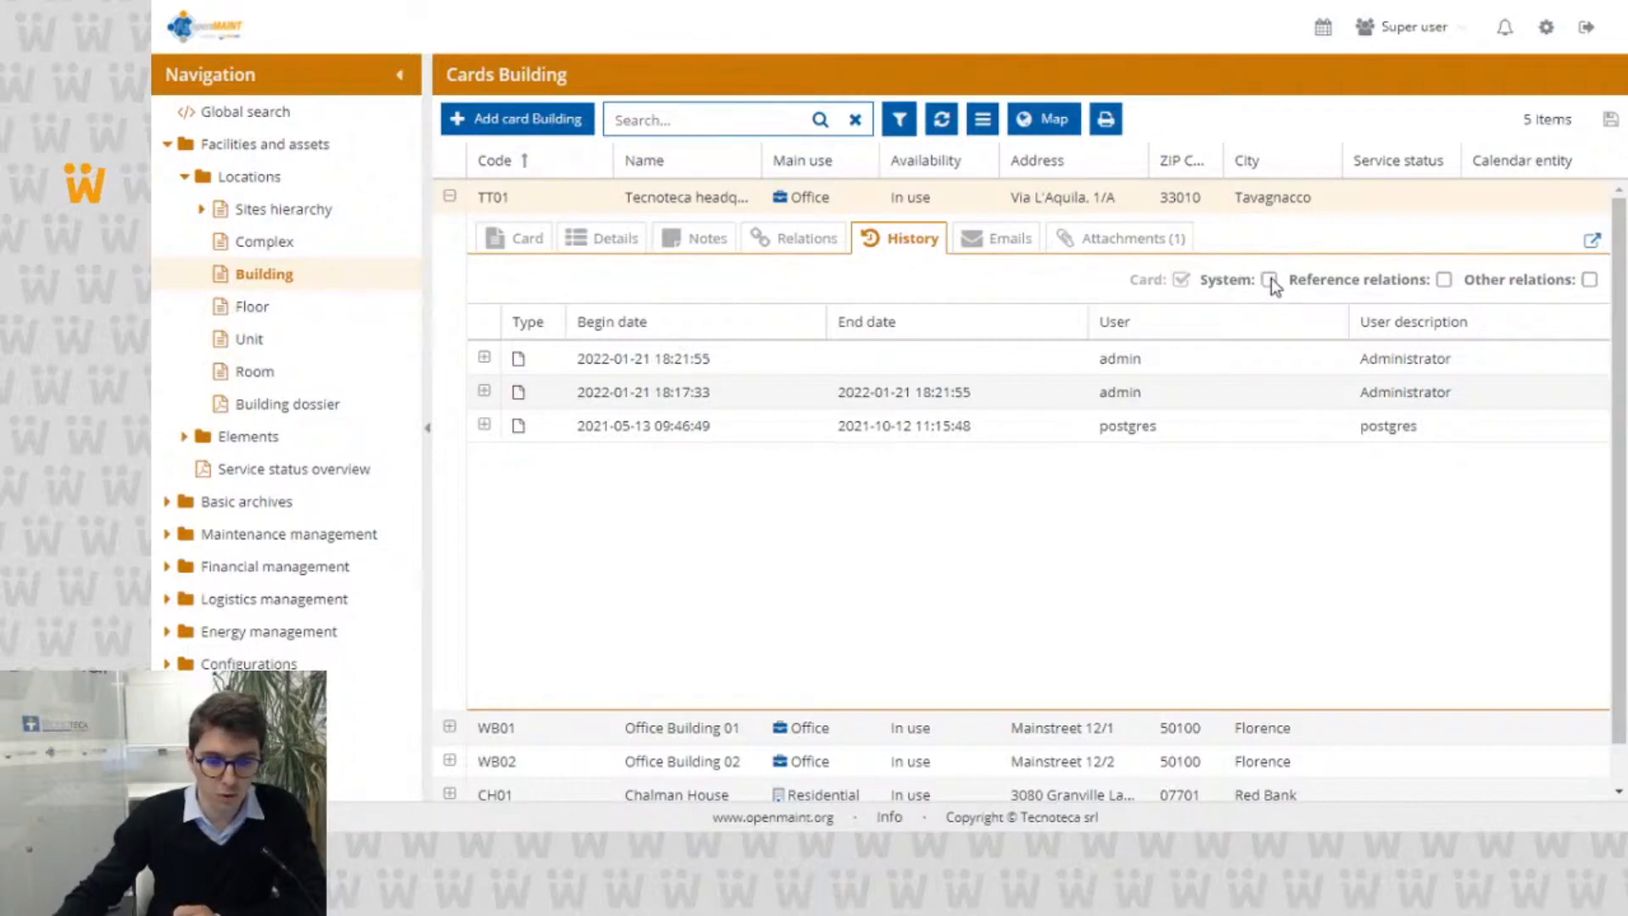
click(1268, 279)
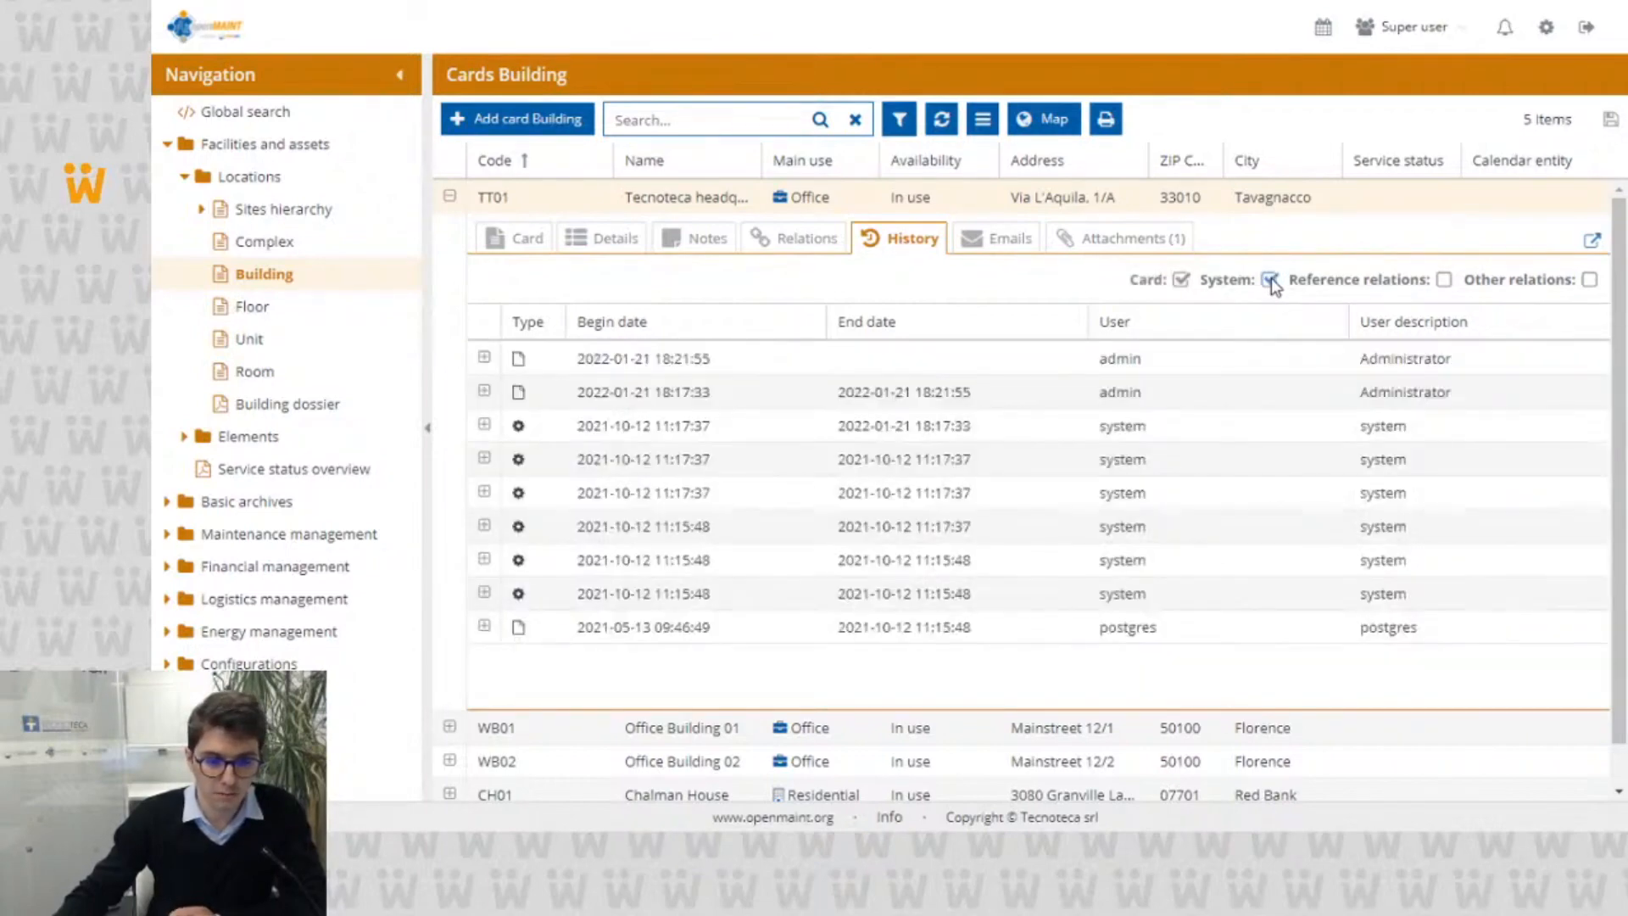
click(1442, 280)
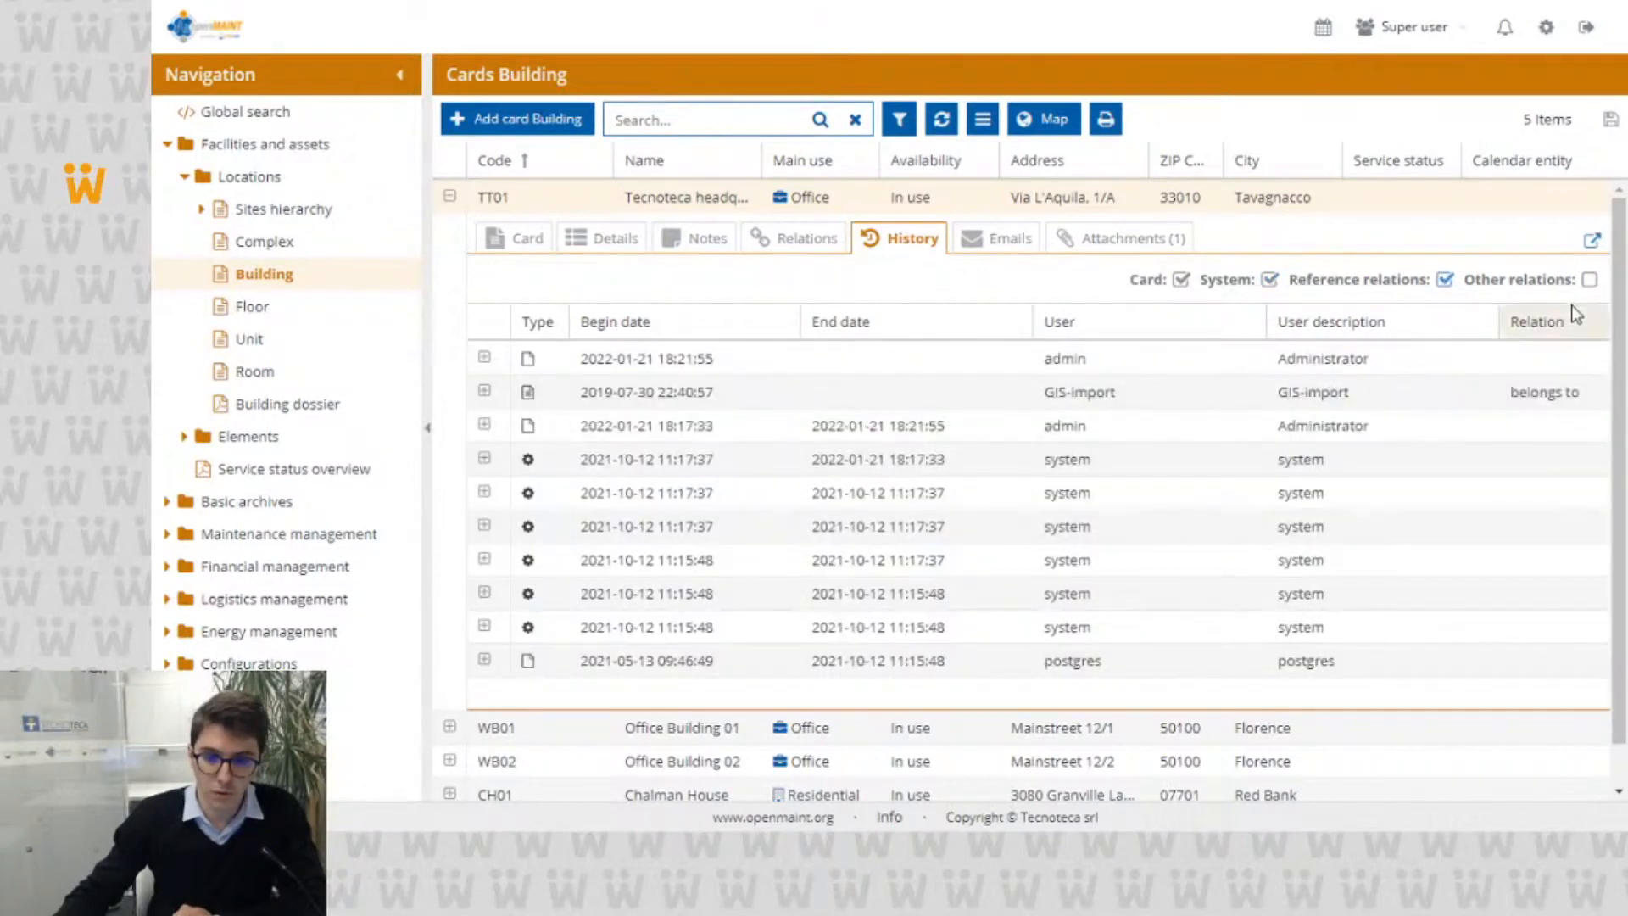
click(1589, 281)
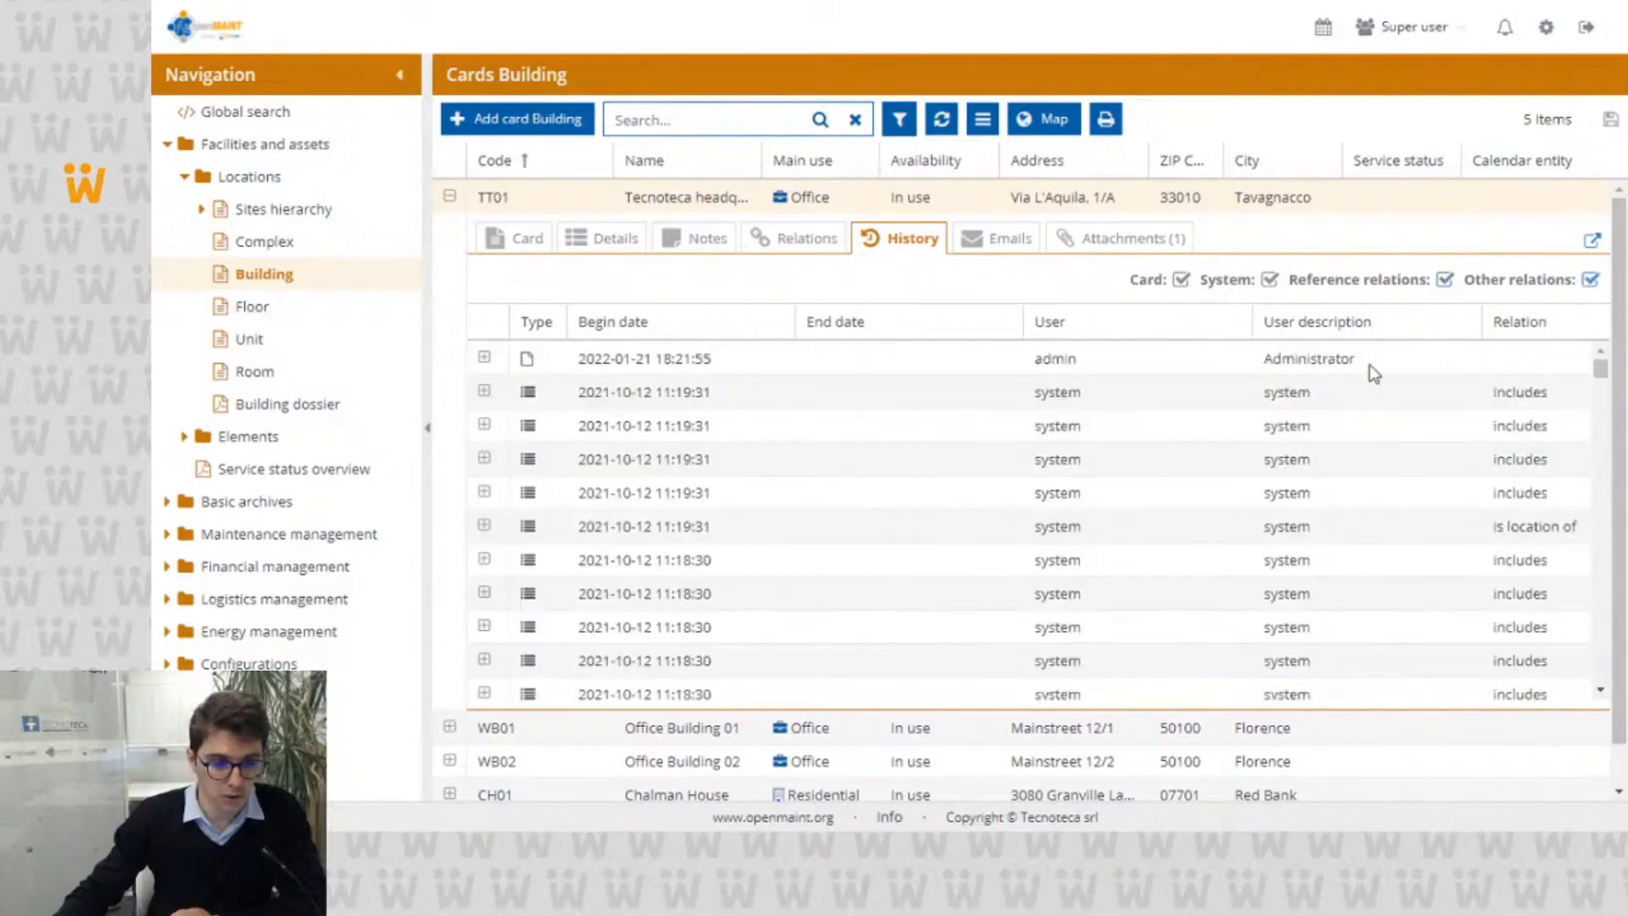
scroll(566, 458, down, 3)
scroll(566, 458, down, 5)
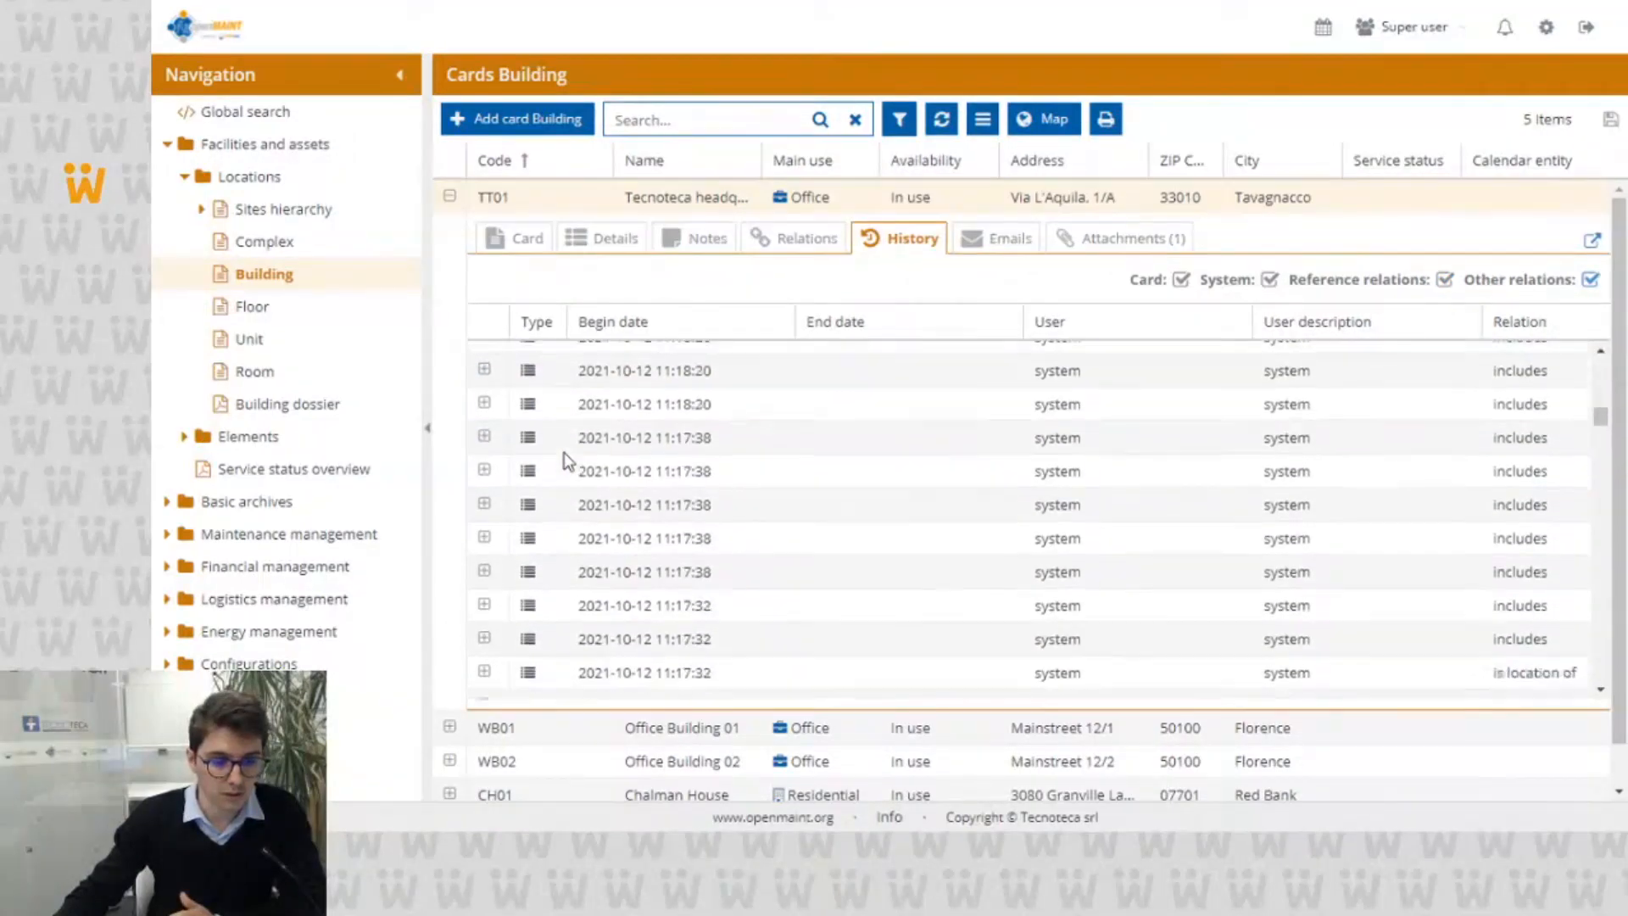
scroll(568, 459, up, 6)
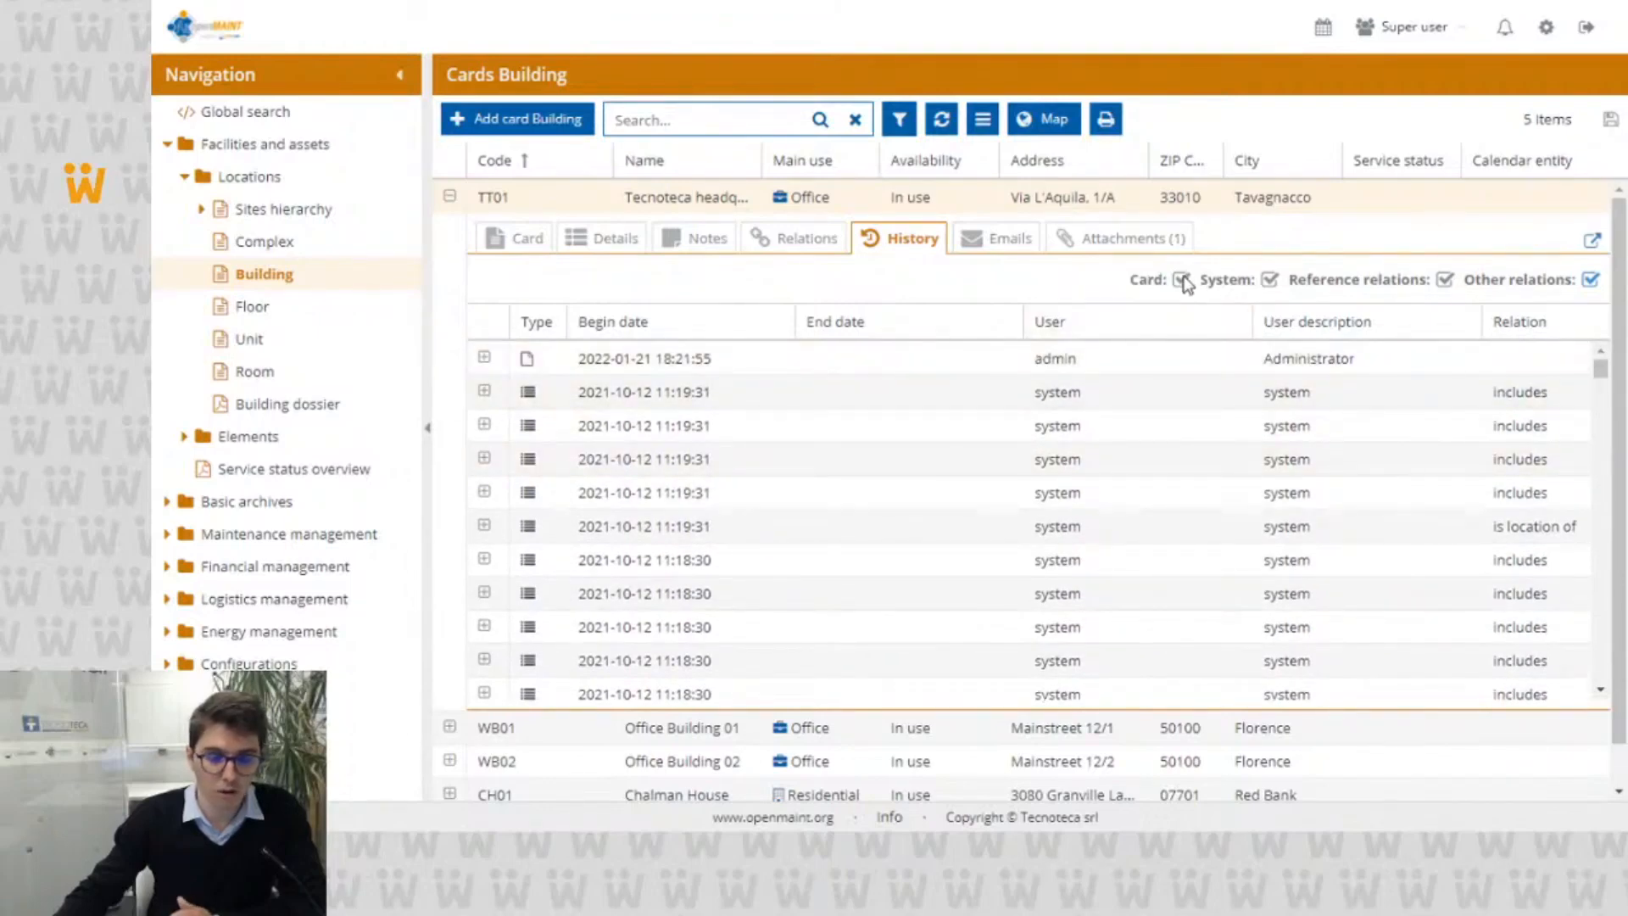
Step: Exclude the System, Reference relations and Other relations entries from card TT01's history
click(1269, 280)
click(1443, 279)
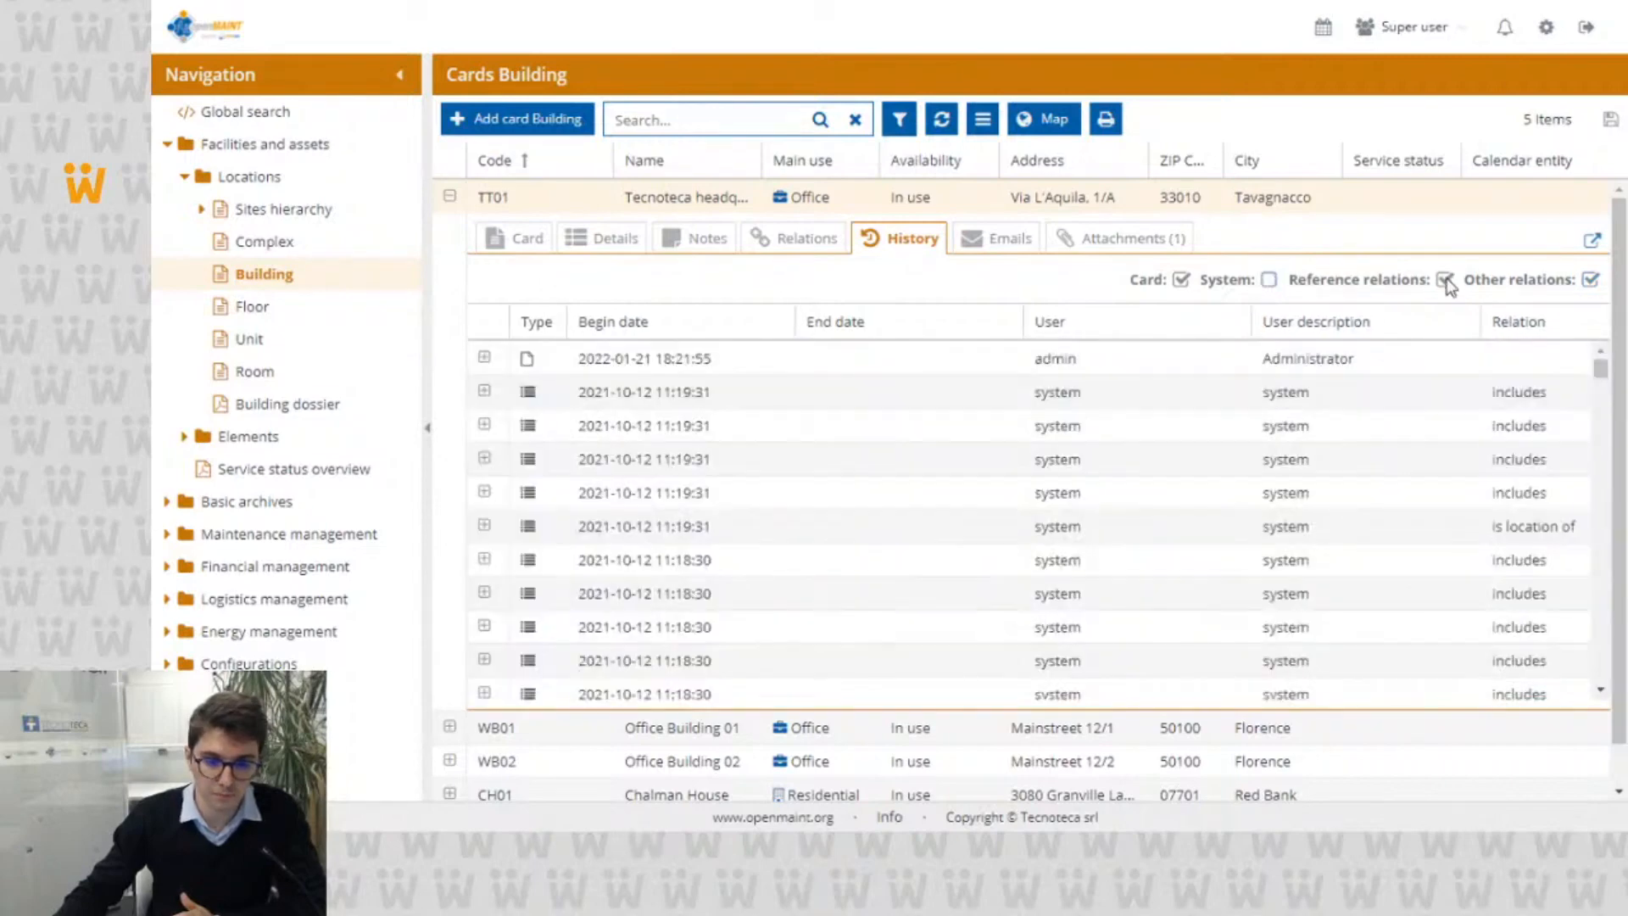
click(1591, 282)
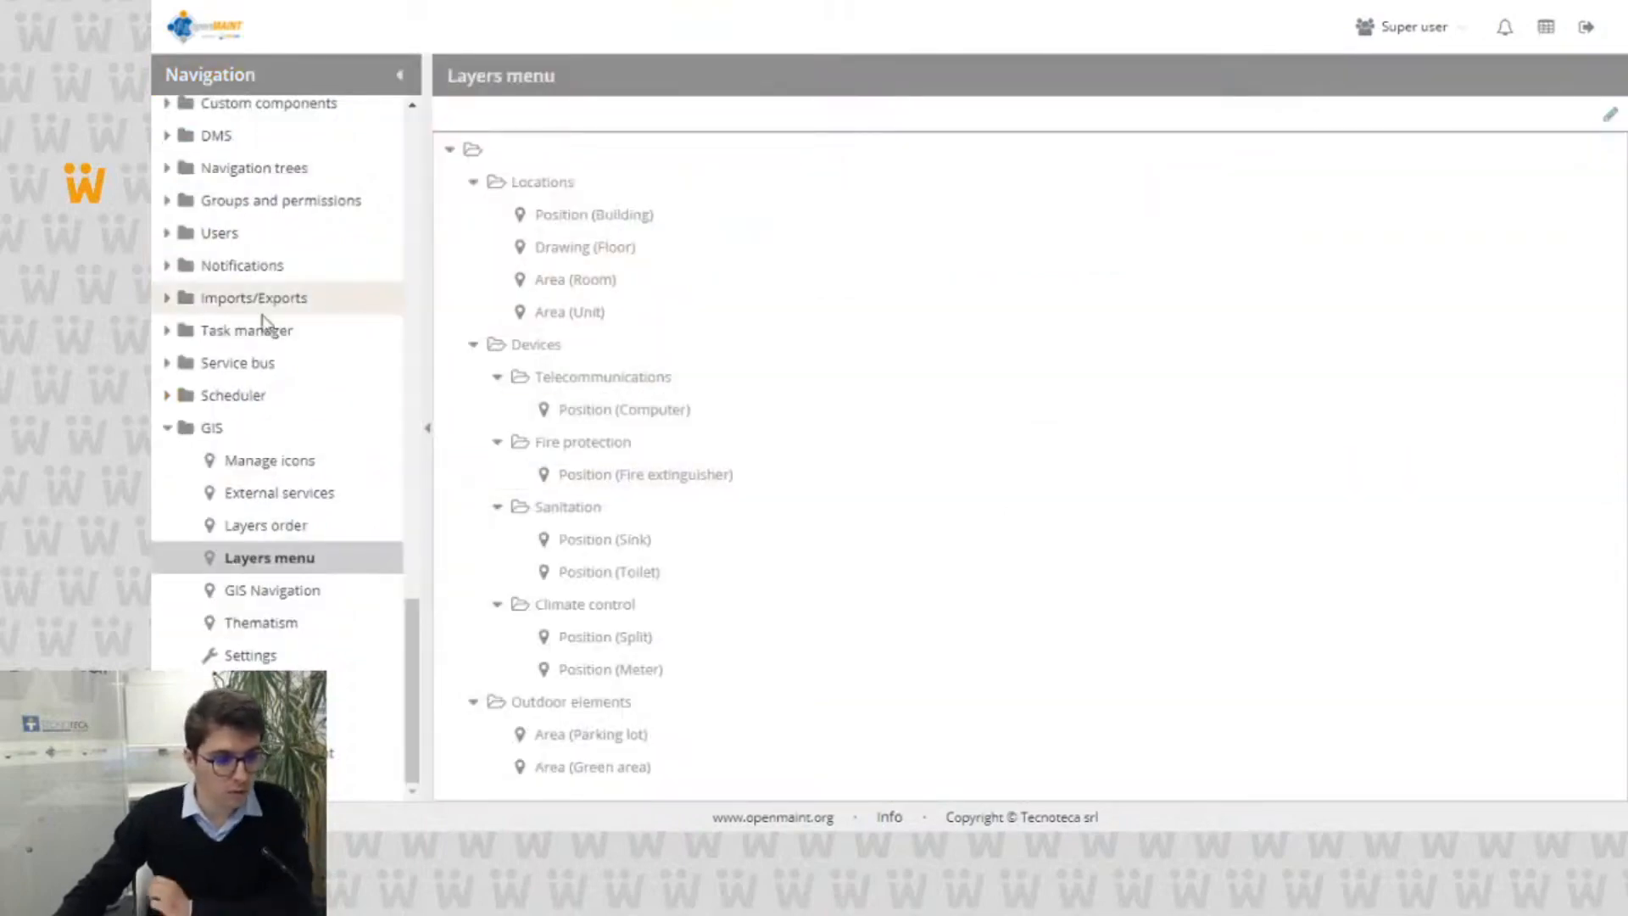
Step: Open the Administrative office group's class permissions for editing in the administration module
click(168, 201)
click(244, 236)
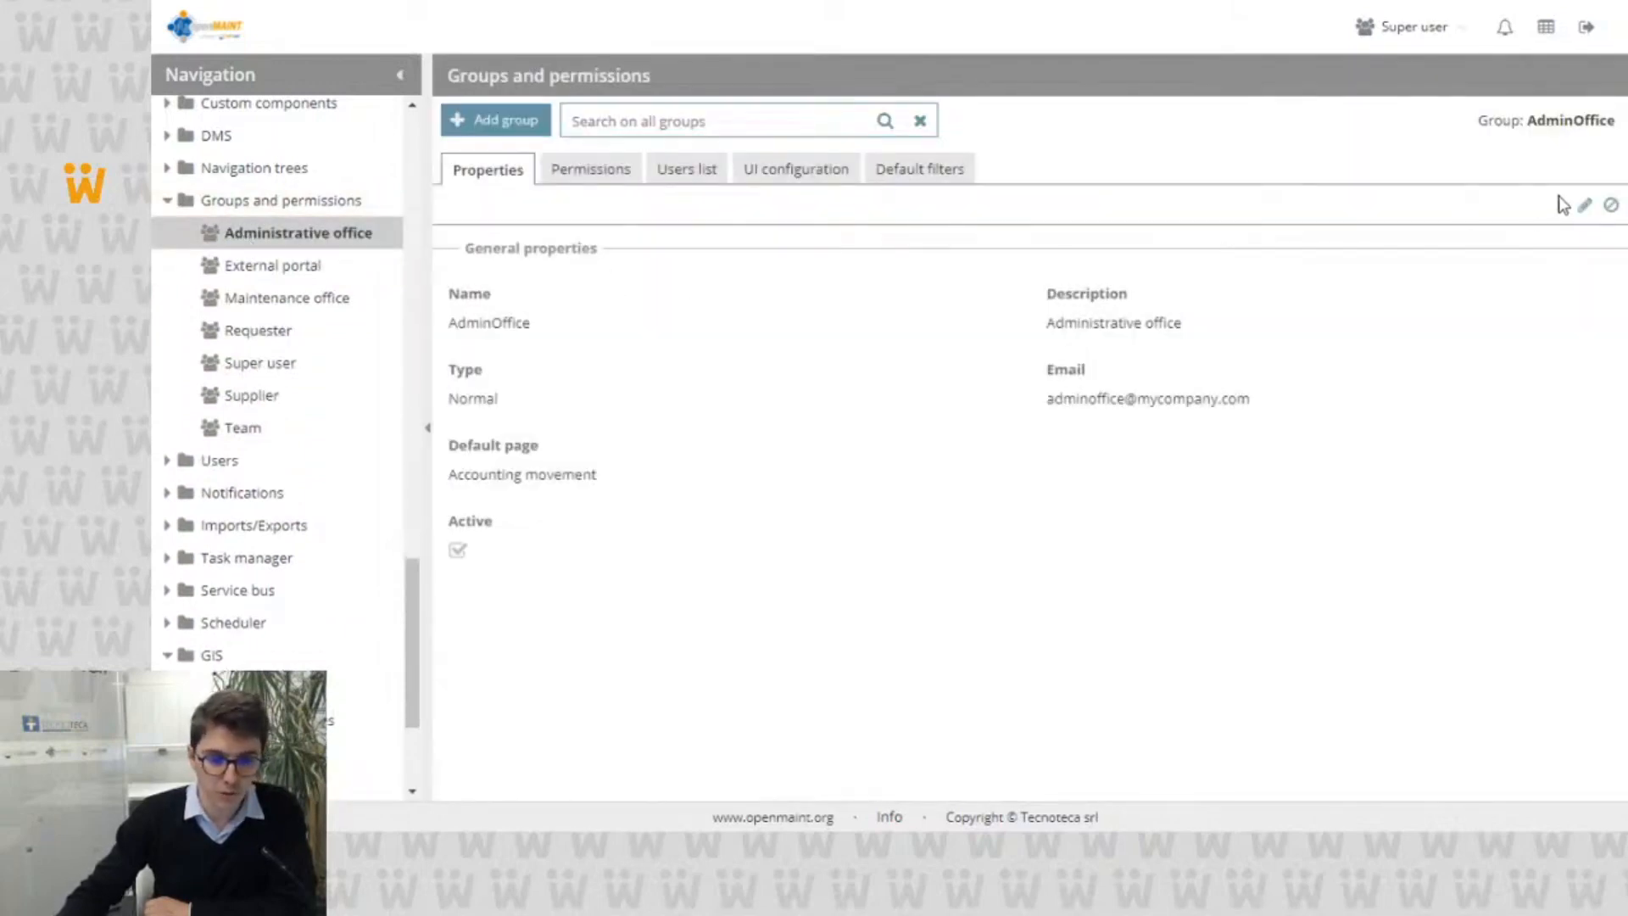
click(590, 173)
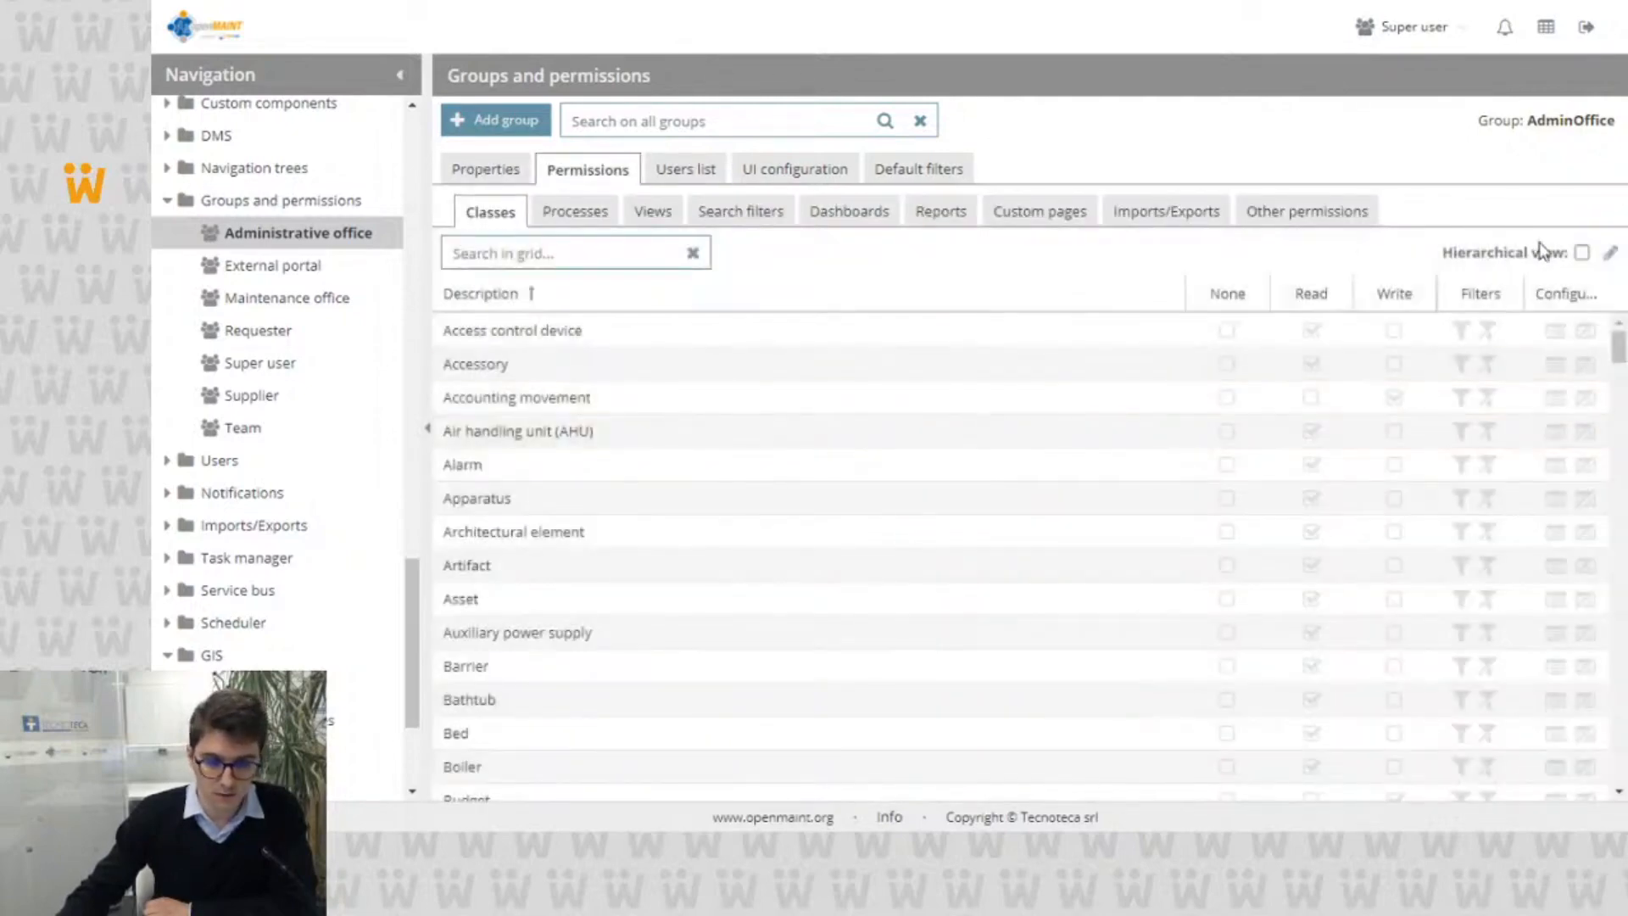
click(1610, 252)
Step: View the Building class's permission configurations for enabled actions, tabs and attachments, and close them without changes
scroll(681, 413, down, 3)
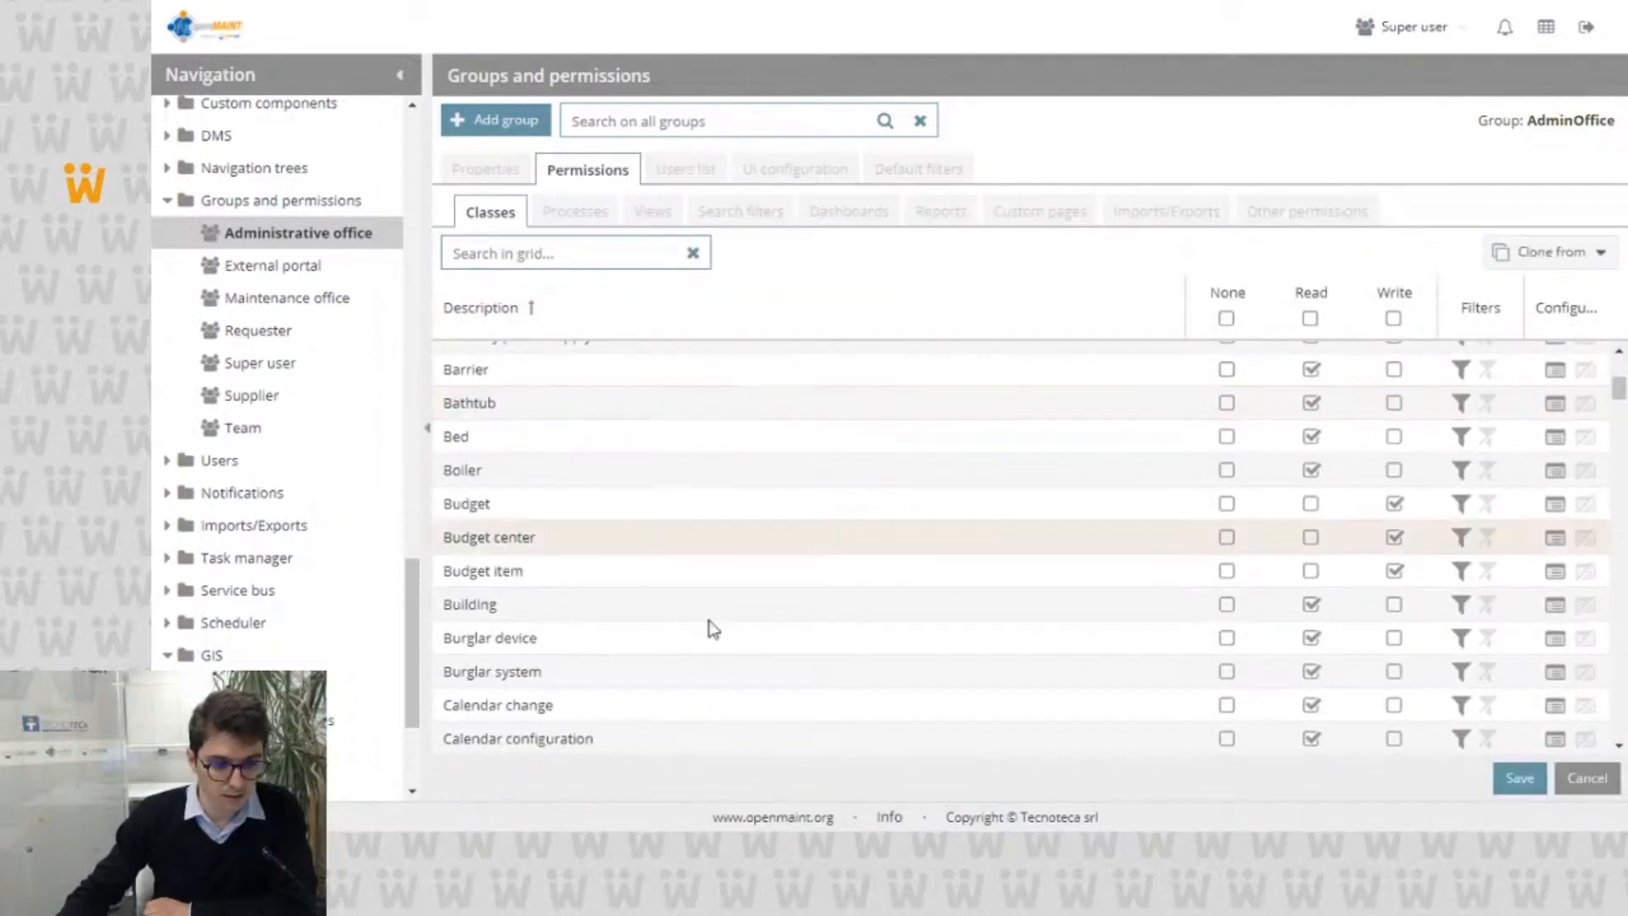
click(1553, 606)
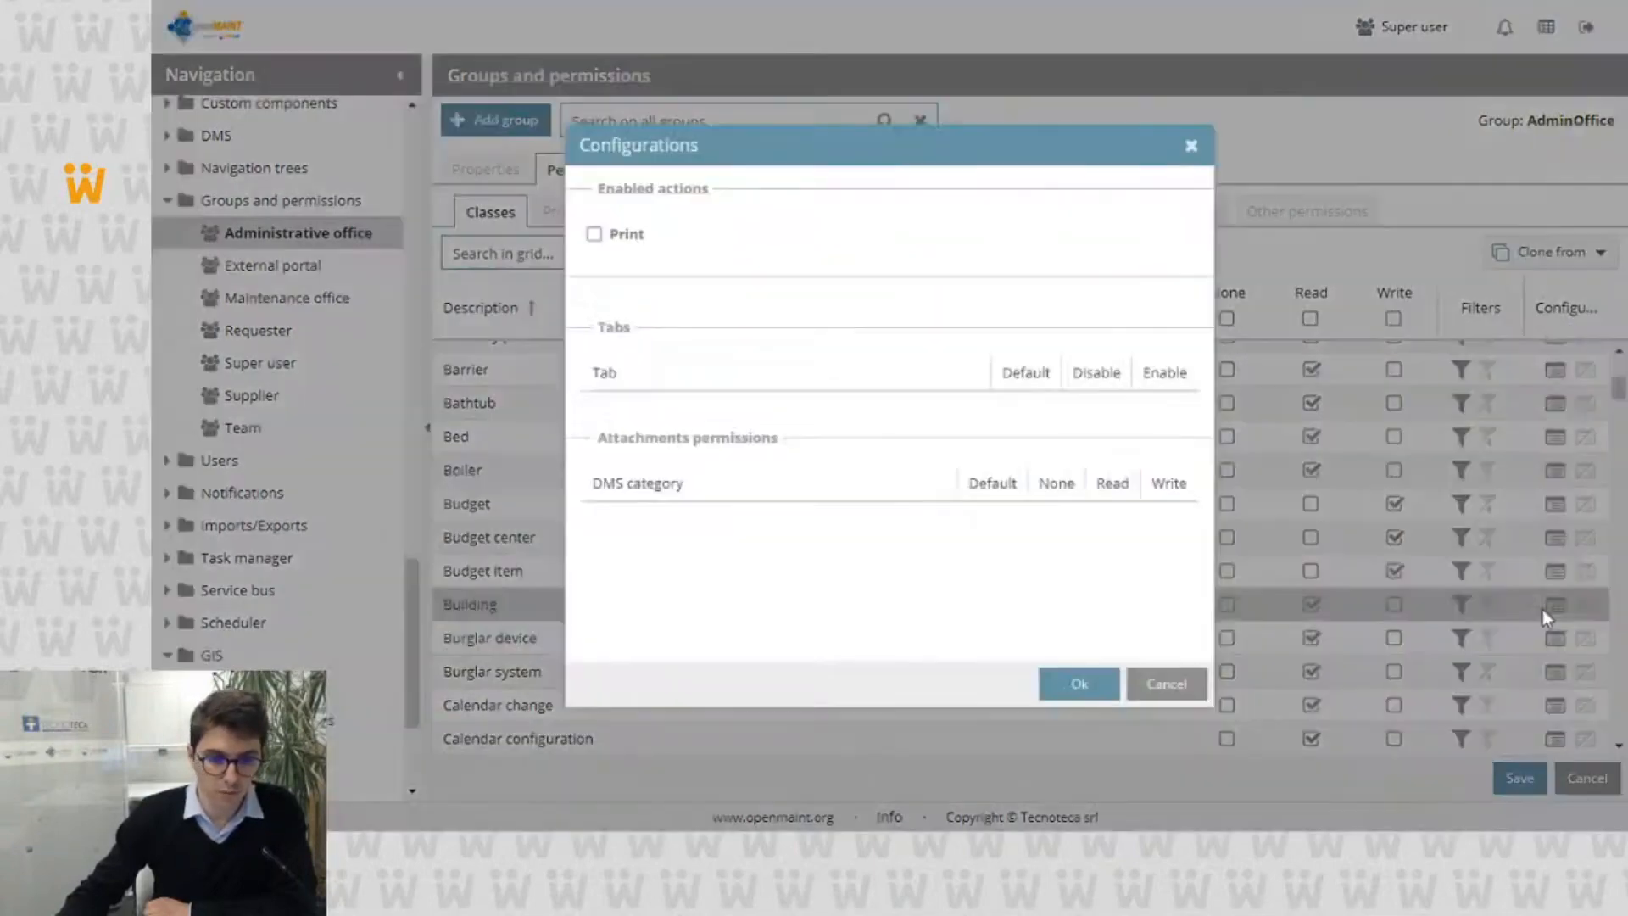
click(1165, 685)
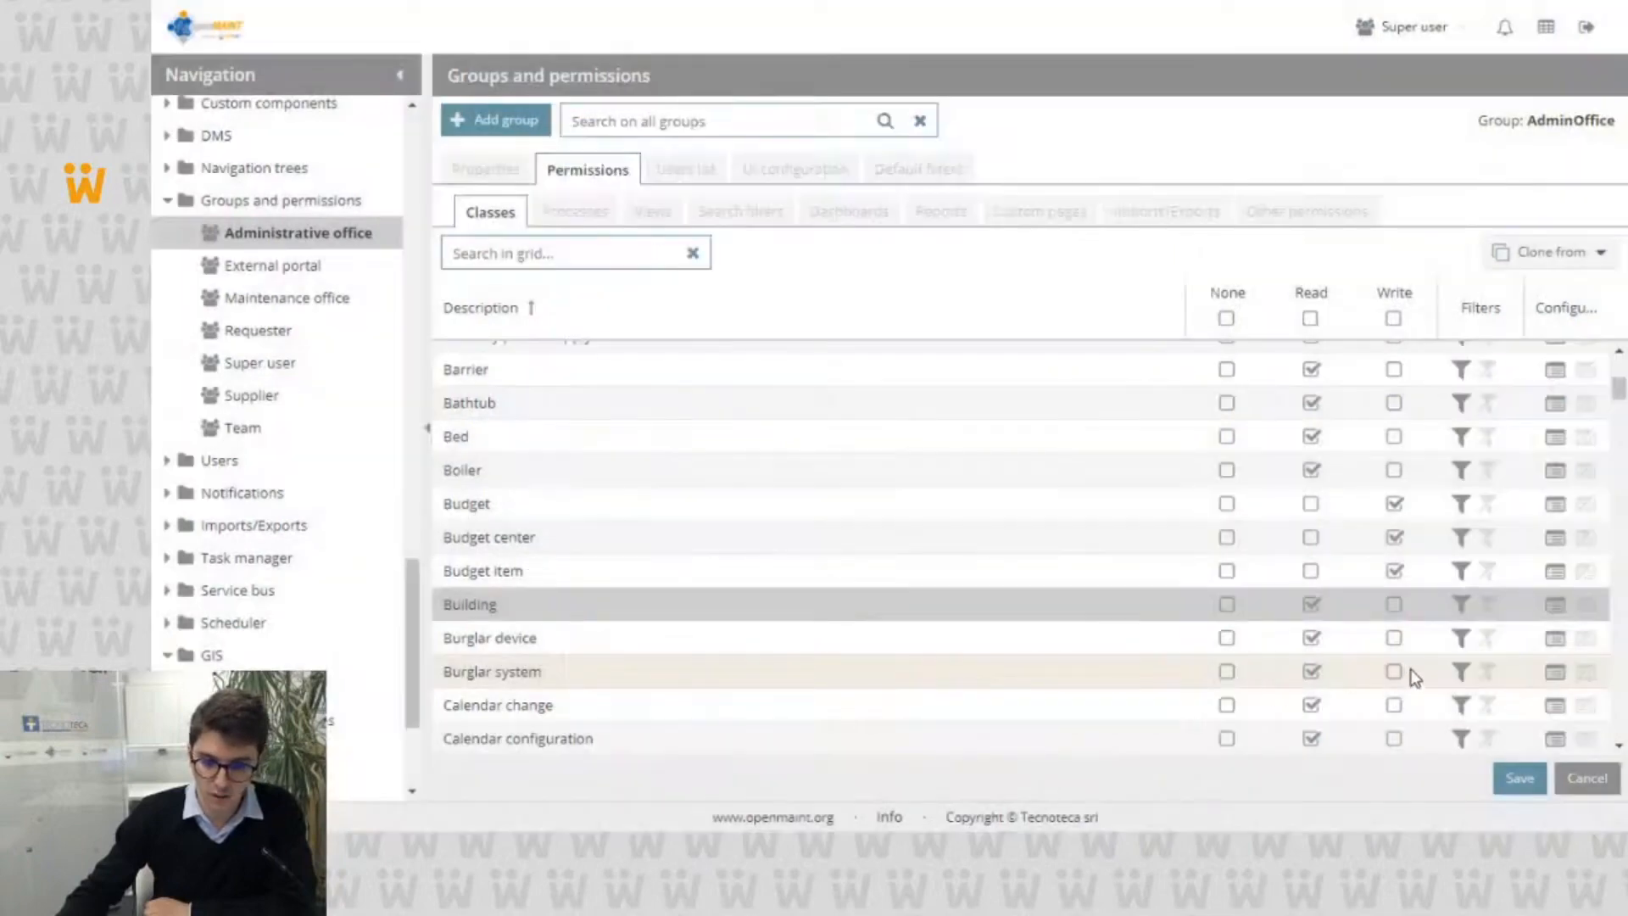
Step: View the GIS privileges in the Building class's filters and leave permission editing without saving
click(1468, 609)
click(632, 151)
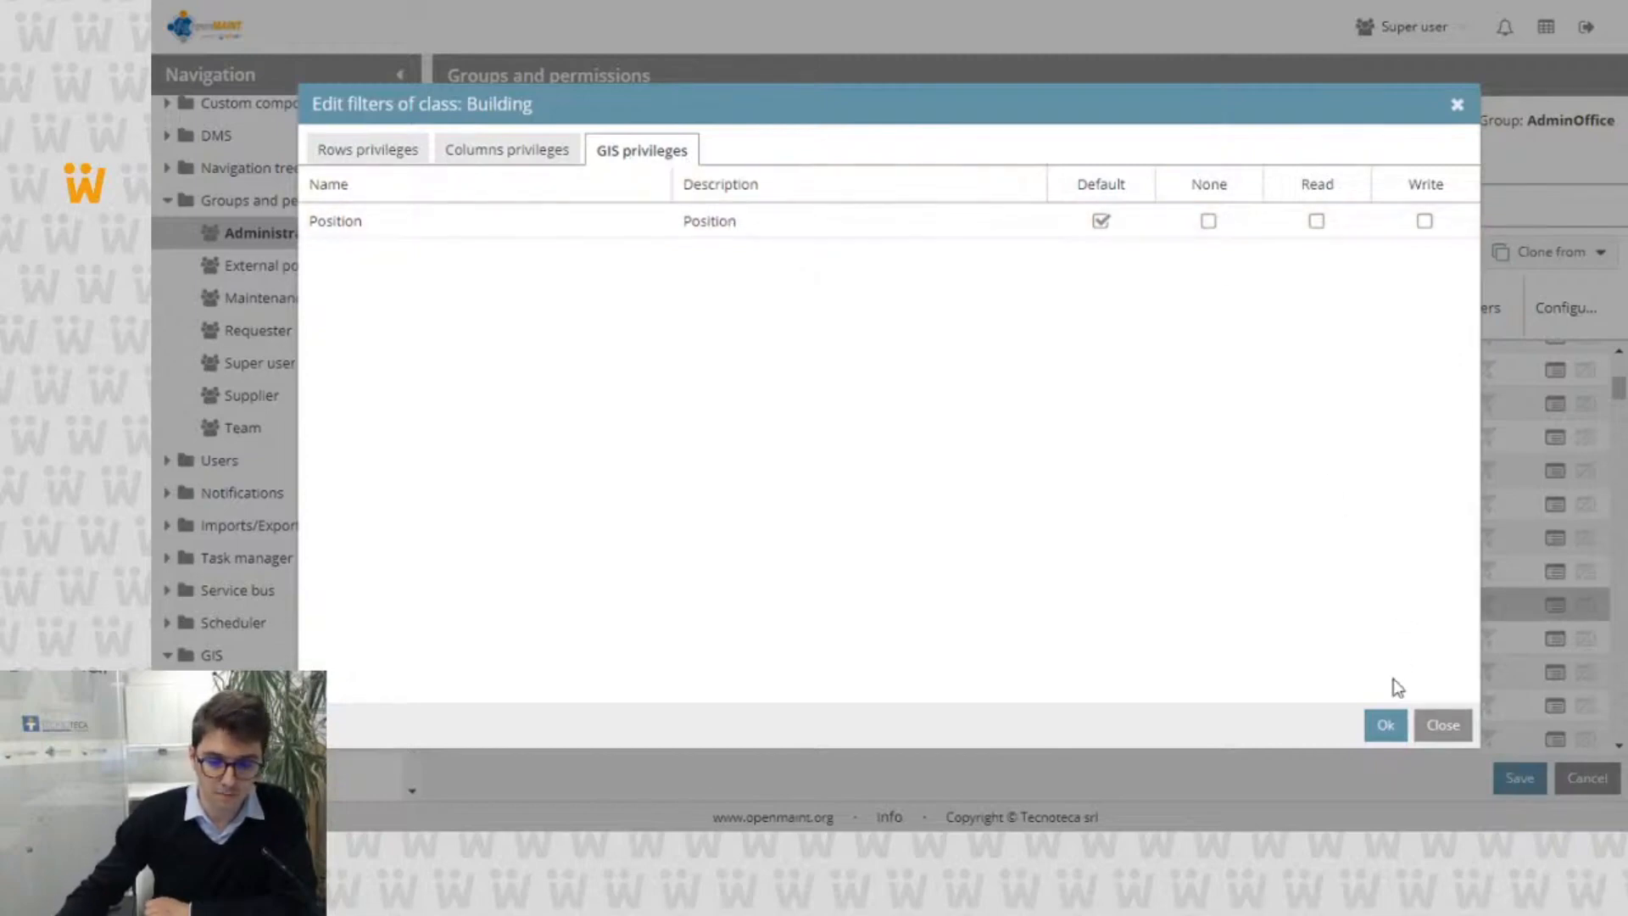
click(1442, 731)
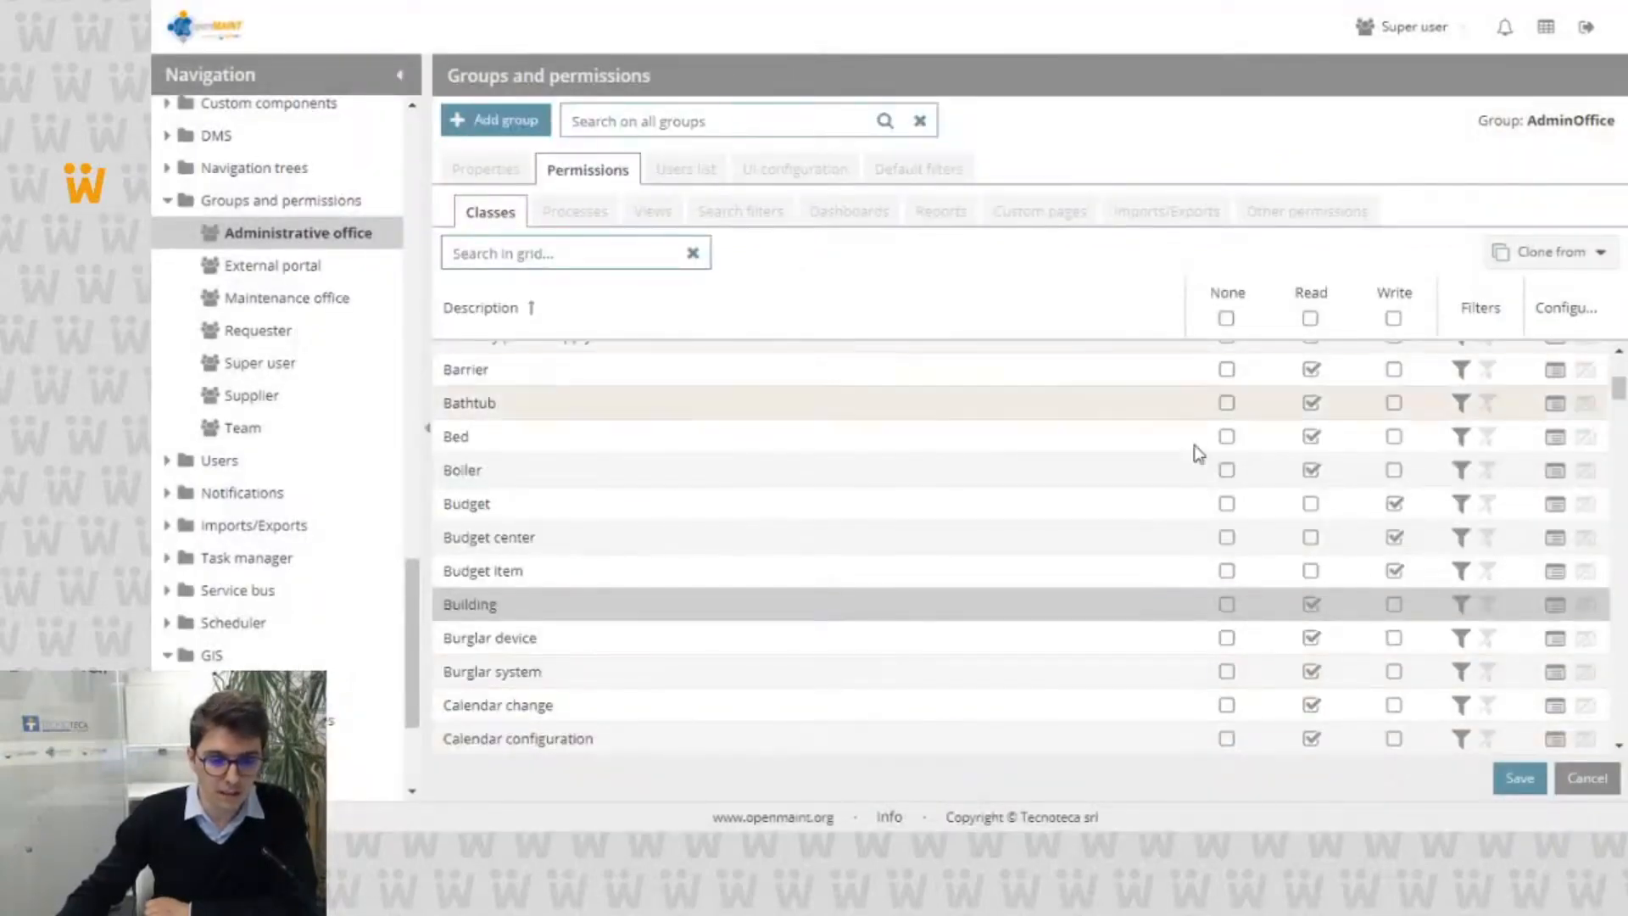
click(1569, 773)
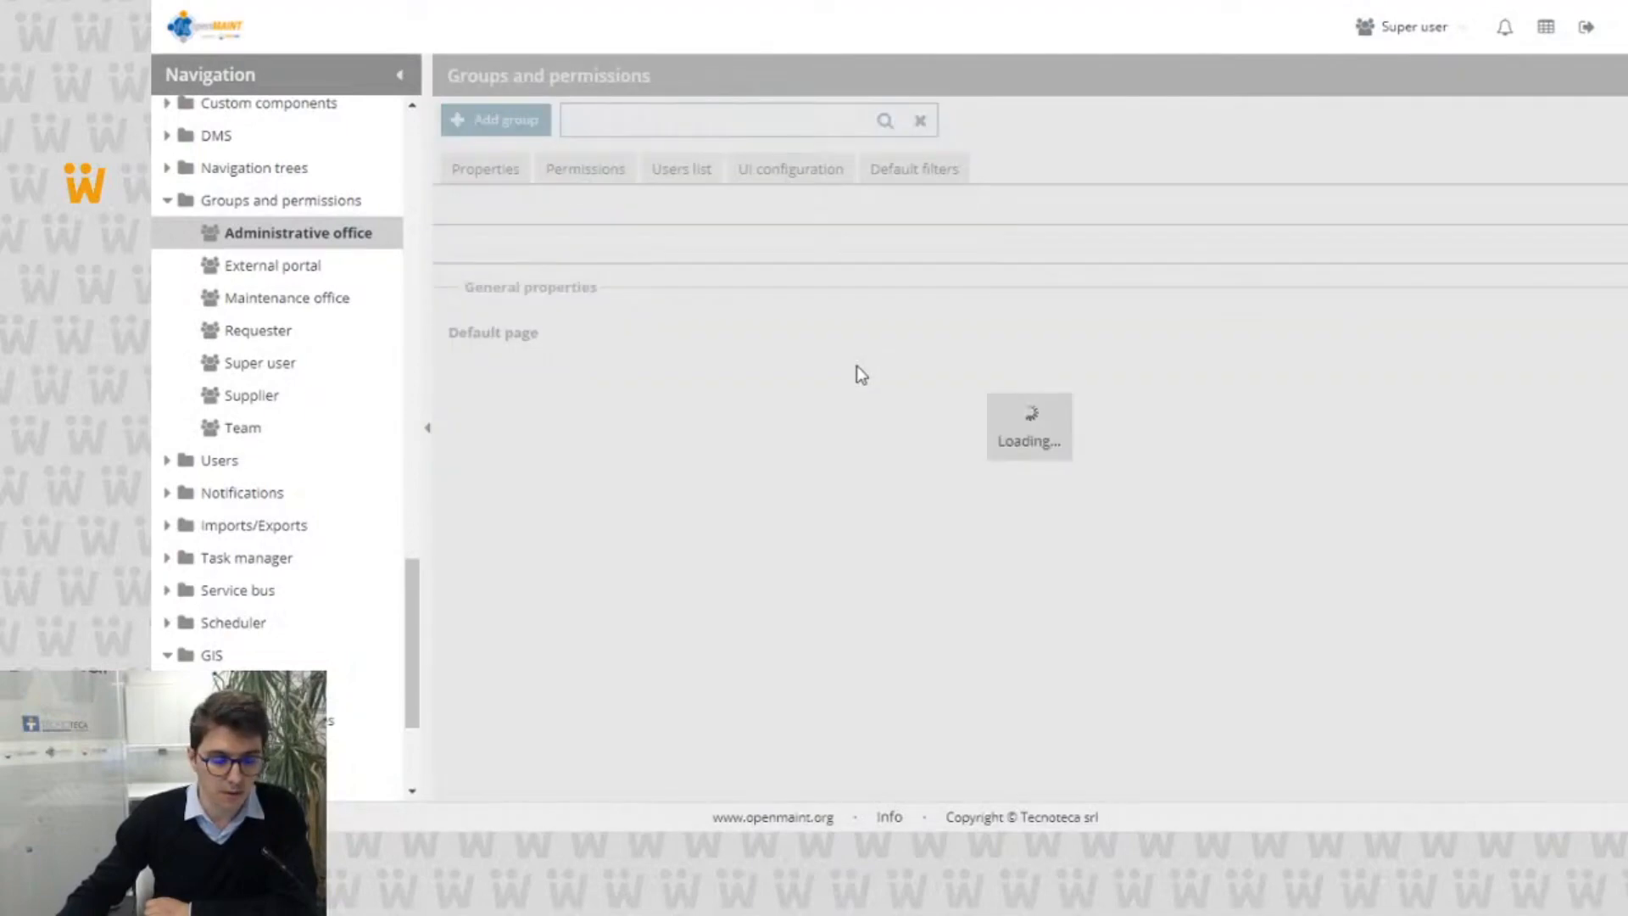
Step: Examine the Administrative office group's default filters and its UI configuration down to the bulk action and chat settings
click(909, 170)
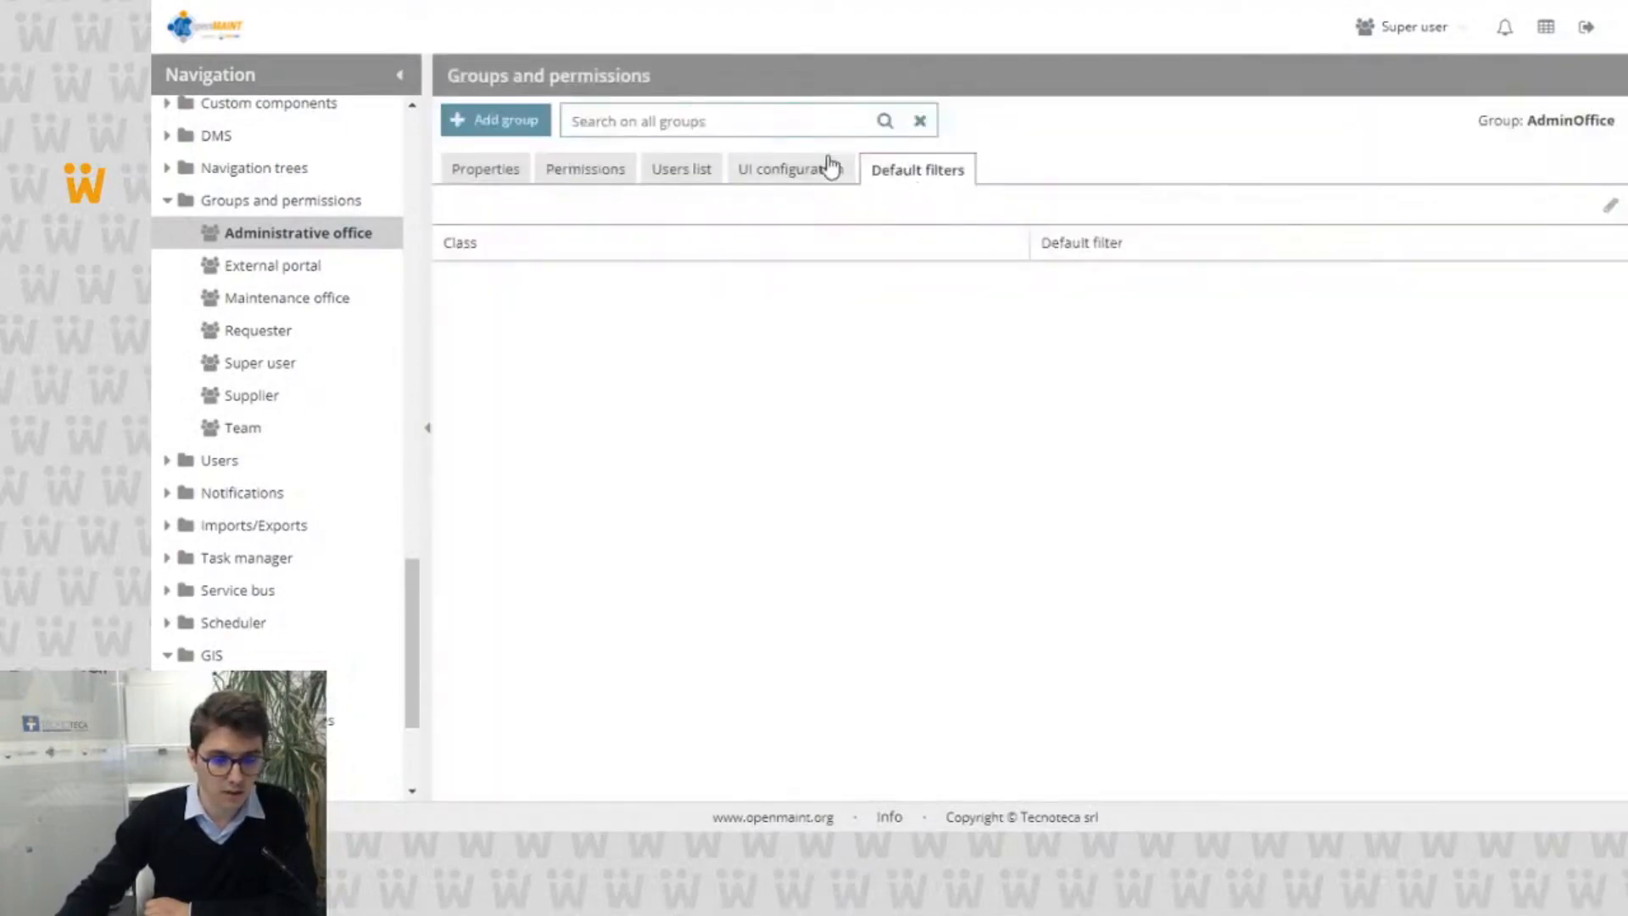
click(796, 167)
scroll(748, 339, down, 8)
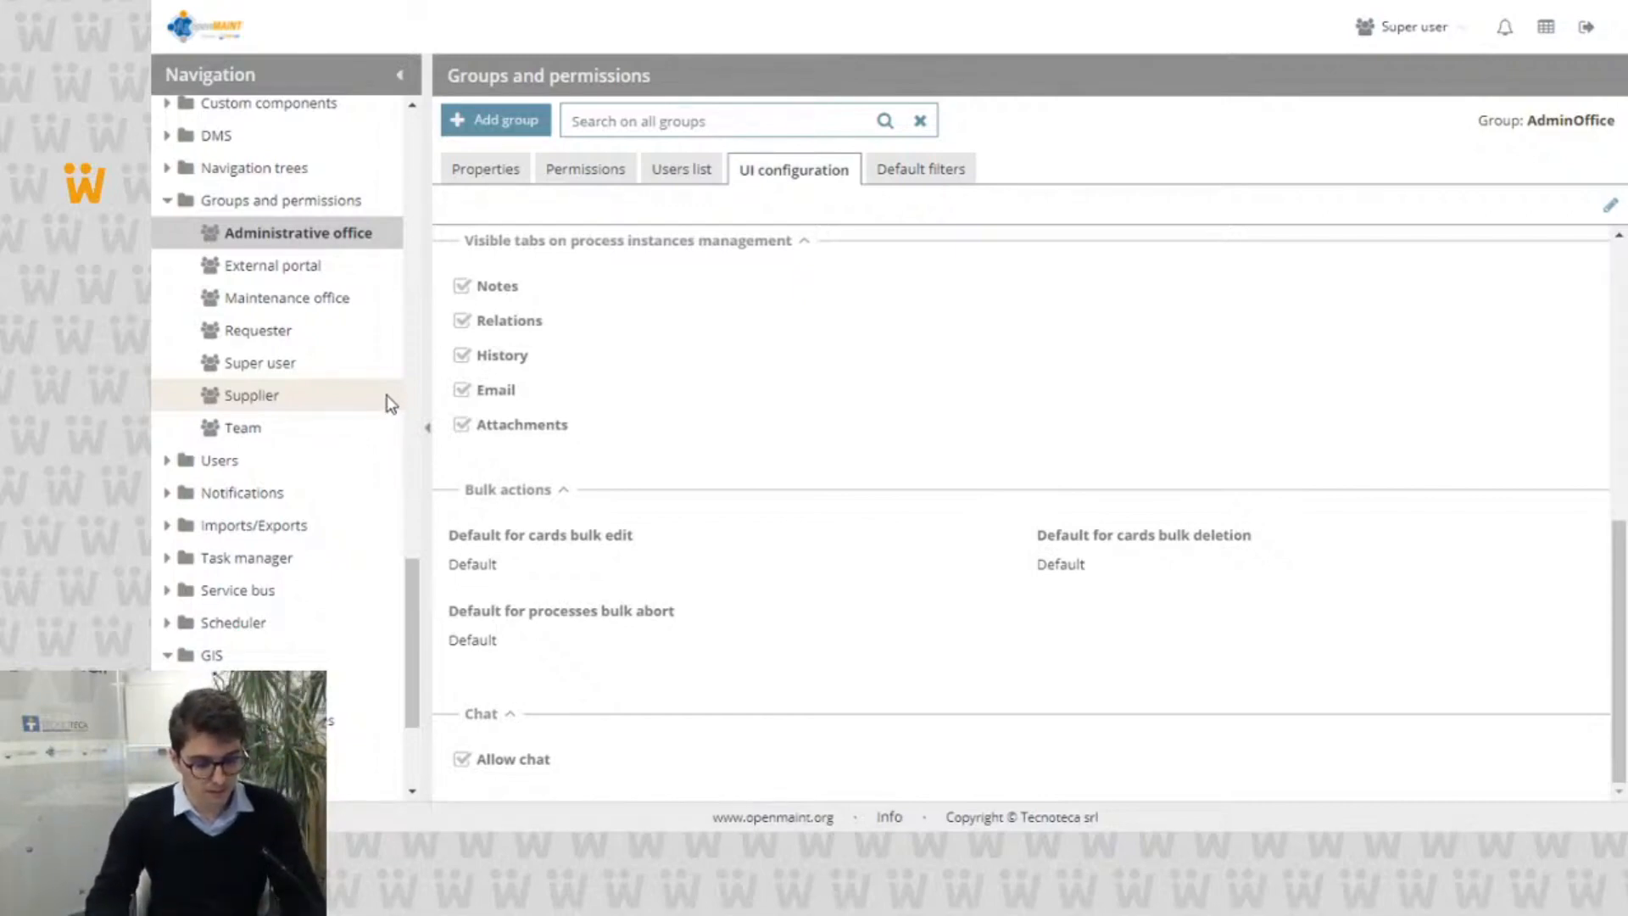
Step: Switch to Google Slides and reload the file Presentation of CMDBuild 3.4 version
key(alt+Tab)
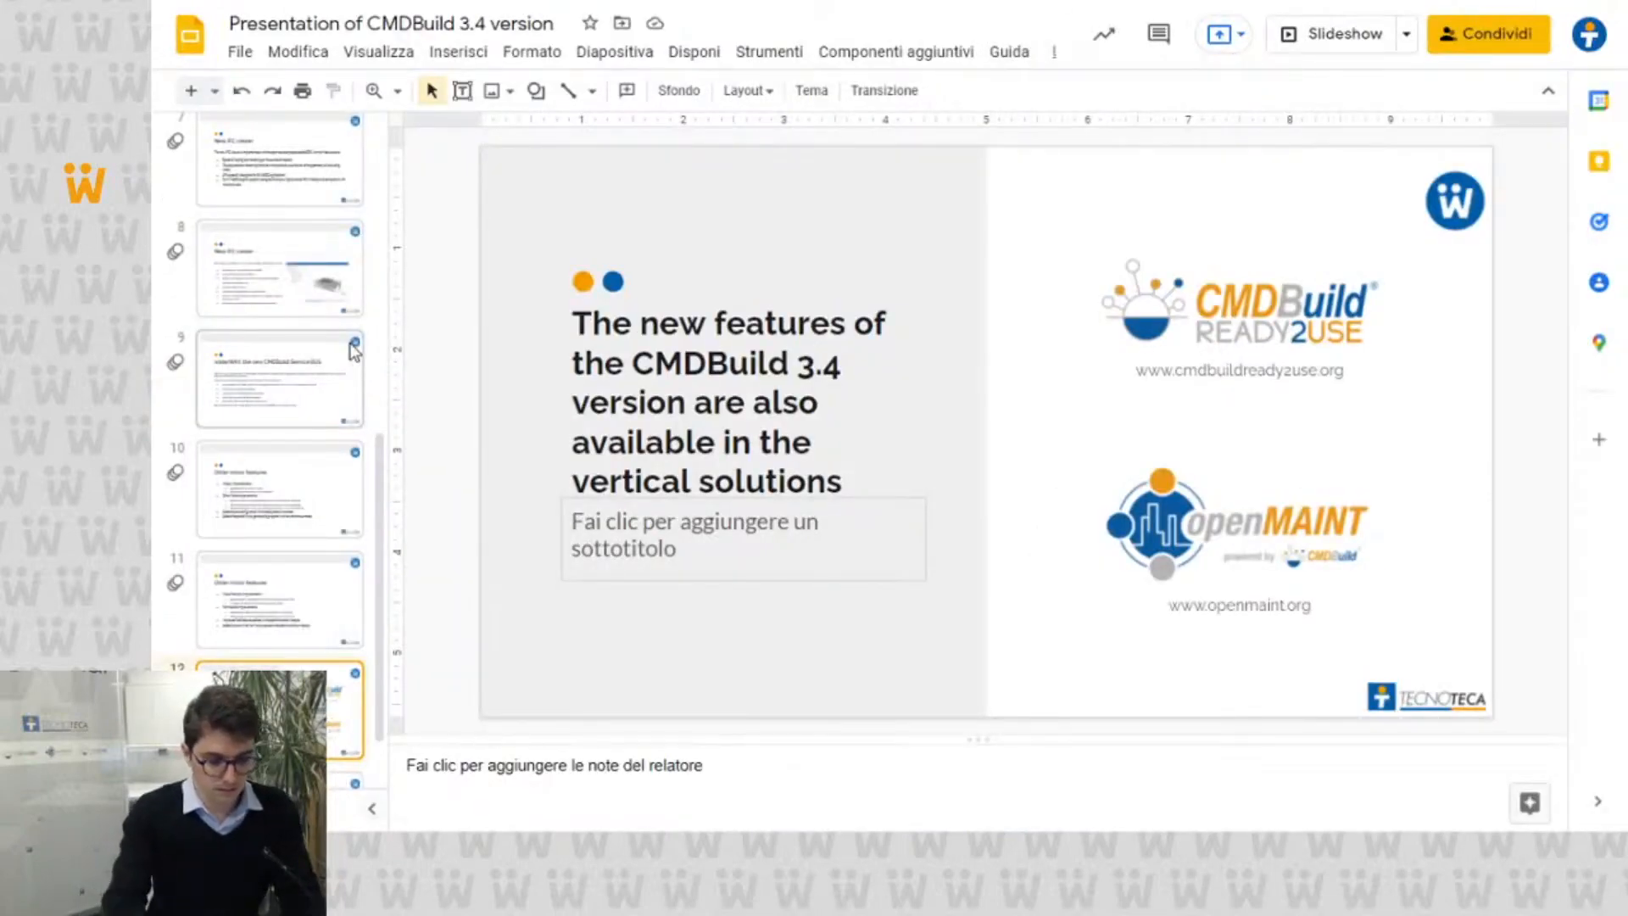
key(F5)
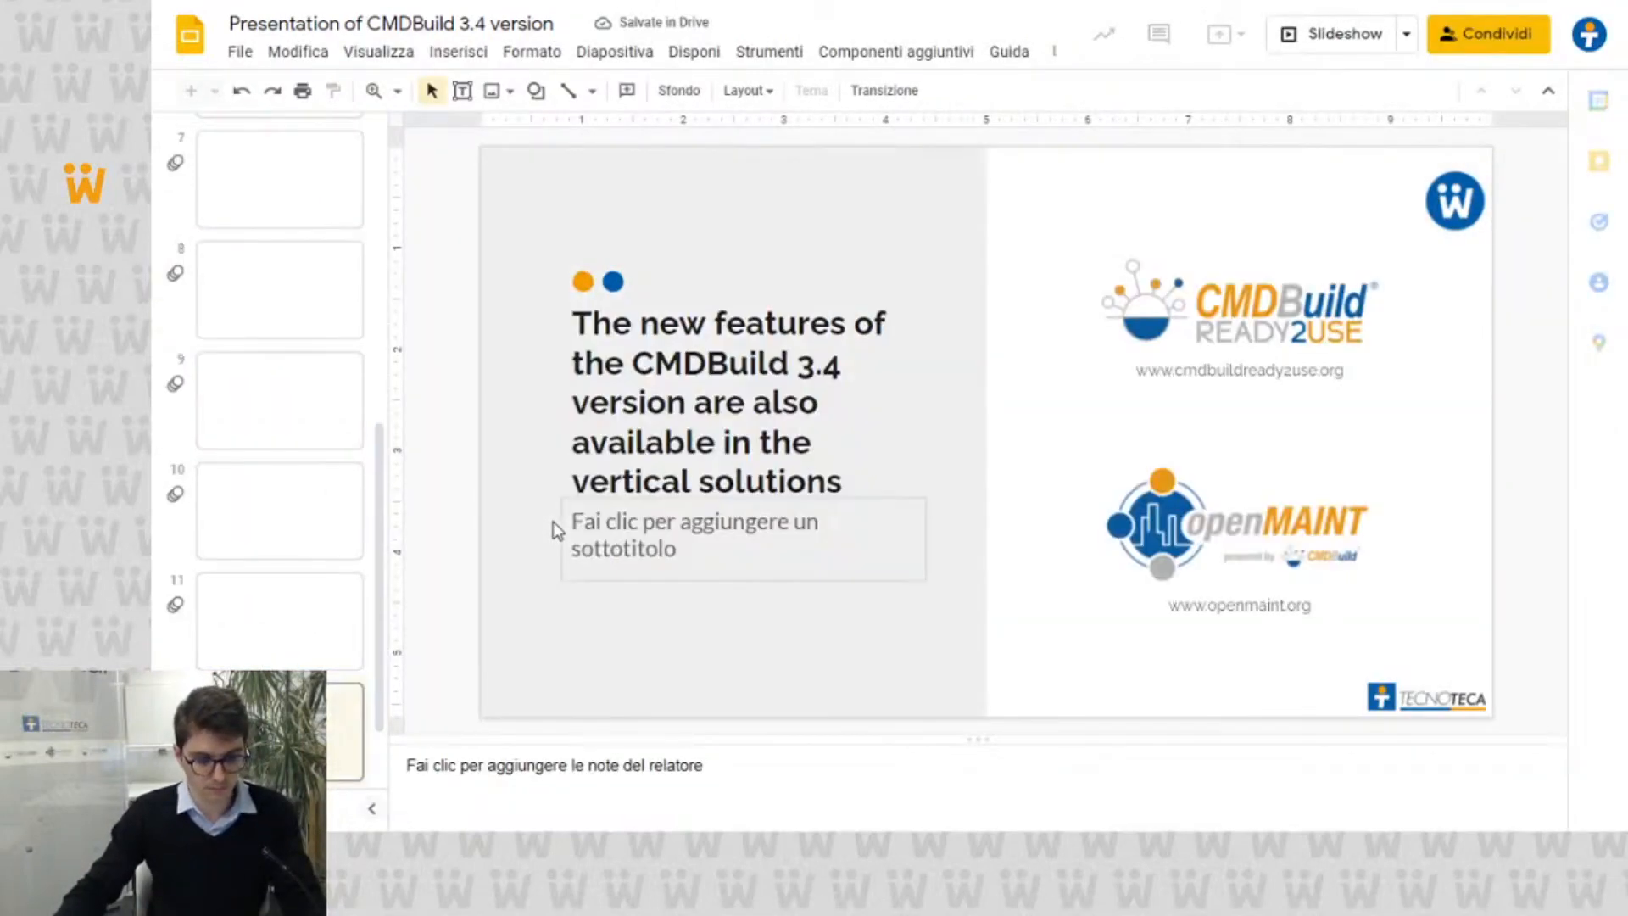
key(F5)
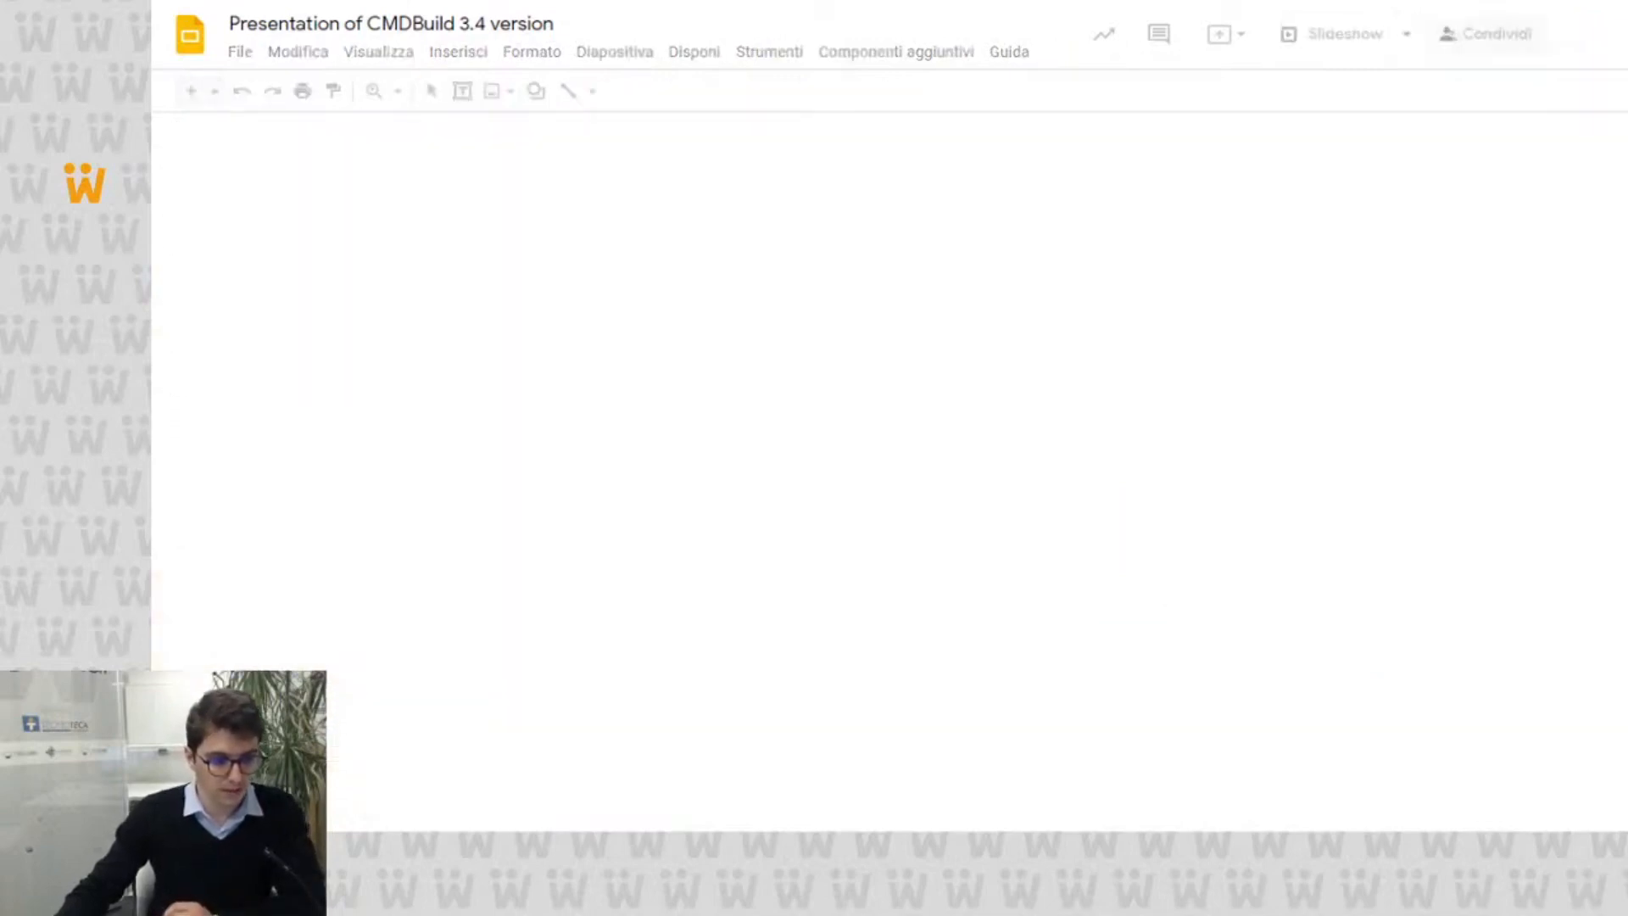